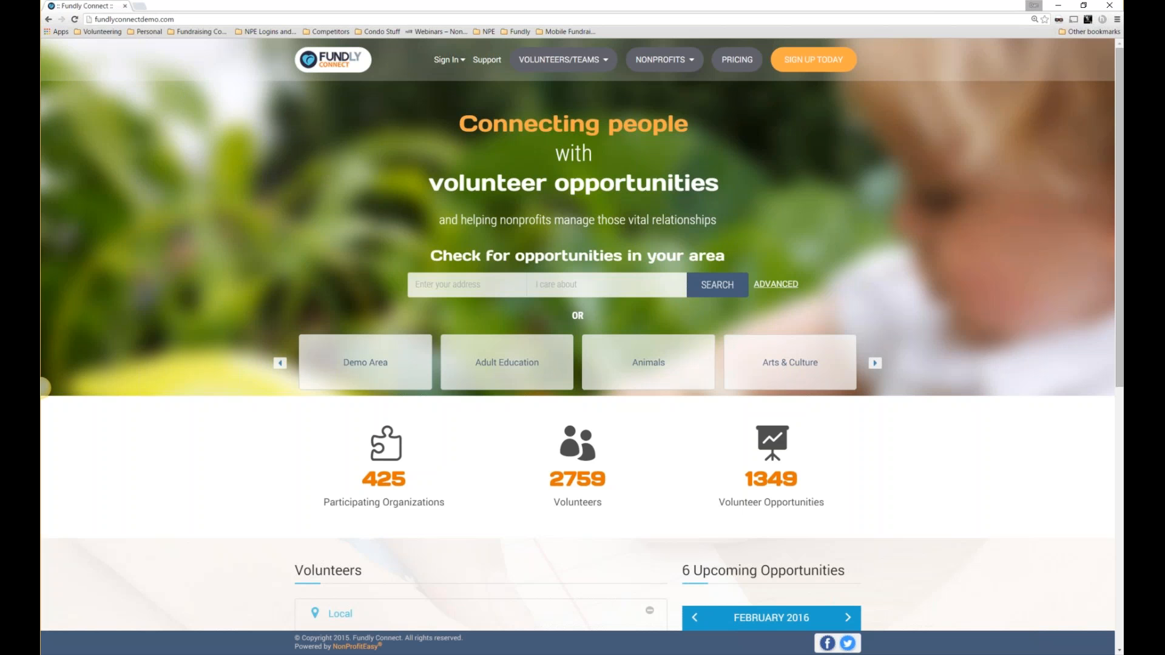
Open the fundlycrm.com homepage in a new browser tab.
{"action": "left_click", "coordinate": [125, 19]}
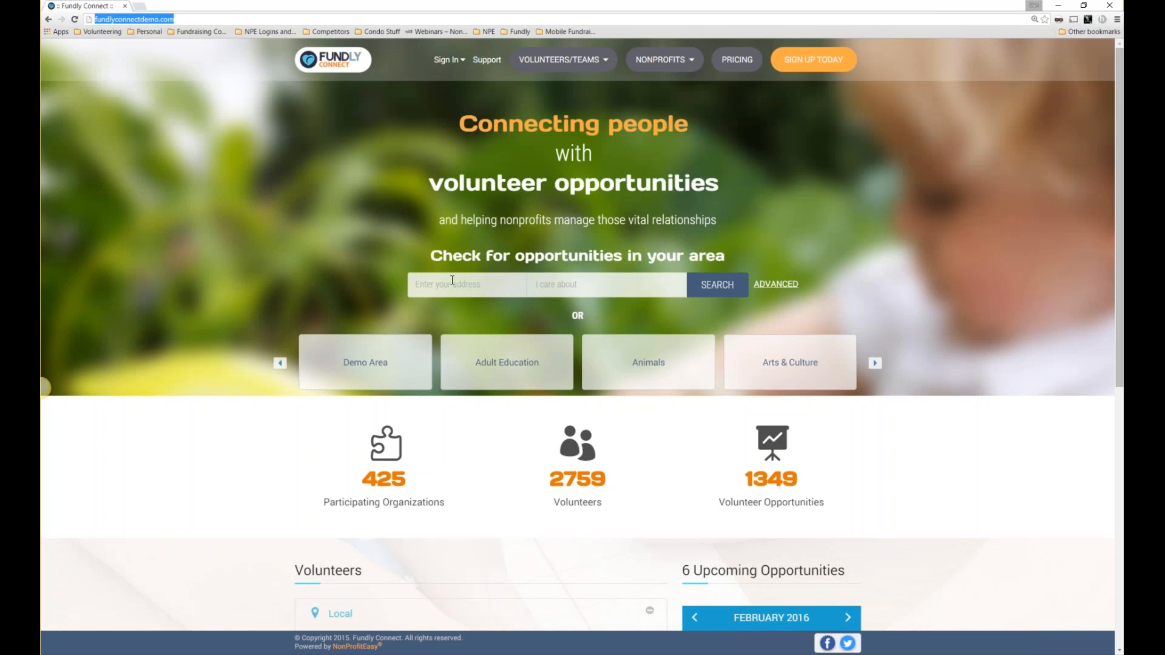
{"action": "scroll", "coordinate": [452, 281], "scroll_direction": "down", "scroll_amount": 1}
{"action": "scroll", "coordinate": [44, 388], "scroll_direction": "up", "scroll_amount": 1}
{"action": "left_click", "coordinate": [140, 6]}
{"action": "type", "text": "fundlycr"}
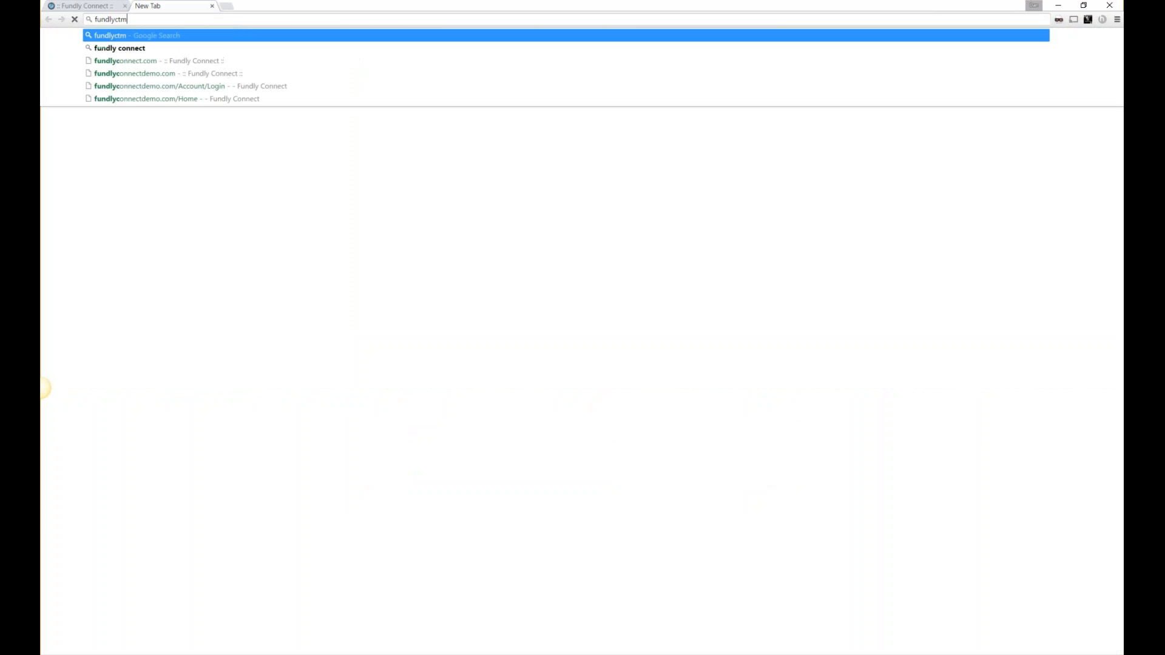
{"action": "type", "text": "m.com"}
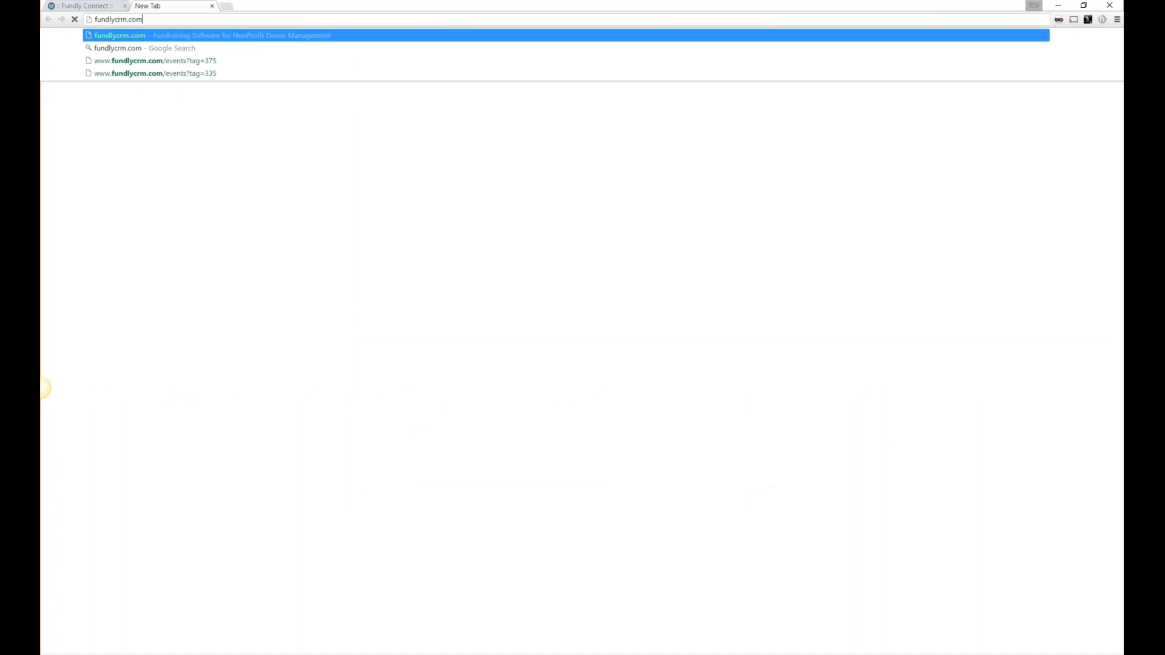
{"action": "key", "text": "Return"}
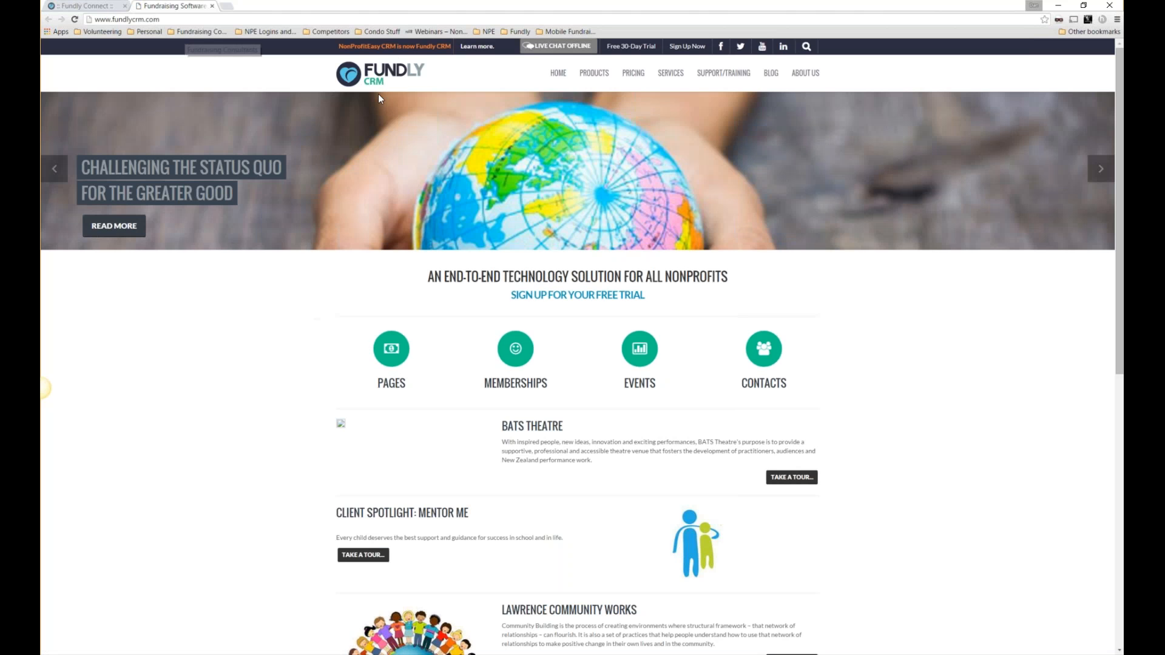
Open a third tab and enter fundly.com as its address.
{"action": "left_click", "coordinate": [228, 8]}
{"action": "type", "text": "fundly"}
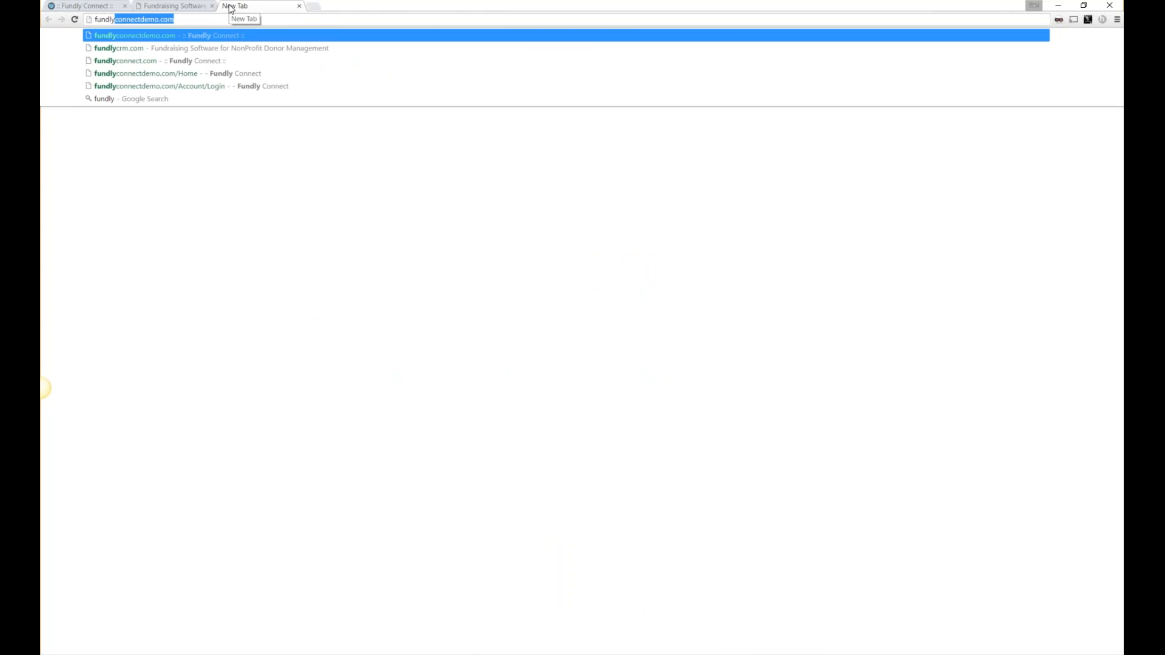
{"action": "type", "text": ".com"}
{"action": "key", "text": "Return"}
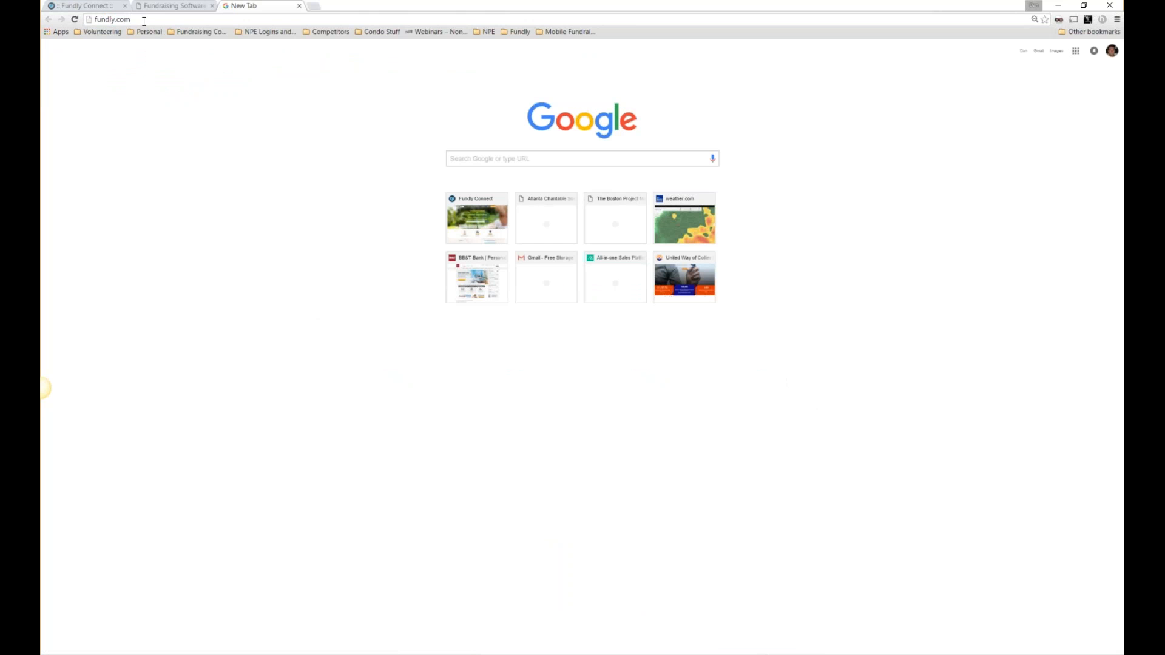
Load fundly.com, glance at the Fundly CRM pricing tab, then return to Fundly Connect.
{"action": "key", "text": "Return"}
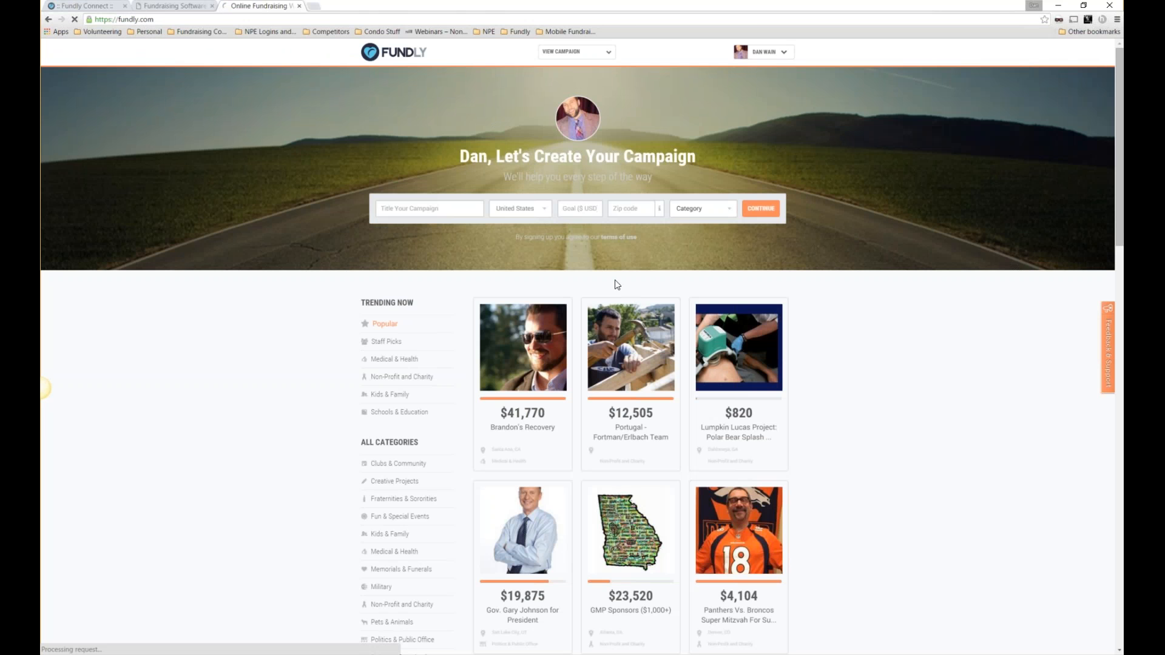
{"action": "left_click", "coordinate": [183, 7]}
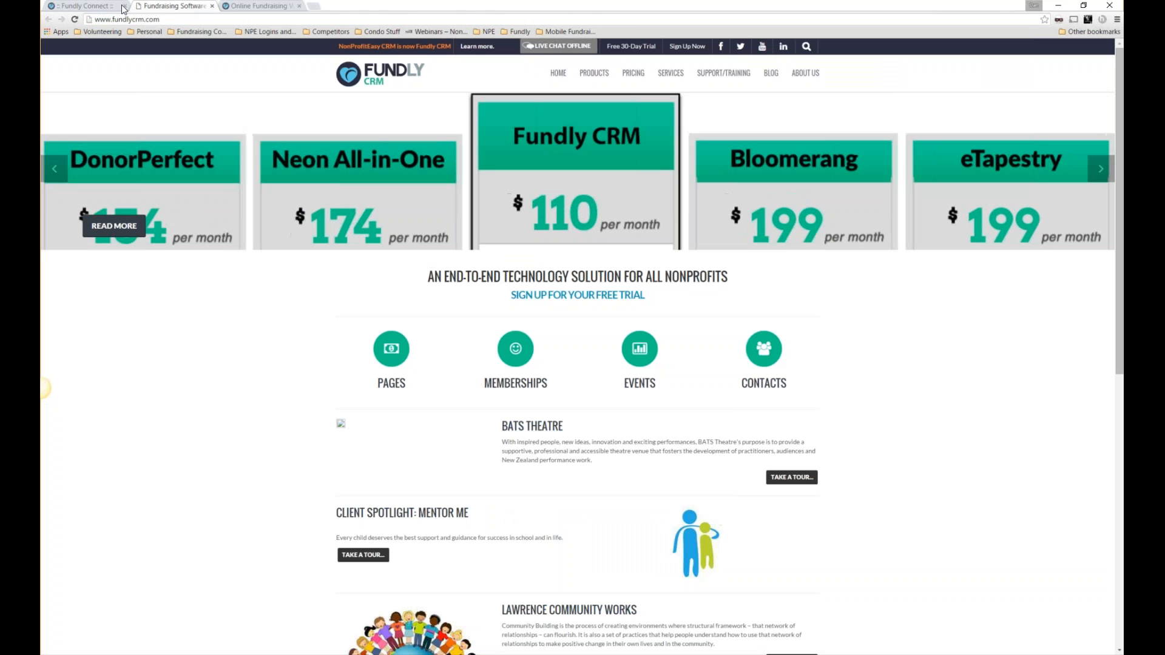
{"action": "left_click", "coordinate": [104, 7]}
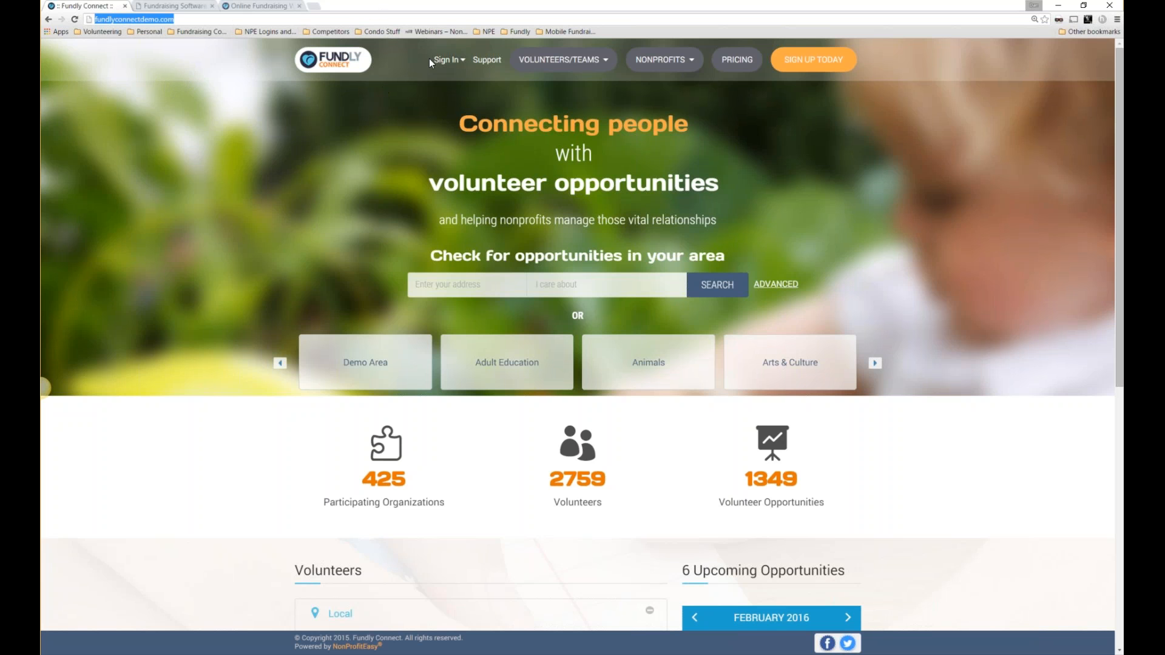
Close the Fundly CRM and Online Fundraising tabs, leaving only the Fundly Connect homepage.
{"action": "left_click", "coordinate": [185, 9]}
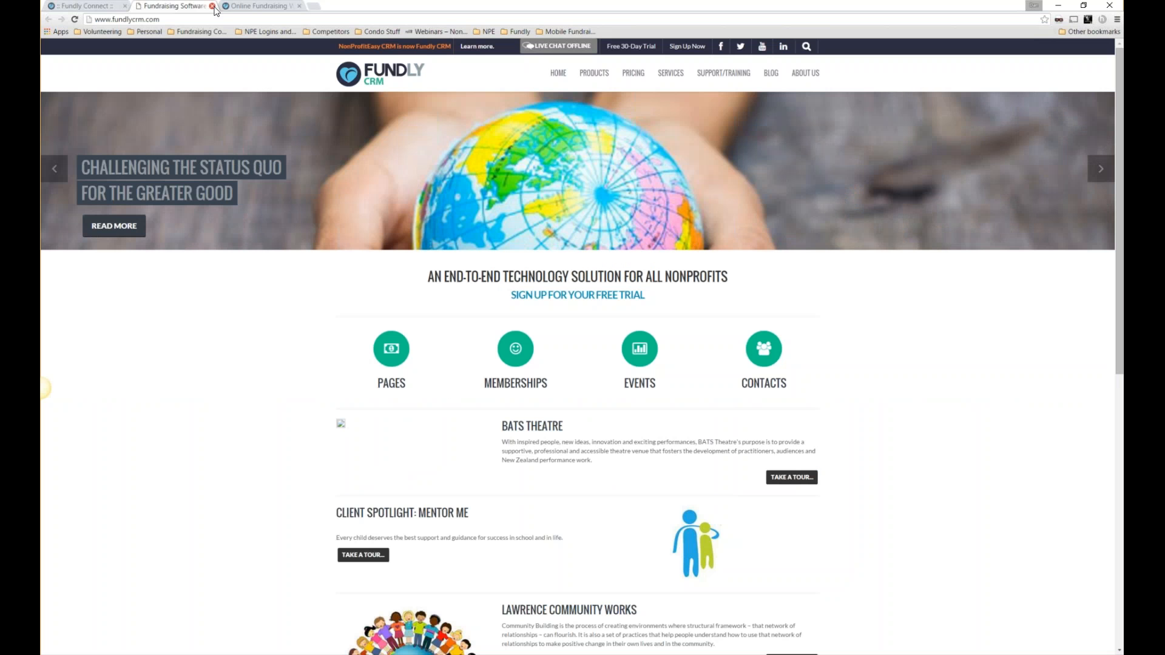
{"action": "left_click", "coordinate": [212, 6]}
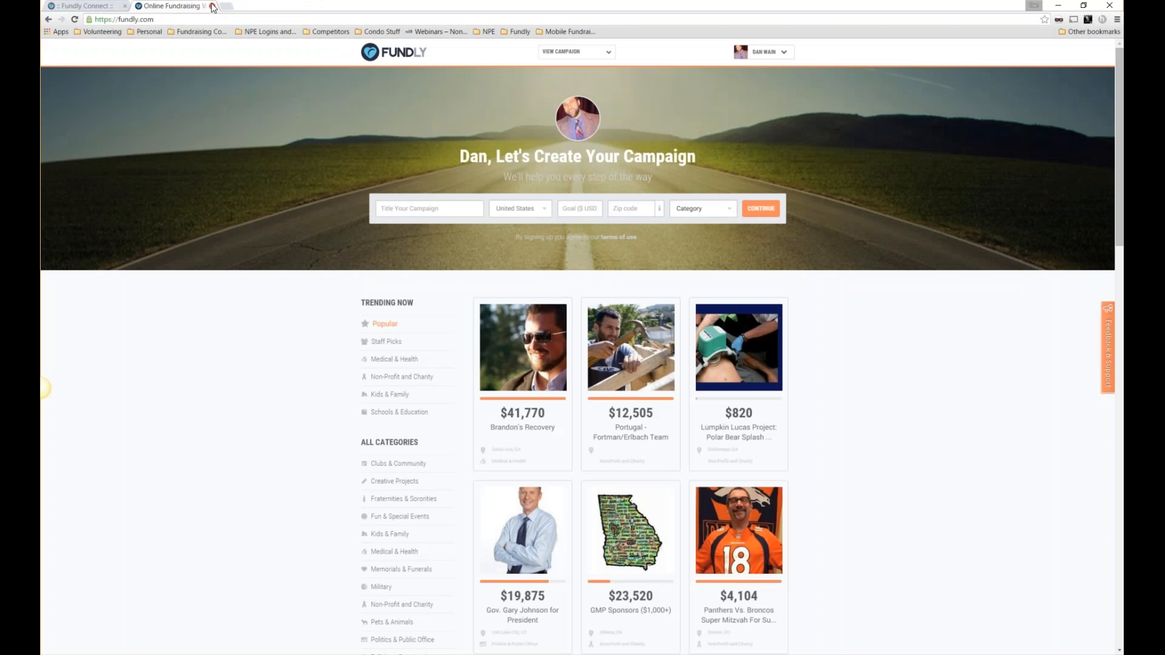
{"action": "left_click", "coordinate": [212, 6]}
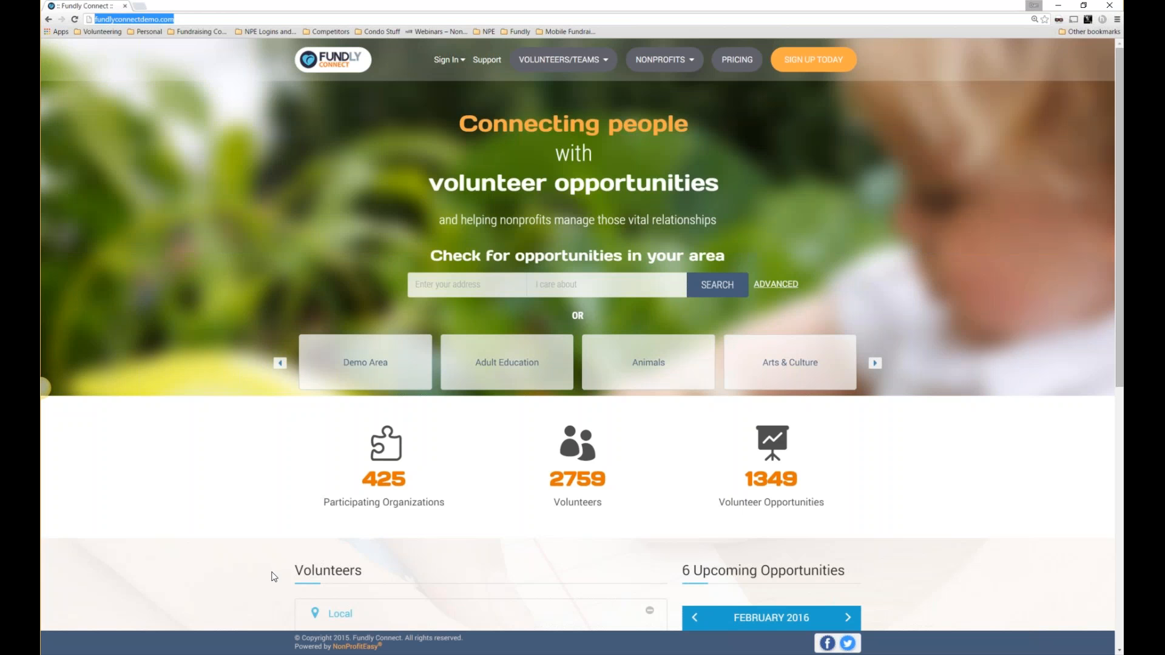
{"action": "left_click", "coordinate": [301, 654]}
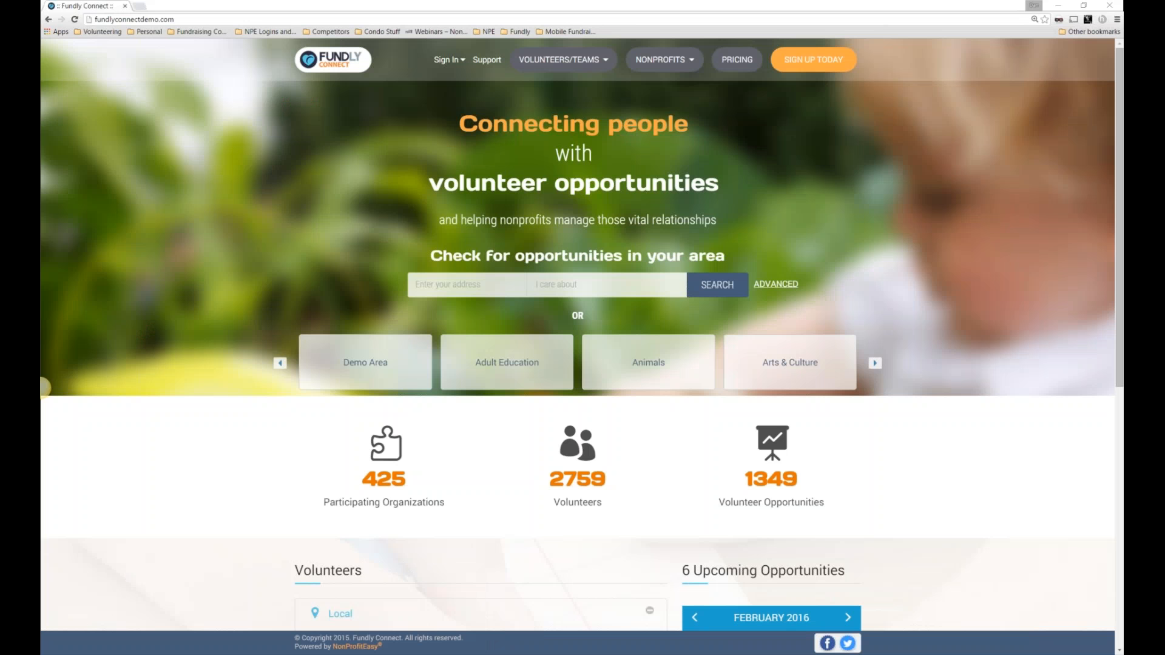
Go to Fundly Connect's Sign In > Organization Login page and open a blank tab beside it.
{"action": "mouse_move", "coordinate": [302, 654]}
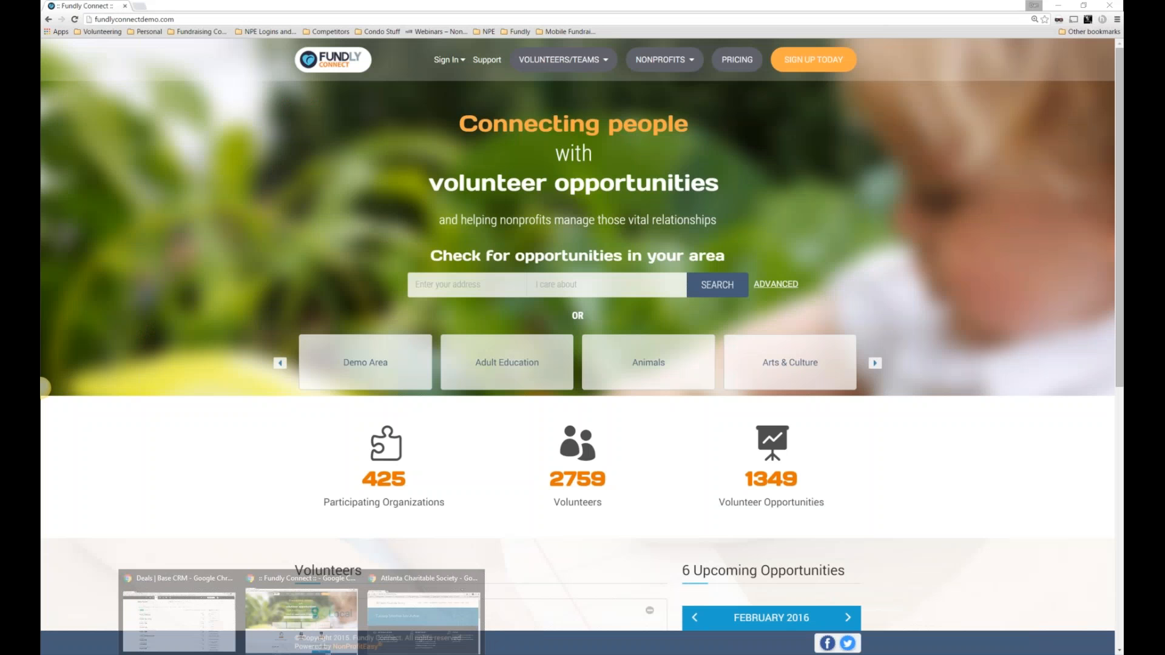
{"action": "left_click", "coordinate": [307, 628]}
{"action": "left_click", "coordinate": [440, 60]}
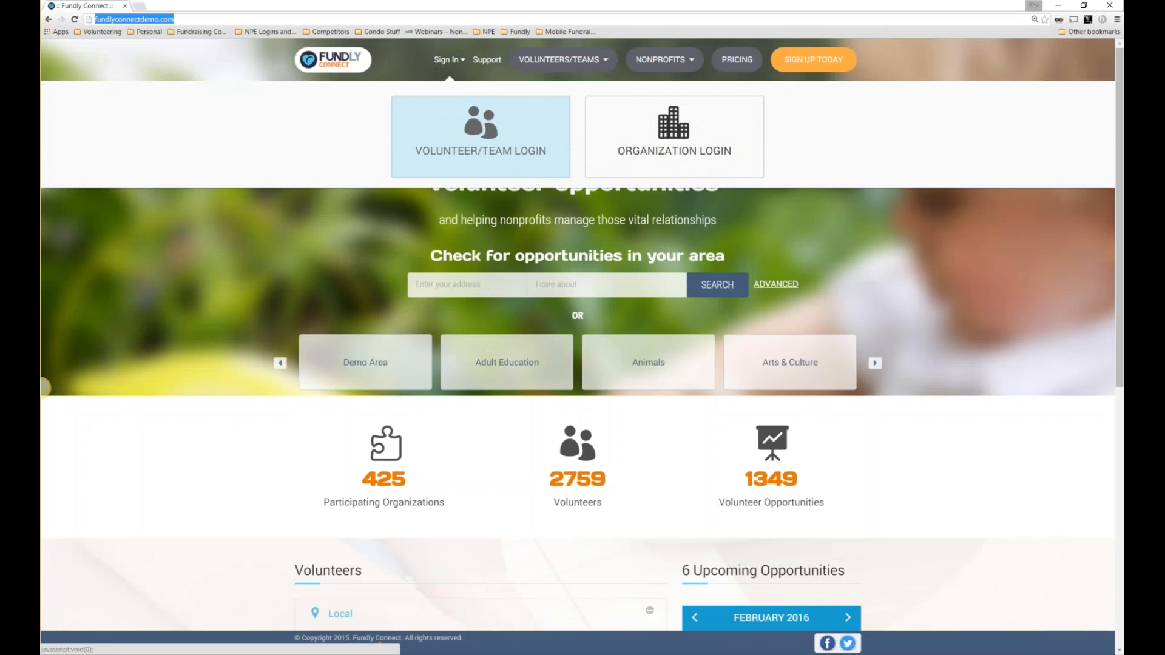
{"action": "left_click", "coordinate": [682, 145]}
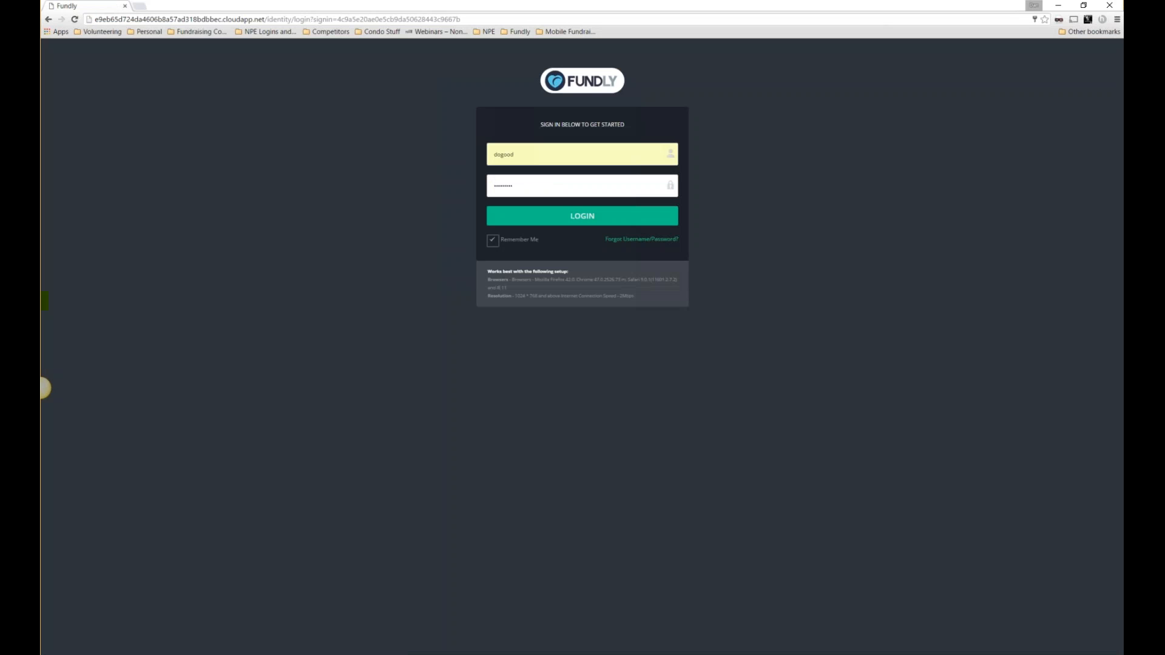
{"action": "left_click", "coordinate": [652, 154]}
{"action": "left_click", "coordinate": [135, 8]}
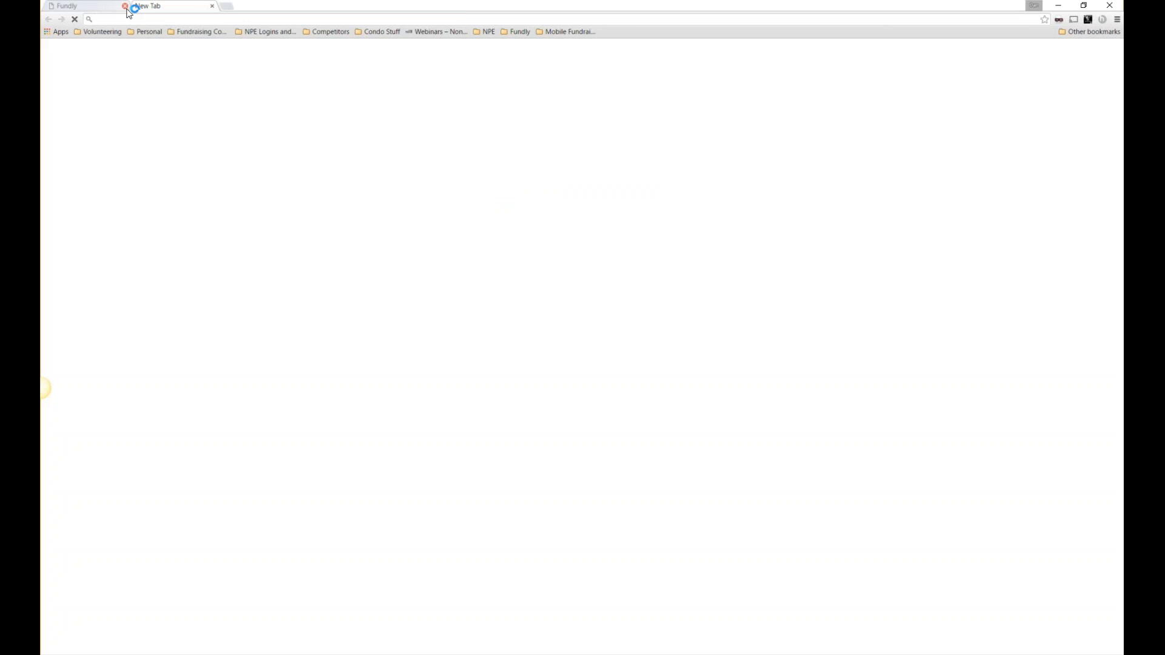
Close the login tab and load fundlyconnectdemo.com/site/dogood in the new tab.
{"action": "left_click", "coordinate": [125, 6]}
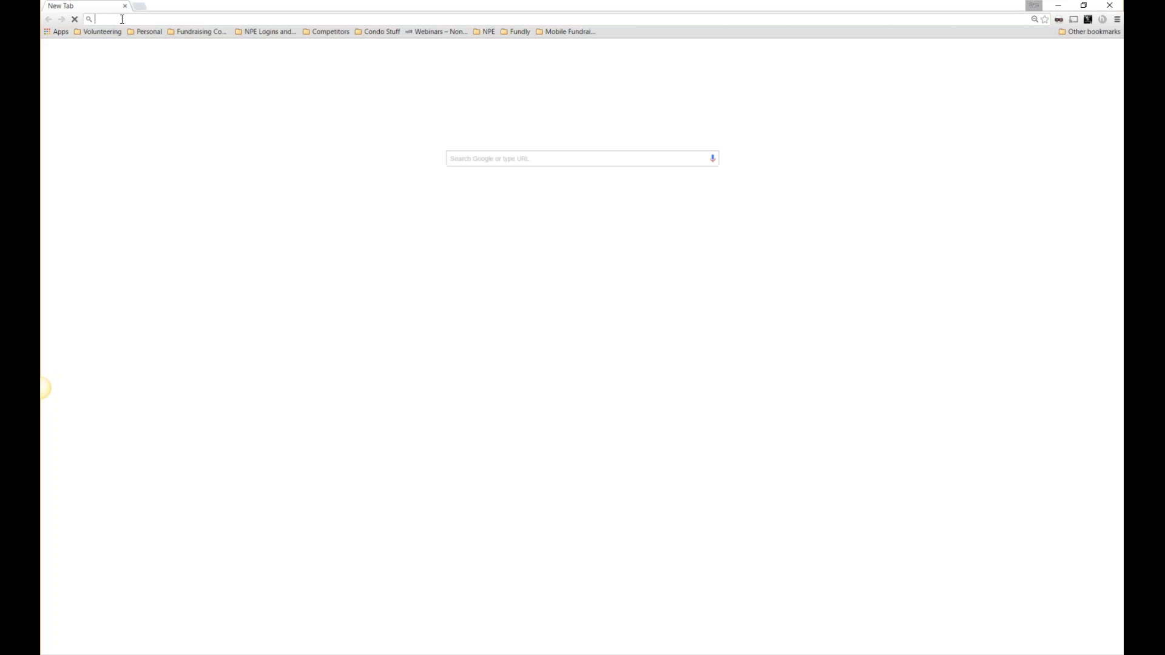
{"action": "type", "text": "fundlyconnectdemo.com"}
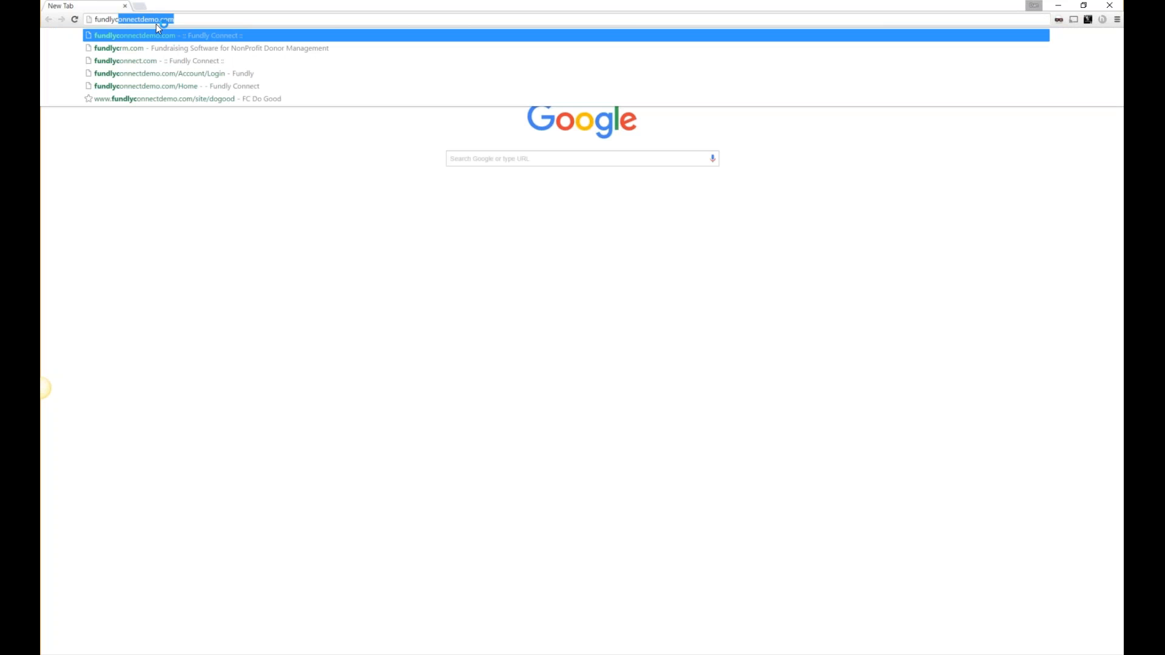
{"action": "left_click", "coordinate": [192, 23]}
{"action": "type", "text": "/"}
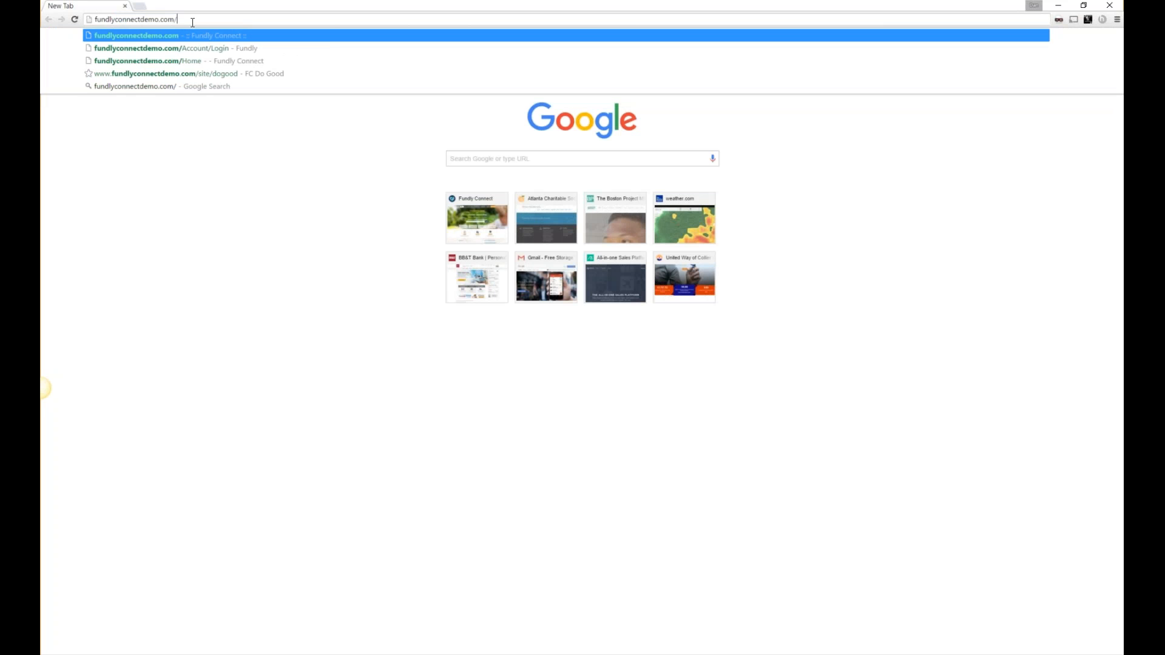
{"action": "type", "text": "site/dogoo"}
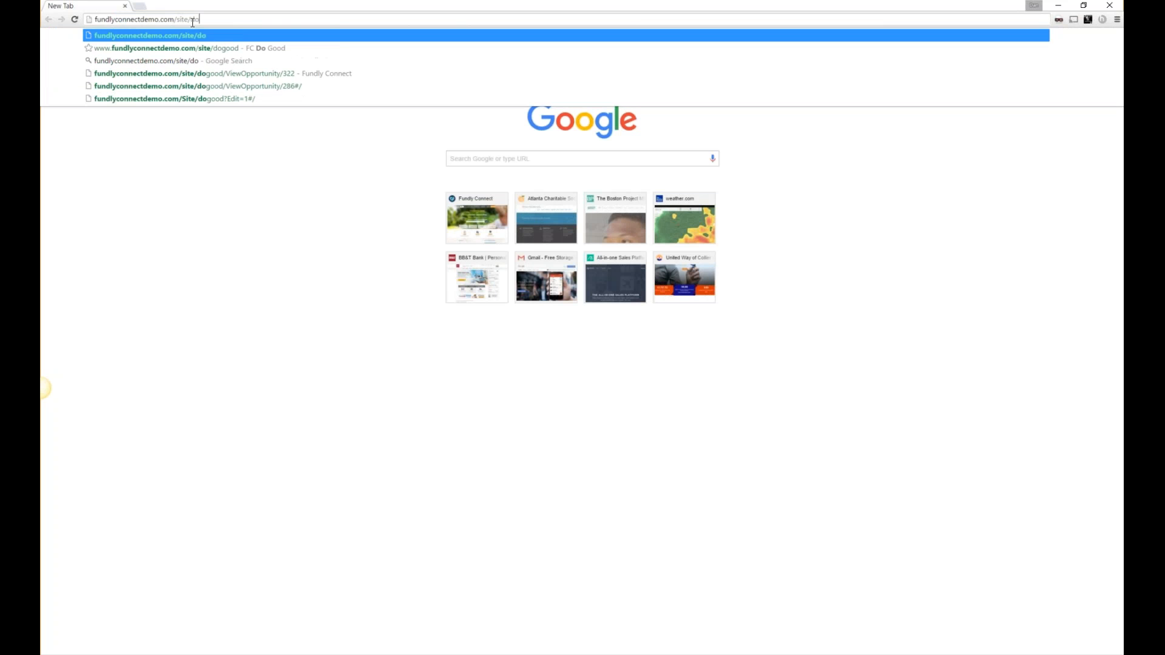
{"action": "type", "text": "d"}
{"action": "key", "text": "Return"}
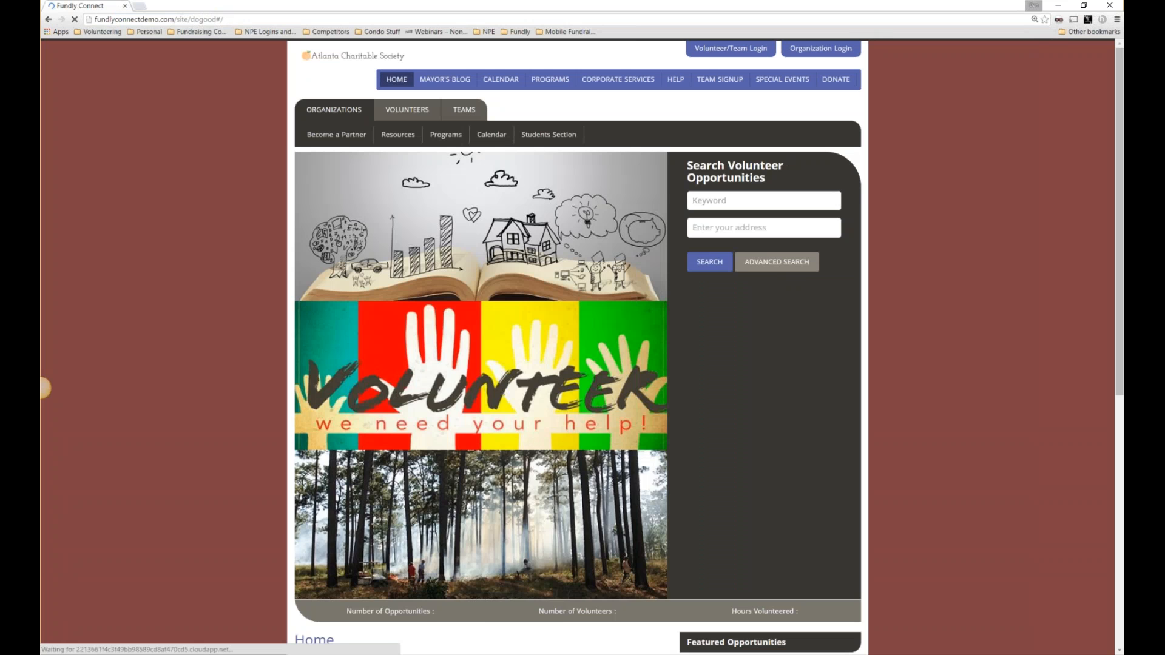
Zoom the Atlanta Charitable Society portal from 125% to 150% through Chrome's menu.
{"action": "left_click", "coordinate": [1117, 18]}
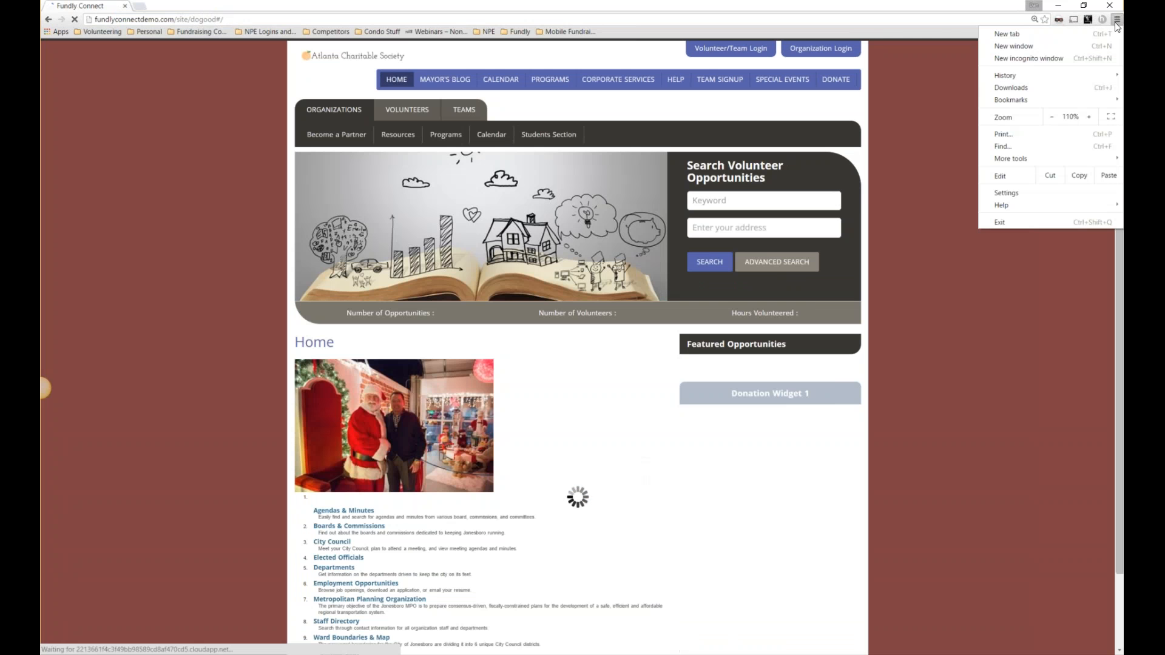
{"action": "left_click", "coordinate": [1088, 114]}
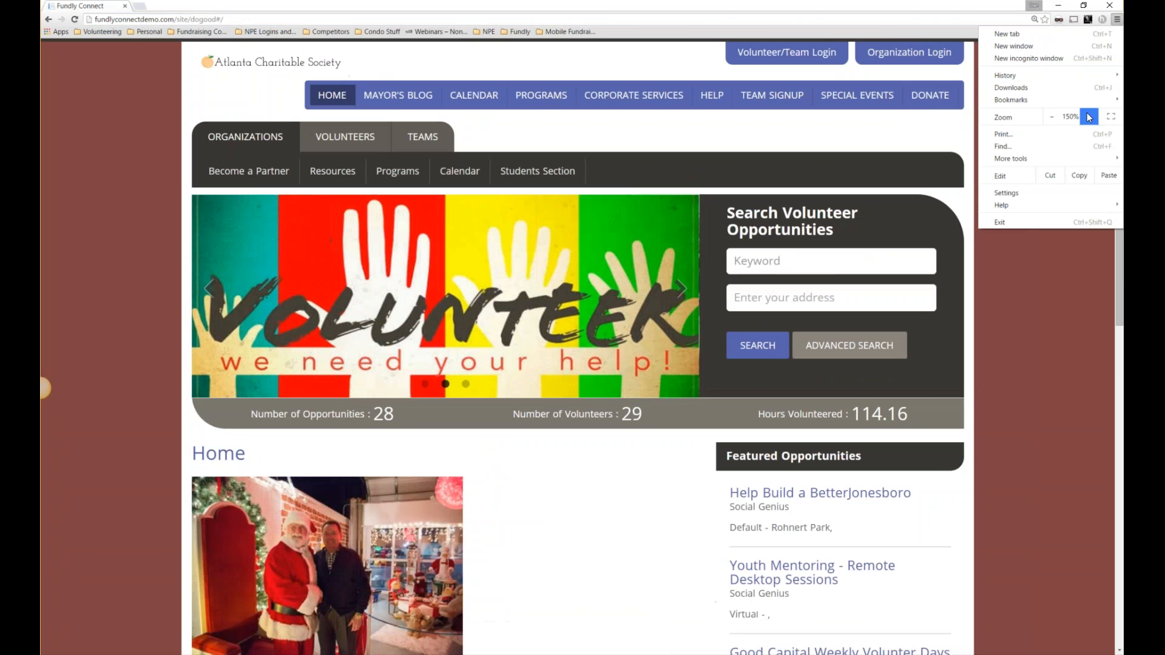
{"action": "left_click", "coordinate": [713, 8]}
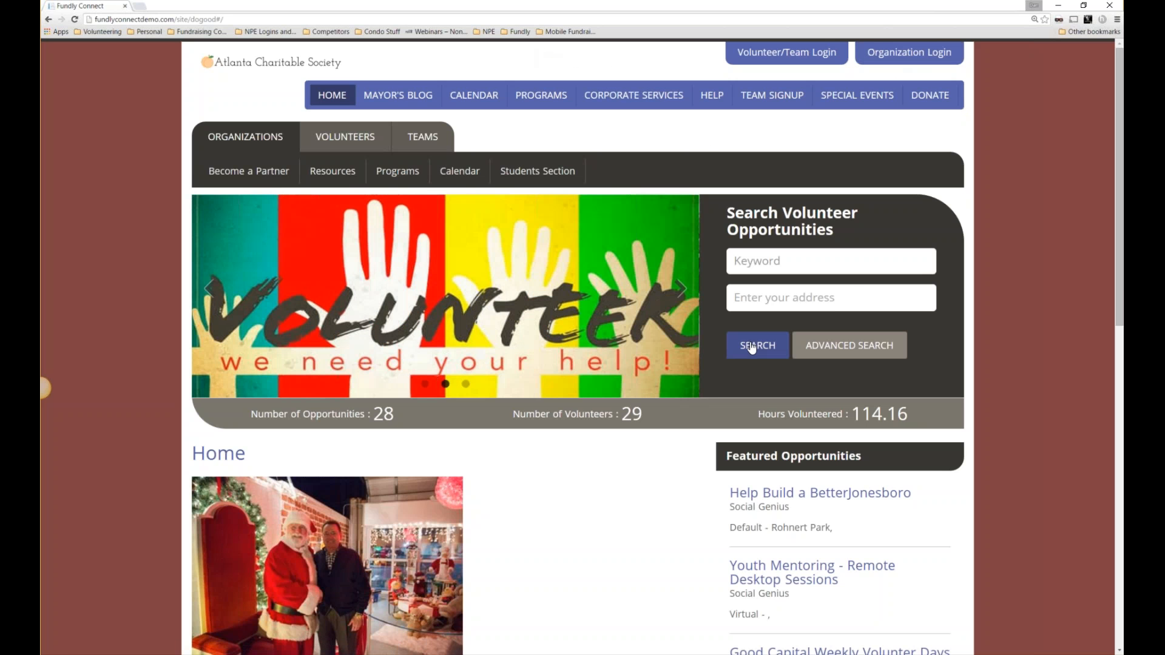
List all volunteer opportunities and scroll through the 16 results to the last entry.
{"action": "left_click", "coordinate": [753, 347]}
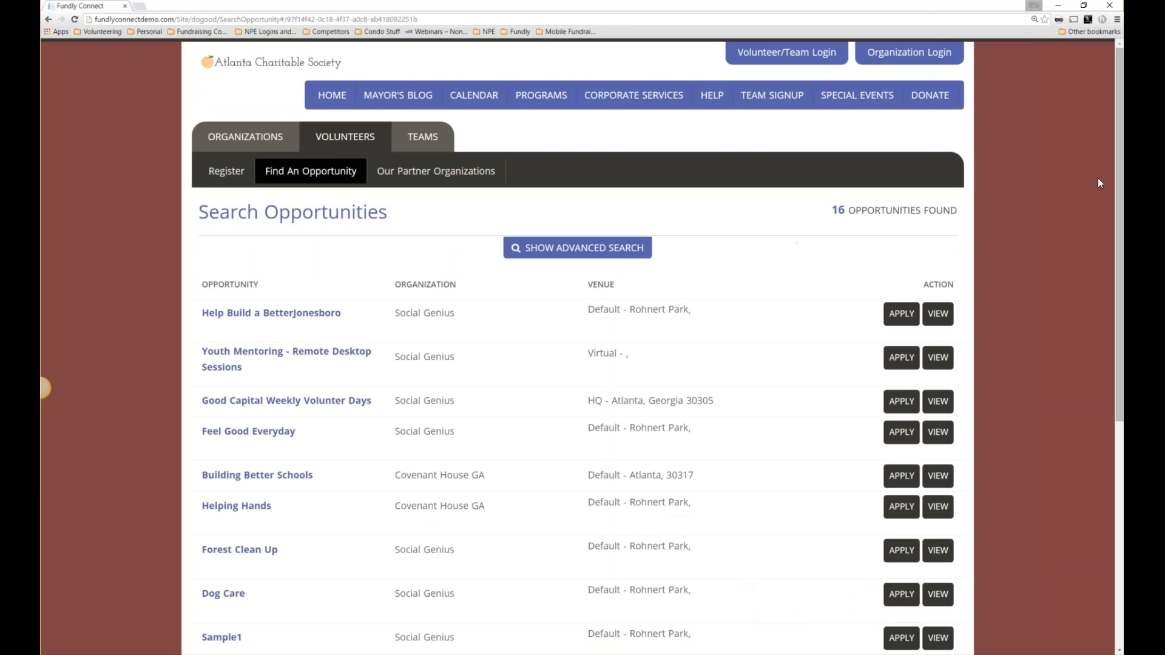
{"action": "left_click_drag", "start_coordinate": [1120, 180], "coordinate": [1116, 210]}
{"action": "left_click_drag", "start_coordinate": [838, 164], "coordinate": [860, 165]}
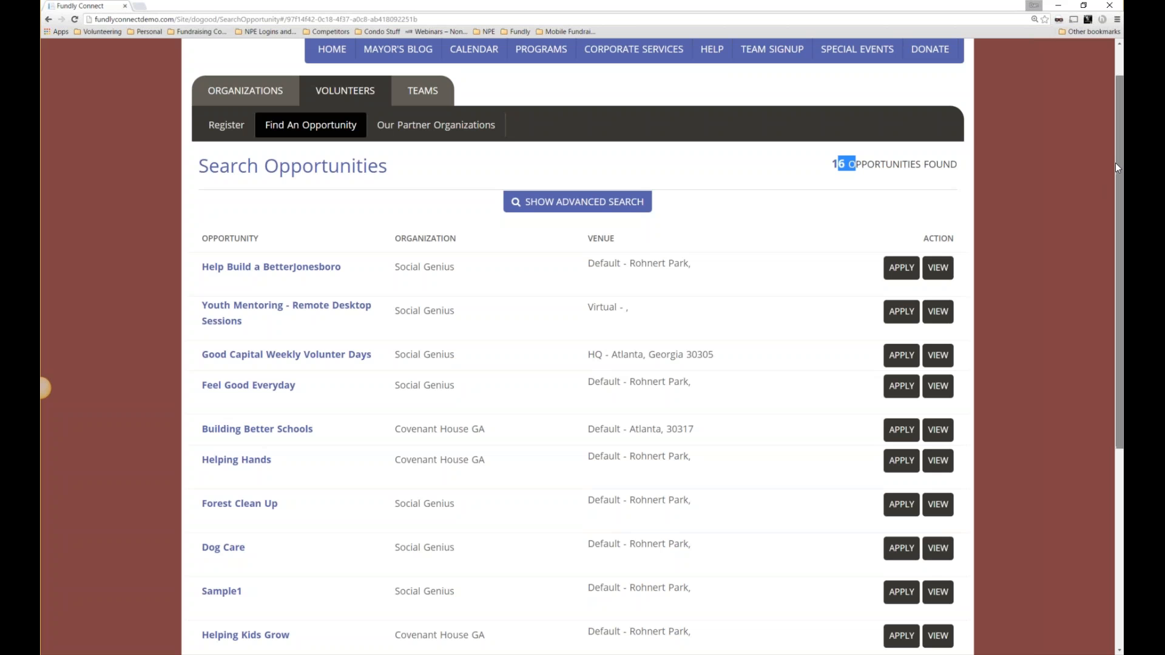
{"action": "left_click_drag", "start_coordinate": [1115, 163], "coordinate": [1103, 234]}
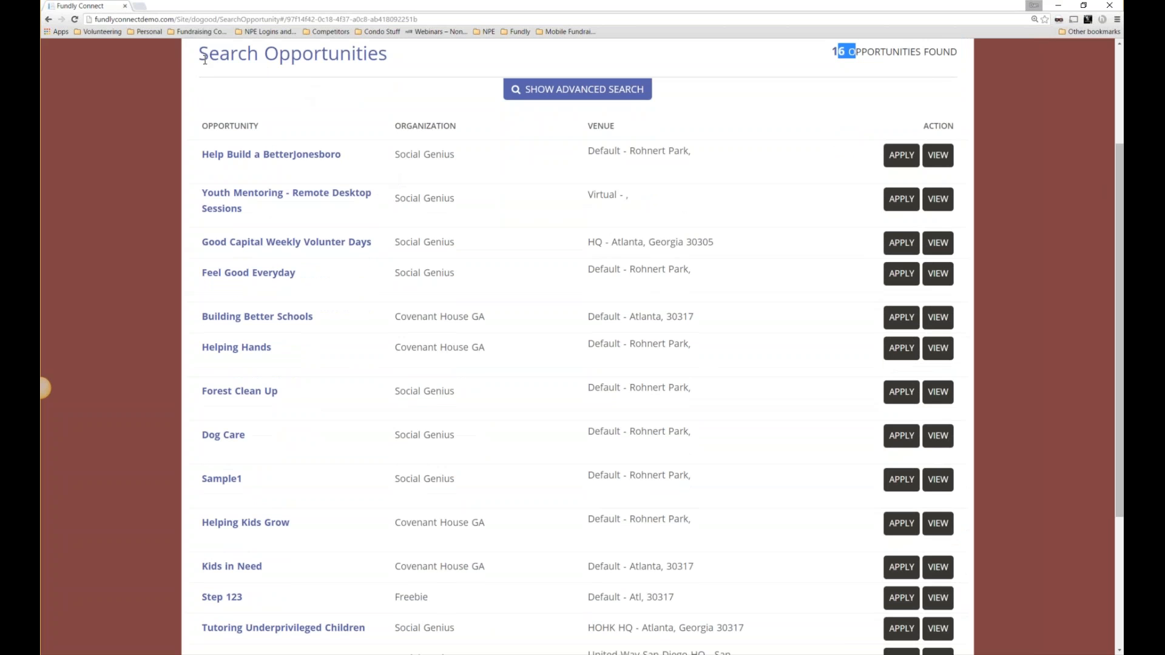
{"action": "left_click_drag", "start_coordinate": [391, 129], "coordinate": [460, 131]}
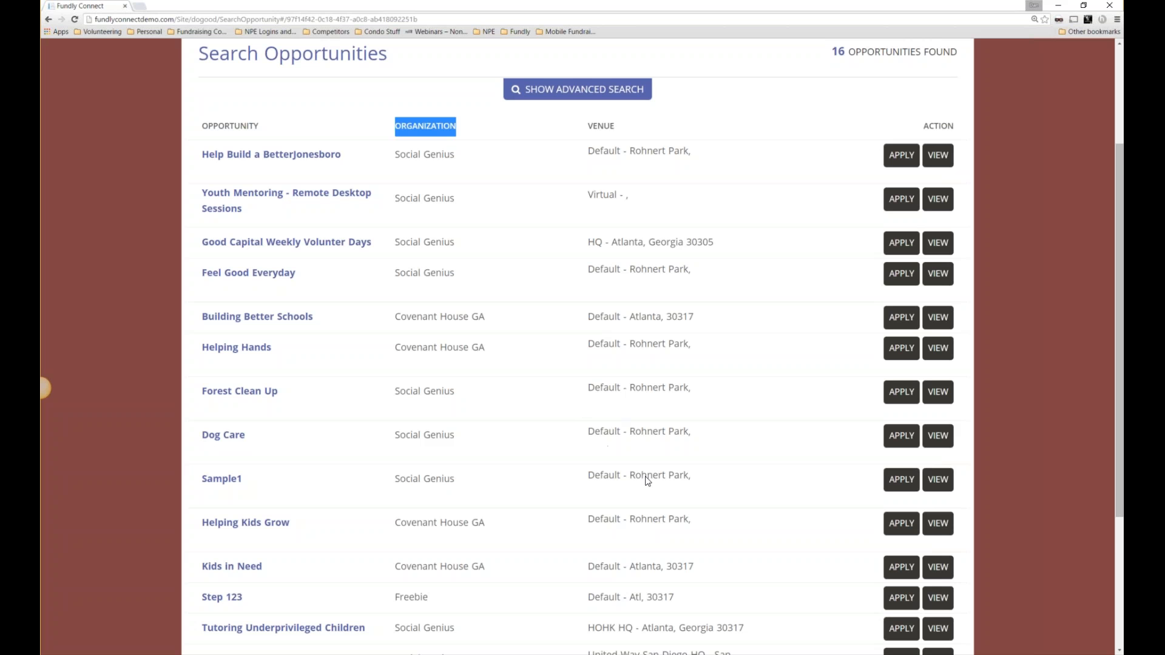
{"action": "scroll", "coordinate": [647, 479], "scroll_direction": "down", "scroll_amount": 1}
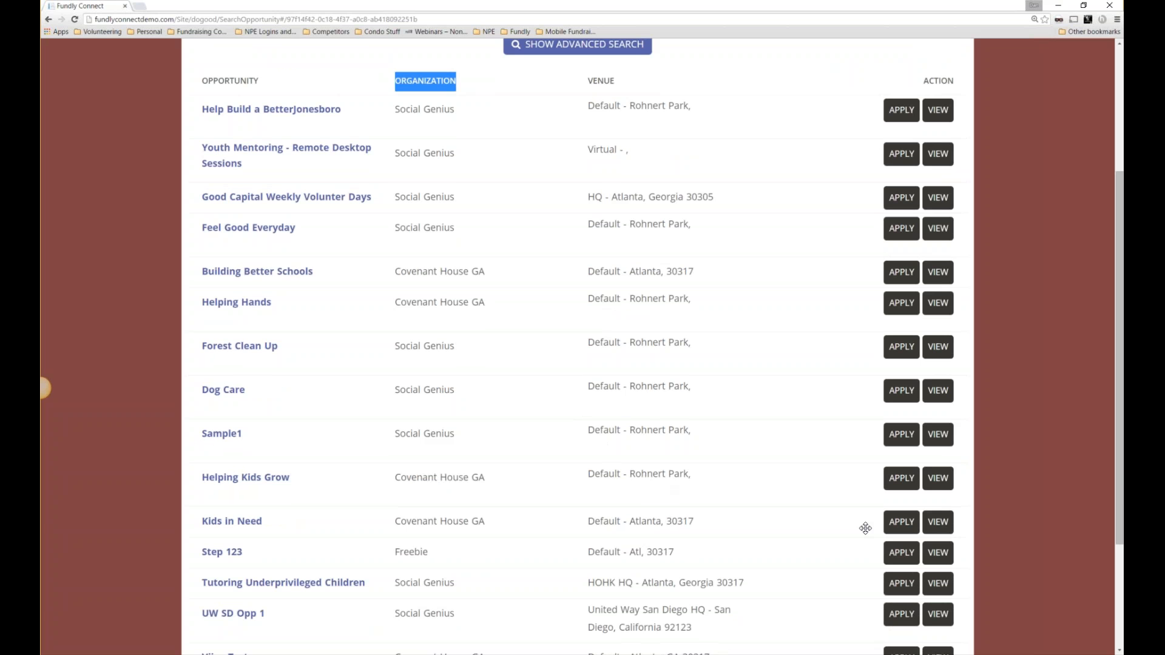
{"action": "scroll", "coordinate": [868, 541], "scroll_direction": "down", "scroll_amount": 3}
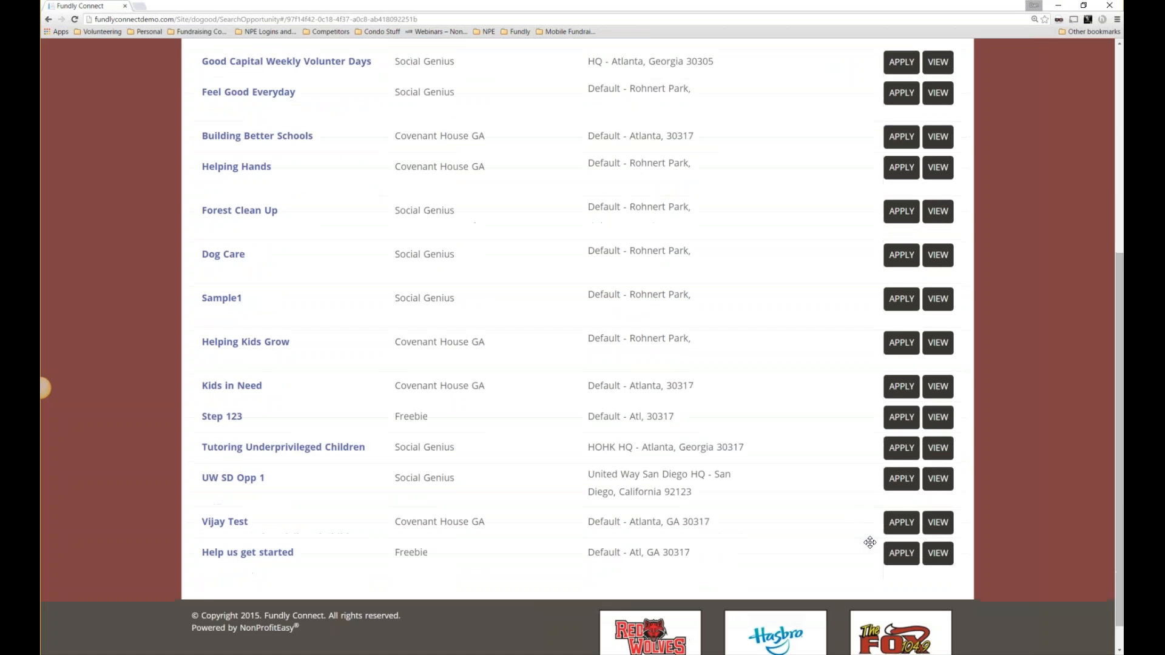
{"action": "scroll", "coordinate": [849, 485], "scroll_direction": "up", "scroll_amount": 3}
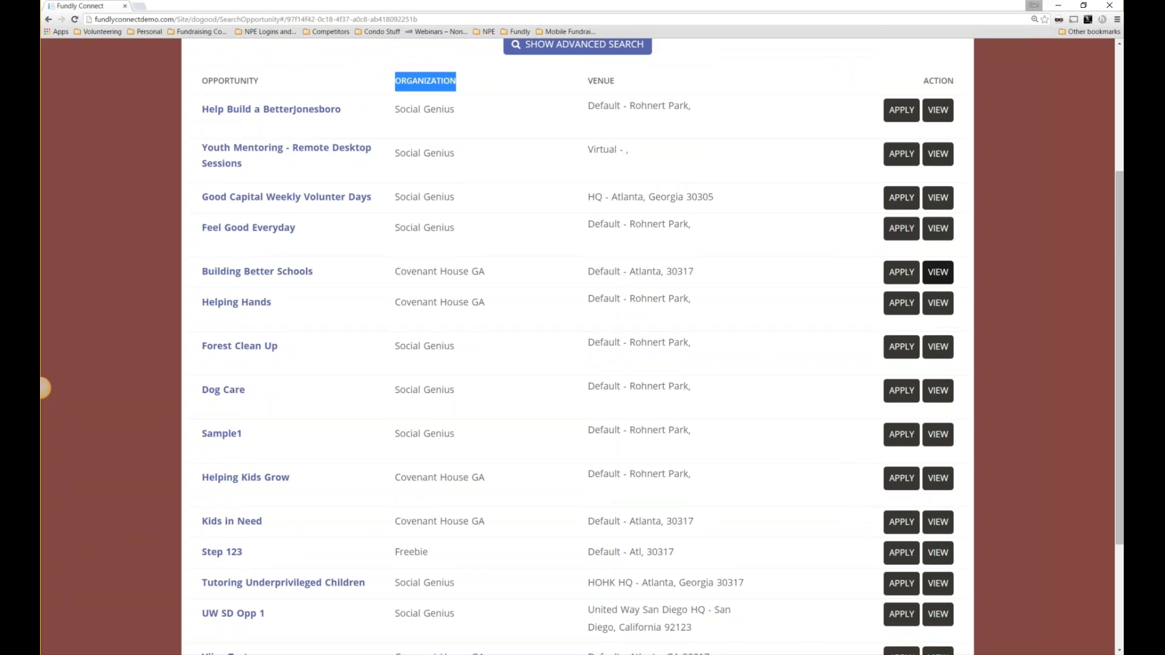
Open Covenant House GA's Building Better Schools opportunity and read its description and dates.
{"action": "left_click", "coordinate": [937, 273]}
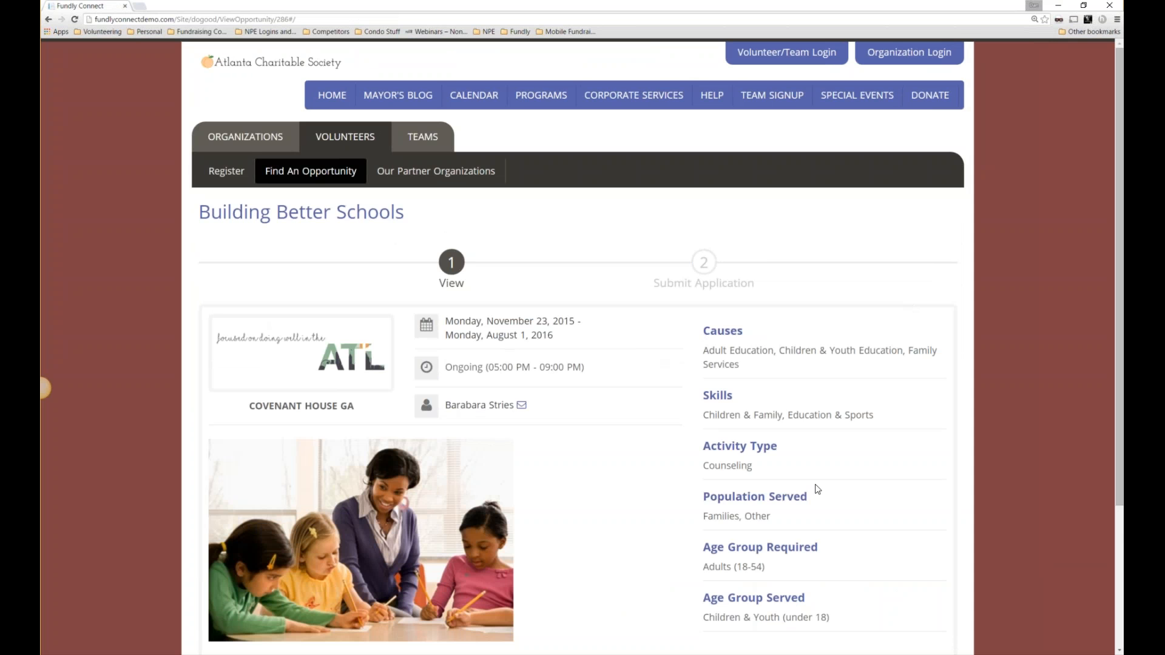
{"action": "scroll", "coordinate": [752, 515], "scroll_direction": "down", "scroll_amount": 1}
{"action": "scroll", "coordinate": [750, 515], "scroll_direction": "down", "scroll_amount": 2}
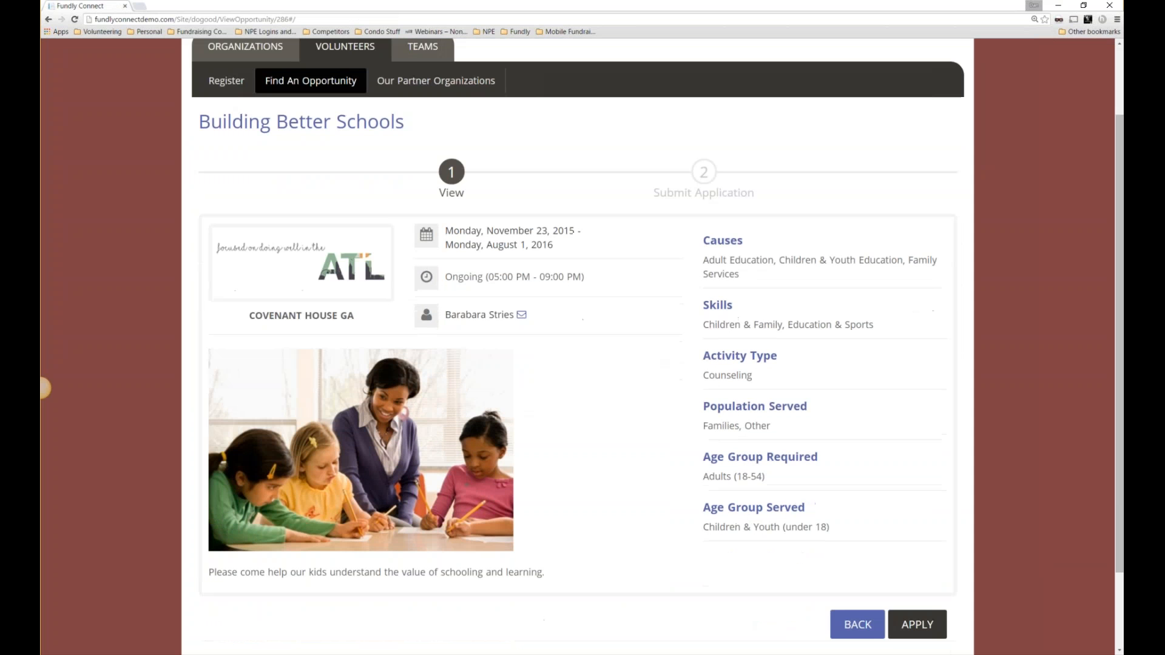
{"action": "left_click_drag", "start_coordinate": [208, 533], "coordinate": [555, 539]}
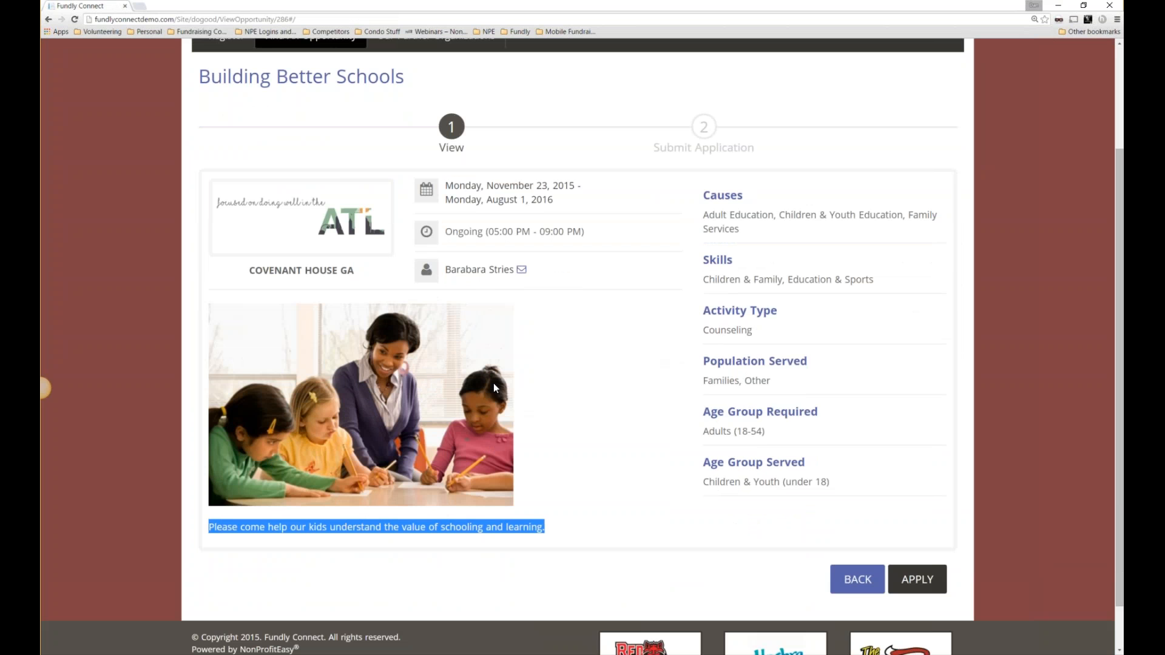
{"action": "left_click_drag", "start_coordinate": [357, 272], "coordinate": [252, 271]}
{"action": "scroll", "coordinate": [341, 353], "scroll_direction": "up", "scroll_amount": 3}
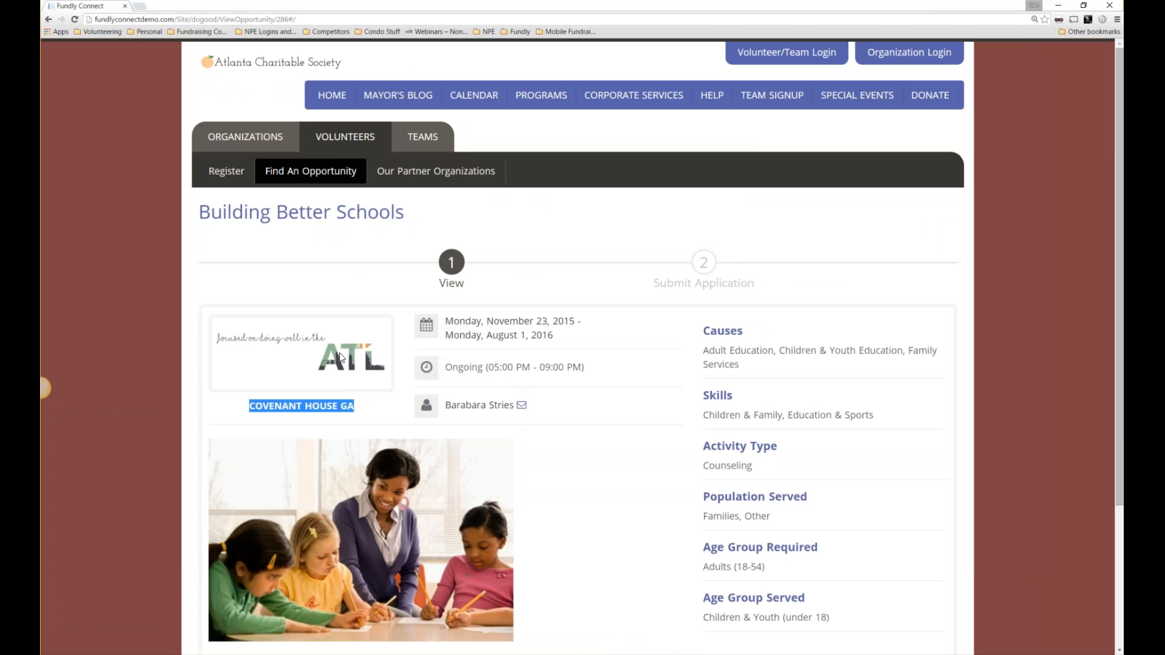
{"action": "scroll", "coordinate": [604, 477], "scroll_direction": "down", "scroll_amount": 2}
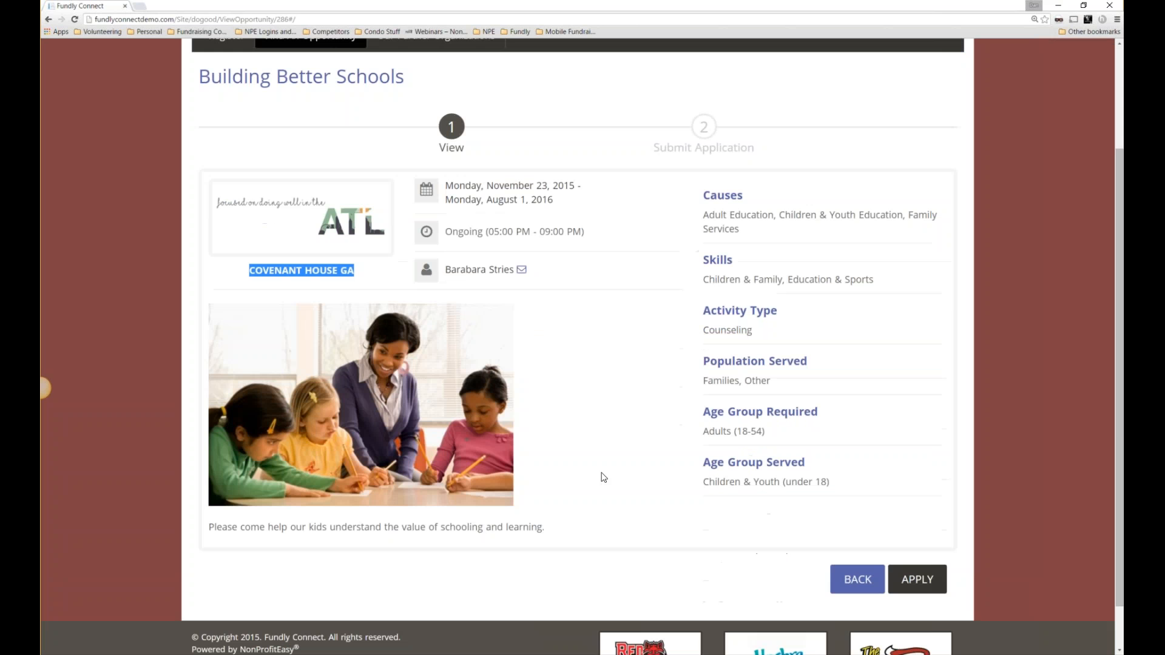
{"action": "scroll", "coordinate": [604, 478], "scroll_direction": "down", "scroll_amount": 1}
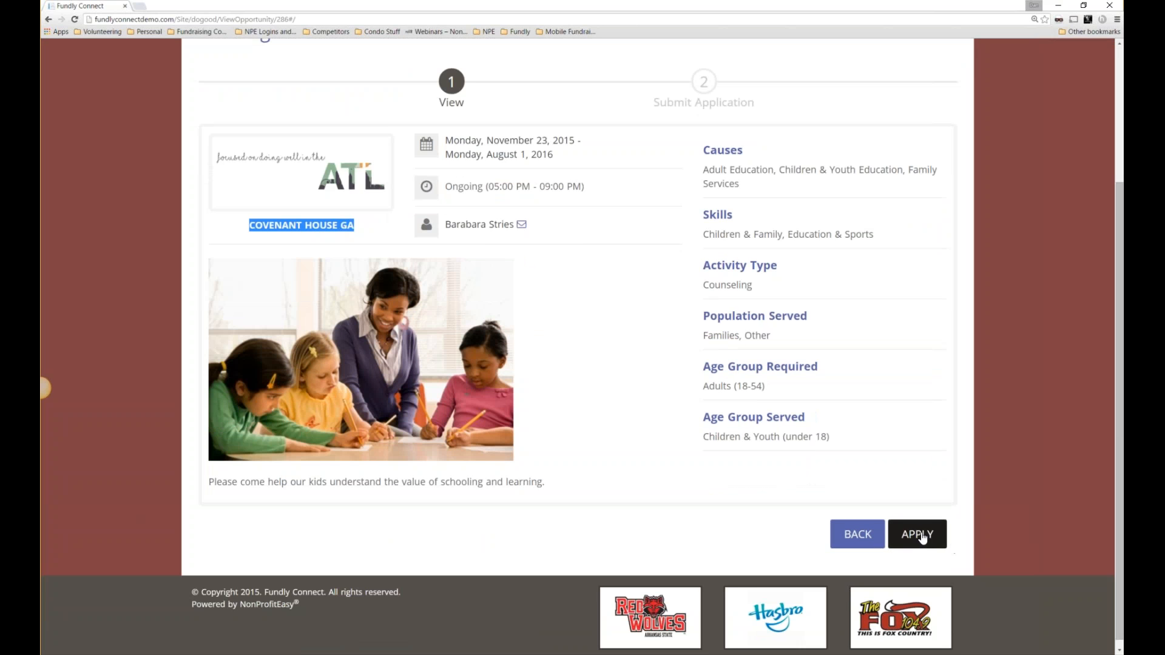
Go back to the Search Opportunities list of 16 results.
{"action": "left_click", "coordinate": [859, 536]}
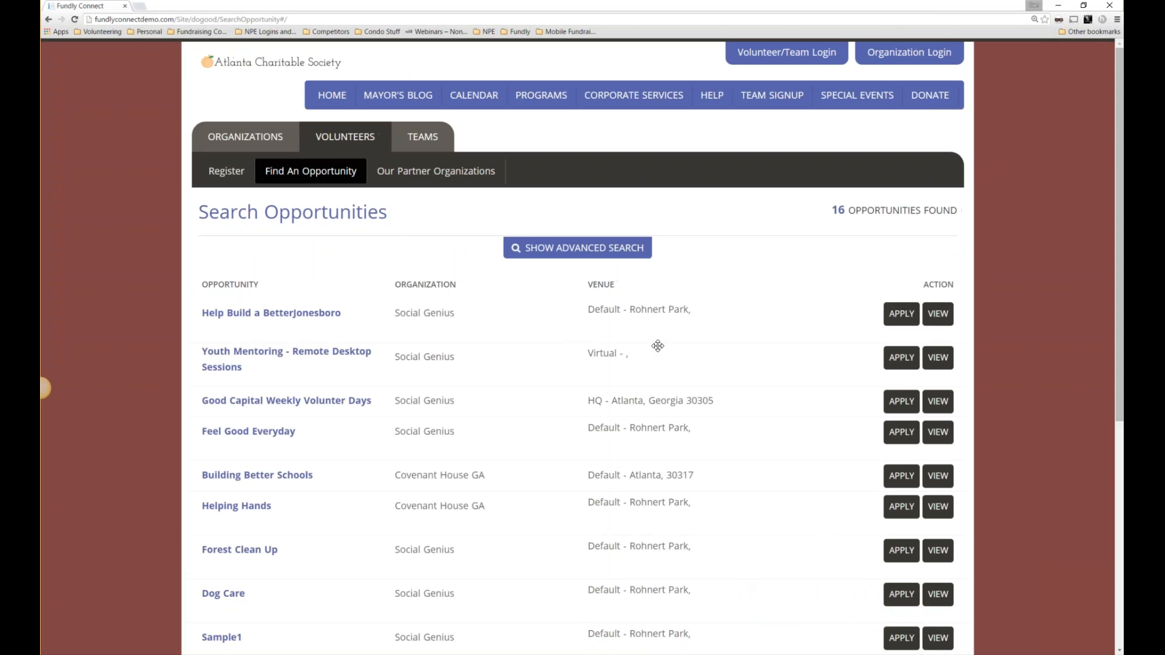
In advanced search, mark availability for Tue Morning and Fri Evening.
{"action": "left_click", "coordinate": [567, 261]}
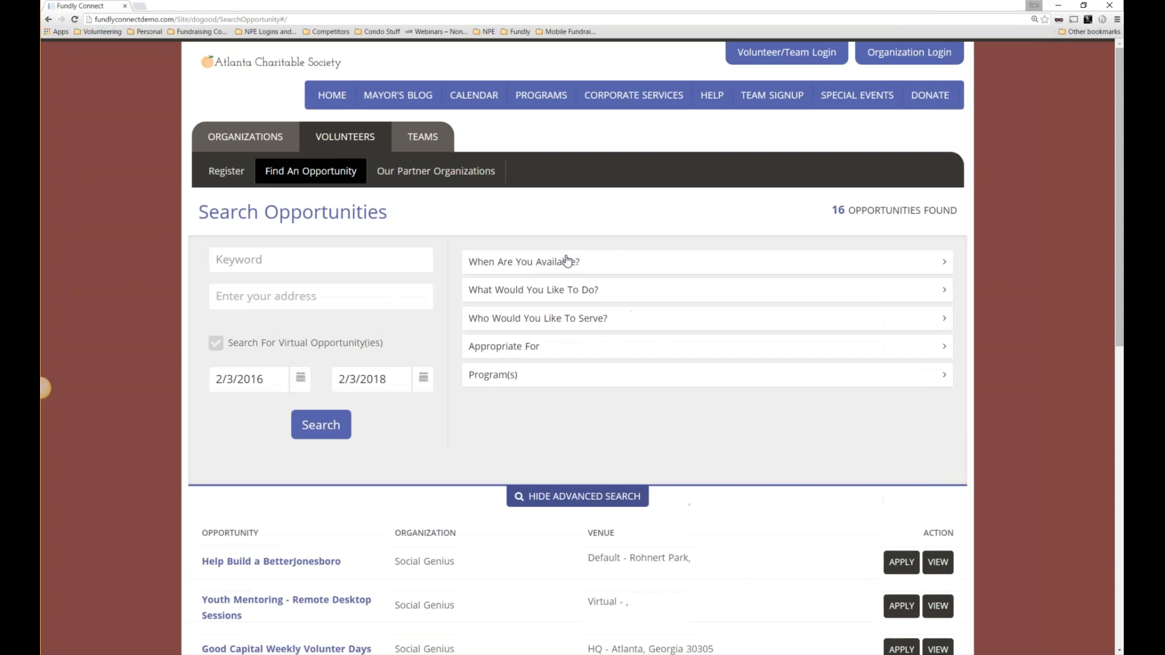
{"action": "left_click", "coordinate": [544, 266]}
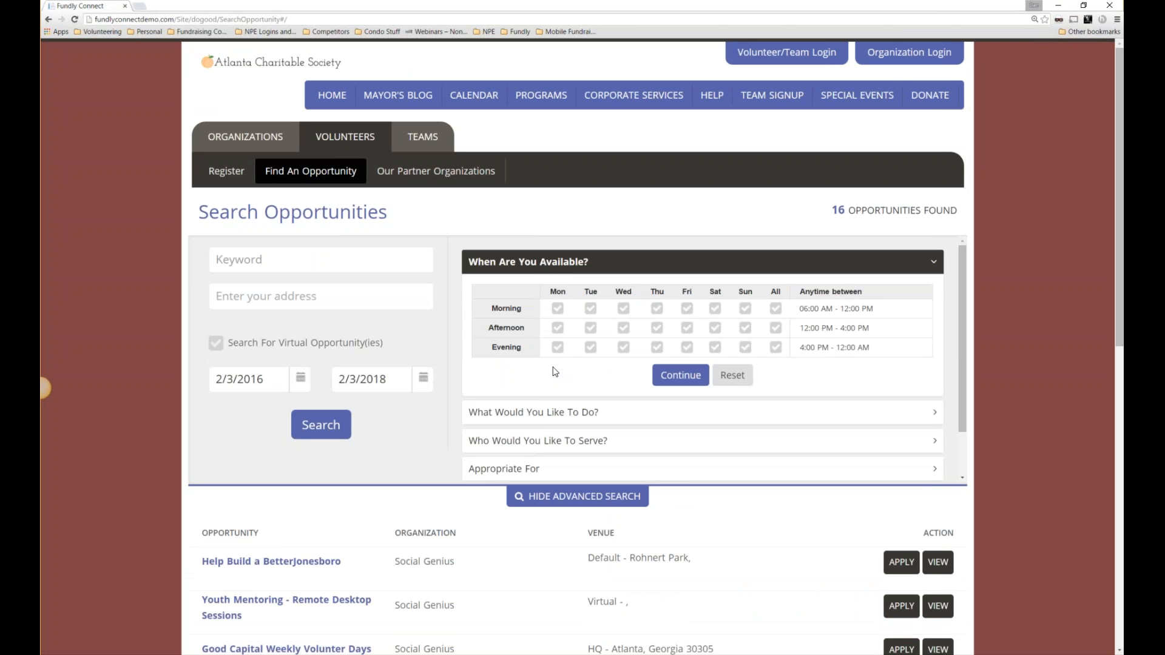
{"action": "left_click", "coordinate": [598, 311]}
{"action": "left_click", "coordinate": [687, 348]}
Clear Tuesday morning and Friday evening availability and filter the search to Covenant House GA.
{"action": "left_click", "coordinate": [687, 347]}
{"action": "left_click", "coordinate": [590, 309]}
{"action": "left_click", "coordinate": [545, 414]}
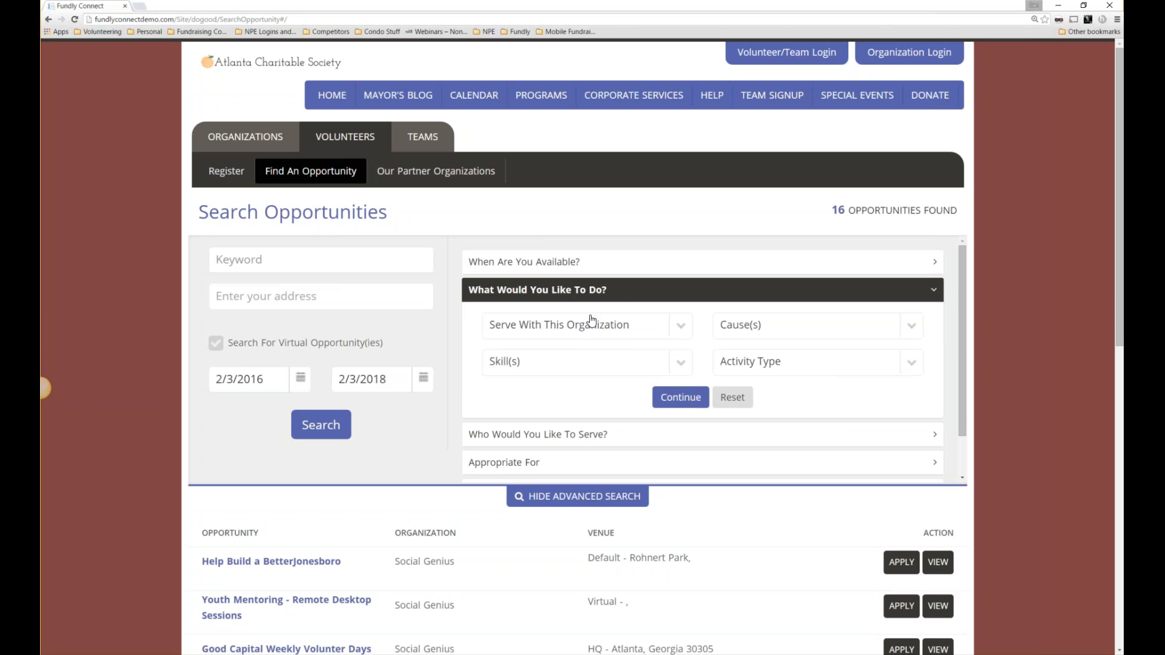
{"action": "left_click", "coordinate": [675, 338]}
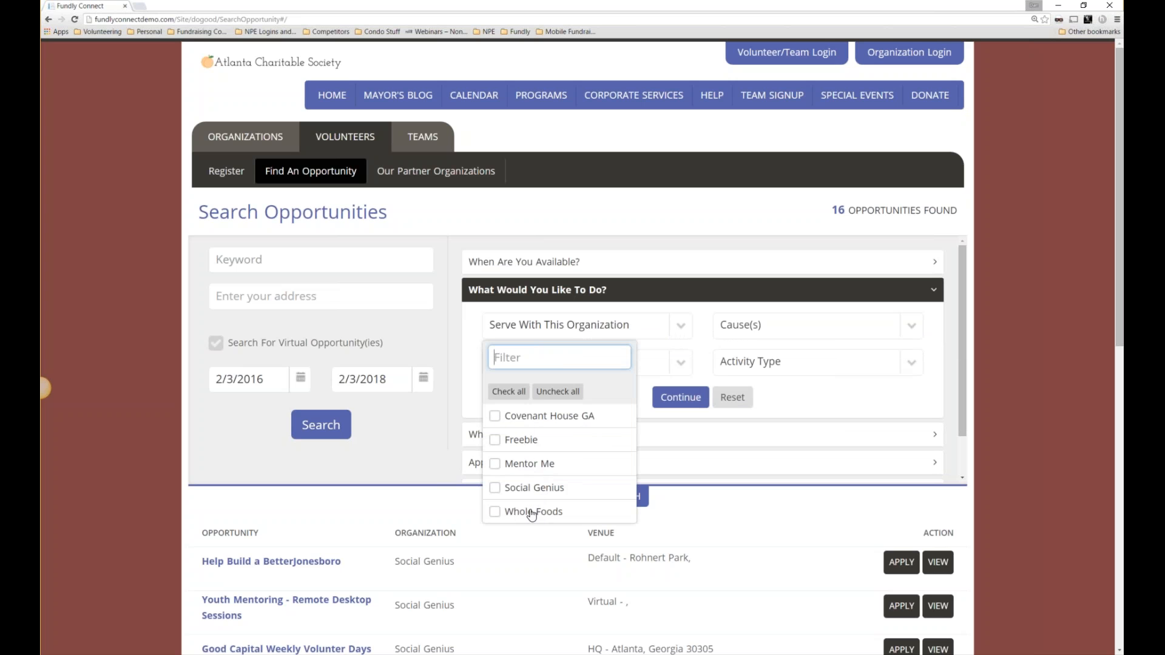
{"action": "left_click", "coordinate": [497, 419]}
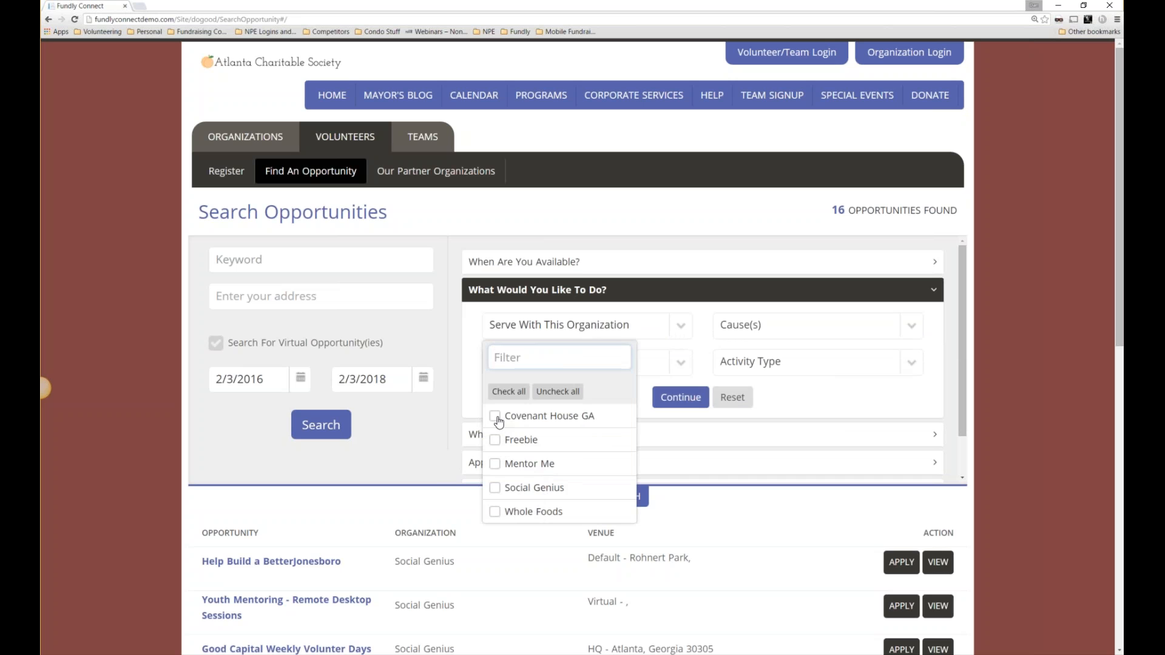
{"action": "left_click", "coordinate": [688, 397]}
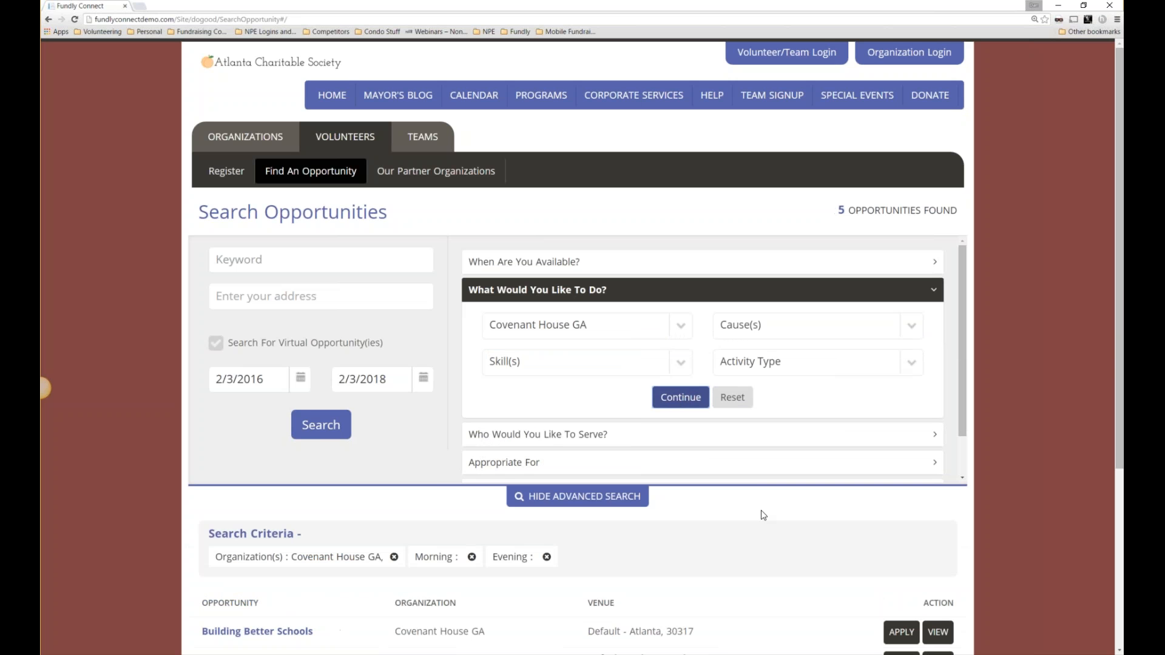
Scroll down to review the search criteria for the 5 opportunities found.
{"action": "scroll", "coordinate": [761, 511], "scroll_direction": "down", "scroll_amount": 4}
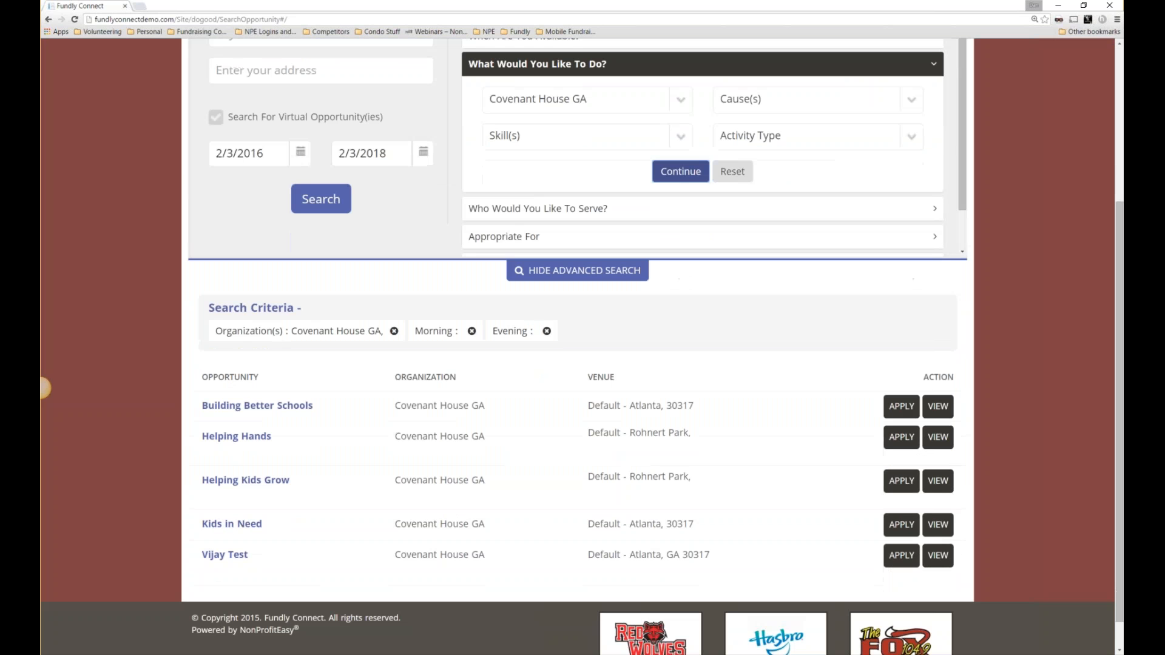
{"action": "left_click_drag", "start_coordinate": [216, 333], "coordinate": [537, 332]}
{"action": "left_click", "coordinate": [361, 273]}
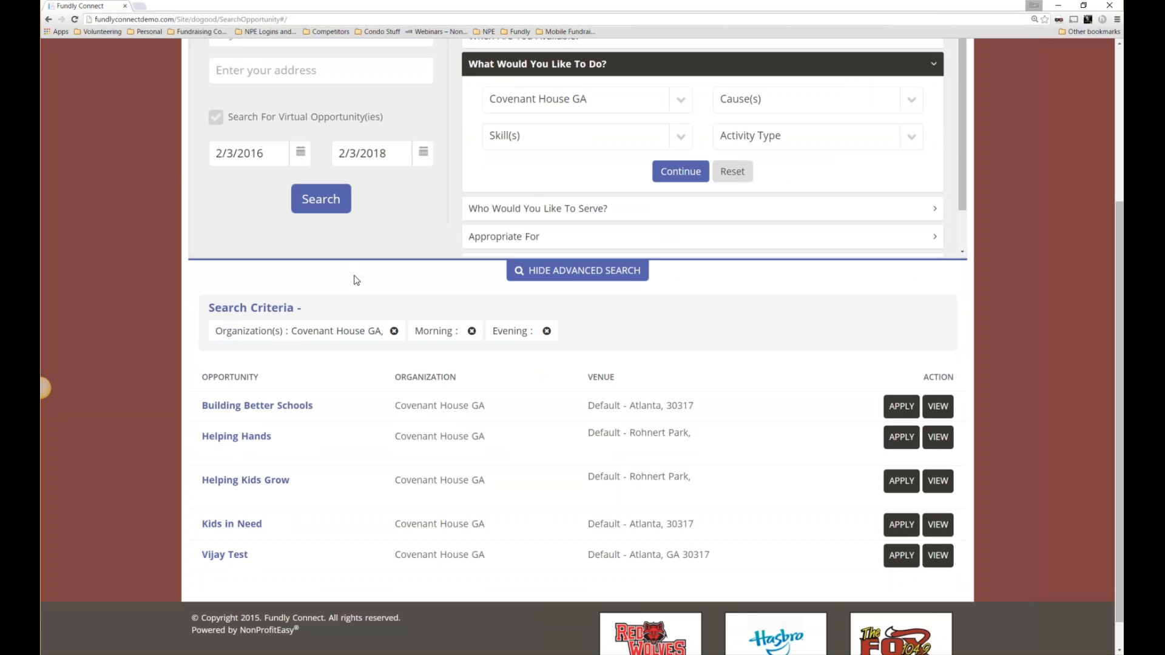
{"action": "scroll", "coordinate": [693, 465], "scroll_direction": "up", "scroll_amount": 3}
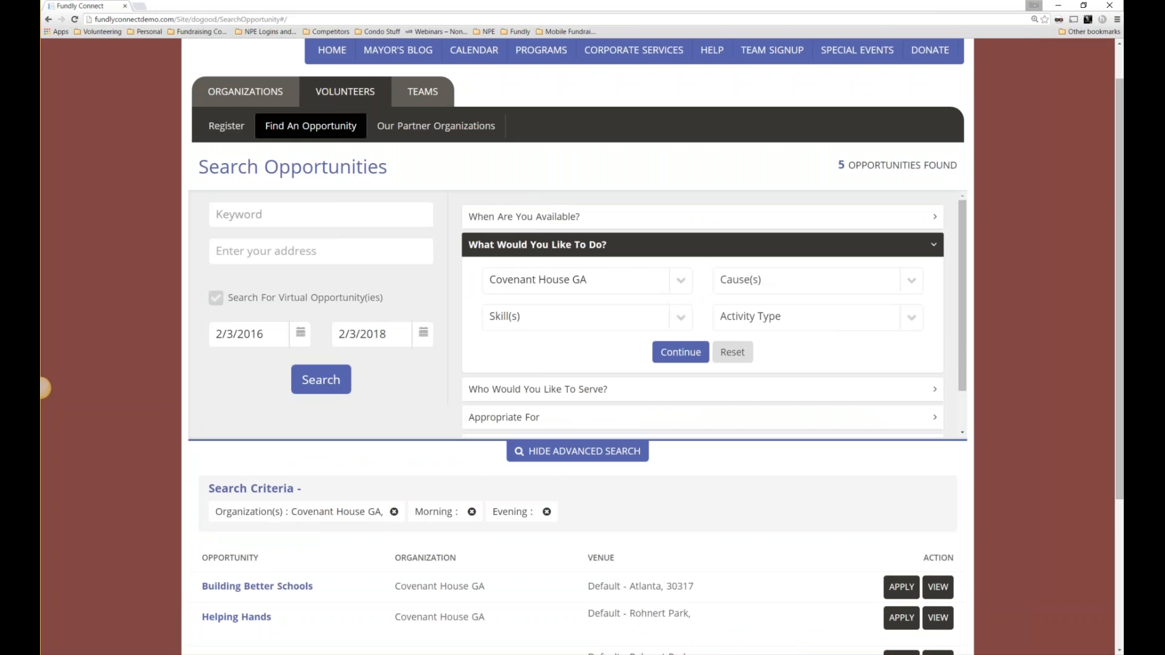
{"action": "scroll", "coordinate": [537, 317], "scroll_direction": "up", "scroll_amount": 1}
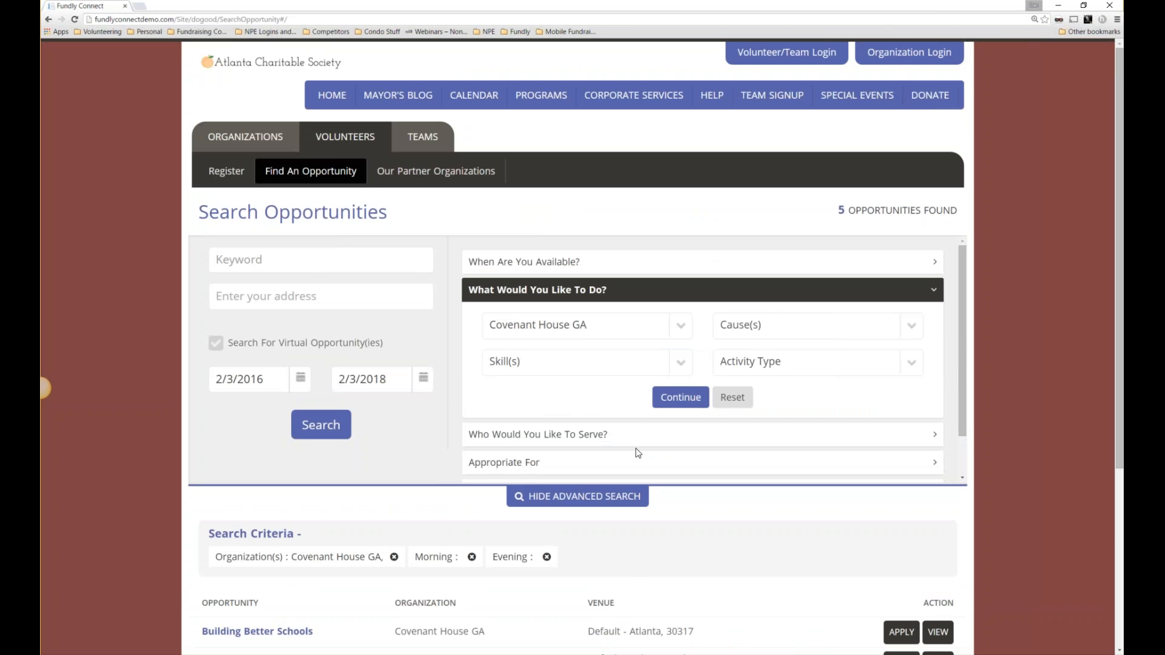
Review the Organization, Skill(s) and Cause(s) dropdown choices.
{"action": "left_click", "coordinate": [639, 332]}
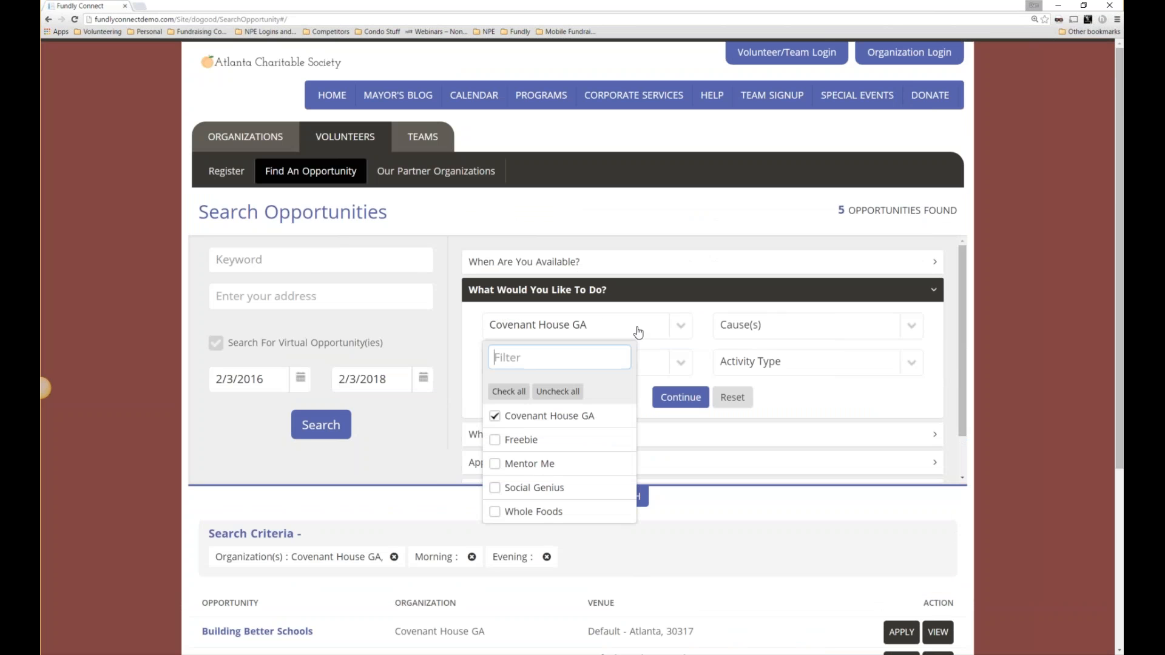
{"action": "left_click", "coordinate": [439, 279]}
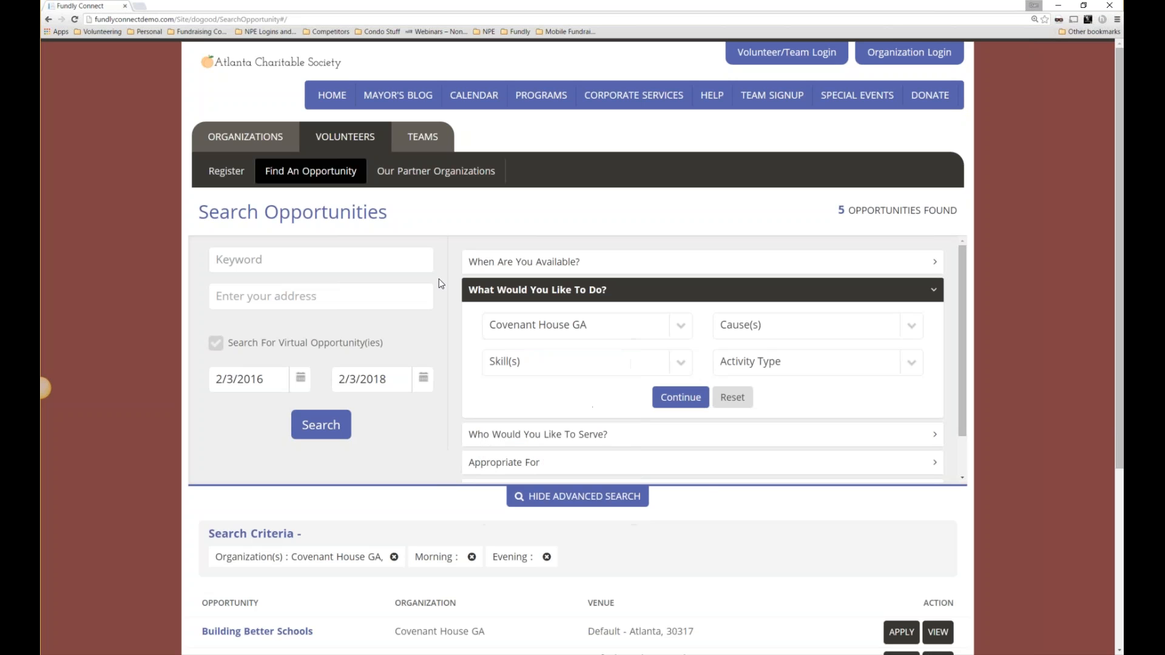
{"action": "left_click", "coordinate": [661, 365]}
{"action": "left_click", "coordinate": [664, 364]}
{"action": "left_click", "coordinate": [796, 334]}
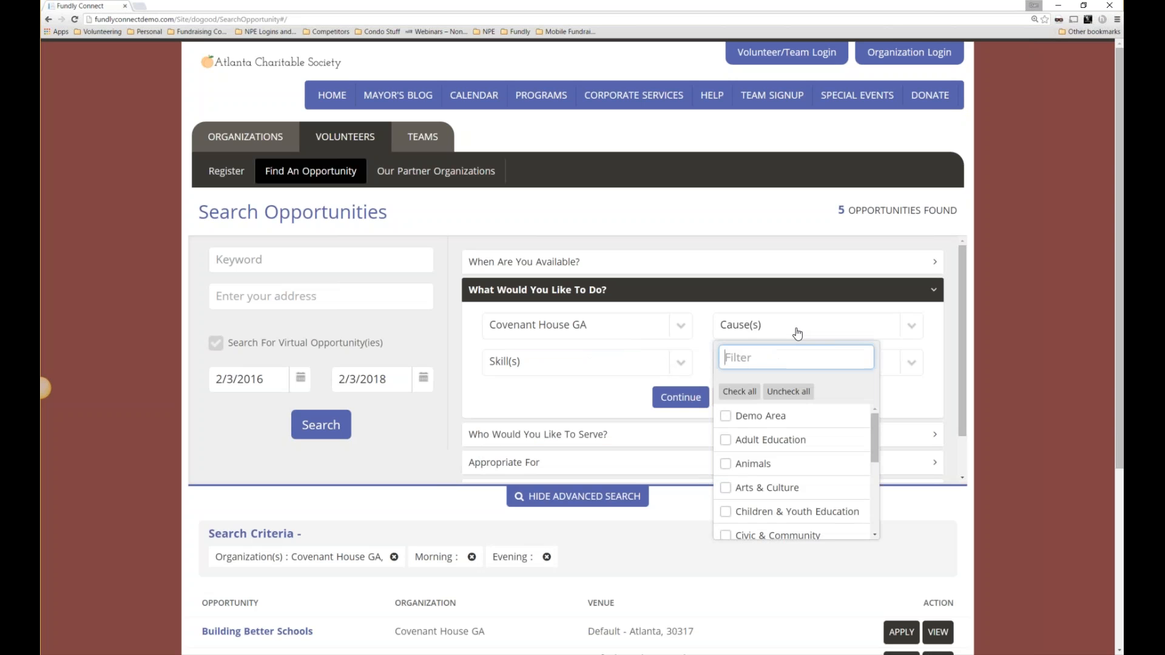
{"action": "left_click", "coordinate": [798, 333]}
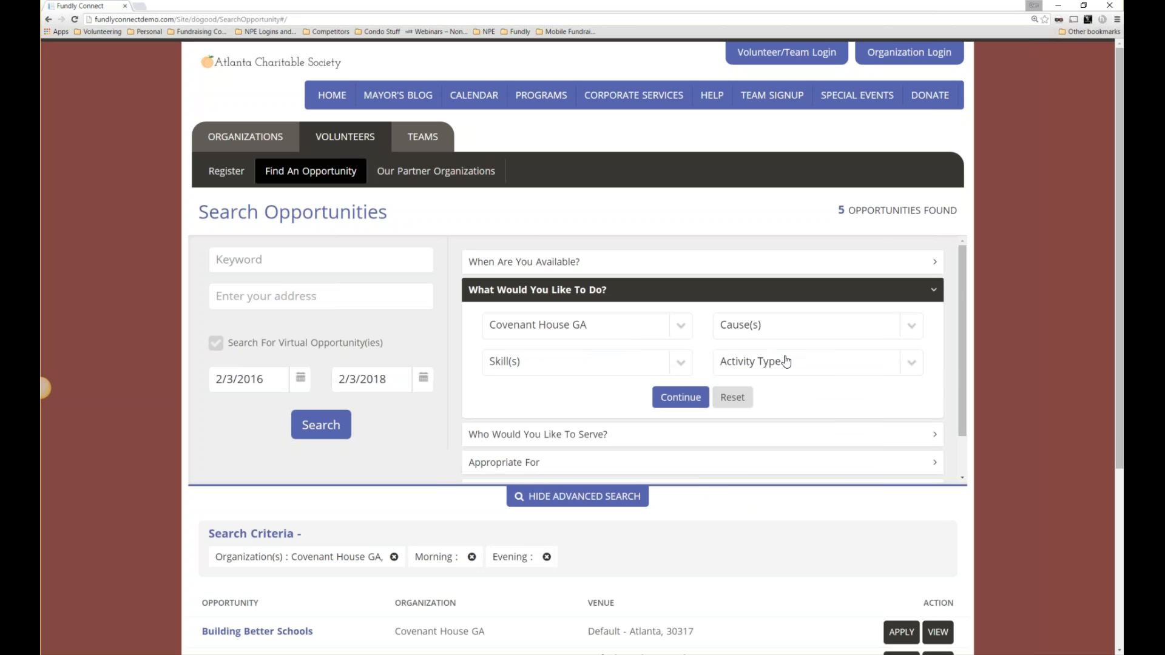
Browse the Activity Type choices, then expand the Who Would You Like To Serve? filters.
{"action": "left_click", "coordinate": [786, 362]}
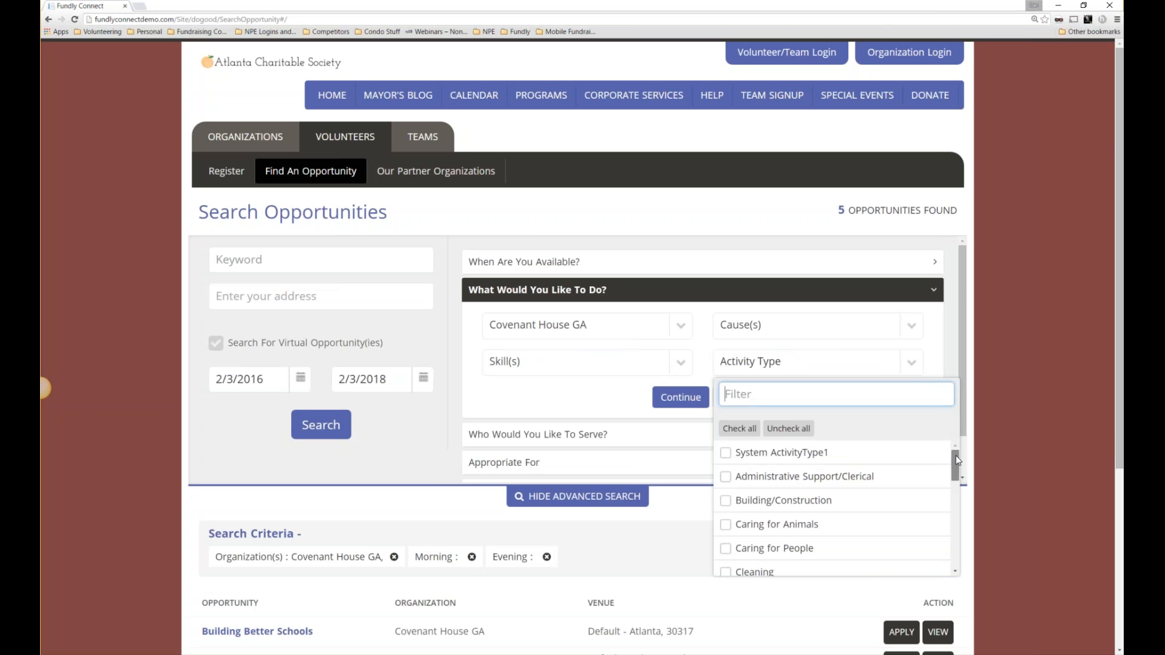
{"action": "left_click_drag", "start_coordinate": [956, 456], "coordinate": [948, 494]}
{"action": "scroll", "coordinate": [949, 494], "scroll_direction": "down", "scroll_amount": 3}
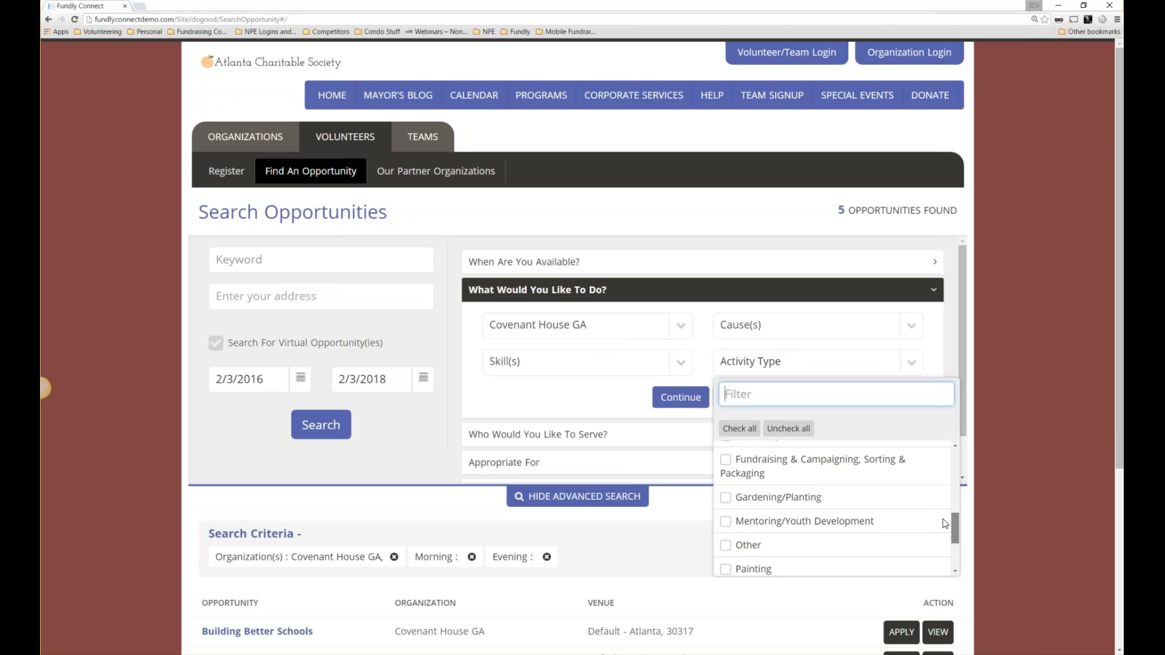
{"action": "scroll", "coordinate": [940, 494], "scroll_direction": "up", "scroll_amount": 2}
{"action": "scroll", "coordinate": [940, 494], "scroll_direction": "up", "scroll_amount": 2}
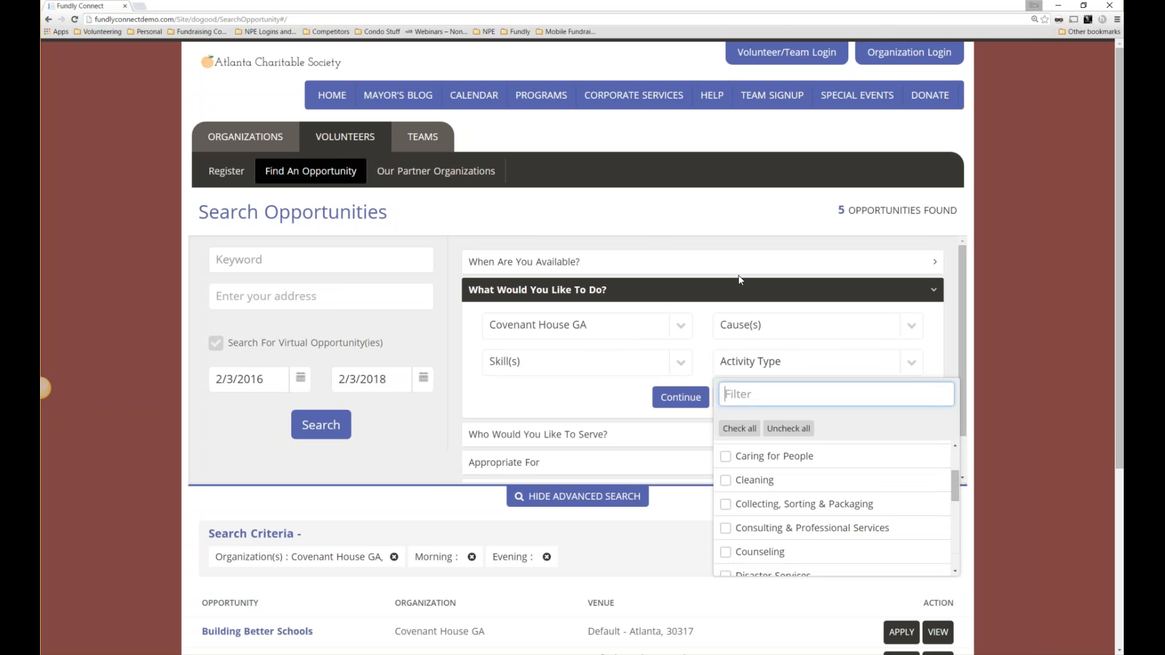
{"action": "left_click", "coordinate": [649, 238]}
{"action": "left_click", "coordinate": [576, 434]}
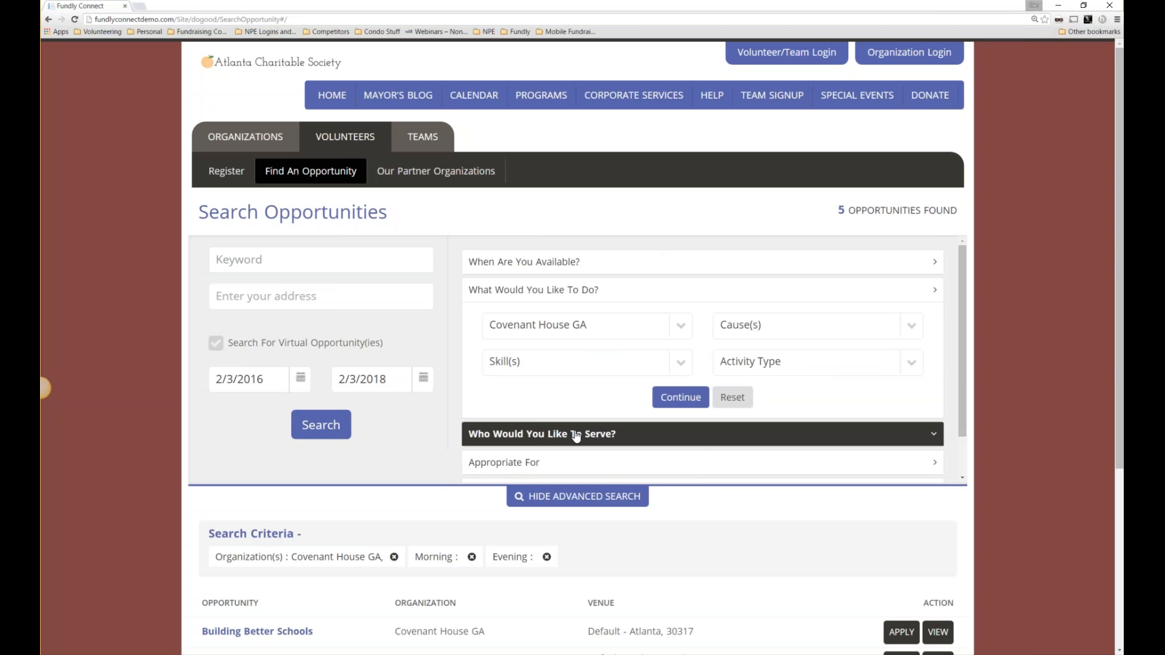
Check the age group choices, then tick Team / Group Applications under Appropriate For.
{"action": "left_click", "coordinate": [660, 360]}
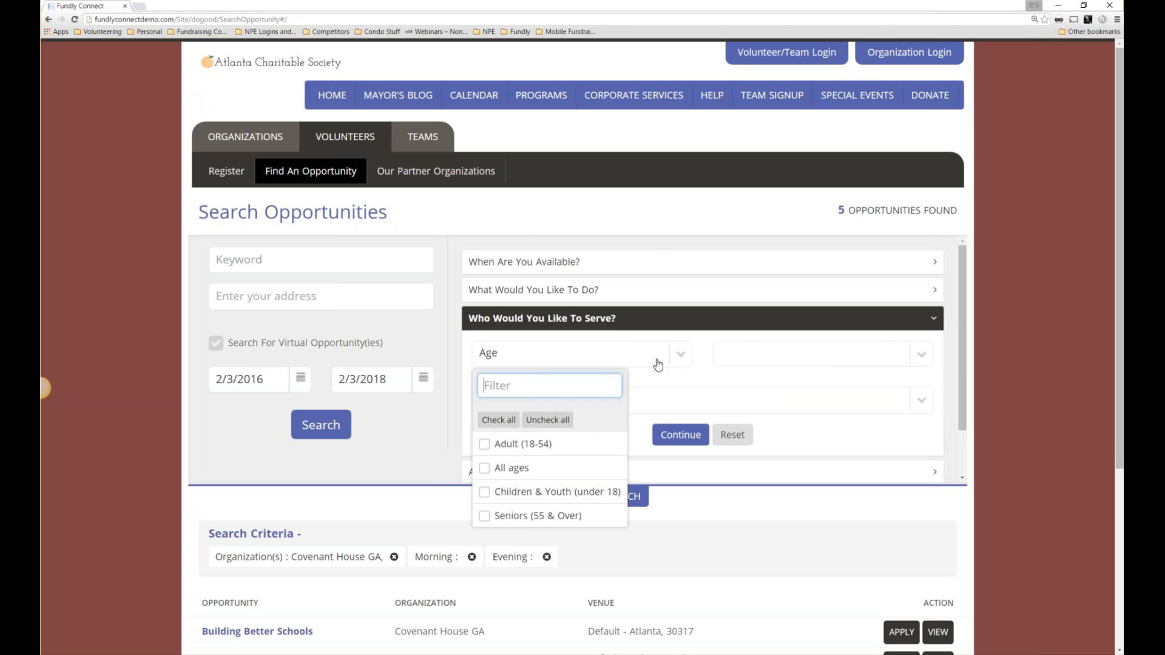
{"action": "left_click", "coordinate": [450, 304]}
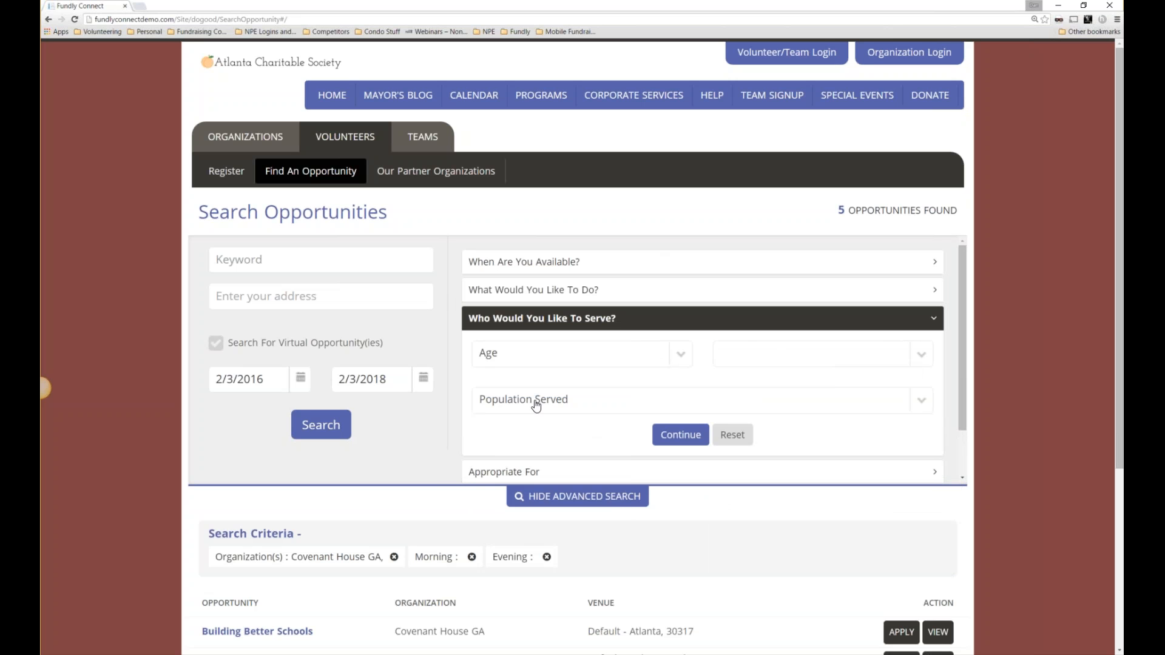
{"action": "left_click", "coordinate": [556, 472]}
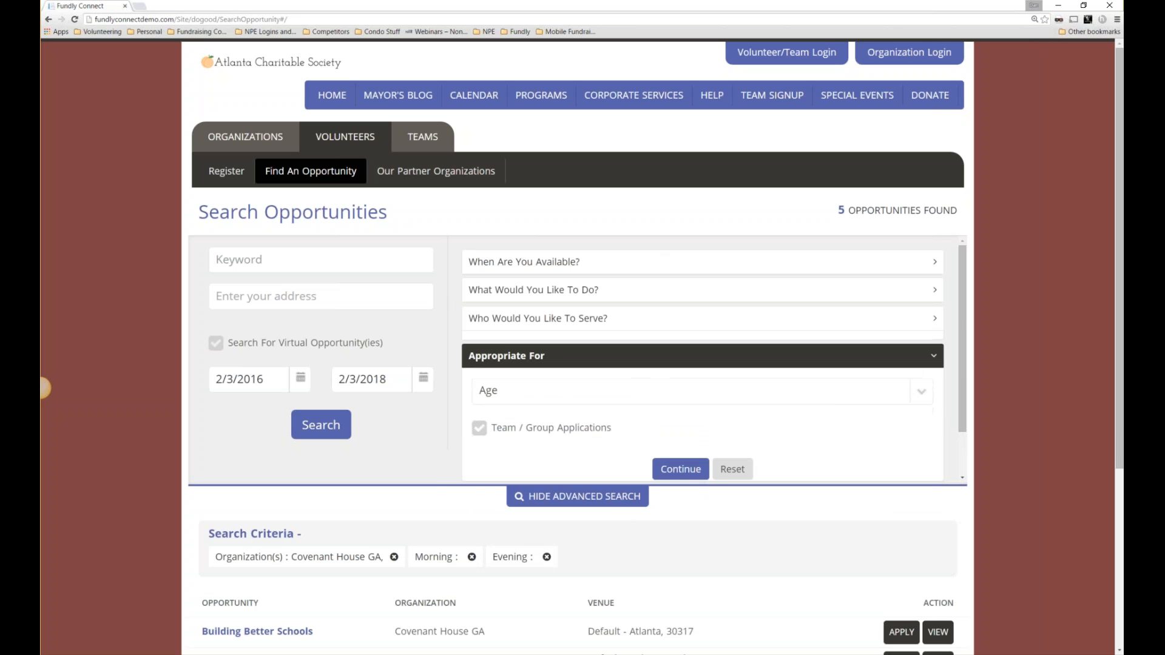
{"action": "left_click", "coordinate": [478, 419]}
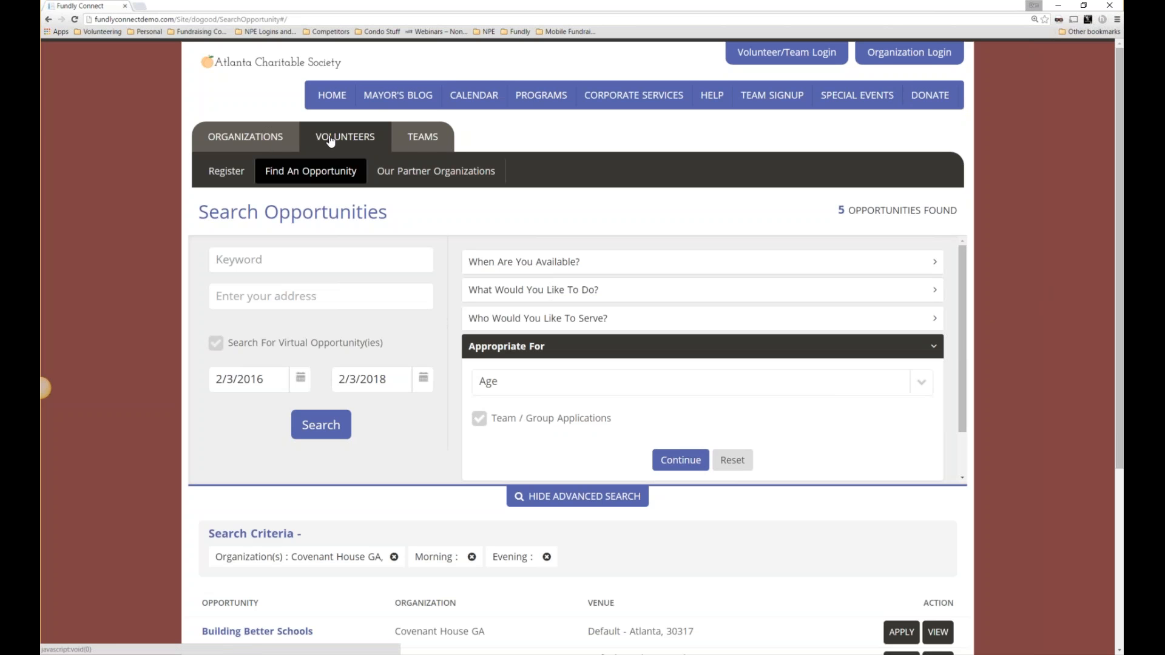
Go to ORGANIZATIONS > Students Section, highlight its heading, then open the Calendar.
{"action": "left_click", "coordinate": [270, 141]}
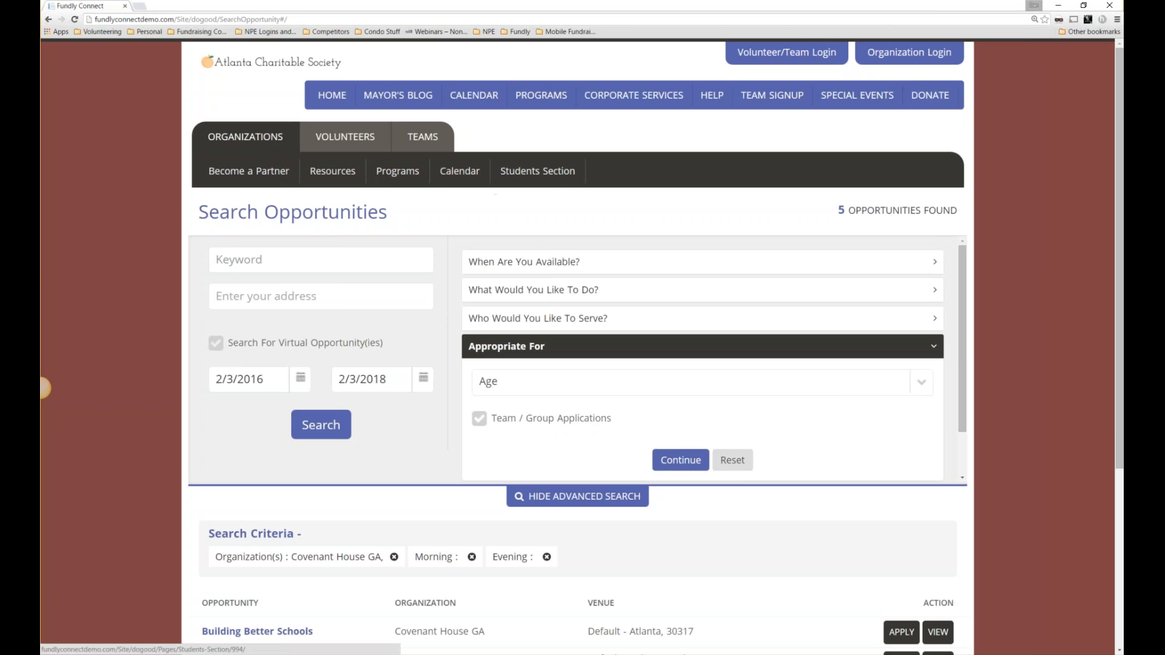
{"action": "left_click", "coordinate": [538, 176]}
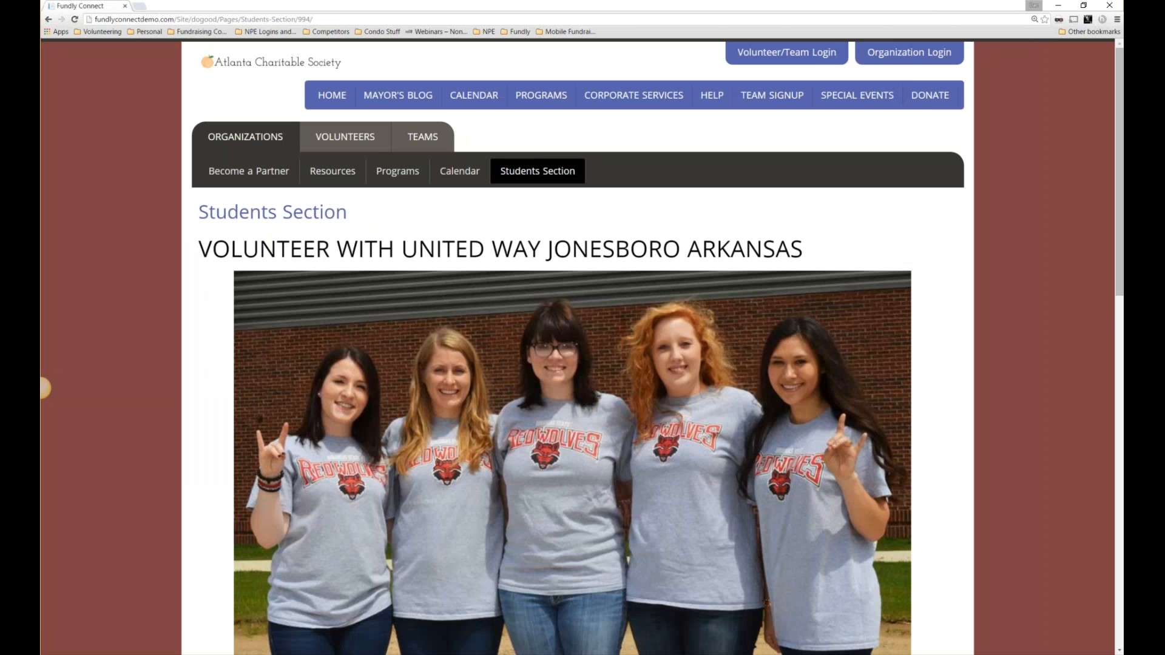
{"action": "left_click_drag", "start_coordinate": [213, 248], "coordinate": [800, 254]}
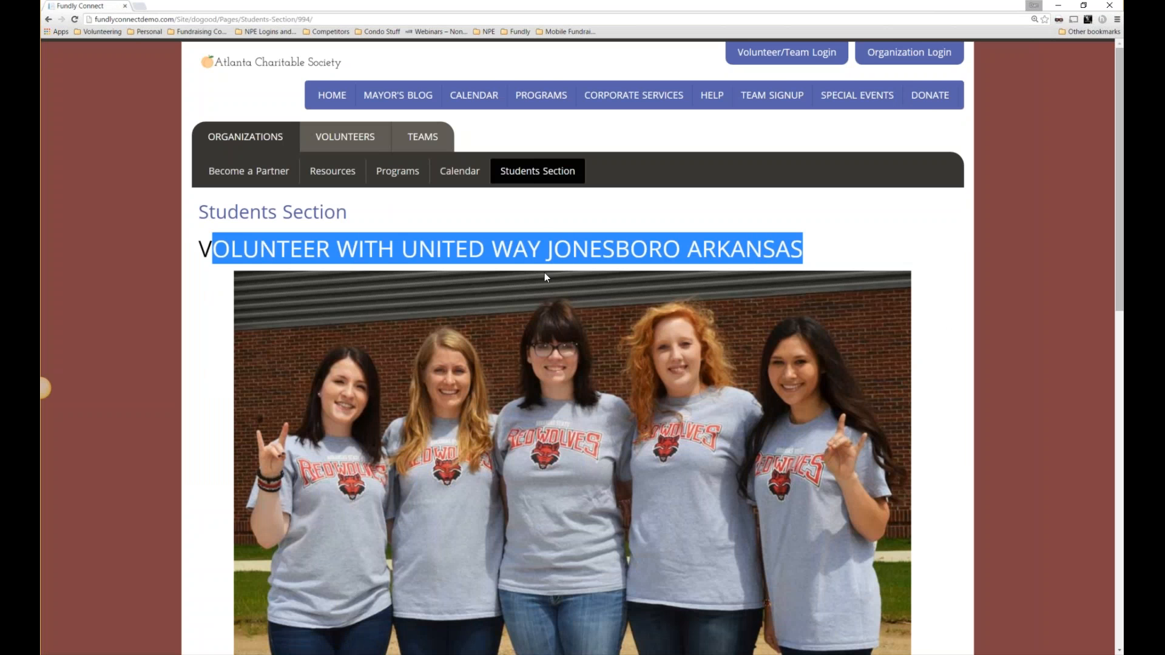
{"action": "scroll", "coordinate": [545, 273], "scroll_direction": "down", "scroll_amount": 2}
{"action": "scroll", "coordinate": [547, 272], "scroll_direction": "up", "scroll_amount": 2}
{"action": "left_click", "coordinate": [464, 170]}
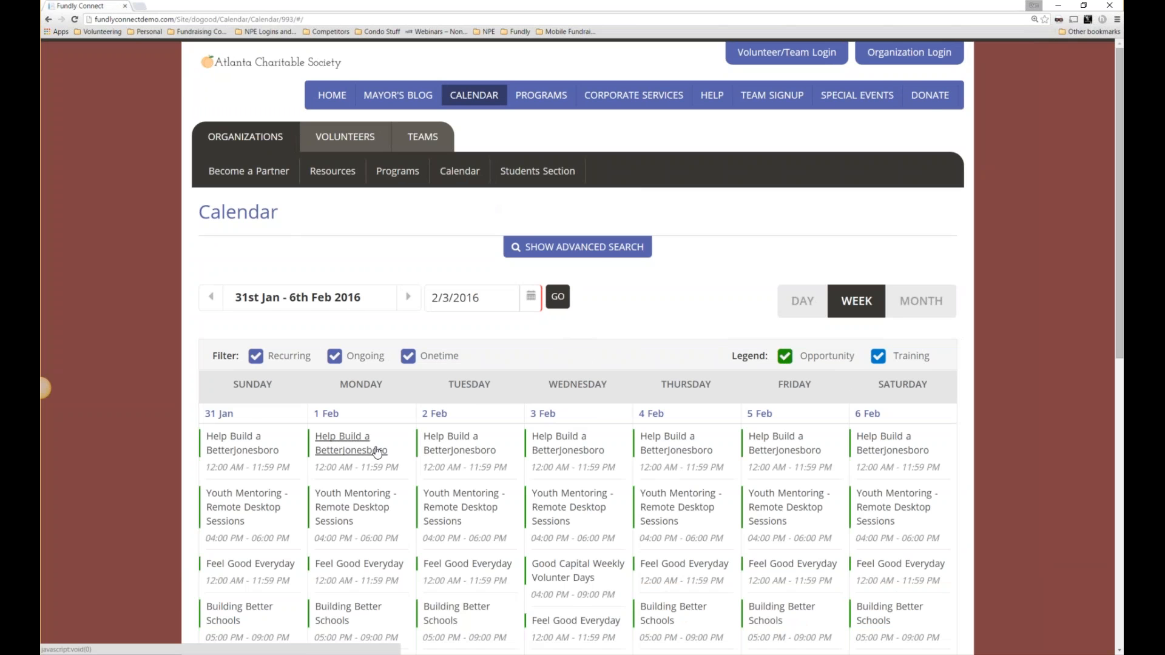
Scroll through the 31st Jan – 6th Feb 2016 week and untick the Ongoing filter.
{"action": "scroll", "coordinate": [596, 447], "scroll_direction": "down", "scroll_amount": 2}
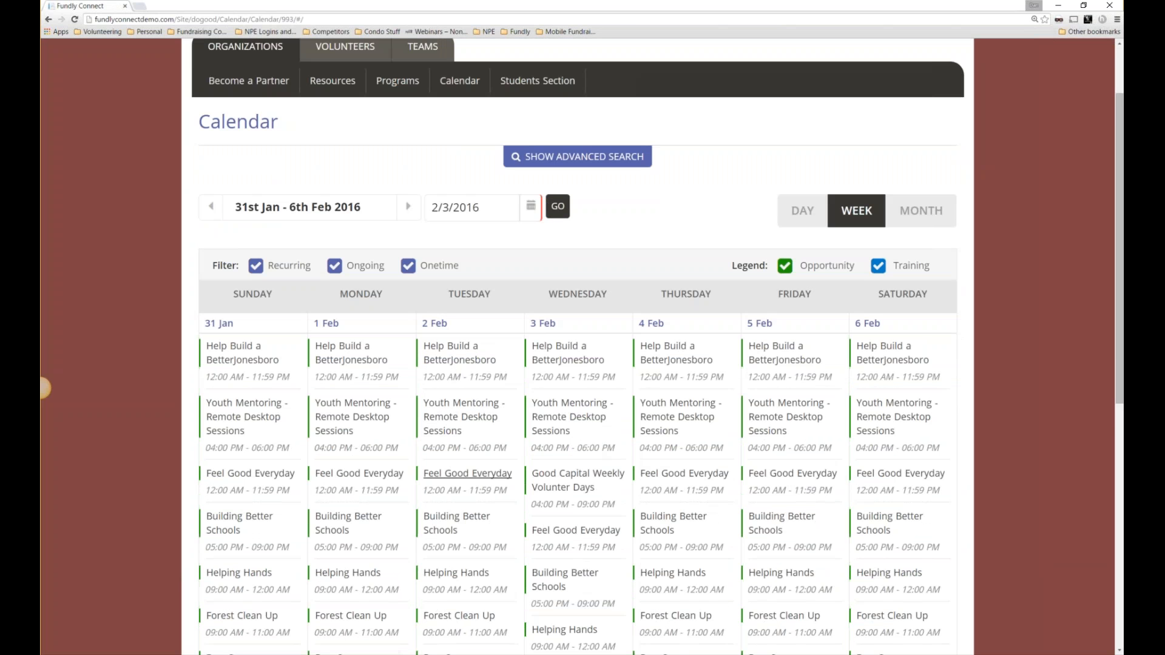
{"action": "scroll", "coordinate": [464, 512], "scroll_direction": "down", "scroll_amount": 1}
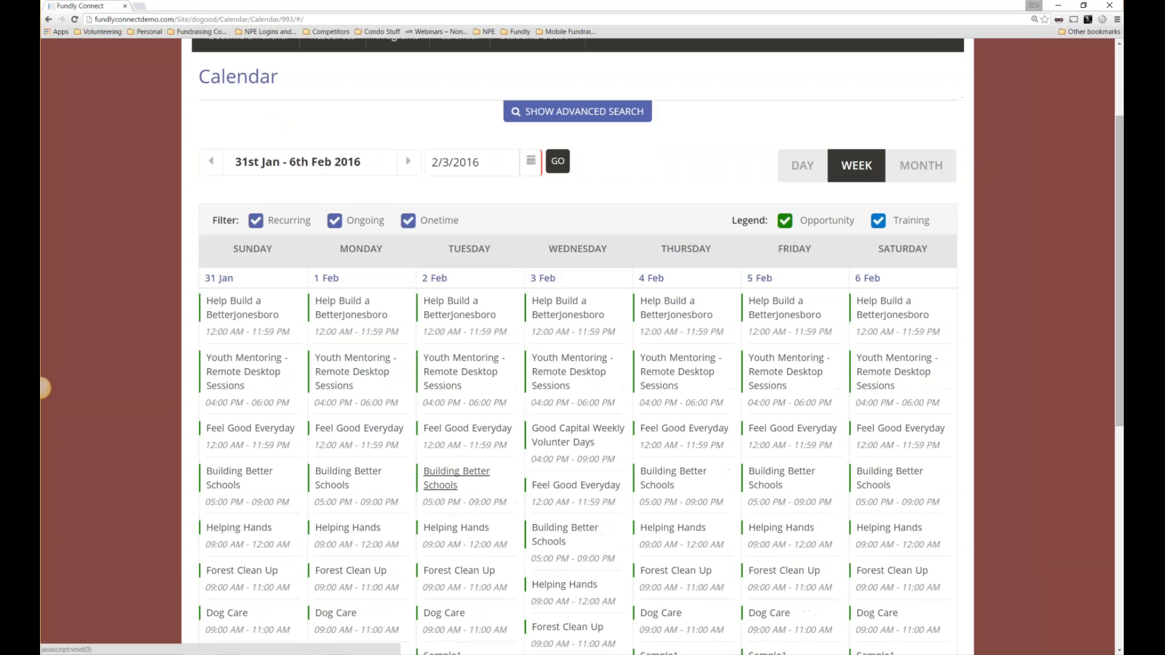
{"action": "scroll", "coordinate": [447, 488], "scroll_direction": "down", "scroll_amount": 2}
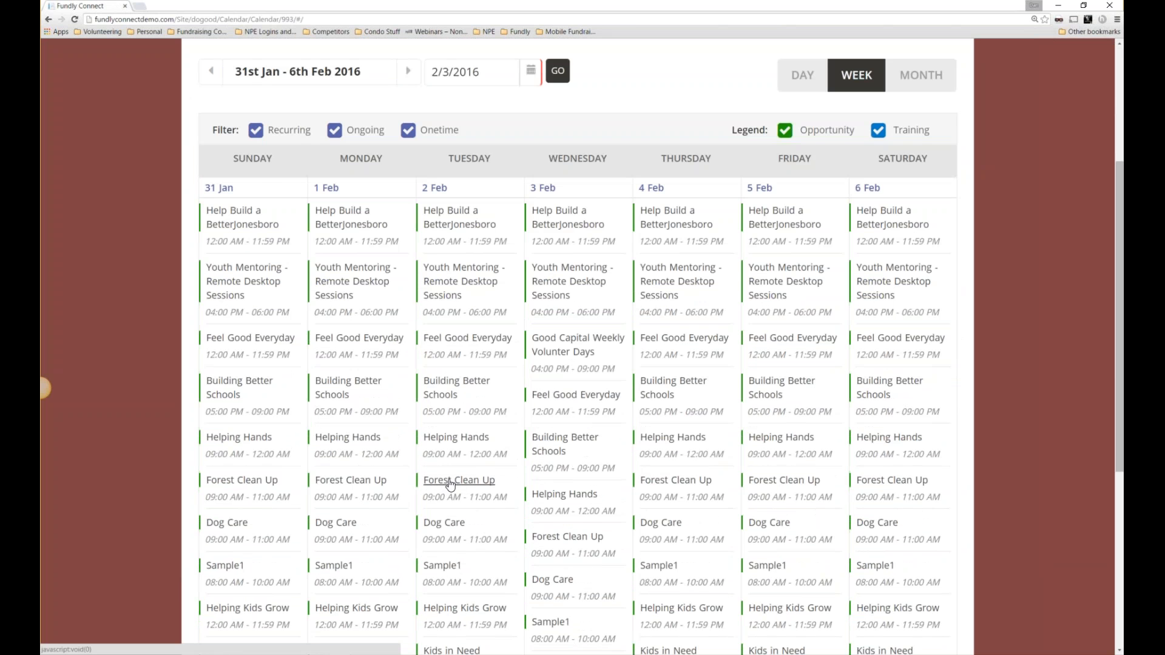
{"action": "scroll", "coordinate": [450, 485], "scroll_direction": "up", "scroll_amount": 3}
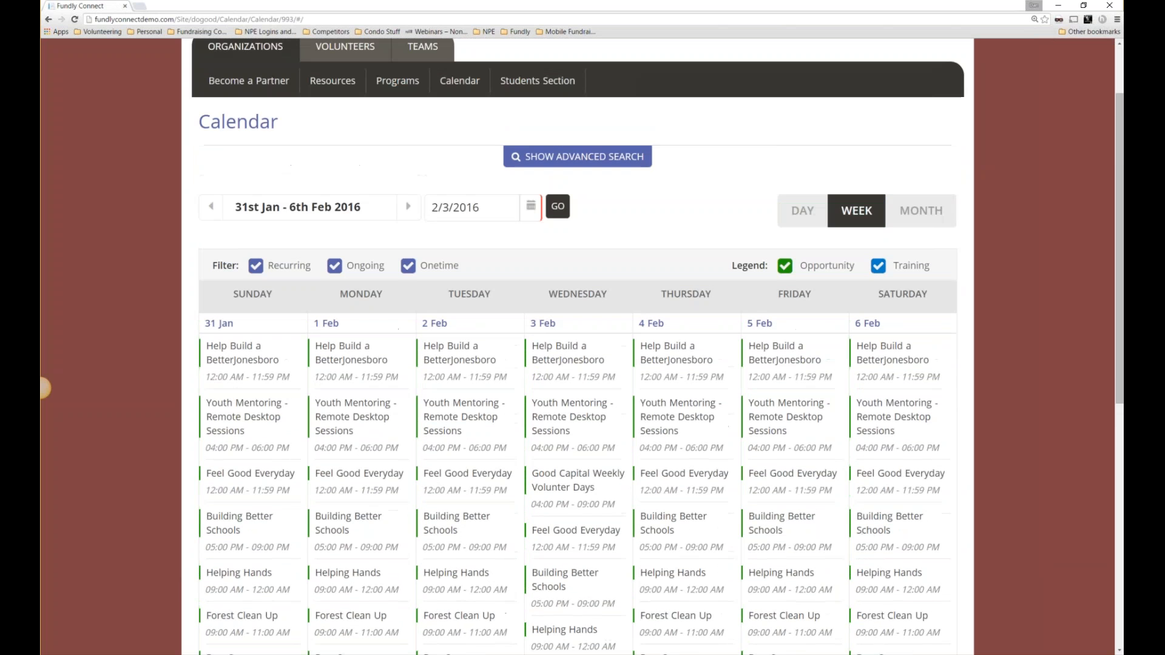
{"action": "left_click_drag", "start_coordinate": [212, 266], "coordinate": [239, 266]}
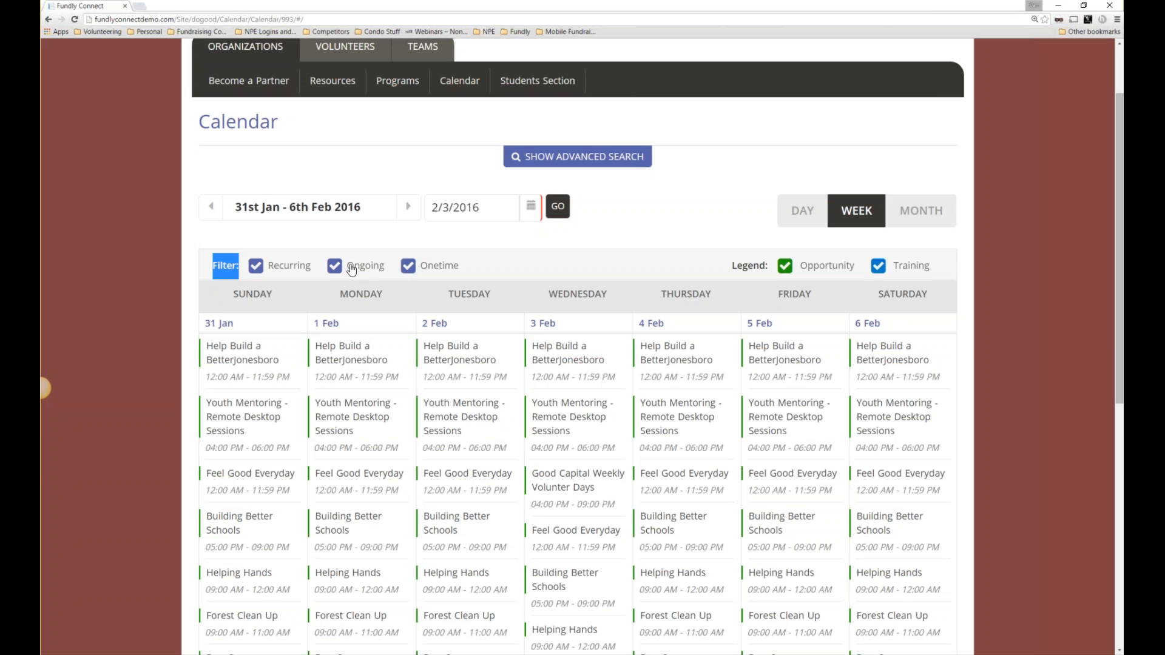
{"action": "left_click", "coordinate": [316, 268]}
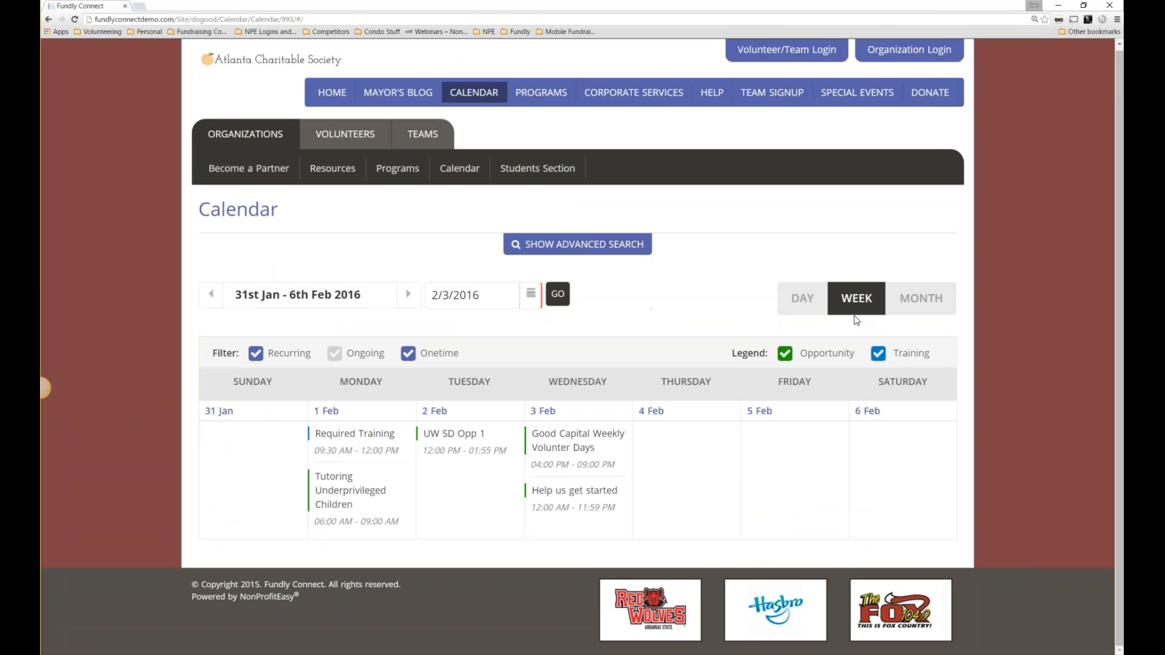
View the calendar by Day, then Month, and open the Feb 17 Good Capital Weekly Volunter Days event.
{"action": "left_click", "coordinate": [812, 302]}
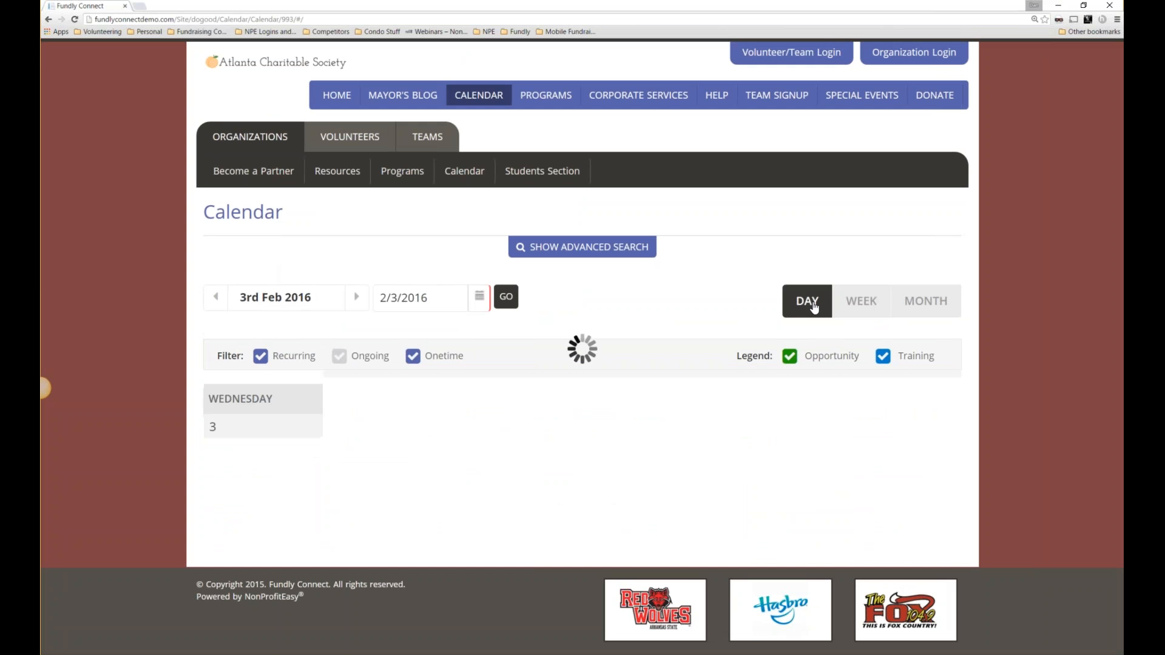
{"action": "scroll", "coordinate": [770, 363], "scroll_direction": "down", "scroll_amount": 3}
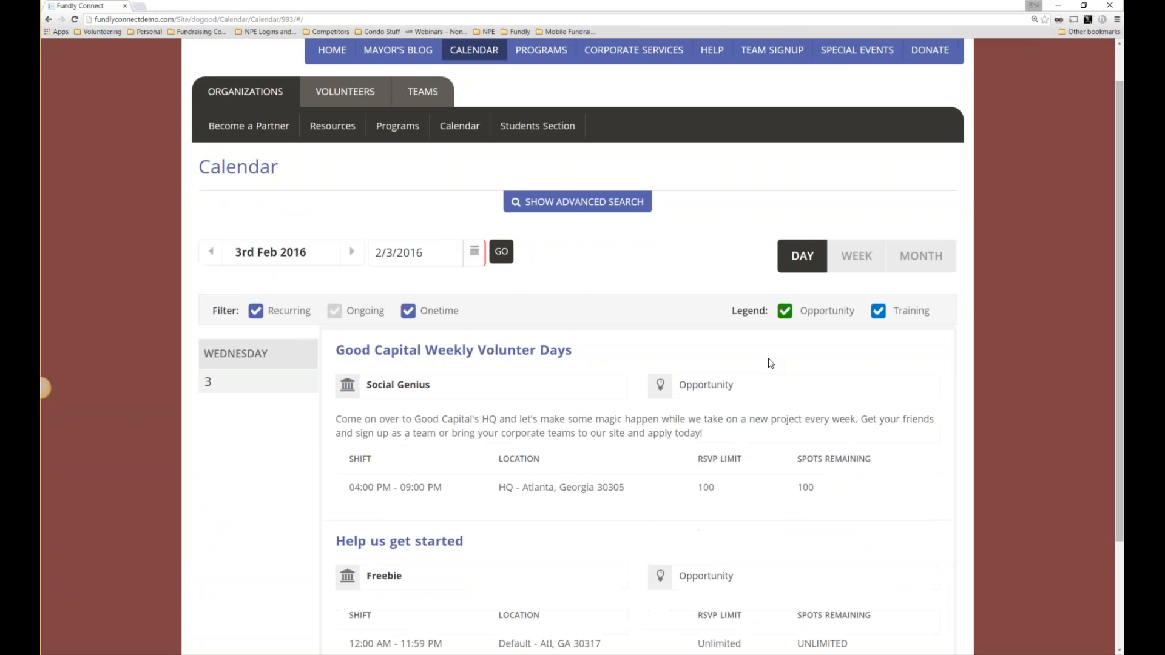
{"action": "scroll", "coordinate": [773, 363], "scroll_direction": "up", "scroll_amount": 2}
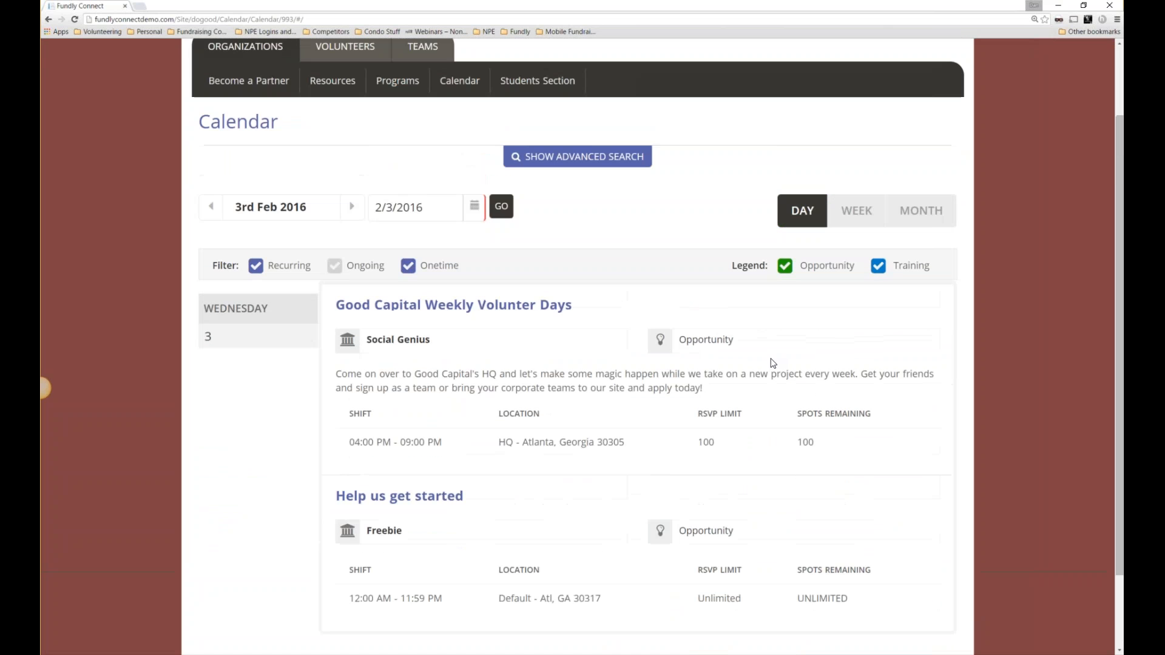
{"action": "left_click", "coordinate": [924, 213]}
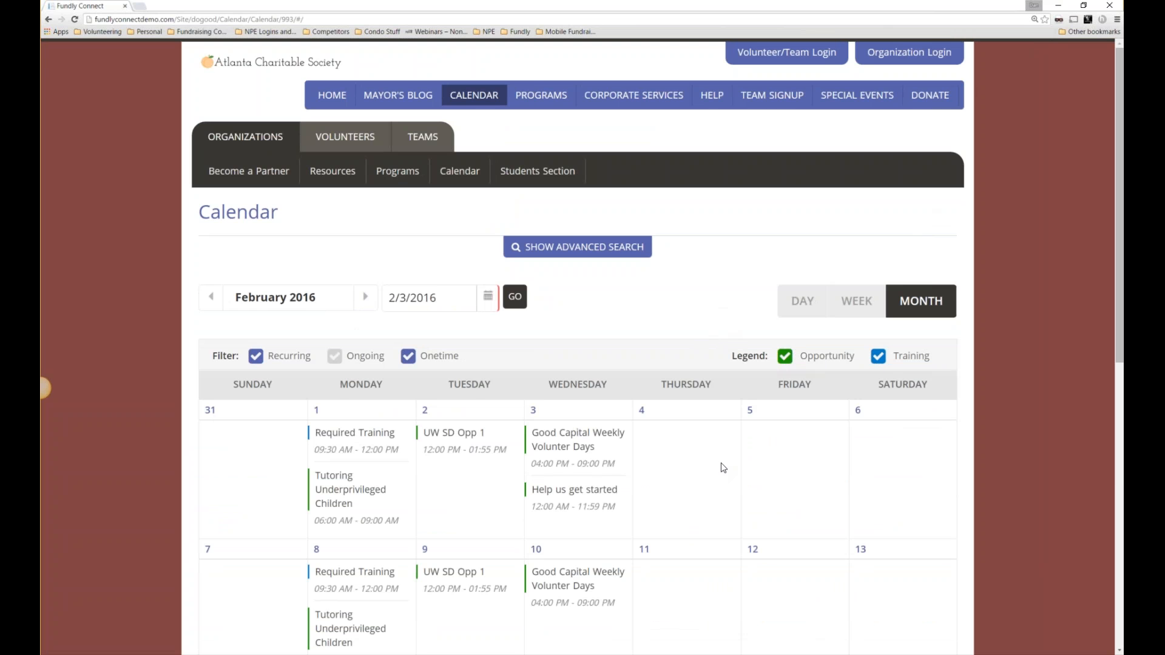
{"action": "scroll", "coordinate": [644, 467], "scroll_direction": "down", "scroll_amount": 2}
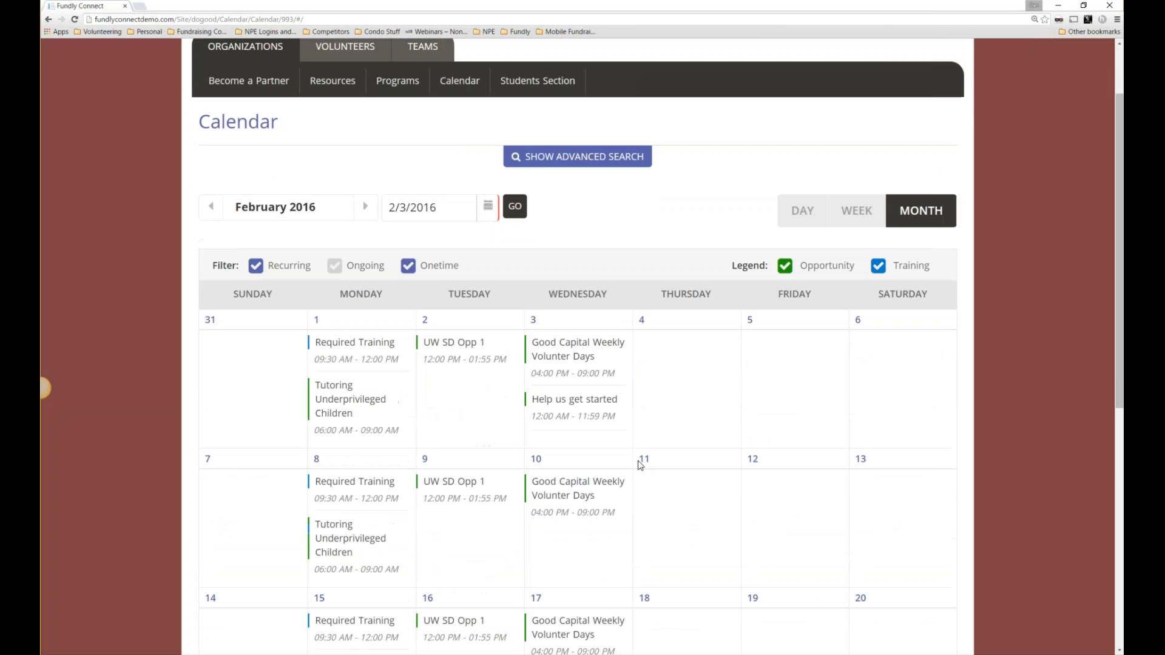
{"action": "scroll", "coordinate": [641, 465], "scroll_direction": "down", "scroll_amount": 2}
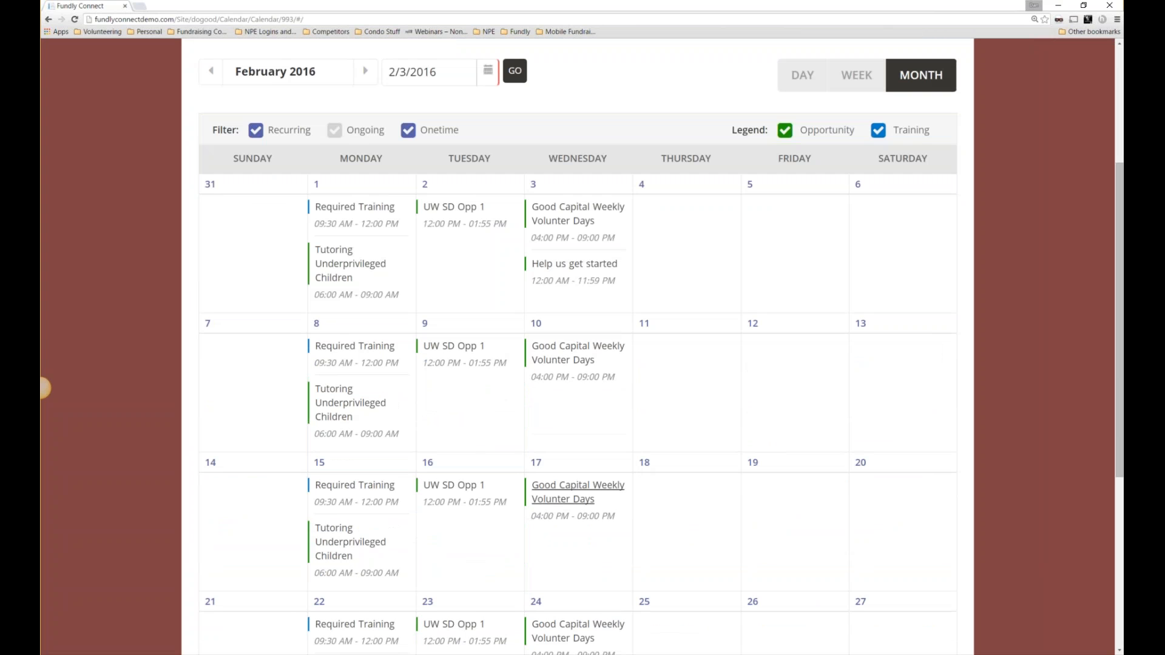
{"action": "left_click", "coordinate": [565, 487]}
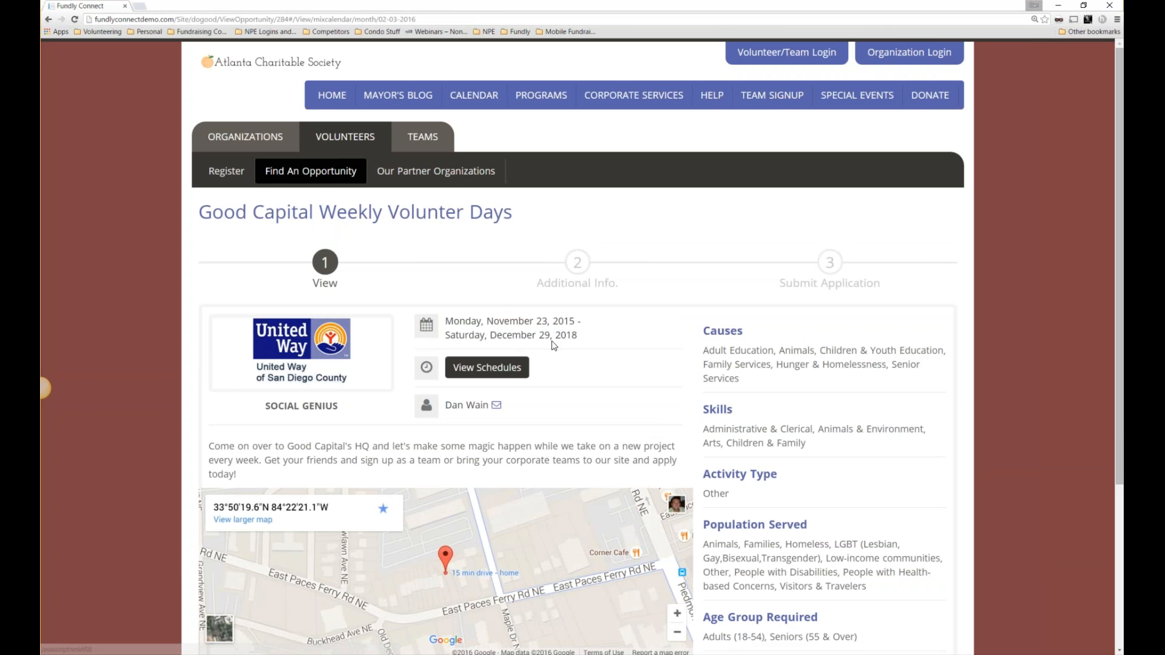
Scroll the opportunity details, then open Our Partner Organizations under VOLUNTEERS.
{"action": "scroll", "coordinate": [792, 373], "scroll_direction": "down", "scroll_amount": 1}
{"action": "scroll", "coordinate": [803, 385], "scroll_direction": "up", "scroll_amount": 1}
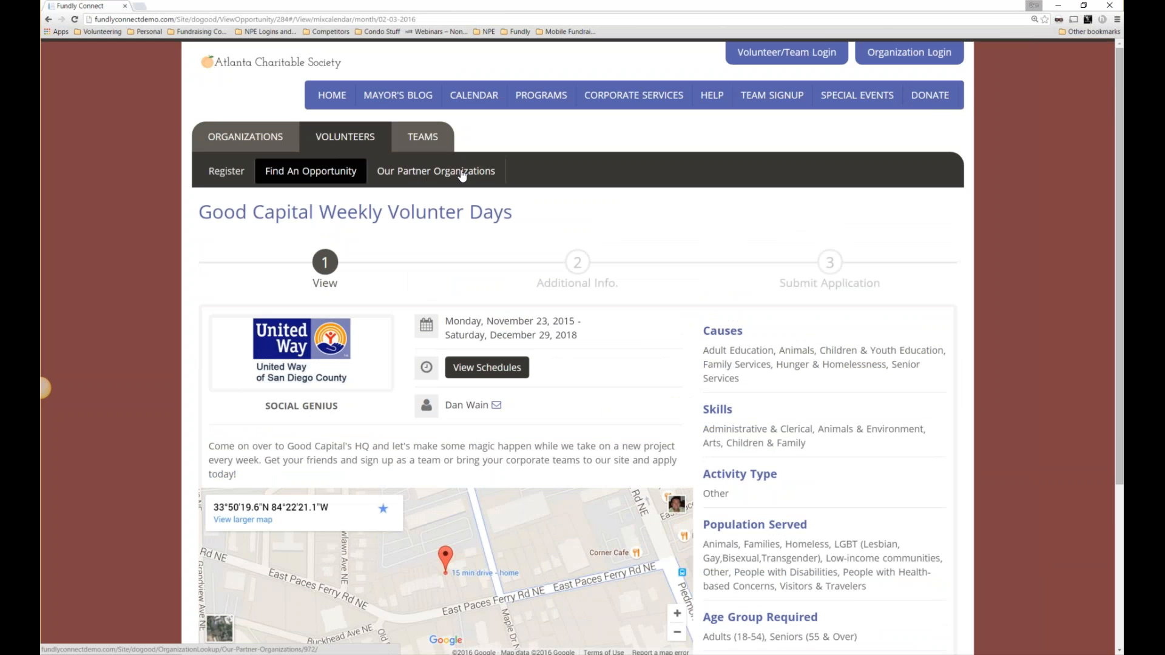
{"action": "left_click", "coordinate": [463, 177]}
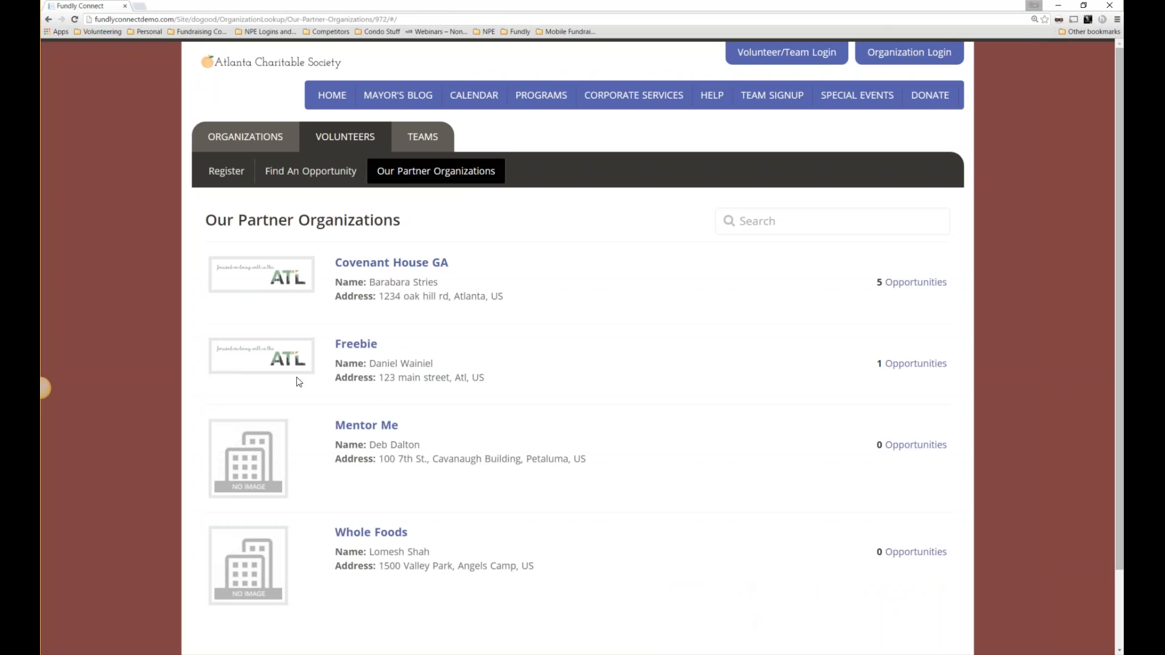
Scroll the partner organizations list, then switch to the TEAMS section.
{"action": "scroll", "coordinate": [299, 408], "scroll_direction": "down", "scroll_amount": 1}
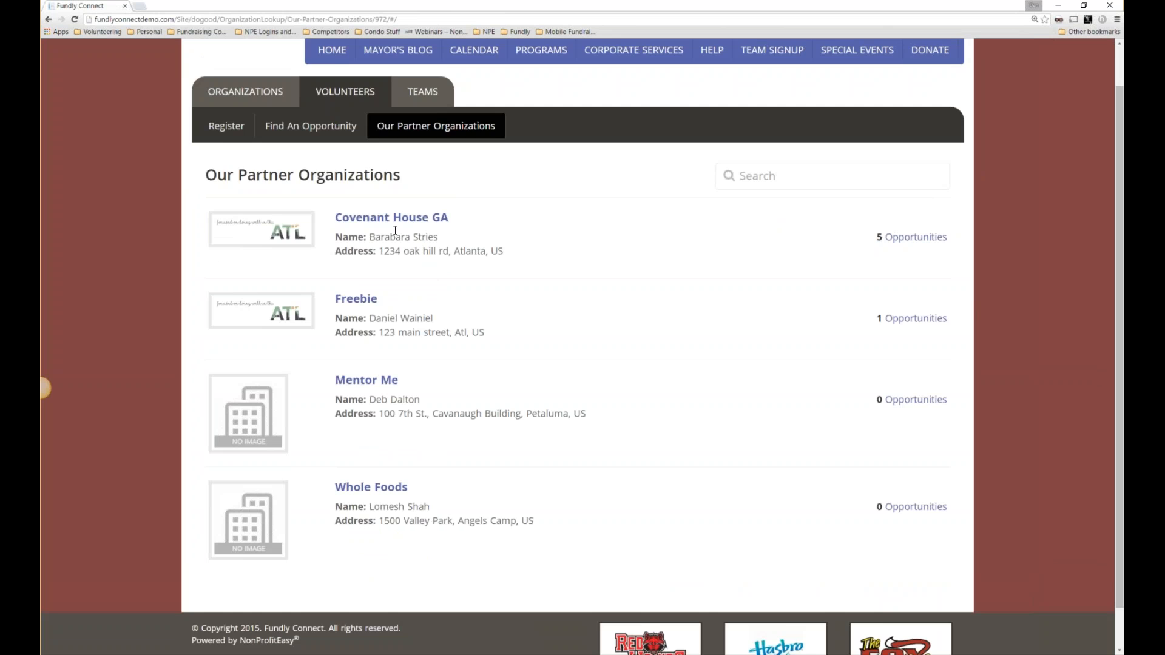
{"action": "scroll", "coordinate": [395, 231], "scroll_direction": "up", "scroll_amount": 1}
{"action": "left_click", "coordinate": [427, 151]}
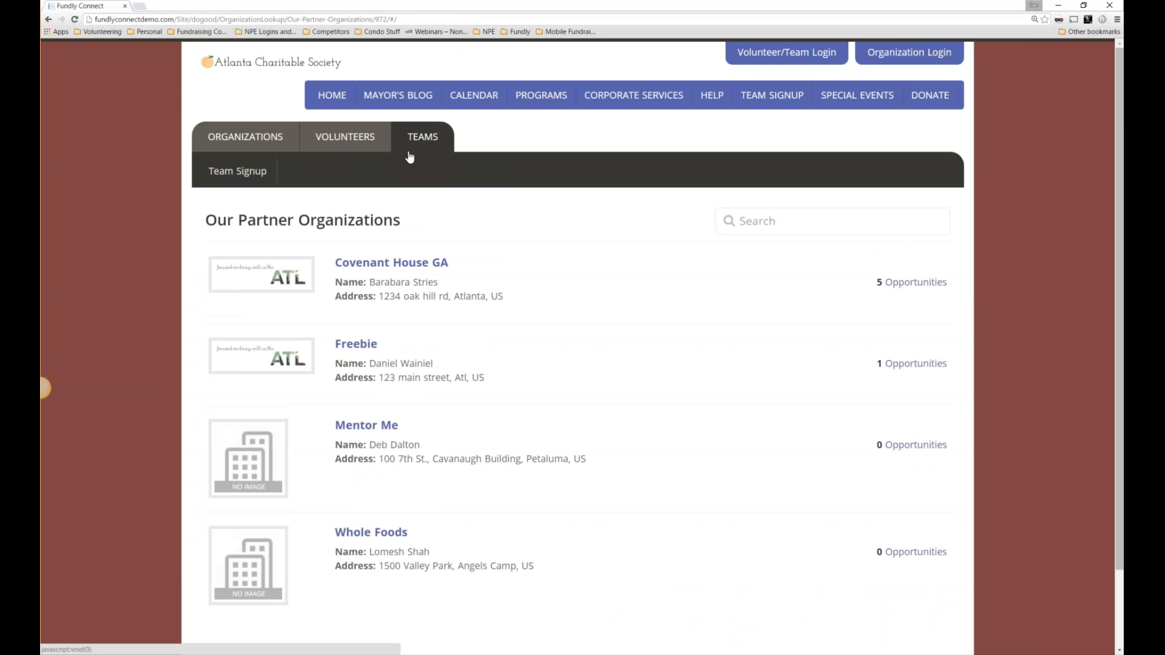
Open Team Signup, enter the captain's e-mail address and submit it with Go.
{"action": "left_click", "coordinate": [262, 177]}
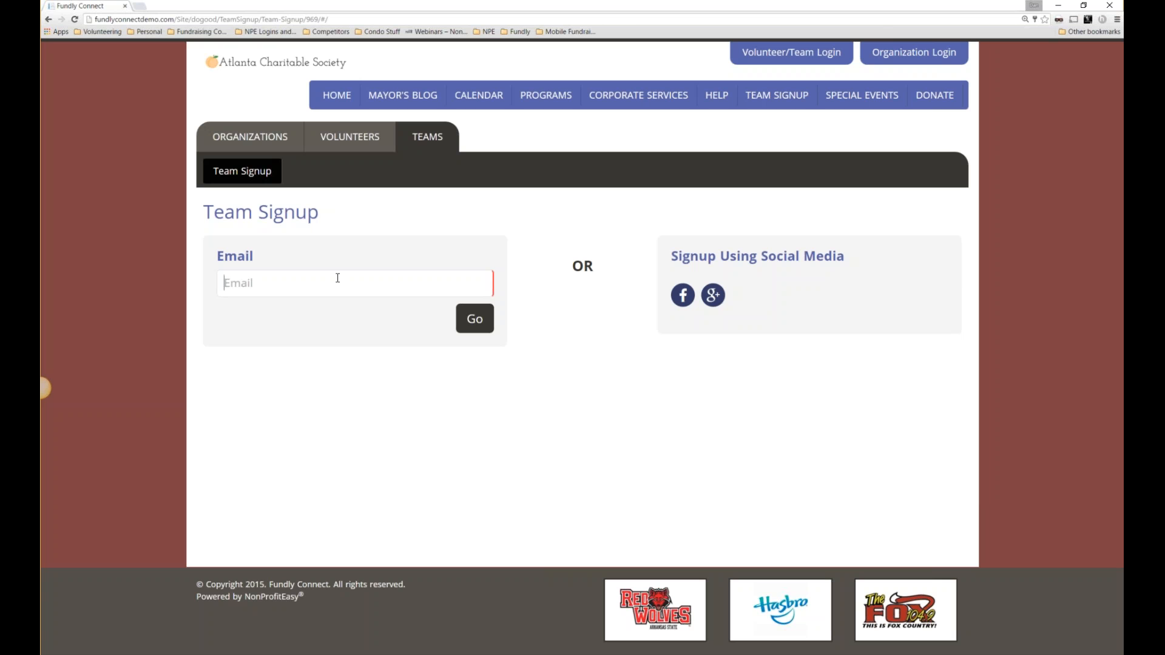
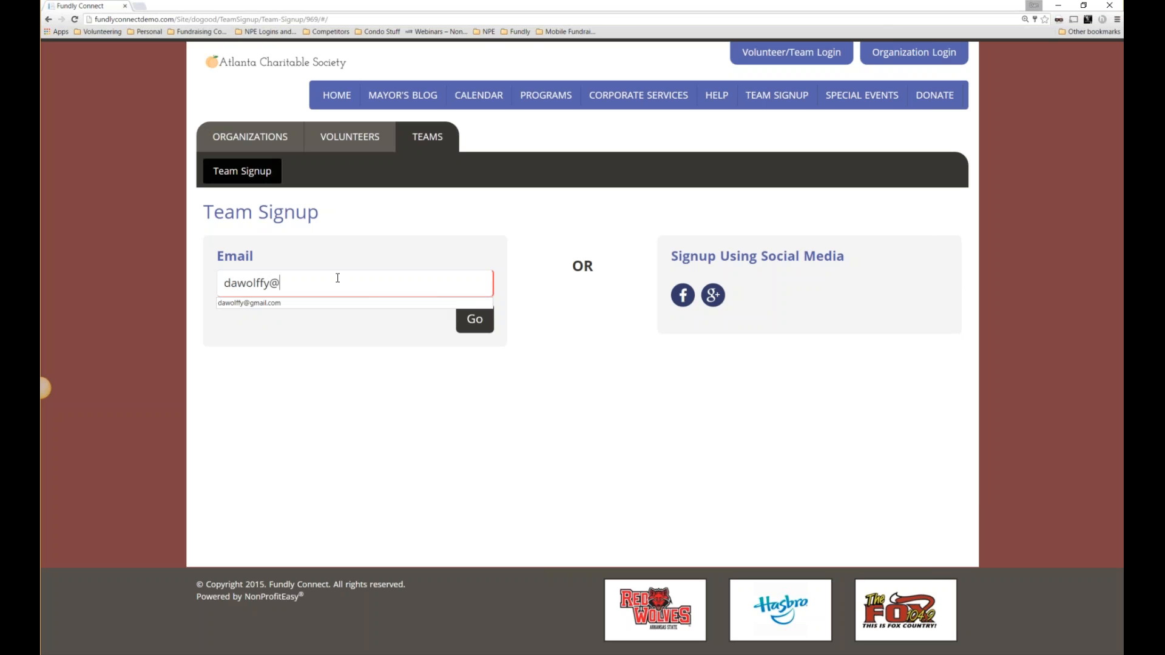
{"action": "left_click", "coordinate": [481, 323]}
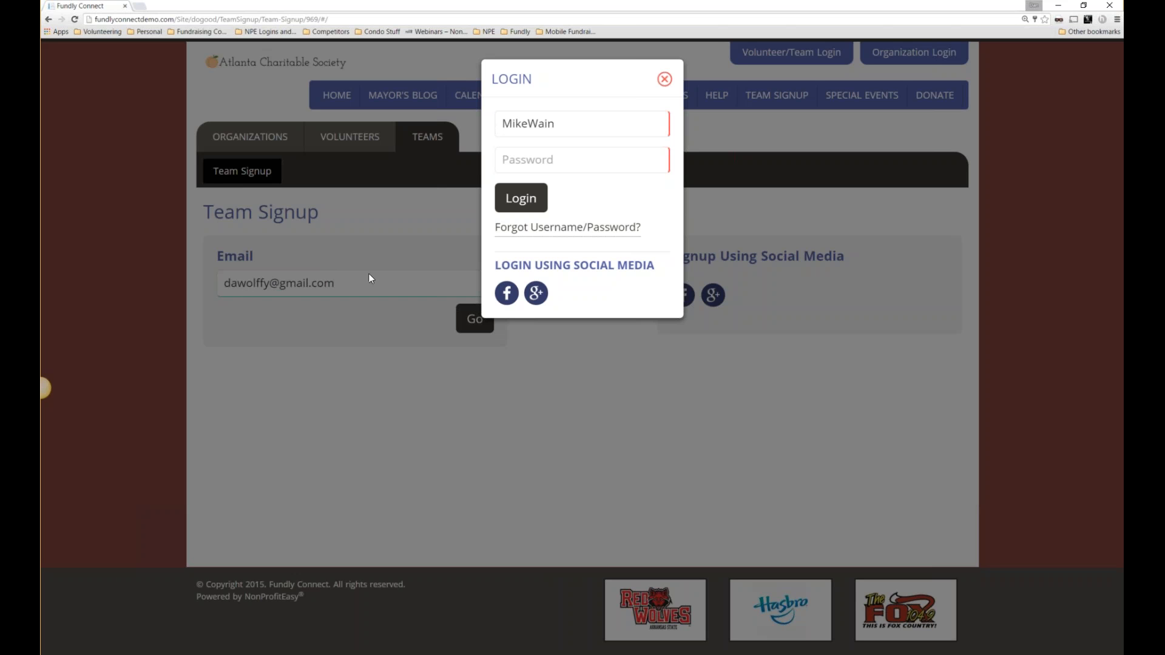
Enter the account password, and after it is rejected, retype it and log in.
{"action": "left_click", "coordinate": [567, 159]}
{"action": "type", "text": "******"}
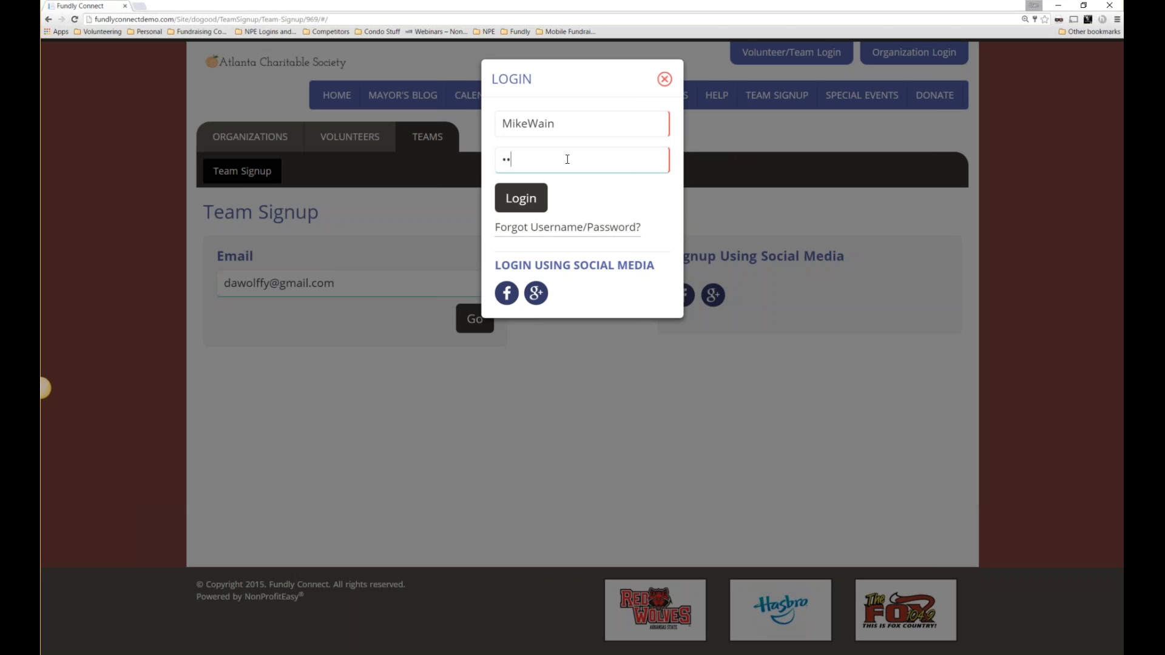
{"action": "type", "text": "***"}
{"action": "key", "text": "Return"}
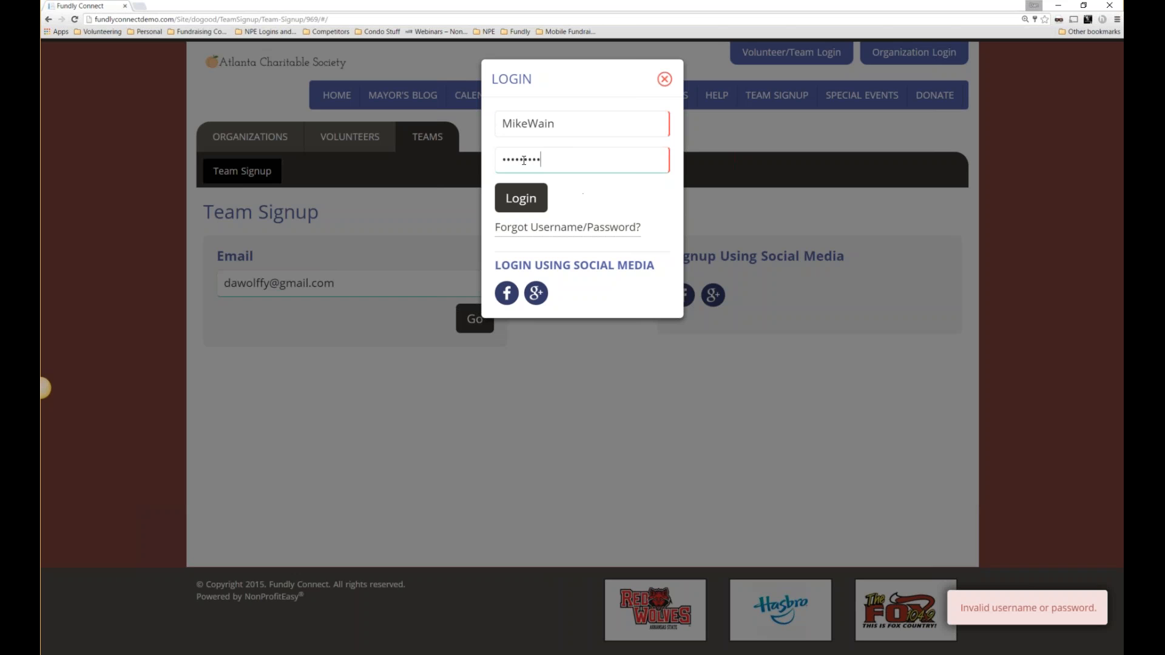
{"action": "key", "text": "ctrl+a"}
{"action": "type", "text": "*********"}
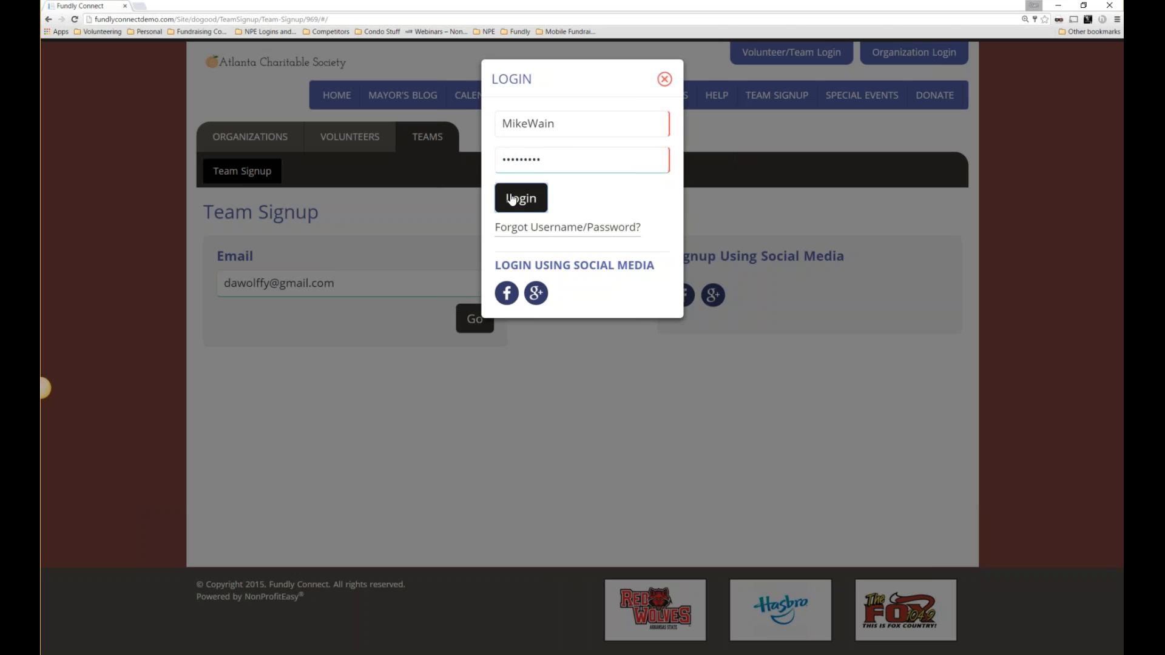
{"action": "left_click", "coordinate": [520, 206]}
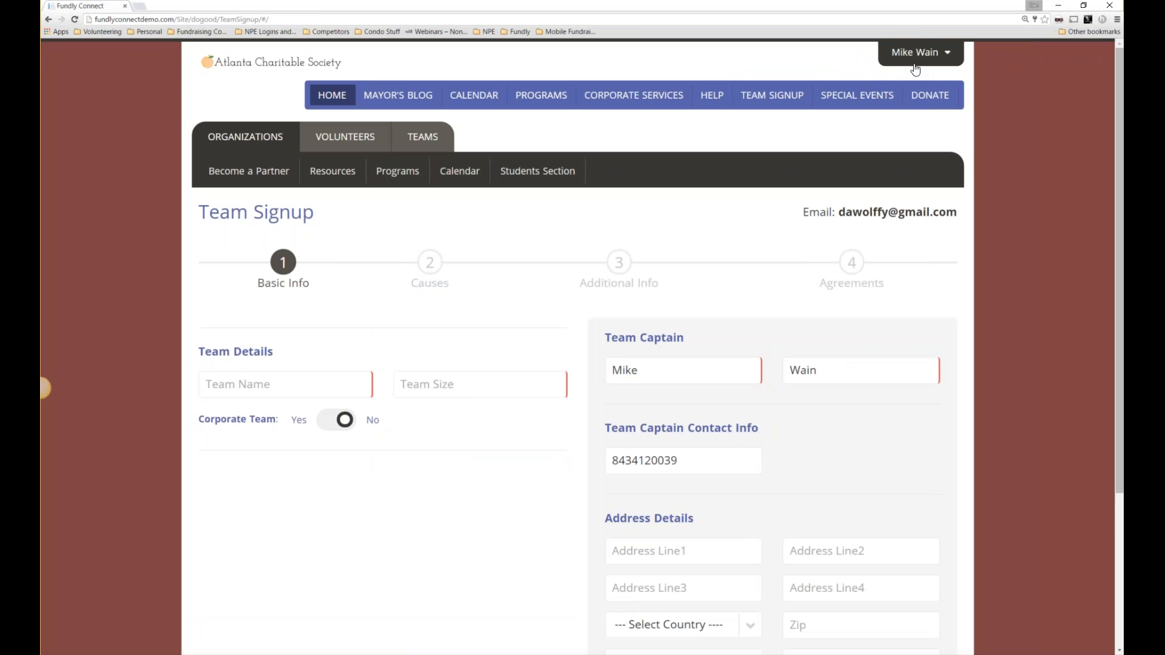
Enter the team name Delta CPAs and a team size of 15.
{"action": "scroll", "coordinate": [916, 70], "scroll_direction": "down", "scroll_amount": 1}
{"action": "left_click_drag", "start_coordinate": [809, 167], "coordinate": [957, 167]}
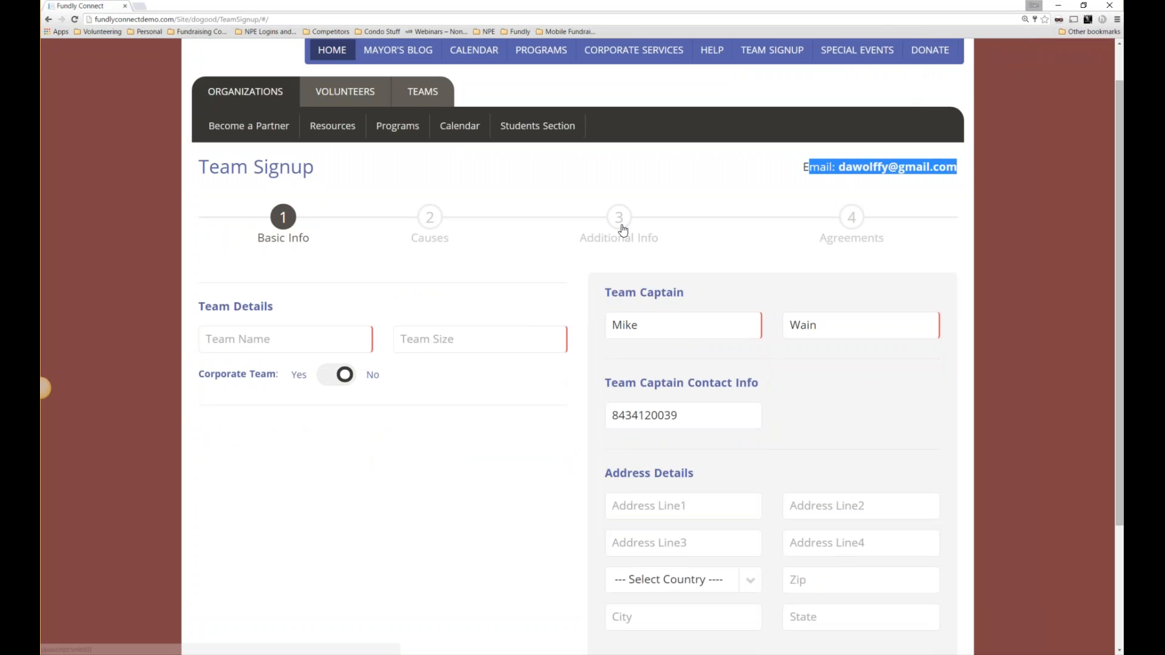
{"action": "scroll", "coordinate": [330, 332], "scroll_direction": "down", "scroll_amount": 1}
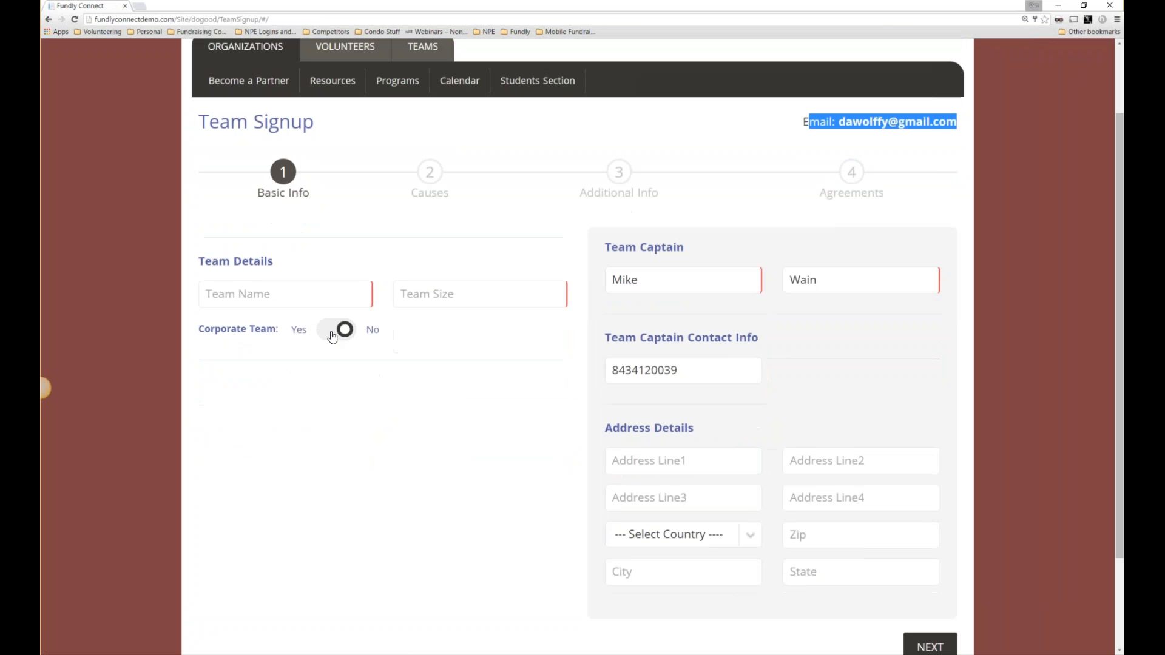
{"action": "left_click", "coordinate": [272, 295]}
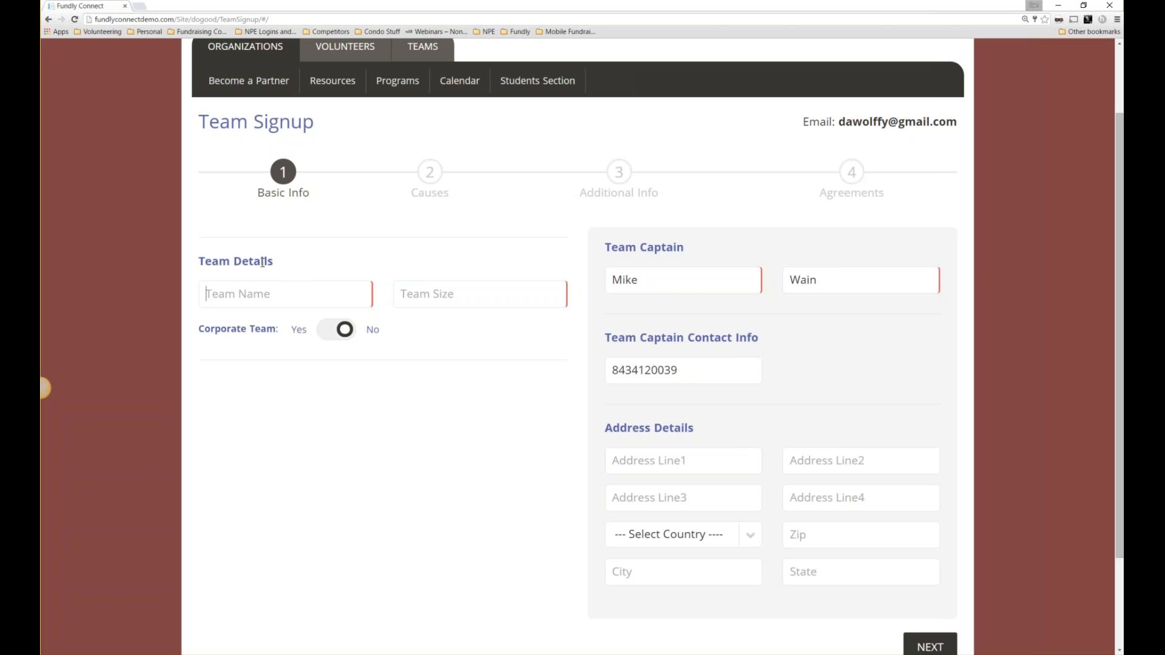
{"action": "type", "text": "Delta C"}
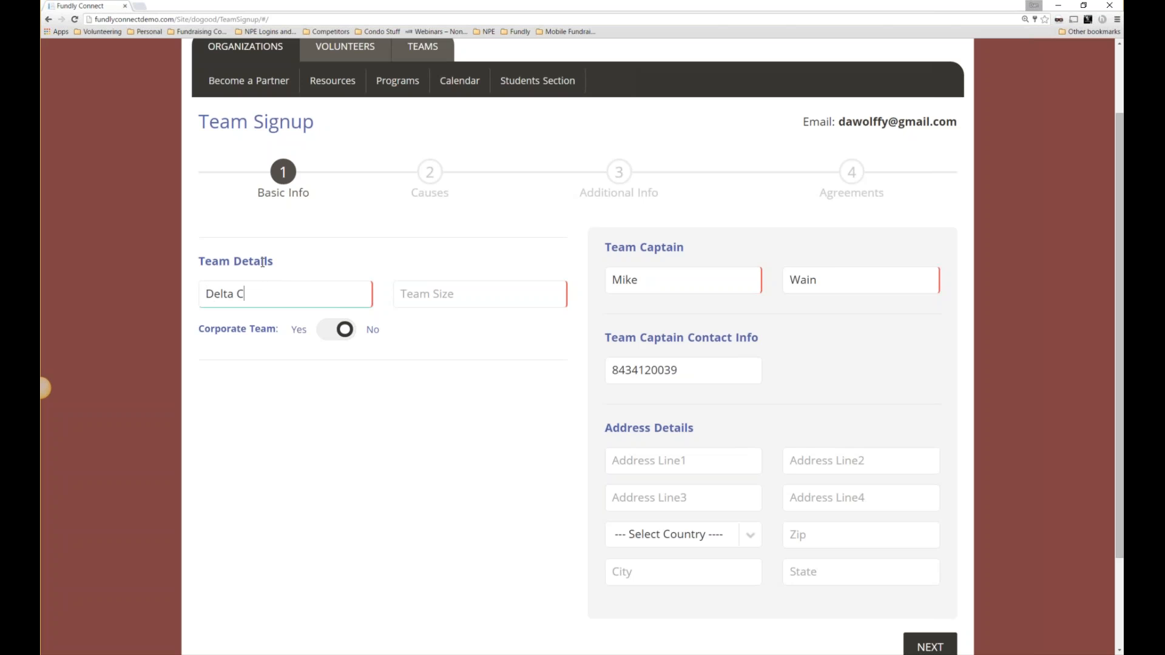
{"action": "type", "text": "PAs"}
{"action": "key", "text": "Tab"}
{"action": "type", "text": "15"}
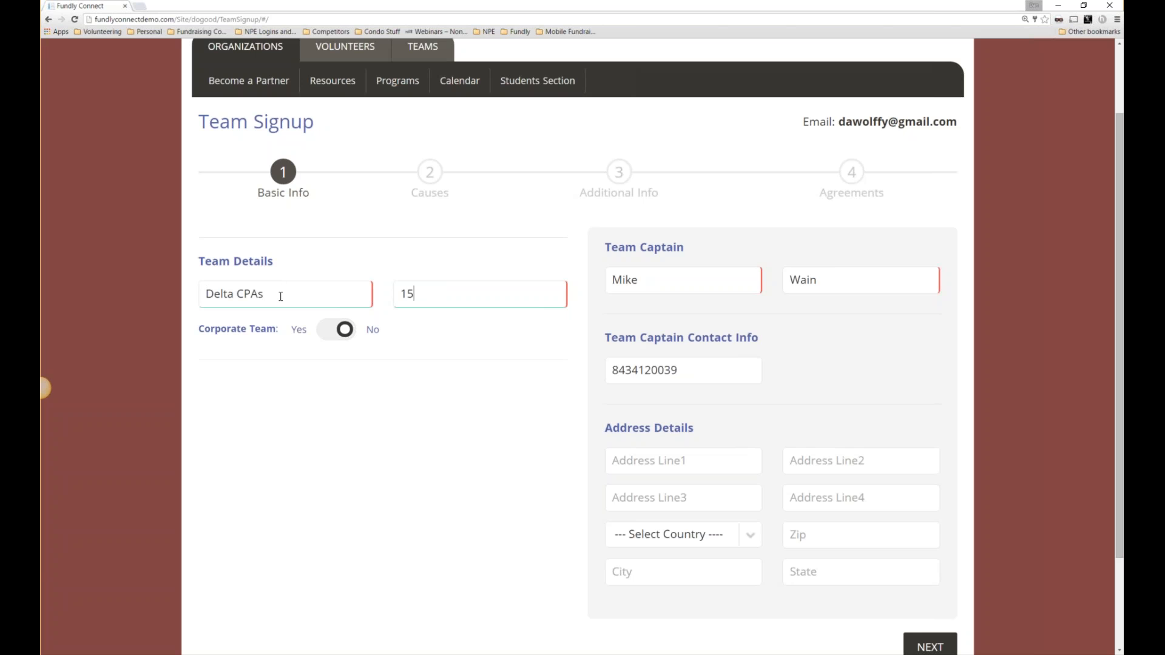
Make it a corporate team for Delta Accounting Division, delta.com, 123 main street, and continue.
{"action": "left_click", "coordinate": [294, 338]}
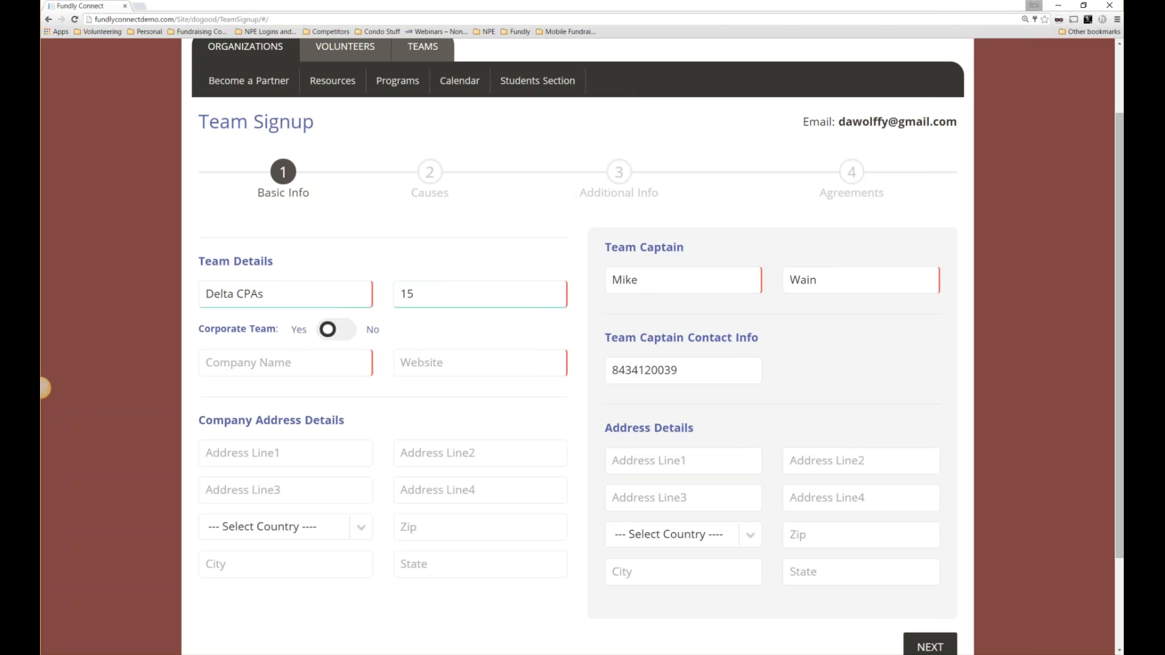
{"action": "type", "text": "Delta A"}
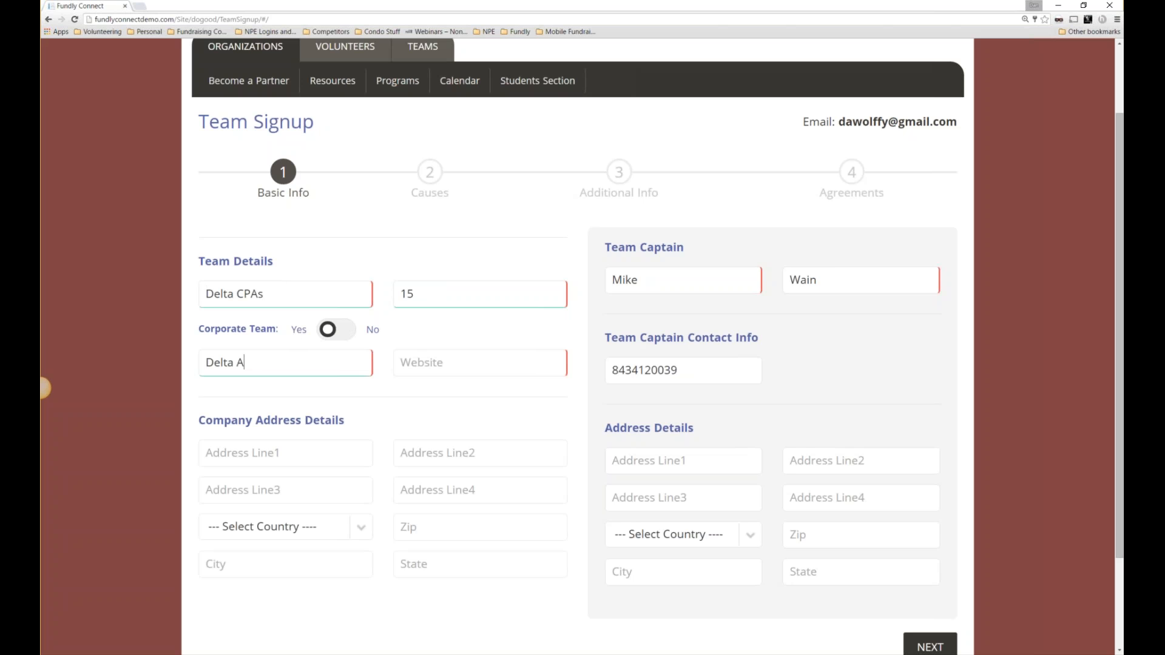
{"action": "type", "text": "ccounting Division"}
{"action": "key", "text": "Tab"}
{"action": "type", "text": "delta.com"}
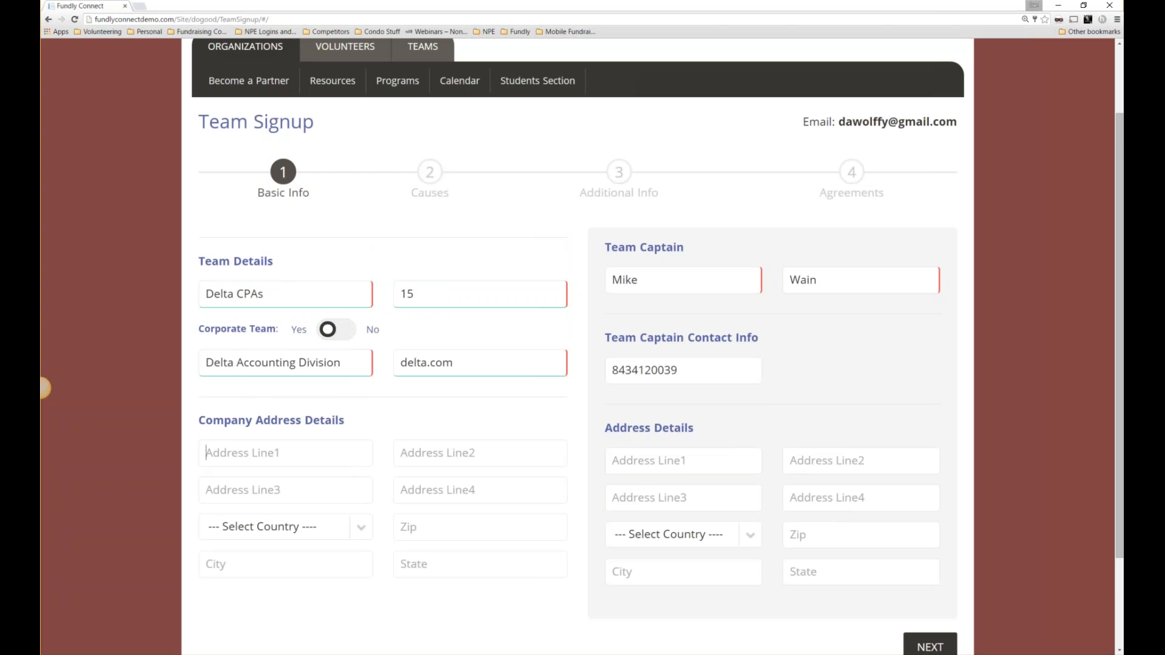
{"action": "scroll", "coordinate": [601, 406], "scroll_direction": "down", "scroll_amount": 1}
{"action": "left_click", "coordinate": [352, 397]}
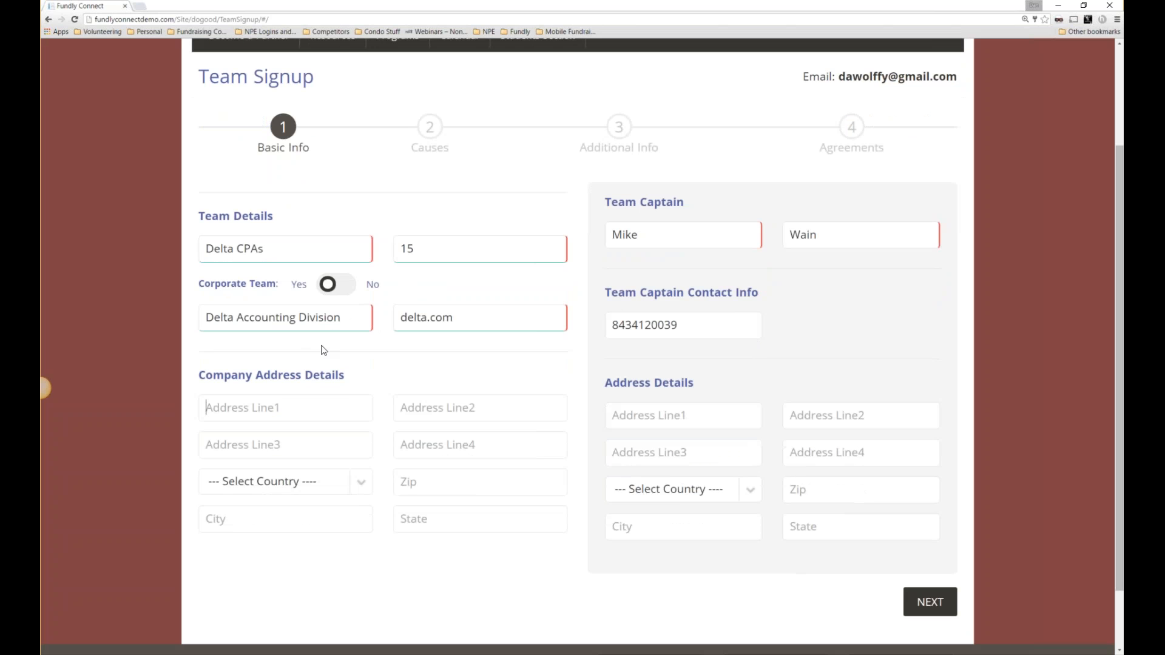
{"action": "type", "text": "123 main street"}
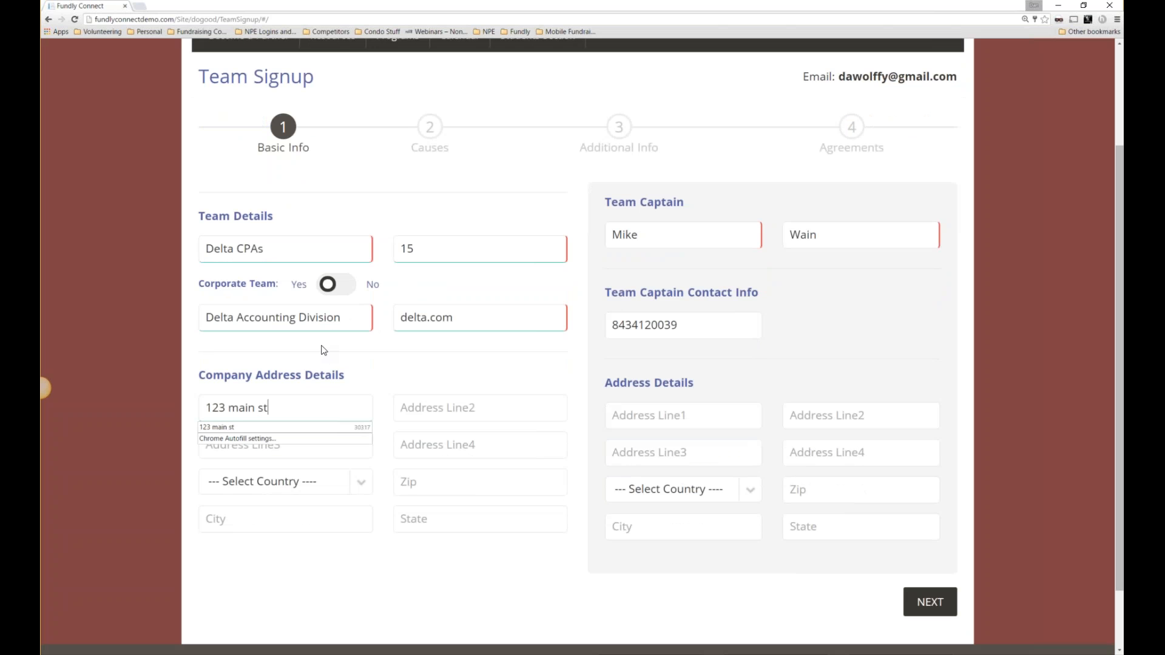
{"action": "key", "text": "Tab"}
{"action": "key", "text": "Tab"}
{"action": "key", "text": "Tab"}
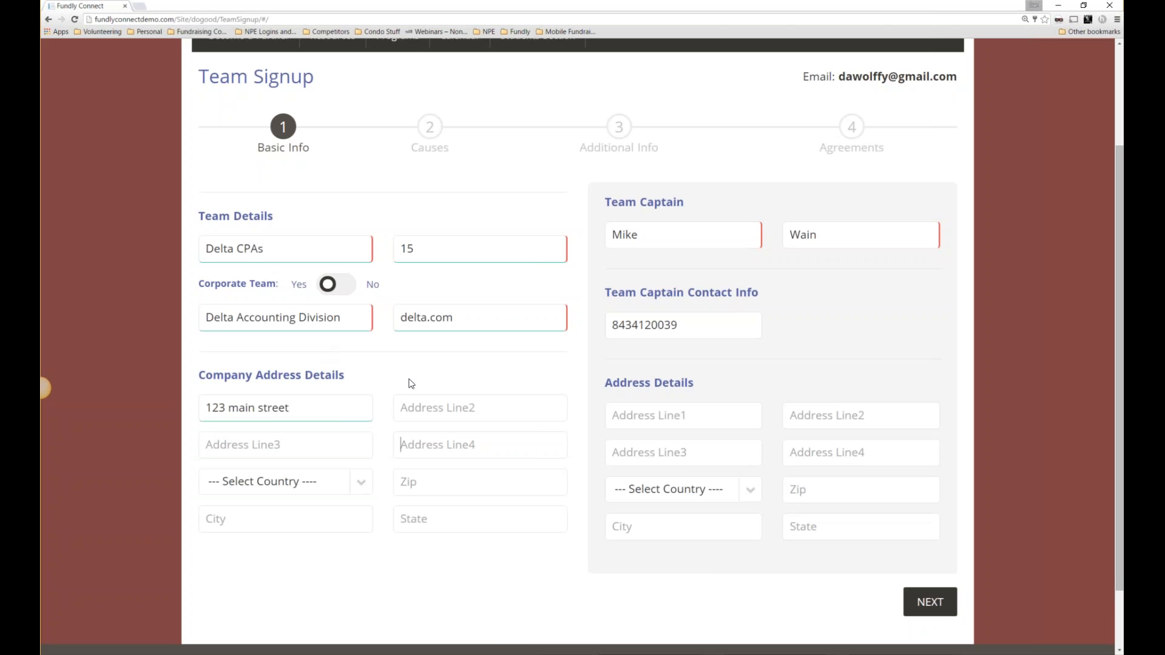
{"action": "scroll", "coordinate": [783, 500], "scroll_direction": "down", "scroll_amount": 2}
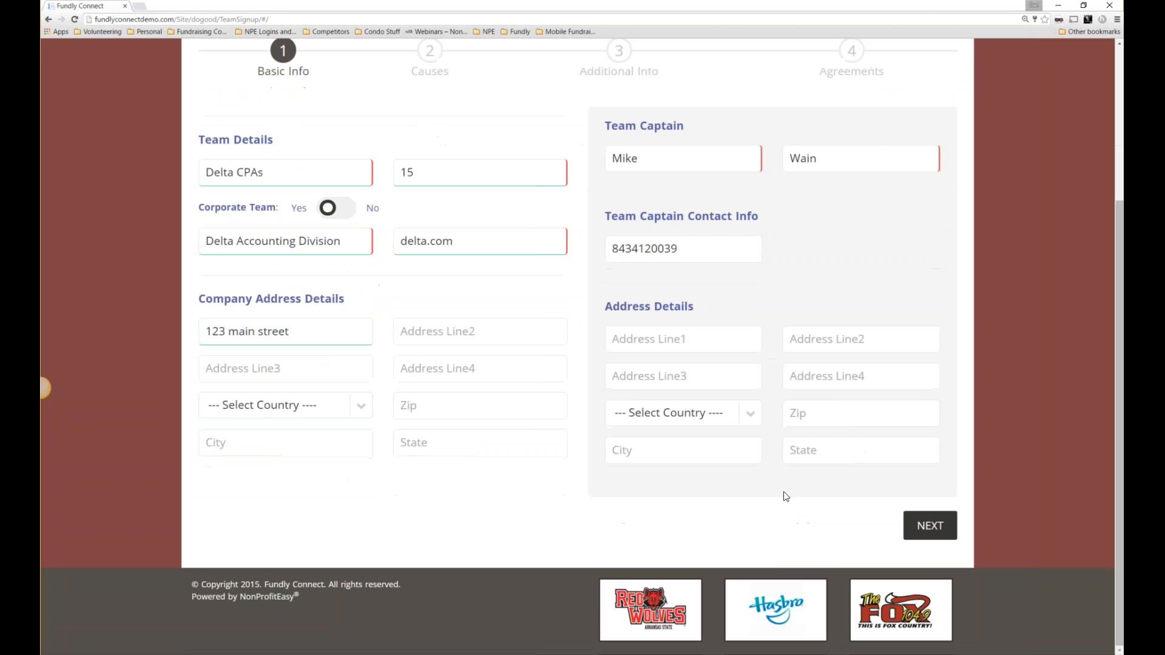
{"action": "left_click", "coordinate": [942, 532]}
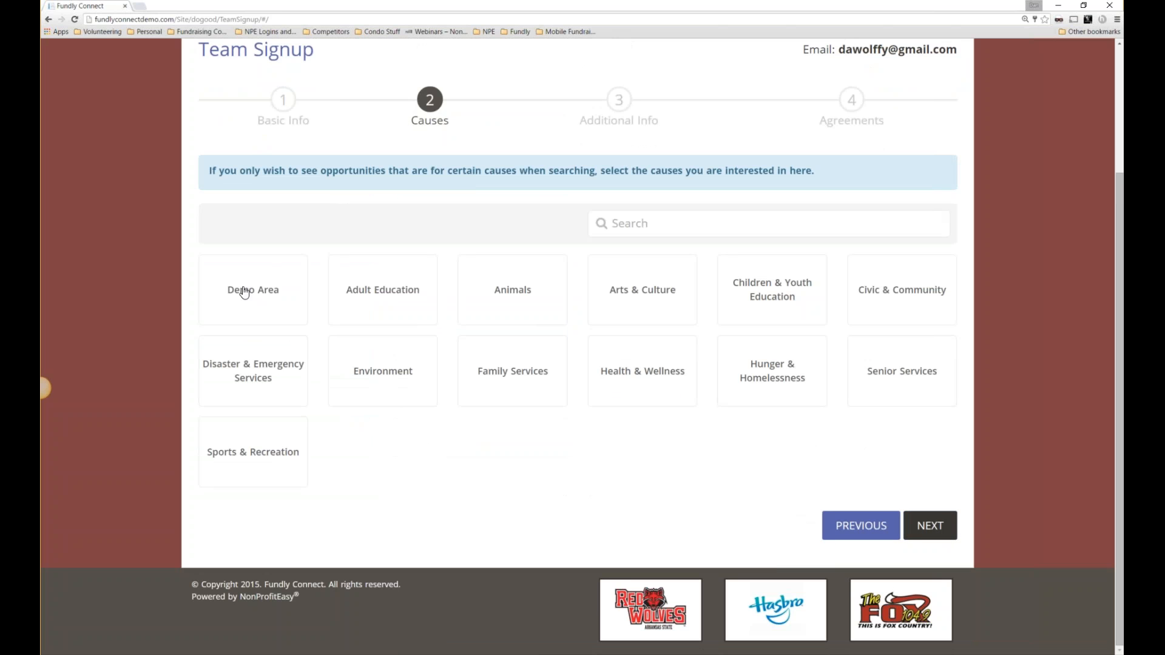
Star Arts & Culture, Children & Youth Education and Civic & Community, then go to Additional Info.
{"action": "left_click", "coordinate": [653, 296]}
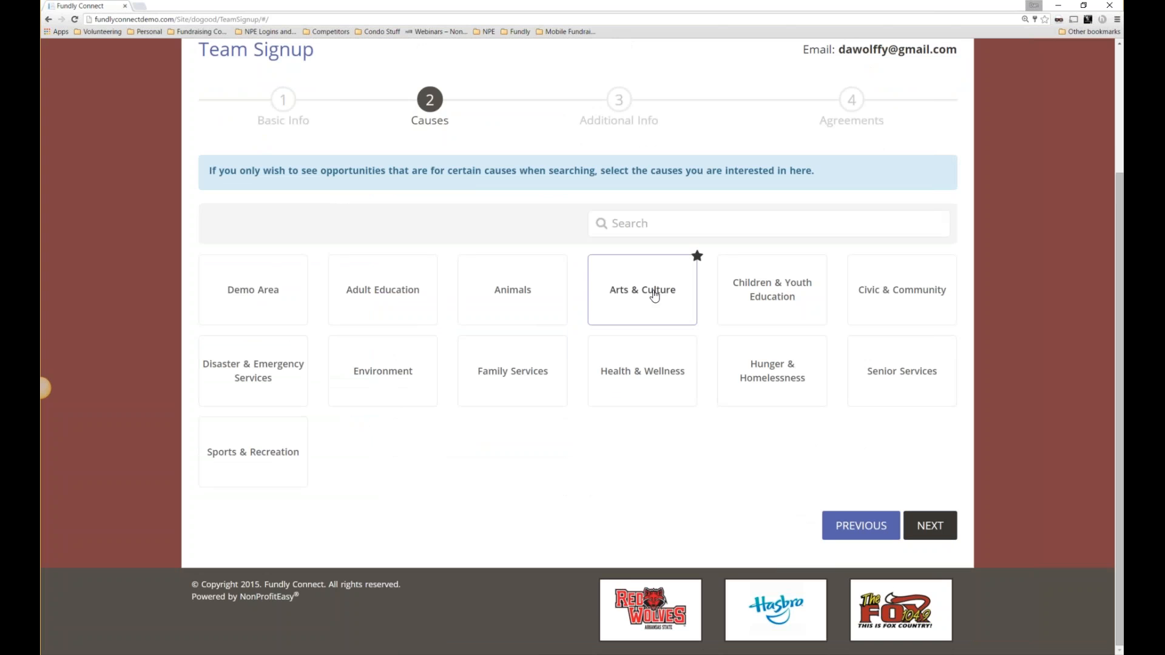
{"action": "left_click", "coordinate": [784, 296]}
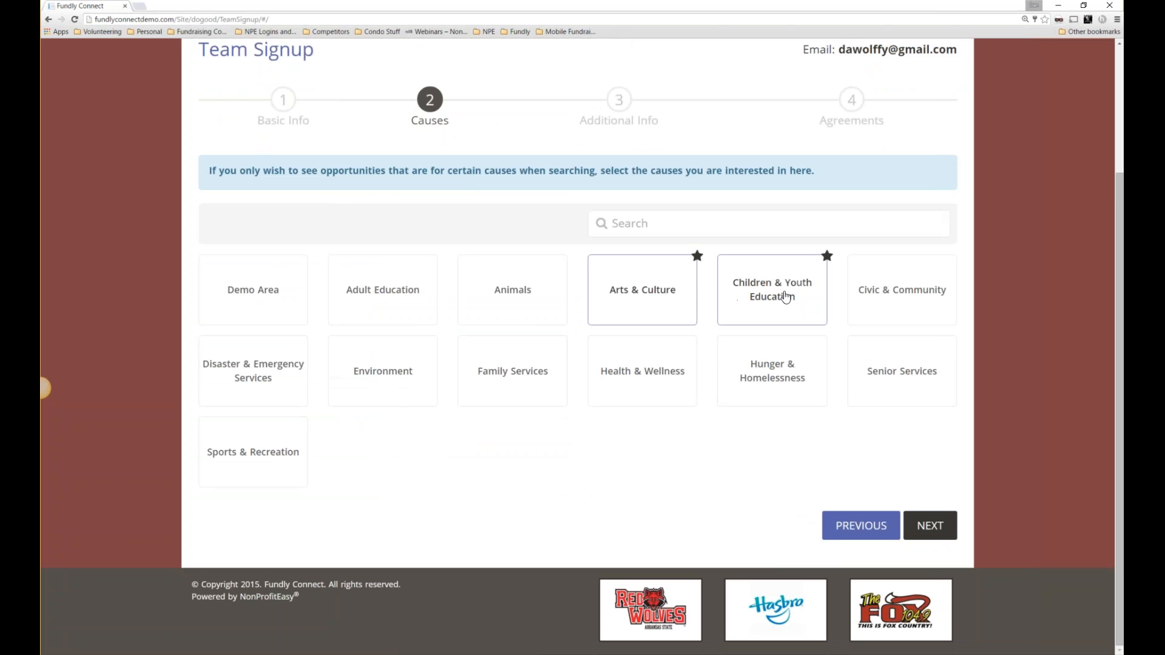
{"action": "left_click", "coordinate": [892, 294]}
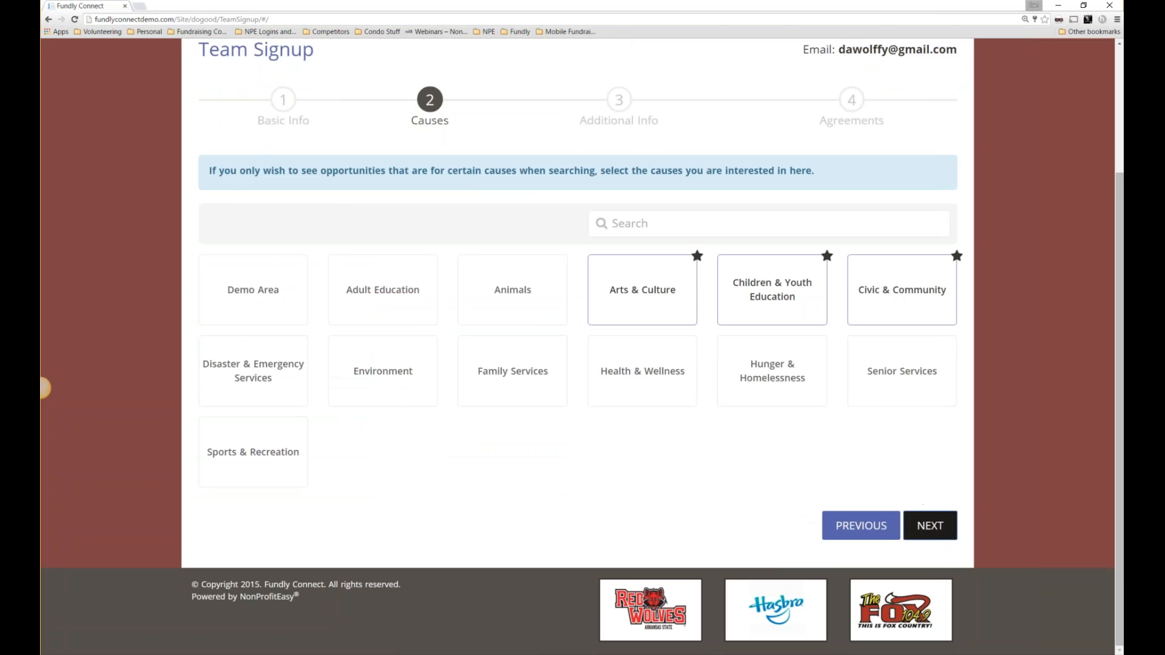
{"action": "left_click", "coordinate": [925, 523]}
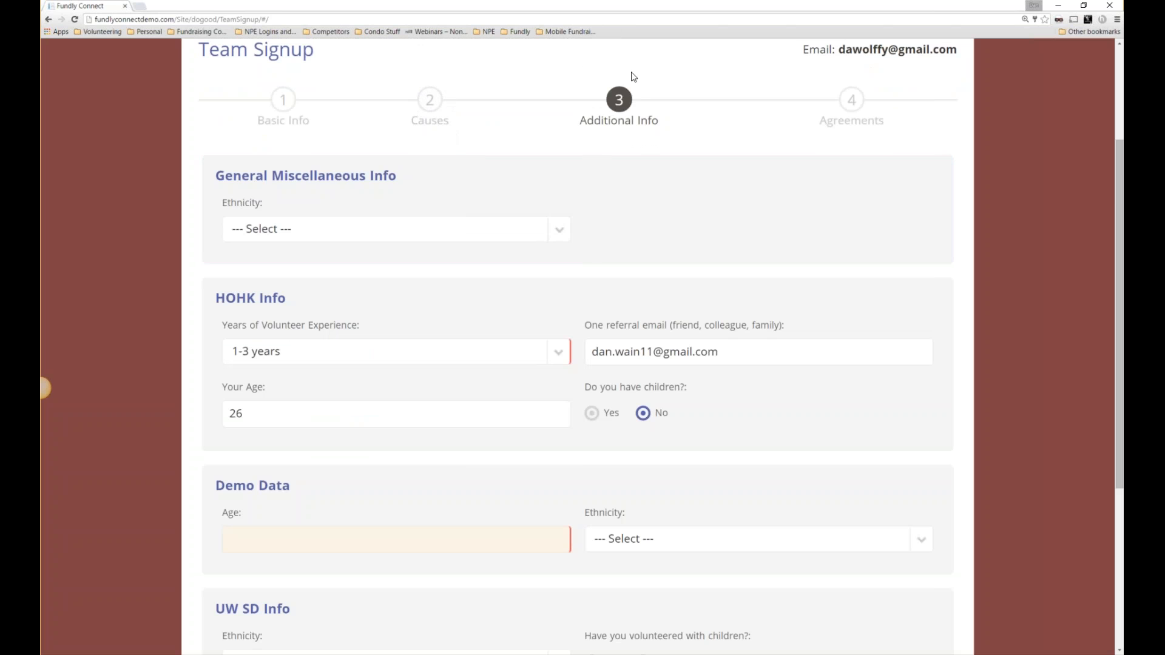
Set the general ethnicity to White and volunteer experience to 1-3 years.
{"action": "scroll", "coordinate": [600, 173], "scroll_direction": "up", "scroll_amount": 2}
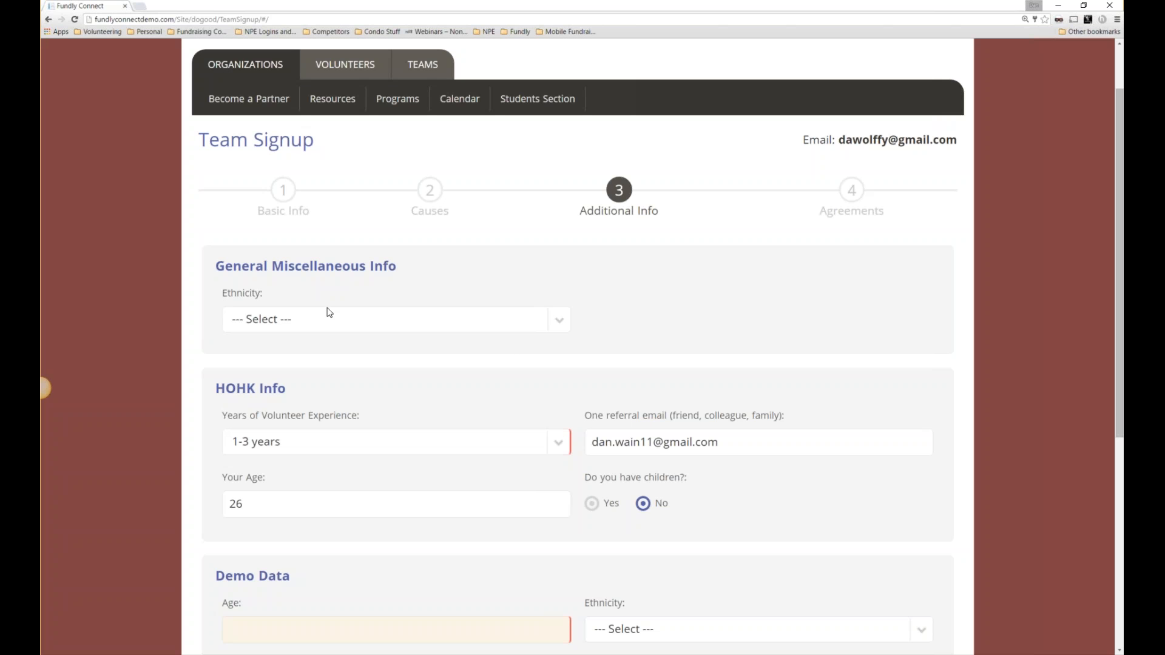
{"action": "left_click_drag", "start_coordinate": [213, 268], "coordinate": [398, 268]}
{"action": "left_click", "coordinate": [283, 328]}
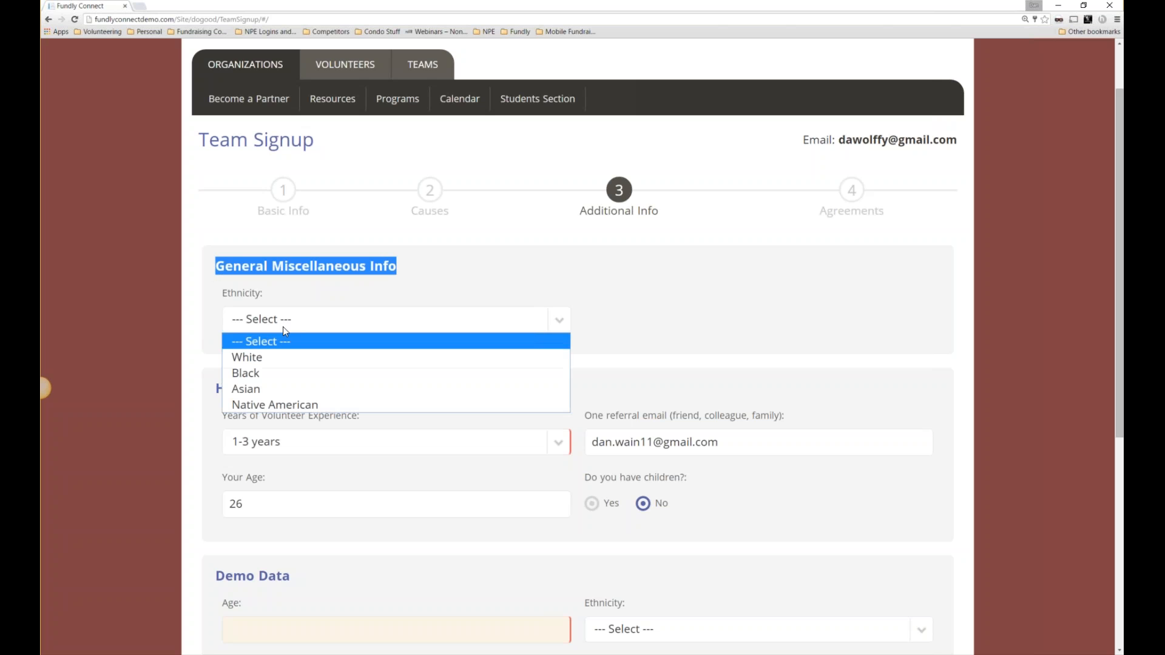
{"action": "left_click", "coordinate": [272, 358]}
{"action": "scroll", "coordinate": [344, 370], "scroll_direction": "down", "scroll_amount": 1}
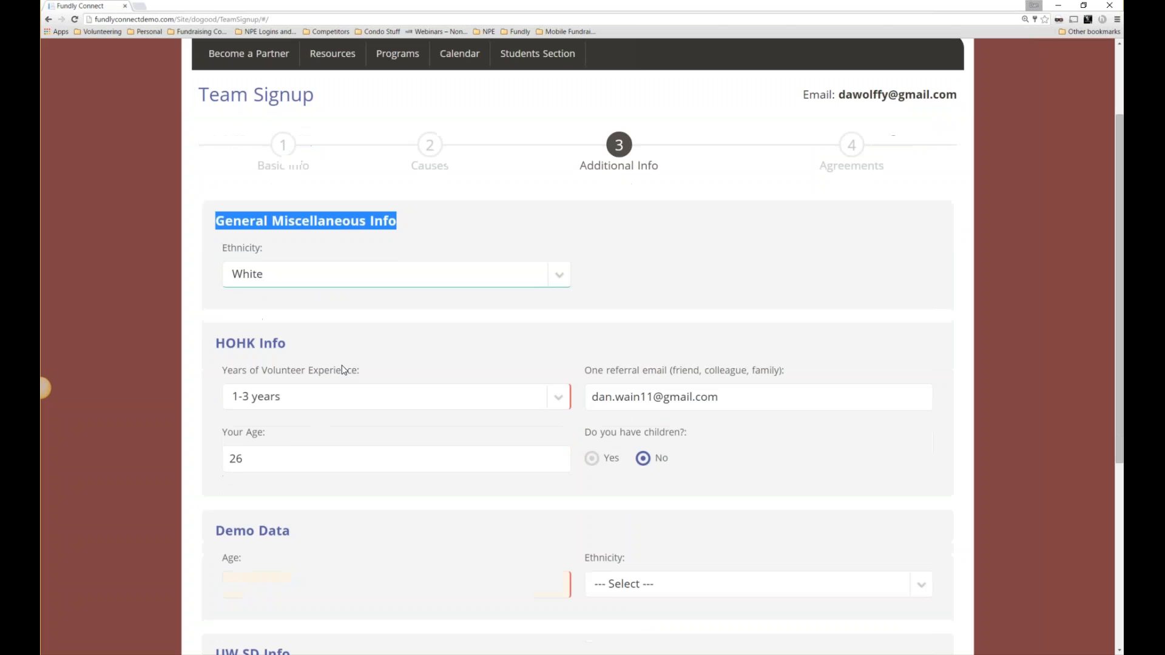
{"action": "scroll", "coordinate": [344, 369], "scroll_direction": "down", "scroll_amount": 3}
{"action": "left_click", "coordinate": [288, 260]}
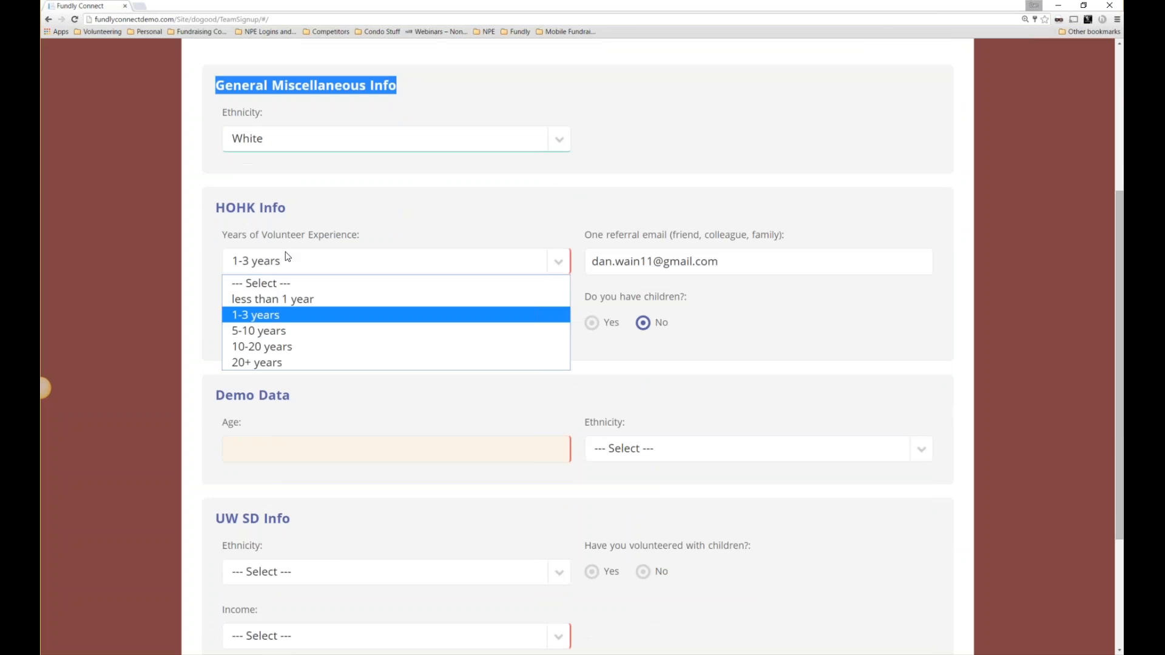
{"action": "left_click", "coordinate": [340, 227]}
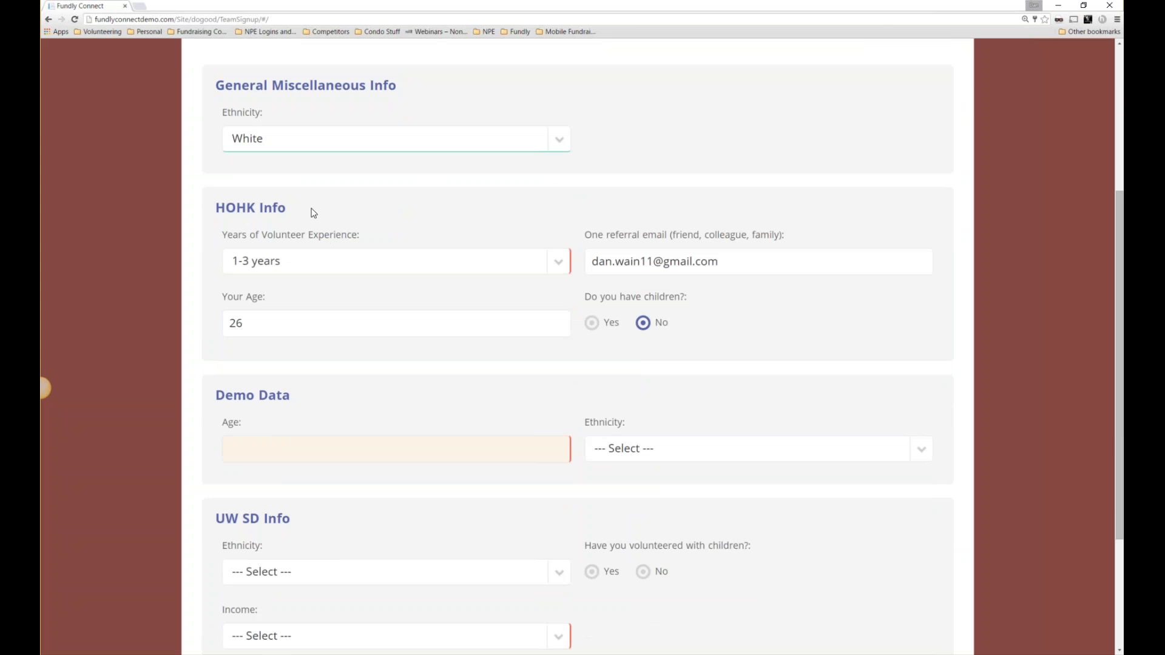
Enter Demo Data age 15 and set its ethnicity to Black.
{"action": "left_click_drag", "start_coordinate": [309, 209], "coordinate": [216, 208]}
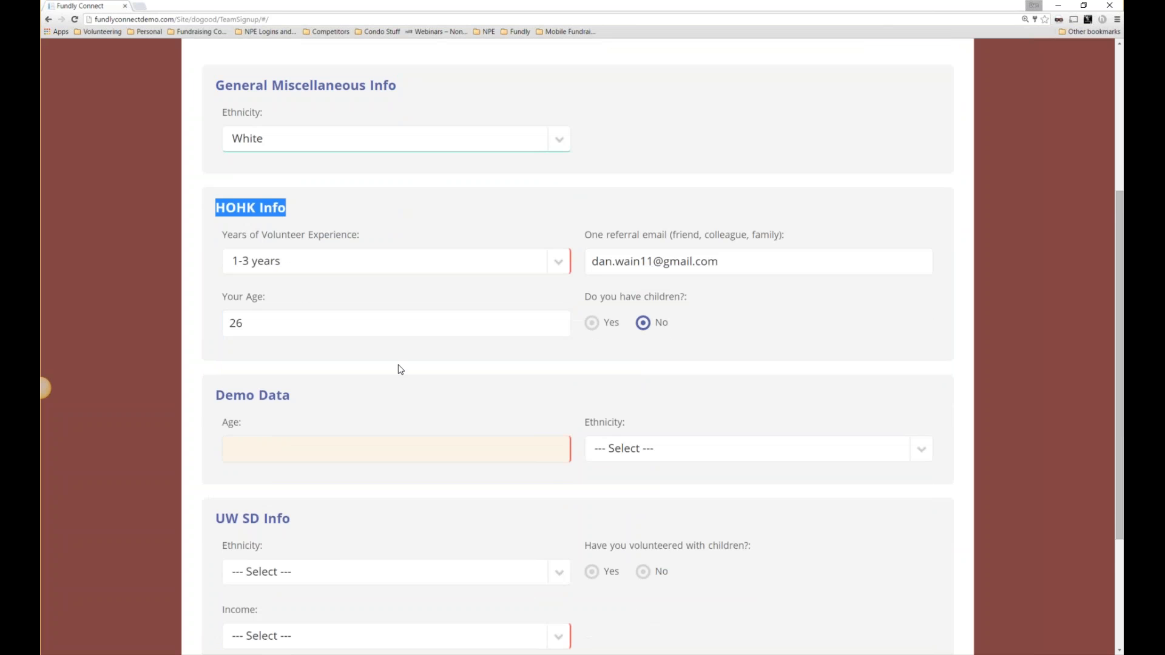
{"action": "scroll", "coordinate": [398, 367], "scroll_direction": "down", "scroll_amount": 1}
{"action": "left_click", "coordinate": [325, 385]}
{"action": "left_click", "coordinate": [310, 393]}
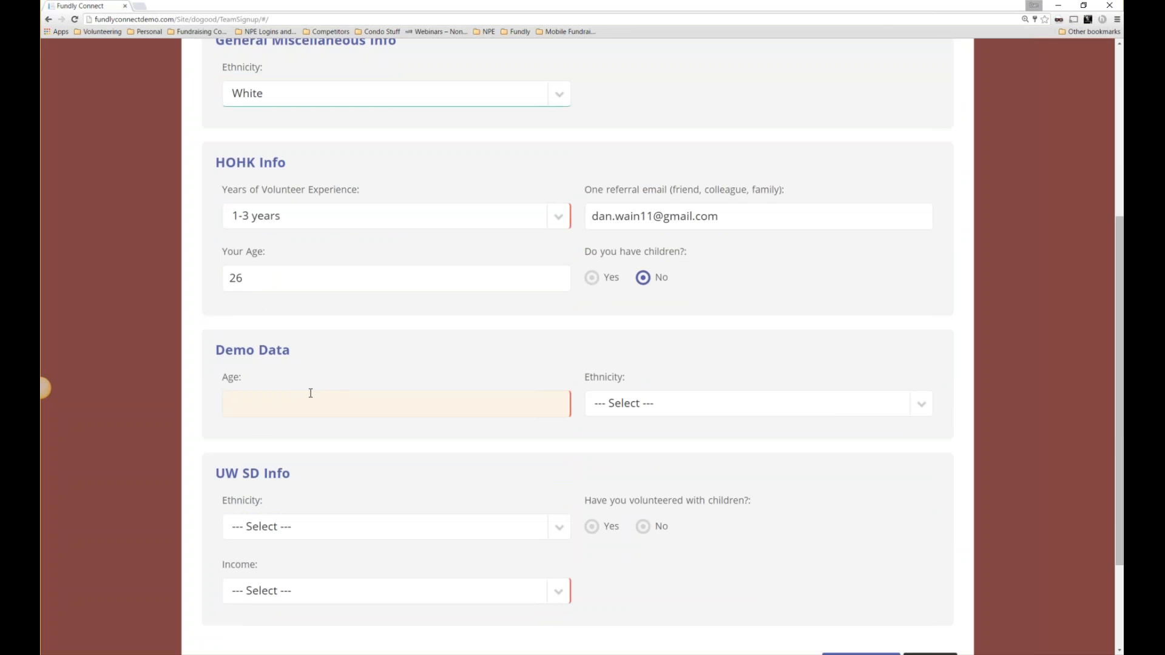
{"action": "type", "text": "15"}
{"action": "left_click", "coordinate": [752, 403]}
{"action": "left_click", "coordinate": [632, 458]}
Set UW SD ethnicity to Asian, volunteered with children Yes, income 15,000-30,000, and continue.
{"action": "scroll", "coordinate": [355, 514], "scroll_direction": "down", "scroll_amount": 3}
{"action": "left_click", "coordinate": [265, 436]}
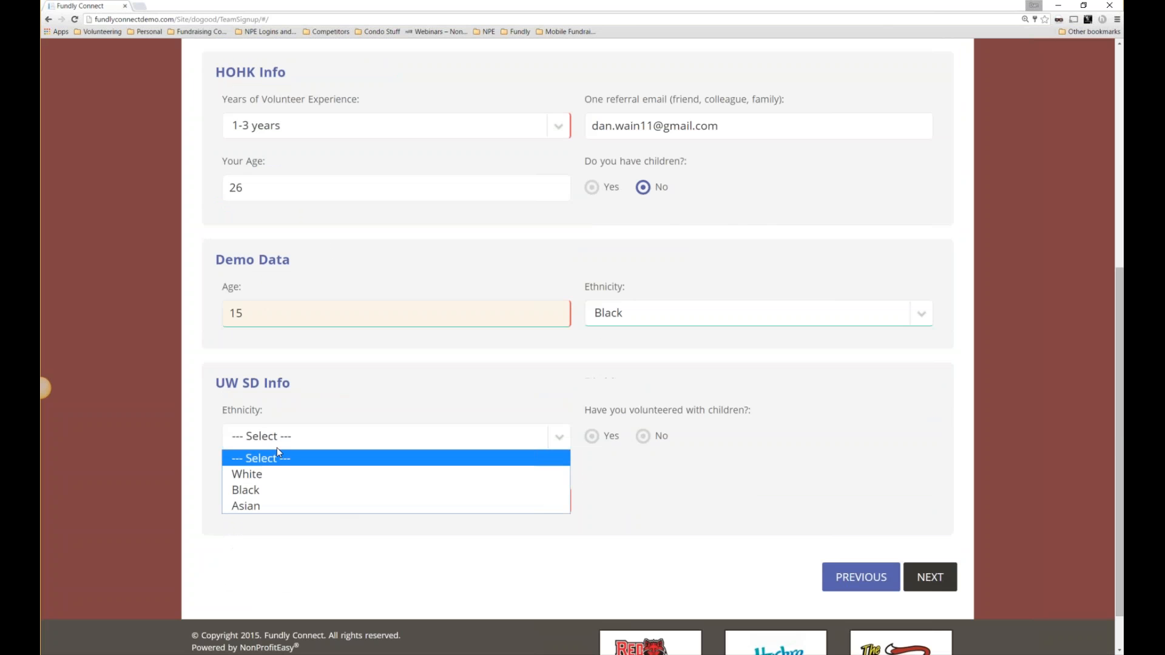
{"action": "left_click", "coordinate": [279, 506]}
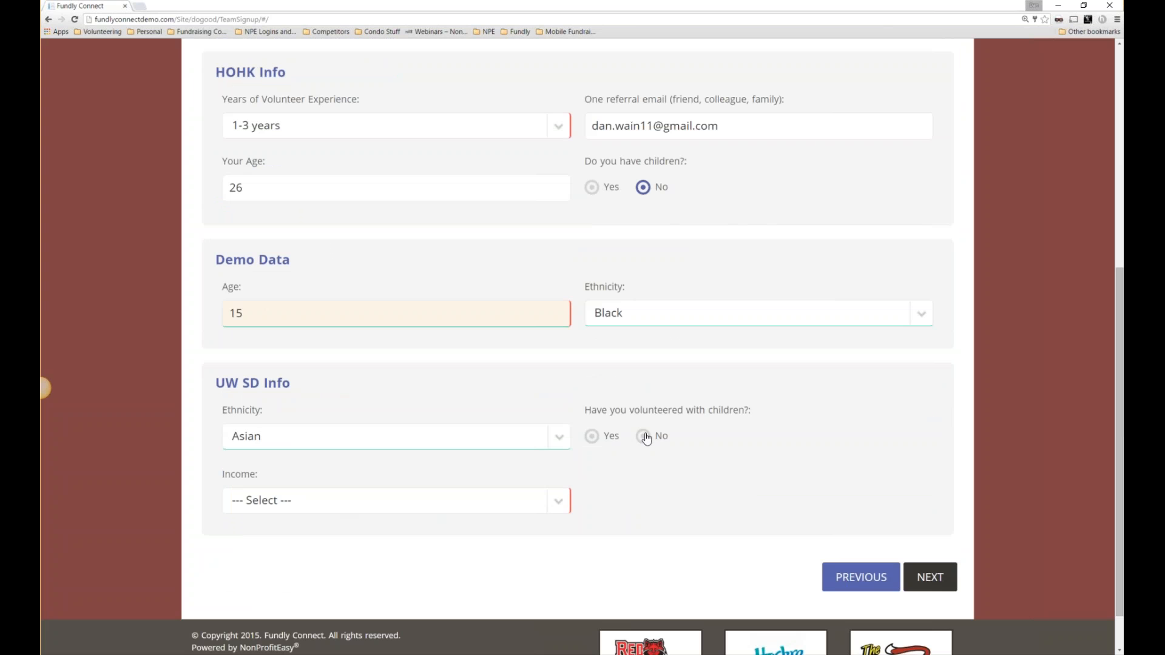
{"action": "left_click", "coordinate": [591, 437]}
{"action": "left_click", "coordinate": [289, 510]}
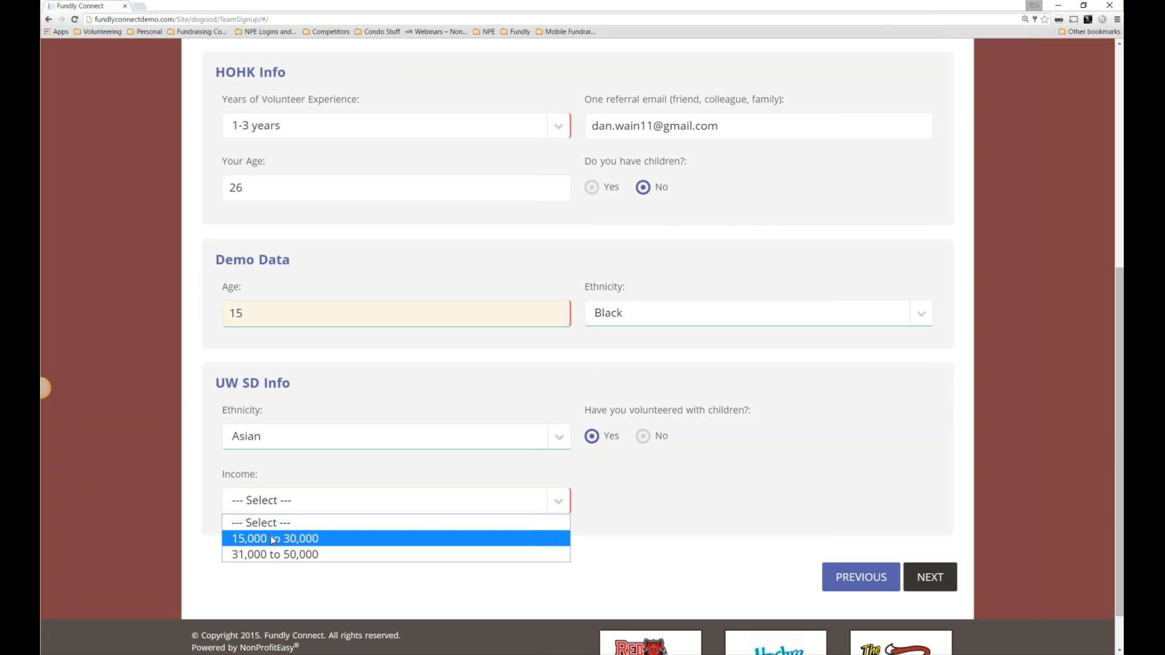
{"action": "left_click", "coordinate": [882, 518]}
{"action": "left_click", "coordinate": [928, 577]}
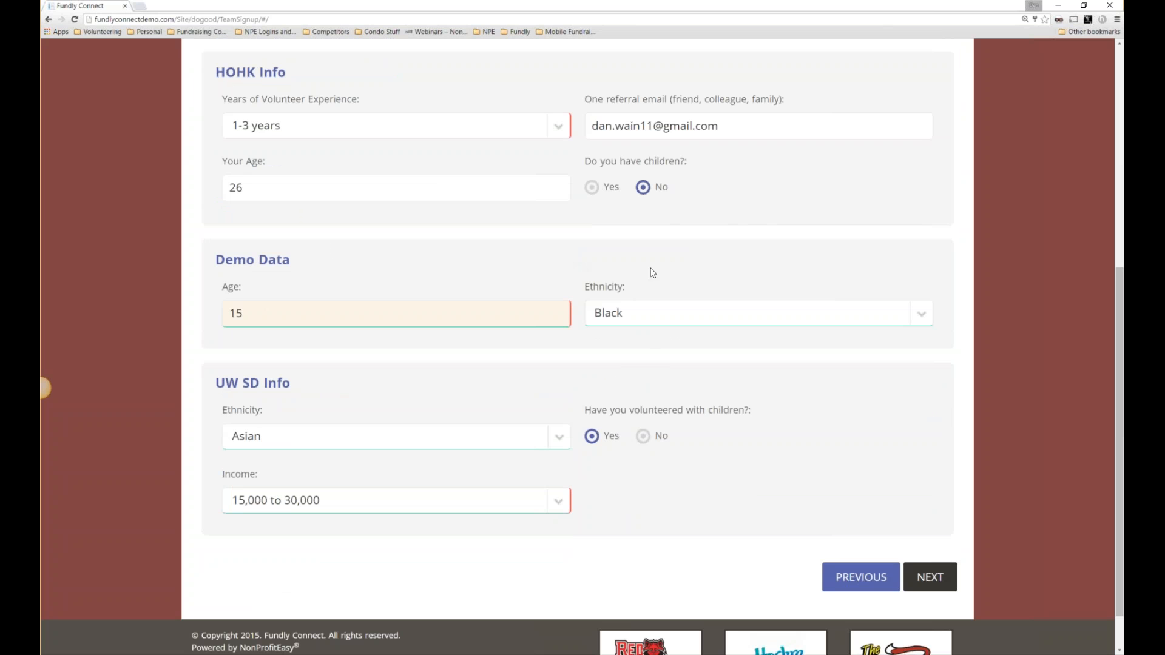
{"action": "scroll", "coordinate": [655, 305], "scroll_direction": "up", "scroll_amount": 5}
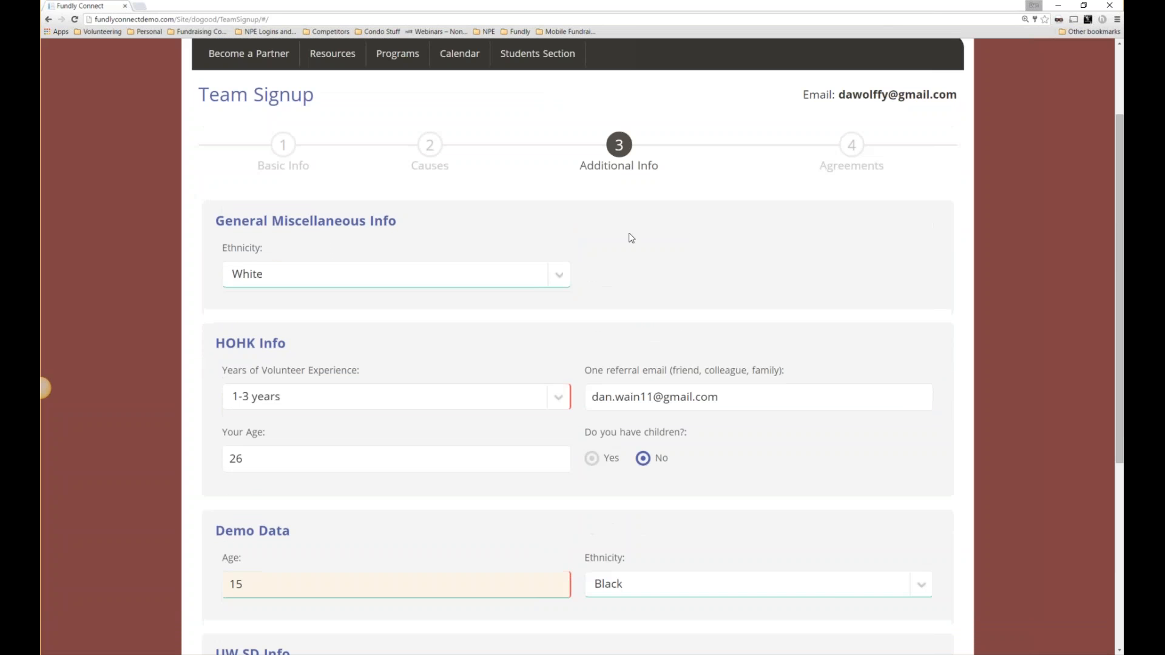
{"action": "scroll", "coordinate": [538, 291], "scroll_direction": "up", "scroll_amount": 2}
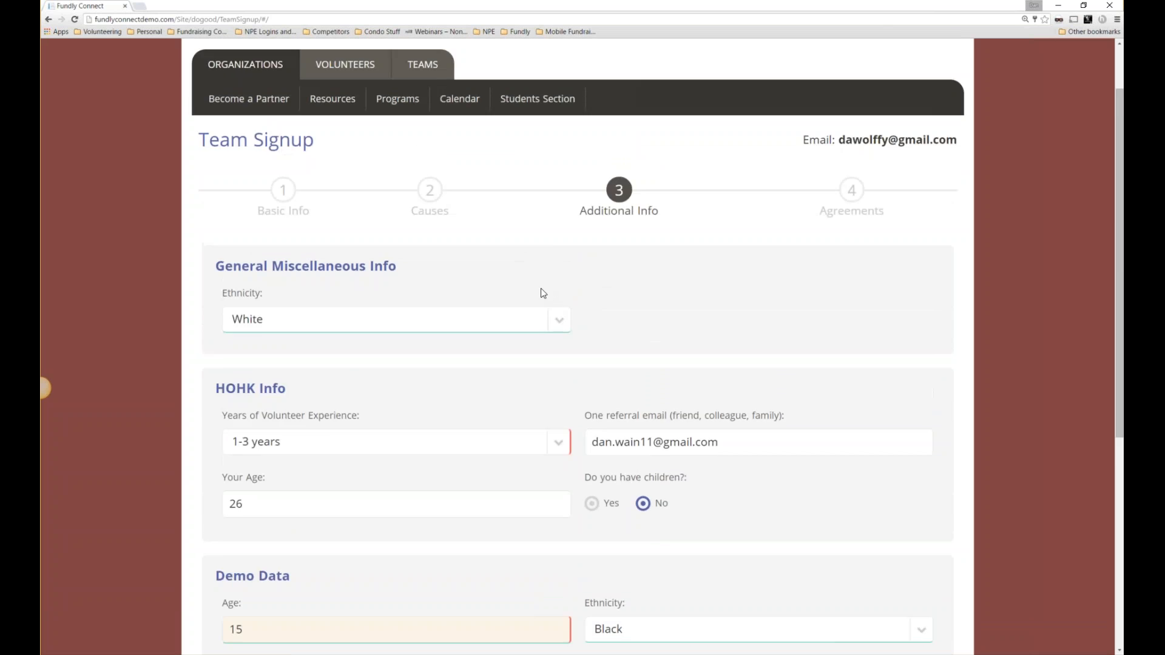
{"action": "scroll", "coordinate": [629, 386], "scroll_direction": "down", "scroll_amount": 8}
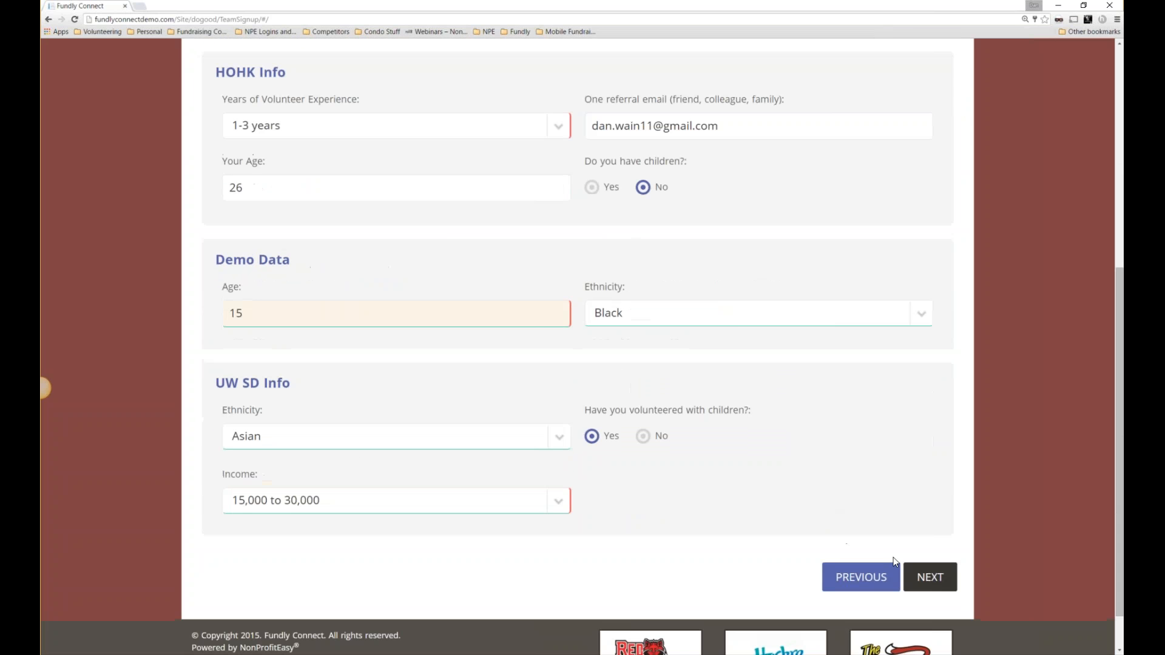
{"action": "left_click", "coordinate": [925, 577]}
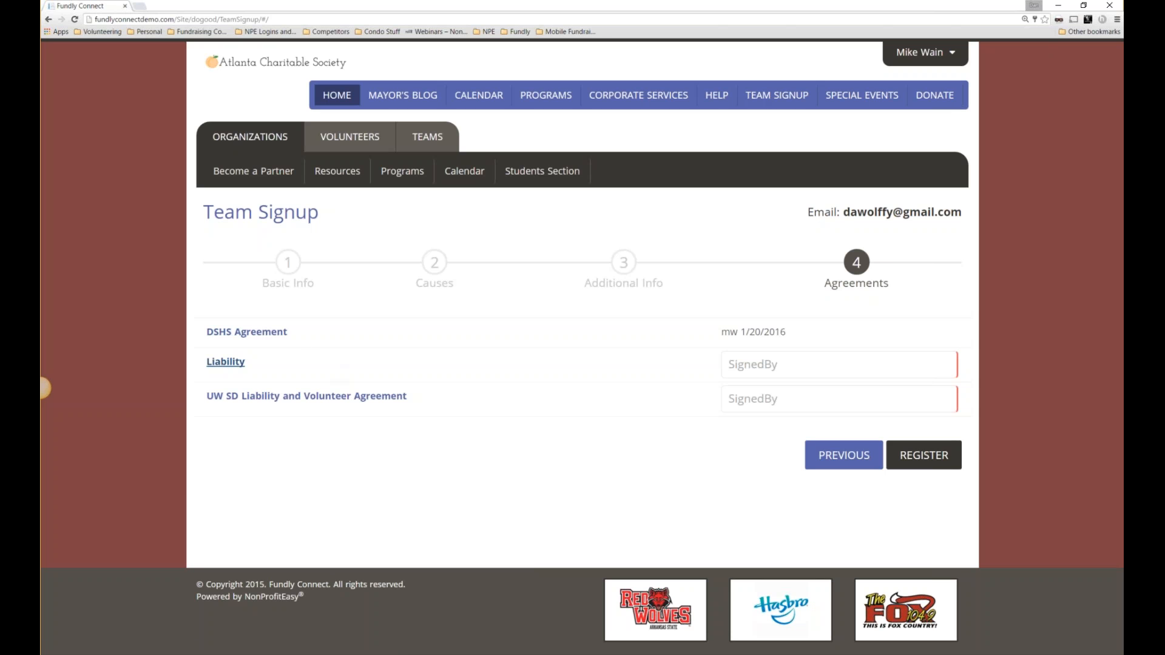
Download the Liability agreement and open the .docx file in Word.
{"action": "left_click", "coordinate": [226, 364]}
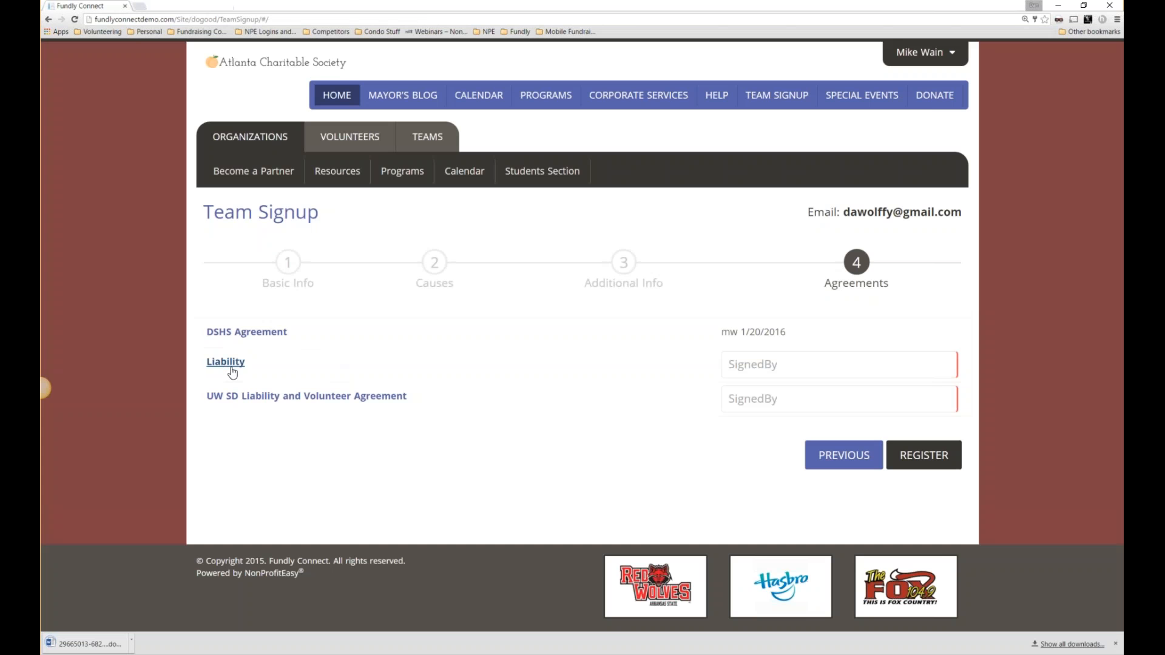
{"action": "left_click", "coordinate": [88, 643]}
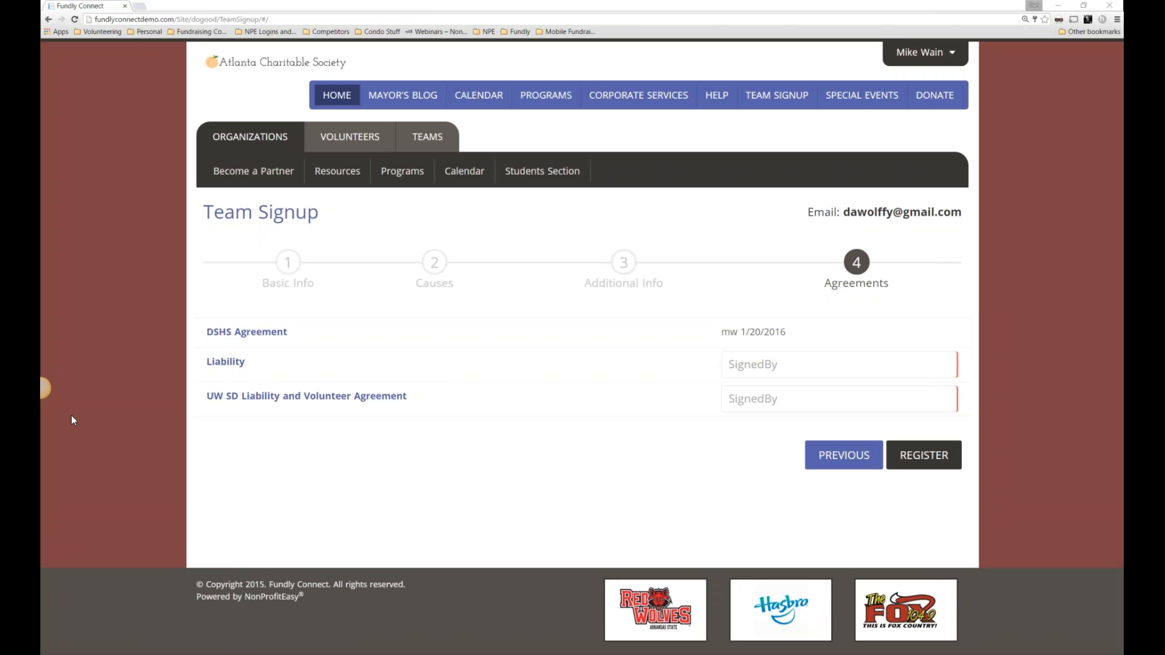
{"action": "left_click_drag", "start_coordinate": [41, 91], "coordinate": [394, 102]}
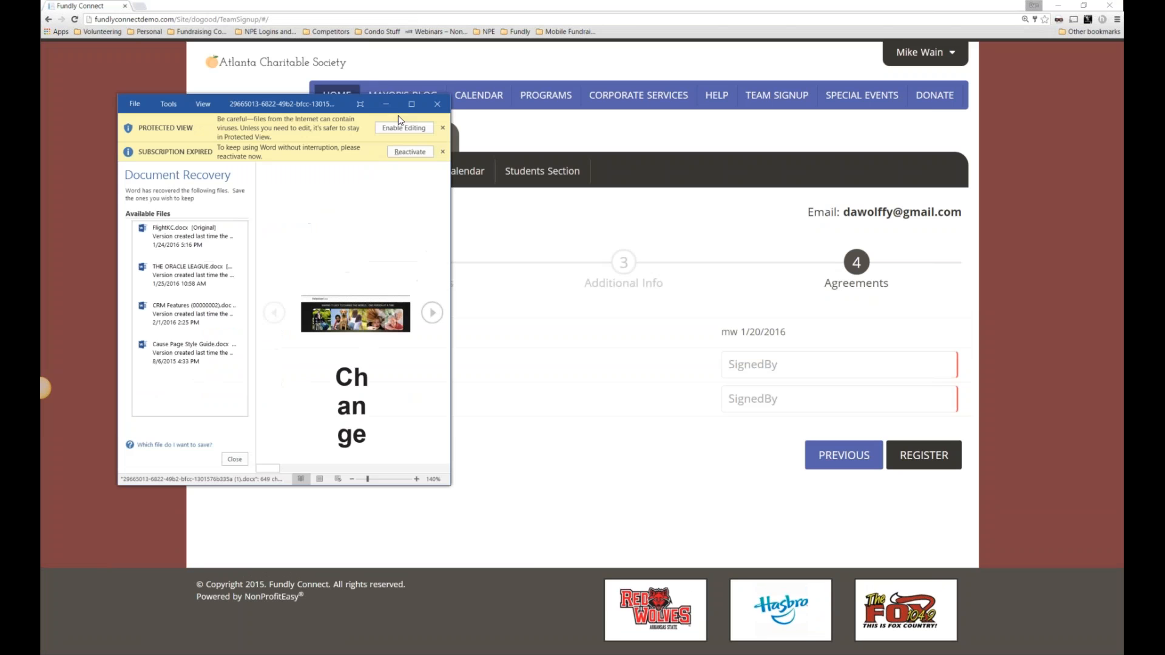
Maximize the agreement in Word, enable editing to view it, then close Word.
{"action": "left_click", "coordinate": [420, 103]}
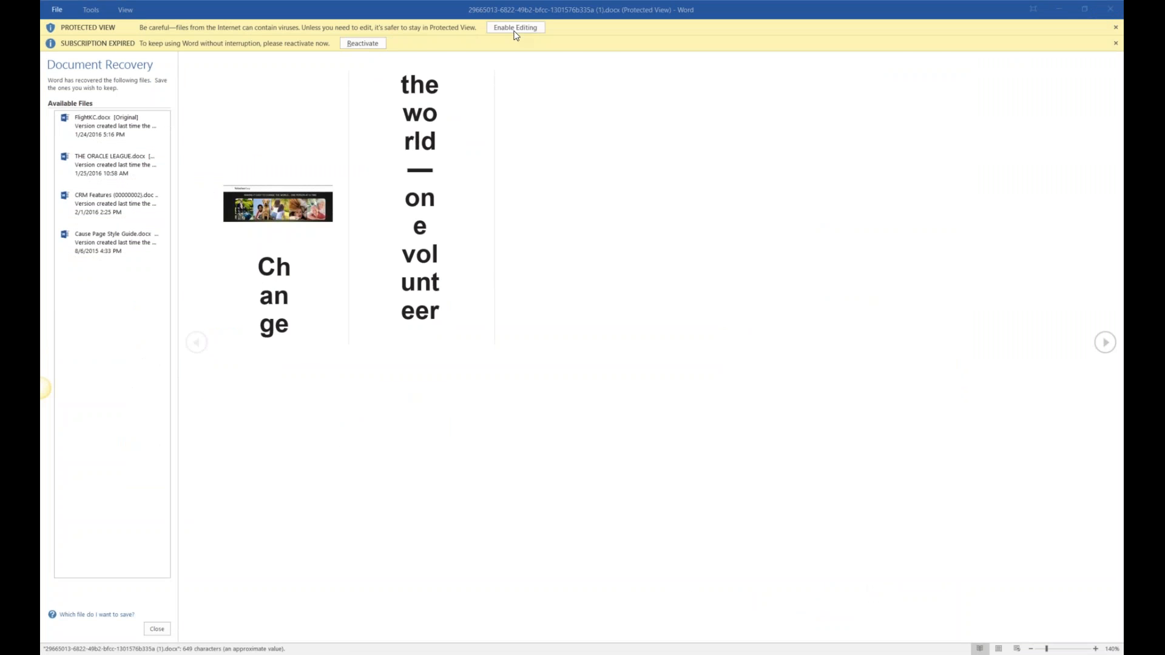
{"action": "left_click", "coordinate": [516, 28]}
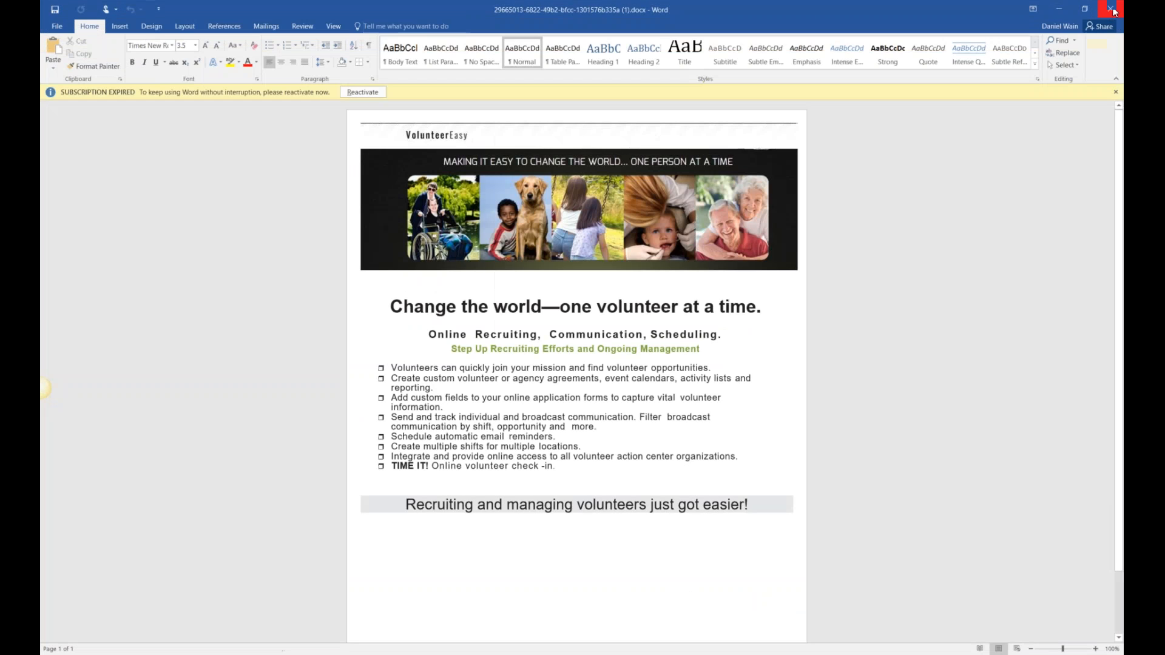
{"action": "left_click", "coordinate": [1112, 10]}
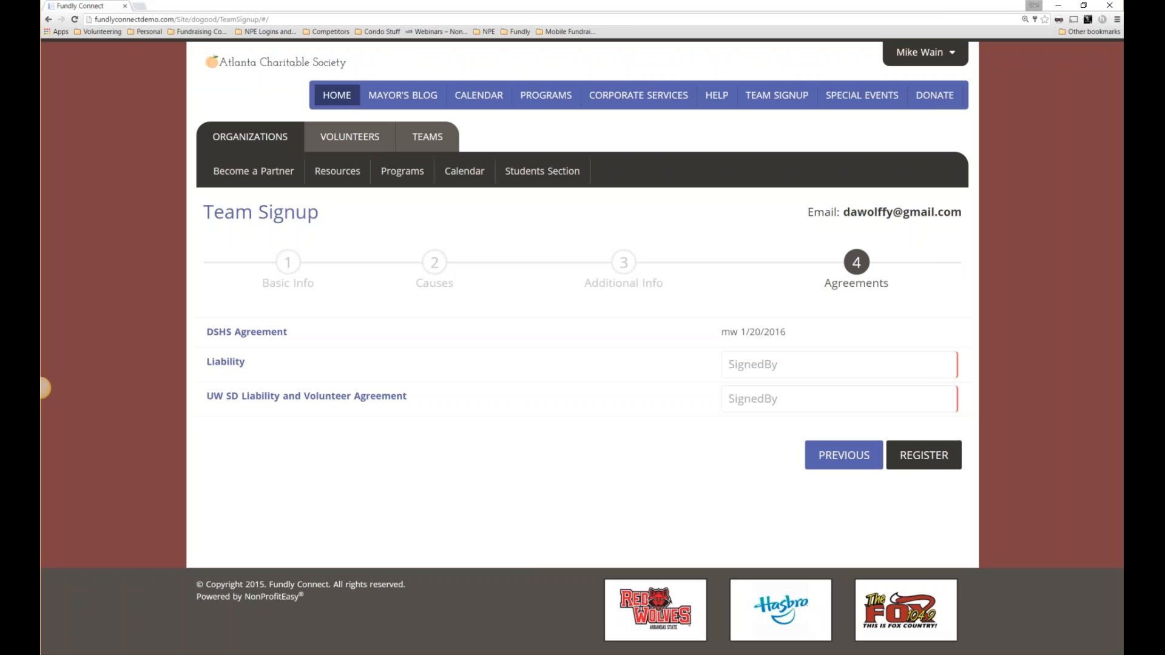
Sign the Liability and UW SD Liability agreements with the user's initials and register the team.
{"action": "left_click", "coordinate": [779, 367]}
{"action": "type", "text": "DW"}
{"action": "key", "text": "Tab"}
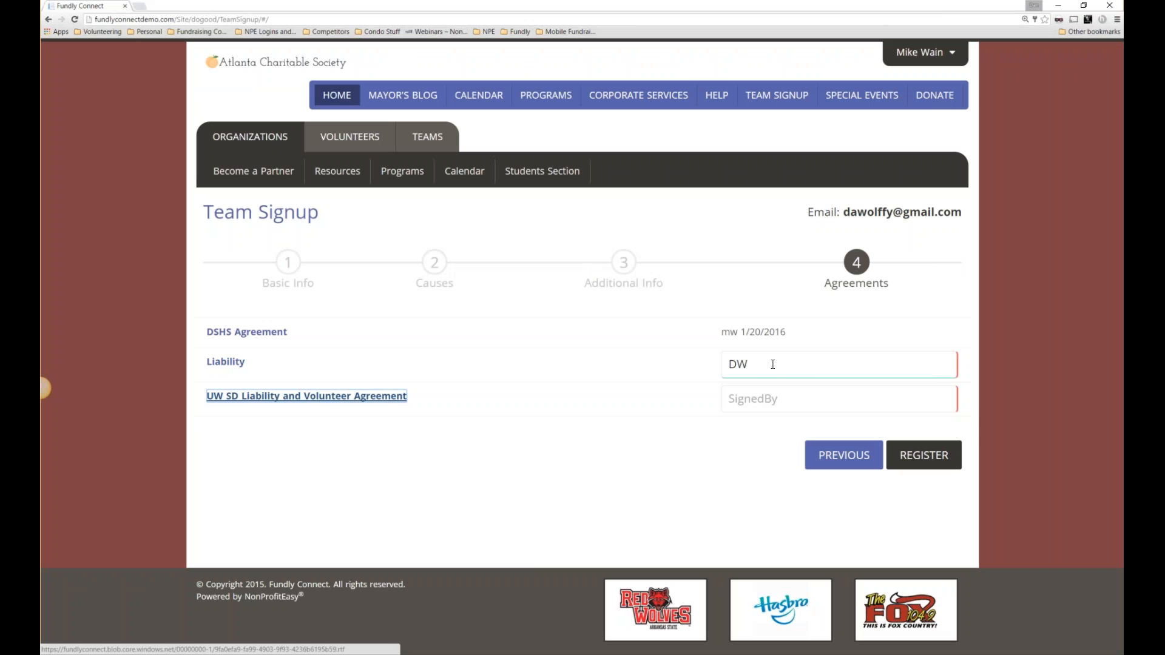
{"action": "left_click", "coordinate": [759, 404]}
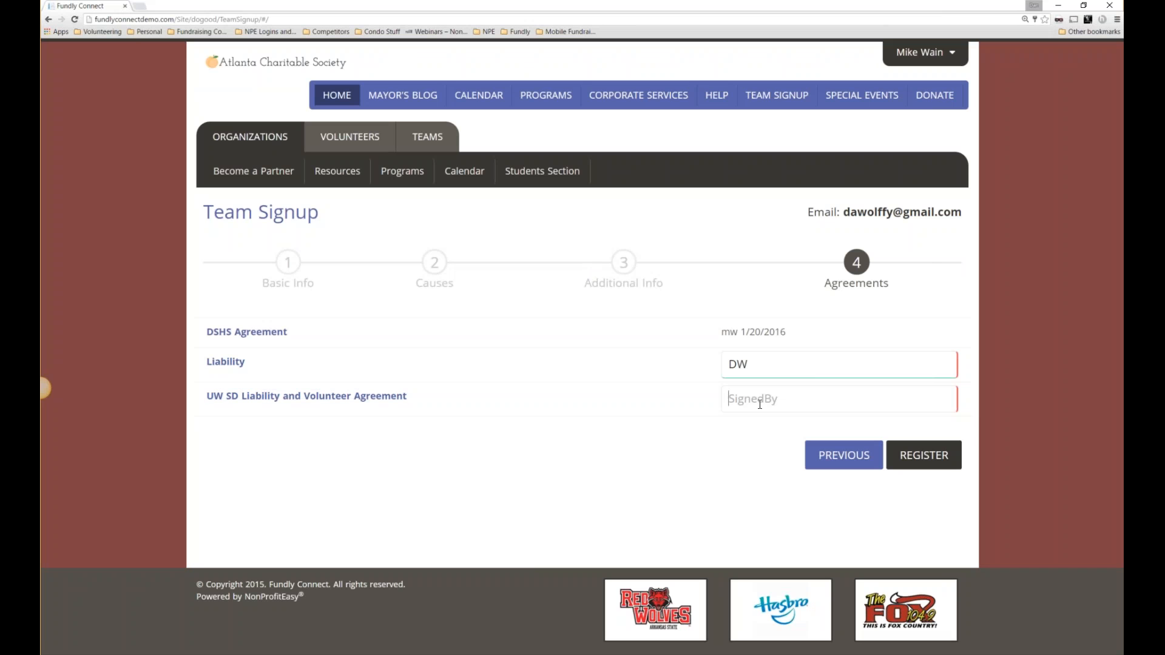
{"action": "type", "text": "DW"}
{"action": "left_click", "coordinate": [916, 453]}
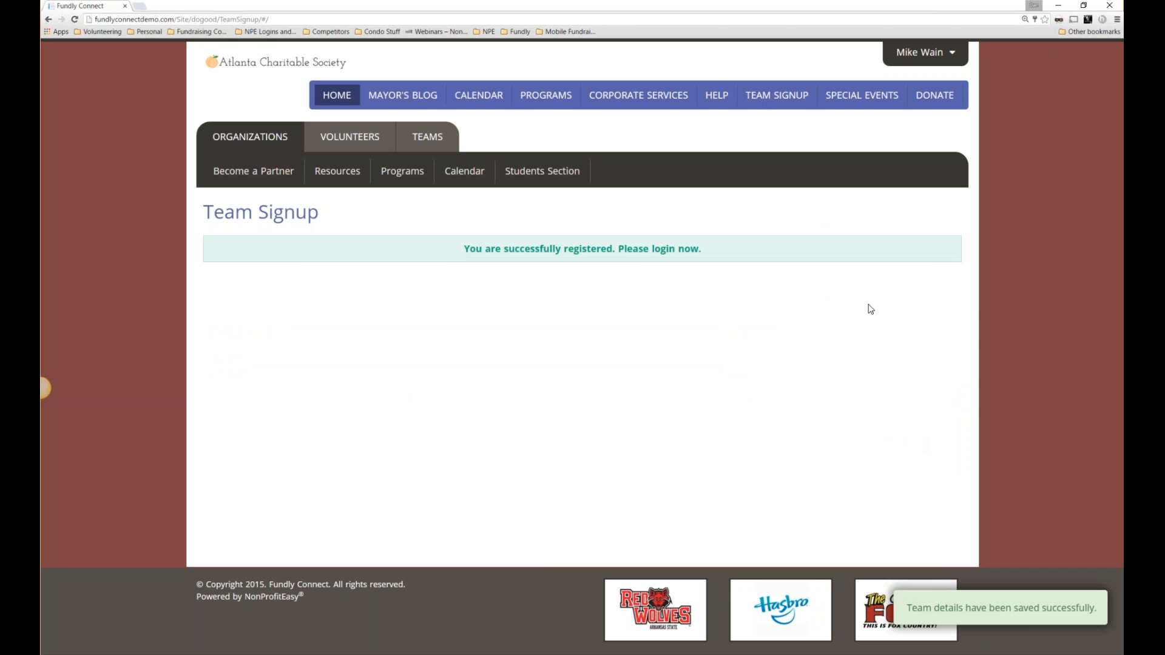
{"action": "left_click", "coordinate": [927, 52]}
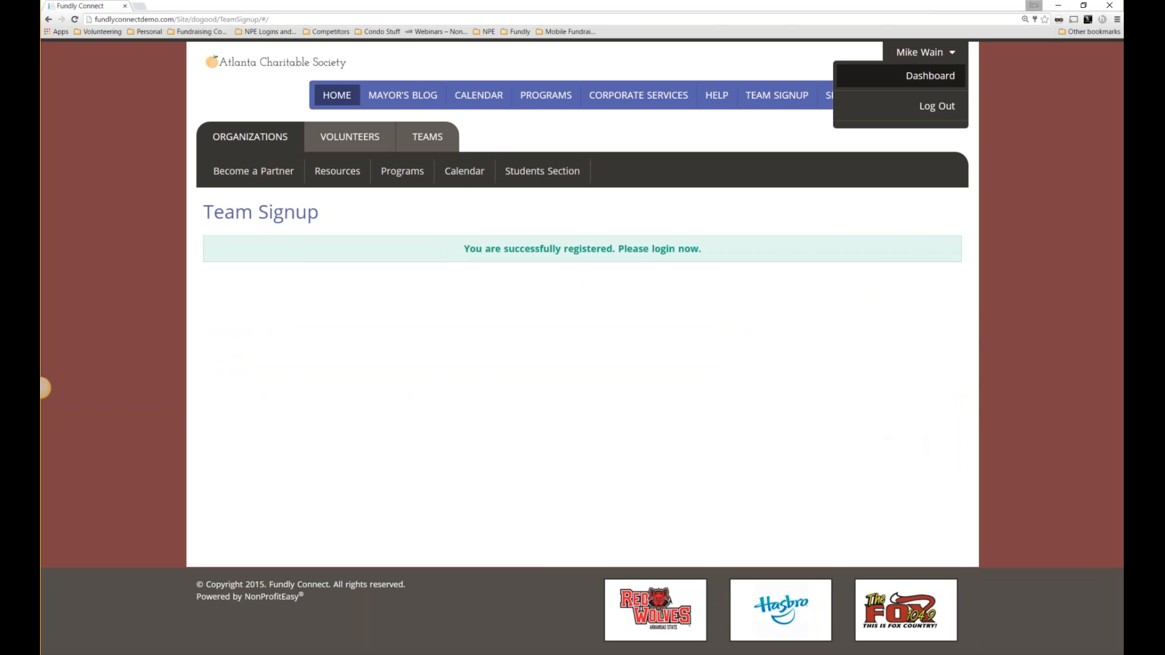
Go to the volunteer dashboard from the account menu.
{"action": "left_click", "coordinate": [929, 76]}
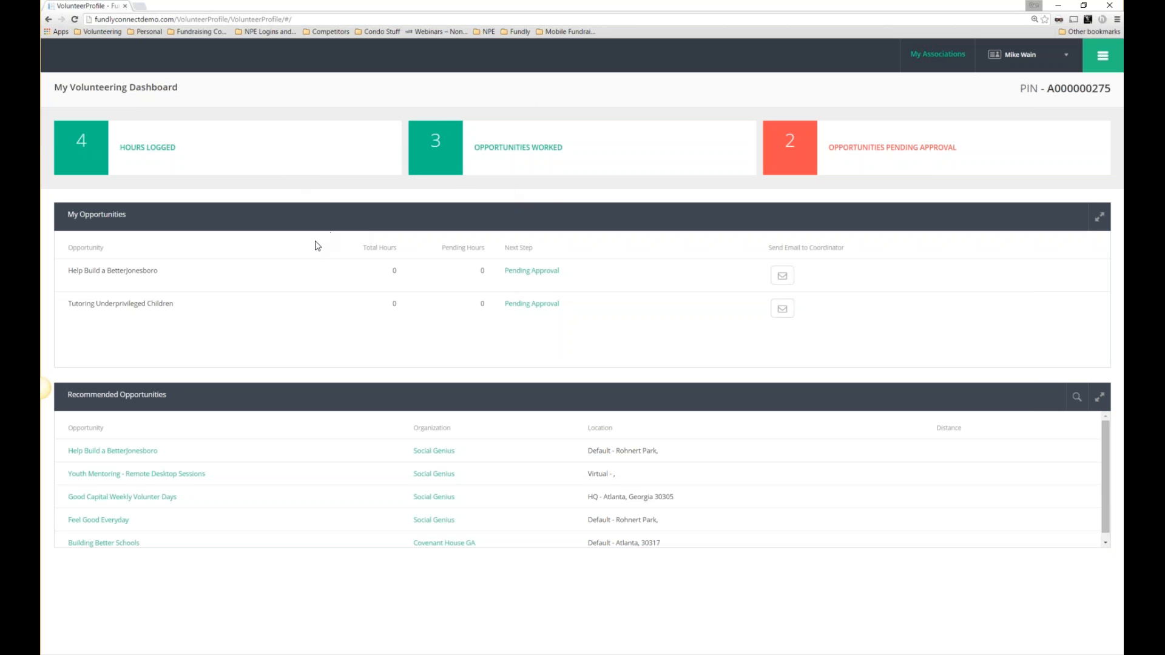
Review the My Opportunities statuses and Recommended Opportunities panels, then reopen the pages menu.
{"action": "left_click", "coordinate": [1093, 69]}
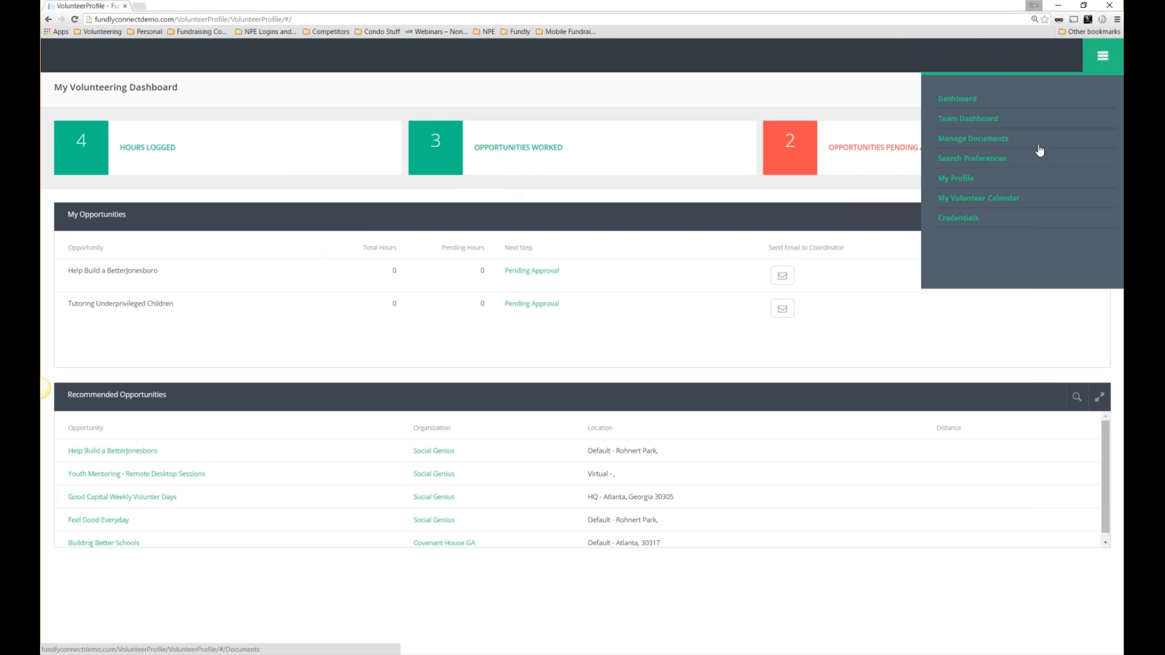
{"action": "left_click", "coordinate": [1102, 63]}
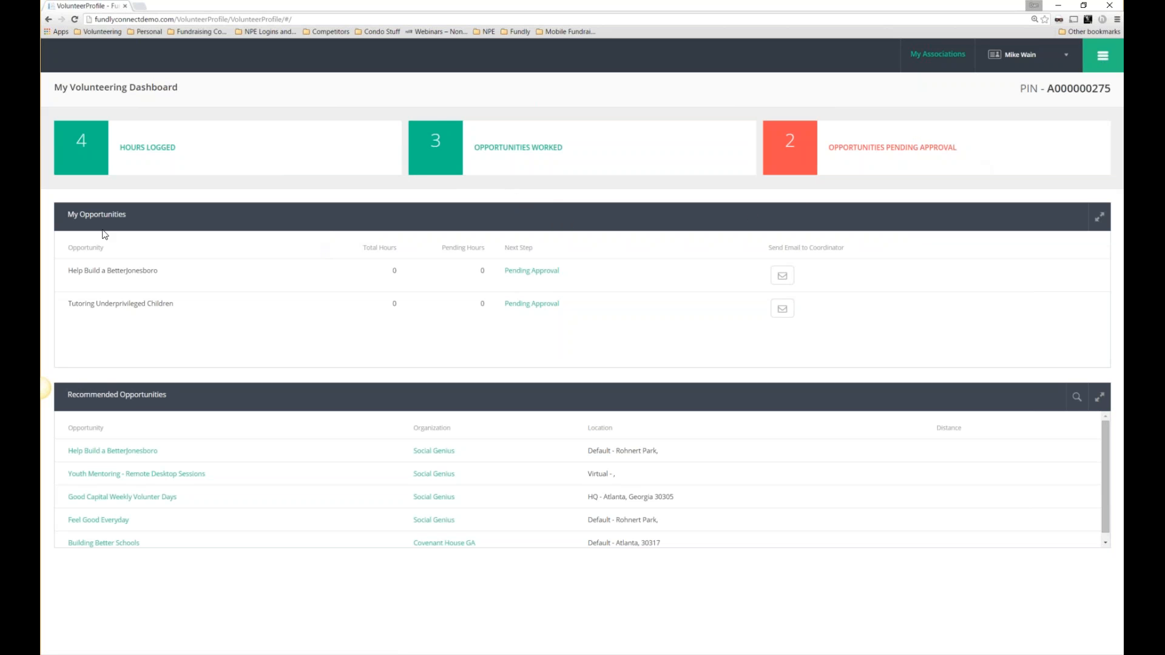
{"action": "left_click_drag", "start_coordinate": [64, 220], "coordinate": [127, 221]}
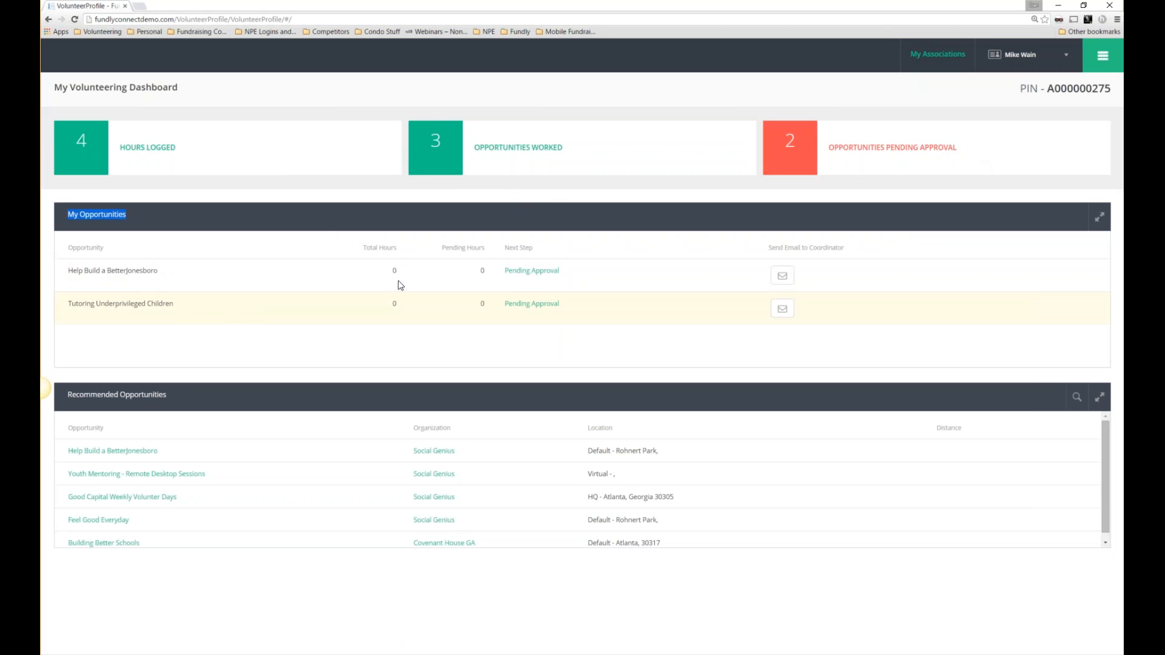
{"action": "left_click_drag", "start_coordinate": [535, 248], "coordinate": [505, 254]}
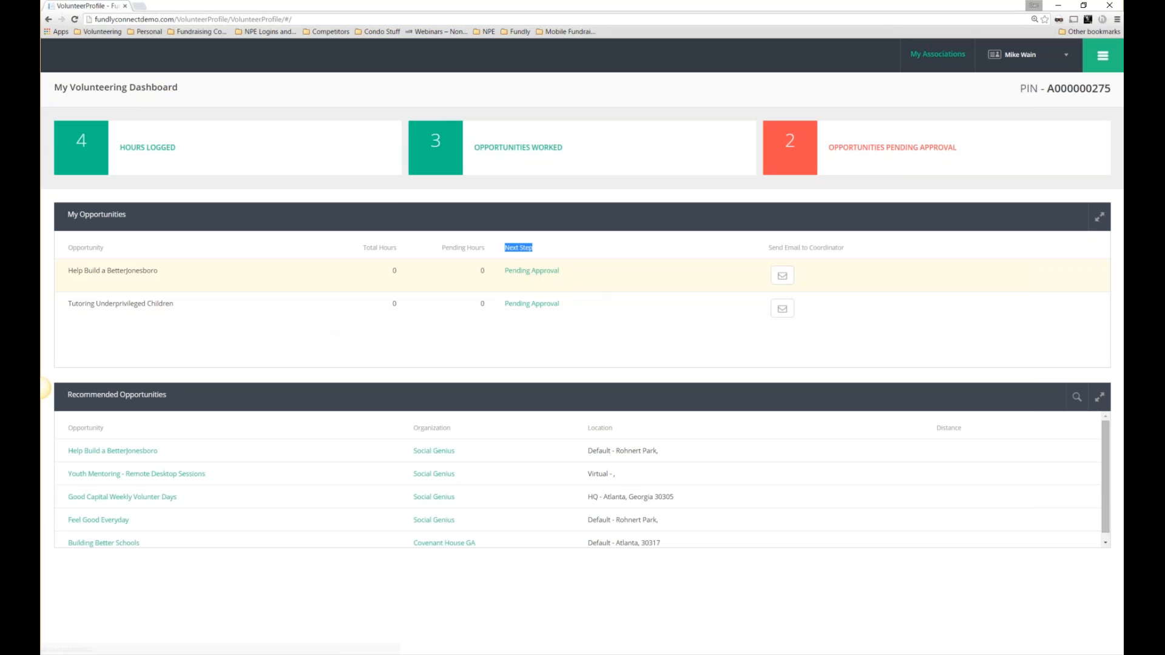
{"action": "left_click_drag", "start_coordinate": [591, 275], "coordinate": [508, 273]}
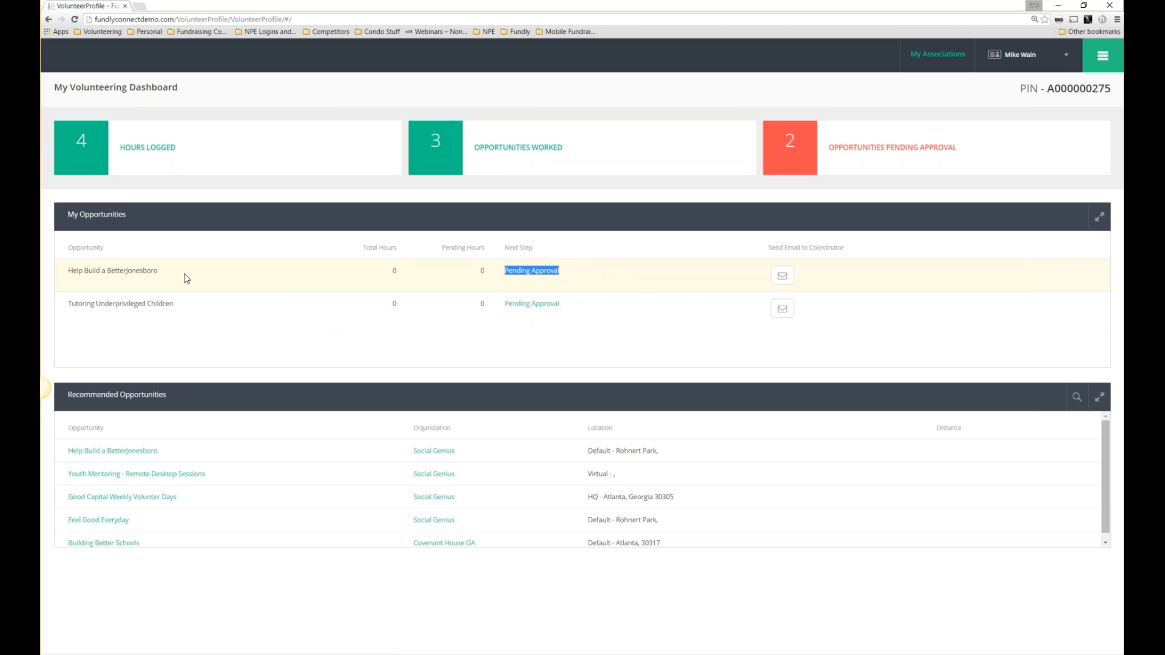
{"action": "left_click_drag", "start_coordinate": [175, 273], "coordinate": [88, 268]}
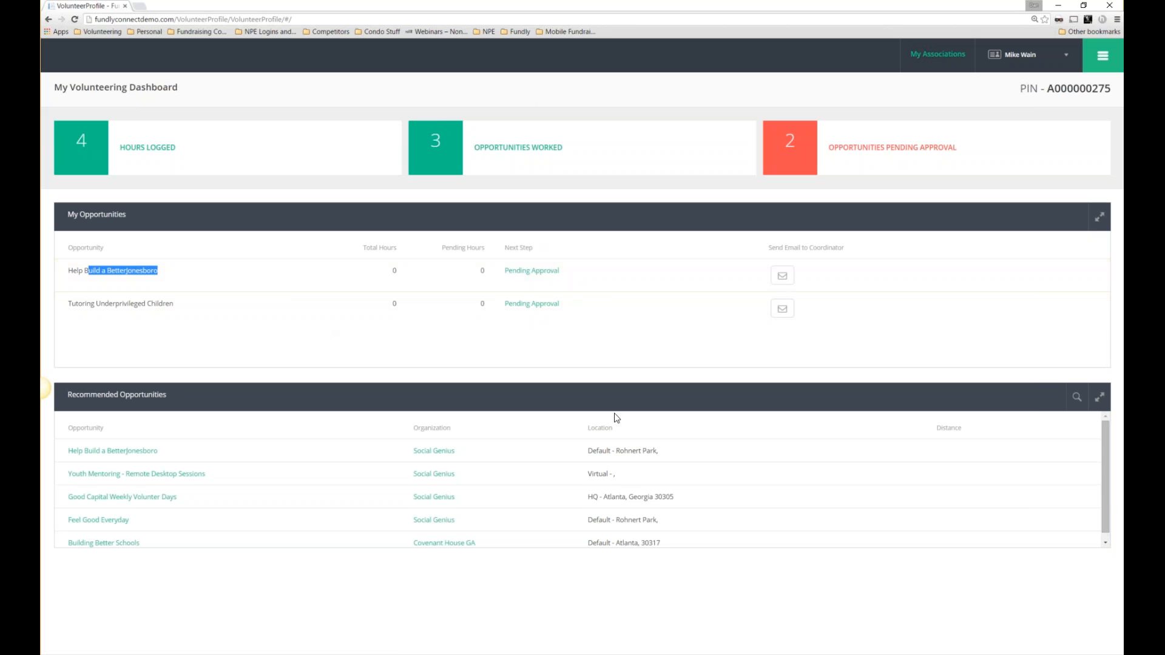
{"action": "scroll", "coordinate": [518, 454], "scroll_direction": "down", "scroll_amount": 1}
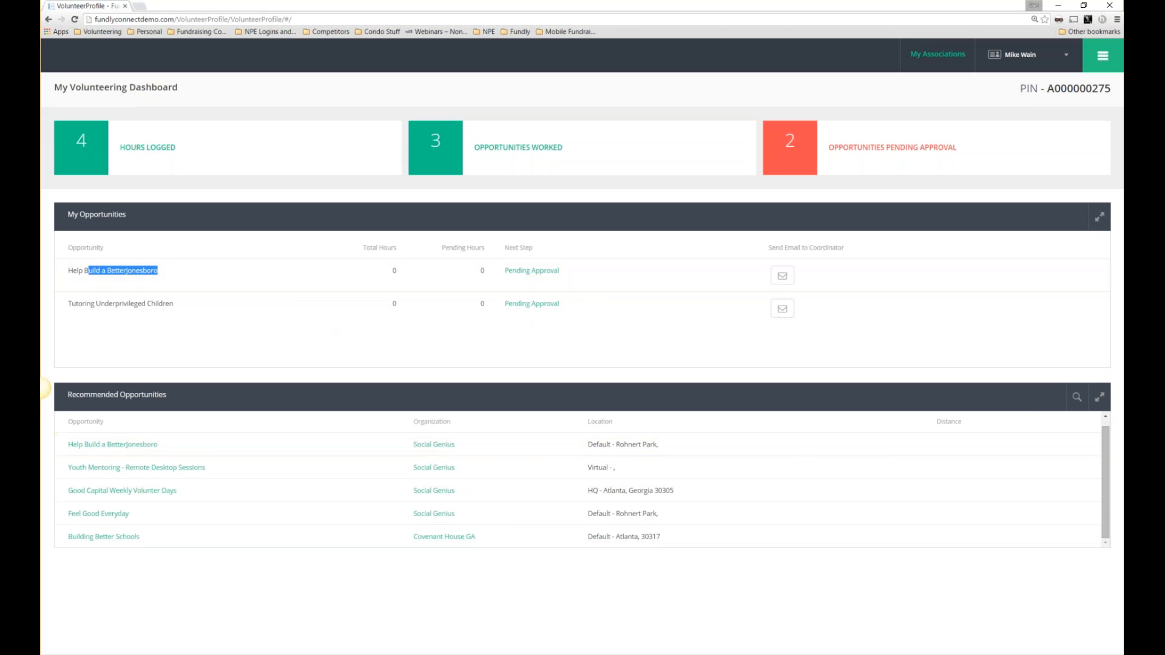
{"action": "left_click_drag", "start_coordinate": [168, 395], "coordinate": [73, 397]}
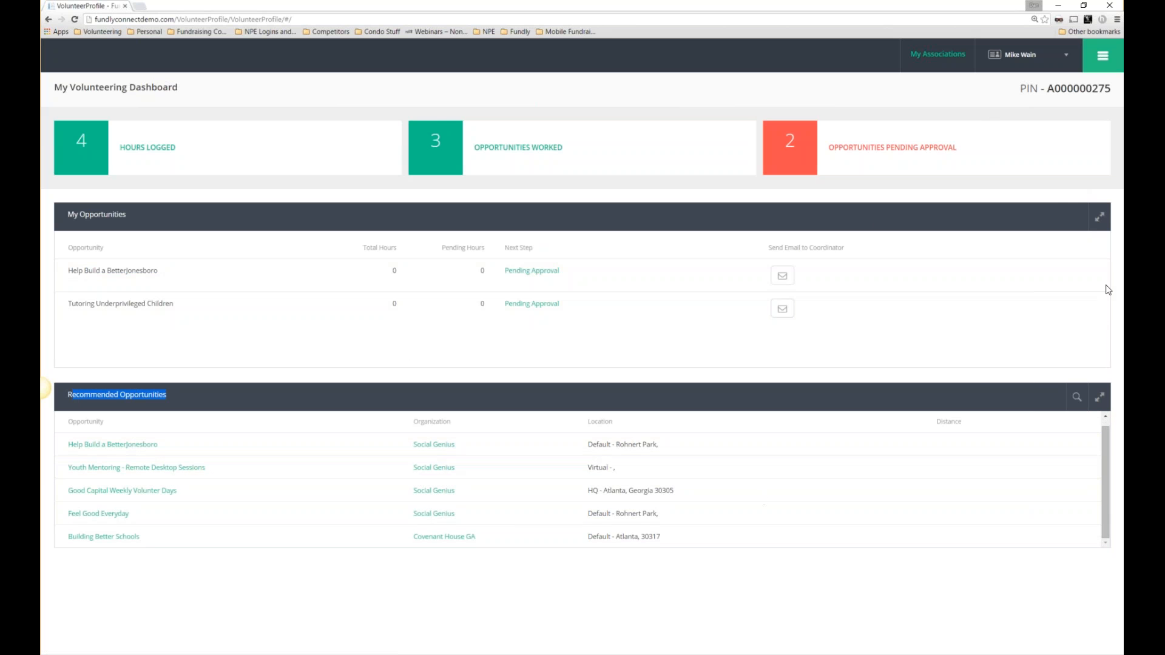
{"action": "left_click", "coordinate": [1107, 69]}
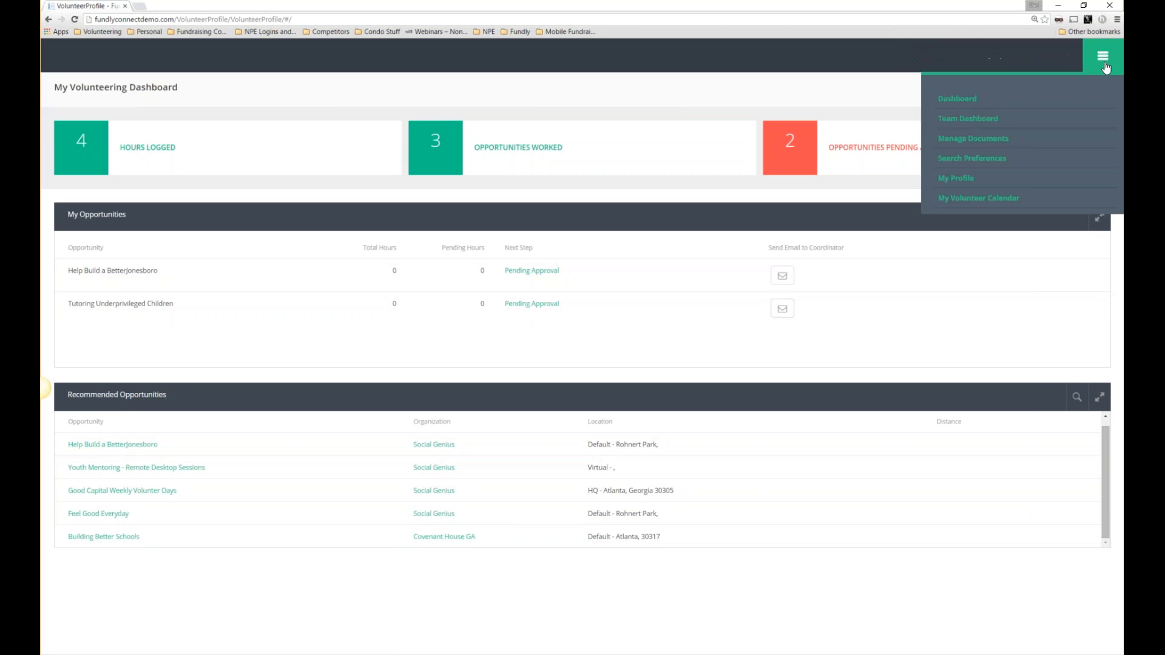
Switch to the Delta CPAs team dashboard, check captain details, and open Manage Members.
{"action": "left_click", "coordinate": [985, 119]}
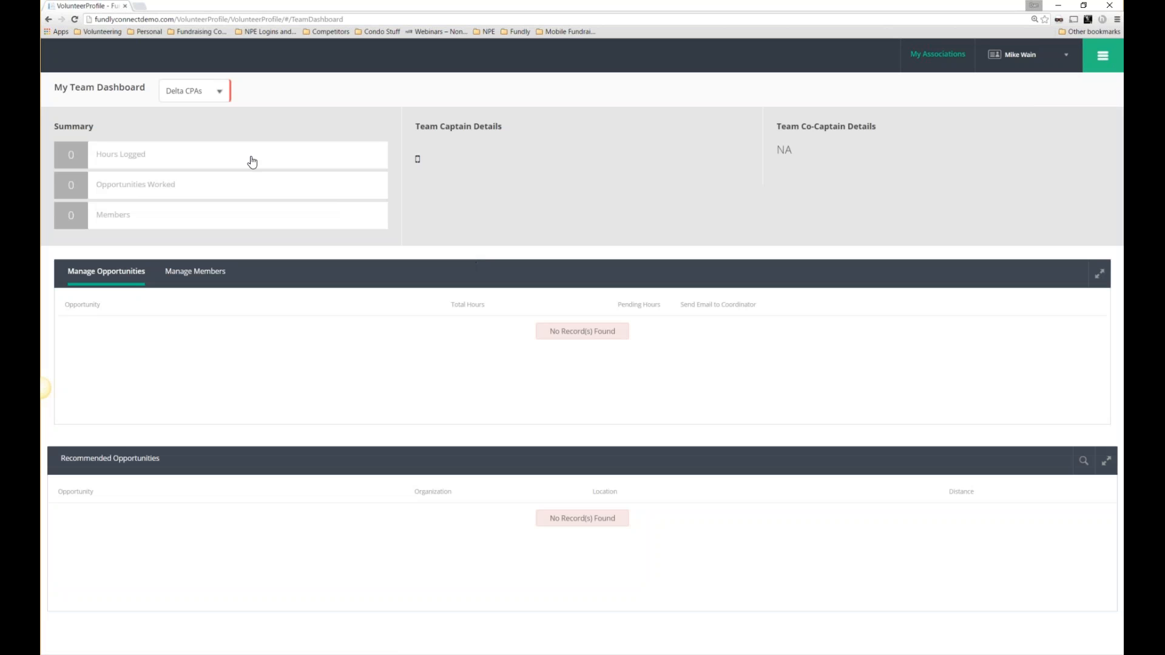
{"action": "left_click", "coordinate": [202, 96]}
{"action": "left_click", "coordinate": [202, 95]}
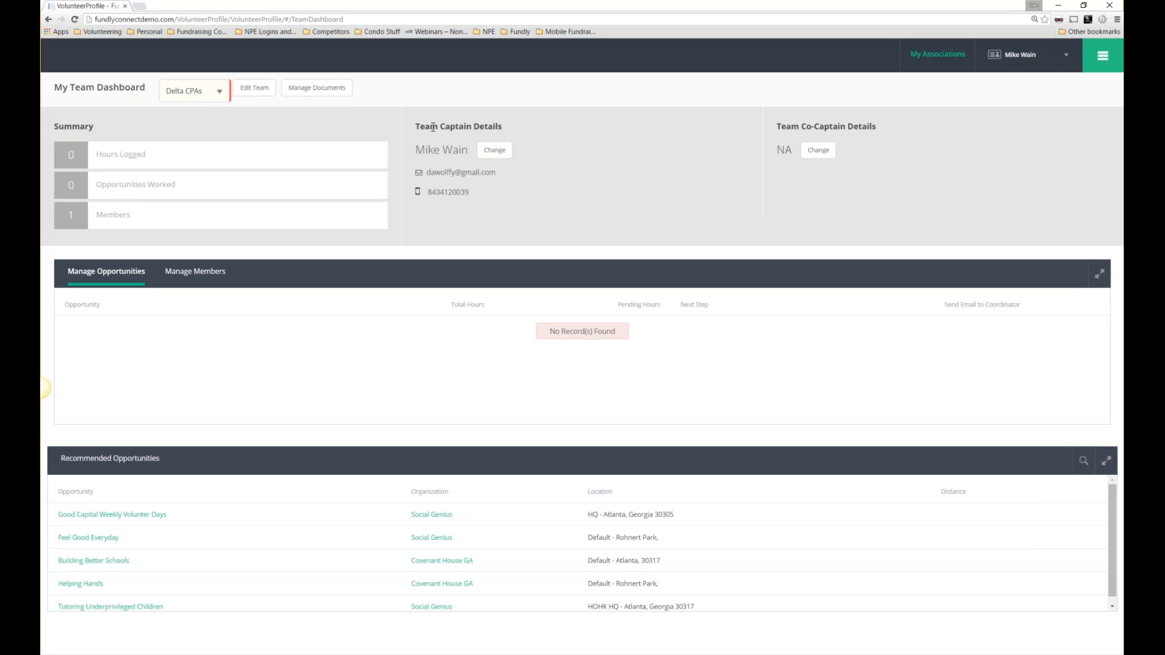
{"action": "left_click_drag", "start_coordinate": [420, 126], "coordinate": [513, 129]}
{"action": "left_click_drag", "start_coordinate": [779, 126], "coordinate": [877, 137]}
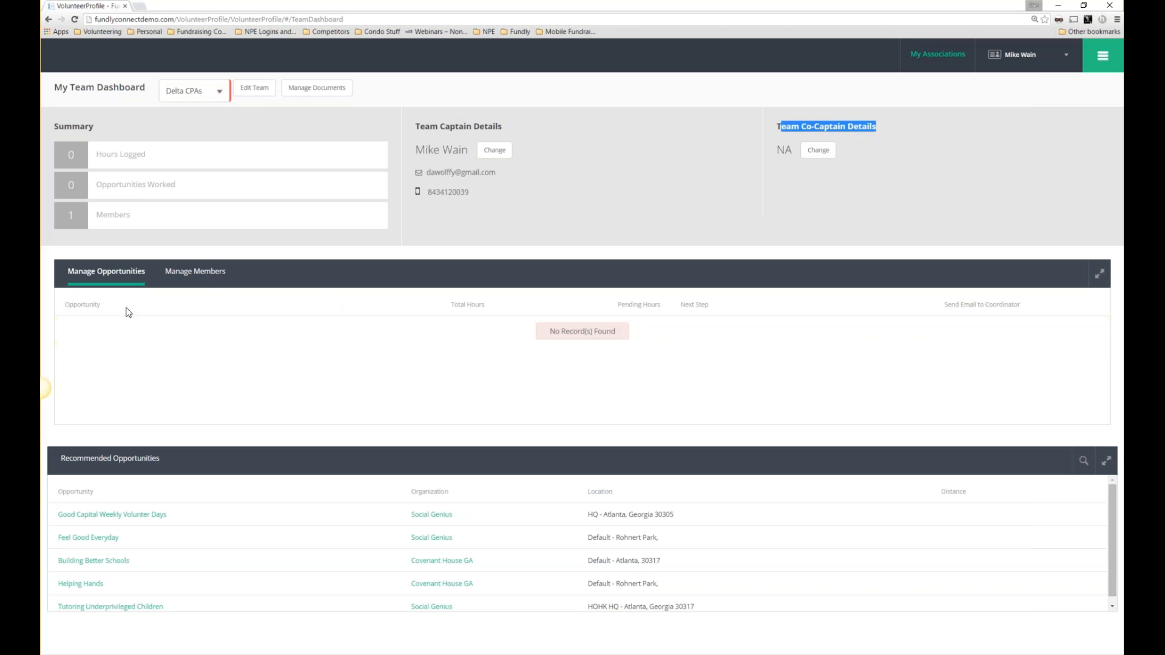
{"action": "left_click", "coordinate": [209, 270]}
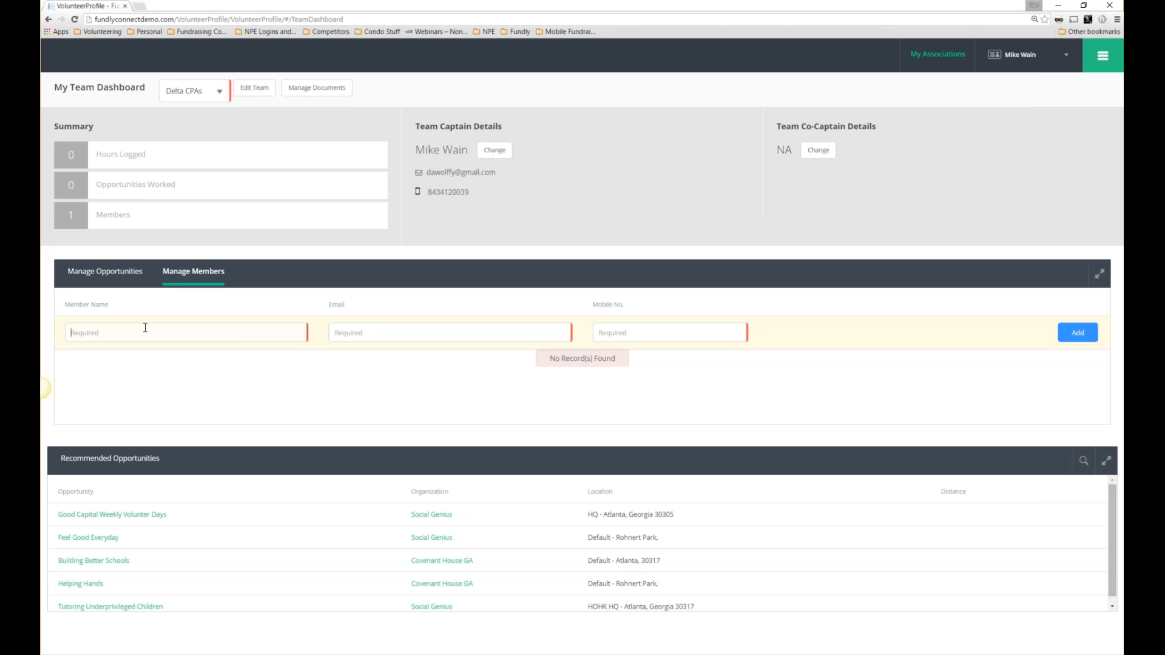
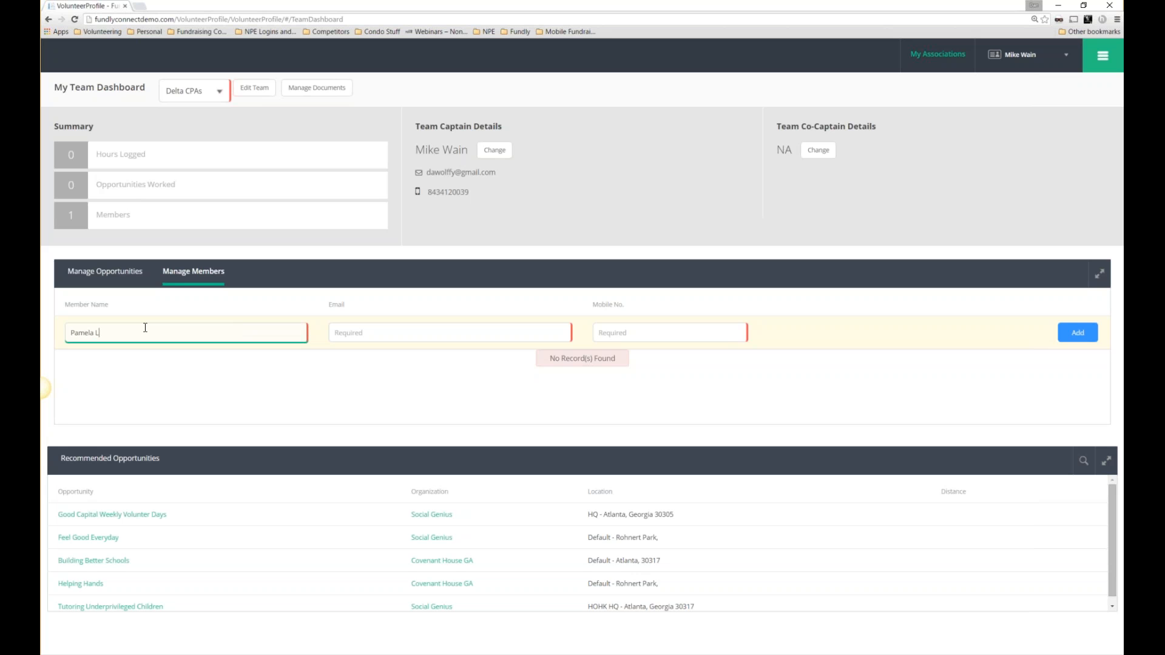
Add a new team member with their full name, e-mail and mobile number.
{"action": "key", "text": "Tab"}
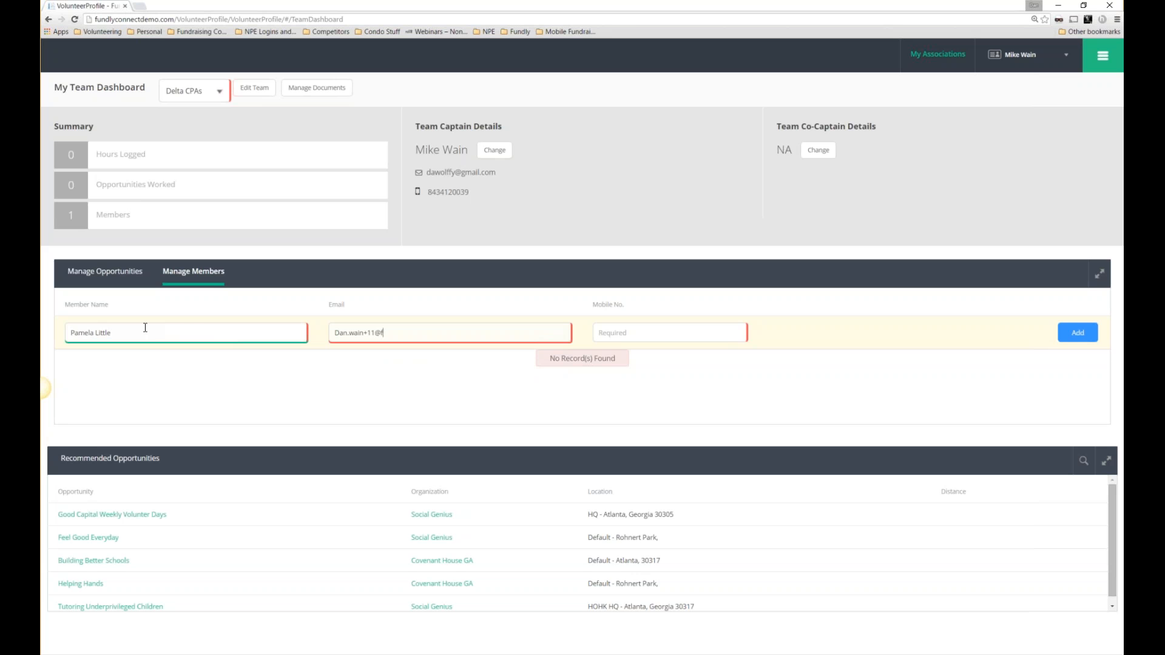
{"action": "left_click", "coordinate": [663, 332]}
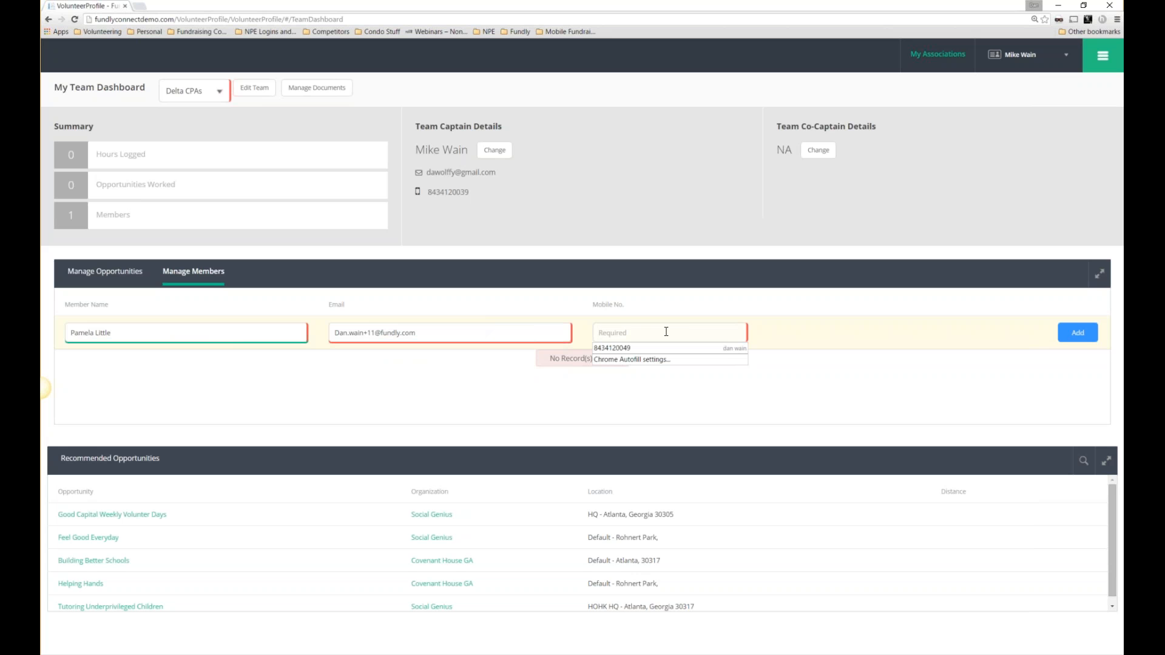
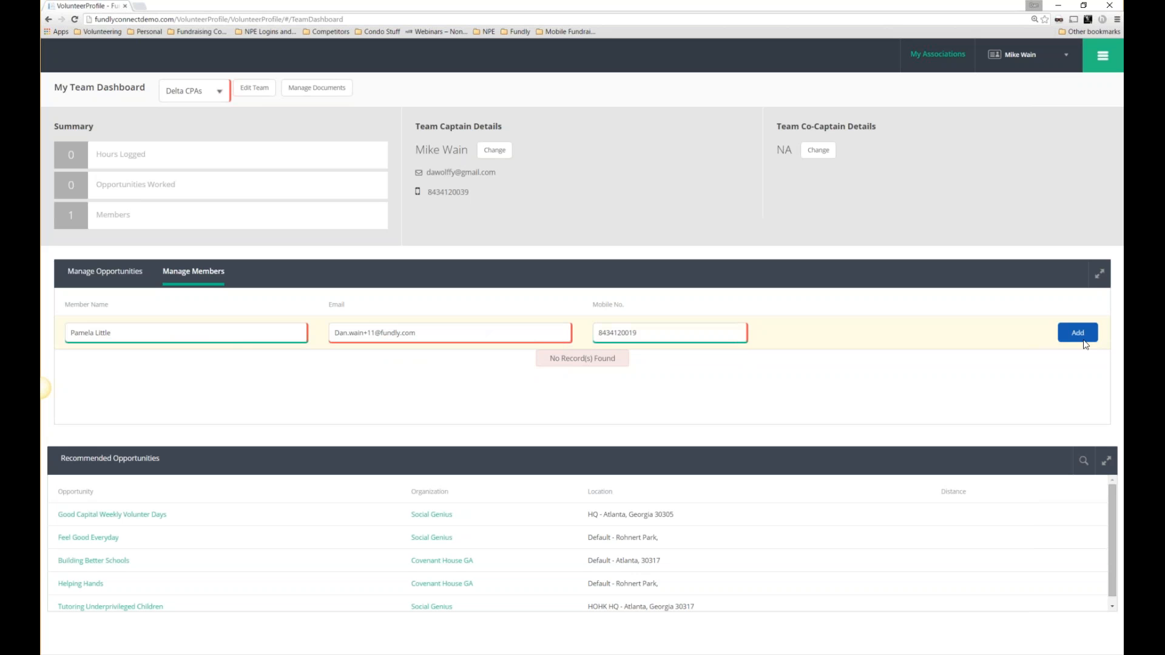
{"action": "left_click", "coordinate": [1077, 337]}
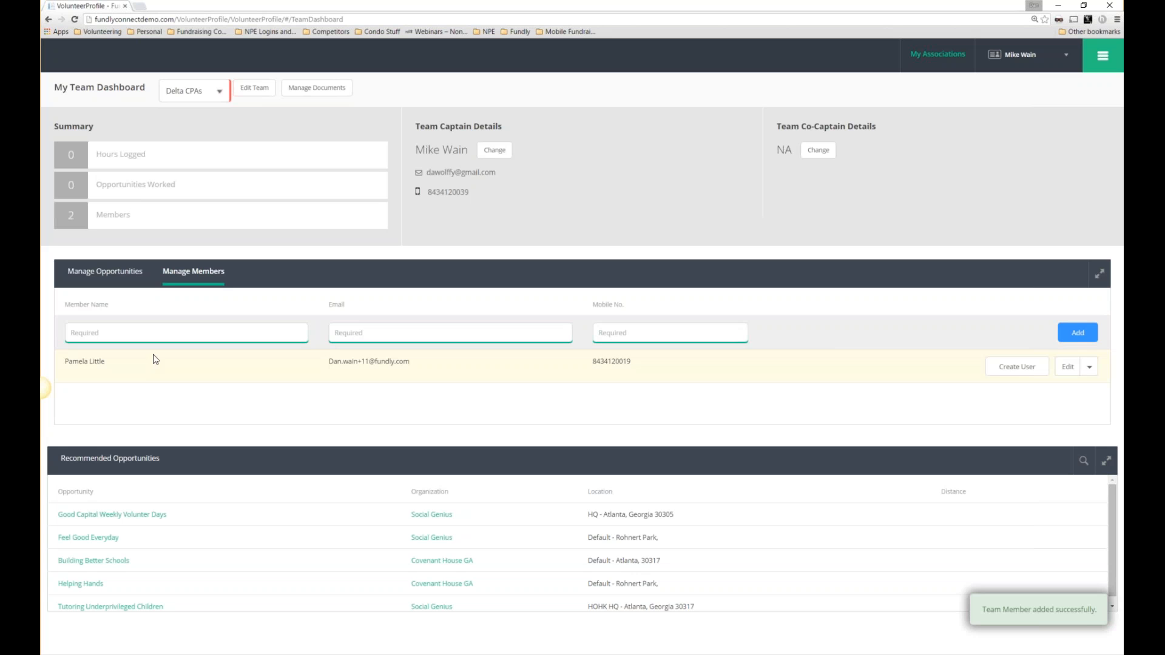
Create a login username for the new member and save it.
{"action": "left_click", "coordinate": [1033, 372]}
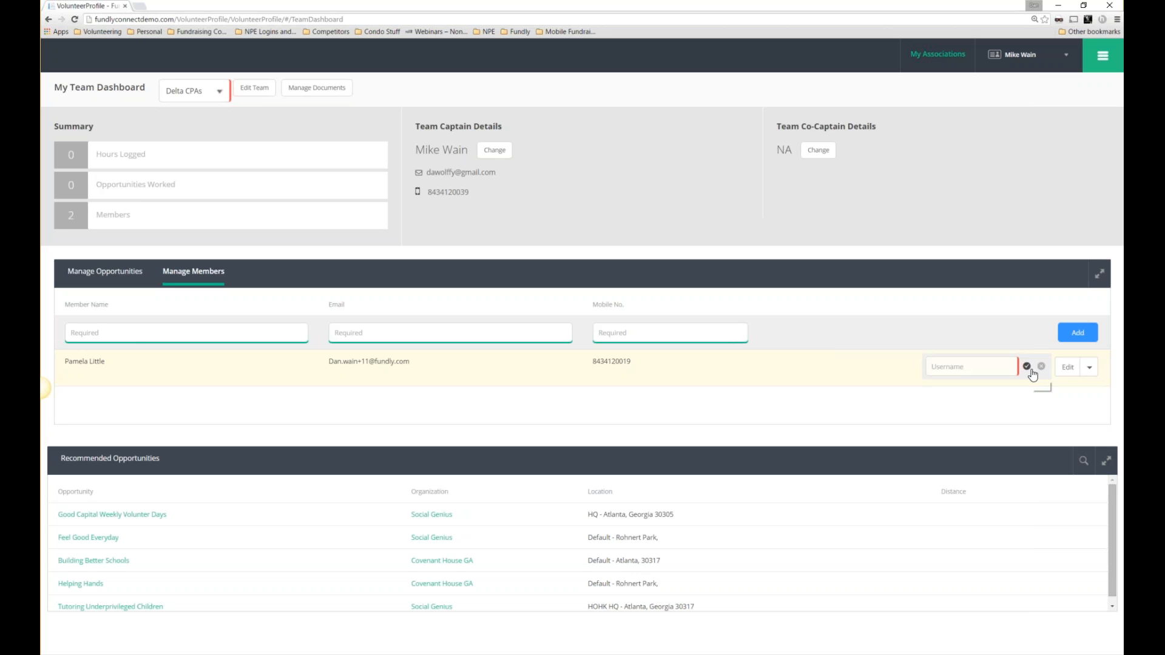
{"action": "left_click", "coordinate": [978, 370]}
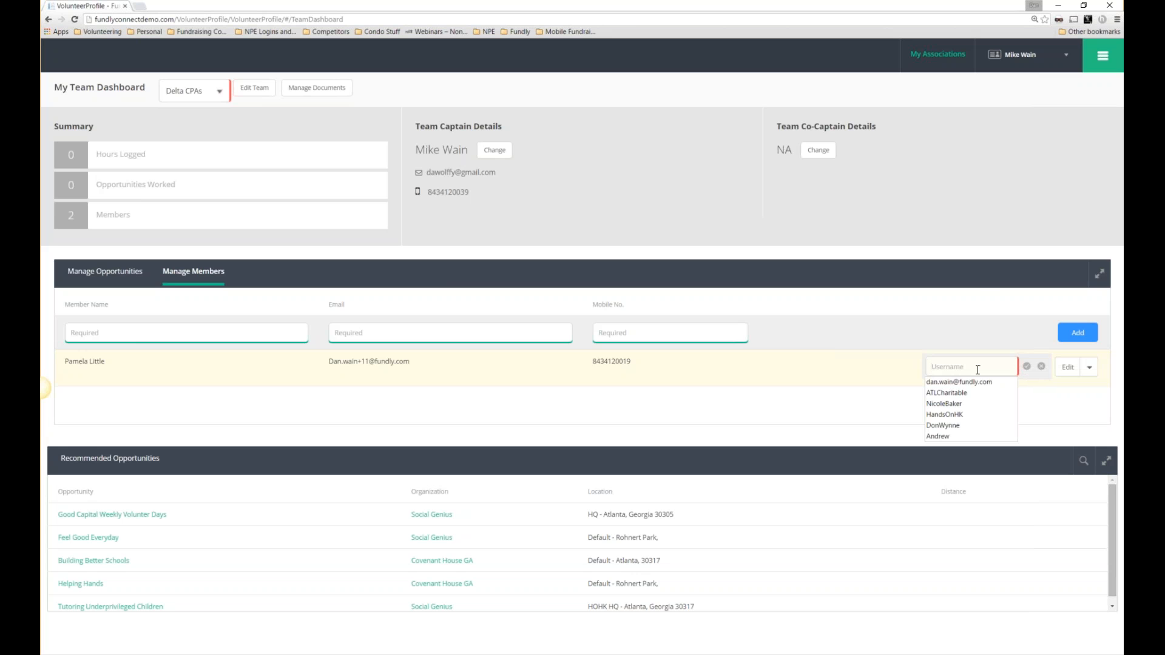
{"action": "left_click", "coordinate": [977, 369]}
{"action": "type", "text": "Pam"}
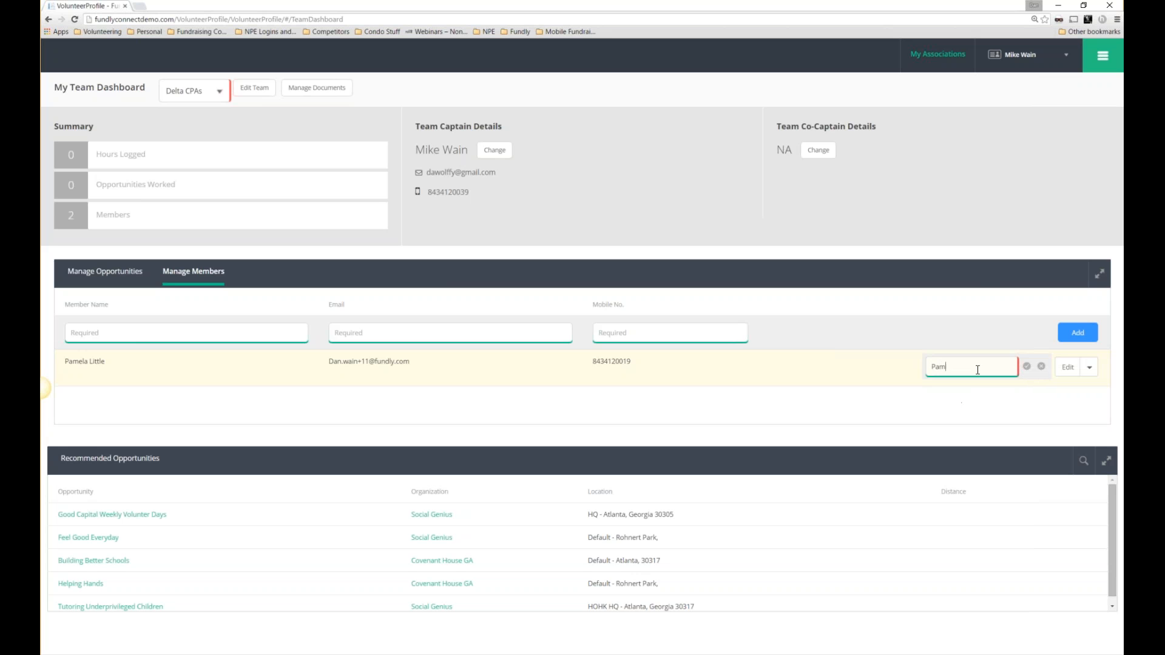
{"action": "left_click", "coordinate": [1027, 367]}
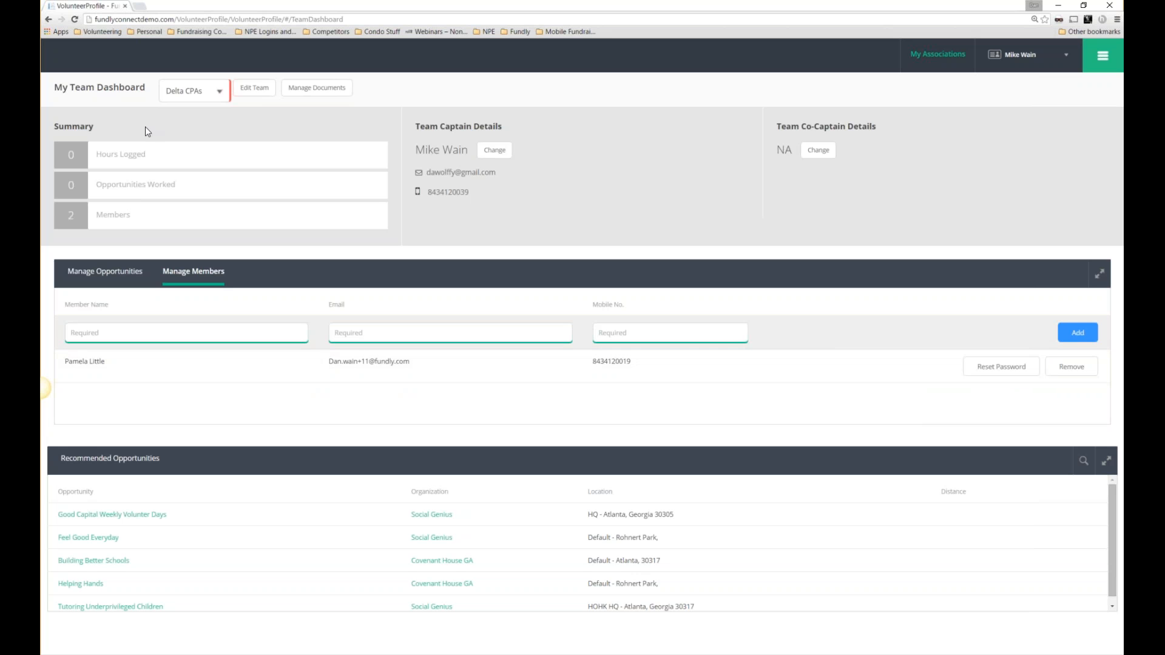
Open the empty Manage Documents page and inspect the new-document form, closing it unsaved.
{"action": "scroll", "coordinate": [373, 505], "scroll_direction": "down", "scroll_amount": 1}
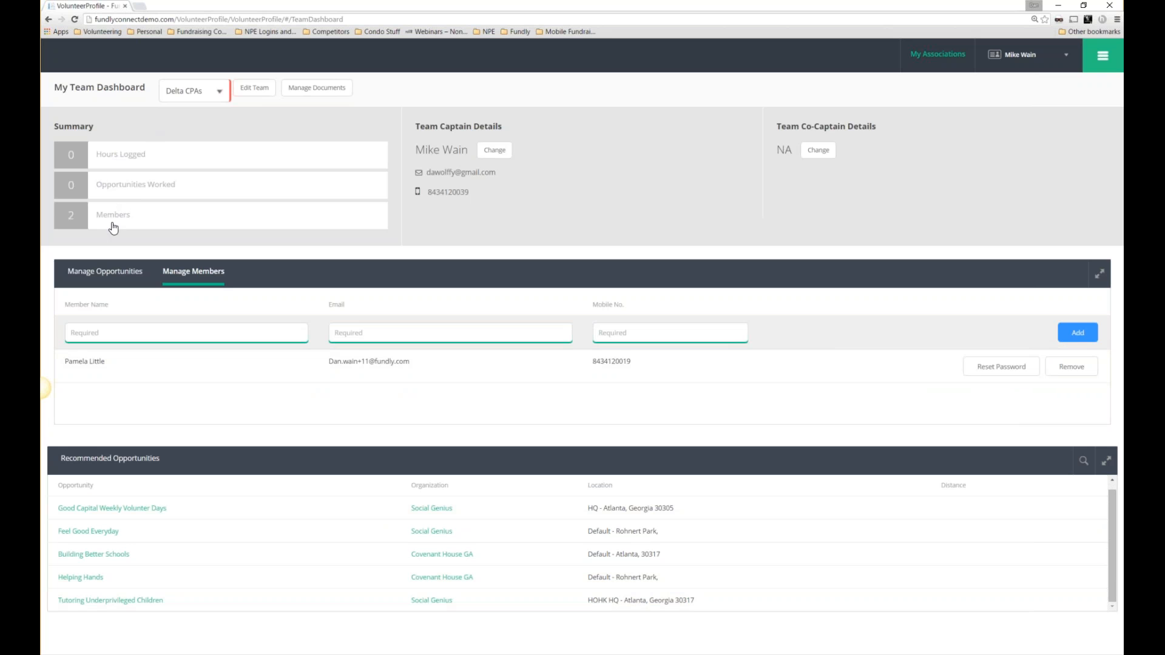
{"action": "left_click", "coordinate": [1098, 58]}
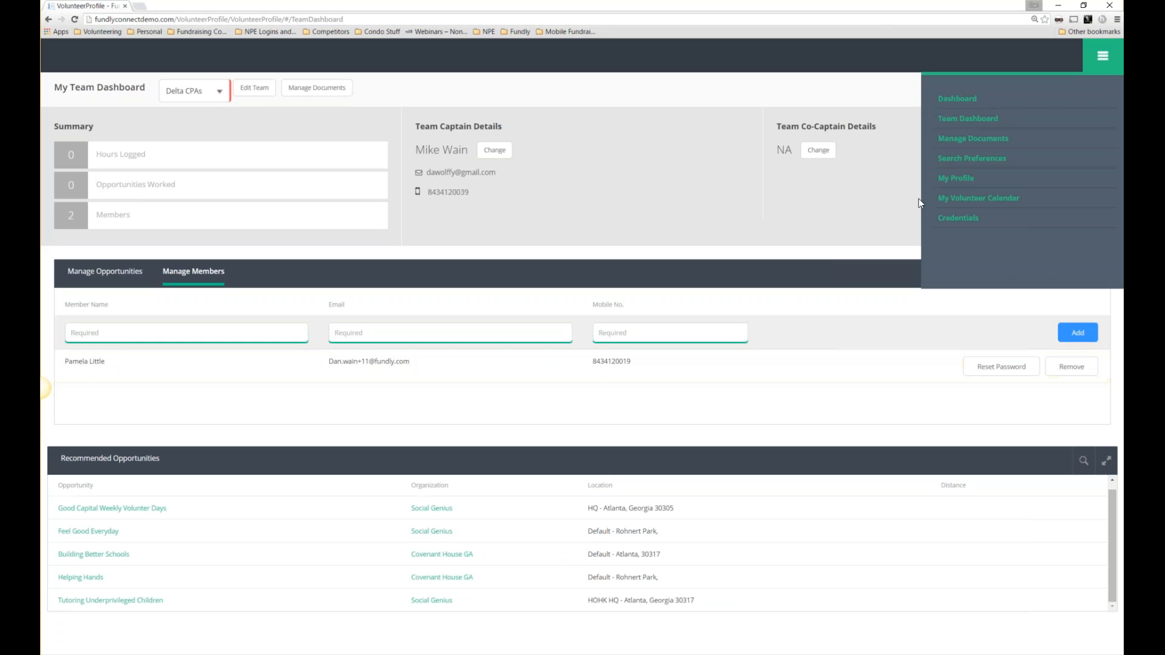
{"action": "left_click", "coordinate": [974, 144]}
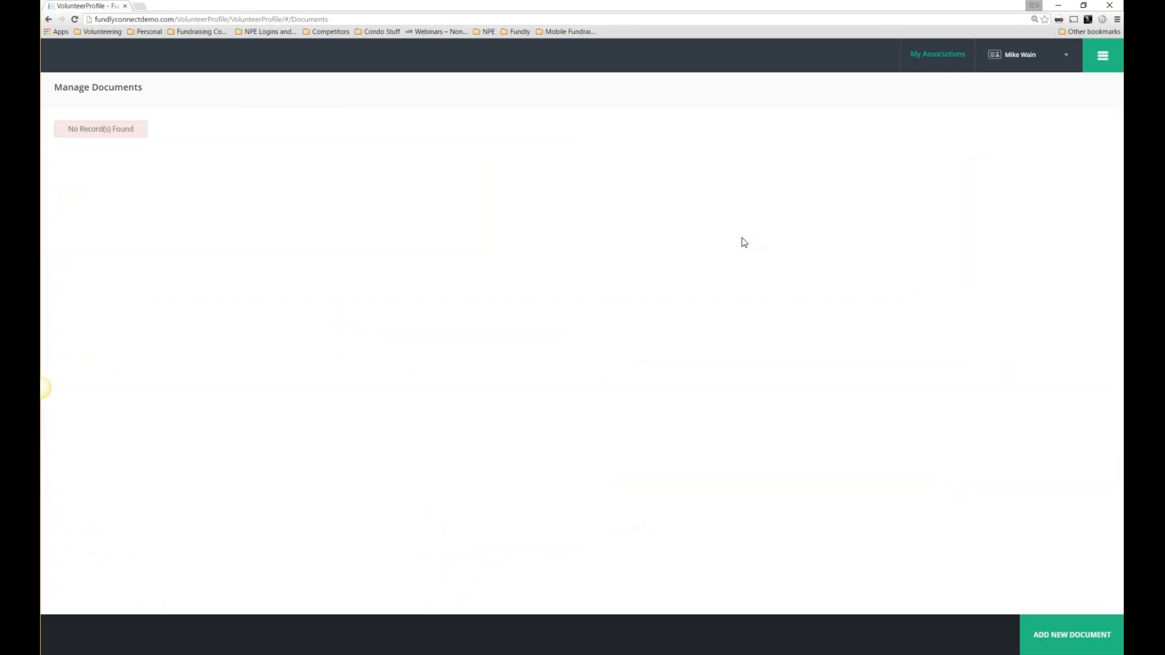
{"action": "left_click", "coordinate": [1053, 634]}
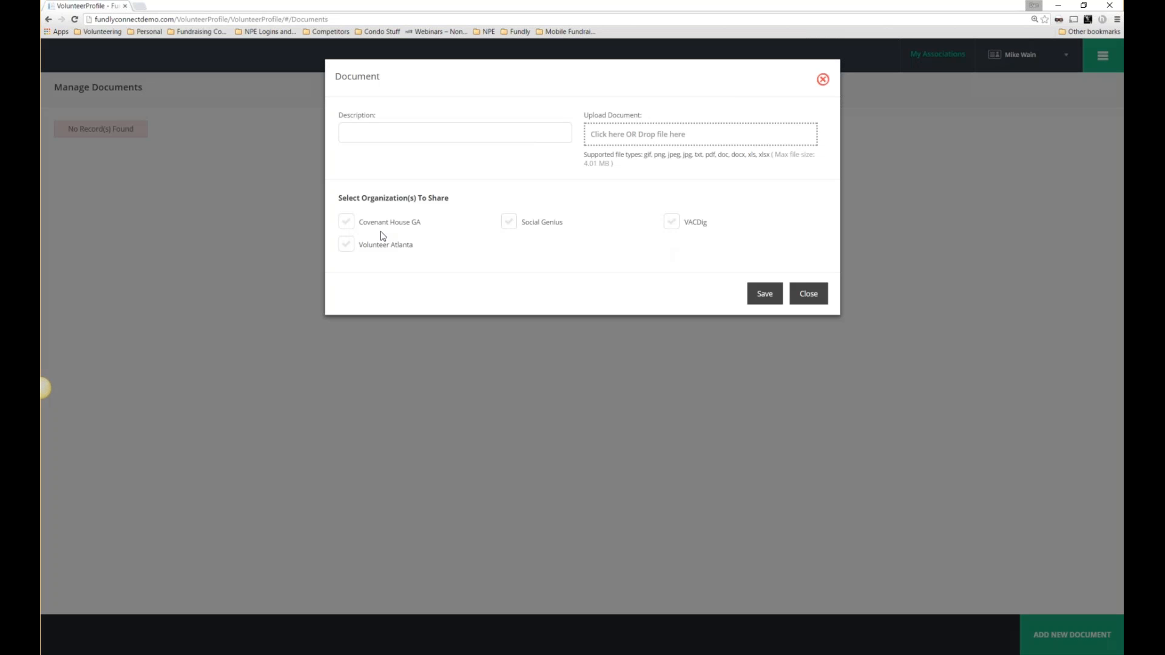
{"action": "left_click_drag", "start_coordinate": [452, 203], "coordinate": [392, 213]}
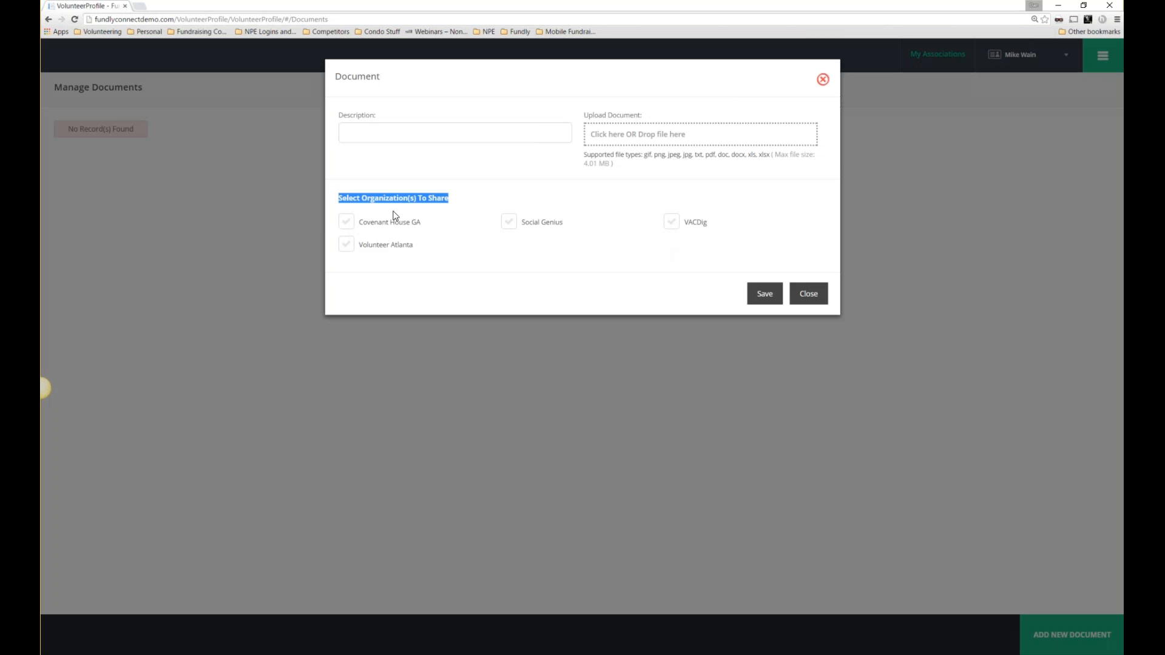
{"action": "left_click", "coordinate": [824, 82]}
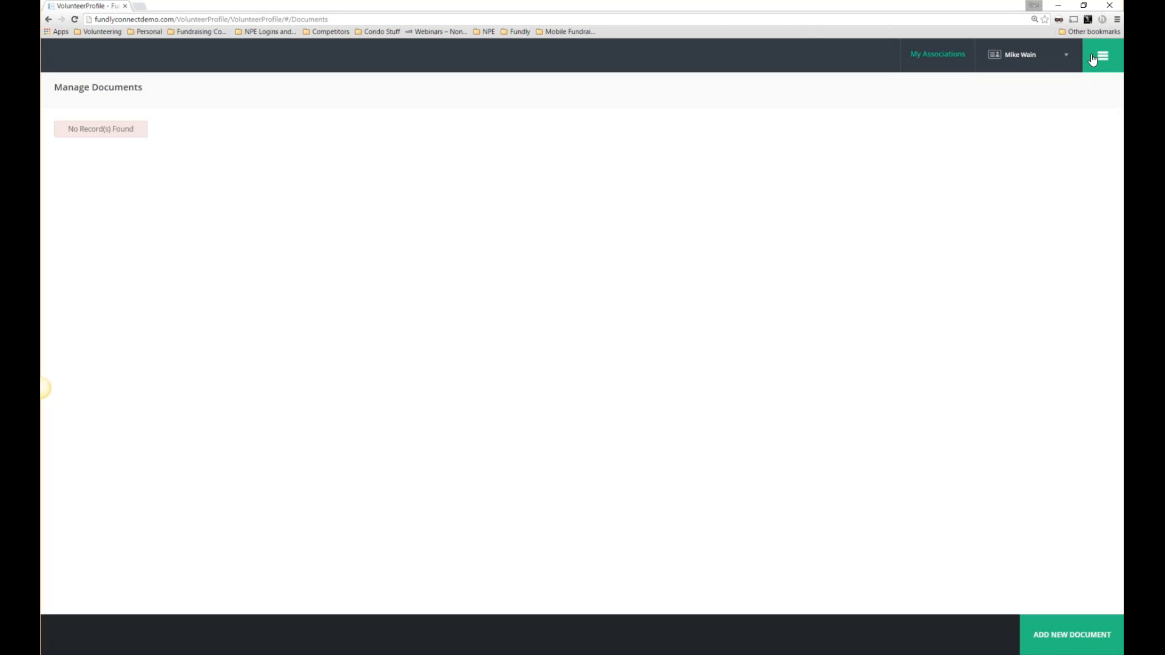
{"action": "left_click", "coordinate": [1093, 59]}
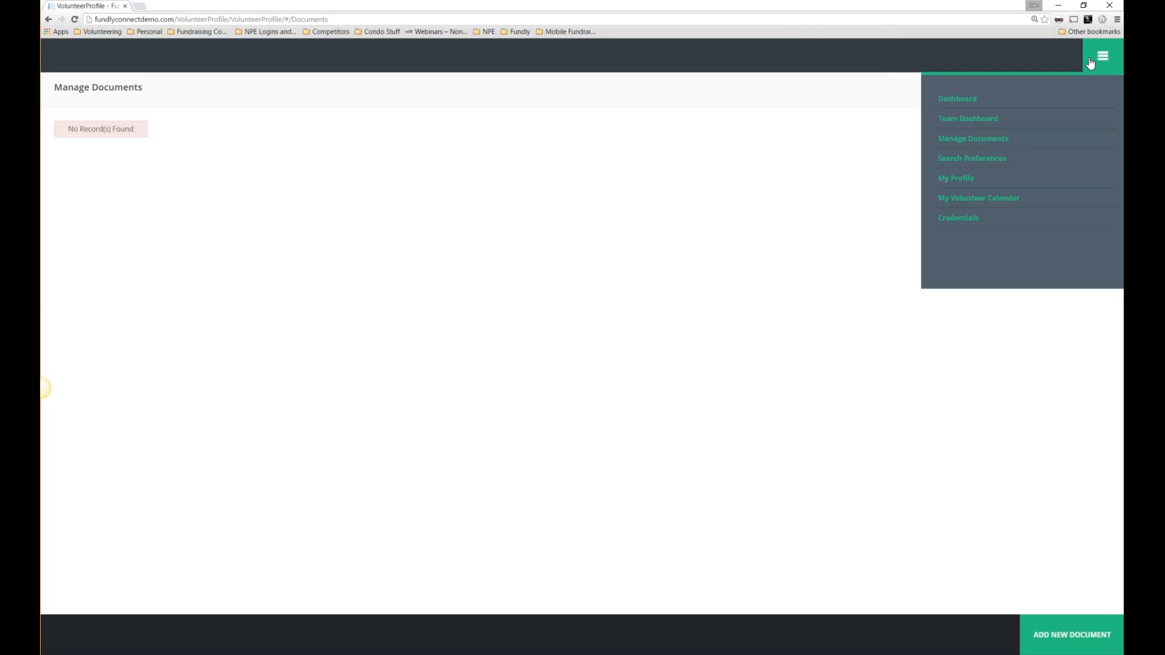
Open Search Preferences and browse the Activity Type options.
{"action": "left_click", "coordinate": [943, 162]}
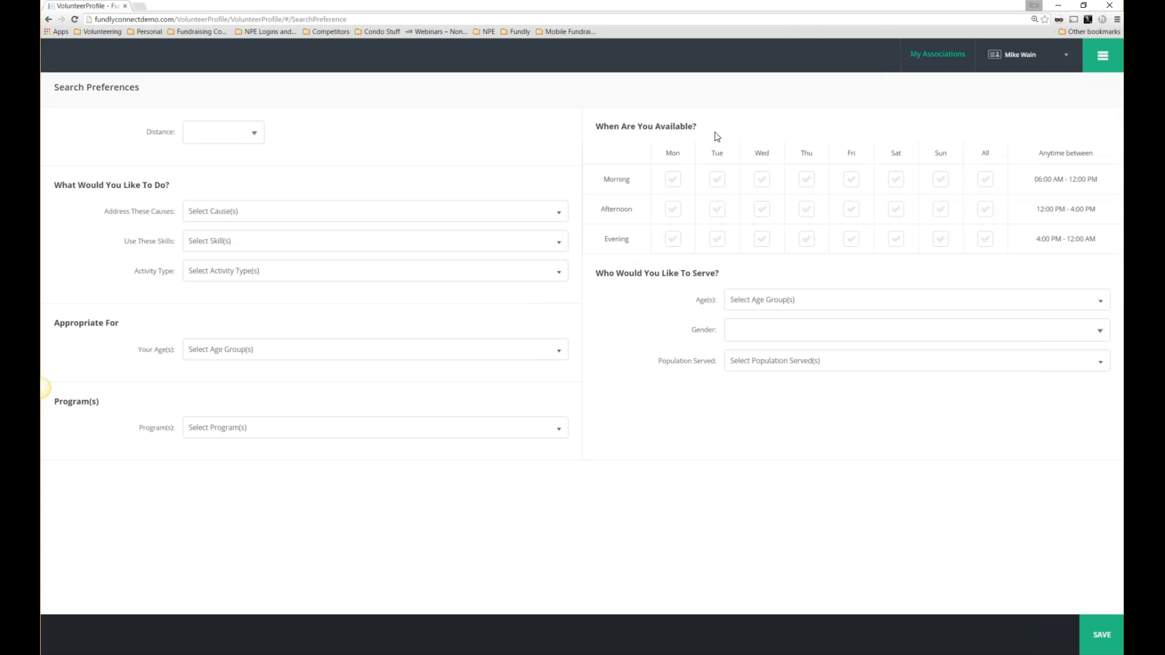
{"action": "left_click_drag", "start_coordinate": [585, 136], "coordinate": [698, 128]}
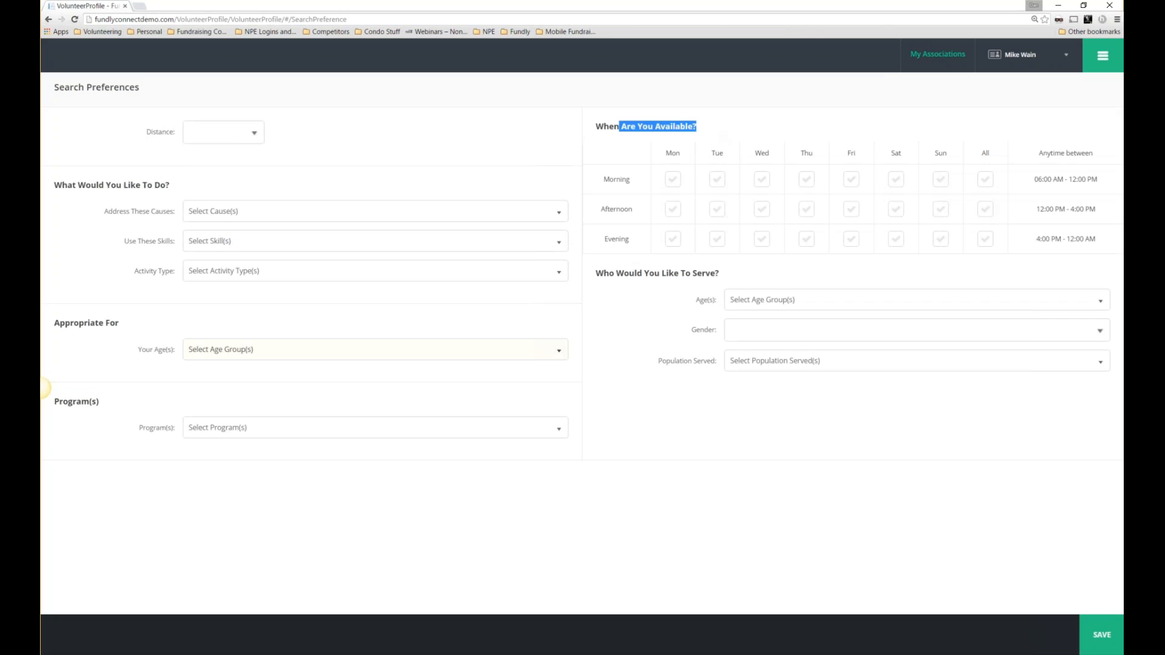
{"action": "left_click", "coordinate": [1101, 65]}
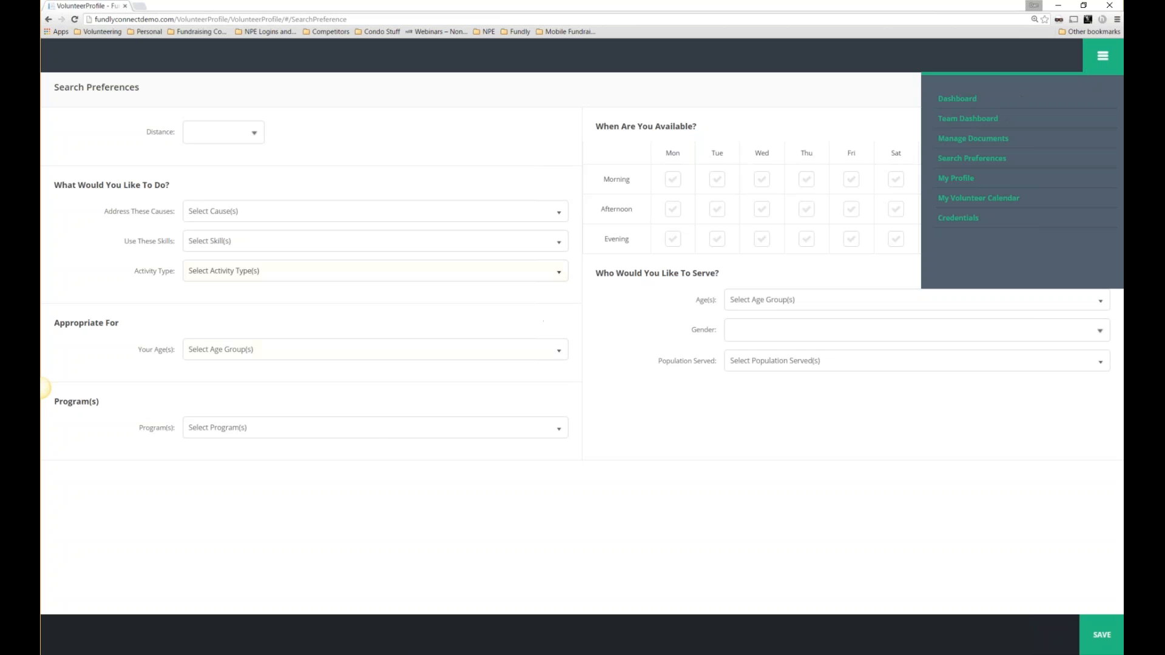
{"action": "left_click", "coordinate": [534, 271]}
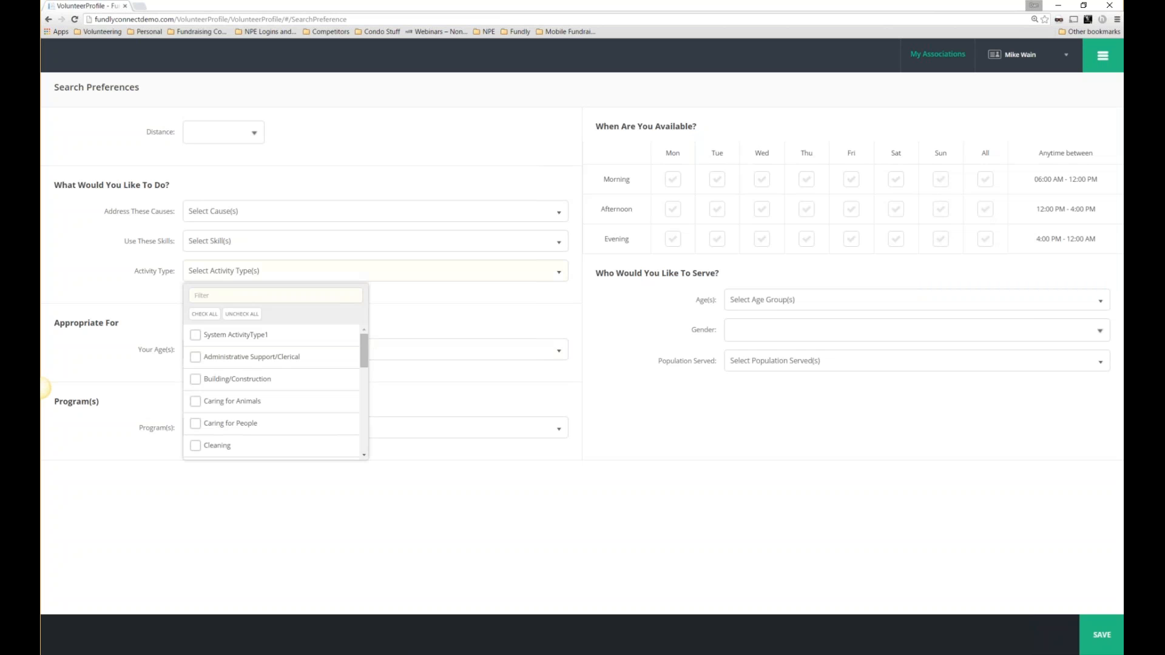
{"action": "scroll", "coordinate": [356, 410], "scroll_direction": "down", "scroll_amount": 3}
{"action": "scroll", "coordinate": [353, 430], "scroll_direction": "up", "scroll_amount": 6}
Browse the Skills, Causes and Distance dropdowns, closing each without choosing anything.
{"action": "left_click", "coordinate": [277, 247]}
{"action": "left_click_drag", "start_coordinate": [366, 317], "coordinate": [367, 392]}
{"action": "left_click", "coordinate": [472, 310]}
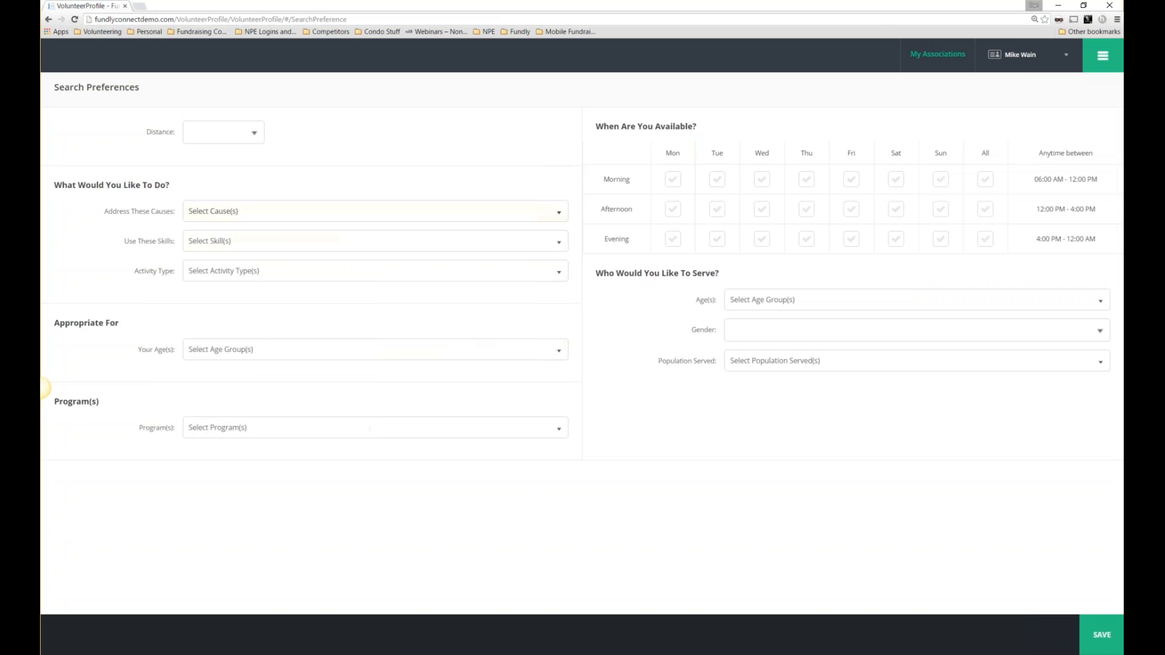
{"action": "left_click", "coordinate": [317, 213]}
{"action": "left_click", "coordinate": [318, 213]}
{"action": "left_click", "coordinate": [251, 136]}
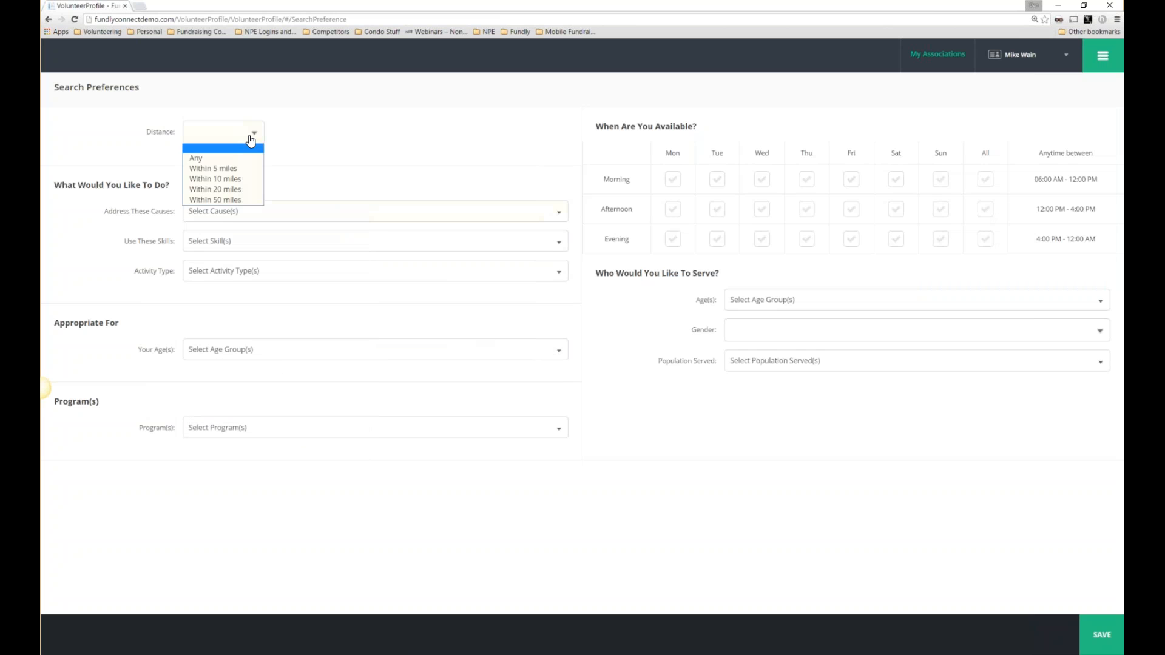
{"action": "left_click", "coordinate": [388, 170]}
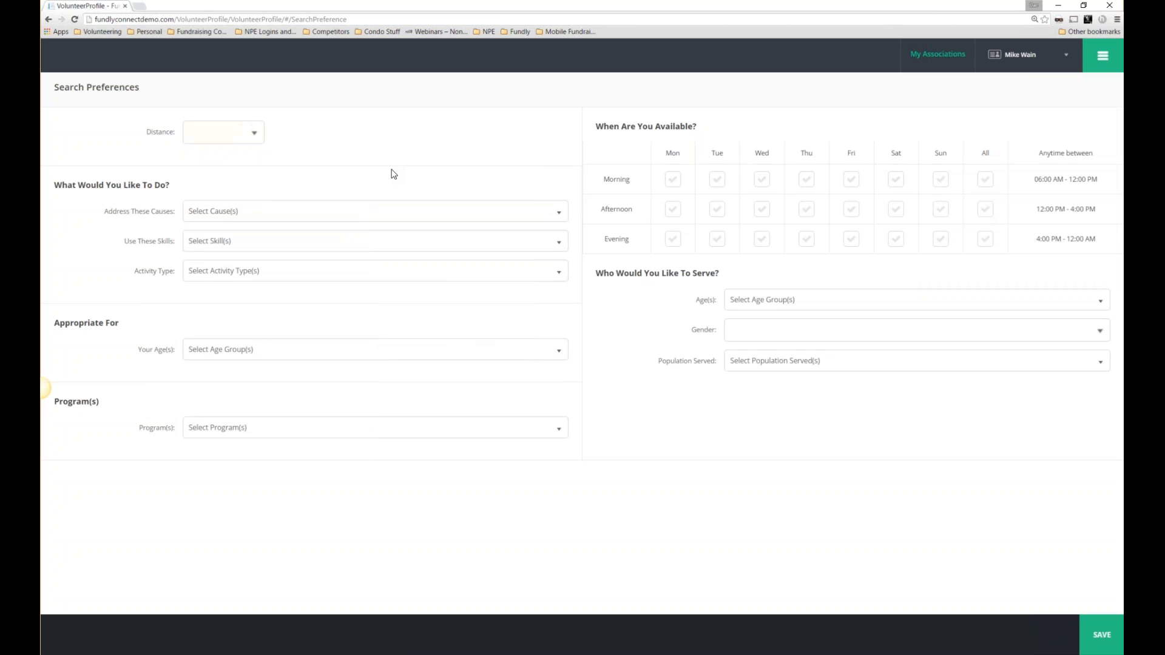
On My Profile, enable Send Email and Send Text, then save and continue to Emergency Contact.
{"action": "left_click", "coordinate": [1105, 64]}
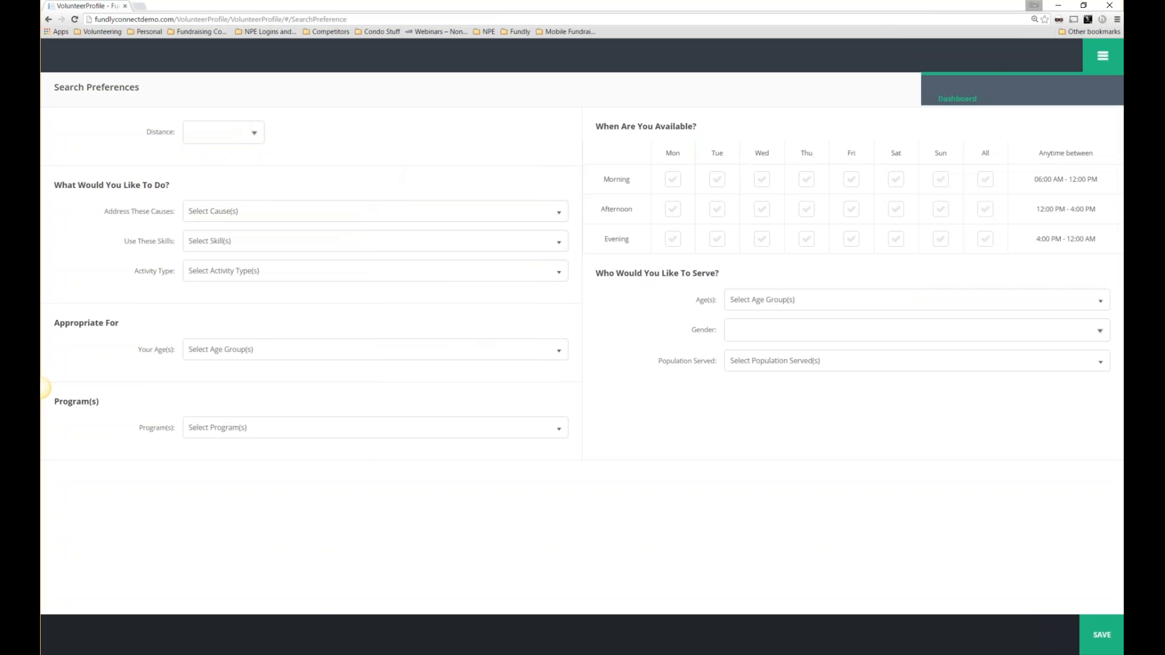
{"action": "left_click", "coordinate": [966, 180]}
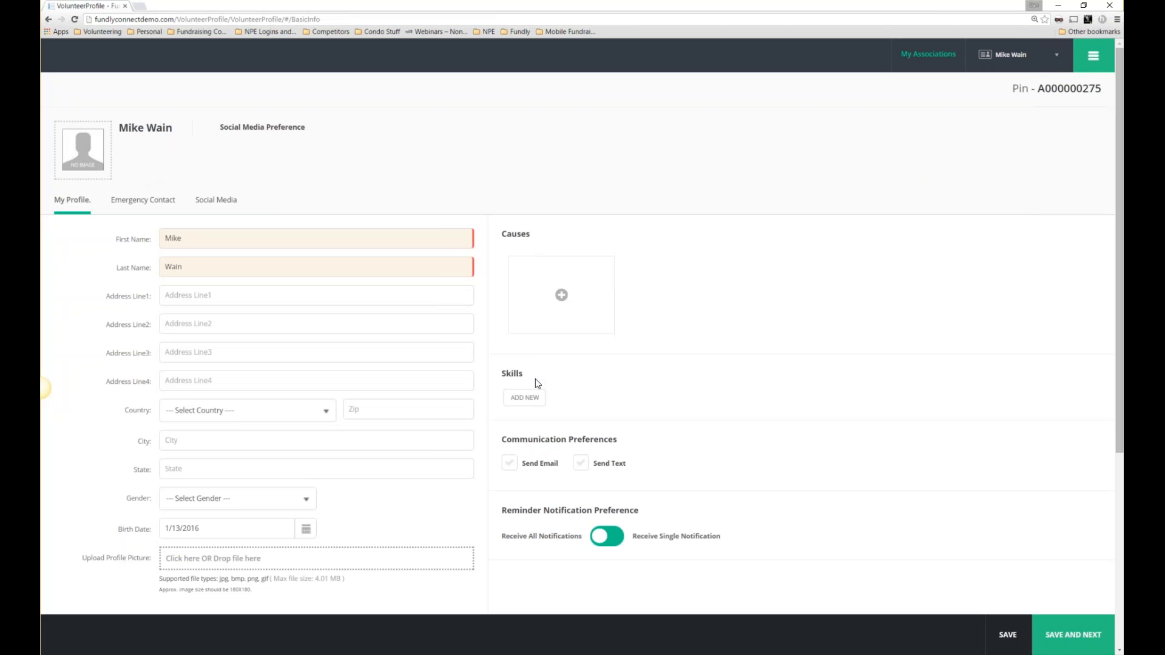
{"action": "scroll", "coordinate": [536, 378], "scroll_direction": "down", "scroll_amount": 1}
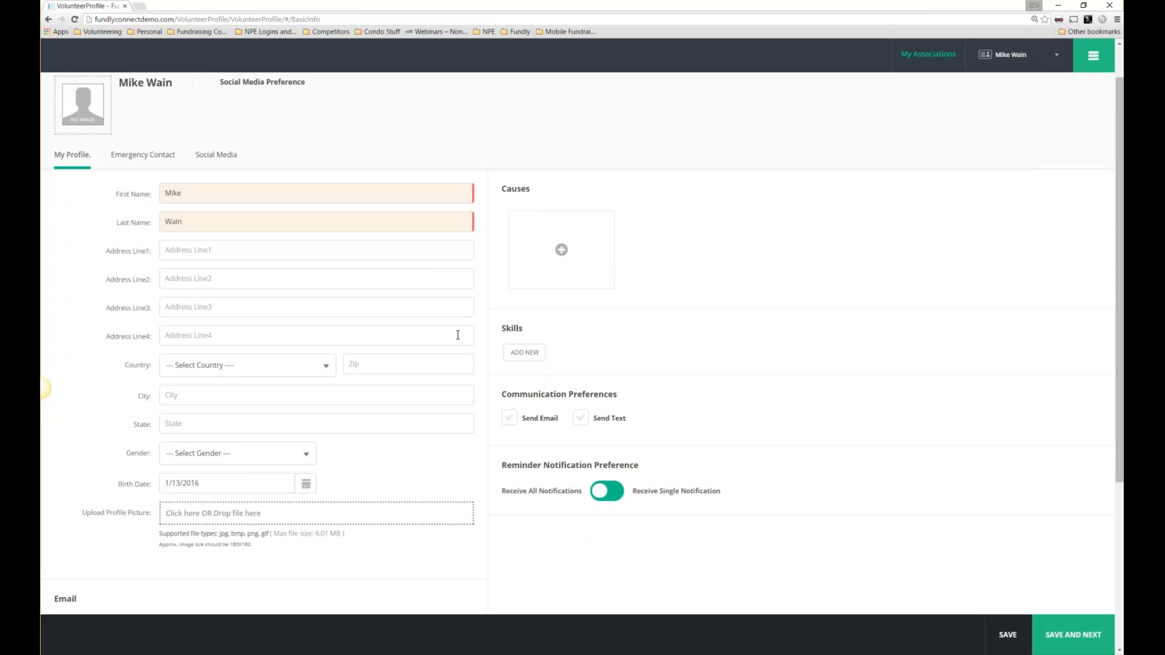
{"action": "scroll", "coordinate": [614, 471], "scroll_direction": "down", "scroll_amount": 1}
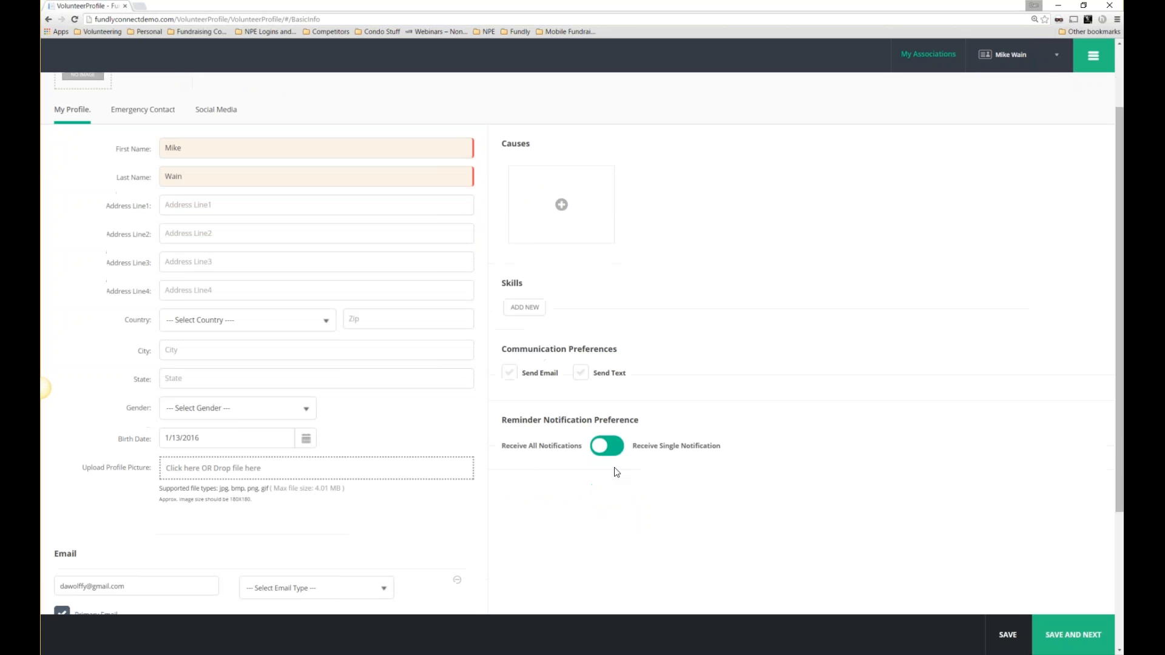
{"action": "left_click_drag", "start_coordinate": [495, 421], "coordinate": [639, 420]}
{"action": "left_click_drag", "start_coordinate": [506, 350], "coordinate": [634, 350]}
{"action": "left_click", "coordinate": [512, 376]}
{"action": "left_click", "coordinate": [581, 373]}
{"action": "scroll", "coordinate": [389, 606], "scroll_direction": "down", "scroll_amount": 3}
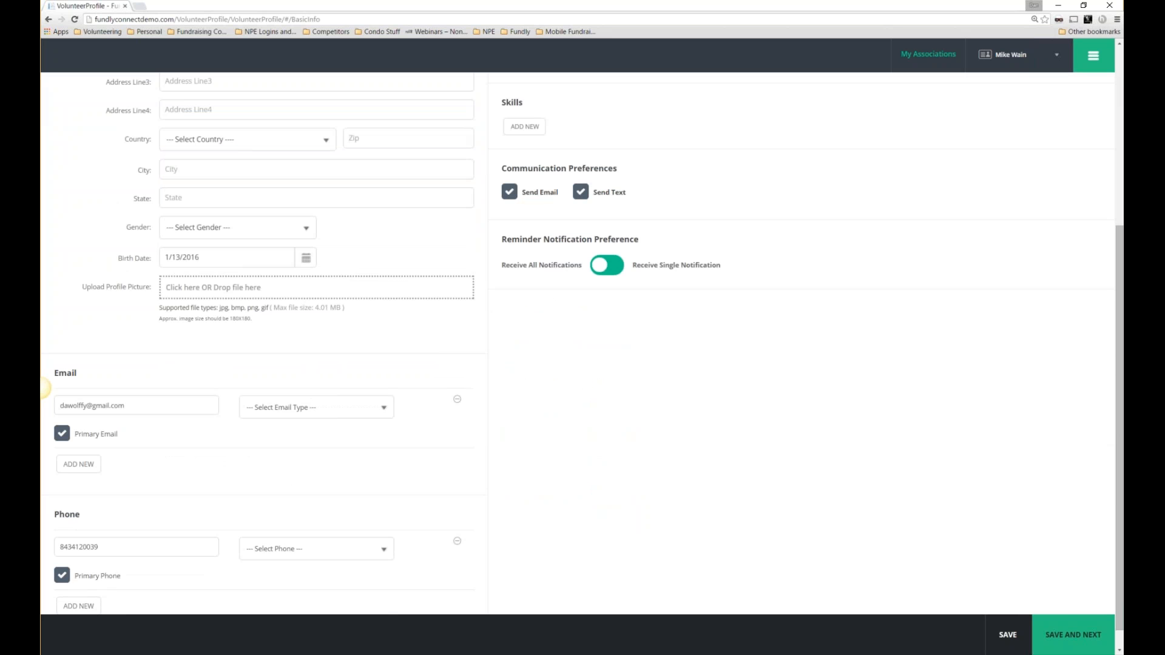
{"action": "left_click", "coordinate": [1064, 624]}
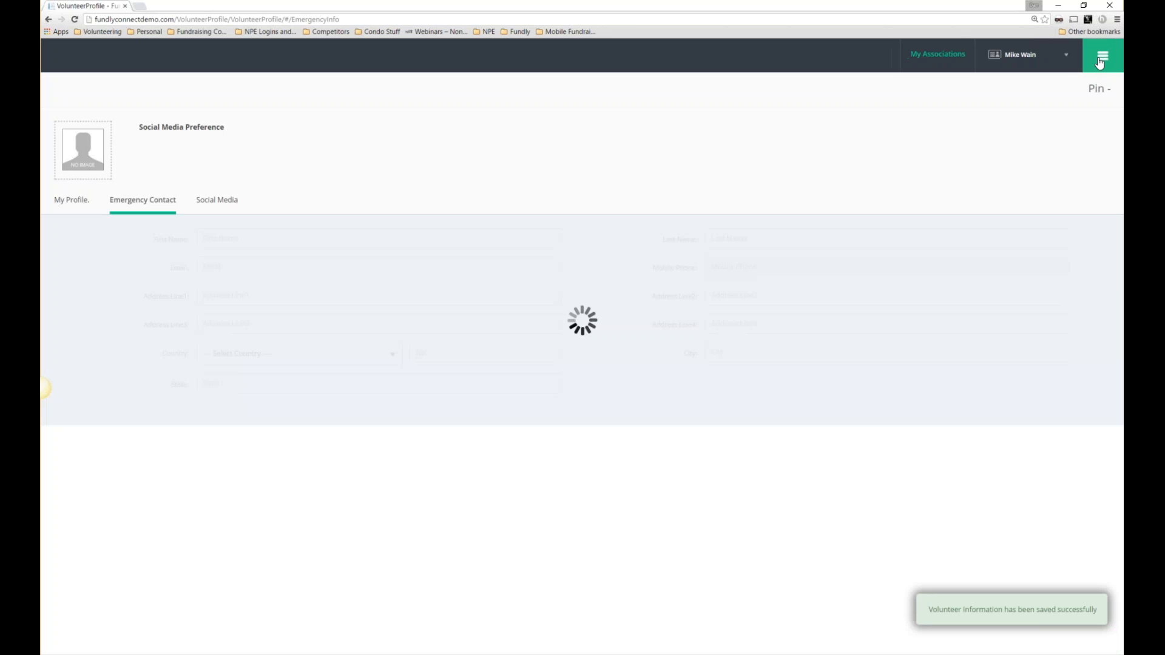
{"action": "left_click", "coordinate": [1100, 61]}
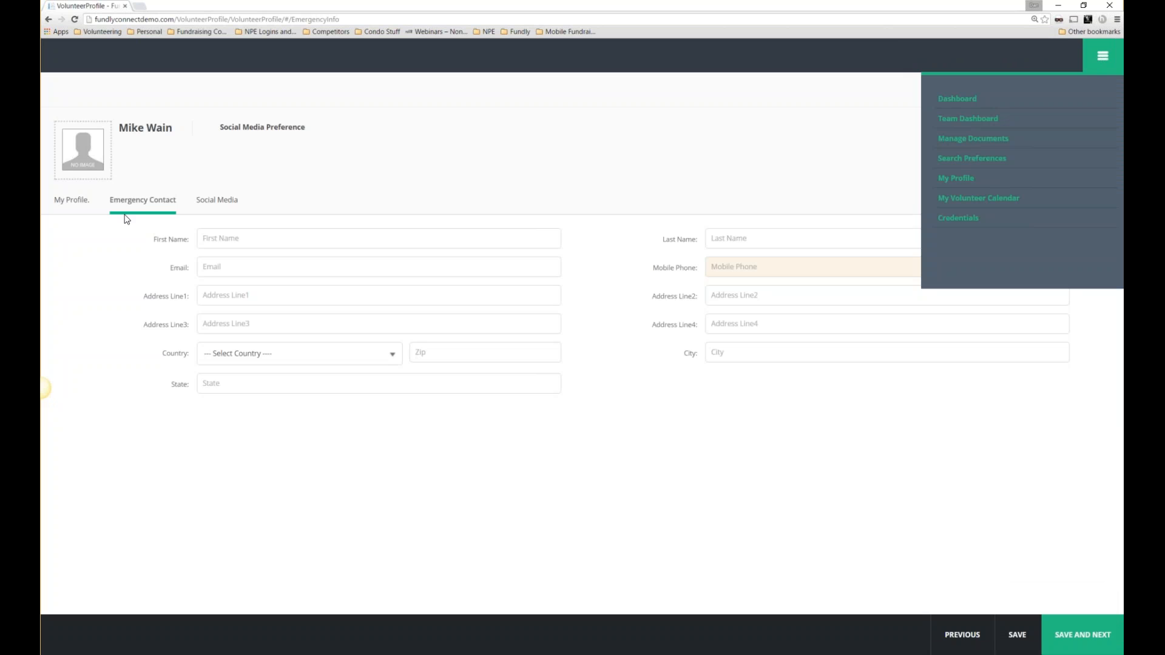
Filter My Volunteer Calendar to Building Atlanta up and show the 31 Jan – 6 Feb 2016 week.
{"action": "left_click", "coordinate": [967, 198]}
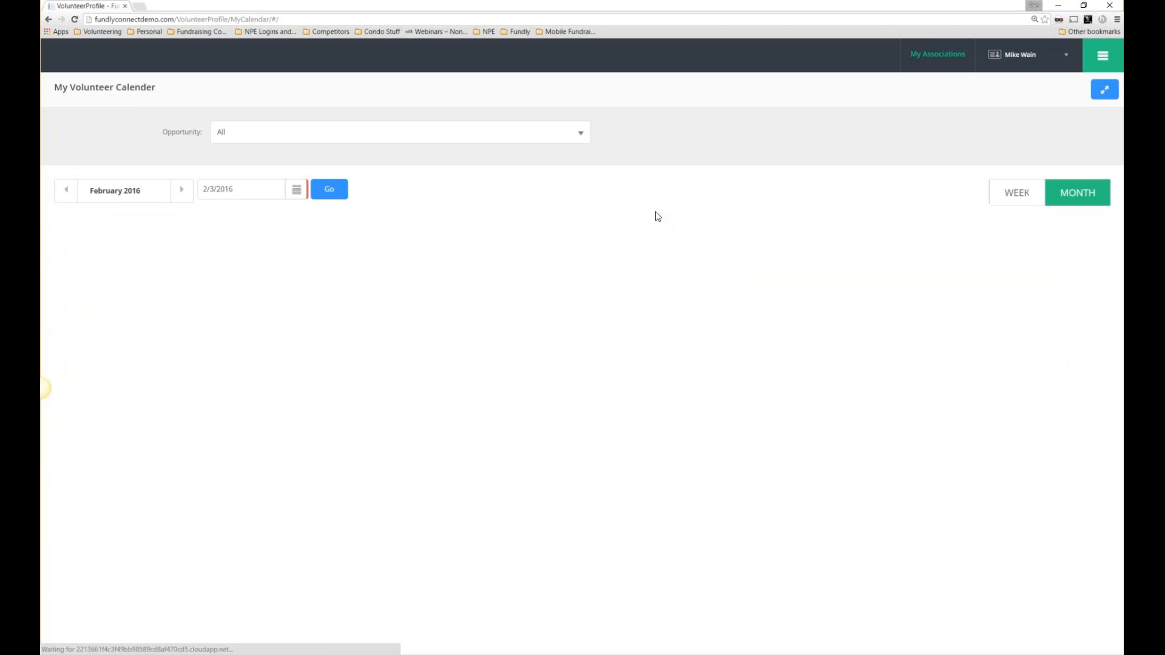
{"action": "left_click", "coordinate": [580, 133]}
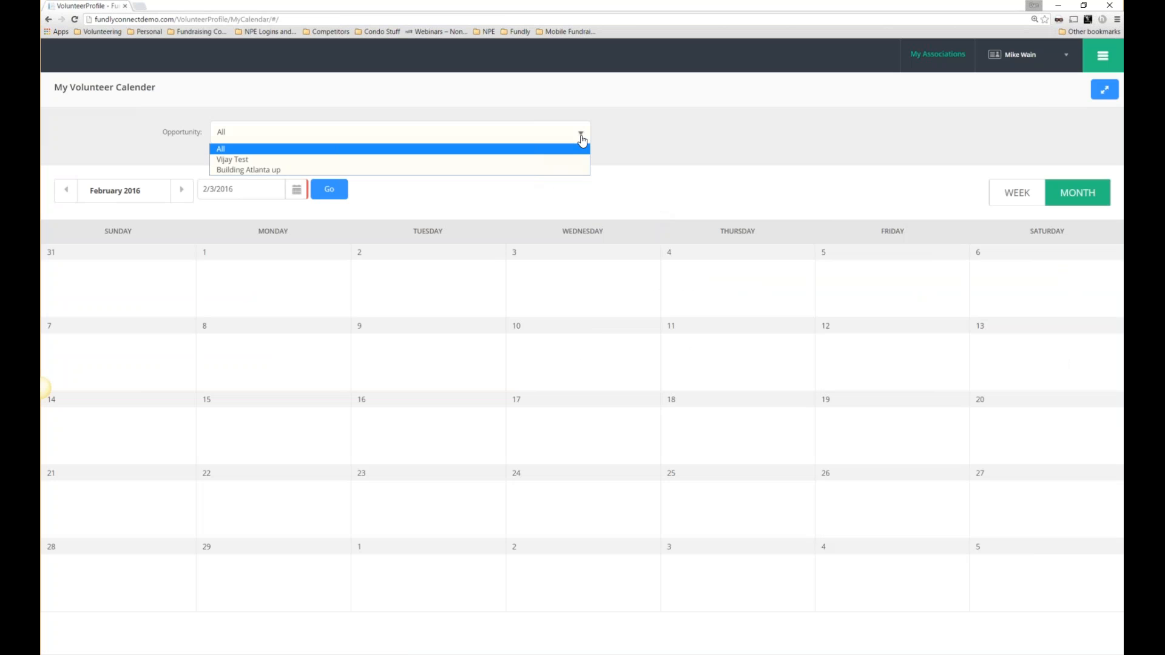
{"action": "left_click", "coordinate": [231, 170]}
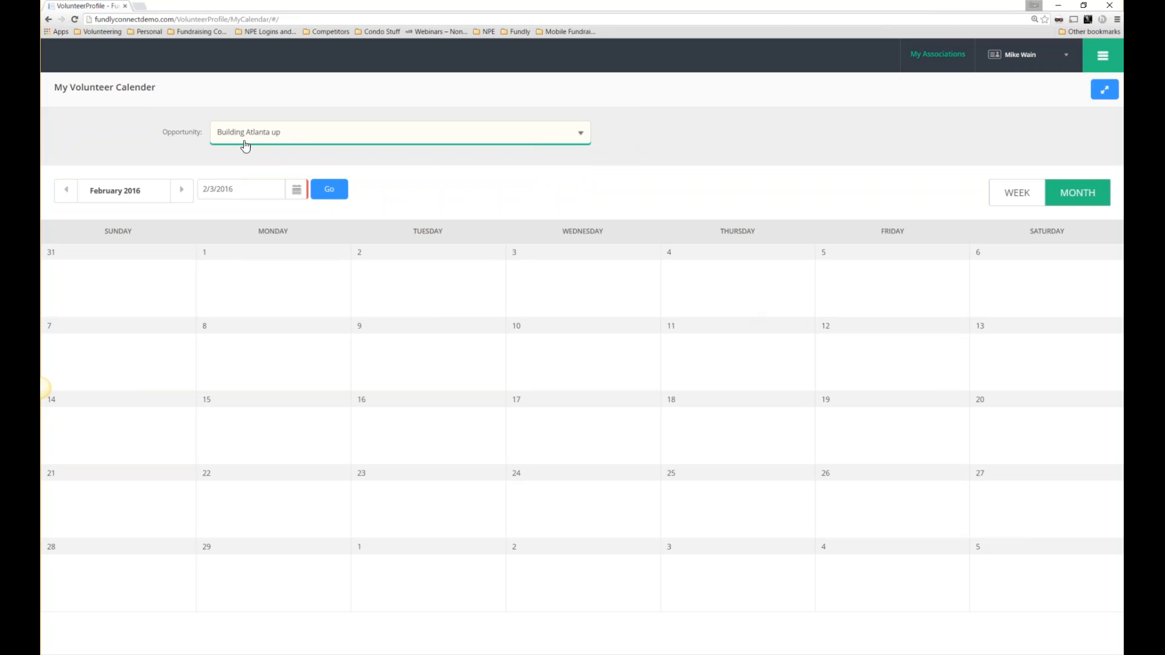
{"action": "left_click", "coordinate": [268, 145]}
{"action": "left_click", "coordinate": [265, 136]}
{"action": "left_click", "coordinate": [1016, 186]}
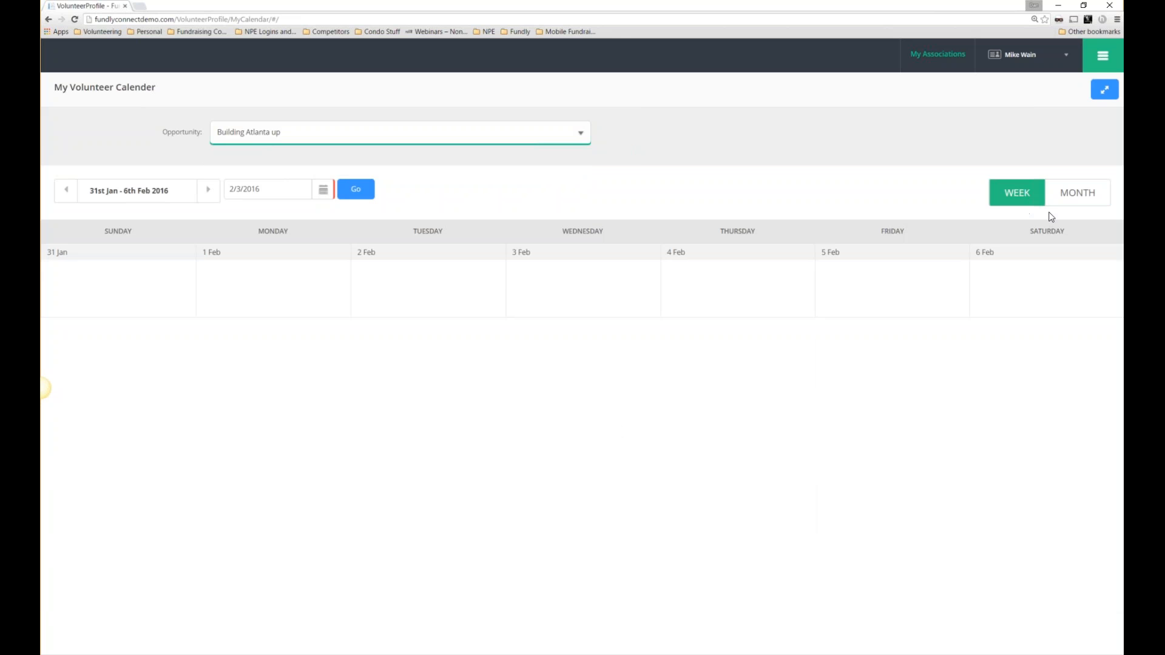
{"action": "left_click", "coordinate": [1096, 63]}
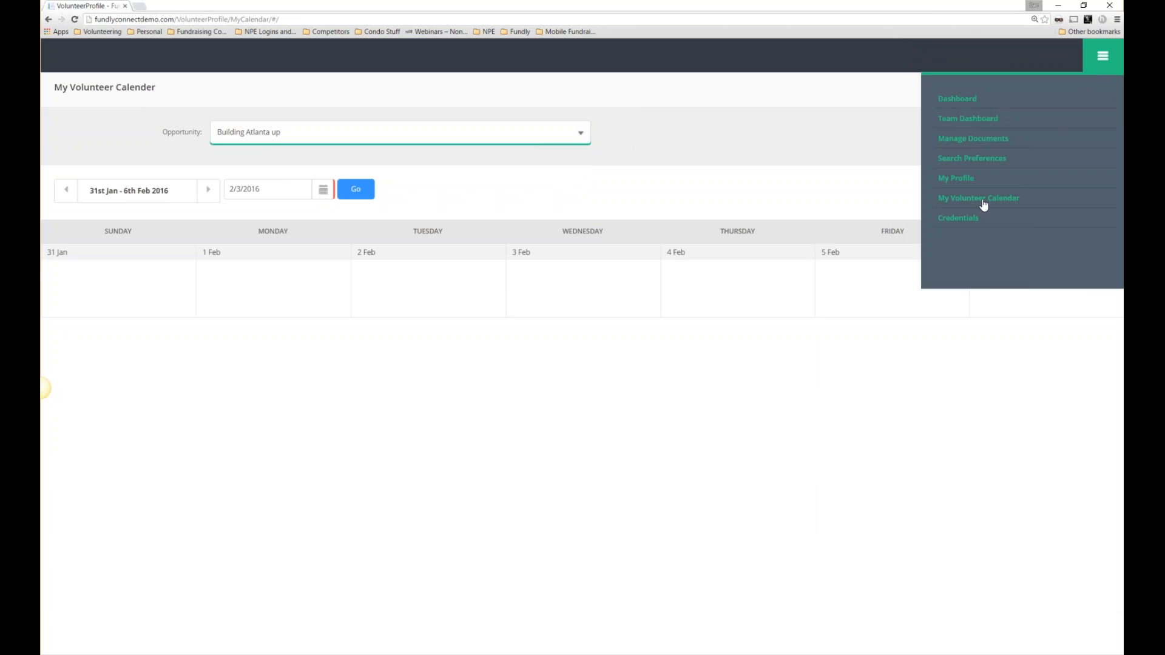
{"action": "left_click", "coordinate": [1108, 57]}
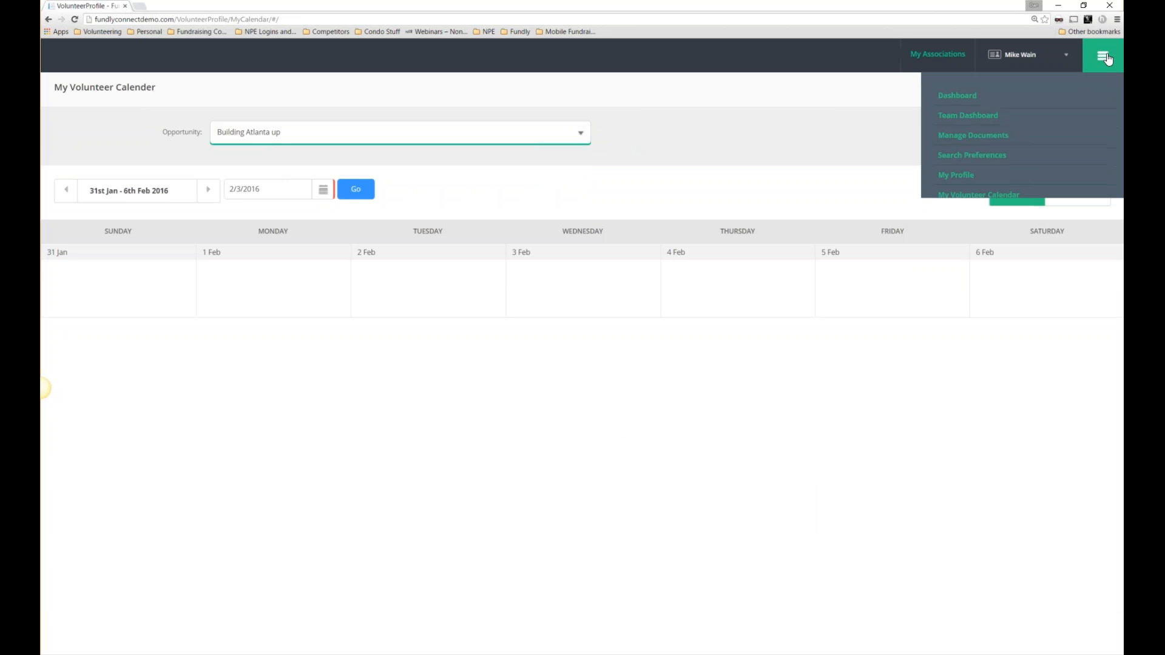
Open the Social Genius volunteer details and review the Kids4Kids program and signed agreements.
{"action": "left_click", "coordinate": [949, 62]}
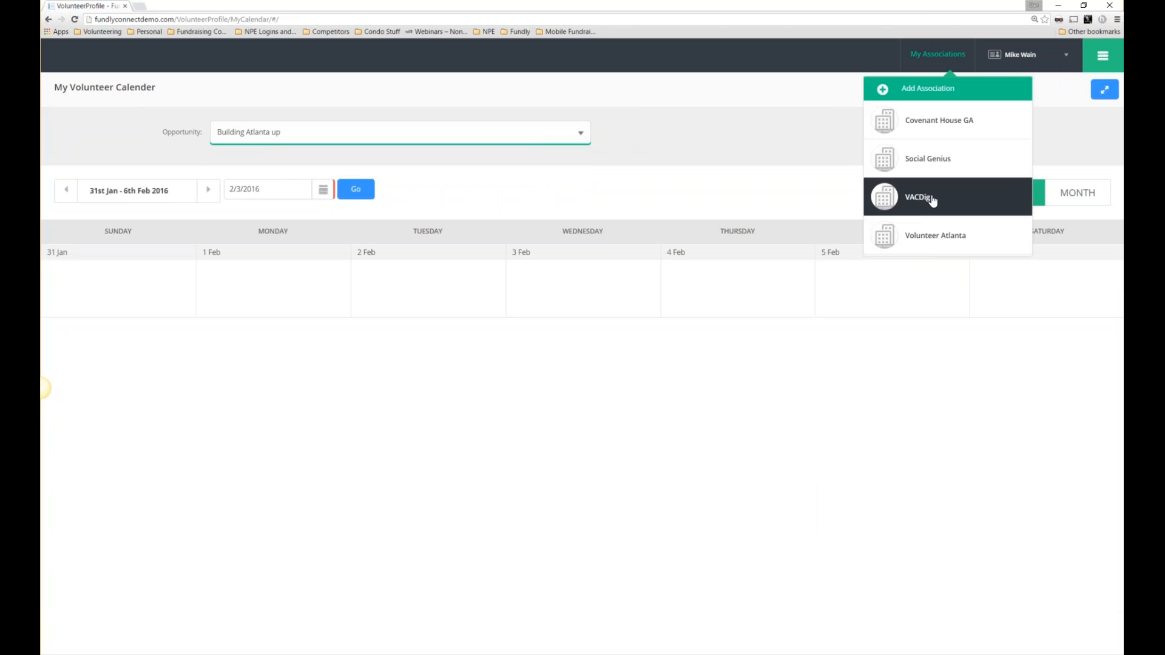
{"action": "left_click", "coordinate": [926, 162]}
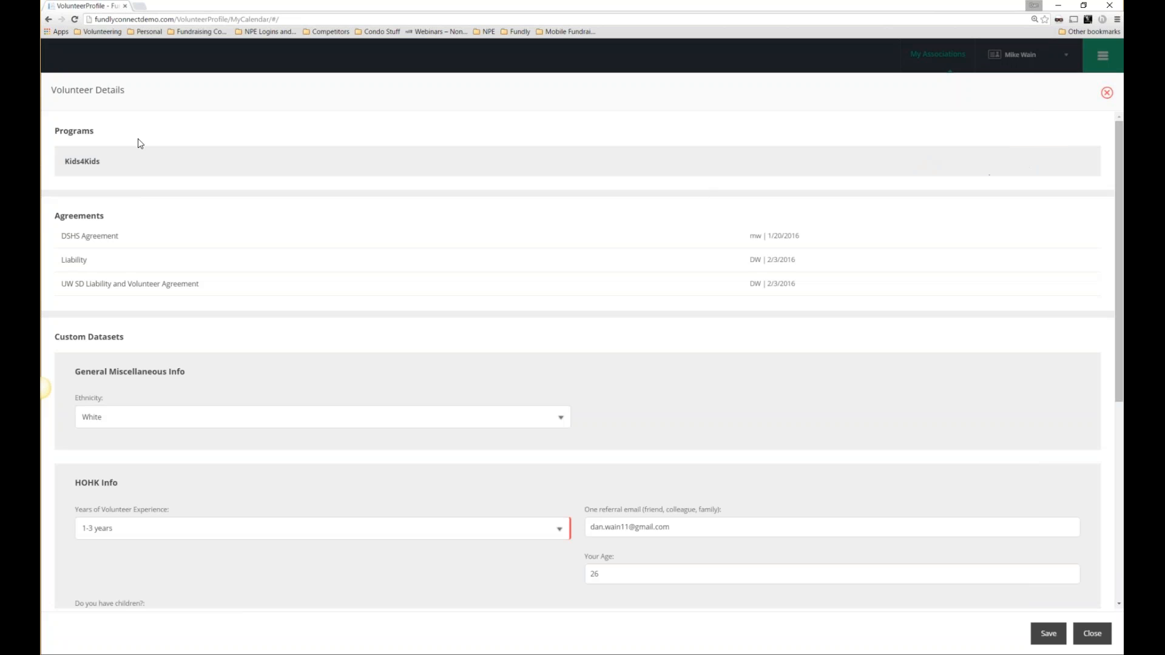
{"action": "triple_click", "coordinate": [119, 90]}
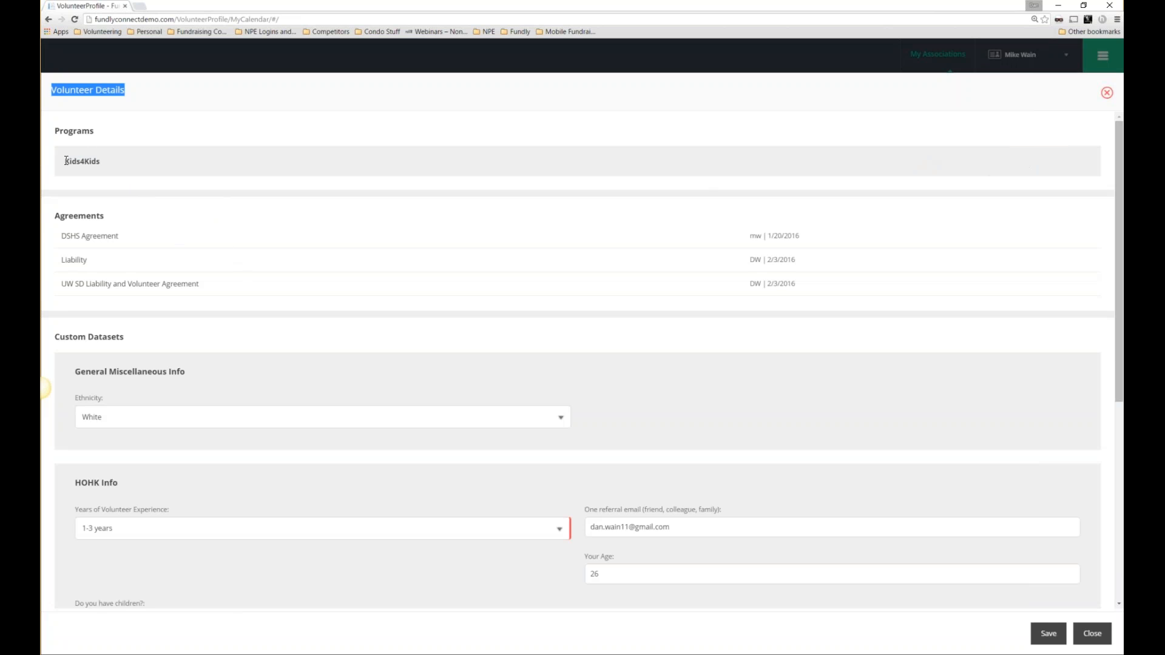
{"action": "left_click_drag", "start_coordinate": [64, 161], "coordinate": [106, 160]}
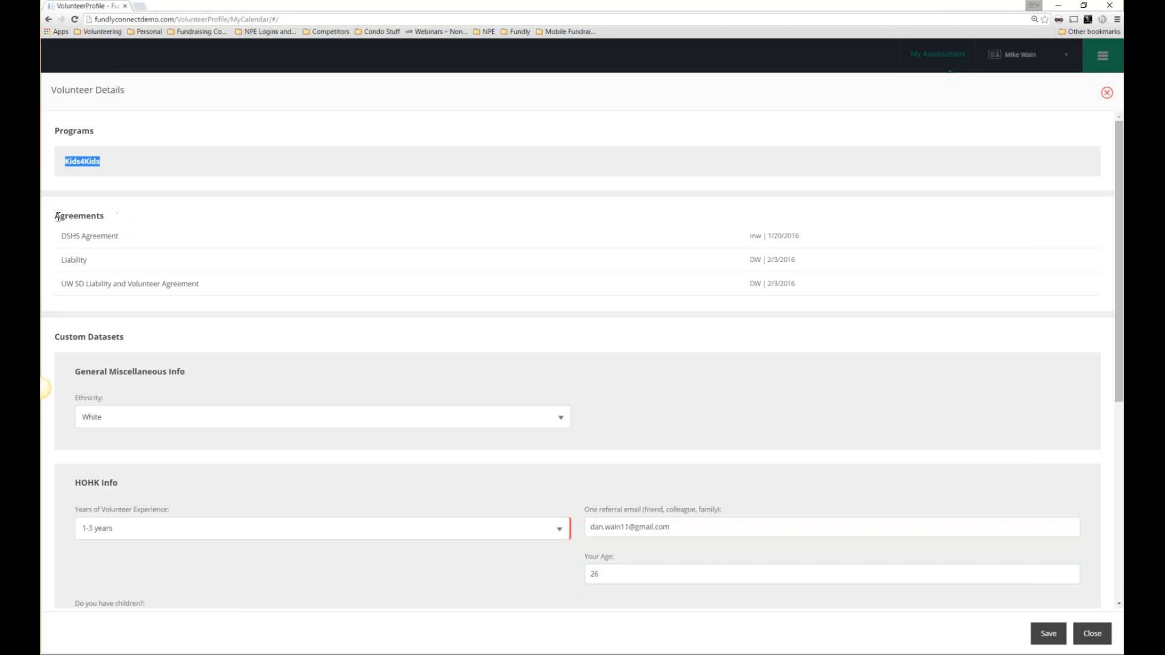
{"action": "left_click_drag", "start_coordinate": [60, 216], "coordinate": [279, 282]}
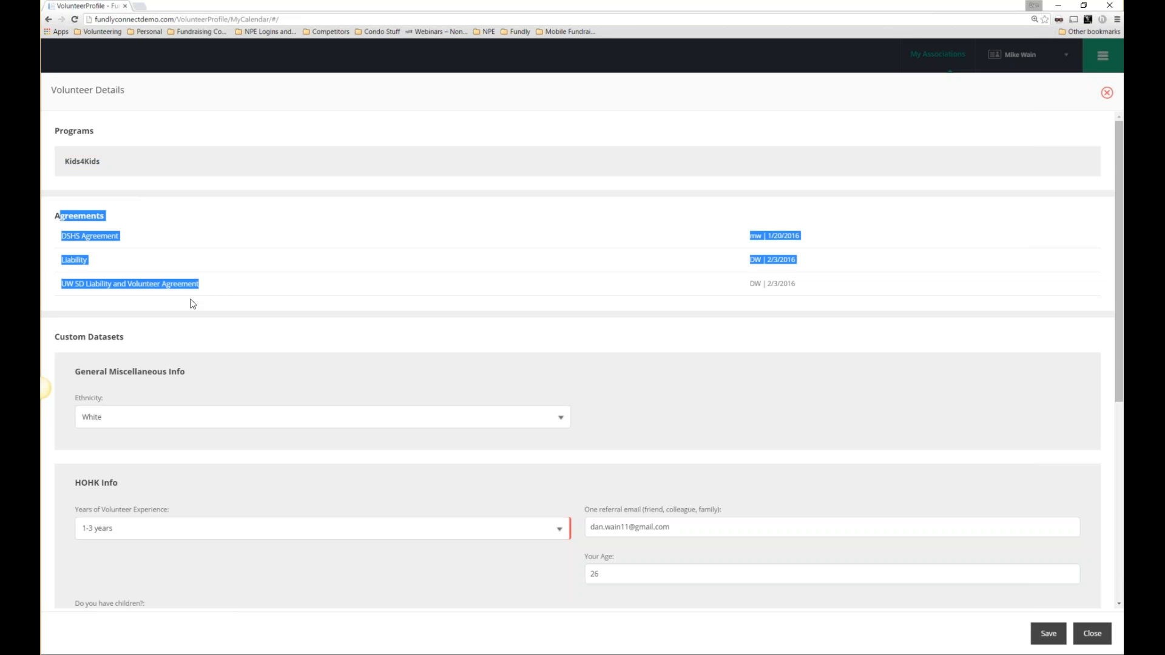
{"action": "scroll", "coordinate": [192, 304], "scroll_direction": "down", "scroll_amount": 6}
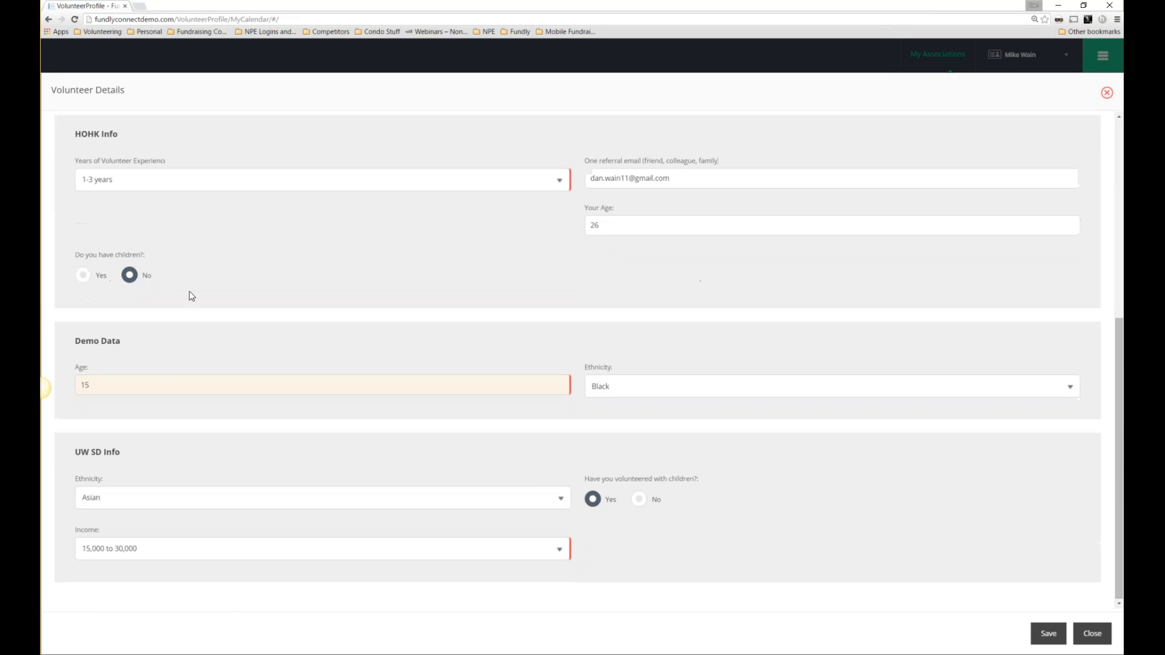
Save the volunteer details and close the panel to return to the calendar.
{"action": "left_click", "coordinate": [1048, 634]}
{"action": "left_click", "coordinate": [1107, 94]}
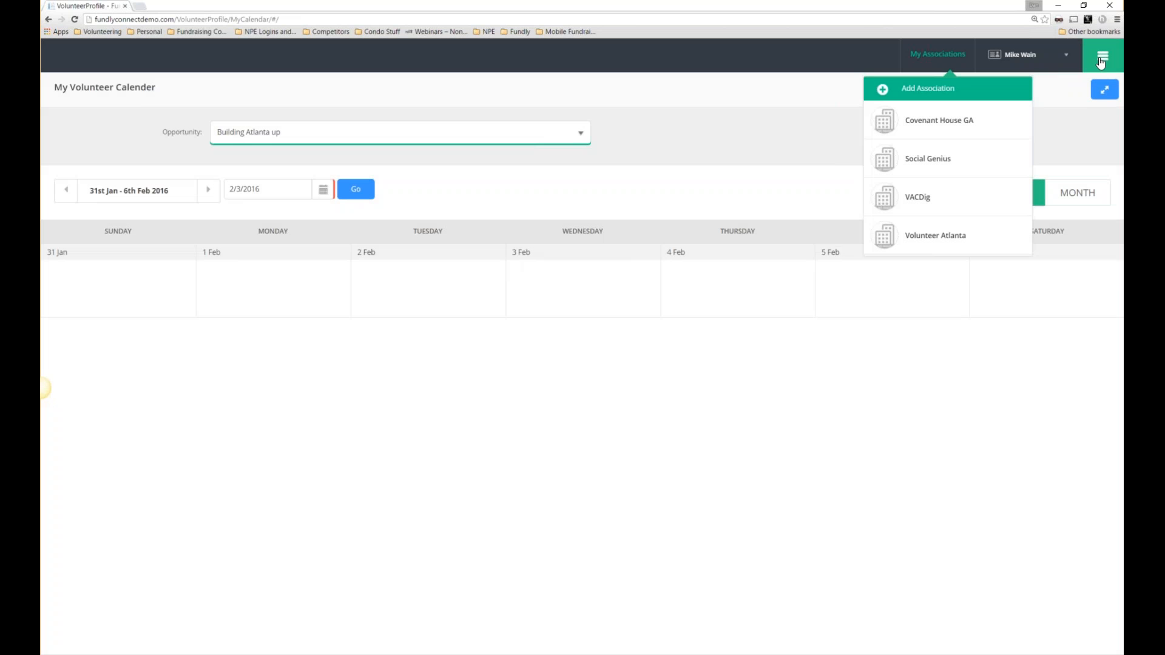
{"action": "left_click", "coordinate": [1102, 61]}
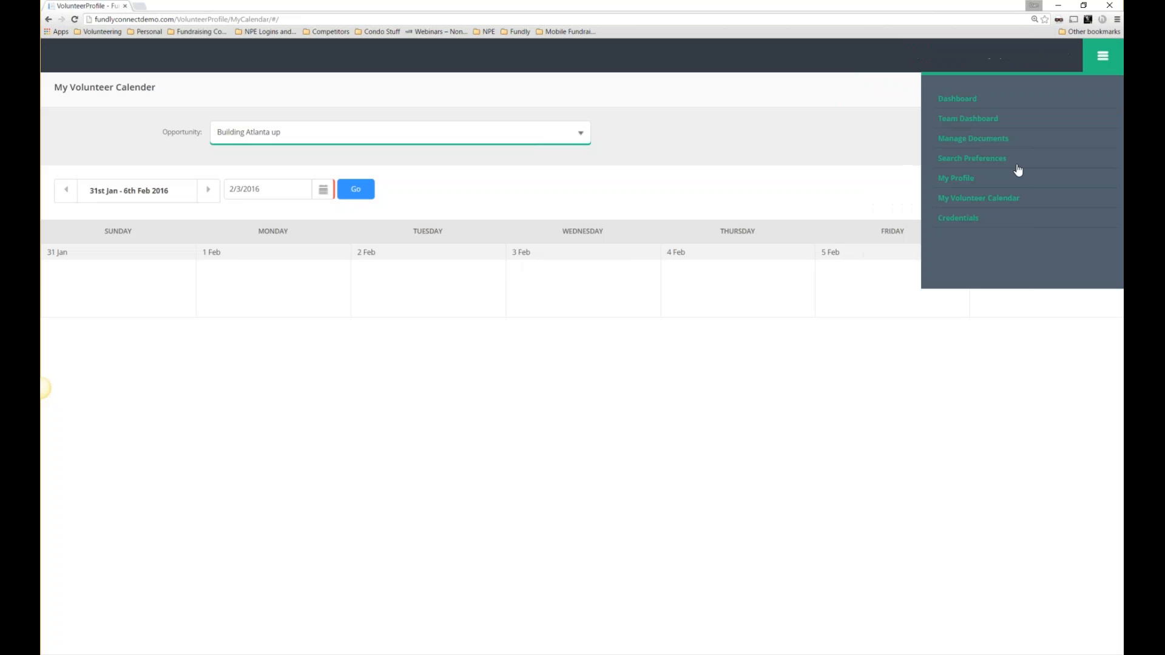
{"action": "left_click", "coordinate": [1103, 54]}
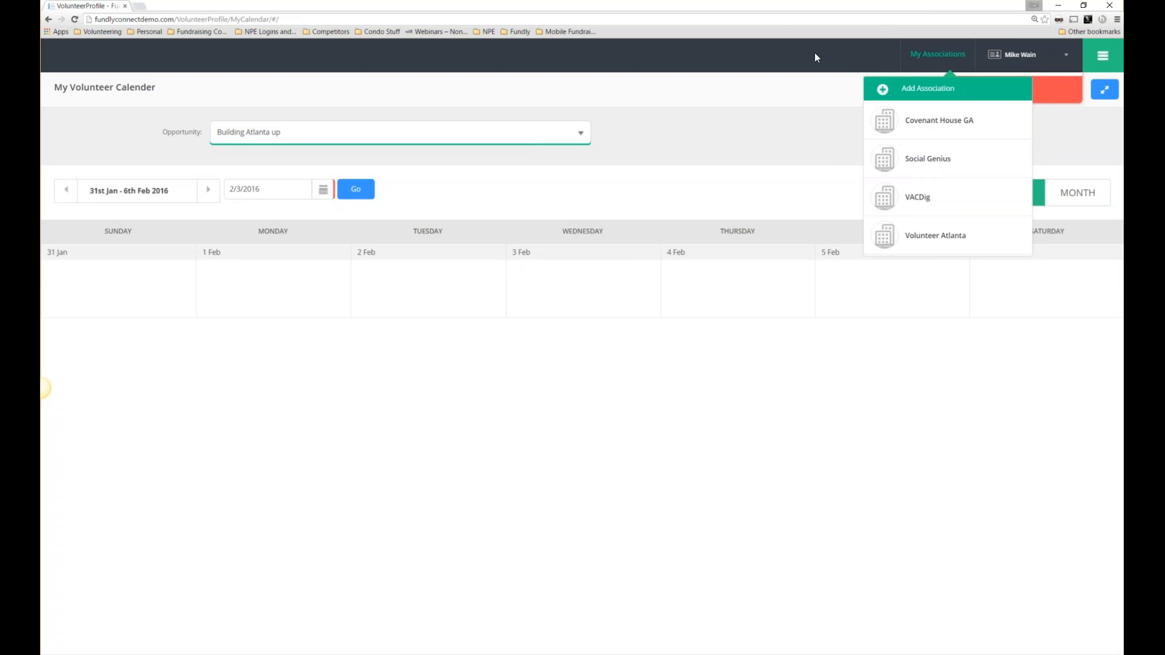
{"action": "left_click", "coordinate": [944, 60]}
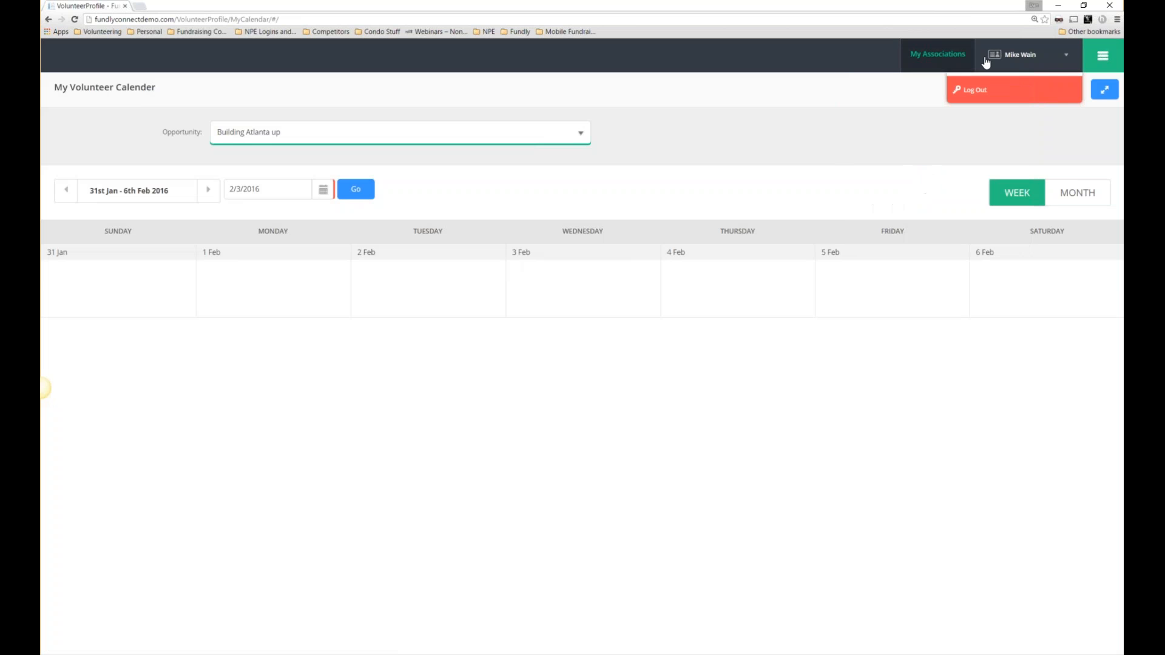
Log out of the volunteer account.
{"action": "left_click", "coordinate": [1010, 90]}
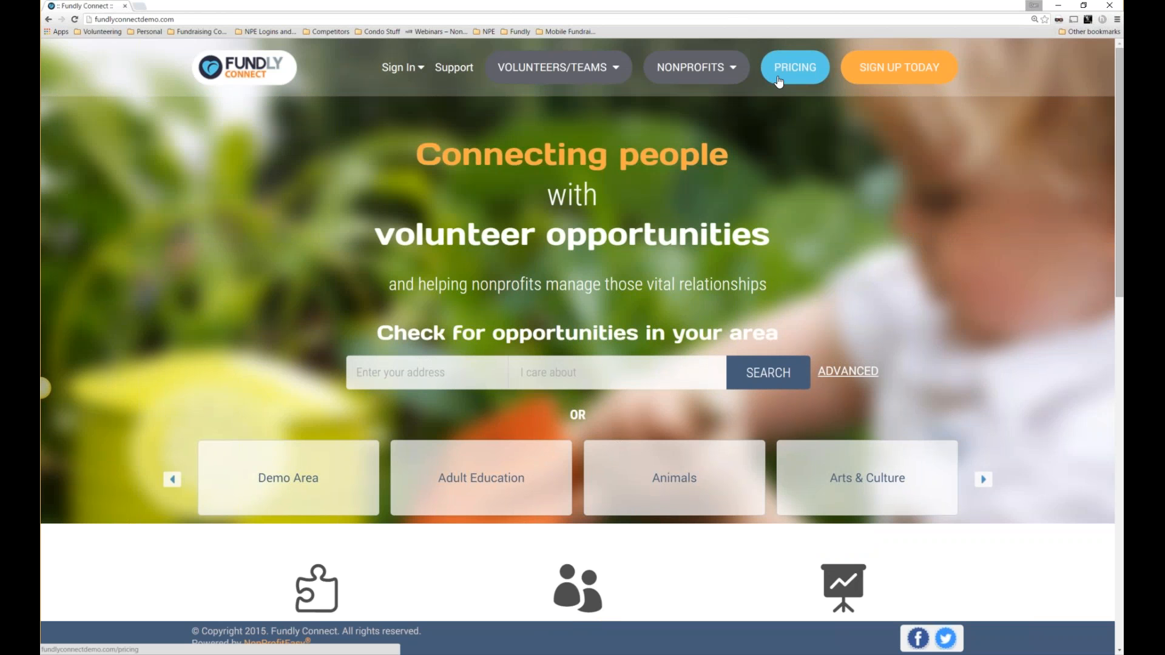
Compare Volunteer Action Center pricing with the Nonprofit plans: Free, $60, $80 and $100 monthly.
{"action": "left_click", "coordinate": [781, 80]}
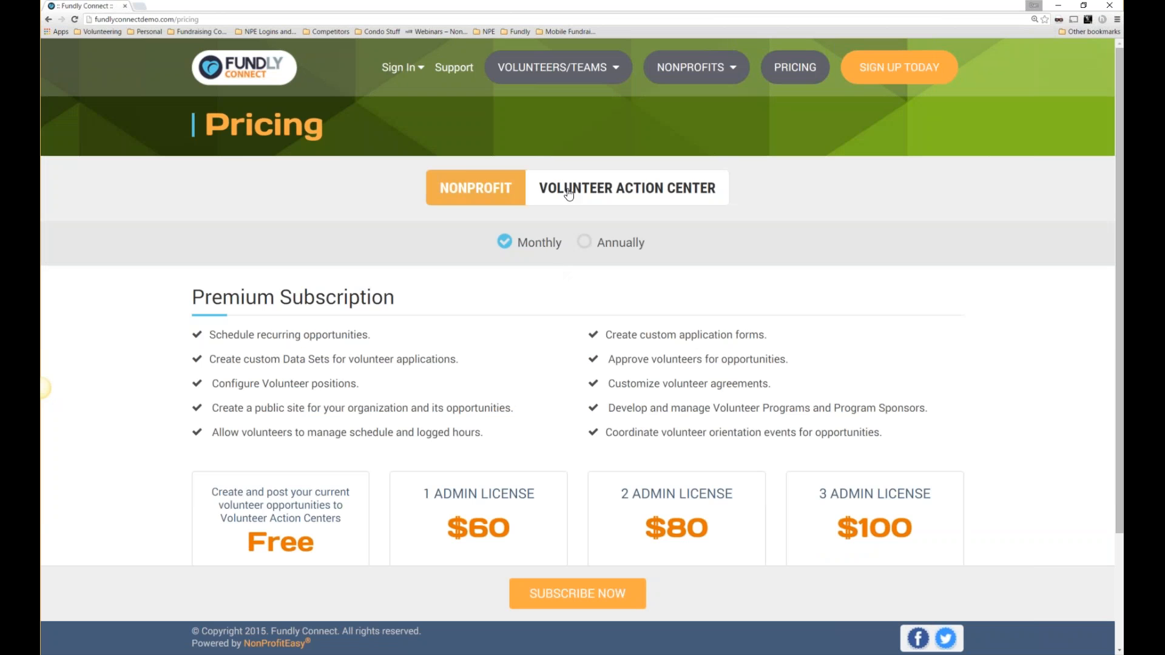
{"action": "left_click", "coordinate": [568, 193]}
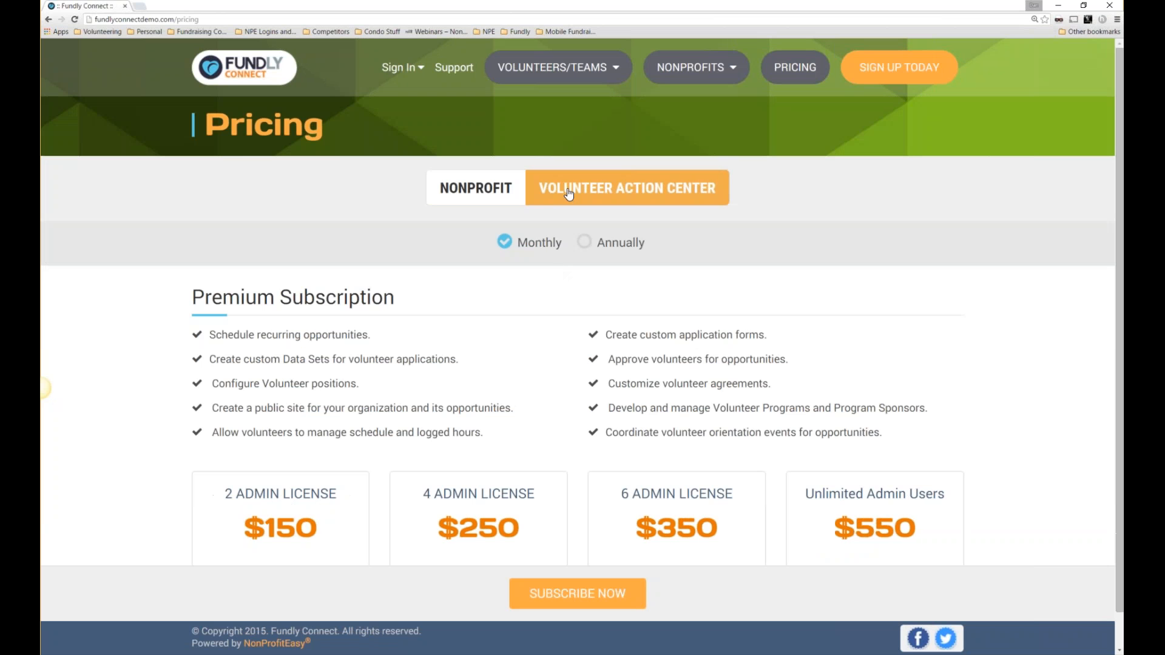
{"action": "left_click", "coordinate": [458, 193]}
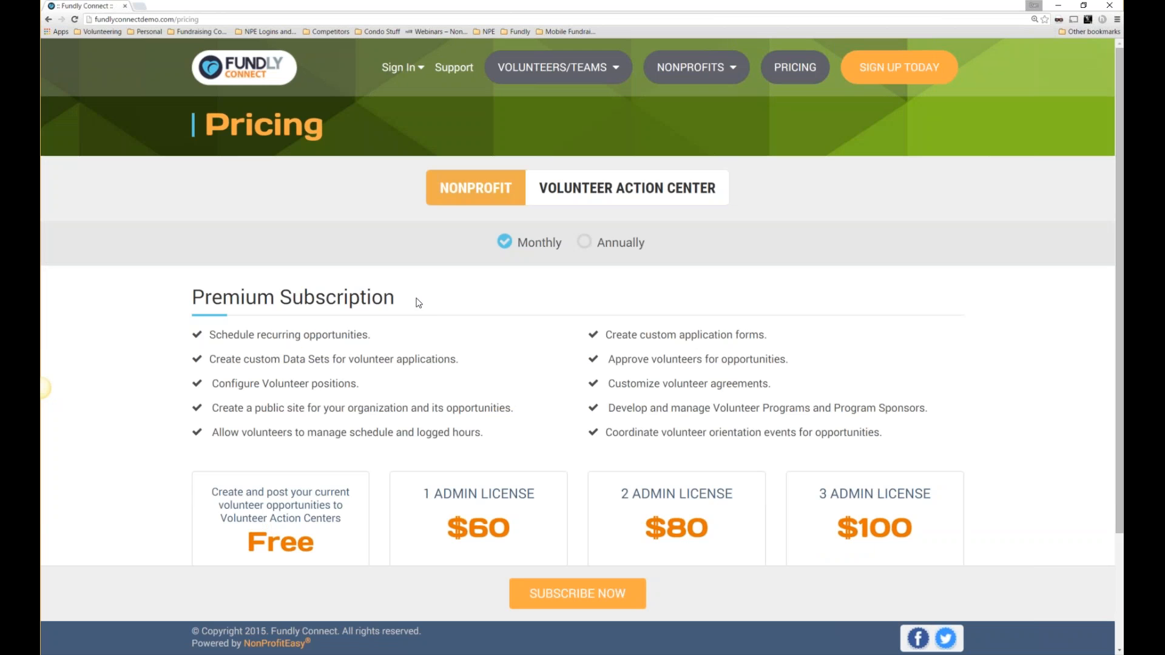
{"action": "scroll", "coordinate": [440, 313], "scroll_direction": "down", "scroll_amount": 2}
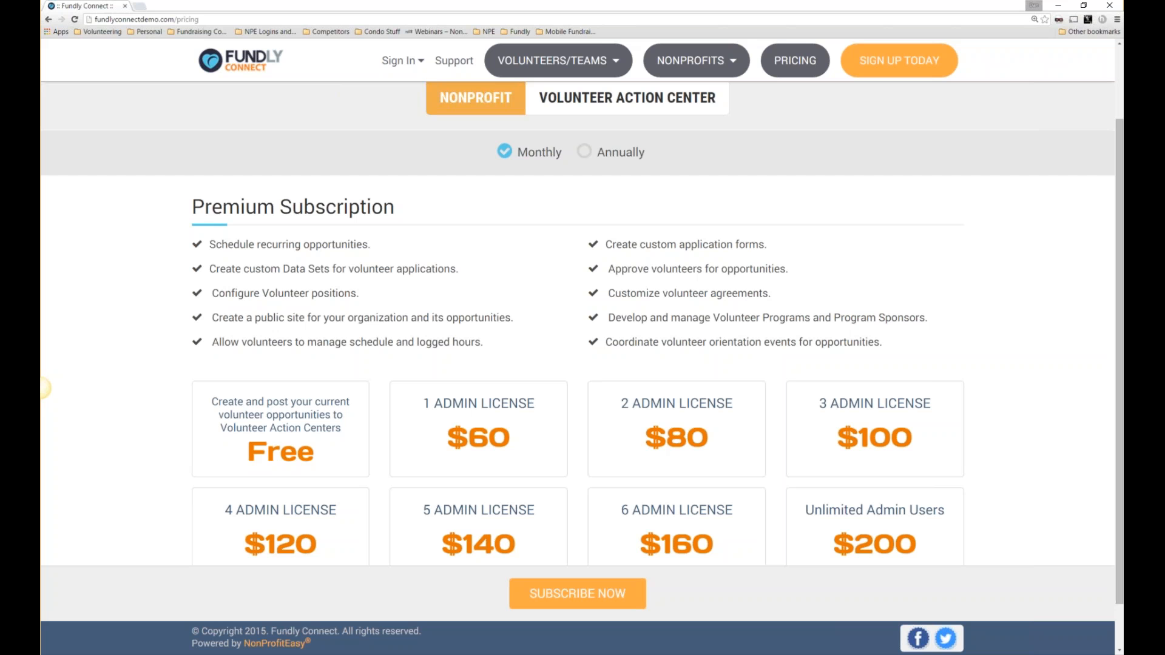
{"action": "left_click", "coordinate": [268, 437]}
{"action": "left_click", "coordinate": [594, 106]}
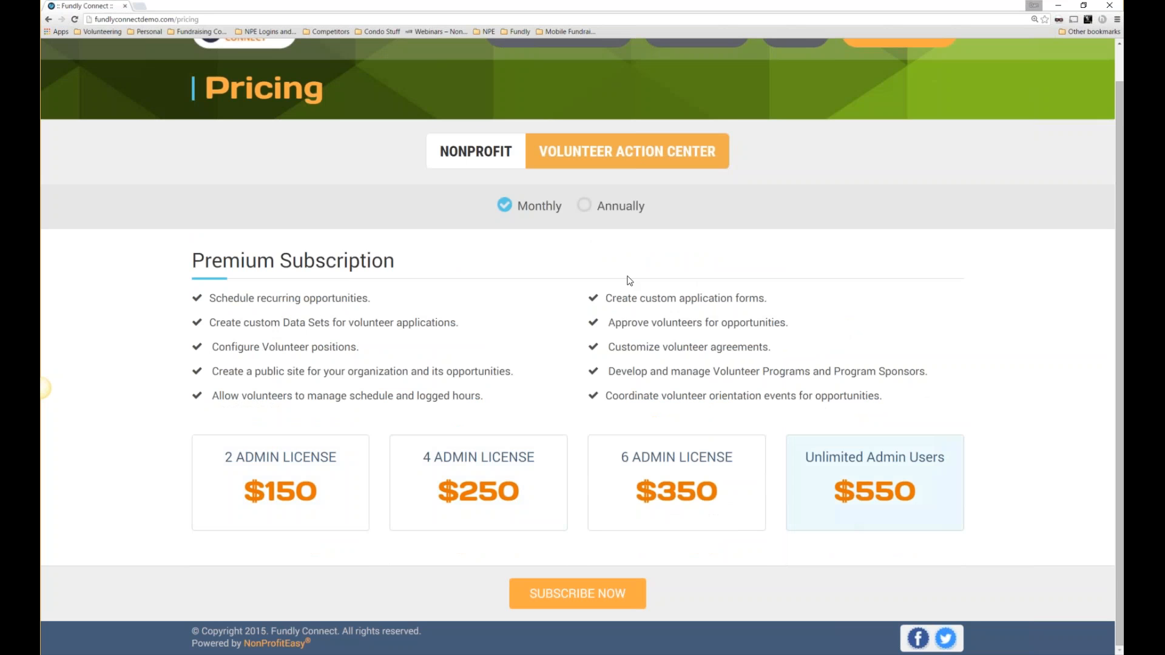
{"action": "left_click", "coordinate": [477, 153]}
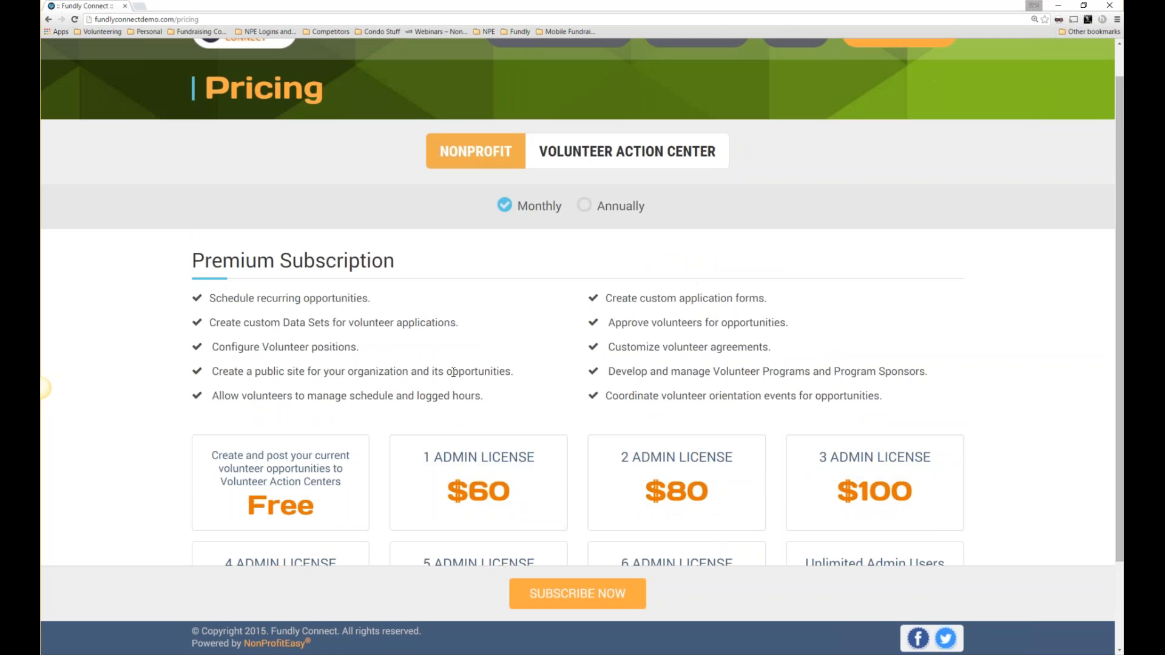
{"action": "scroll", "coordinate": [453, 372], "scroll_direction": "down", "scroll_amount": 2}
{"action": "scroll", "coordinate": [455, 364], "scroll_direction": "up", "scroll_amount": 4}
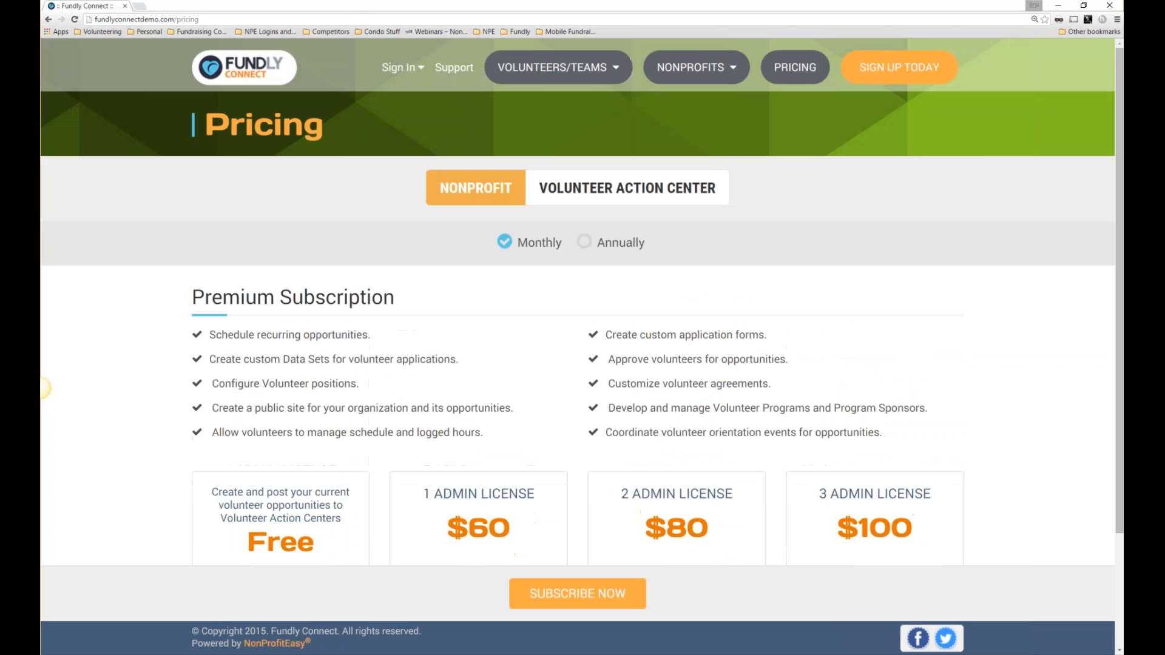
Close the pricing window and load fundlyconnectdemo.com/site/dogood in a new tab.
{"action": "left_click", "coordinate": [124, 6]}
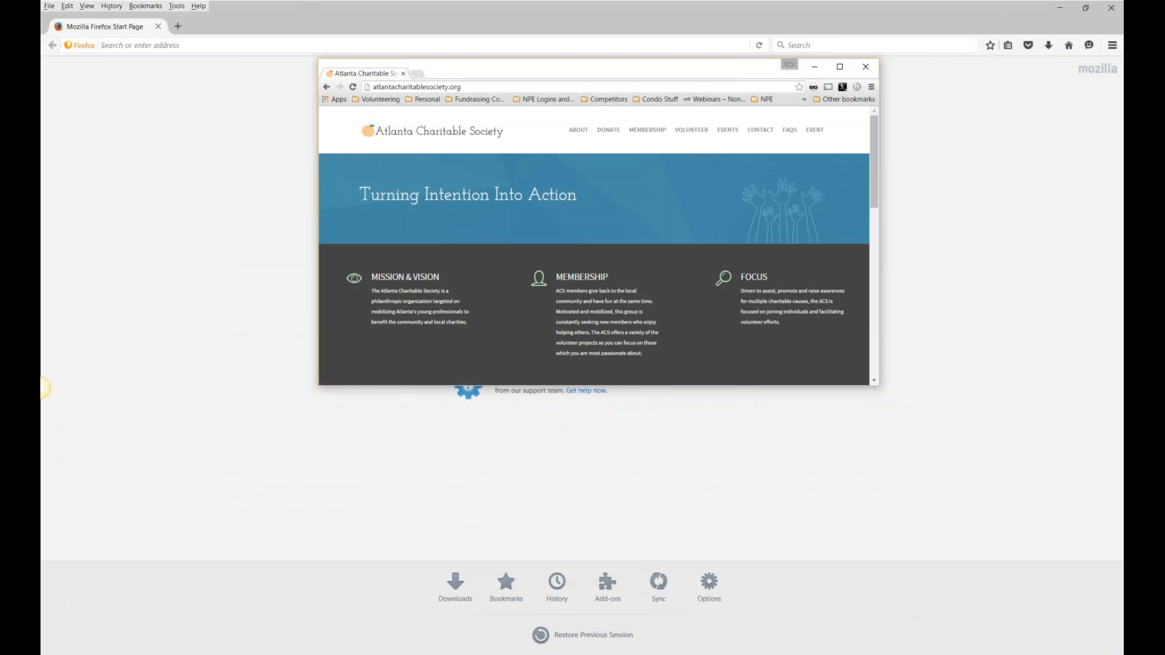
{"action": "left_click", "coordinate": [841, 66]}
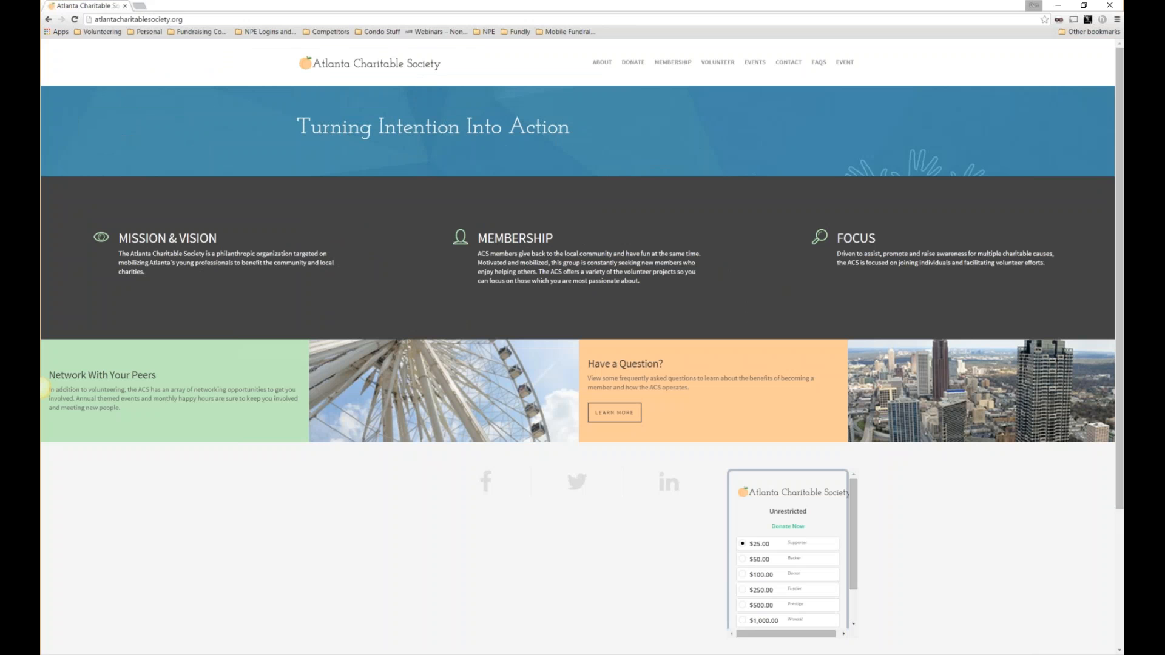
{"action": "left_click", "coordinate": [143, 7]}
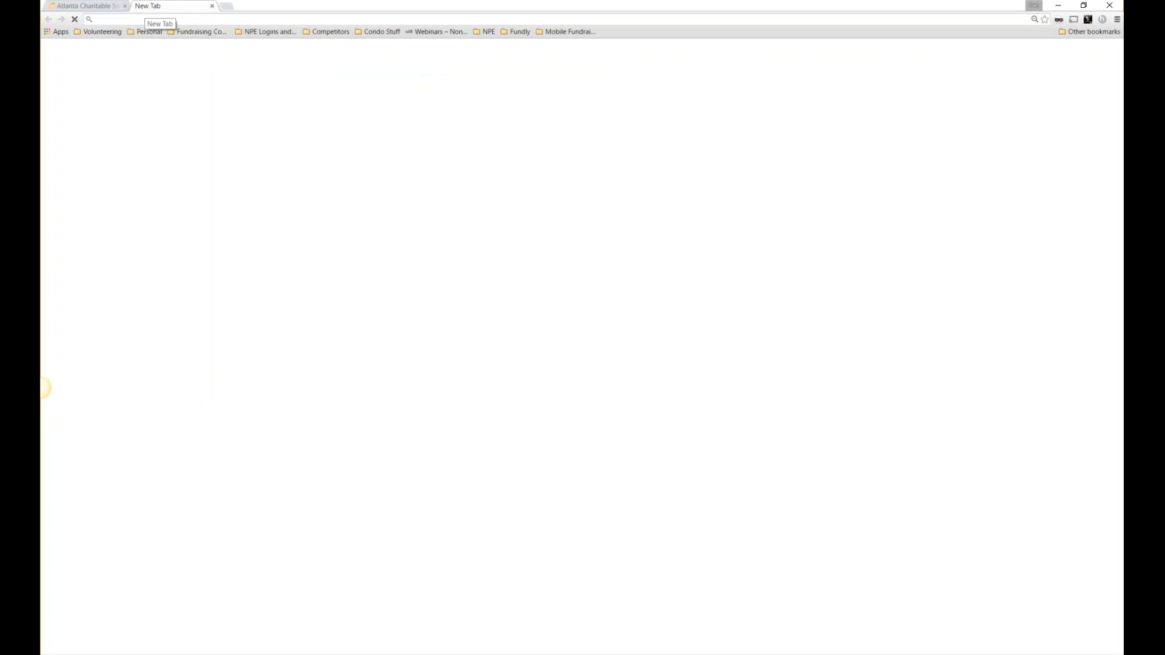
{"action": "type", "text": "fundlyconnectdemo.com"}
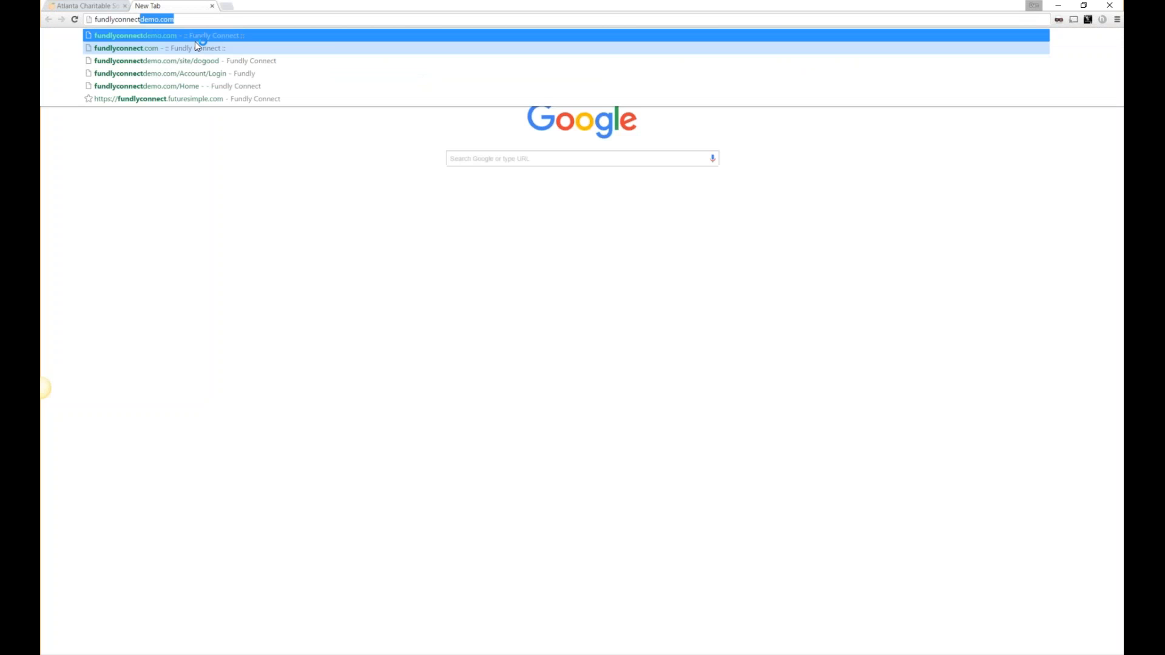
{"action": "left_click", "coordinate": [195, 48]}
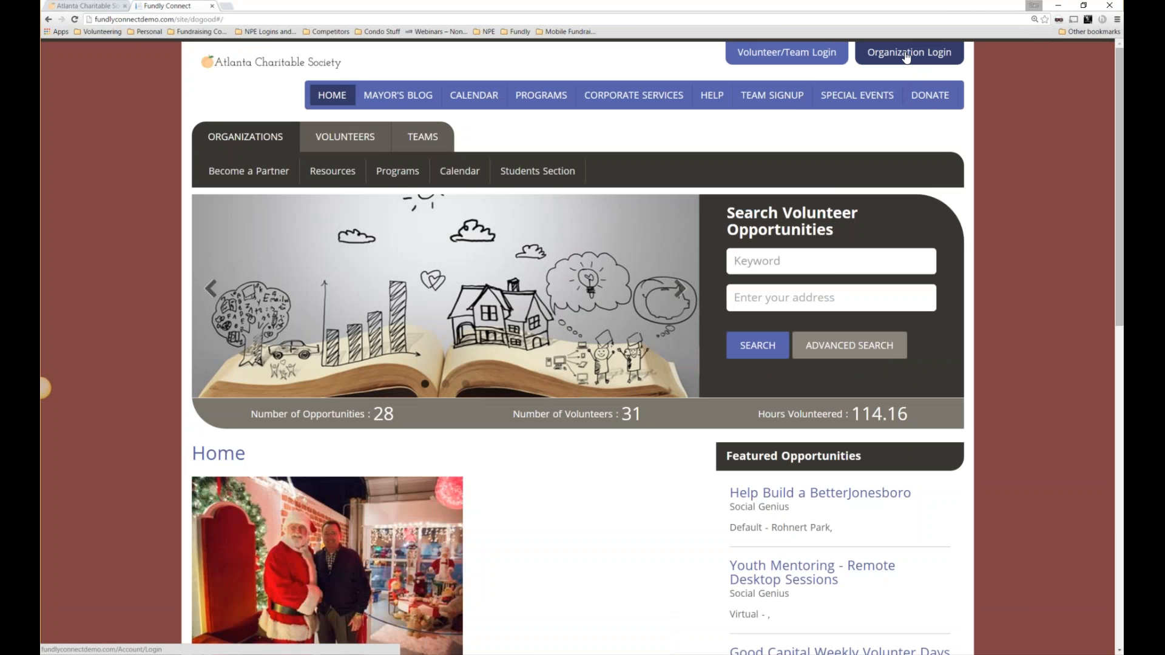
Log in as organization admin with the saved credentials and set Chrome zoom to 110%.
{"action": "left_click", "coordinate": [905, 54]}
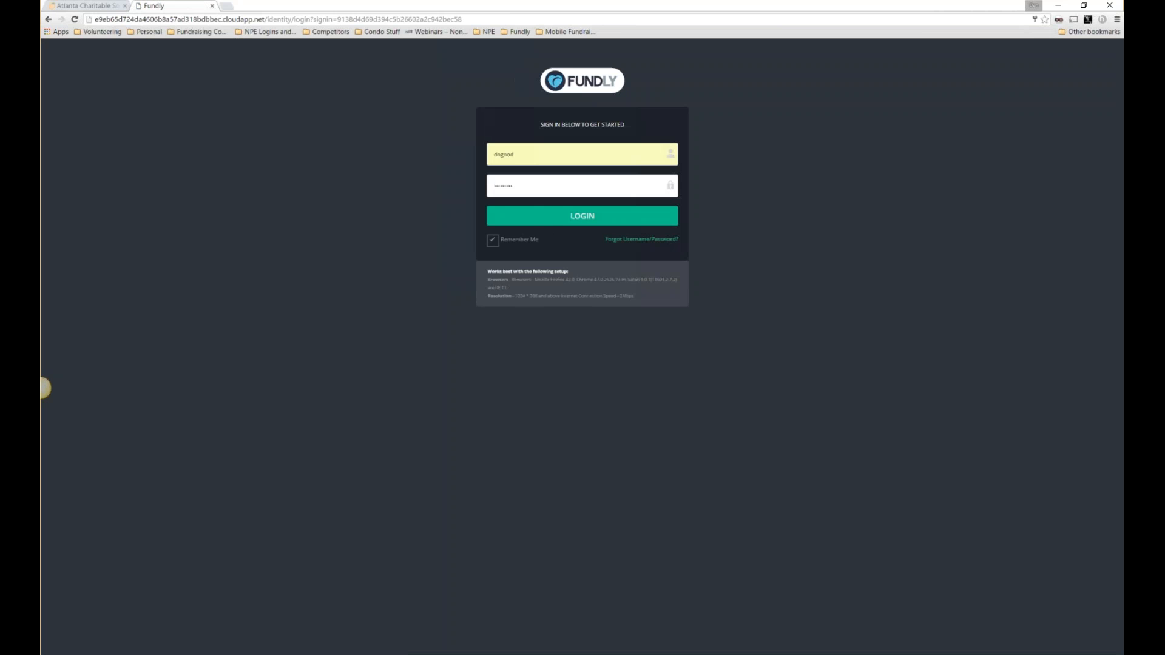
{"action": "left_click", "coordinate": [563, 216]}
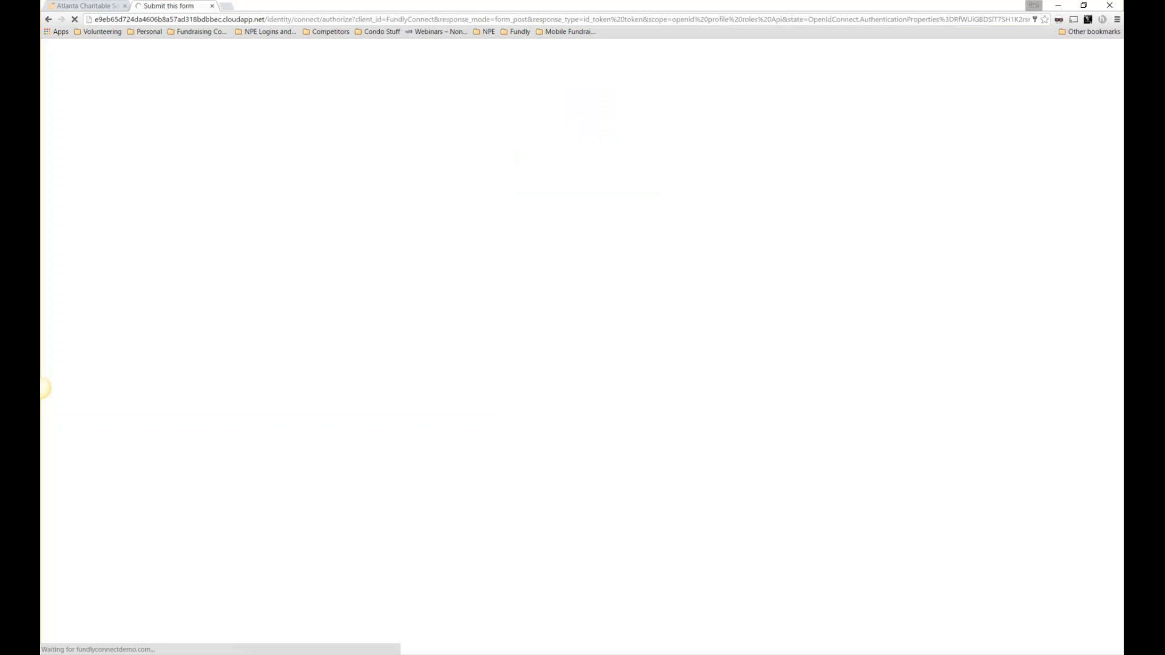
{"action": "left_click", "coordinate": [1116, 19]}
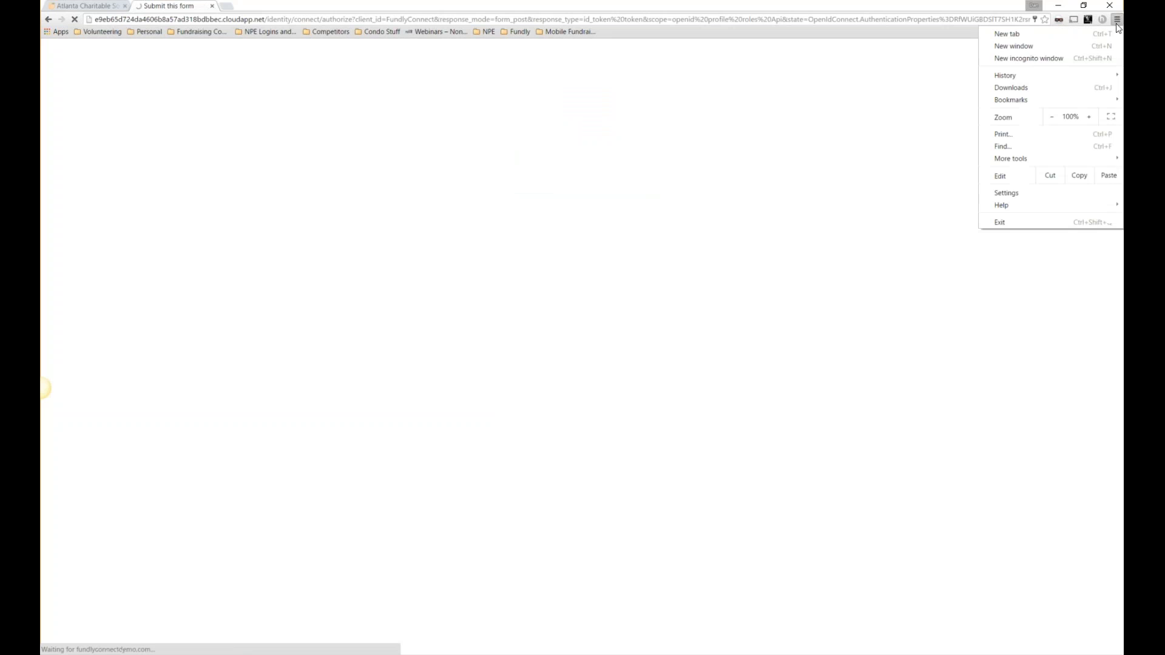
{"action": "left_click", "coordinate": [1090, 116]}
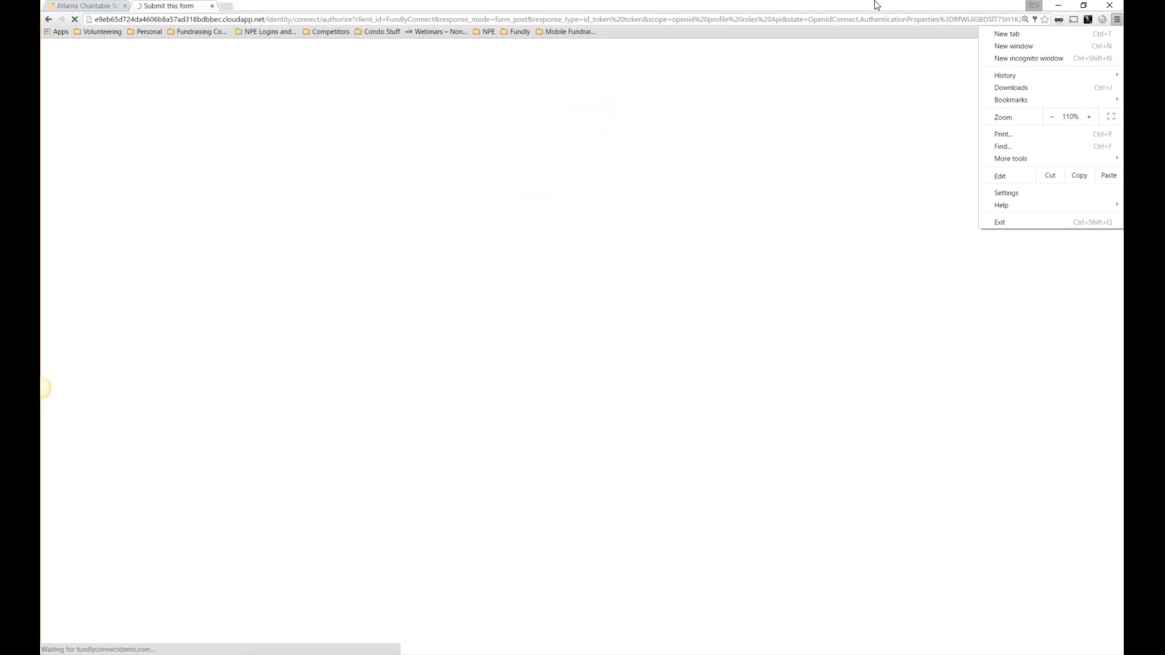
{"action": "left_click", "coordinate": [751, 5]}
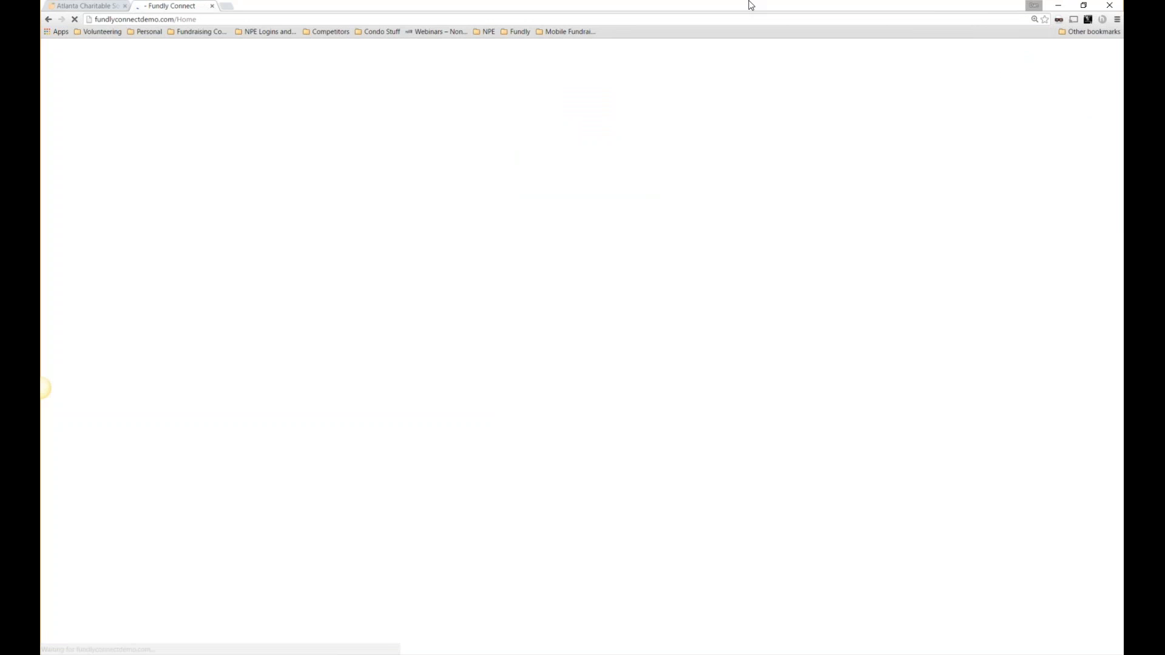
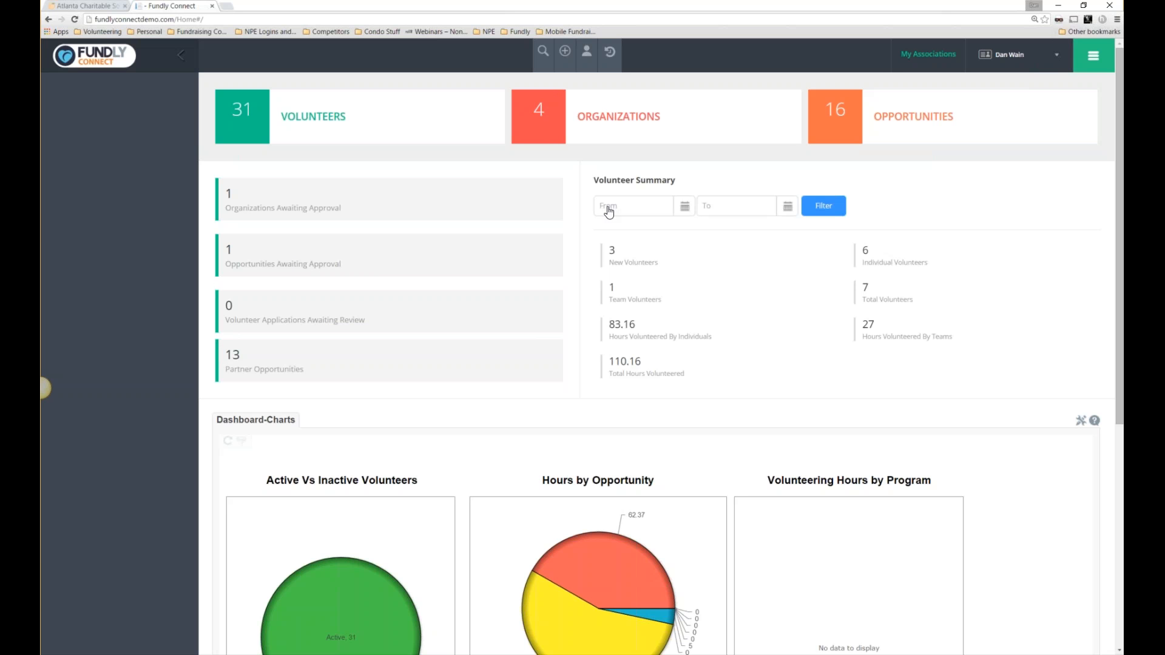
Review the list of the 3 new volunteers on the dashboard.
{"action": "left_click", "coordinate": [614, 254]}
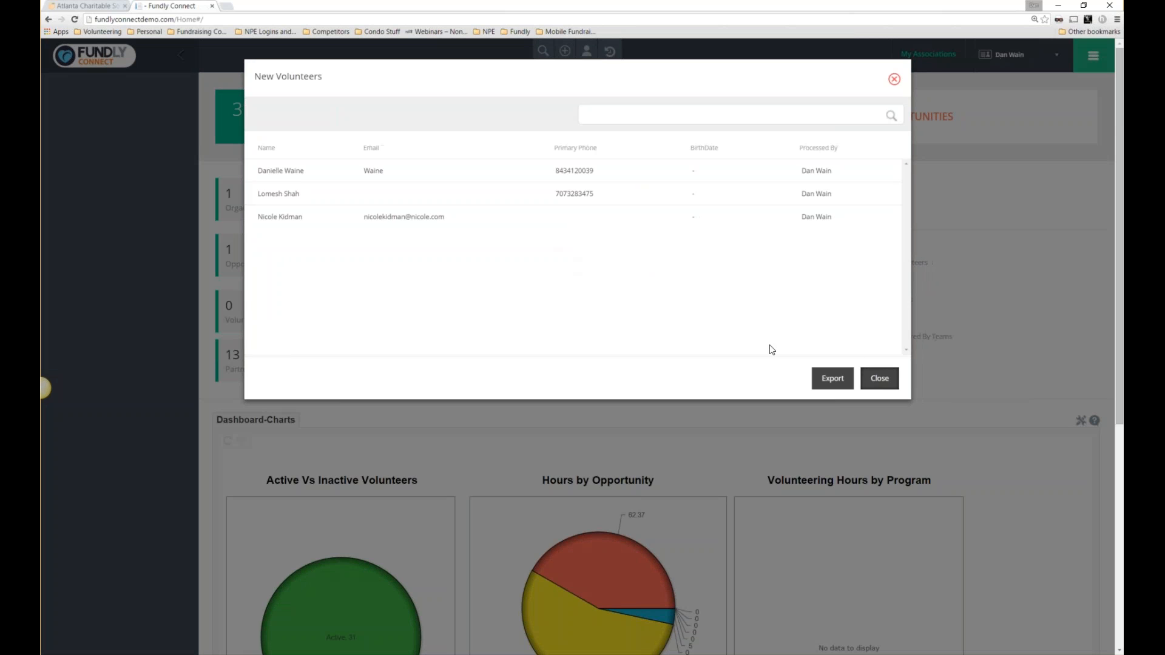
{"action": "scroll", "coordinate": [648, 374], "scroll_direction": "down", "scroll_amount": 2}
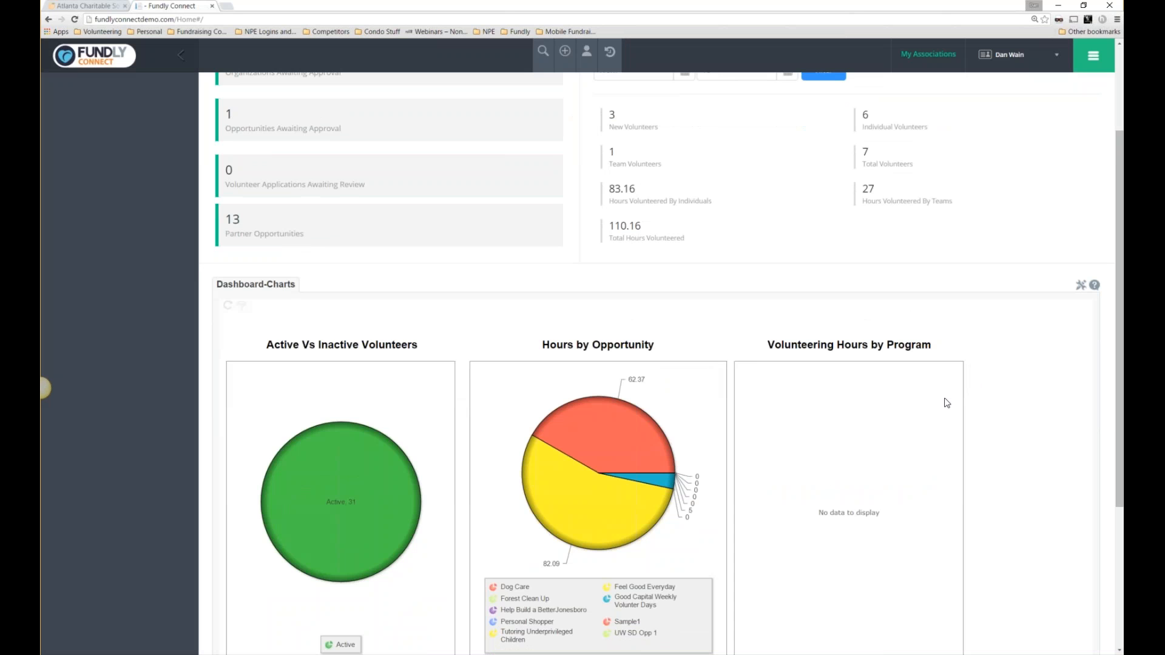
{"action": "scroll", "coordinate": [325, 363], "scroll_direction": "down", "scroll_amount": 1}
{"action": "scroll", "coordinate": [323, 362], "scroll_direction": "down", "scroll_amount": 2}
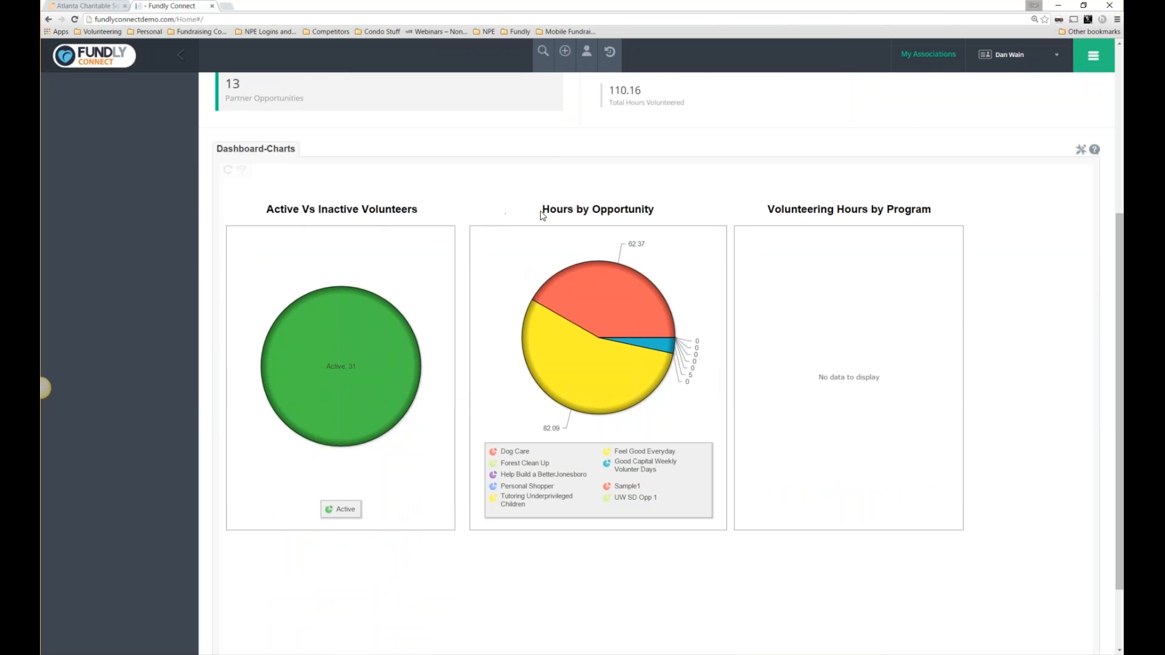
Inspect the Dog Care breakdown in the Hours by Opportunity chart.
{"action": "left_click_drag", "start_coordinate": [542, 214], "coordinate": [654, 211]}
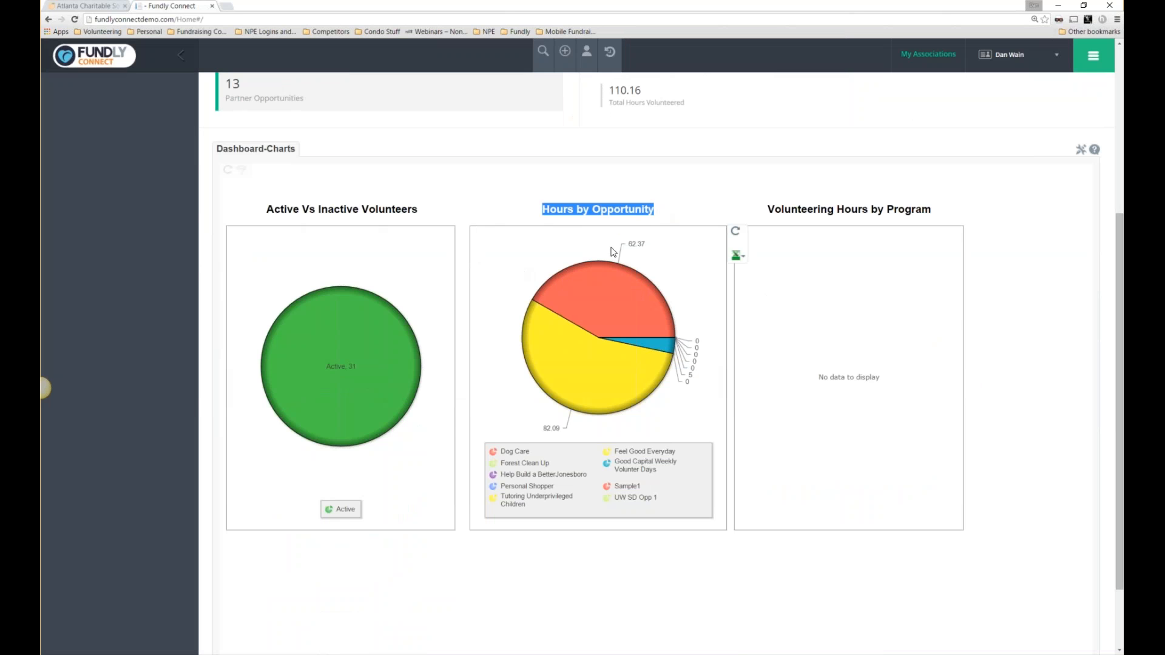
{"action": "left_click", "coordinate": [593, 288]}
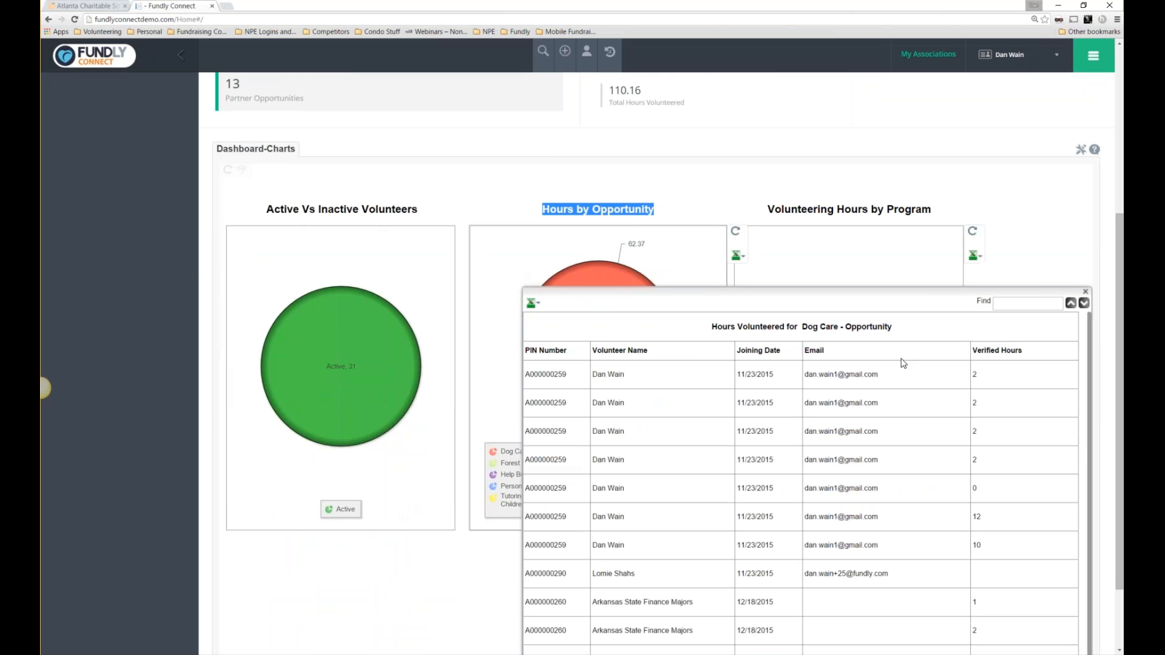
{"action": "scroll", "coordinate": [763, 411], "scroll_direction": "down", "scroll_amount": 2}
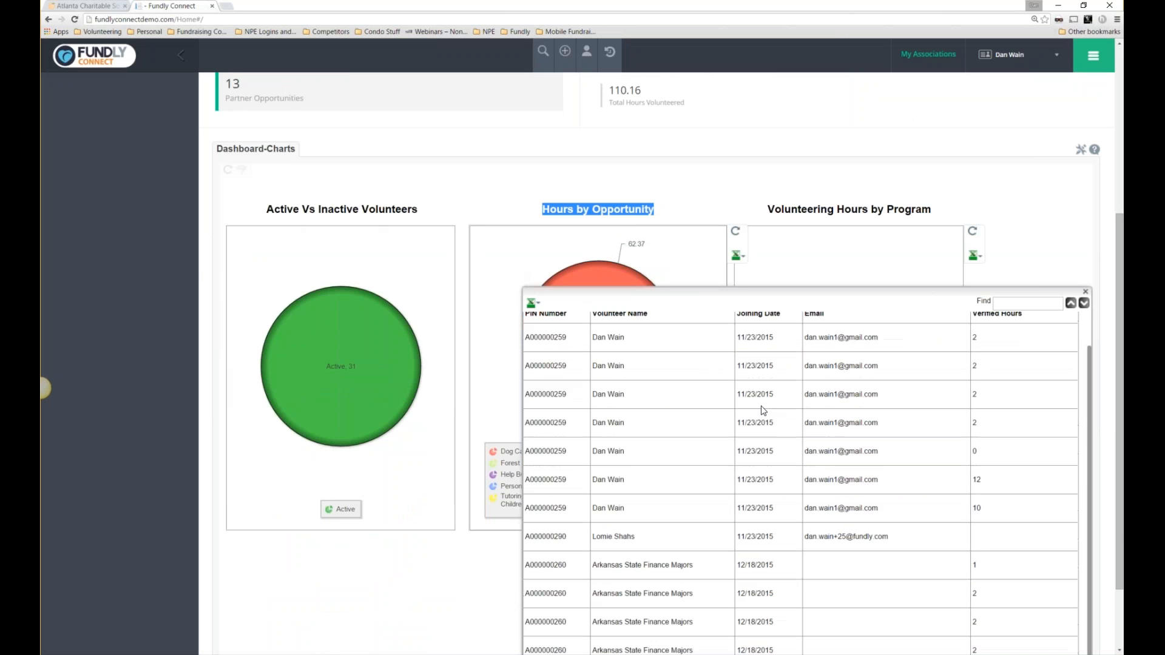
{"action": "scroll", "coordinate": [763, 411], "scroll_direction": "up", "scroll_amount": 5}
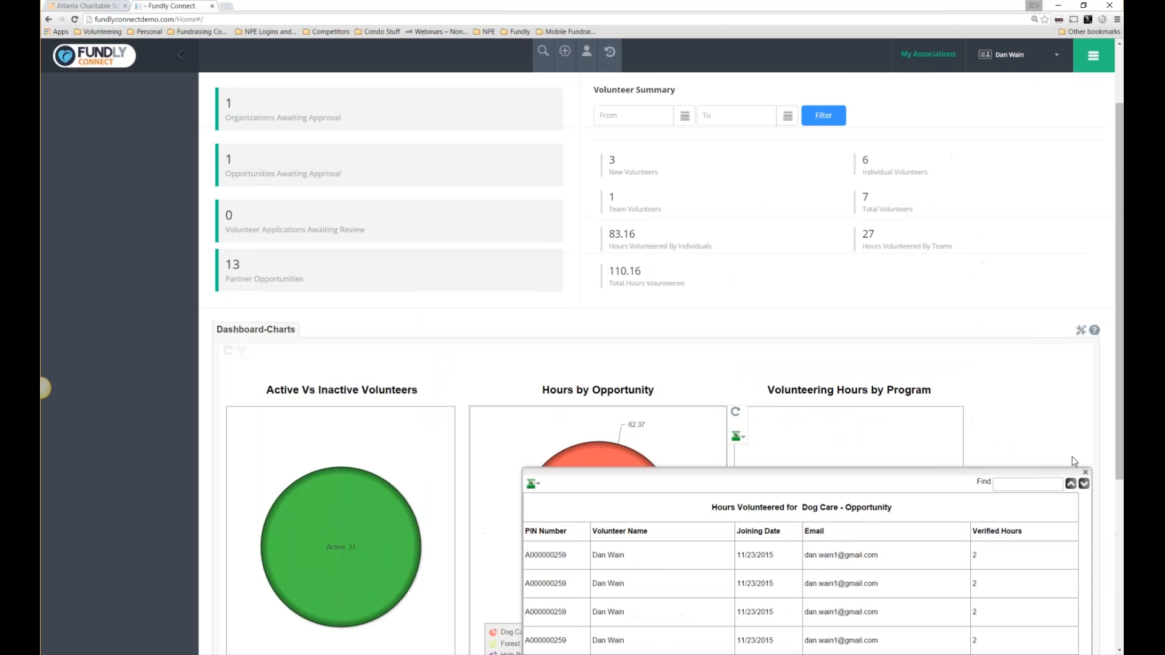
{"action": "left_click", "coordinate": [1086, 472]}
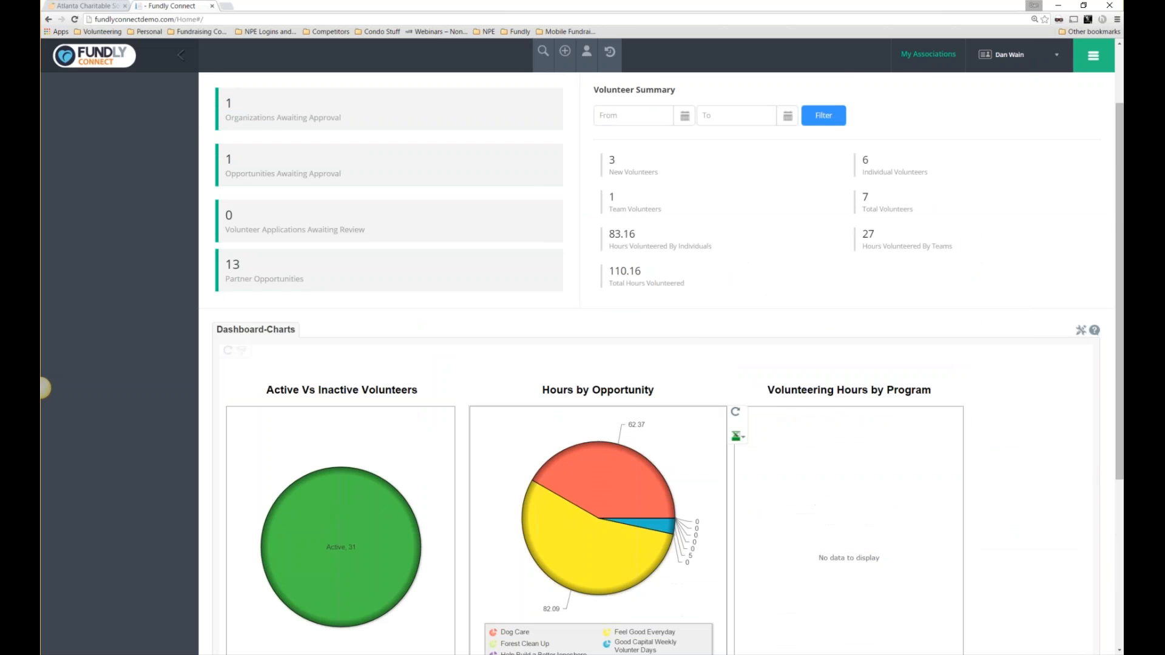
Inspect the Feel Good Everyday hours breakdown, then point out the Volunteering Hours by Program chart.
{"action": "left_click", "coordinate": [550, 542]}
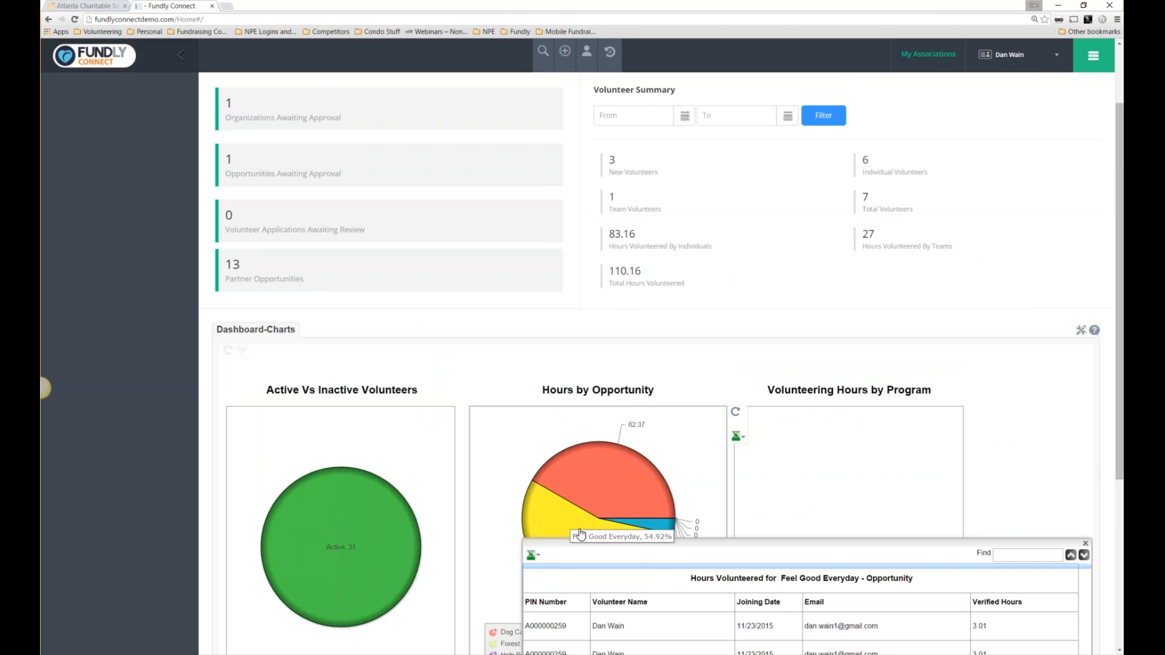
{"action": "scroll", "coordinate": [872, 597], "scroll_direction": "down", "scroll_amount": 2}
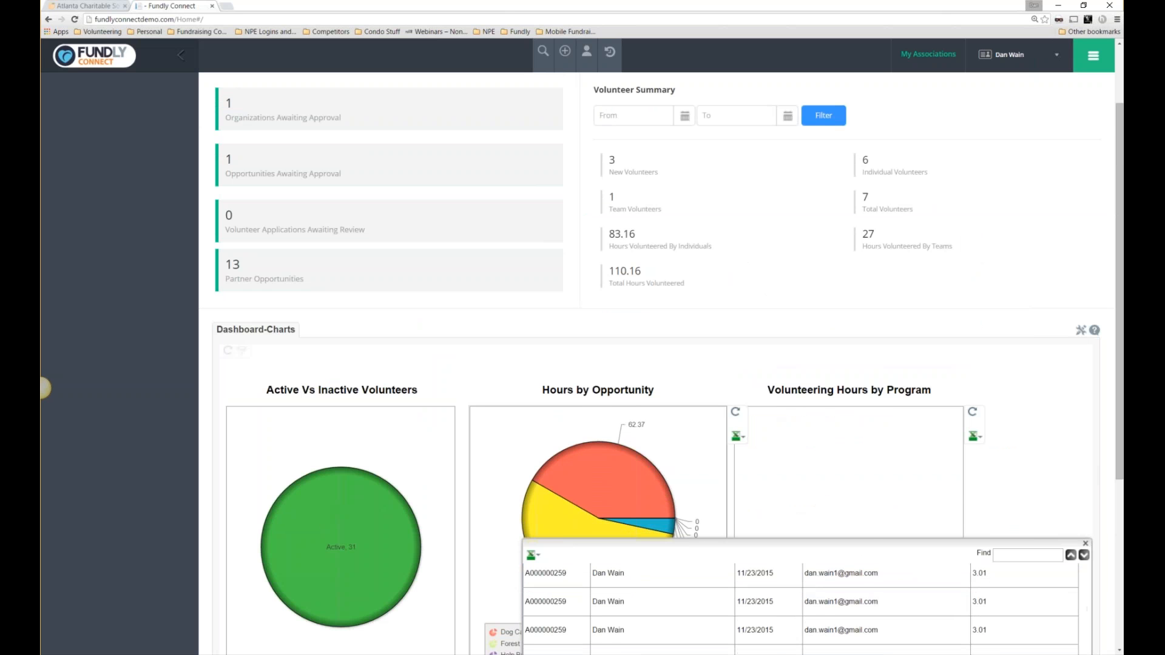
{"action": "scroll", "coordinate": [1028, 566], "scroll_direction": "down", "scroll_amount": 1}
{"action": "scroll", "coordinate": [1090, 441], "scroll_direction": "down", "scroll_amount": 3}
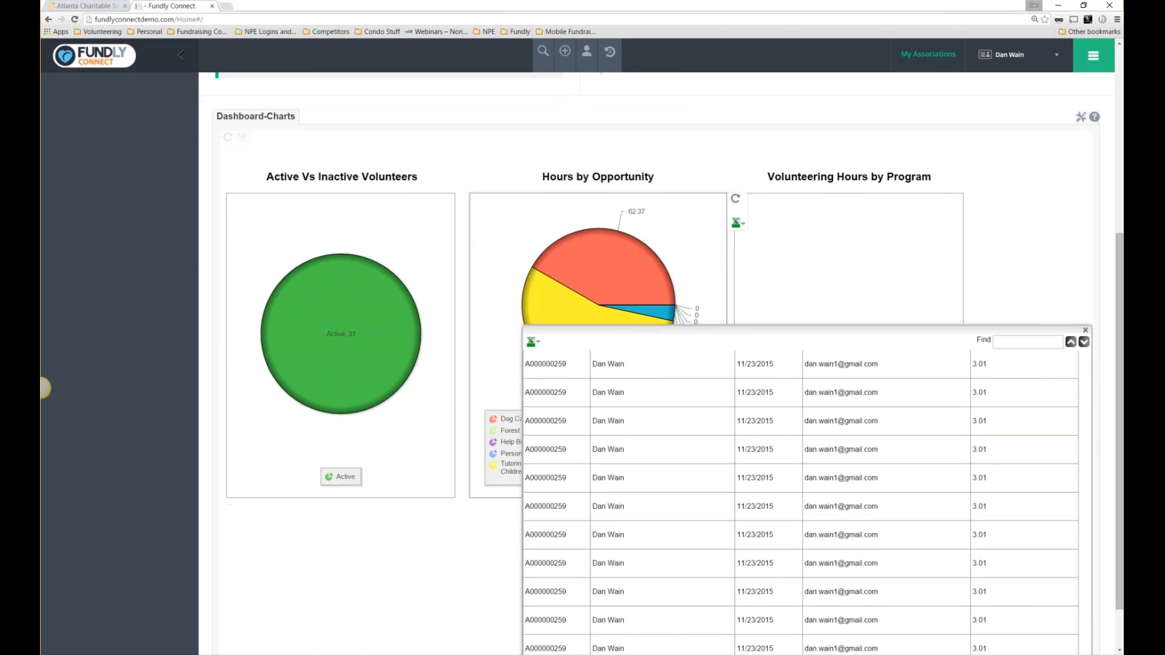
{"action": "left_click", "coordinate": [1085, 331]}
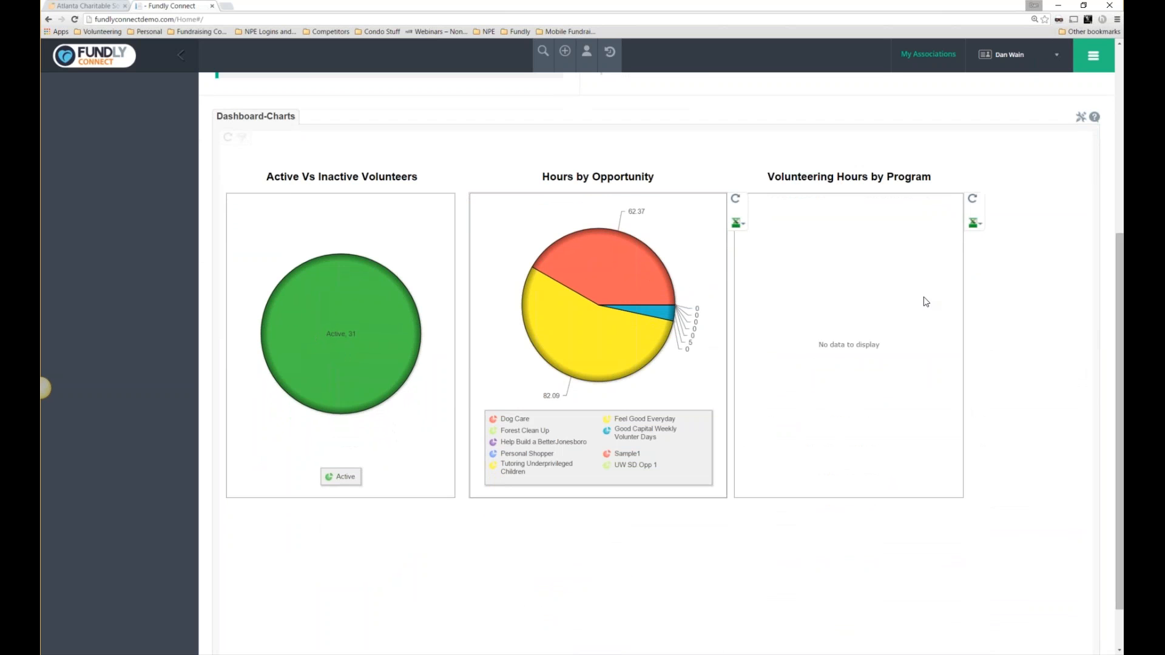
{"action": "left_click_drag", "start_coordinate": [1121, 294], "coordinate": [1120, 273]}
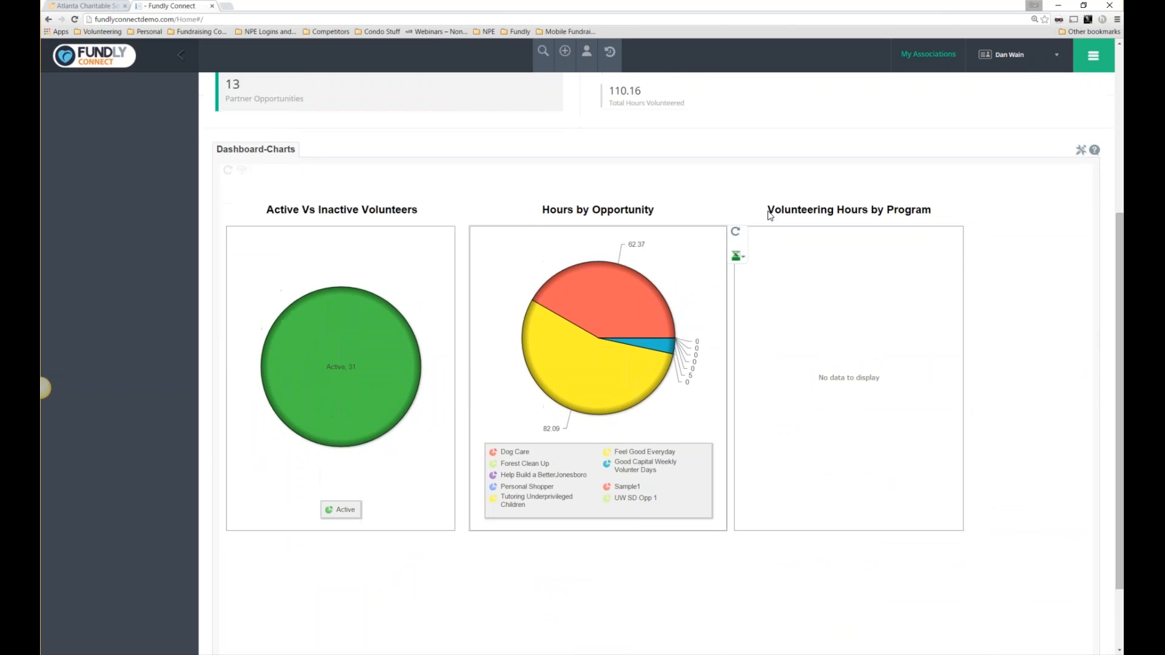
{"action": "left_click_drag", "start_coordinate": [822, 213], "coordinate": [936, 218]}
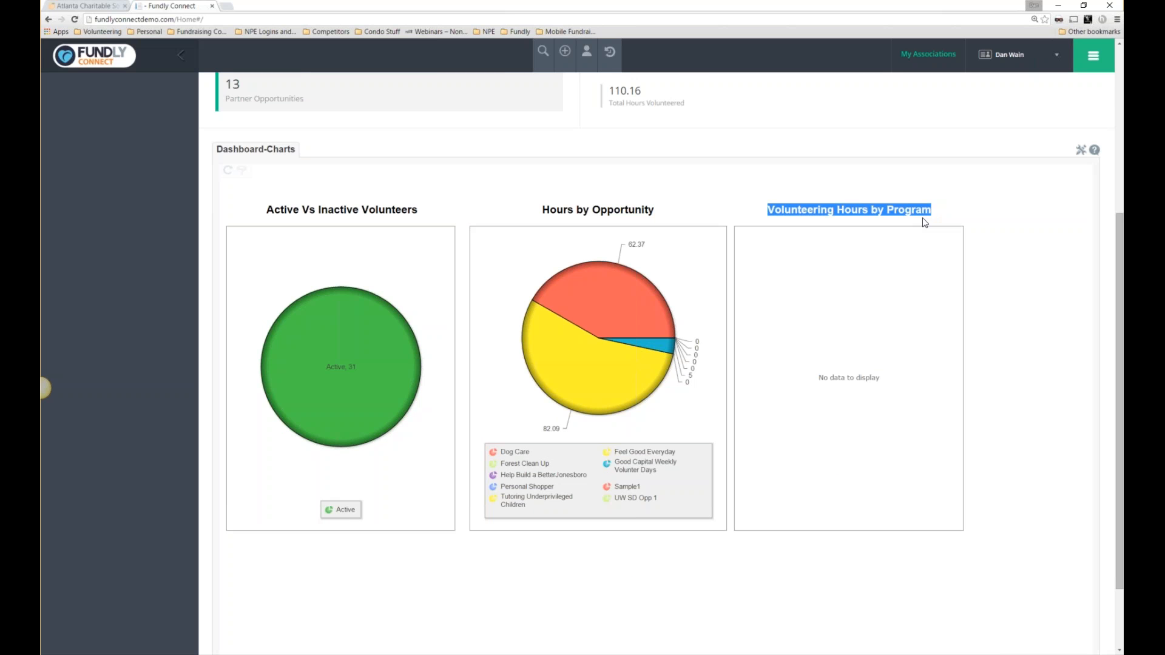
Show the main module navigation, pointing out the Communication Center section.
{"action": "scroll", "coordinate": [872, 210], "scroll_direction": "up", "scroll_amount": 5}
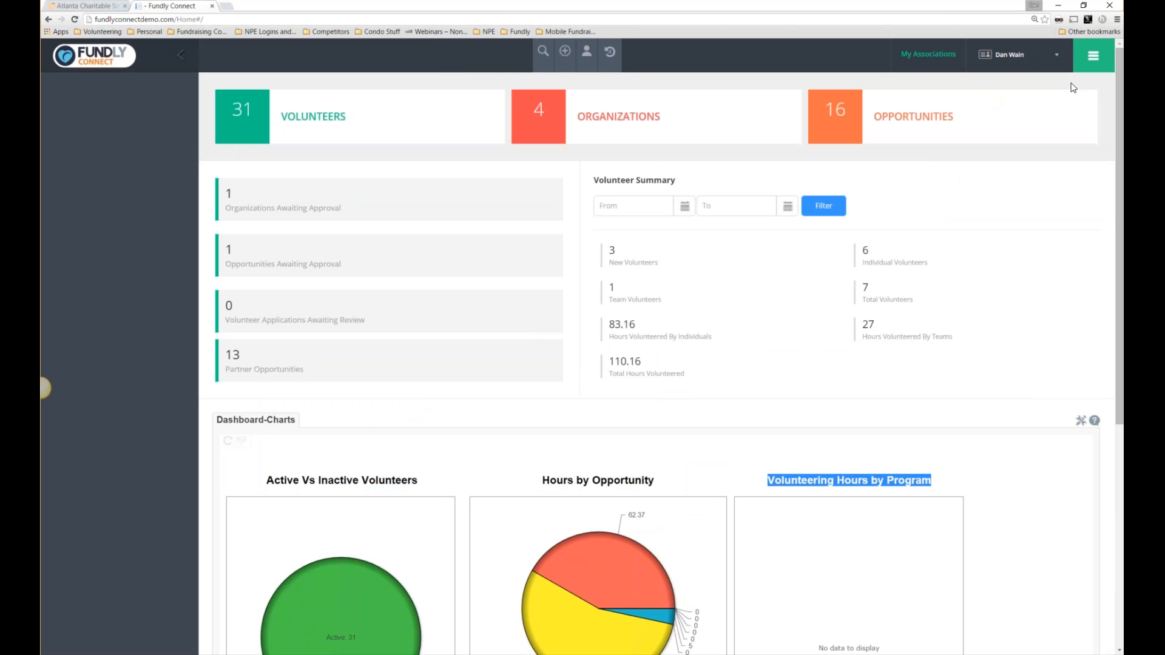
{"action": "left_click", "coordinate": [1087, 64]}
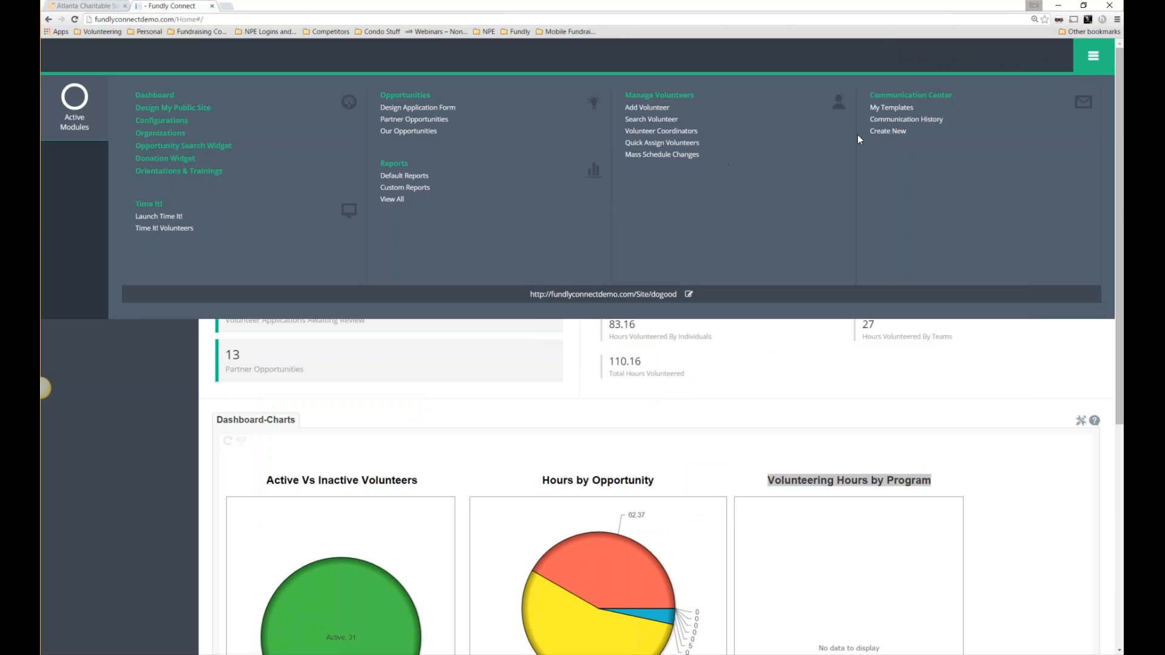
{"action": "left_click_drag", "start_coordinate": [954, 95], "coordinate": [864, 99]}
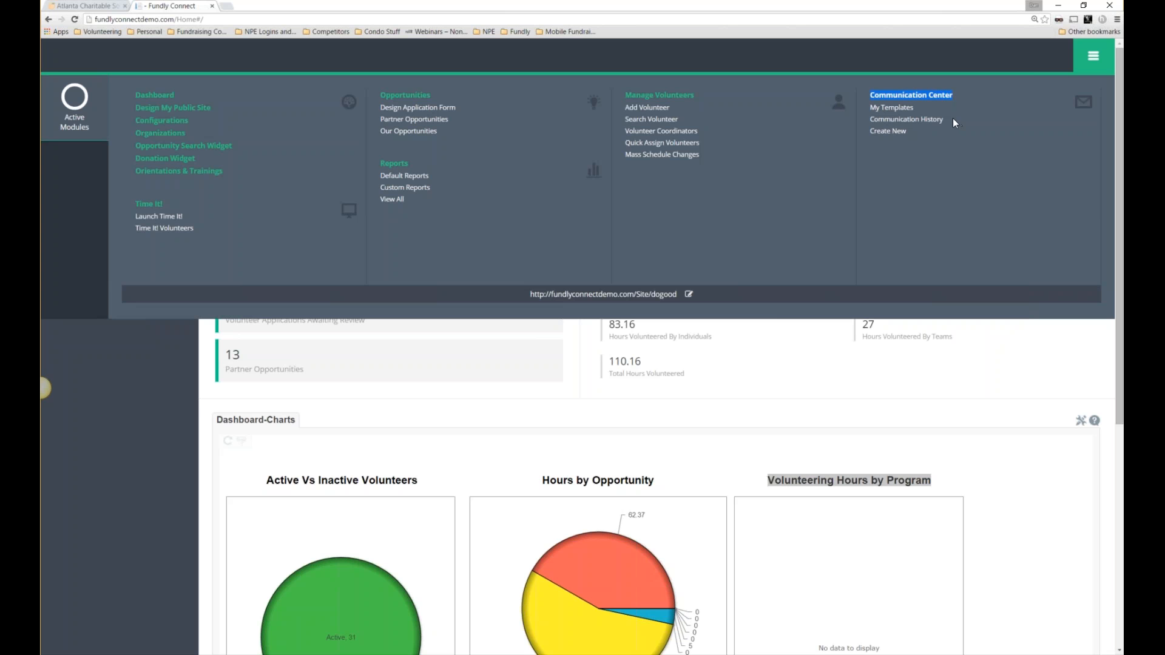
Start a new communication named 'HO Afililiate Messaging'.
{"action": "left_click", "coordinate": [896, 138]}
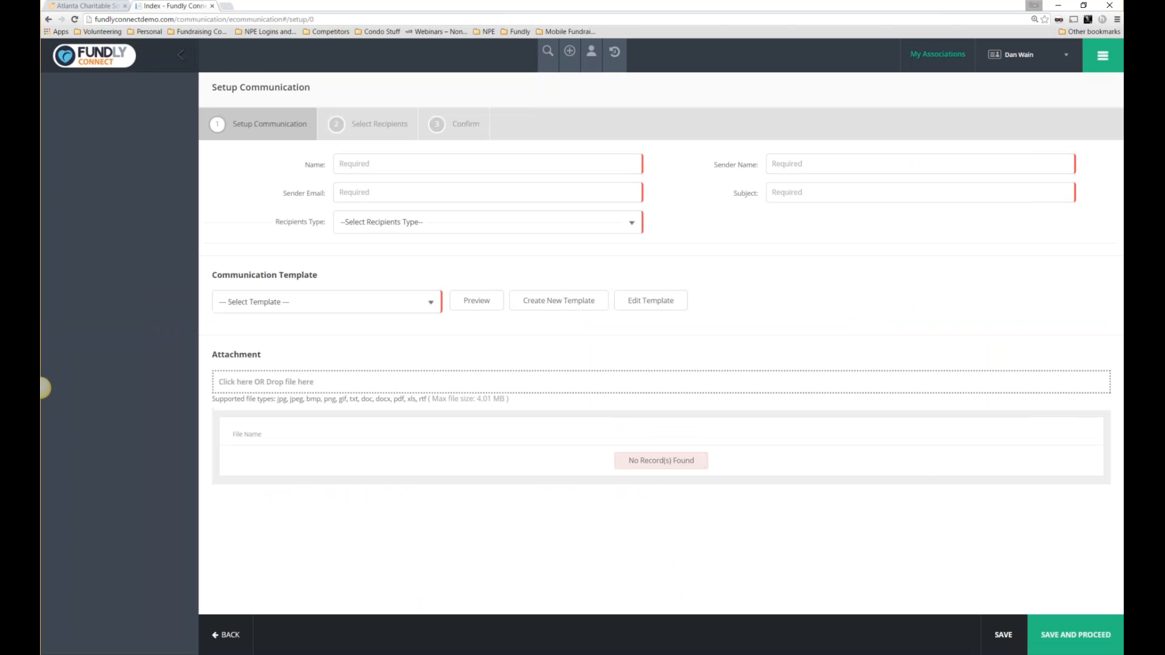
{"action": "left_click_drag", "start_coordinate": [312, 88], "coordinate": [213, 87]}
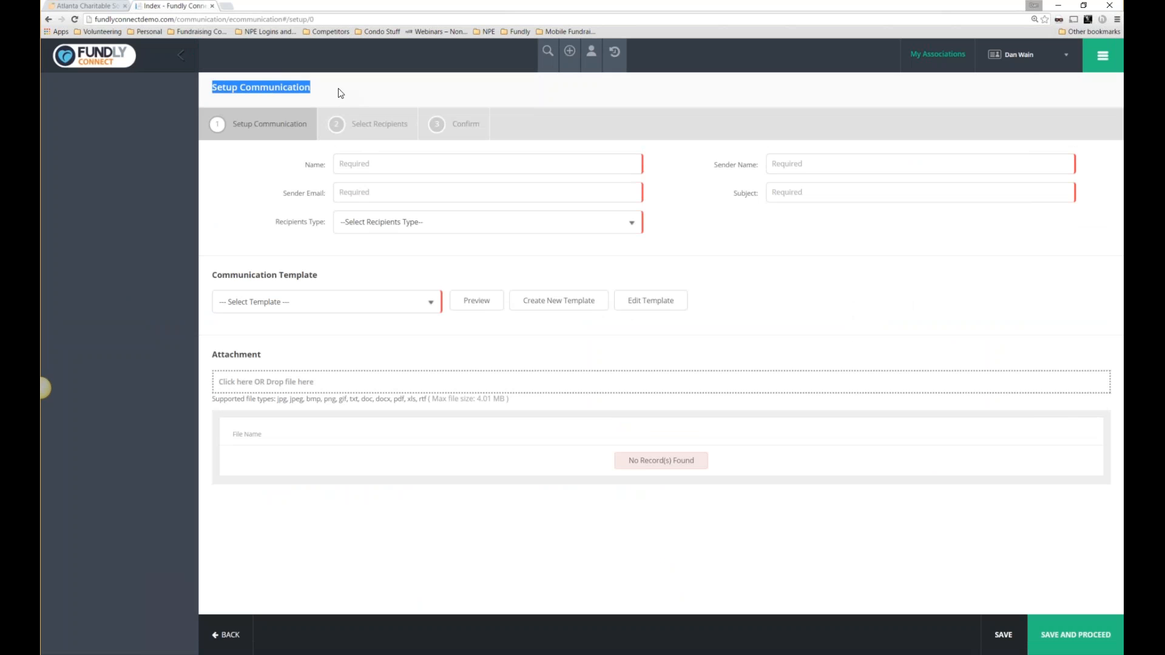
{"action": "left_click", "coordinate": [383, 224]}
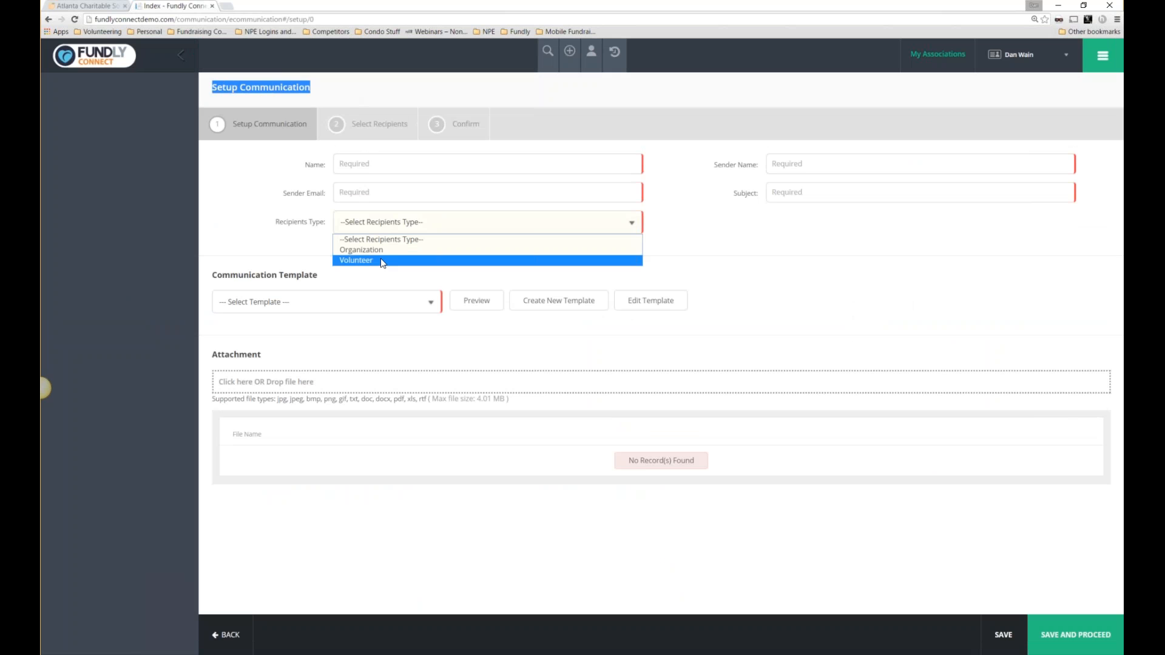
{"action": "left_click", "coordinate": [360, 165]}
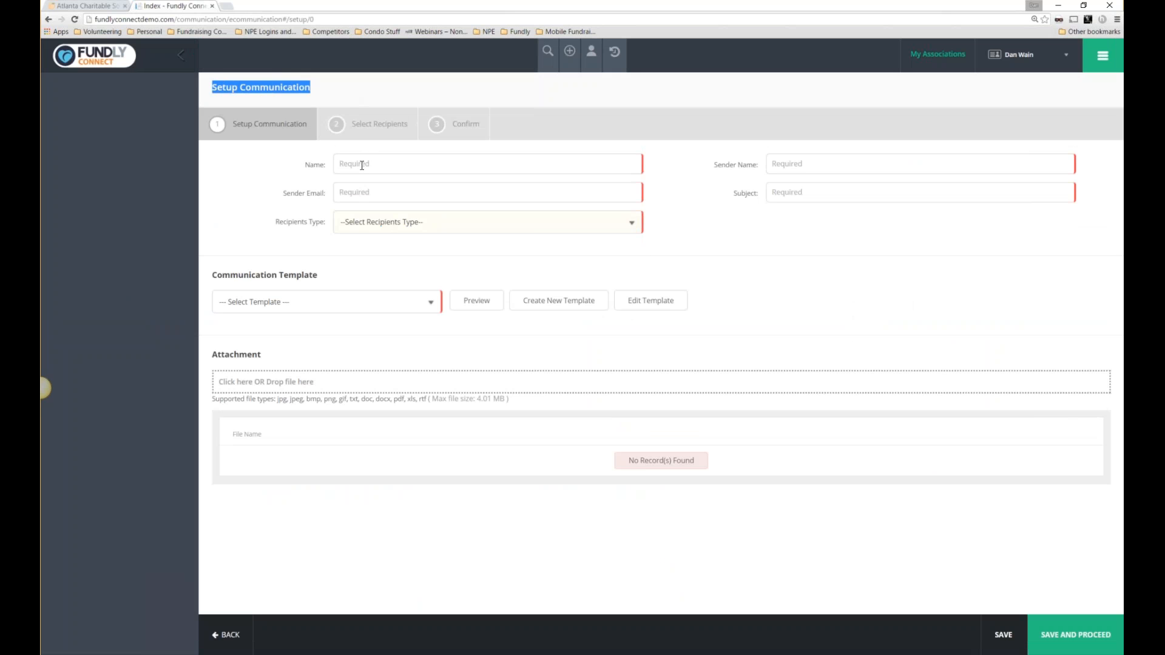
{"action": "left_click", "coordinate": [360, 165]}
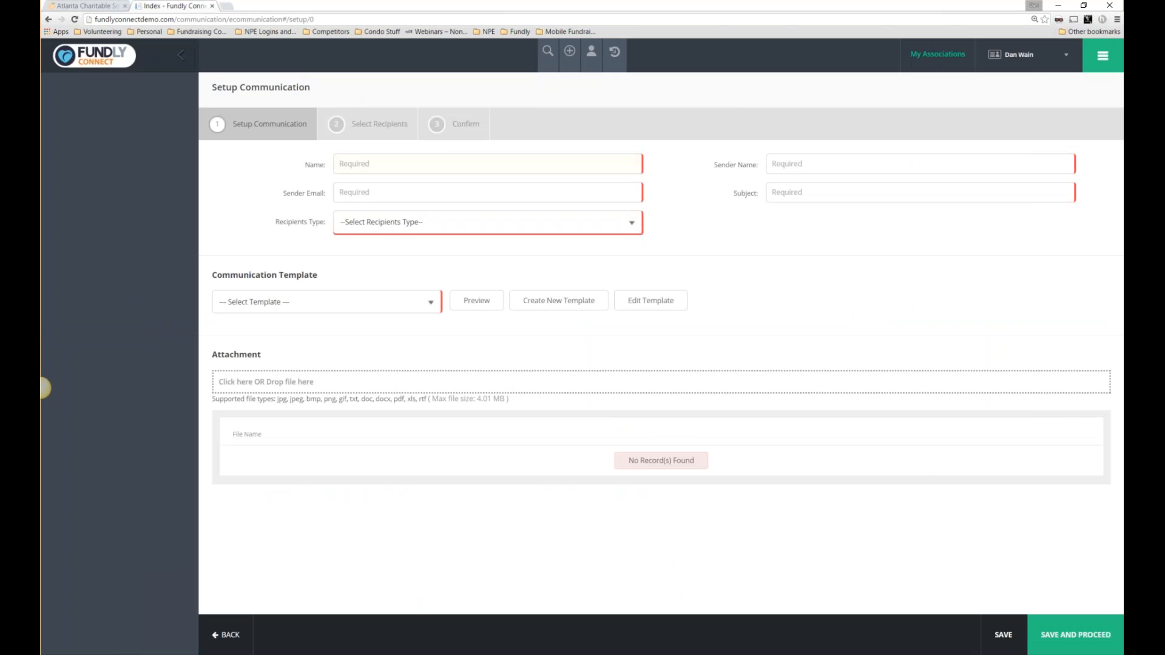
{"action": "type", "text": "HO Afil"}
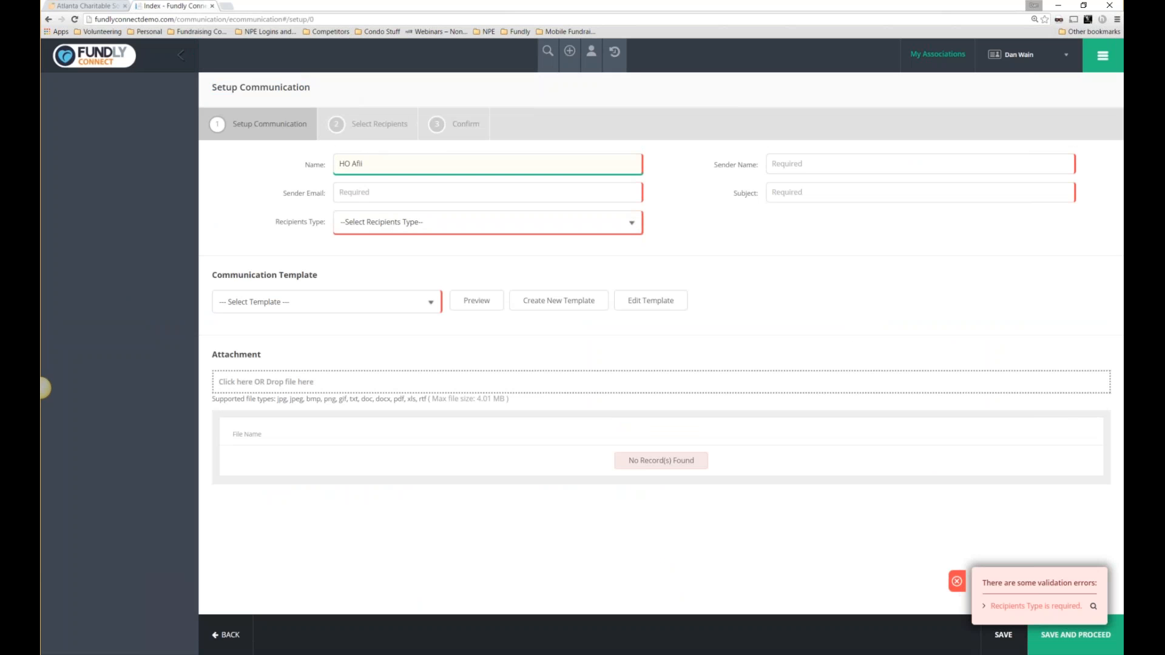
{"action": "key", "text": "BackSpace"}
{"action": "key", "text": "BackSpace"}
{"action": "type", "text": "filiate Messaging"}
Enter the sender's name and saved email, with subject 'Welcome to The Connect Train'.
{"action": "left_click", "coordinate": [836, 163]}
{"action": "type", "text": "Dan W"}
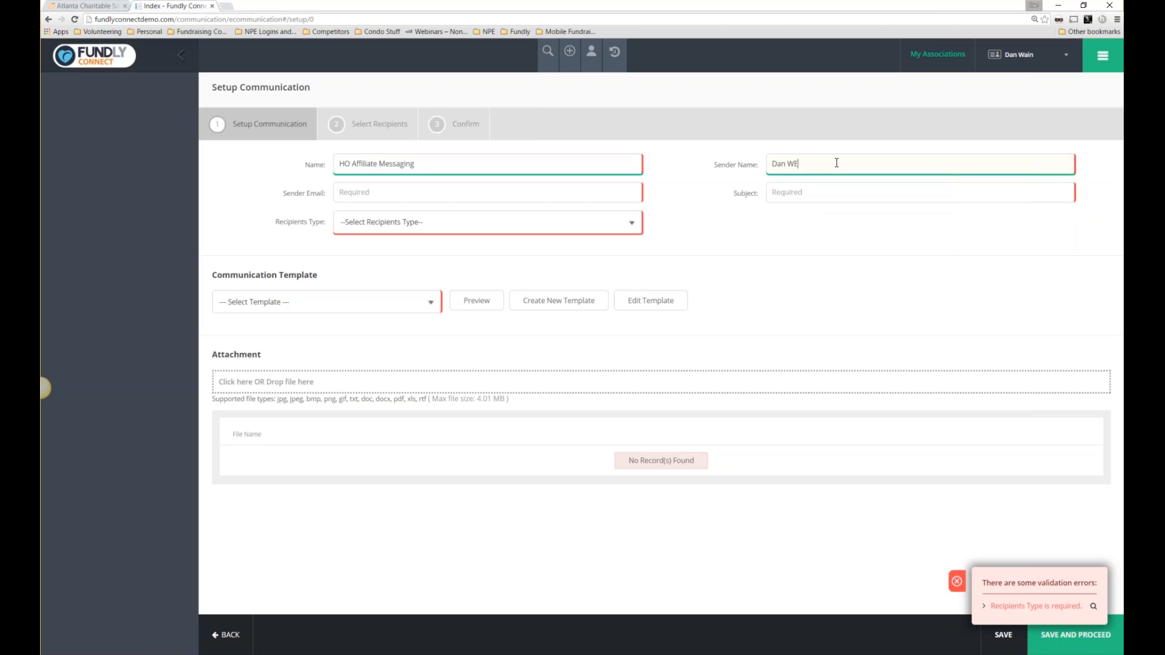
{"action": "key", "text": "Tab"}
{"action": "type", "text": "Dan"}
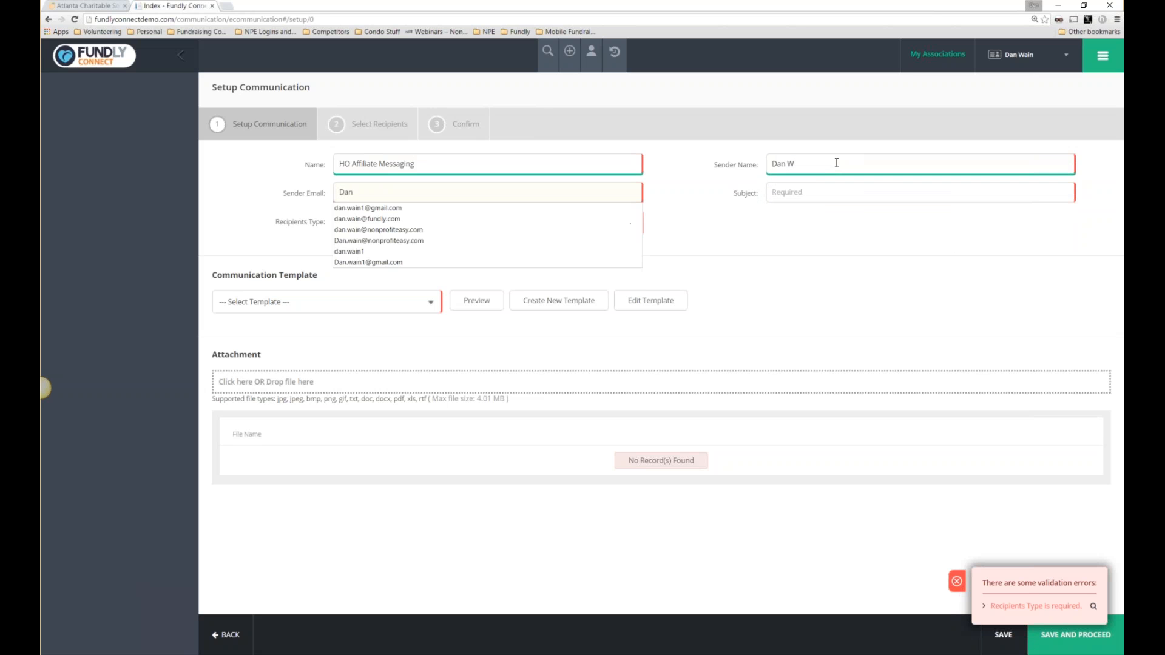
{"action": "left_click", "coordinate": [417, 208]}
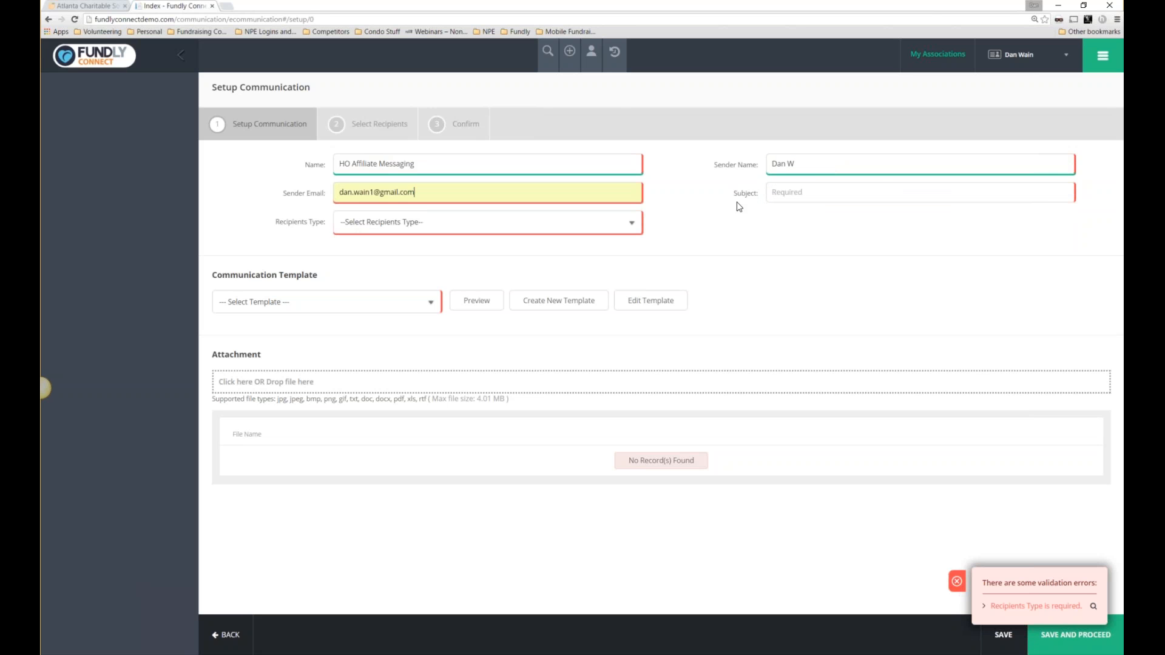
{"action": "left_click", "coordinate": [800, 192]}
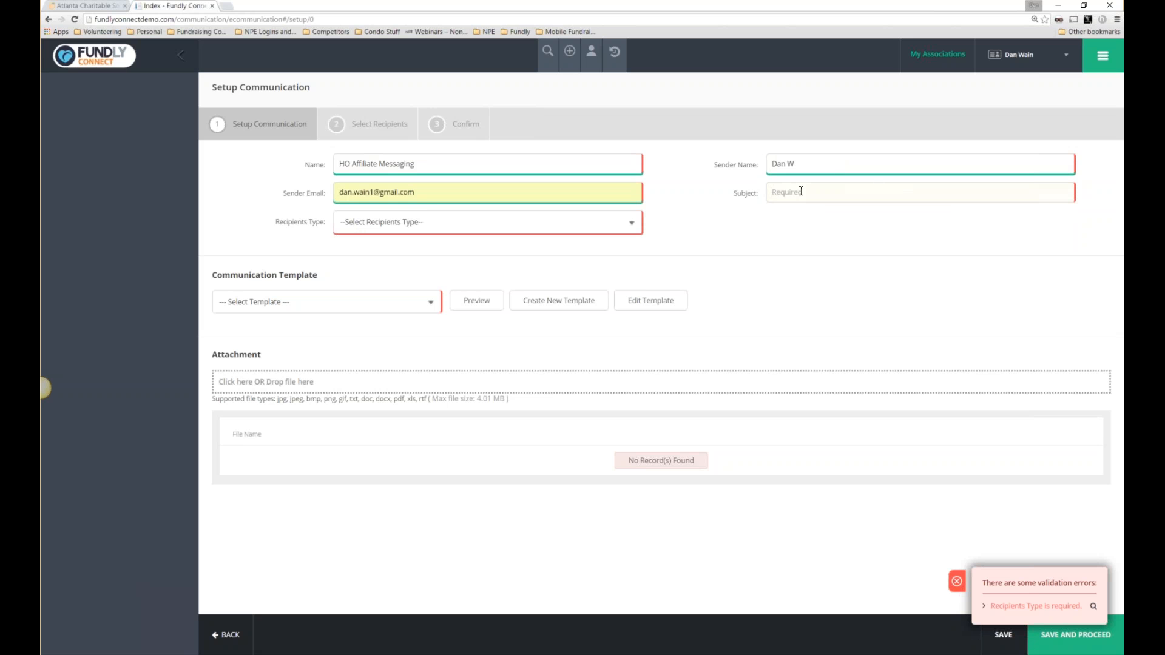
{"action": "type", "text": "Welcome to "}
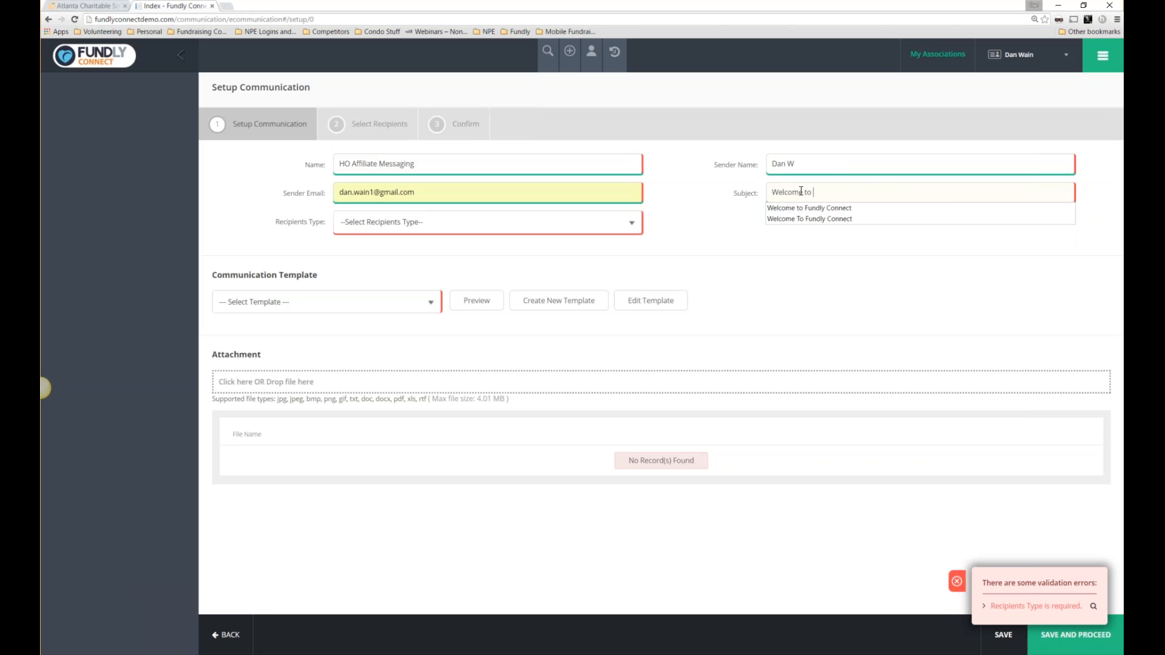
{"action": "type", "text": "The Connec"}
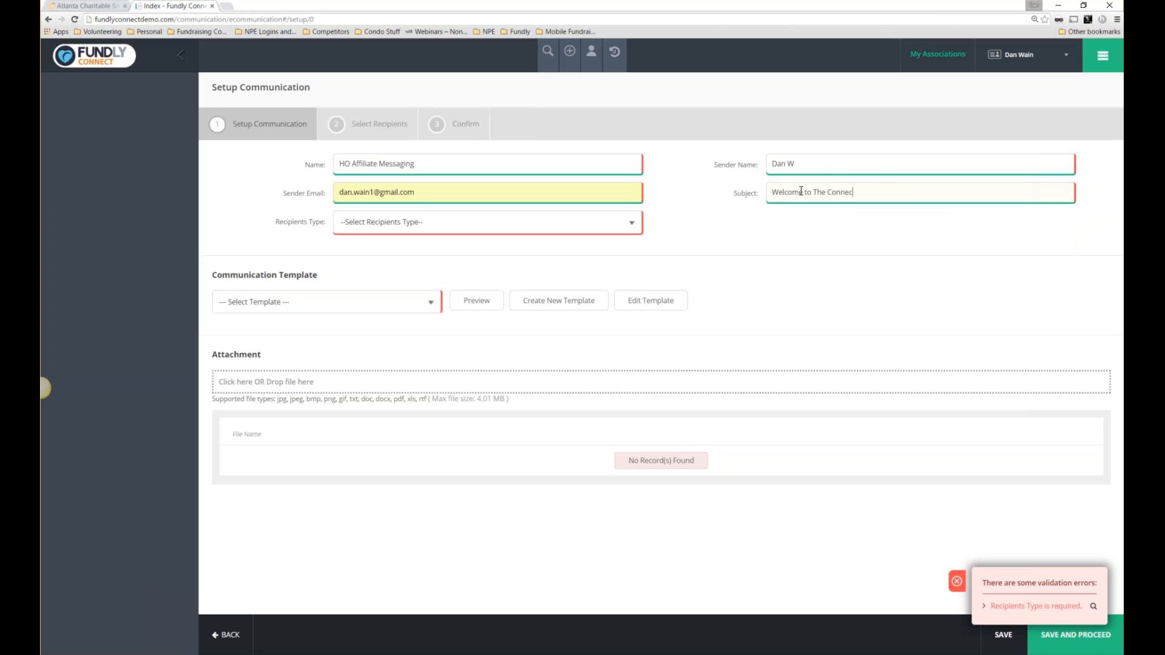
{"action": "type", "text": "t Train"}
Set the recipient type to Organization and bring up the template choices.
{"action": "left_click", "coordinate": [418, 224]}
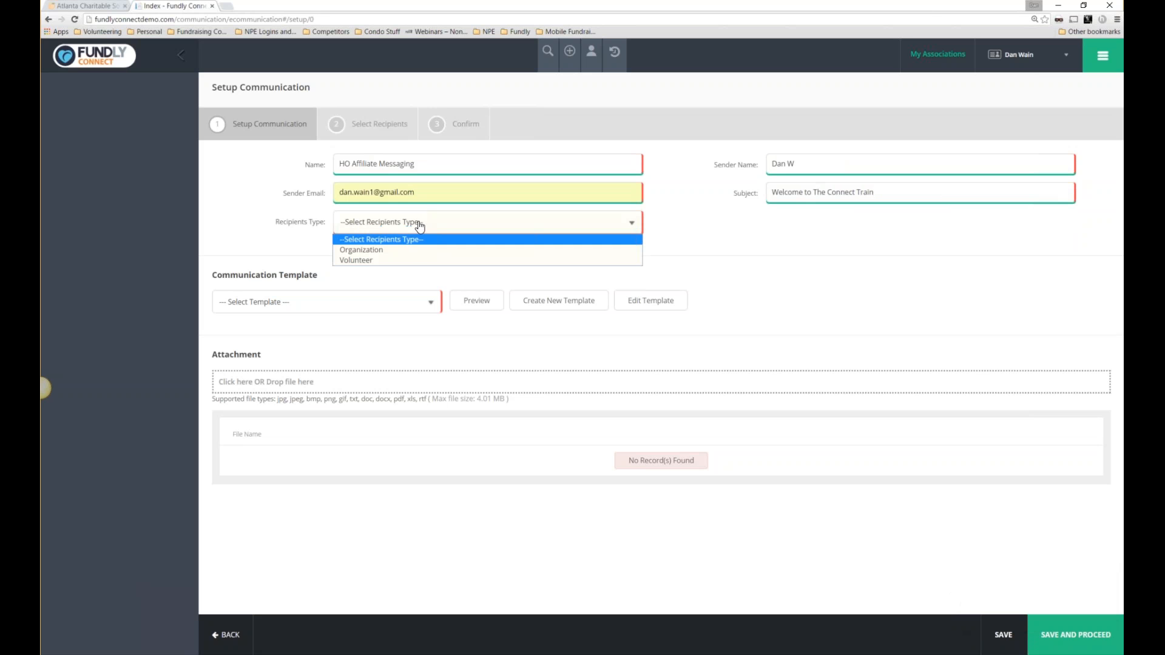
{"action": "left_click", "coordinate": [380, 250]}
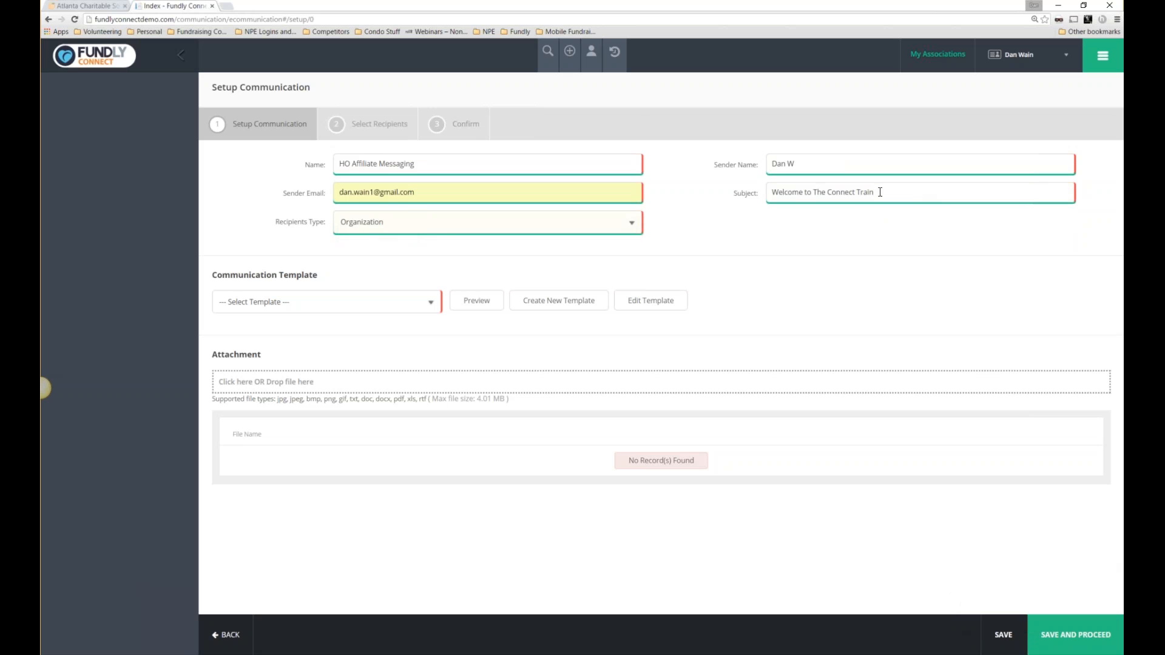
{"action": "left_click_drag", "start_coordinate": [875, 192], "coordinate": [745, 174]}
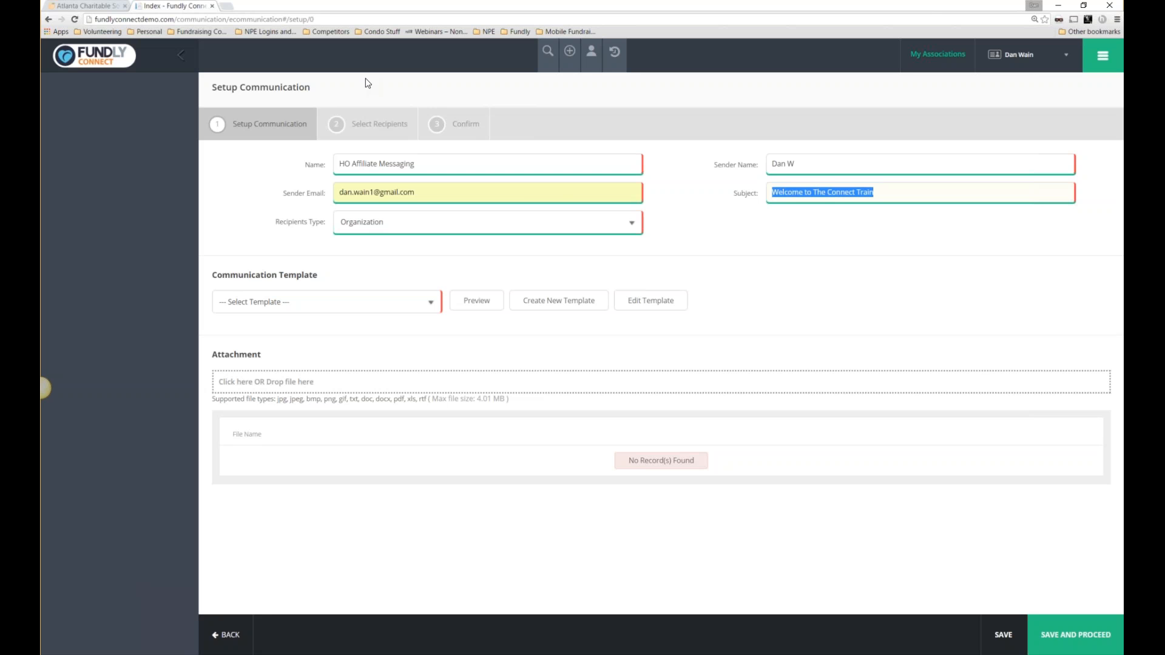
{"action": "left_click", "coordinate": [280, 242]}
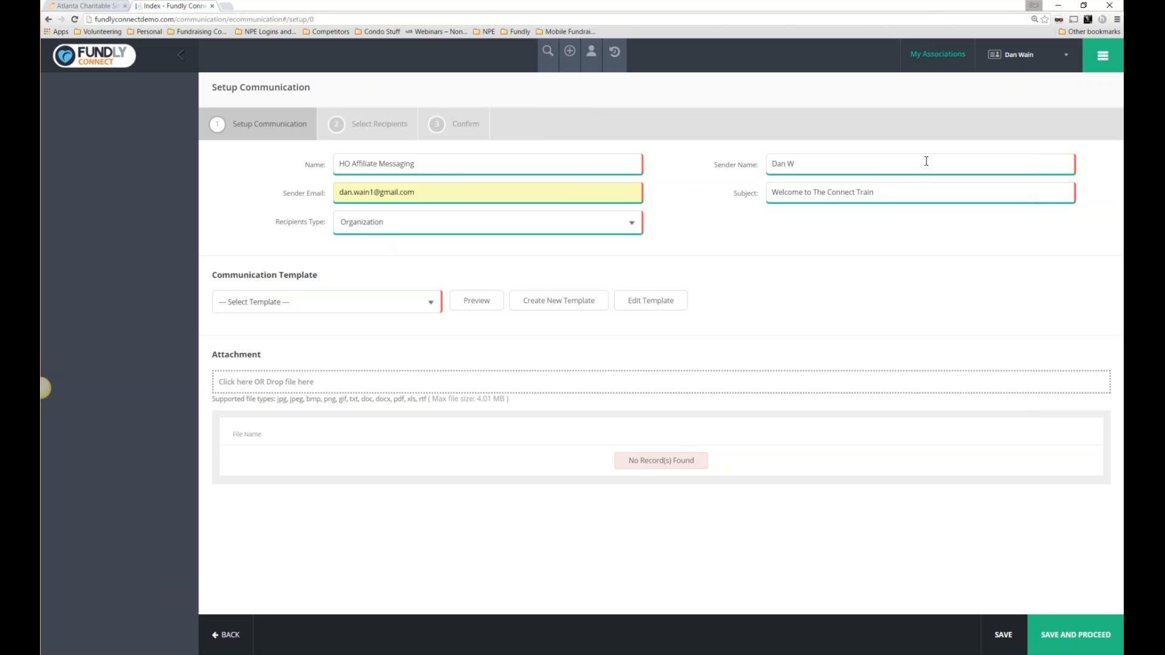
{"action": "left_click_drag", "start_coordinate": [898, 186], "coordinate": [769, 195]}
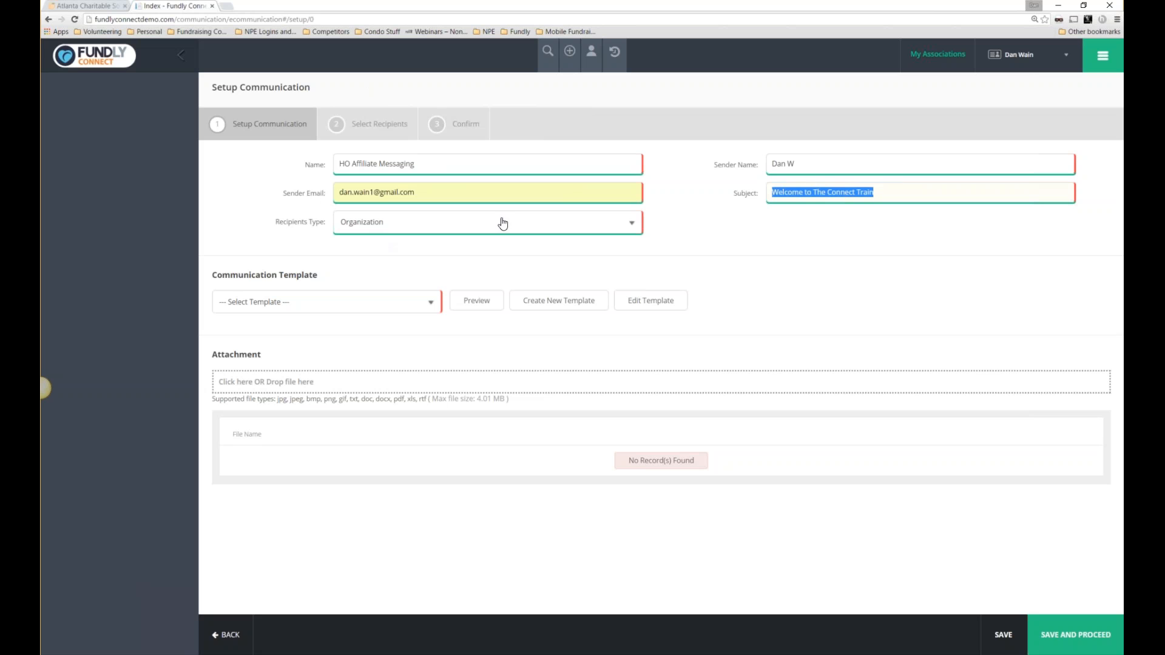
{"action": "left_click_drag", "start_coordinate": [359, 270], "coordinate": [211, 276]}
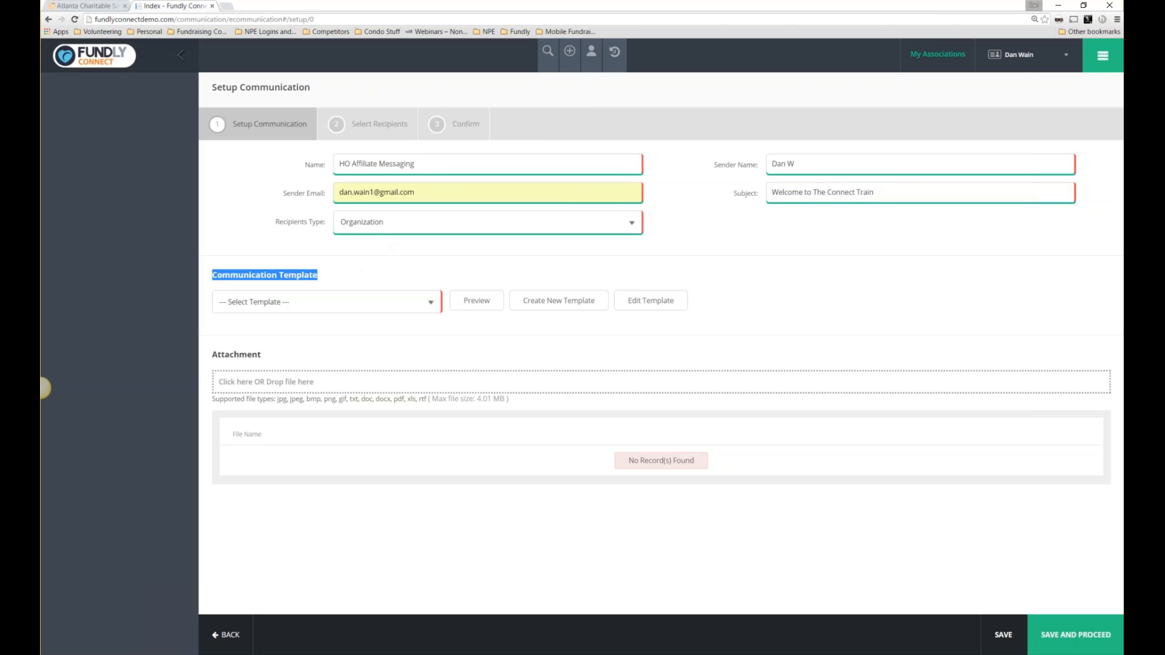
{"action": "left_click", "coordinate": [558, 301]}
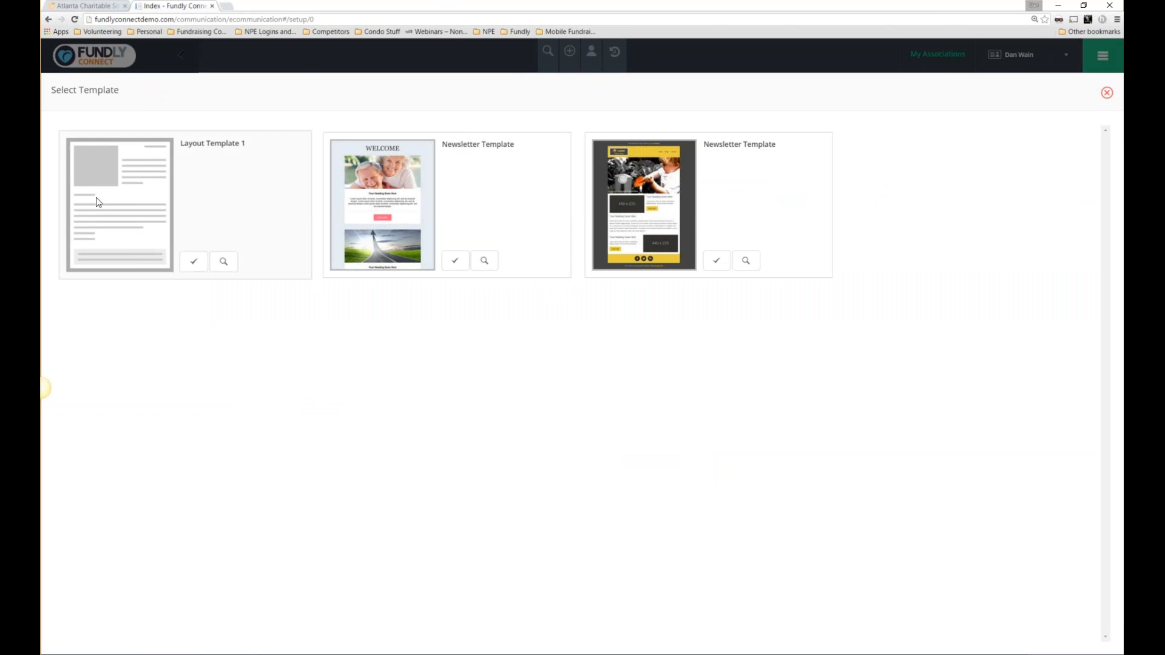
Pick the yellow-and-dark third Newsletter Template to load it into the editor.
{"action": "left_click", "coordinate": [717, 265]}
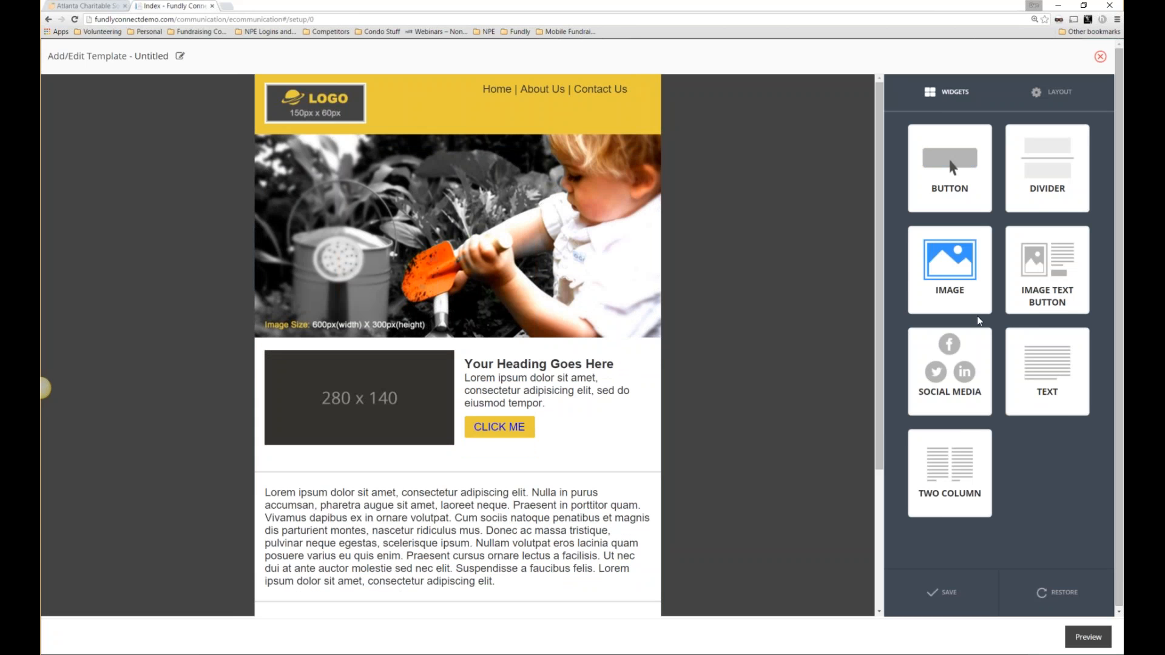
Add a Social Media section below the banner with salmon #e67575 background.
{"action": "left_click_drag", "start_coordinate": [950, 371], "coordinate": [385, 343]}
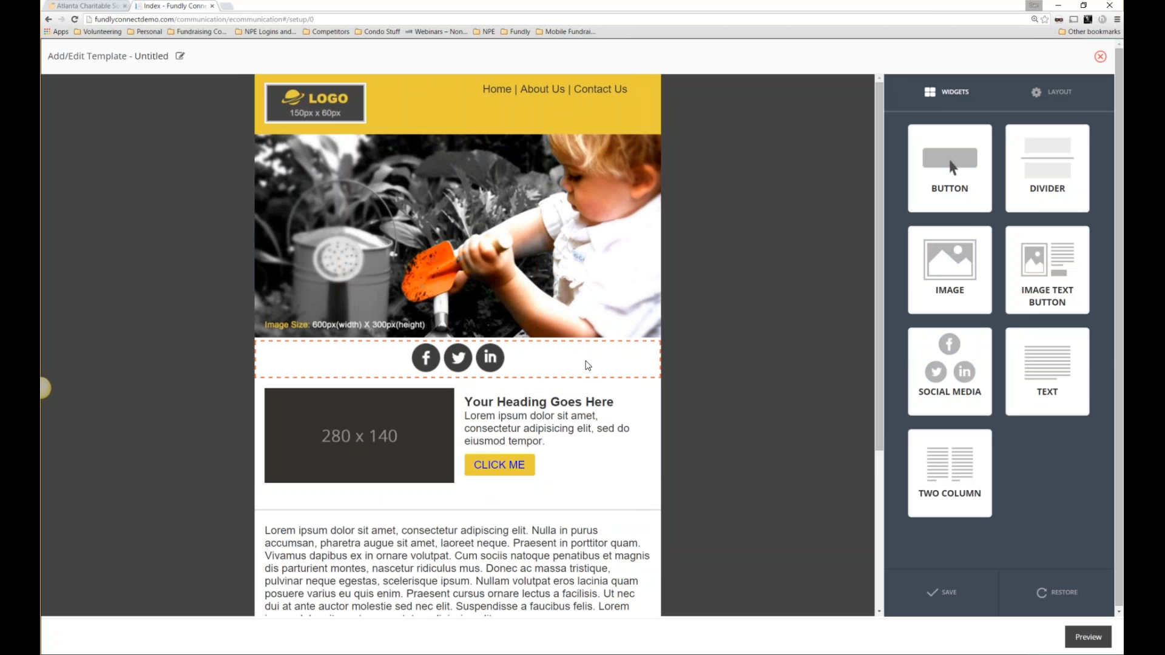
{"action": "left_click", "coordinate": [588, 365]}
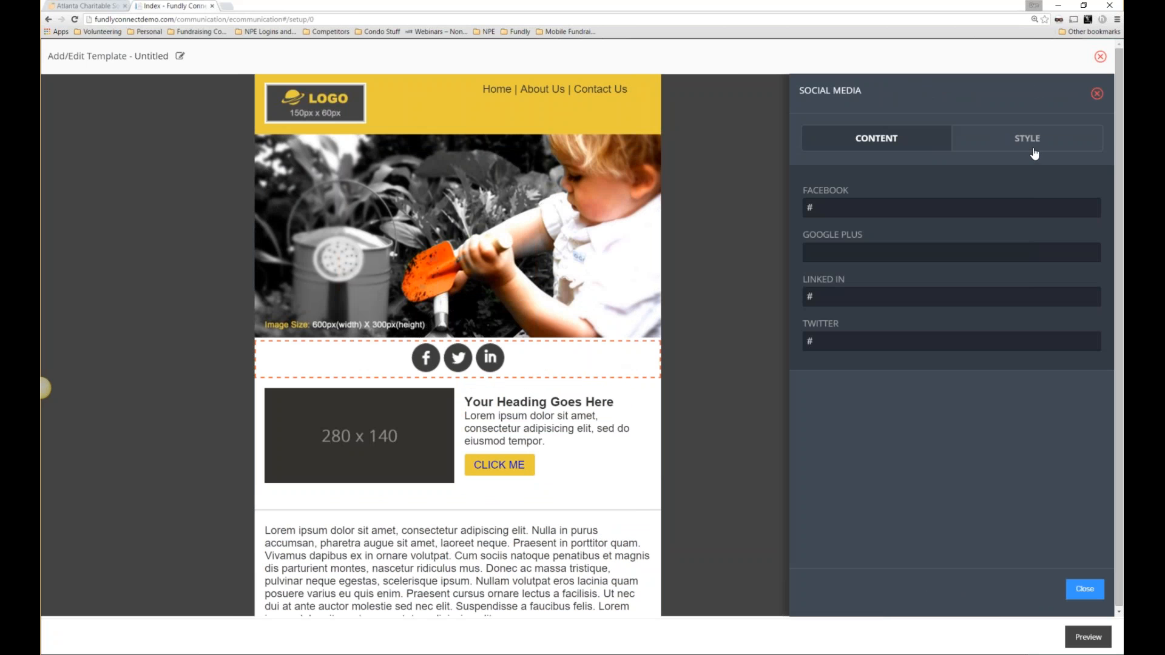
{"action": "left_click", "coordinate": [1034, 151]}
{"action": "left_click", "coordinate": [813, 235]}
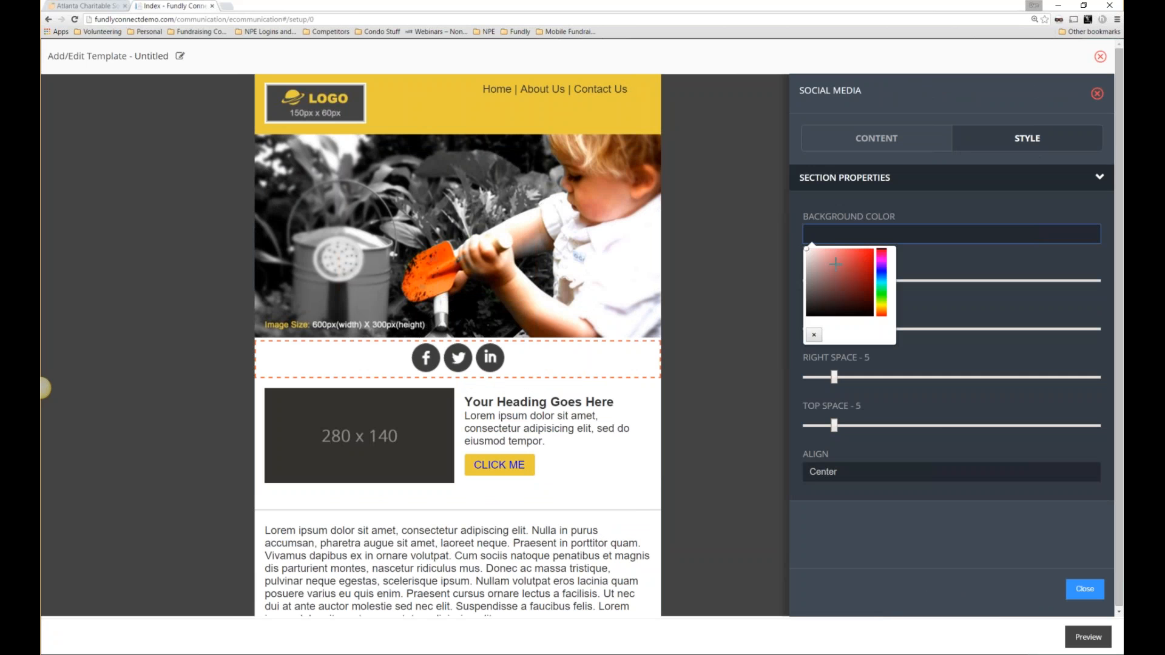
{"action": "left_click", "coordinate": [835, 253]}
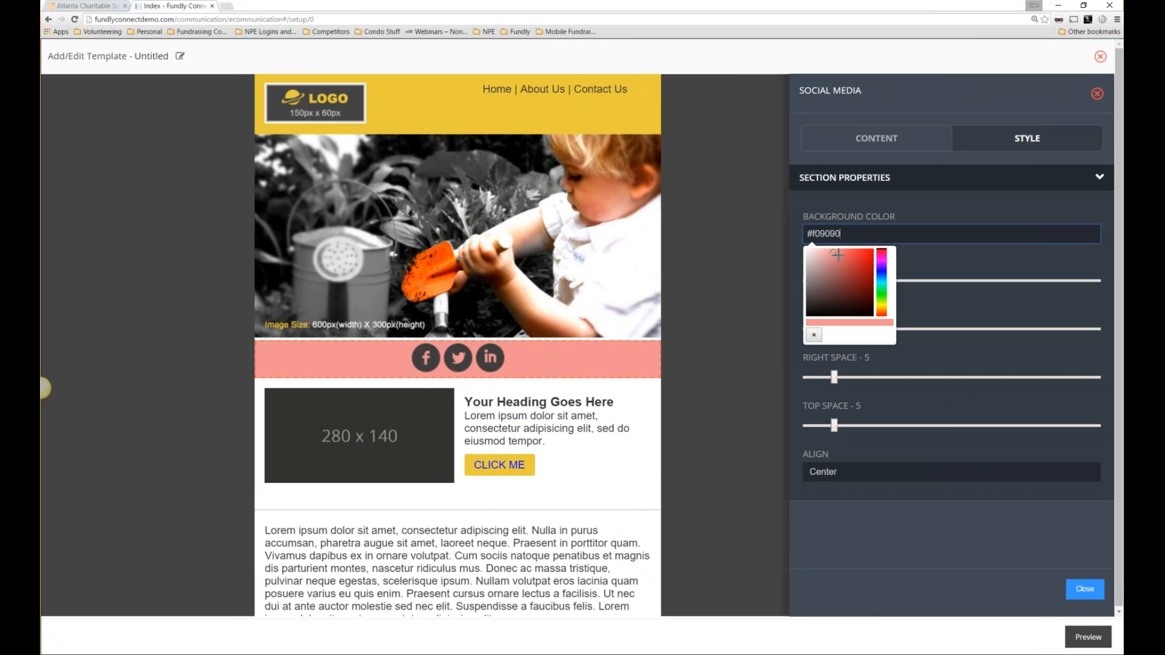
{"action": "left_click", "coordinate": [839, 255]}
{"action": "left_click", "coordinate": [1085, 591]}
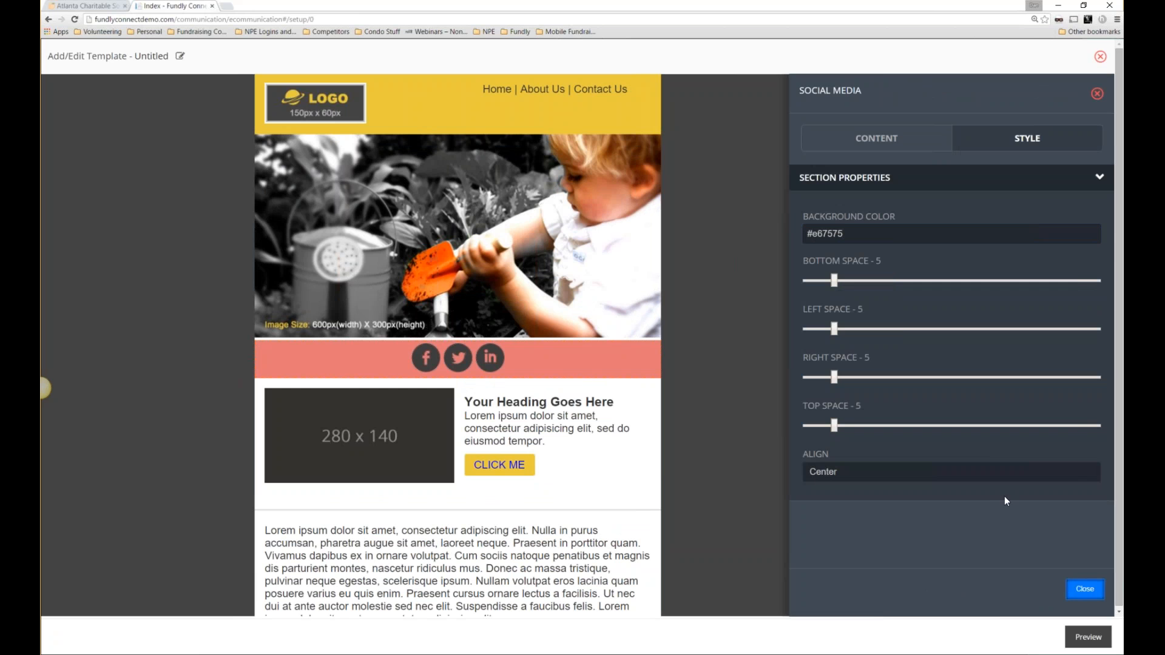
Add a divider between banner and social strip with dark grey #524747 border.
{"action": "left_click_drag", "start_coordinate": [1042, 194], "coordinate": [461, 360]}
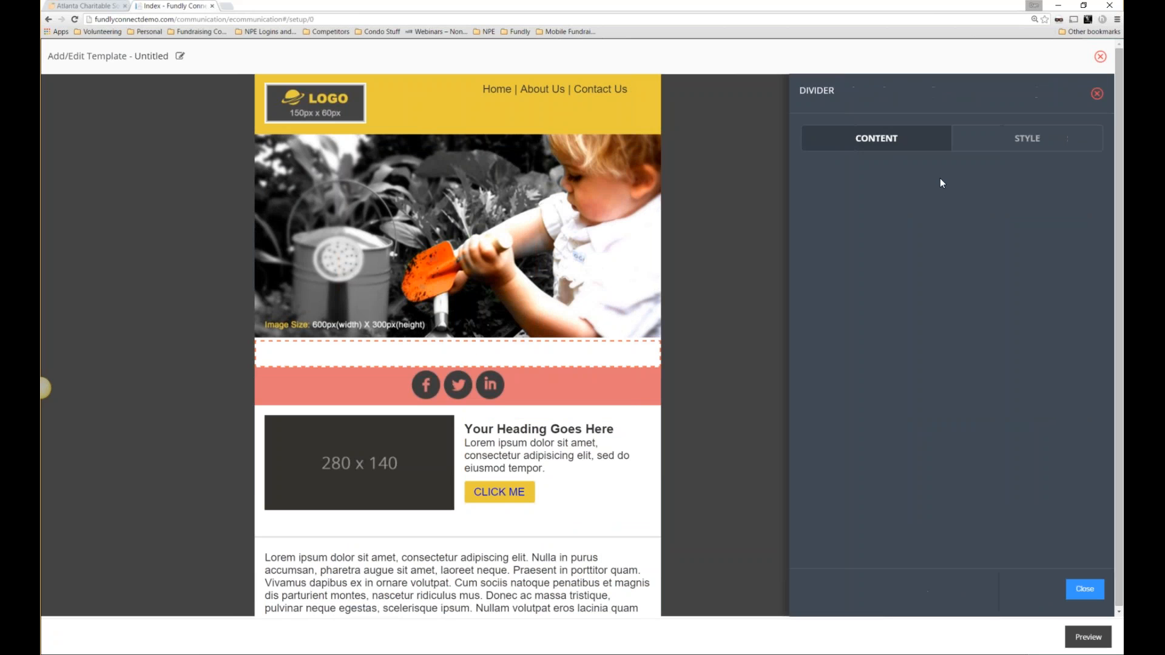
{"action": "left_click", "coordinate": [1009, 138]}
{"action": "left_click", "coordinate": [880, 235]}
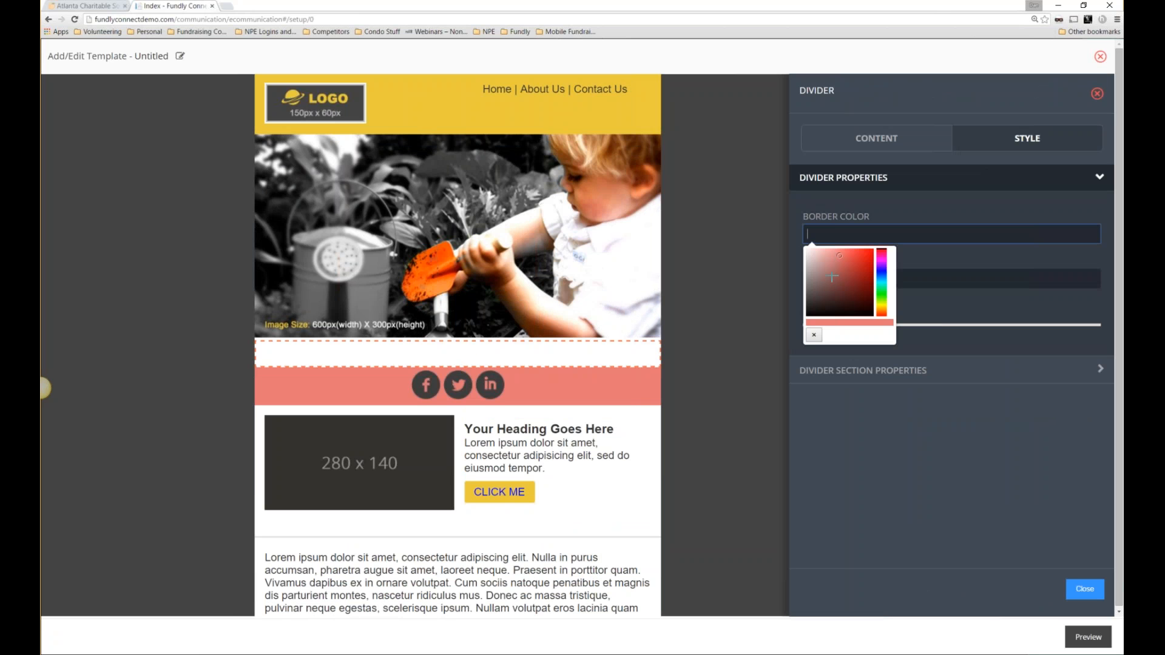
{"action": "left_click_drag", "start_coordinate": [832, 277], "coordinate": [815, 312]}
{"action": "left_click", "coordinate": [1094, 593]}
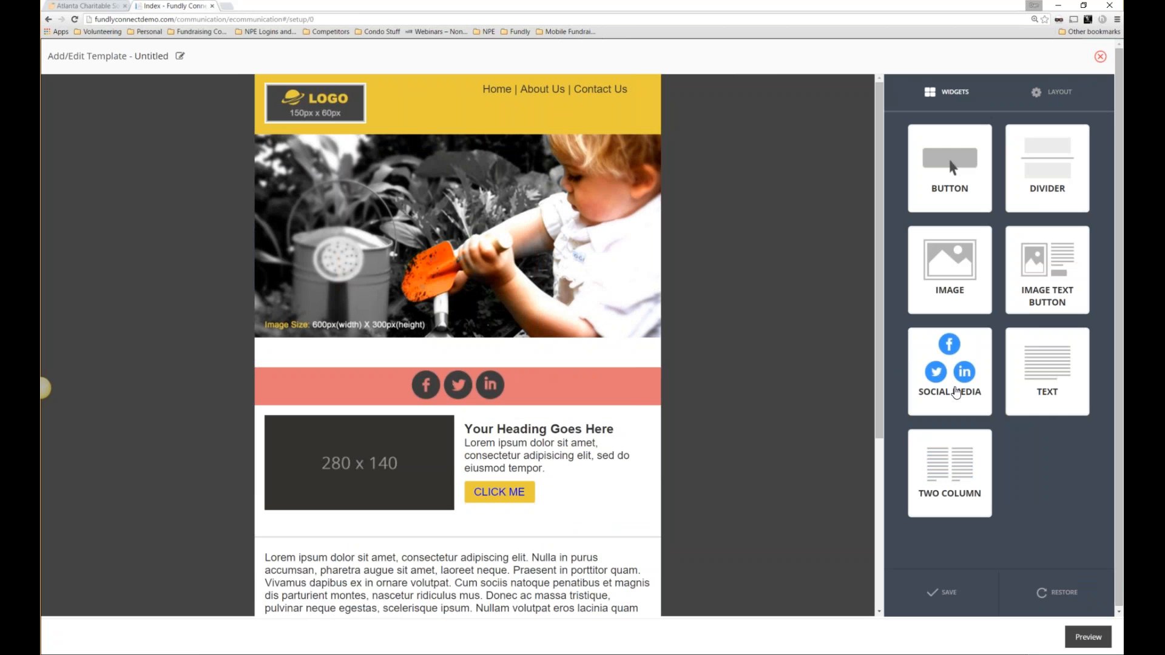
Replace the banner photo with the atlferris2.jpg night skyline image.
{"action": "mouse_move", "coordinate": [406, 202]}
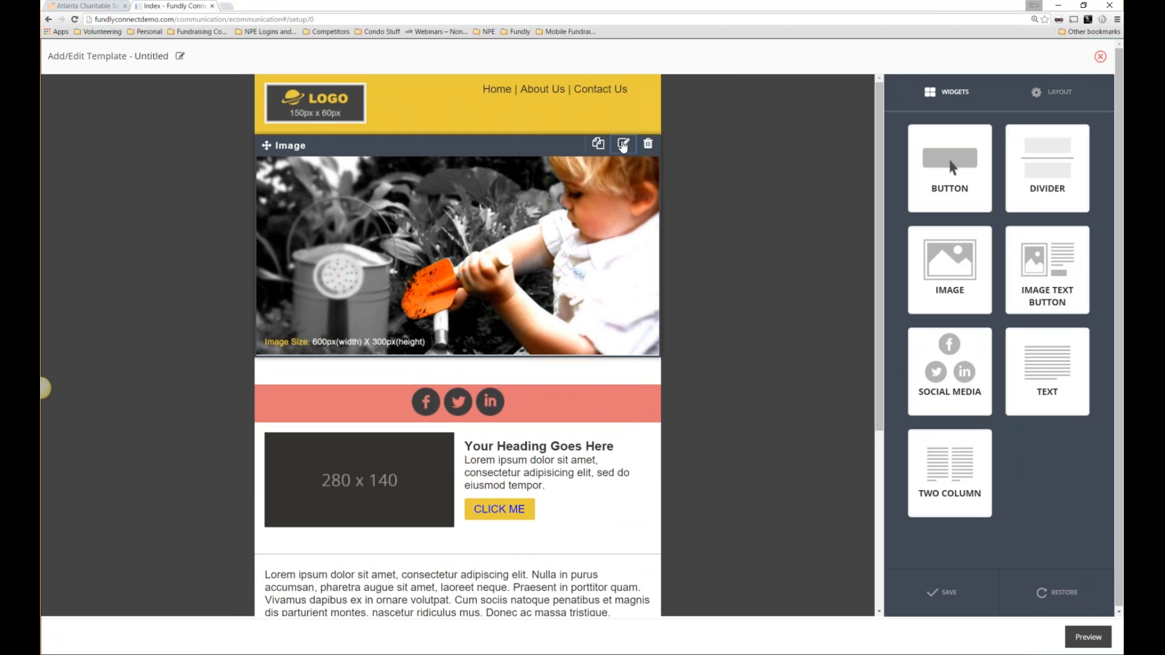
{"action": "left_click", "coordinate": [623, 144]}
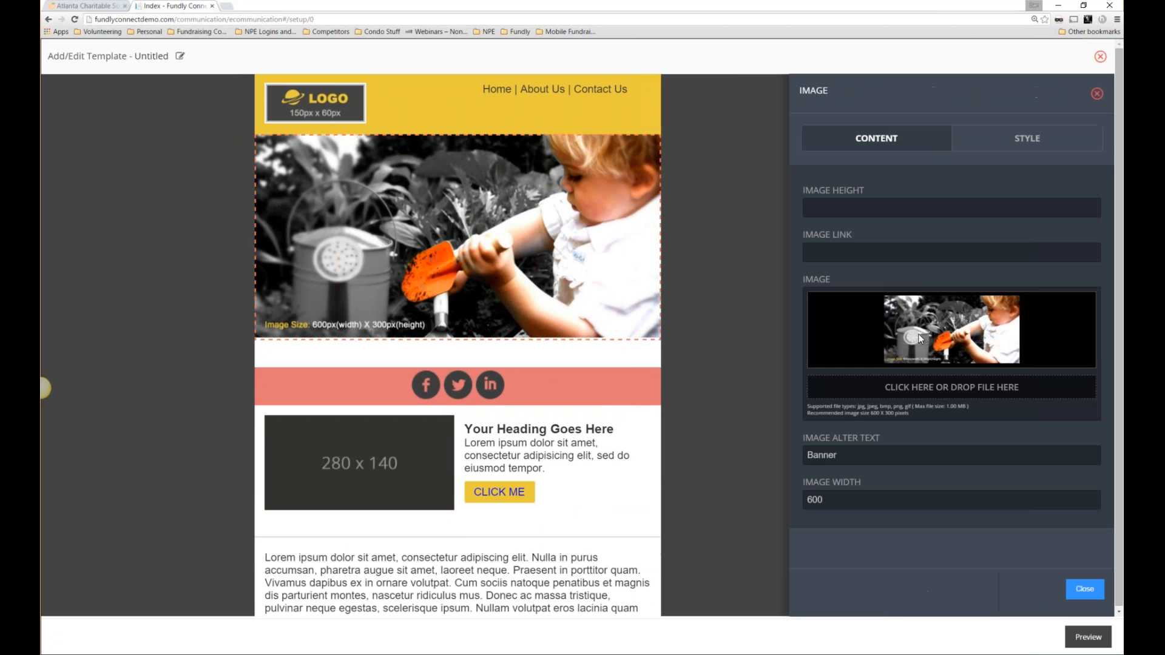
{"action": "left_click", "coordinate": [903, 386]}
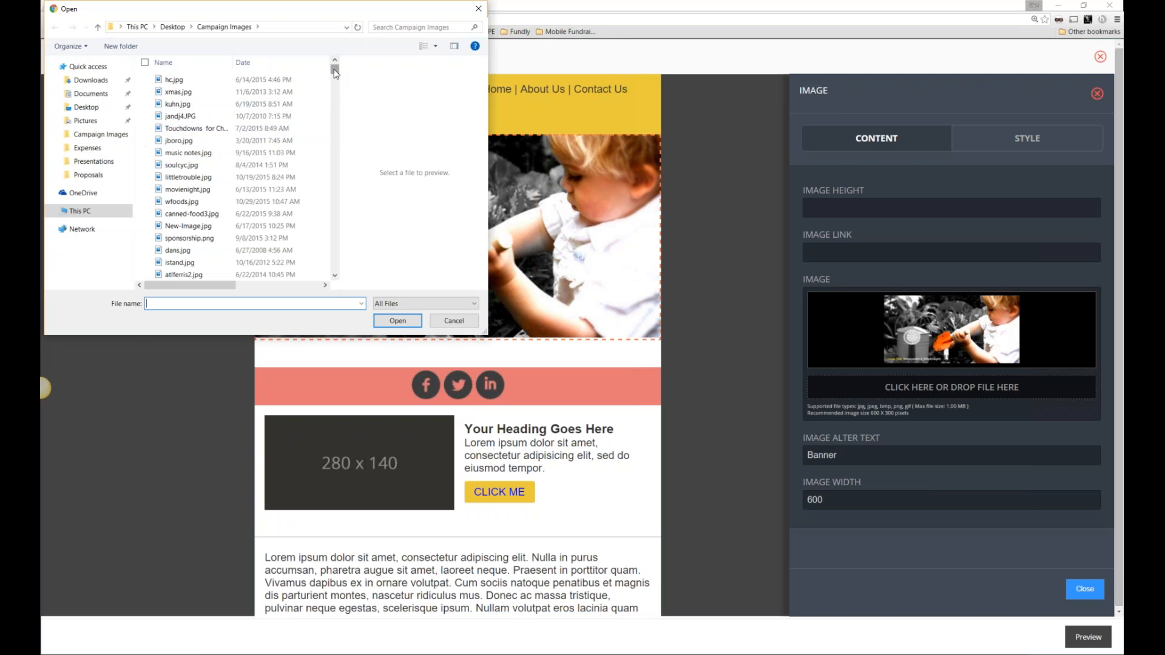
{"action": "left_click_drag", "start_coordinate": [334, 69], "coordinate": [333, 73]}
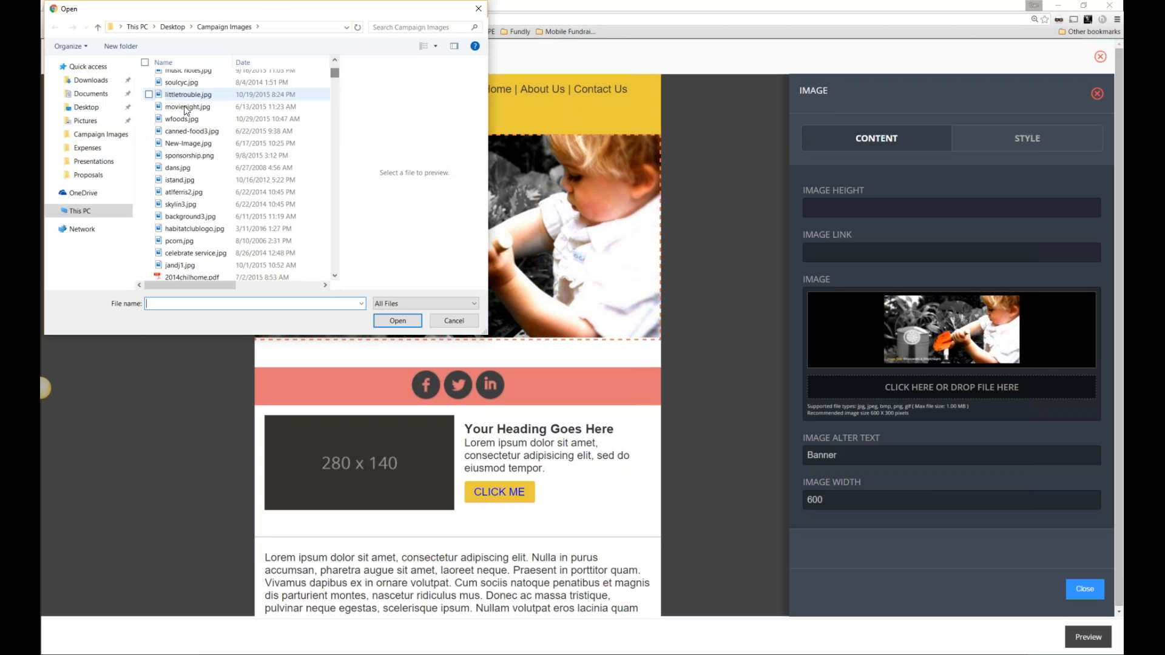
{"action": "double_click", "coordinate": [185, 96]}
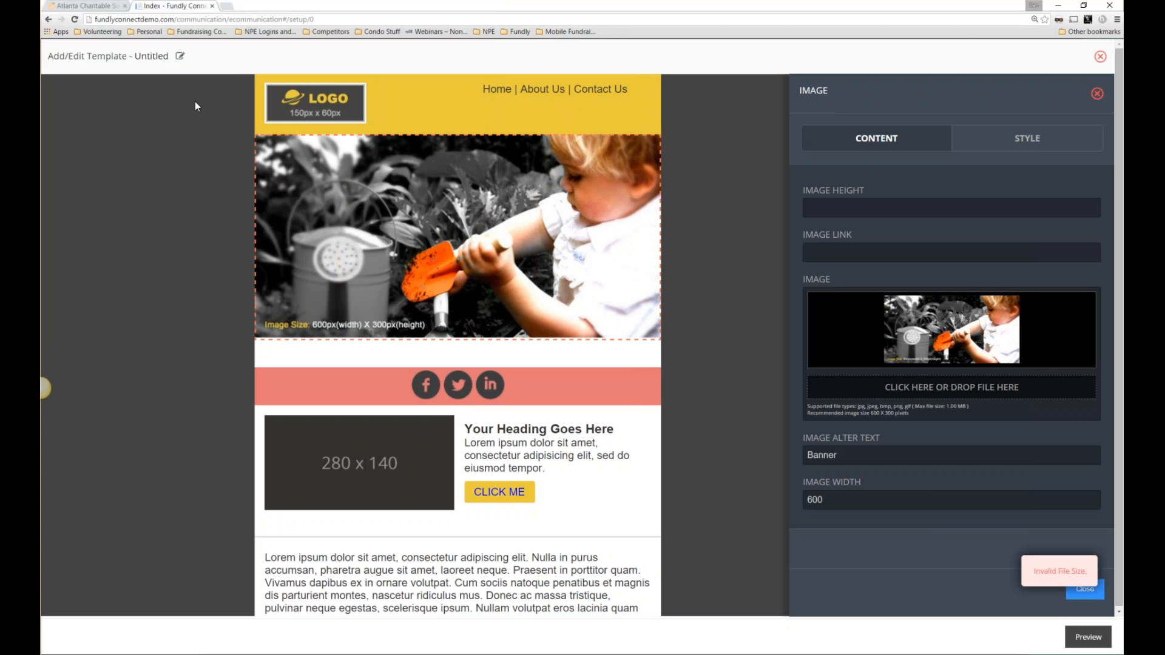
{"action": "left_click", "coordinate": [936, 388]}
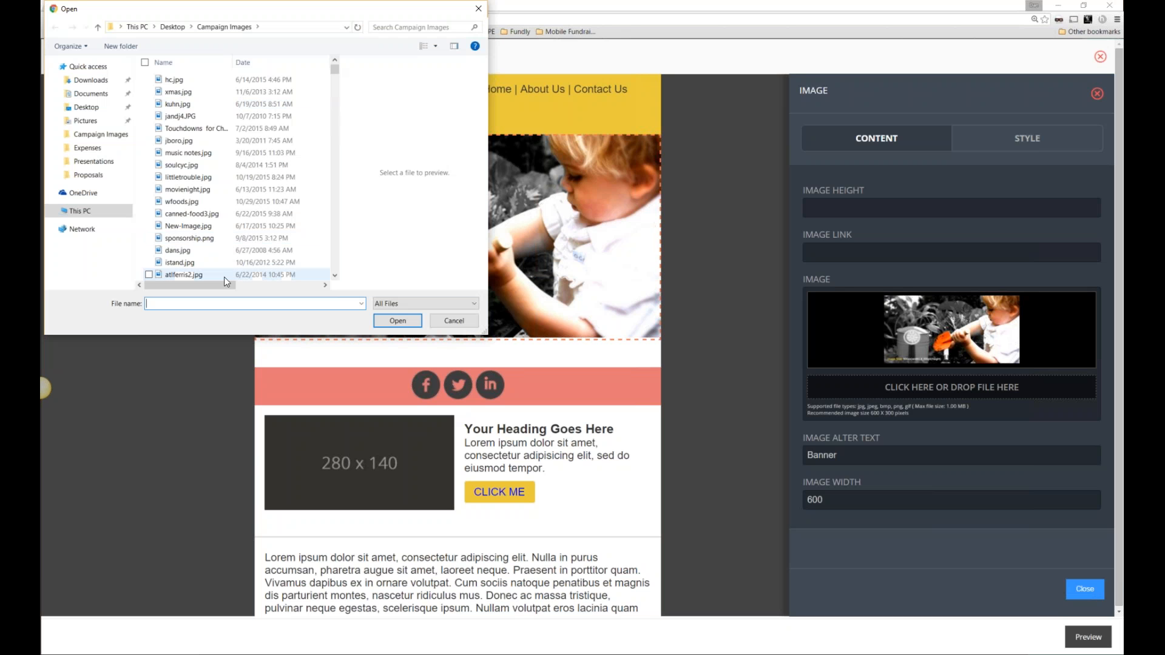
{"action": "mouse_move", "coordinate": [223, 283]}
{"action": "left_mouse_down"}
{"action": "mouse_move", "coordinate": [290, 281]}
{"action": "mouse_move", "coordinate": [229, 274]}
{"action": "left_mouse_up"}
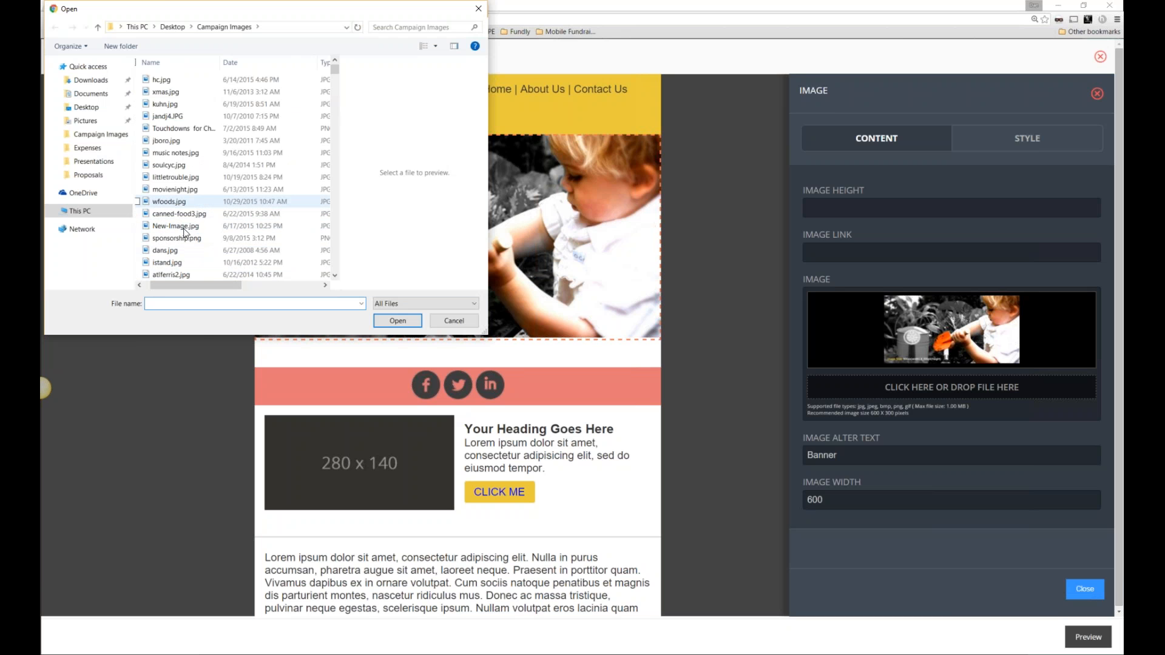
{"action": "scroll", "coordinate": [184, 264], "scroll_direction": "down", "scroll_amount": 1}
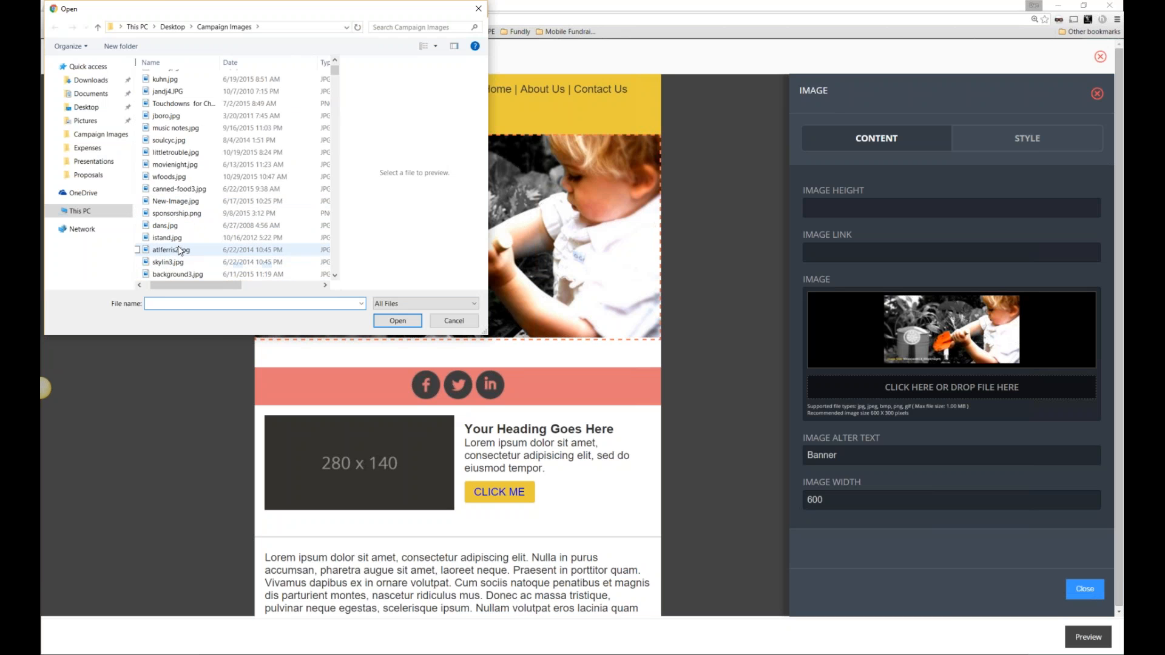
{"action": "double_click", "coordinate": [180, 250]}
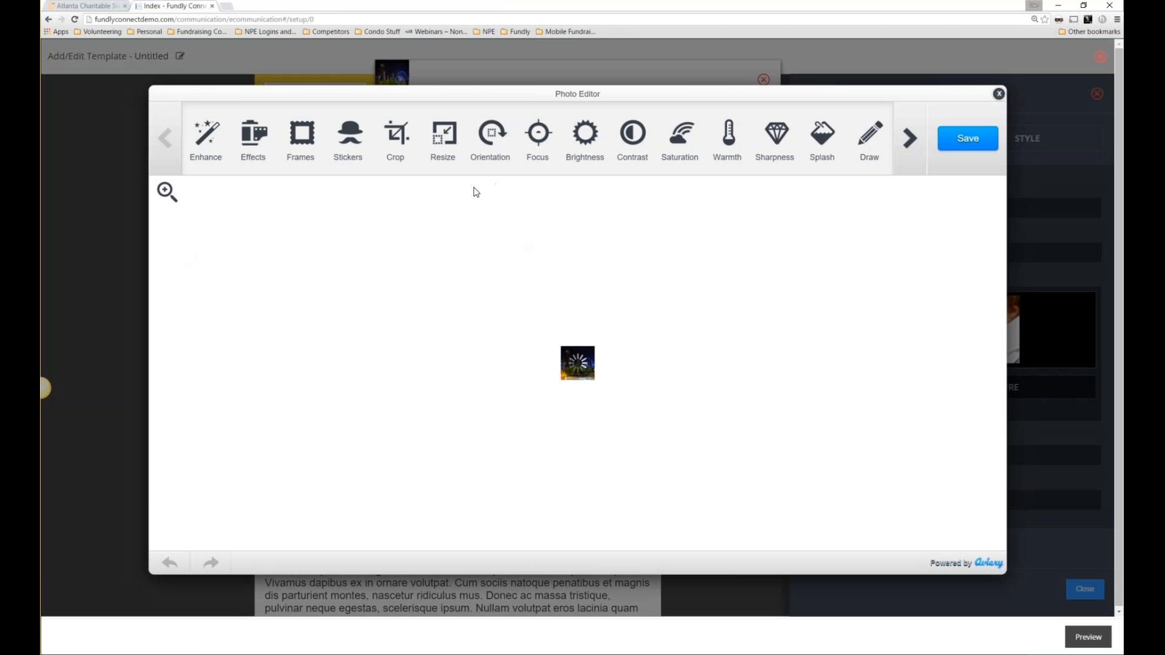
{"action": "left_click", "coordinate": [969, 139]}
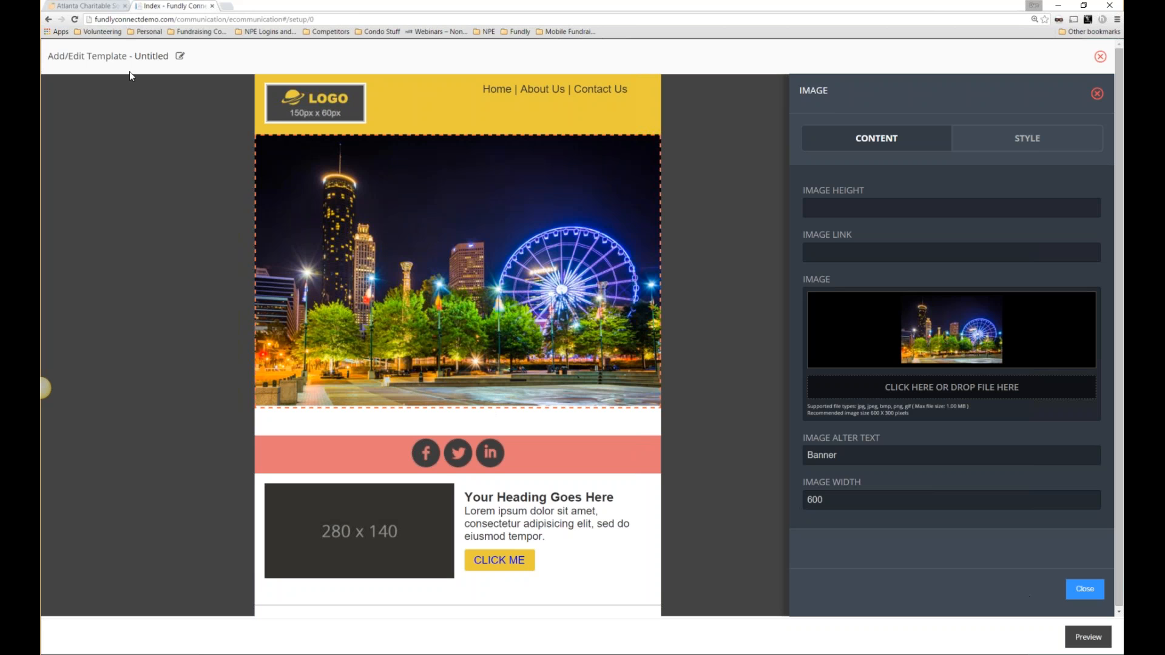
{"action": "scroll", "coordinate": [497, 447], "scroll_direction": "down", "scroll_amount": 1}
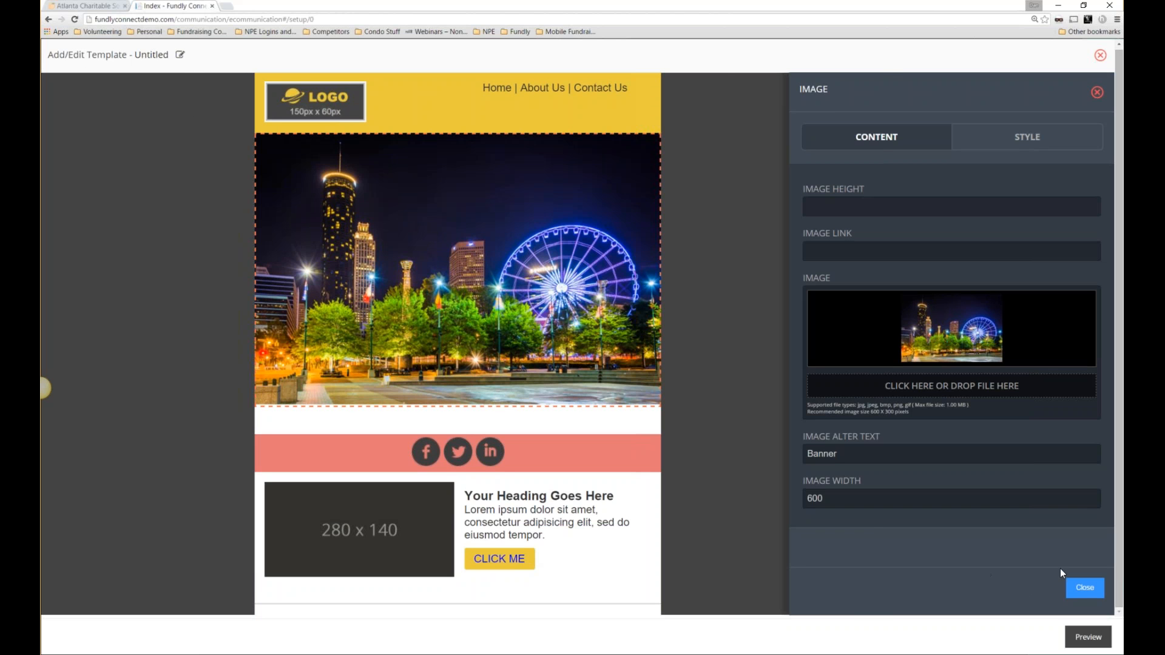
{"action": "left_click", "coordinate": [1084, 589]}
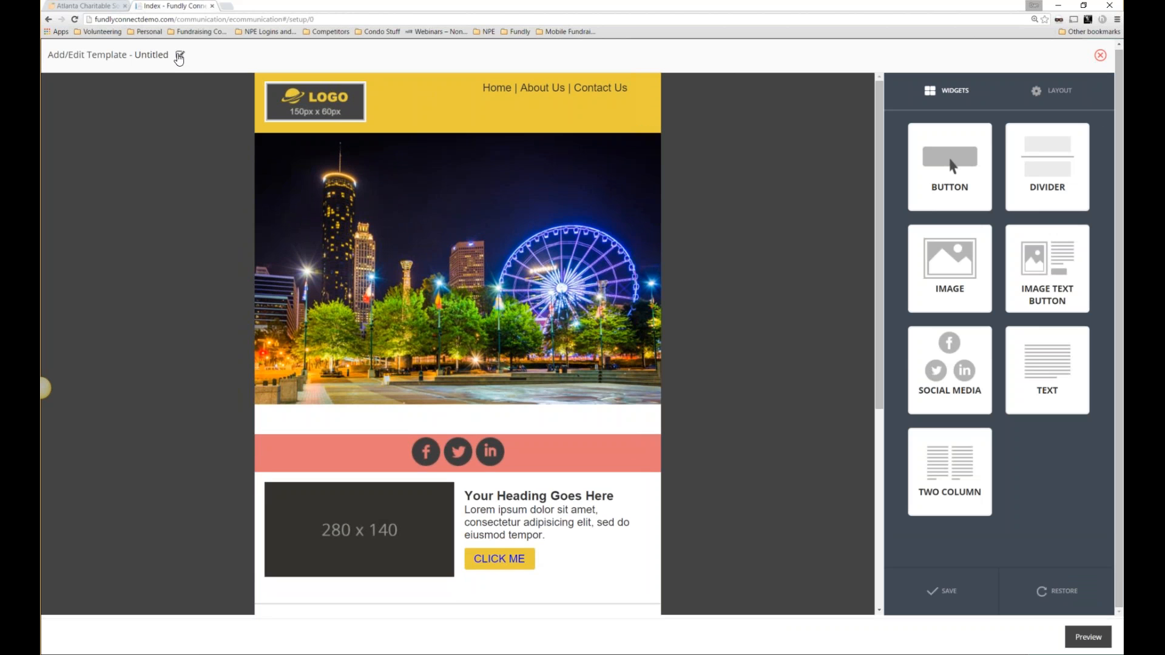
Save the template with code 'New', name 'New Platform' and sub category 'Platform Template'.
{"action": "left_click", "coordinate": [179, 56]}
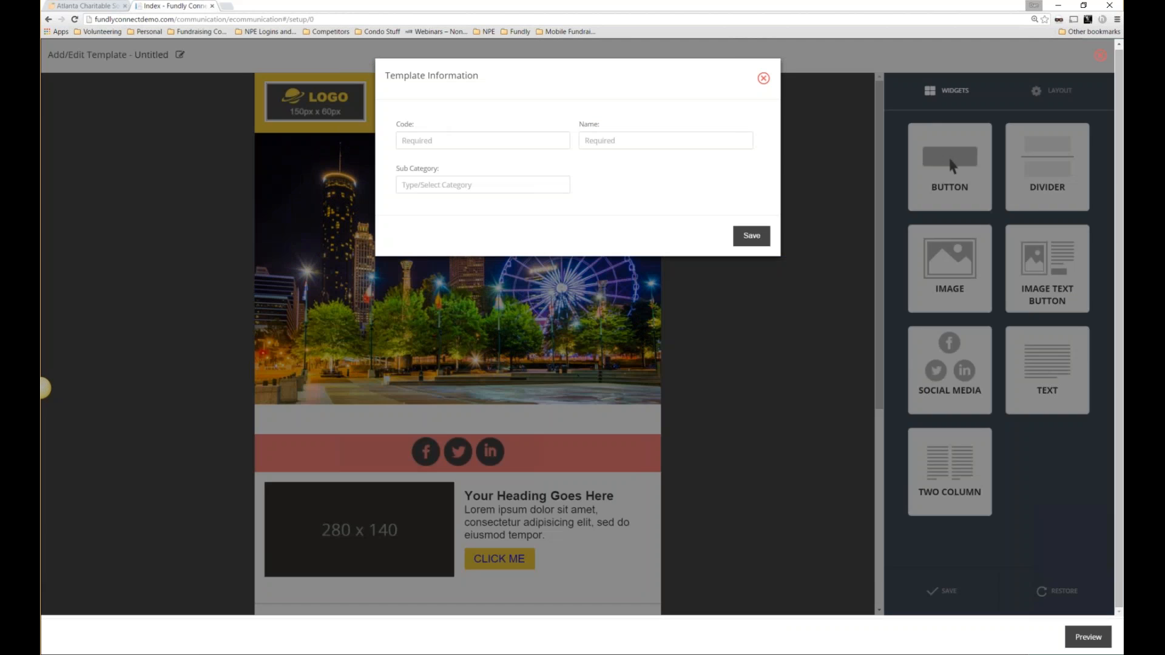
{"action": "left_click", "coordinate": [464, 139]}
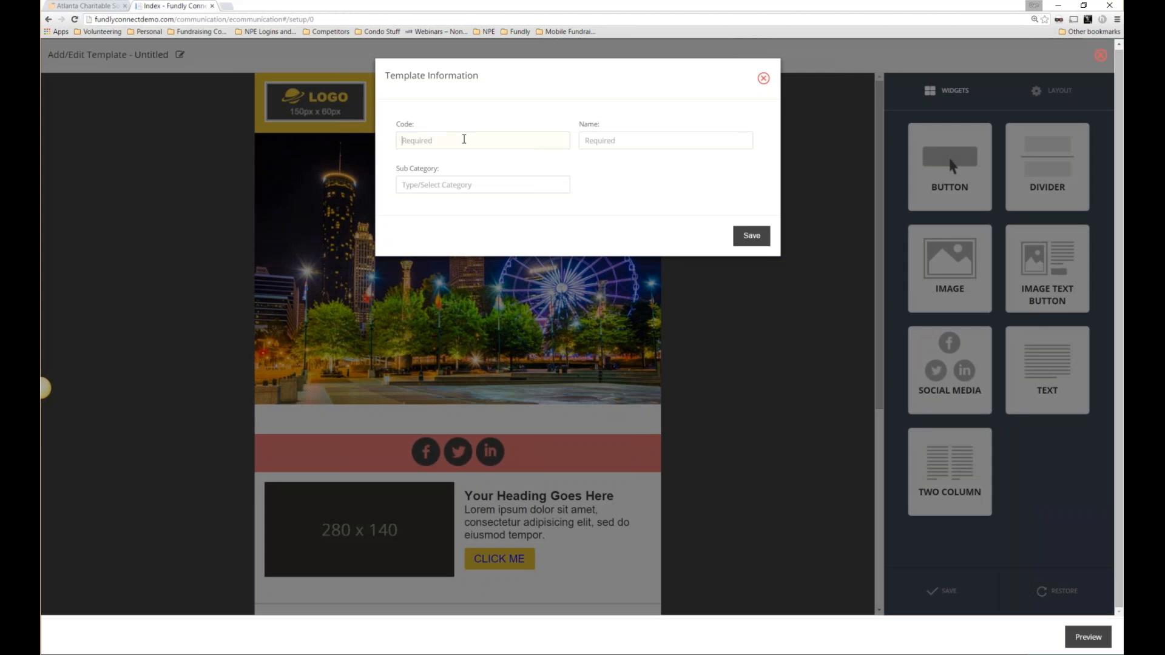
{"action": "type", "text": "New"}
{"action": "key", "text": "Tab"}
{"action": "type", "text": "New Platform"}
{"action": "type", "text": "Platform"}
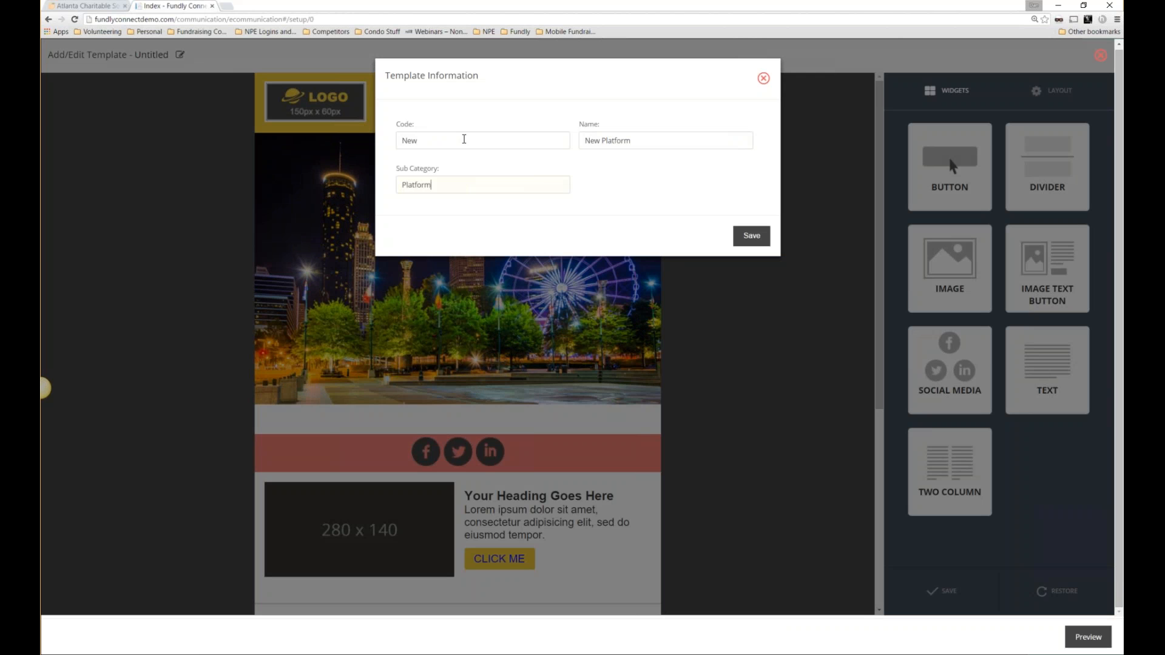
{"action": "type", "text": " Template"}
{"action": "left_click", "coordinate": [750, 237]}
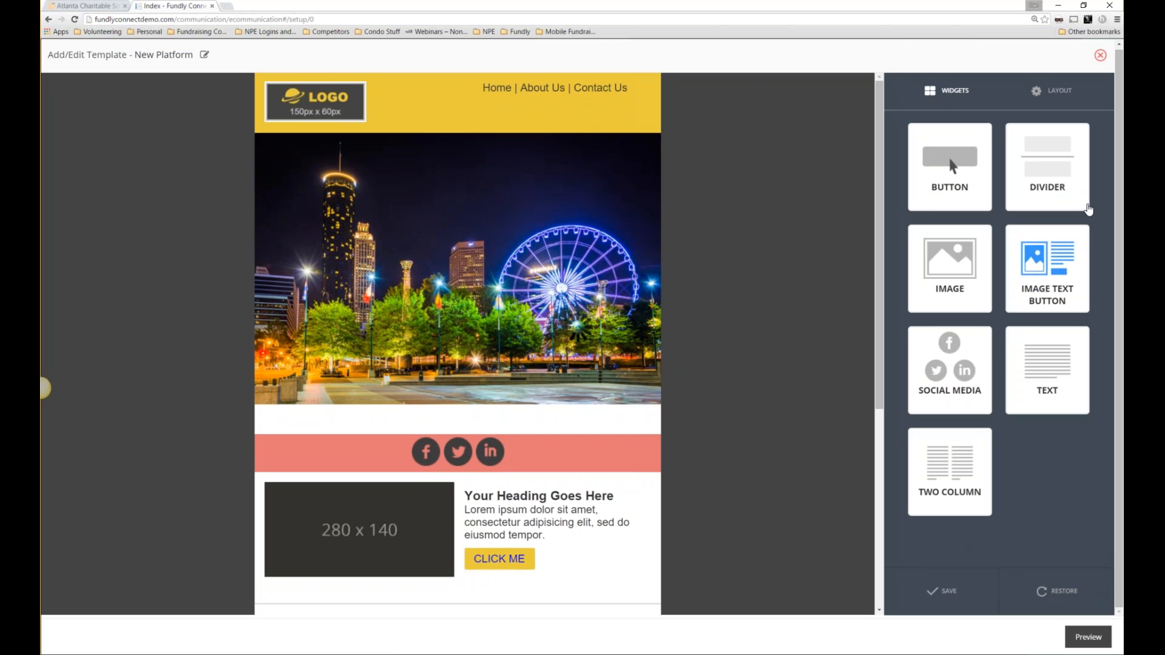
{"action": "left_click", "coordinate": [1100, 55]}
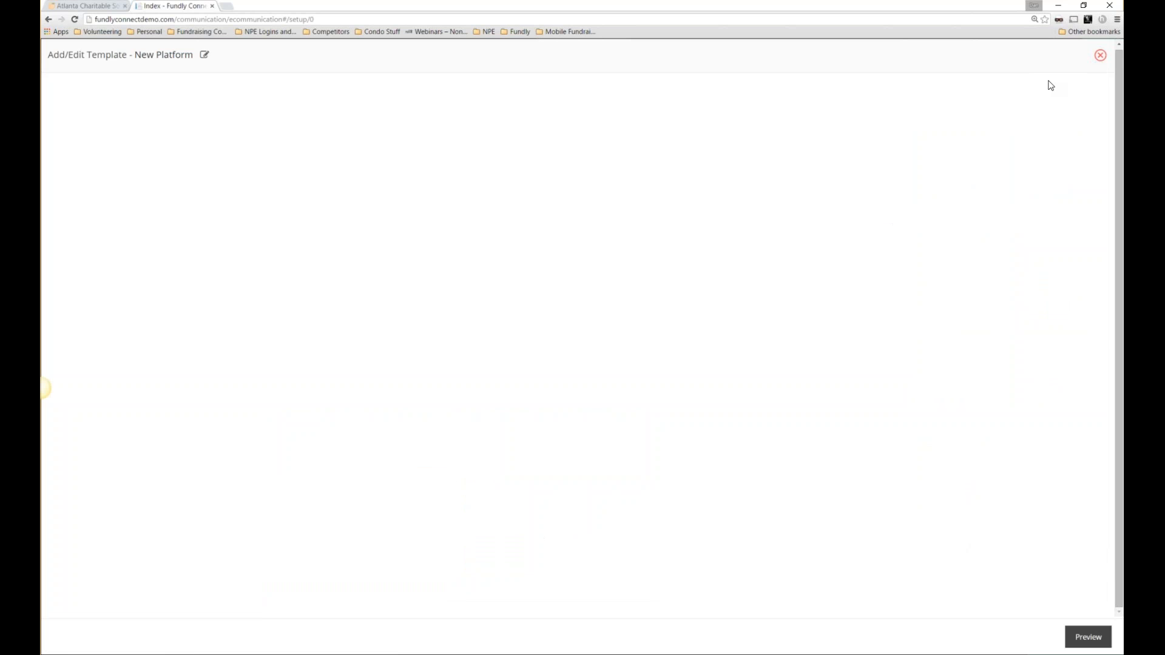
Select New Platform as the communication template, preview it, and note the attachment size limit.
{"action": "left_click", "coordinate": [1100, 58]}
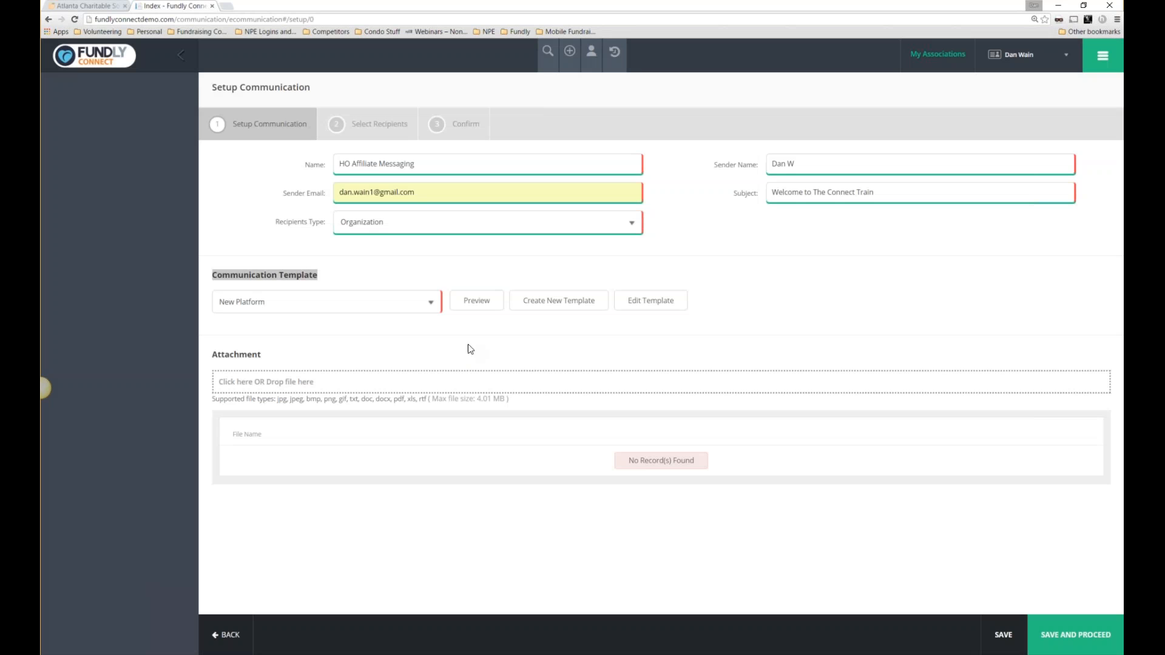
{"action": "left_click", "coordinate": [380, 320]}
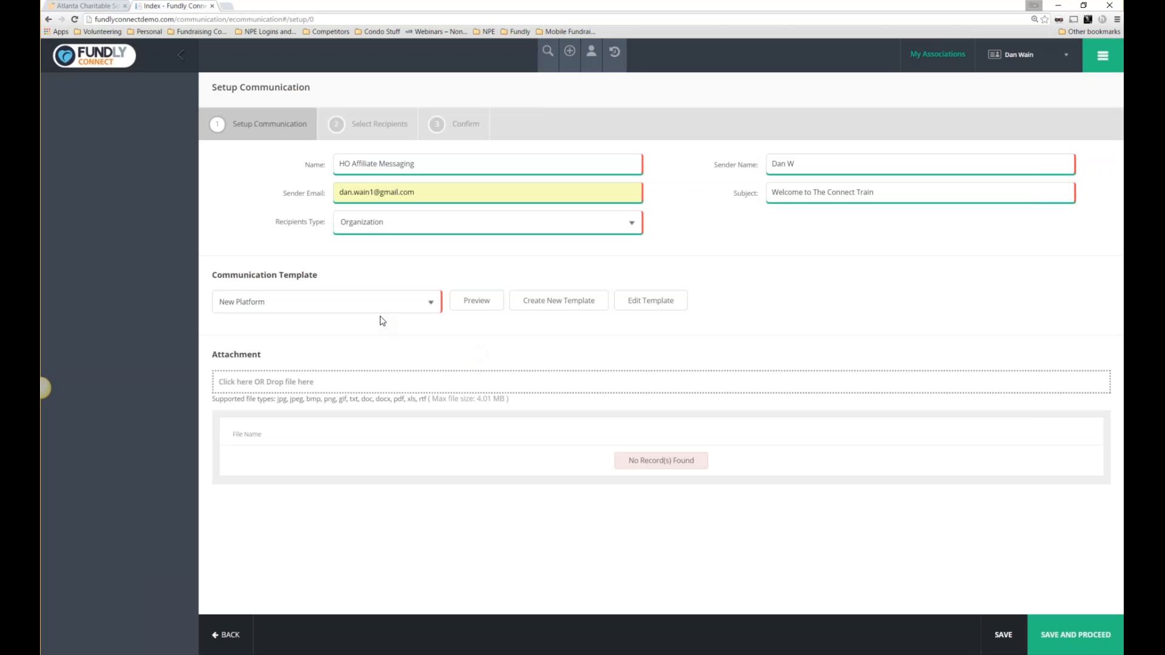
{"action": "left_click", "coordinate": [374, 309]}
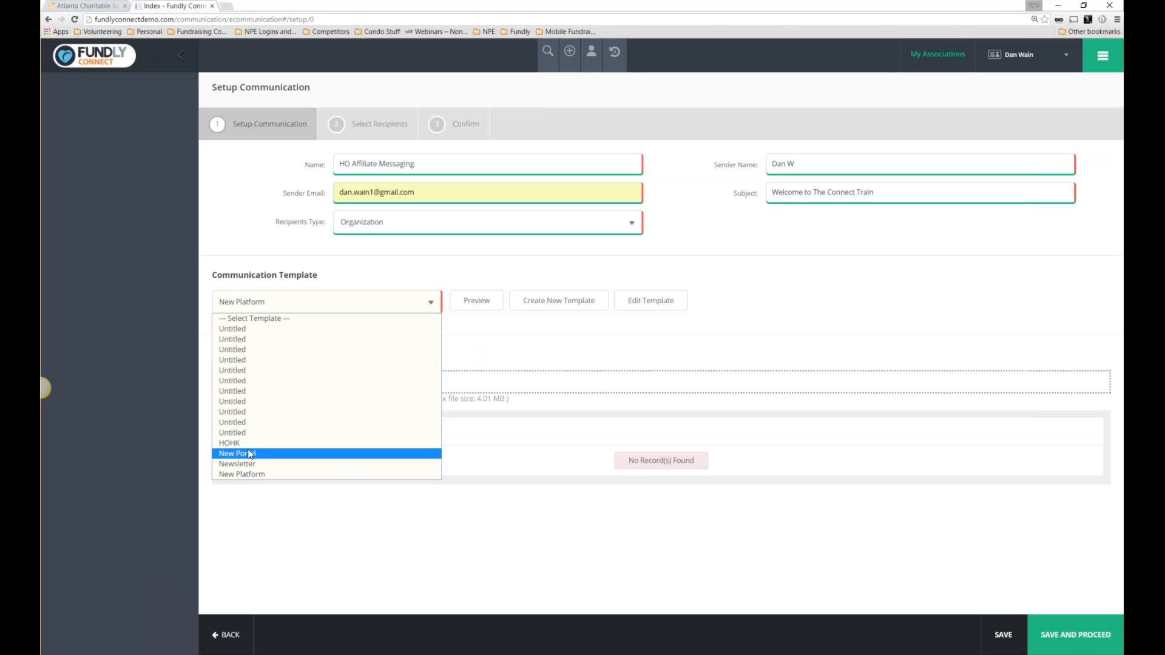
{"action": "left_click", "coordinate": [247, 475]}
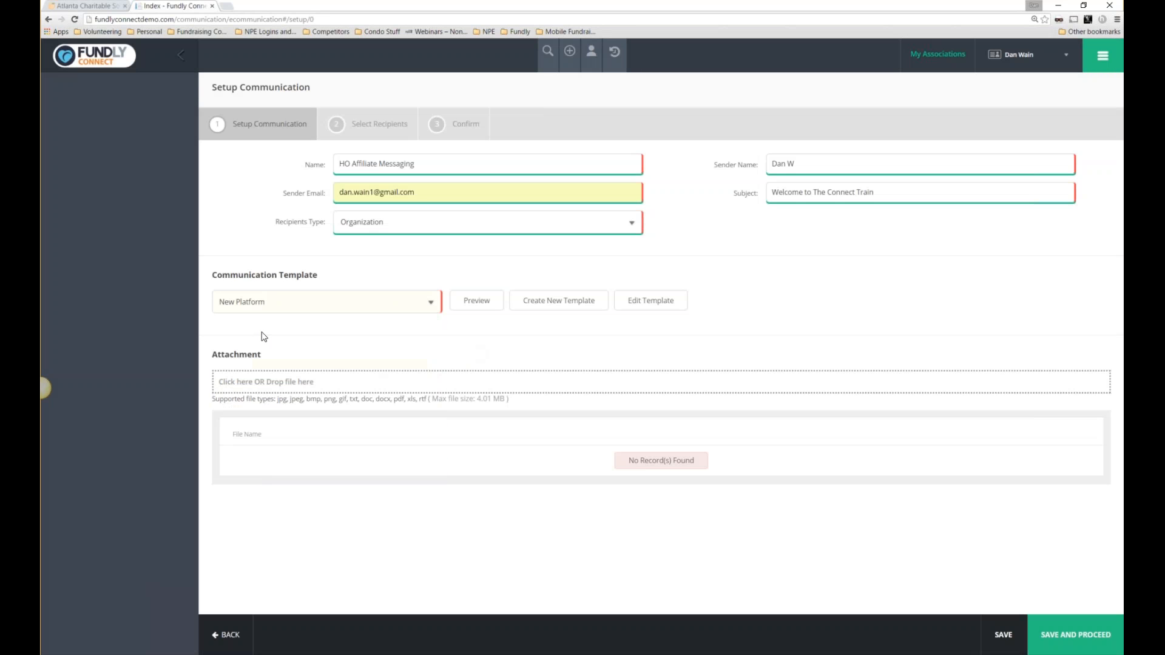
{"action": "left_click", "coordinate": [489, 304]}
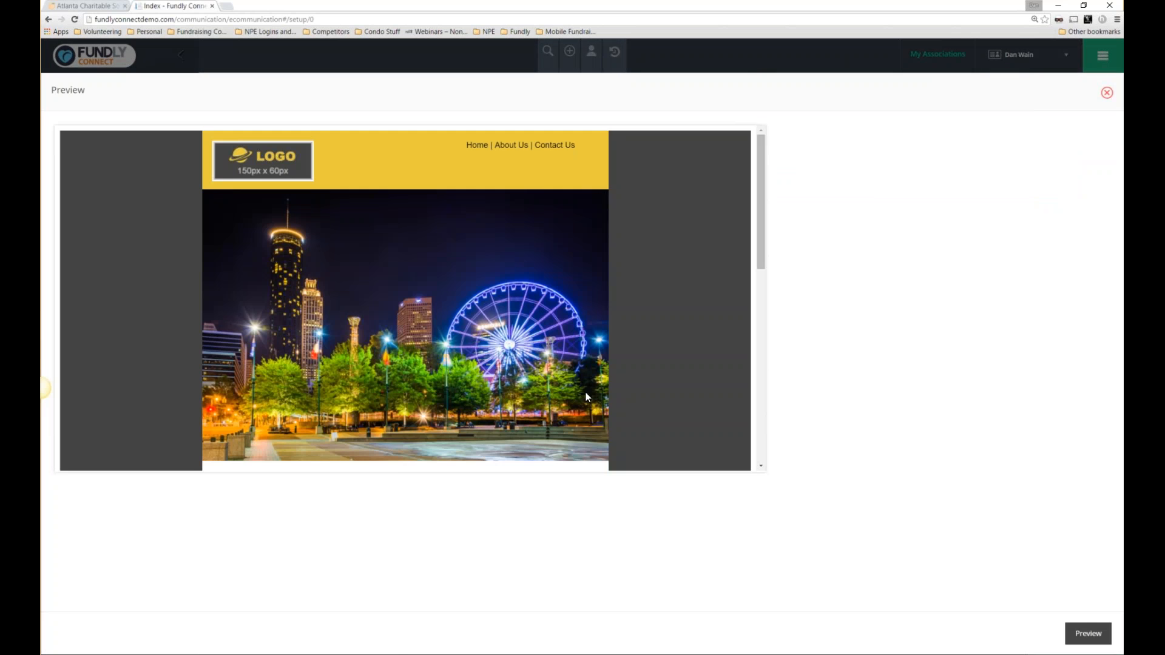
{"action": "left_click_drag", "start_coordinate": [759, 247], "coordinate": [761, 194]}
{"action": "left_click", "coordinate": [1106, 93]}
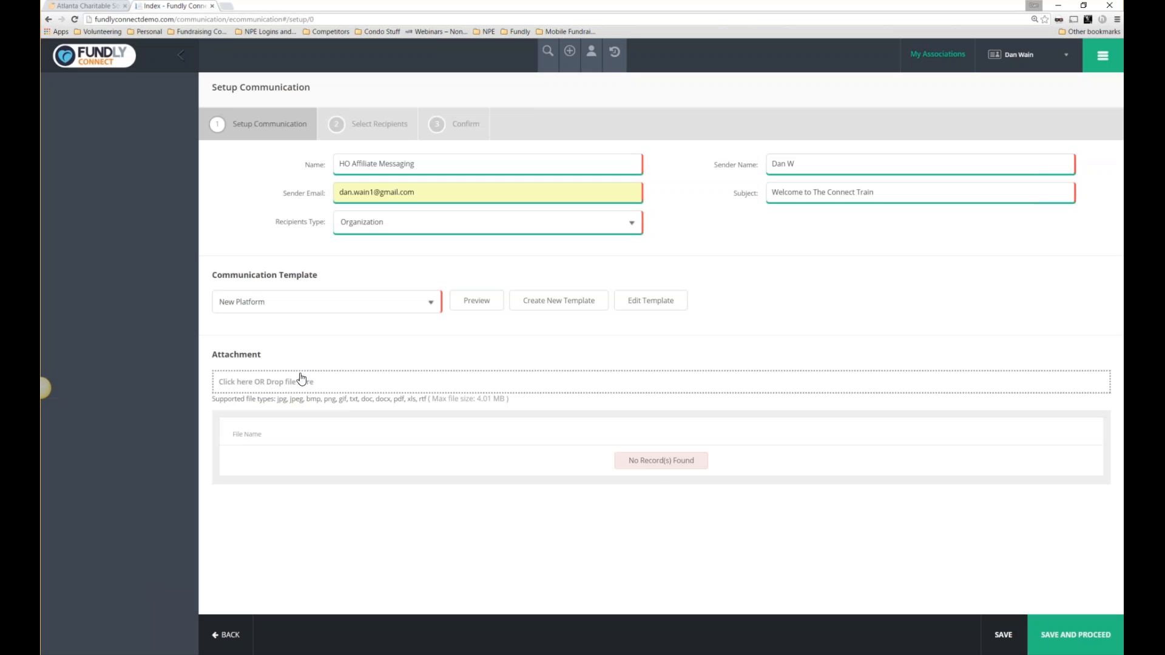
{"action": "double_click", "coordinate": [301, 379]}
{"action": "left_click_drag", "start_coordinate": [522, 403], "coordinate": [458, 400]}
Save the setup and review the default Email preference and Primary Email filters.
{"action": "left_click", "coordinate": [1074, 634]}
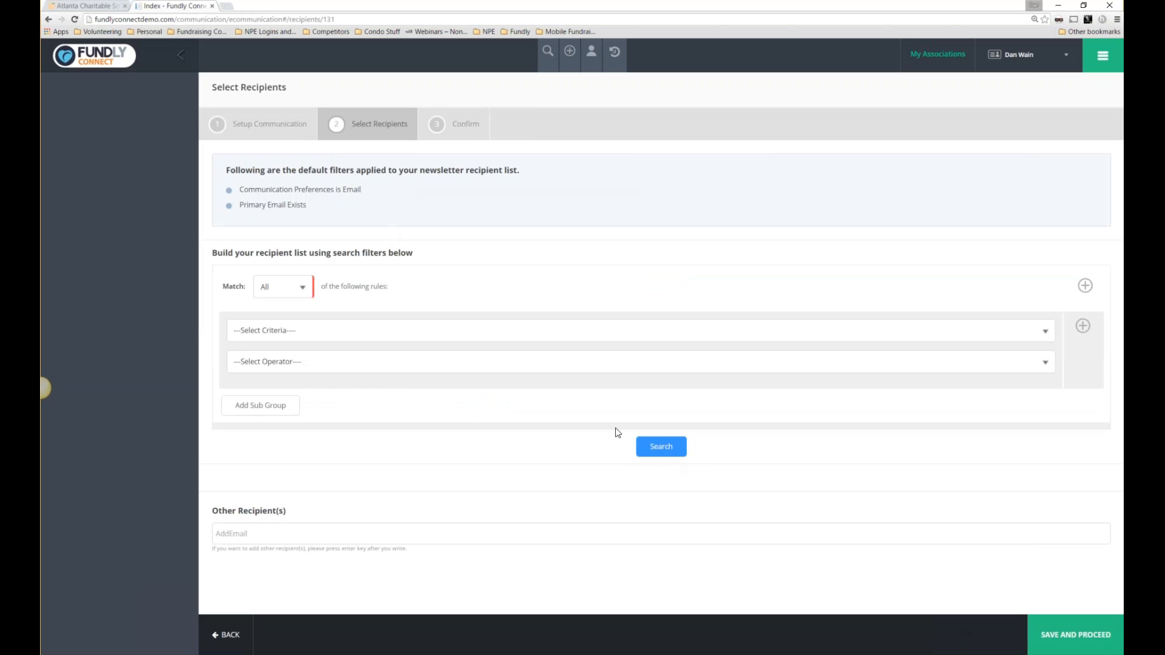
{"action": "left_click_drag", "start_coordinate": [230, 171], "coordinate": [521, 173]}
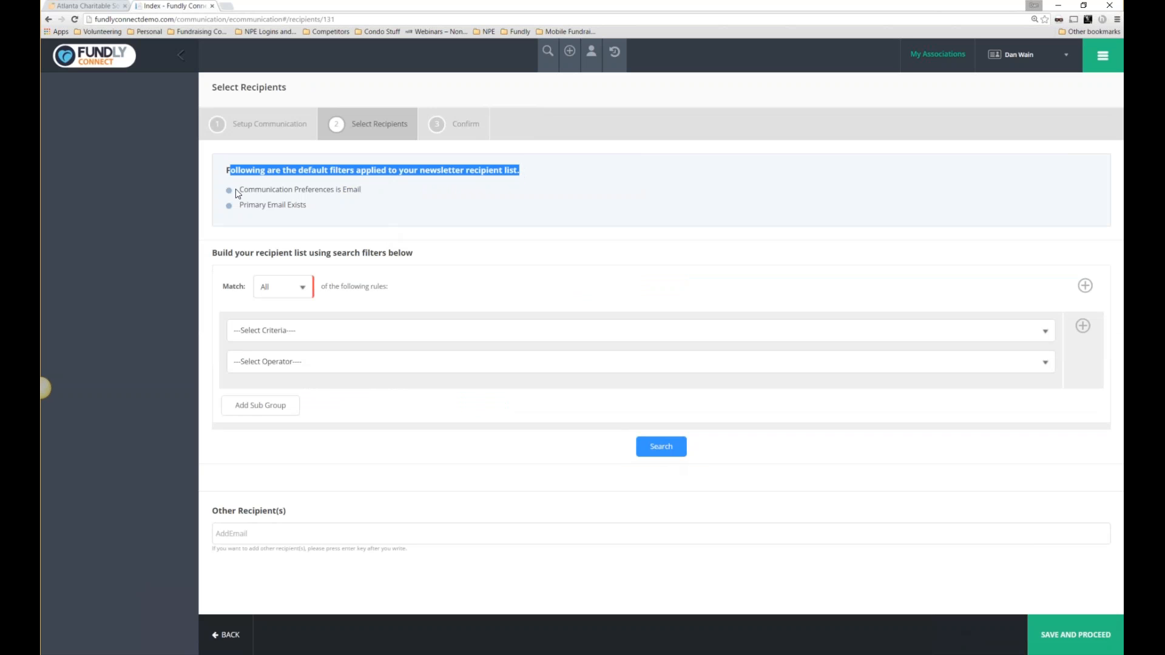
{"action": "left_click_drag", "start_coordinate": [238, 190], "coordinate": [372, 195]}
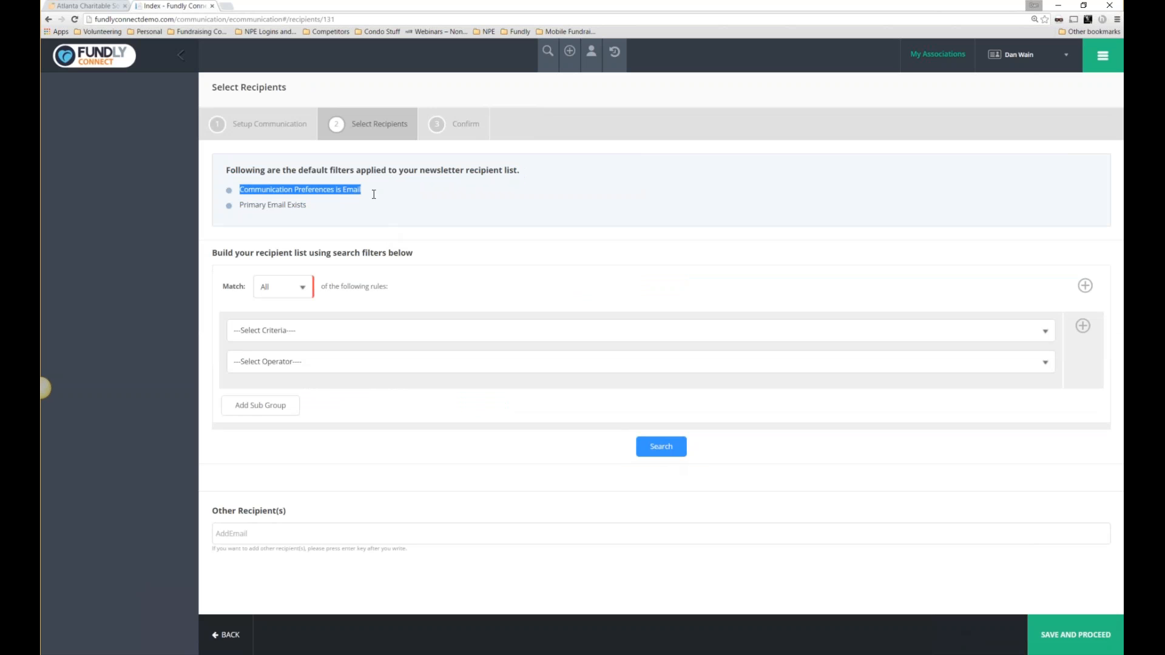
{"action": "left_click", "coordinate": [313, 208]}
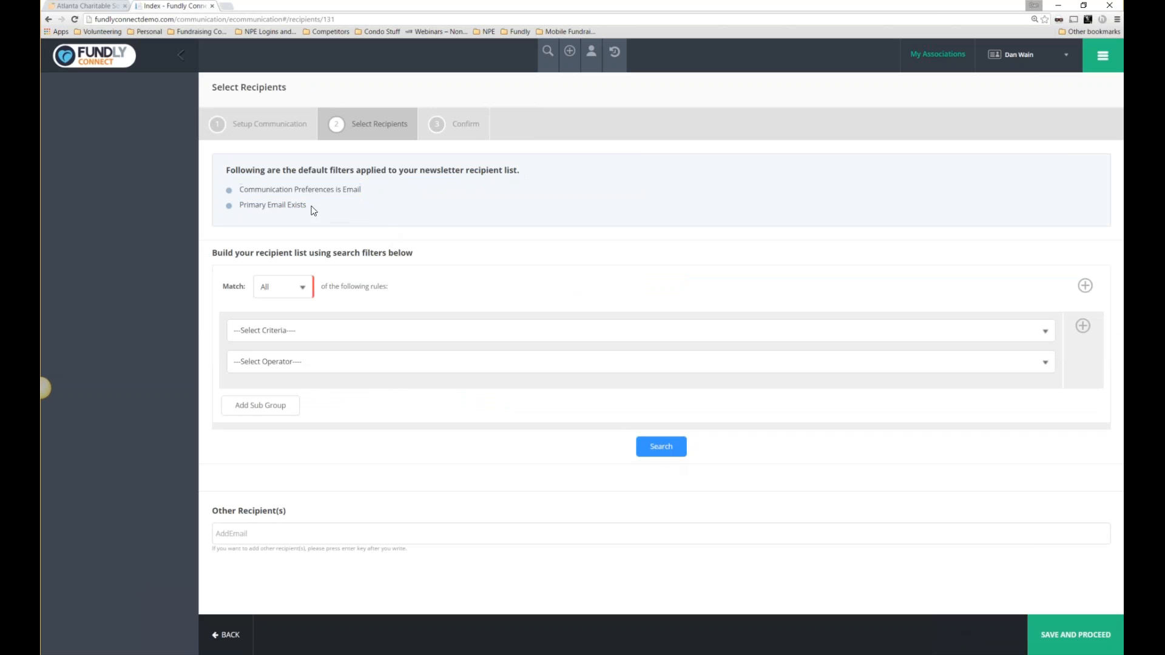
{"action": "left_click_drag", "start_coordinate": [314, 210], "coordinate": [237, 190]}
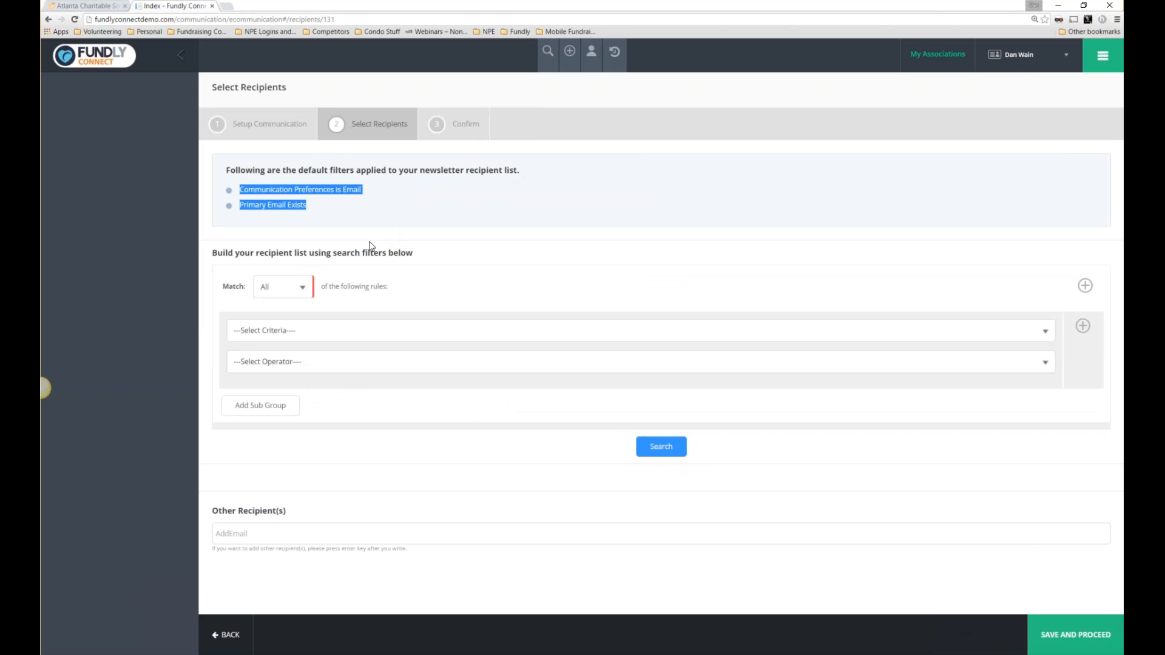
Search with the default filters and view the 5 matching recipients.
{"action": "left_click", "coordinate": [659, 442]}
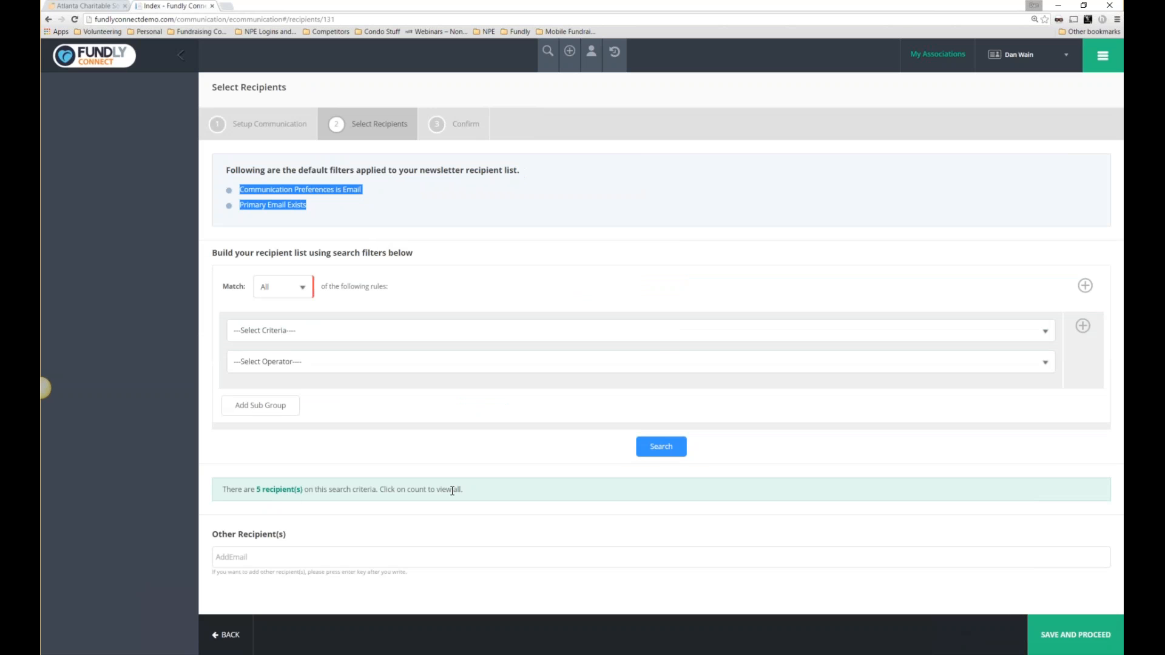
{"action": "left_click_drag", "start_coordinate": [463, 490], "coordinate": [254, 489]}
{"action": "left_click", "coordinate": [271, 492]}
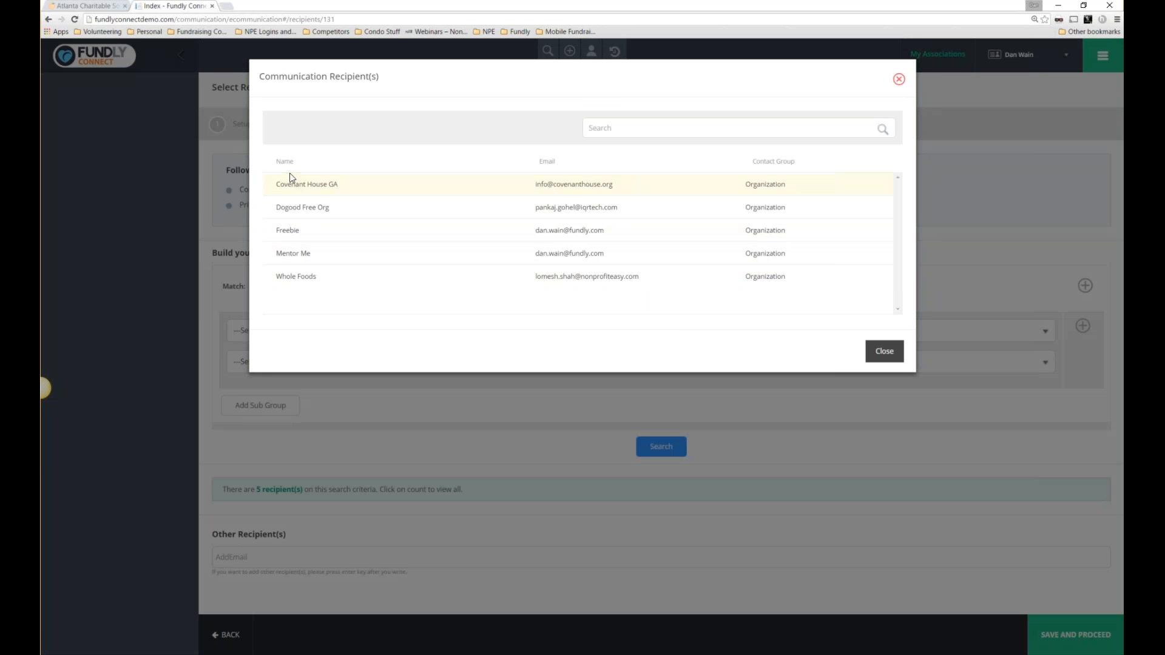
{"action": "left_click", "coordinate": [886, 353]}
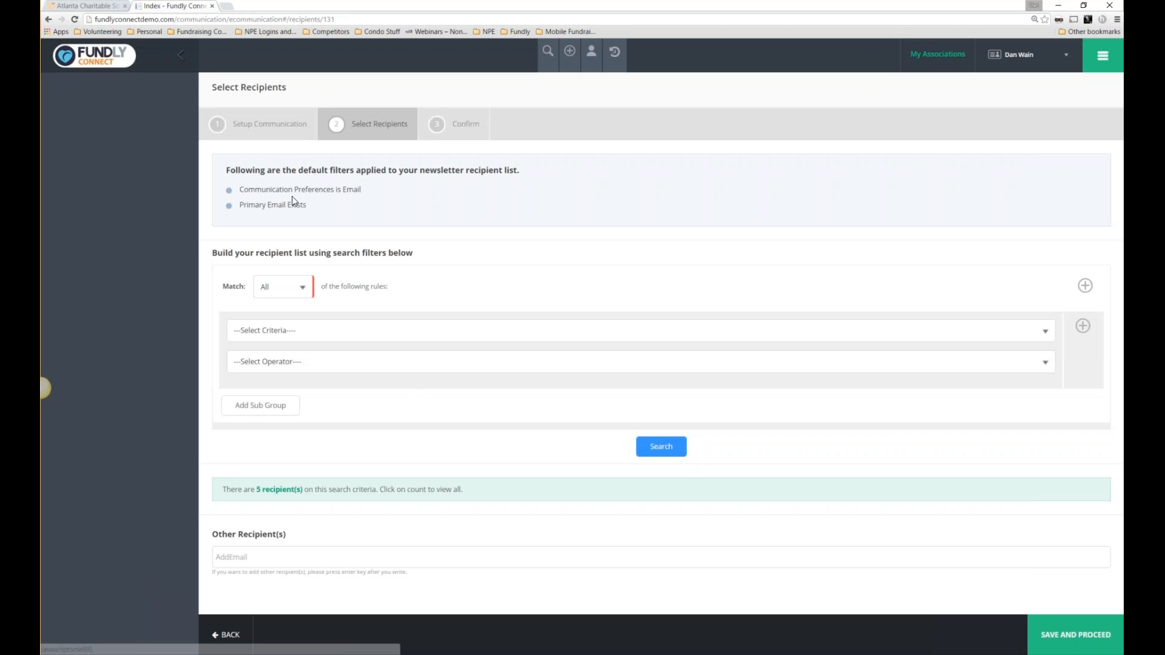
{"action": "left_click_drag", "start_coordinate": [239, 190], "coordinate": [347, 198]}
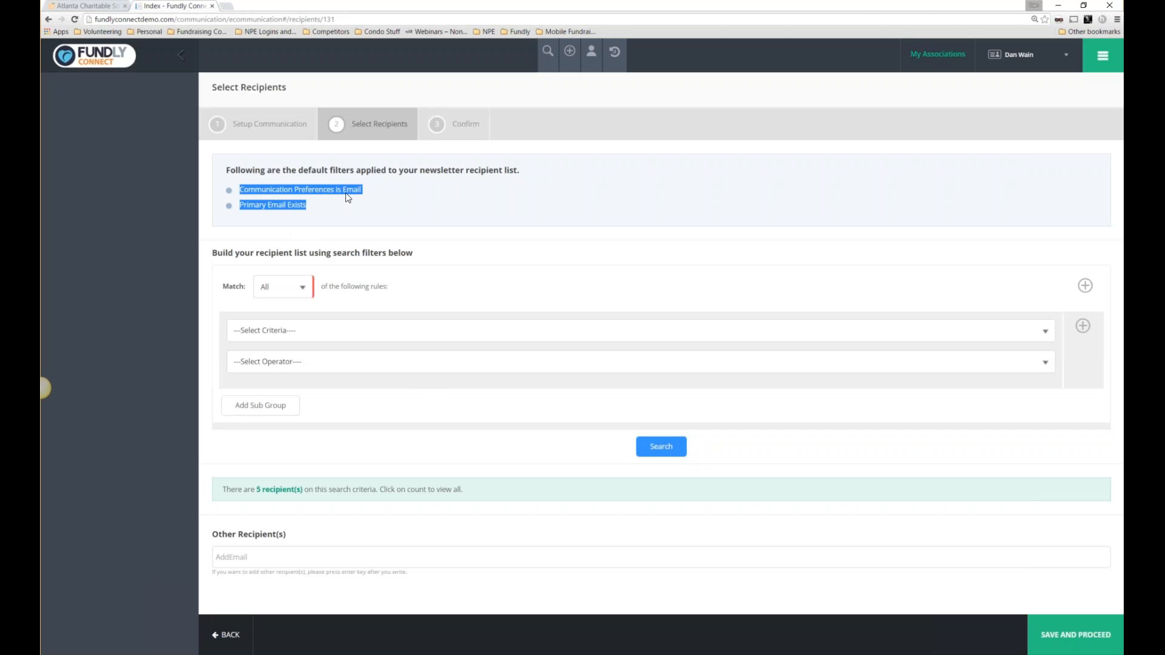
{"action": "left_click_drag", "start_coordinate": [368, 202], "coordinate": [308, 190]}
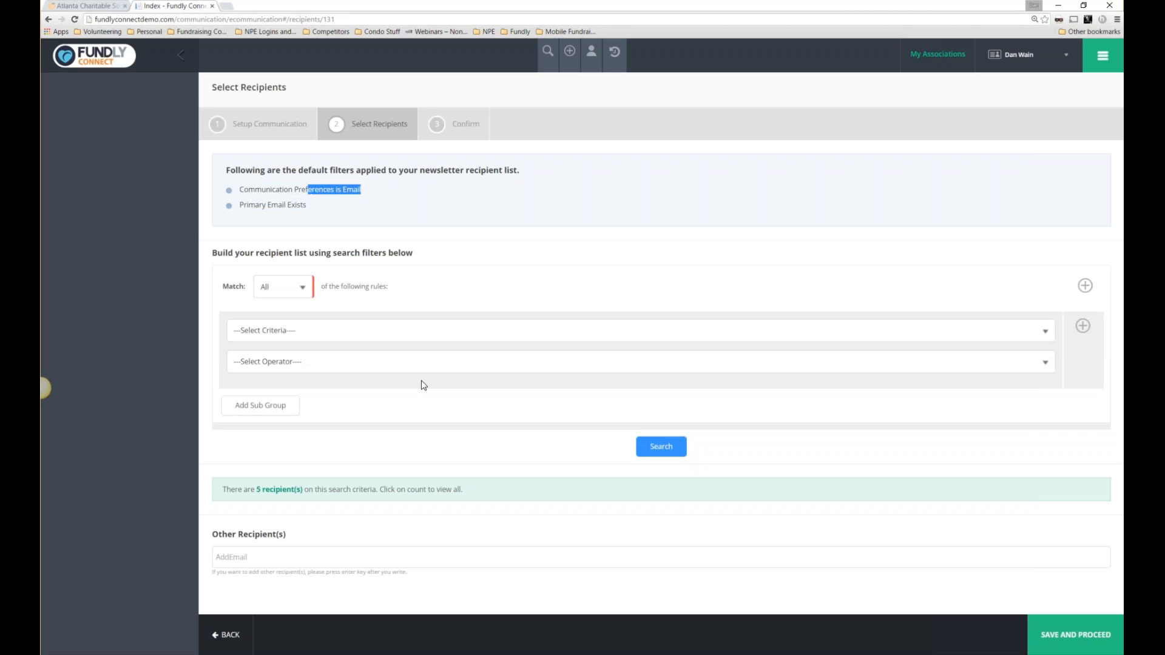
{"action": "left_click_drag", "start_coordinate": [425, 258], "coordinate": [91, 54]}
{"action": "left_click", "coordinate": [439, 274]}
{"action": "left_click", "coordinate": [368, 331]}
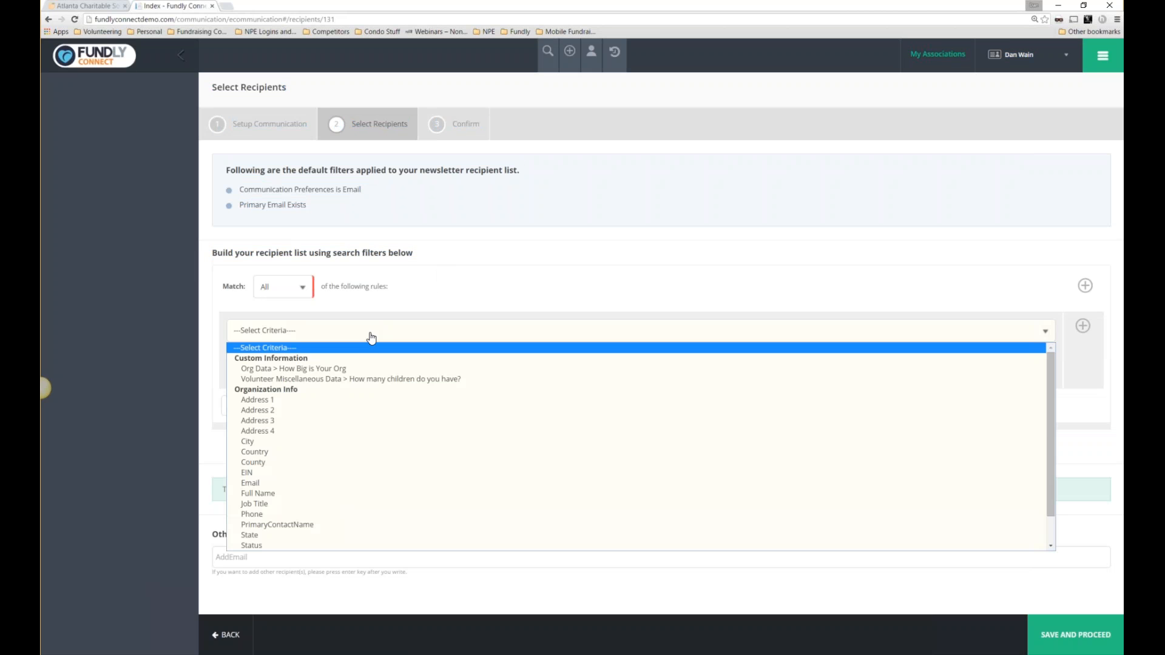
{"action": "left_click", "coordinate": [273, 441]}
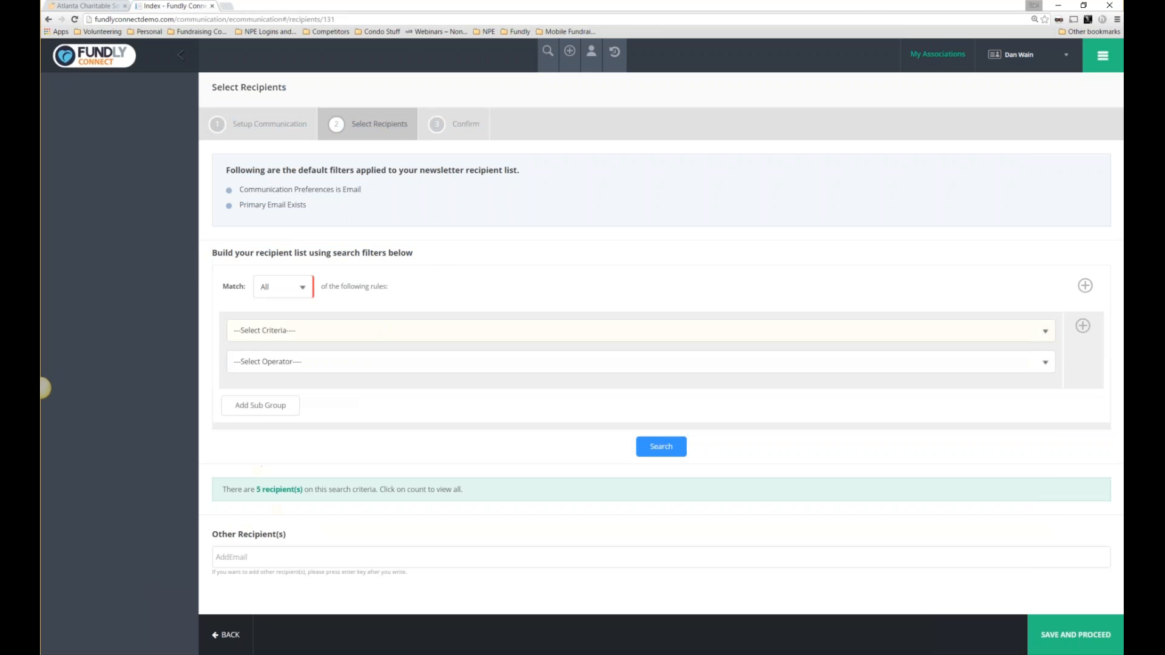
{"action": "left_click", "coordinate": [295, 362]}
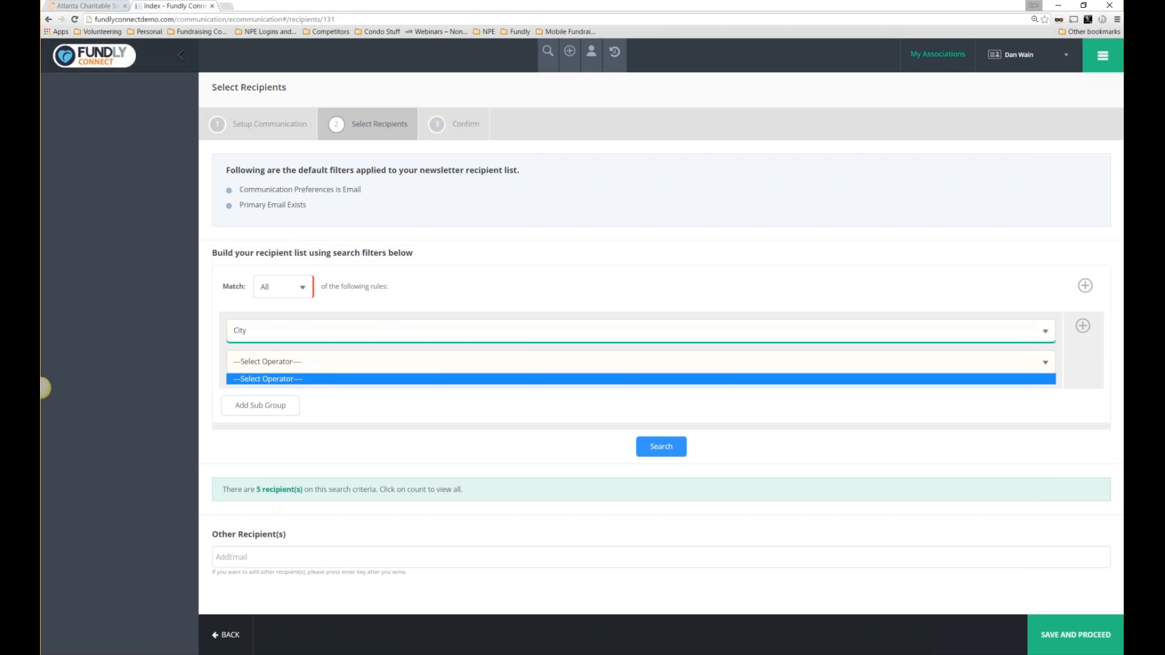
{"action": "left_click", "coordinate": [288, 366]}
{"action": "left_click", "coordinate": [274, 431]}
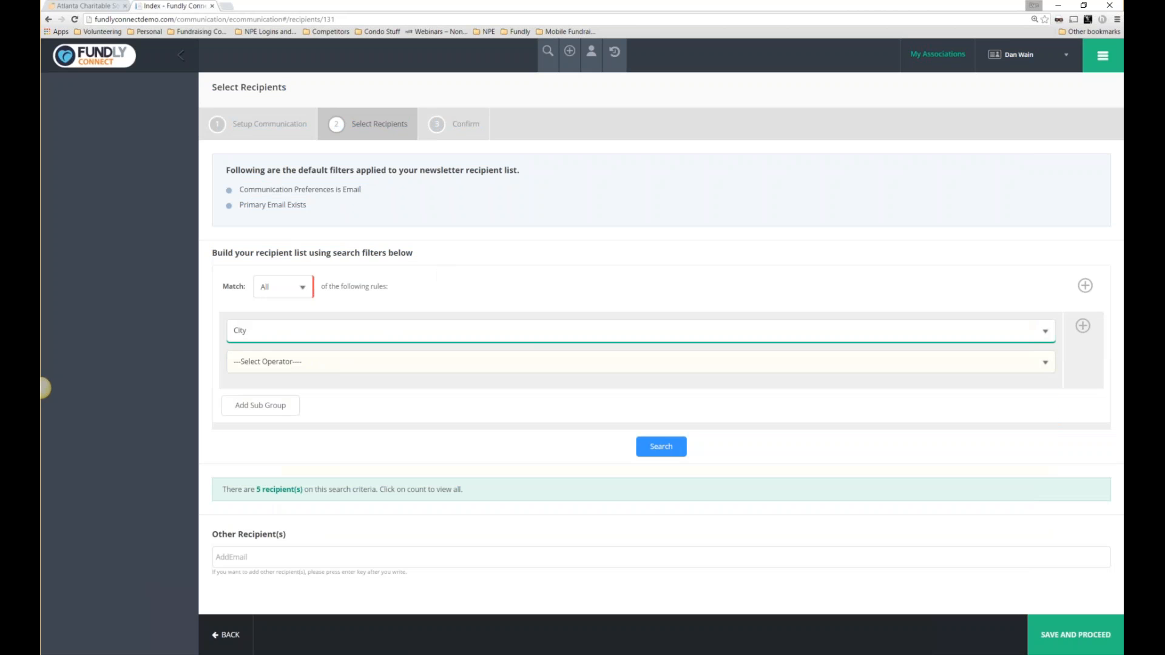
{"action": "type", "text": "Atlanta"}
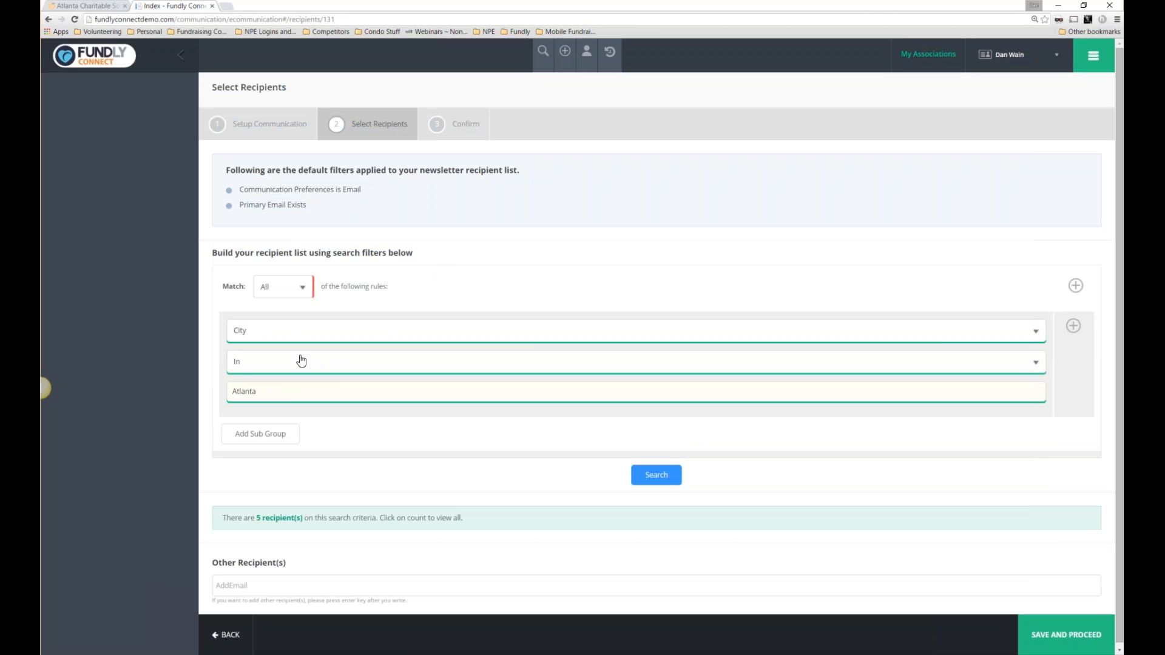
{"action": "left_click", "coordinate": [267, 331]}
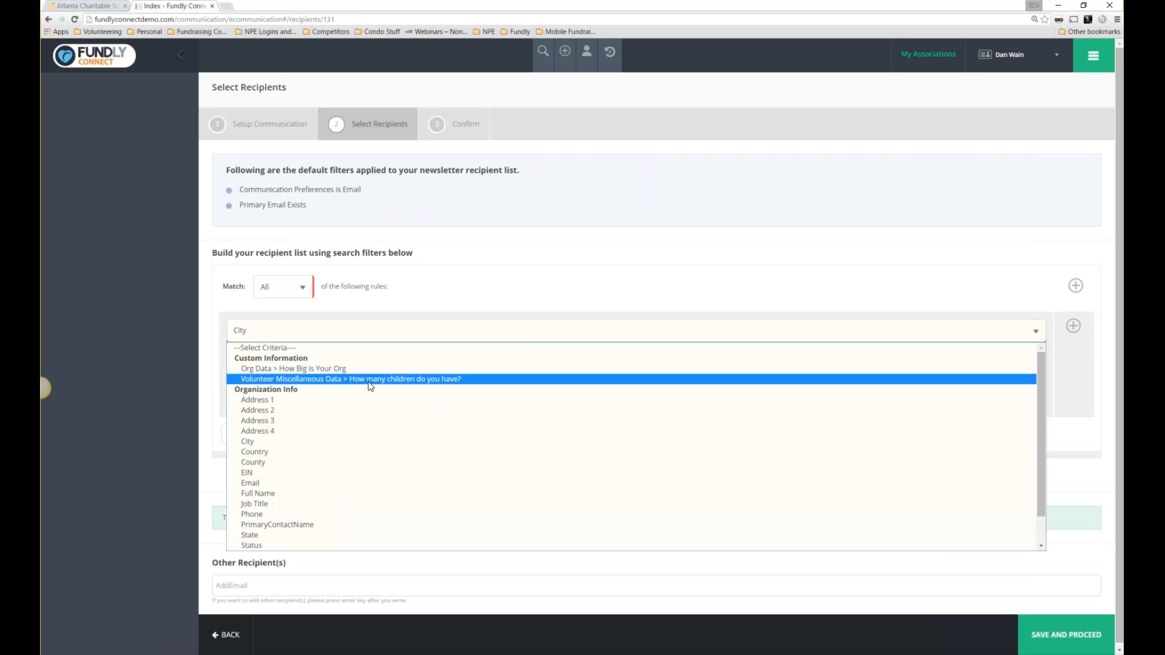
{"action": "left_click", "coordinate": [324, 370]}
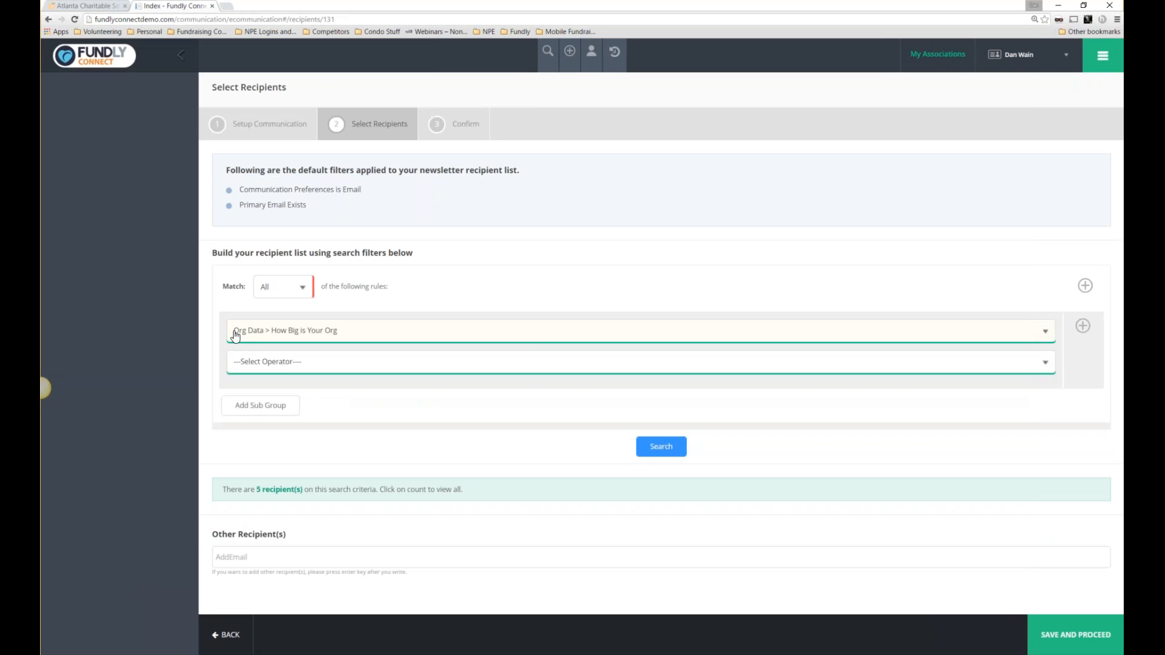
{"action": "left_click", "coordinate": [315, 364]}
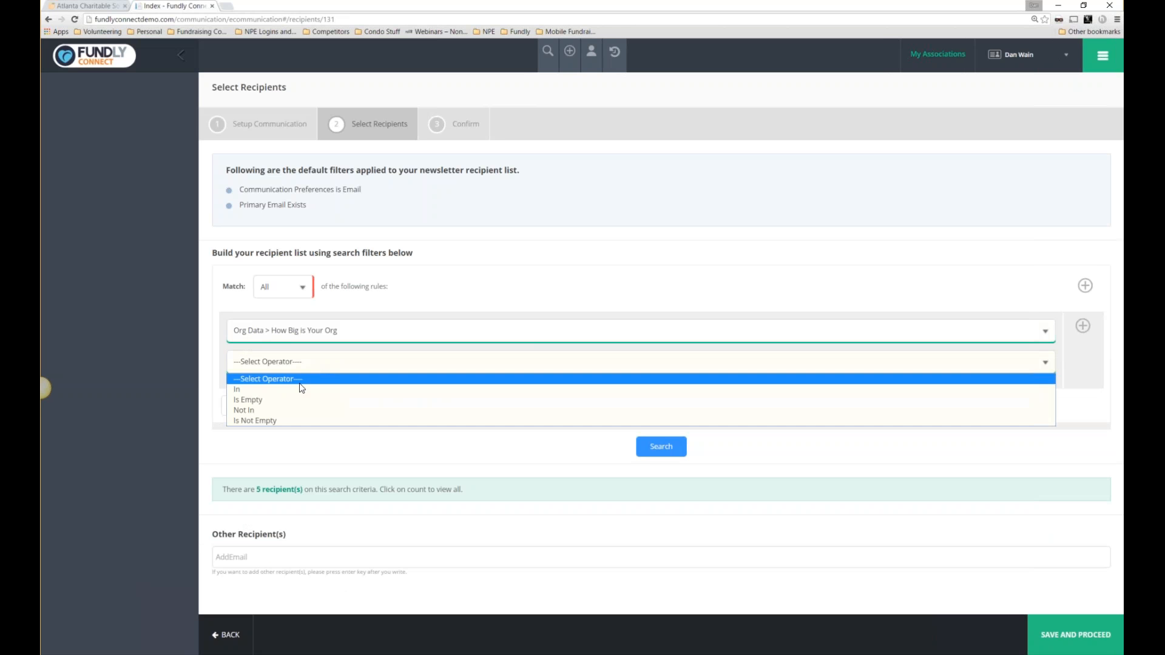
{"action": "left_click", "coordinate": [299, 389]}
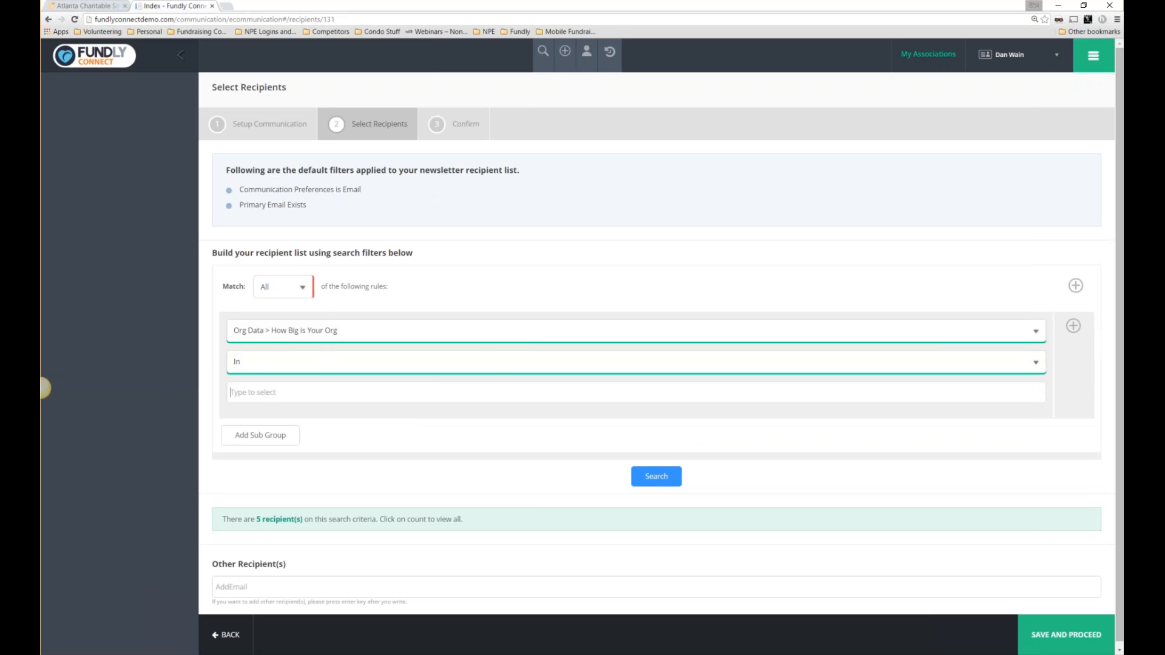
{"action": "left_click", "coordinate": [381, 332]}
{"action": "left_click", "coordinate": [297, 348]}
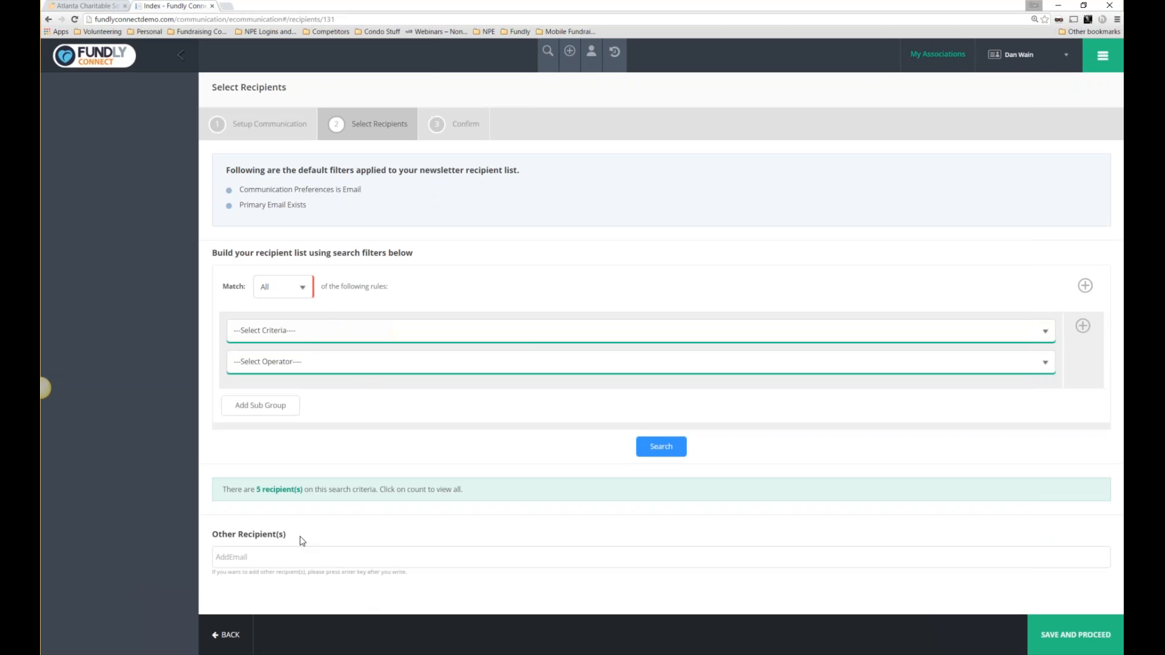
{"action": "key", "text": "ctrl+a"}
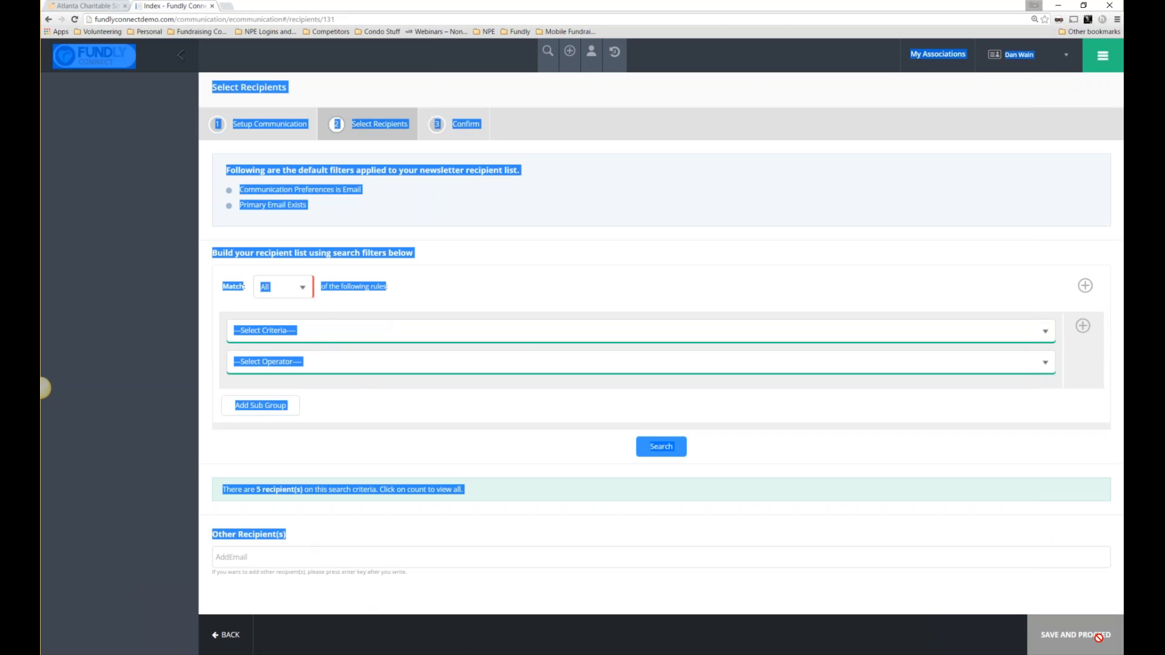
Proceed to confirmation and send a test email to a test address.
{"action": "left_click", "coordinate": [1098, 636]}
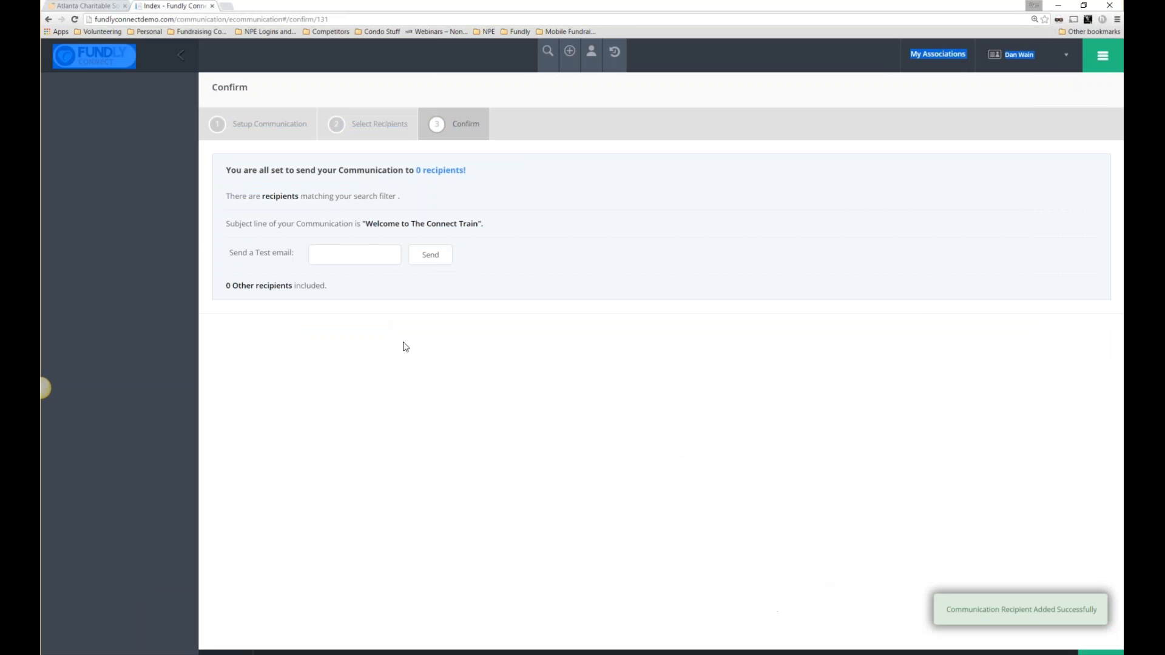
{"action": "left_click", "coordinate": [364, 251]}
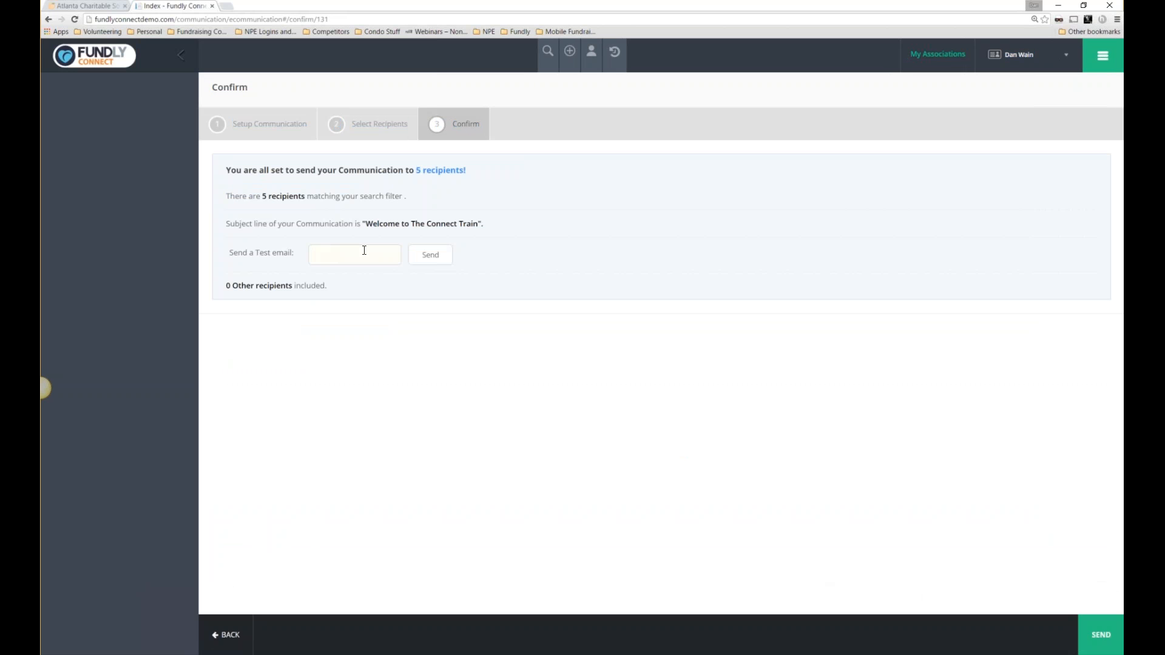
{"action": "left_click", "coordinate": [442, 255]}
From Communication History, view the New tool email's summary statistics and activity types.
{"action": "left_click", "coordinate": [1103, 56]}
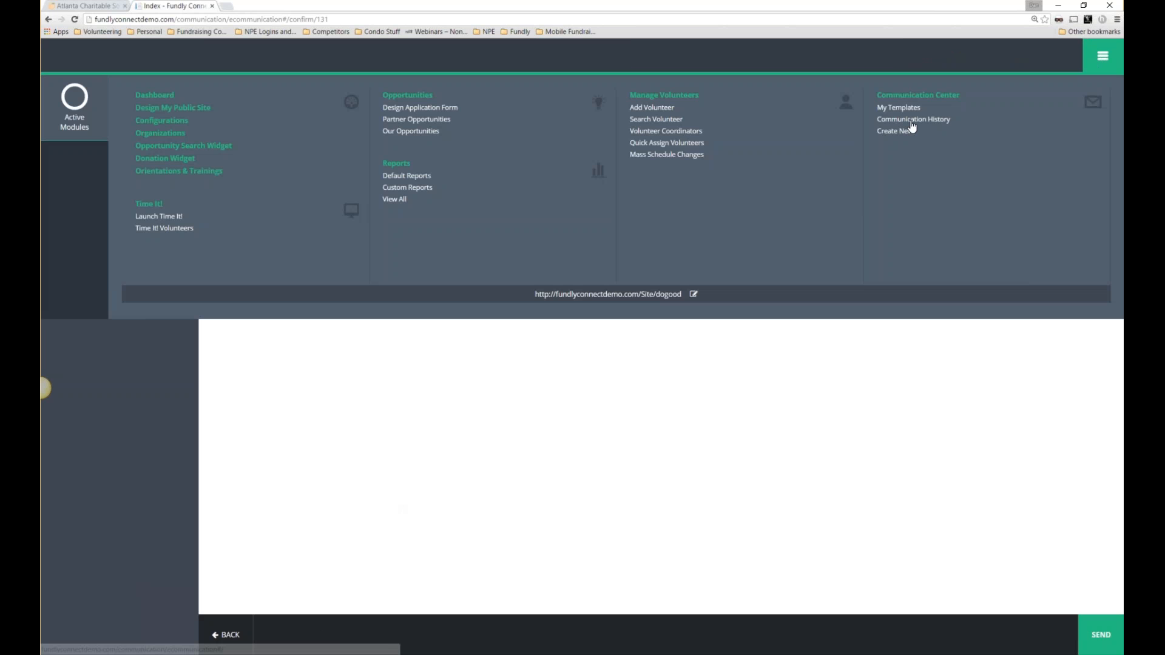
{"action": "left_click", "coordinate": [911, 124]}
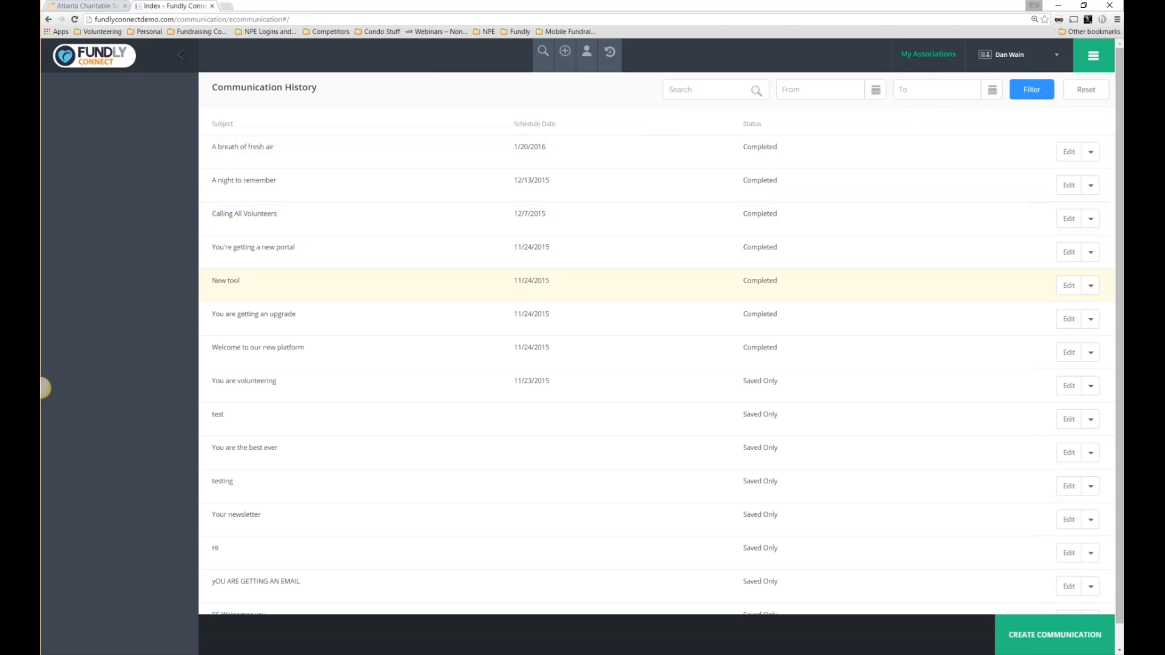
{"action": "left_click", "coordinate": [1091, 285]}
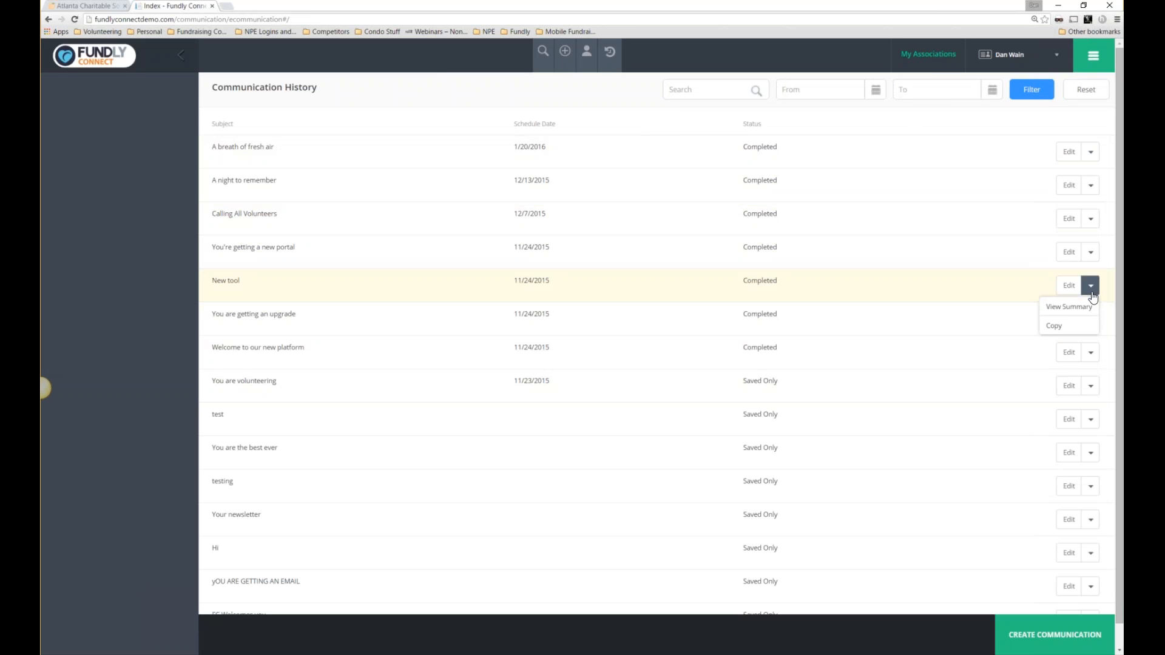
{"action": "left_click", "coordinate": [1080, 305]}
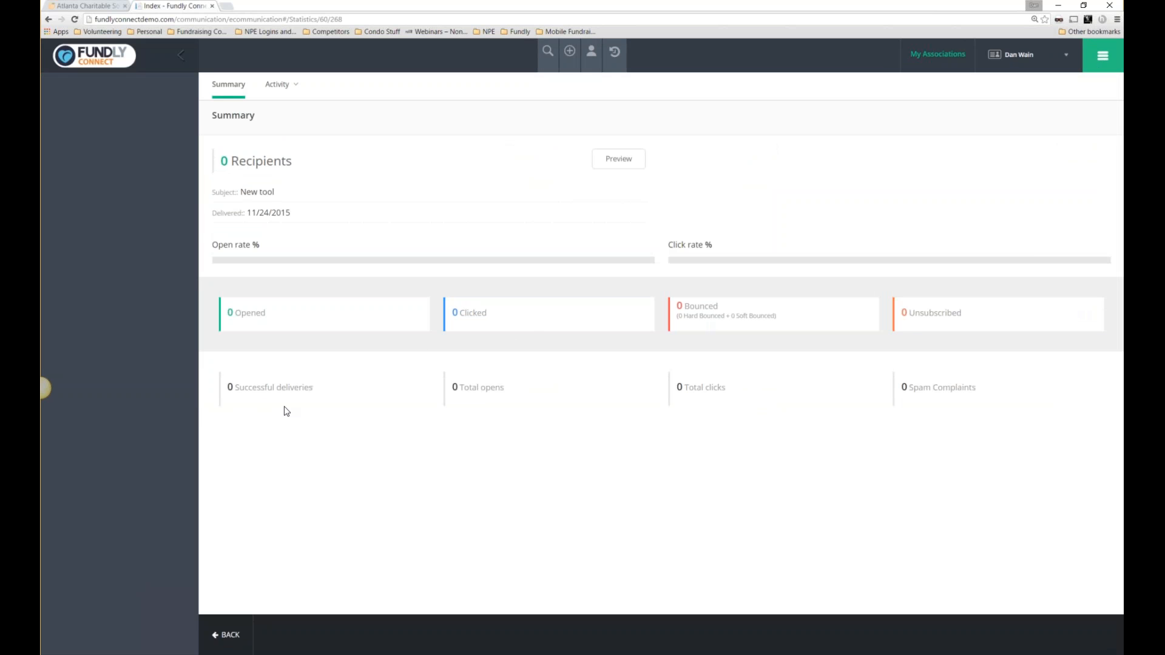
{"action": "left_click", "coordinate": [279, 84]}
Open the recently viewed volunteer's record from the person-icon panel.
{"action": "left_click", "coordinate": [1104, 56]}
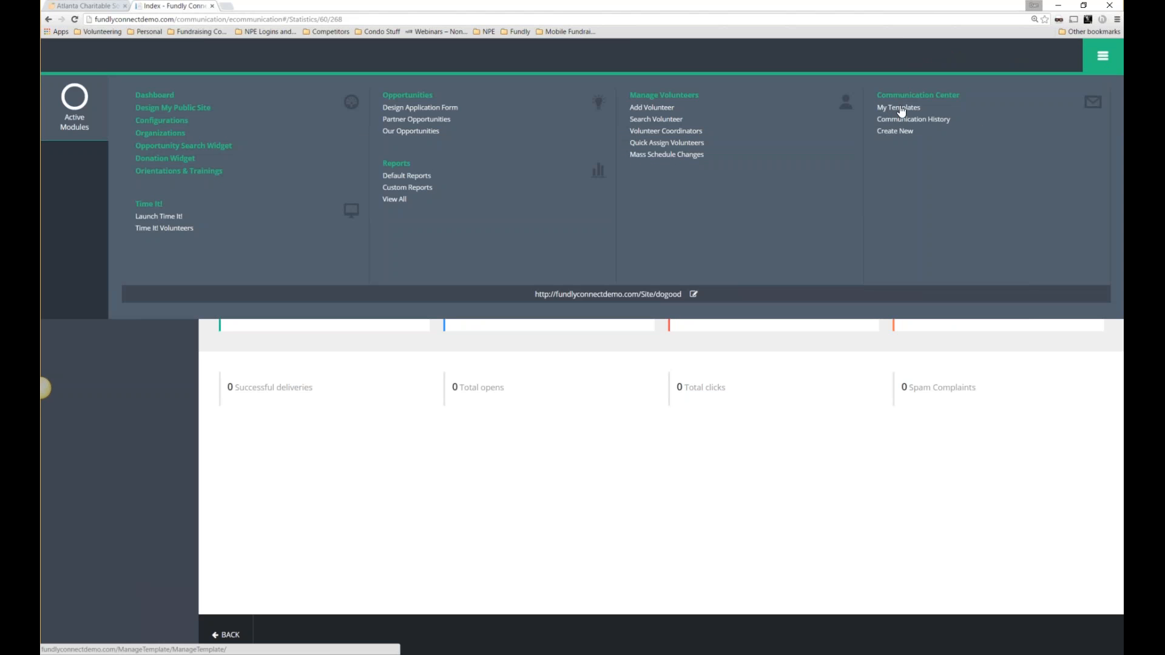
{"action": "left_click", "coordinate": [1103, 55]}
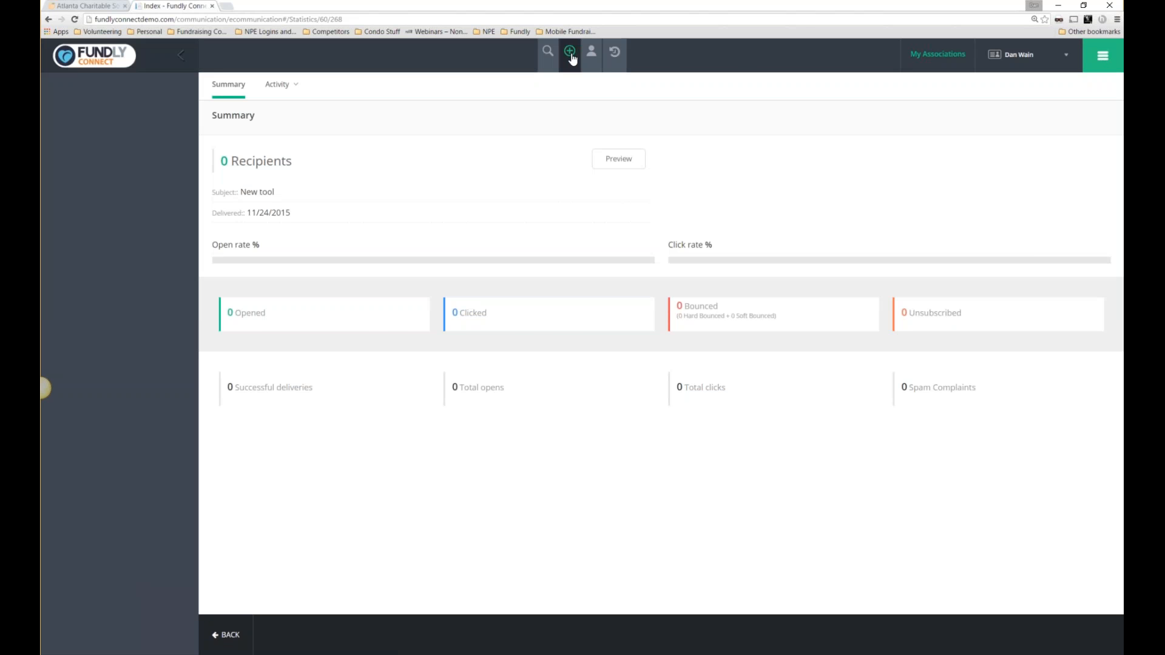
{"action": "left_click", "coordinate": [548, 55]}
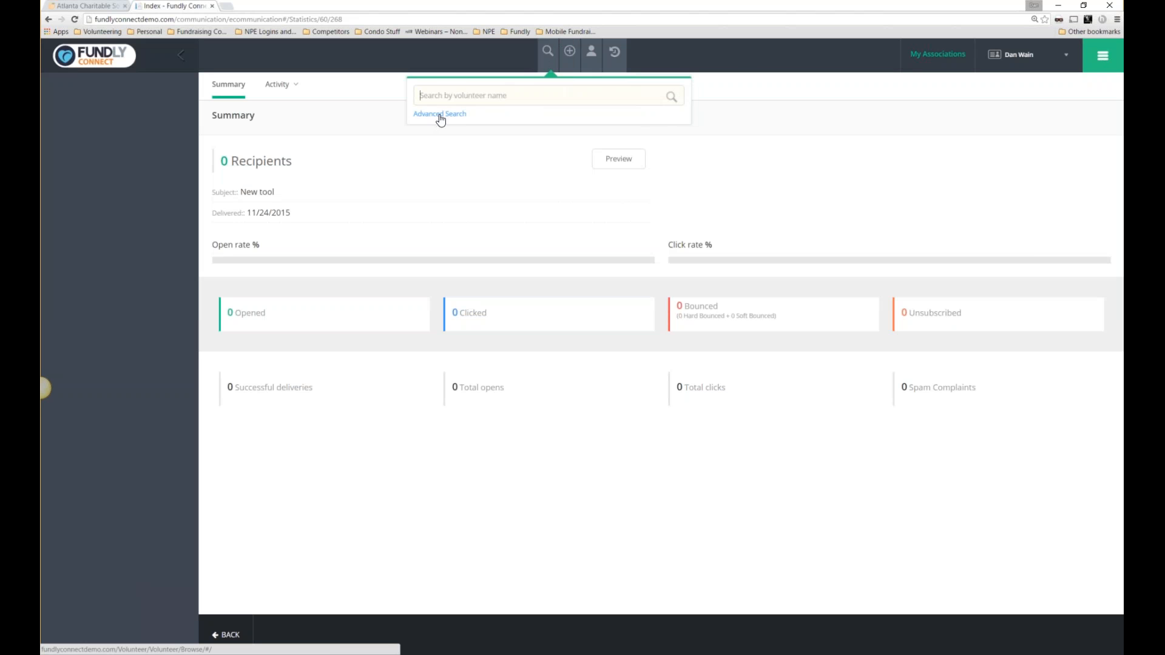
{"action": "left_click", "coordinate": [574, 58]}
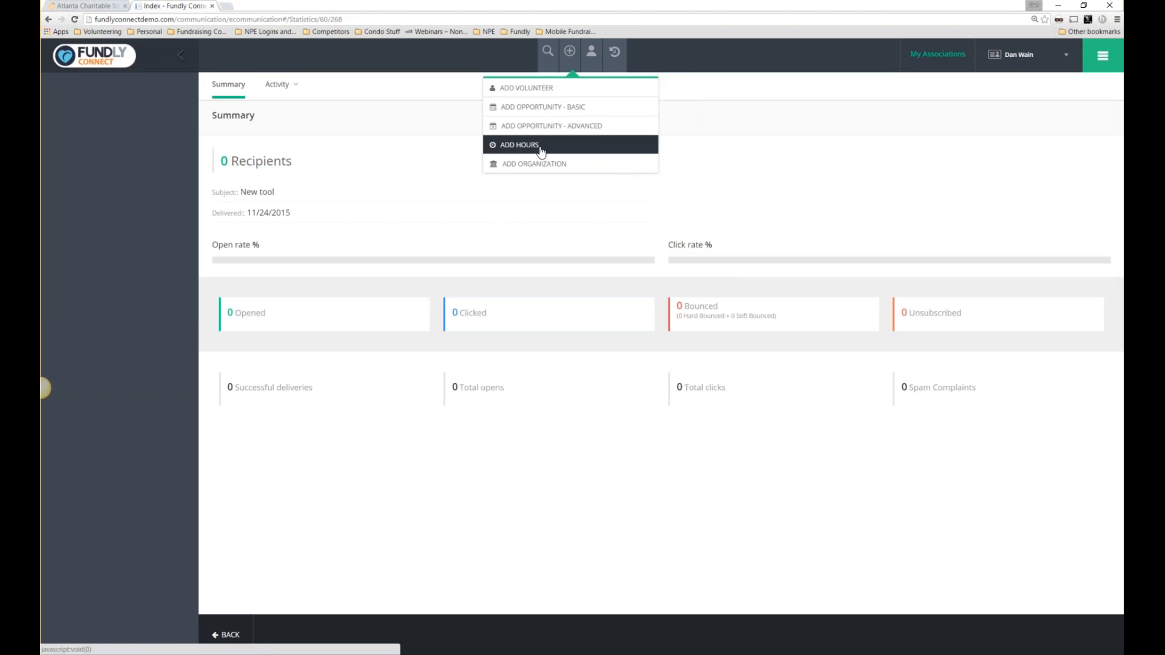
{"action": "left_click", "coordinate": [592, 53]}
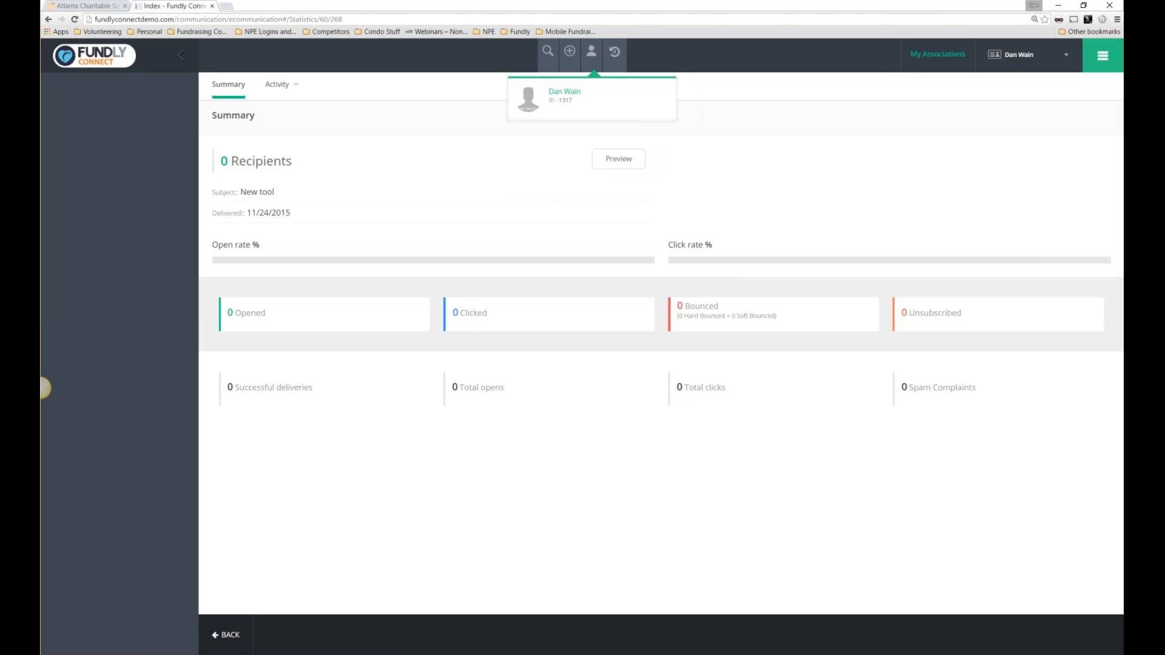
{"action": "left_click", "coordinate": [559, 96]}
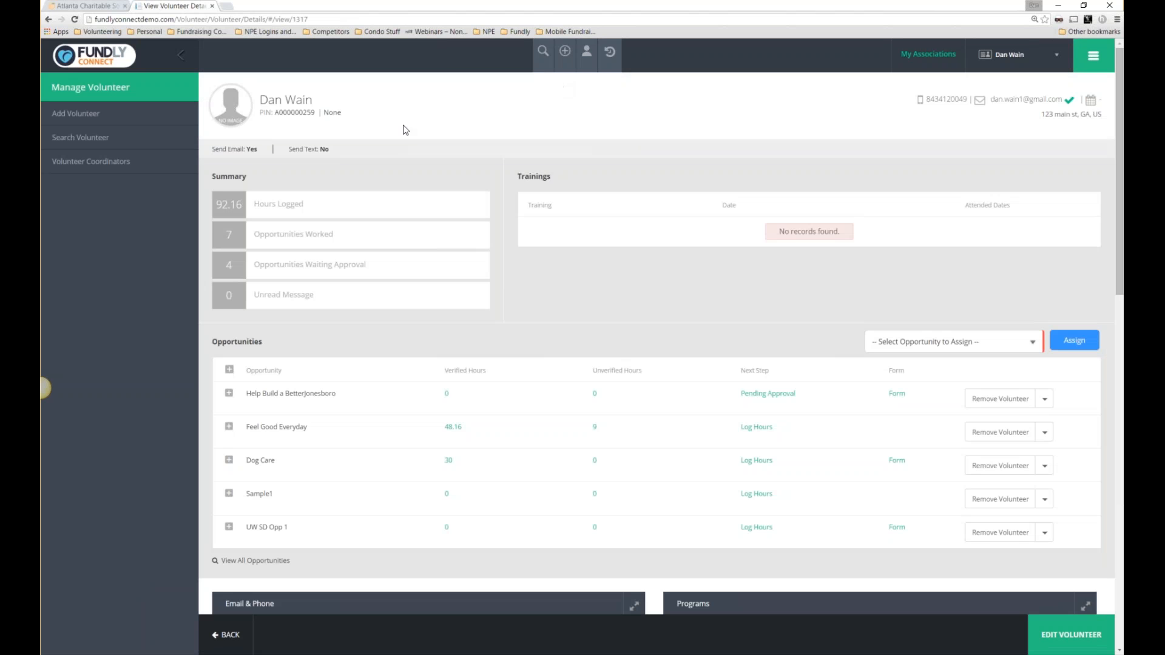
Review the volunteer's Send Email and Send Text: No preferences, then start a new email to them.
{"action": "left_click_drag", "start_coordinate": [227, 156], "coordinate": [343, 148]}
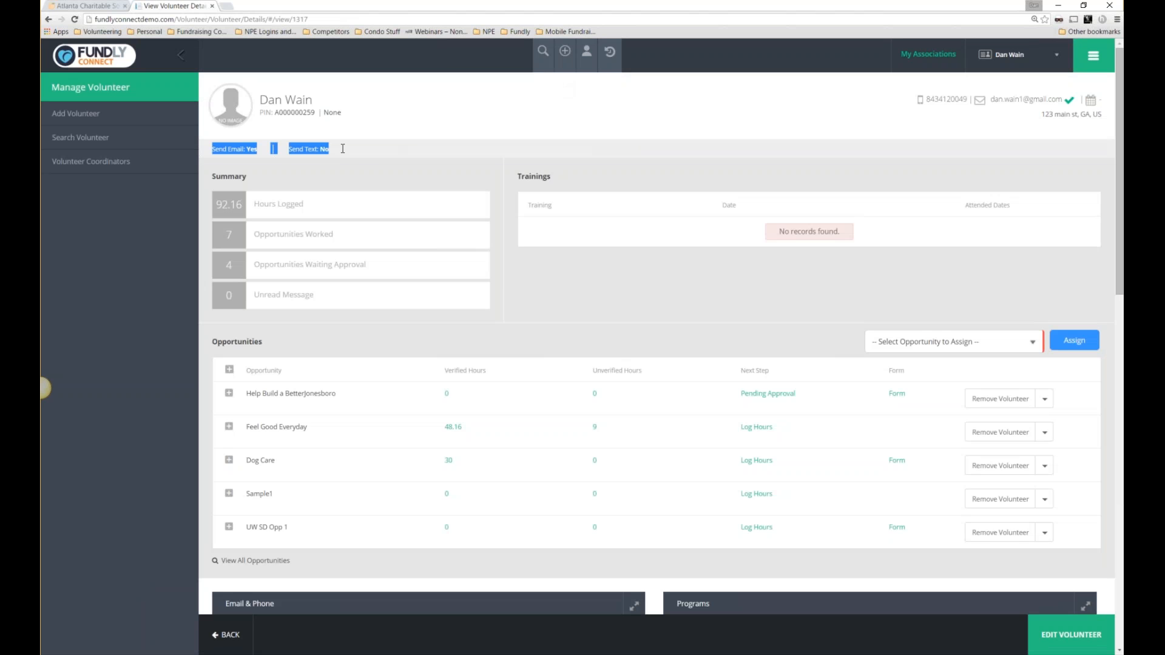
{"action": "left_click", "coordinate": [221, 148]}
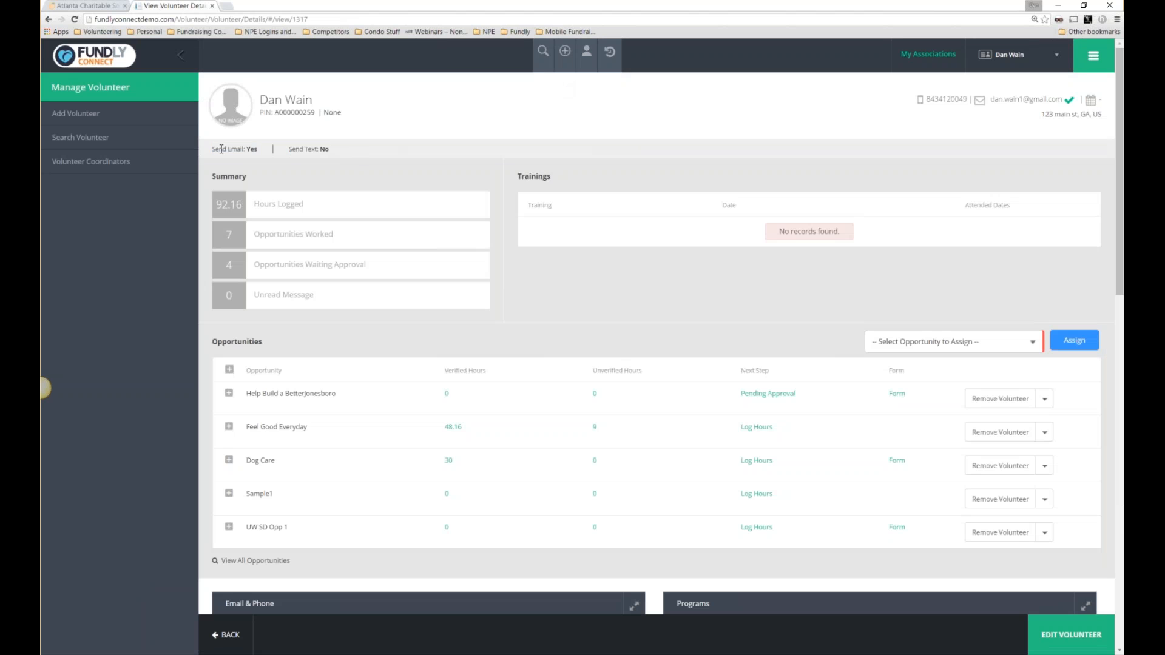
{"action": "left_click_drag", "start_coordinate": [313, 151], "coordinate": [288, 153]}
{"action": "left_click", "coordinate": [366, 133]}
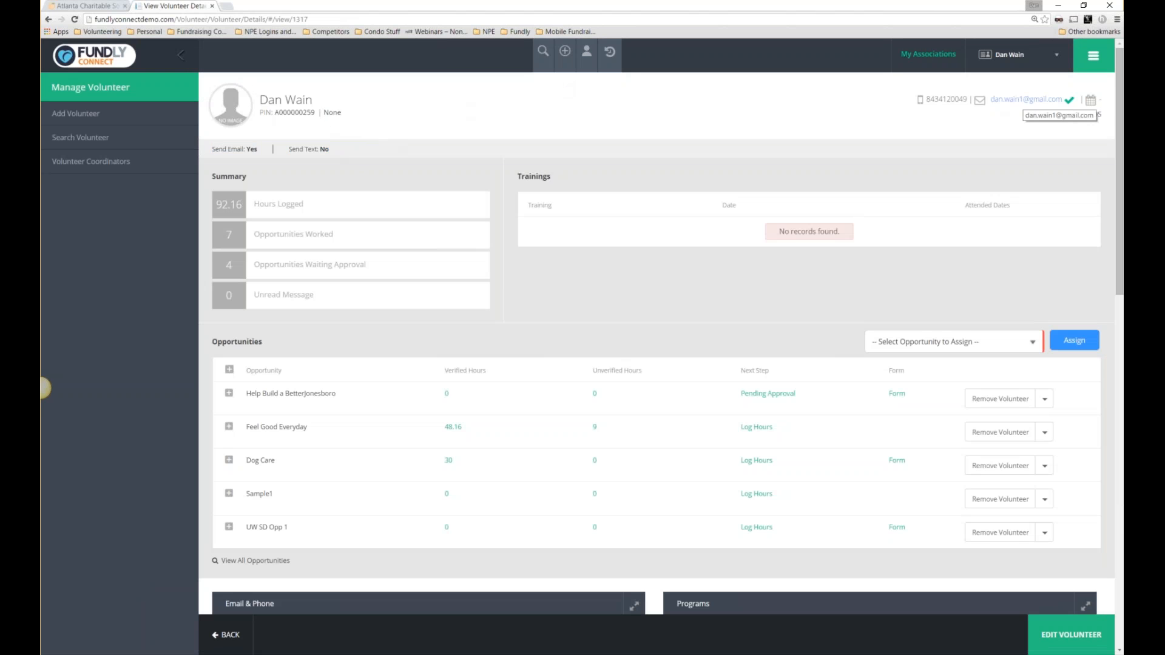
{"action": "left_click", "coordinate": [1023, 100]}
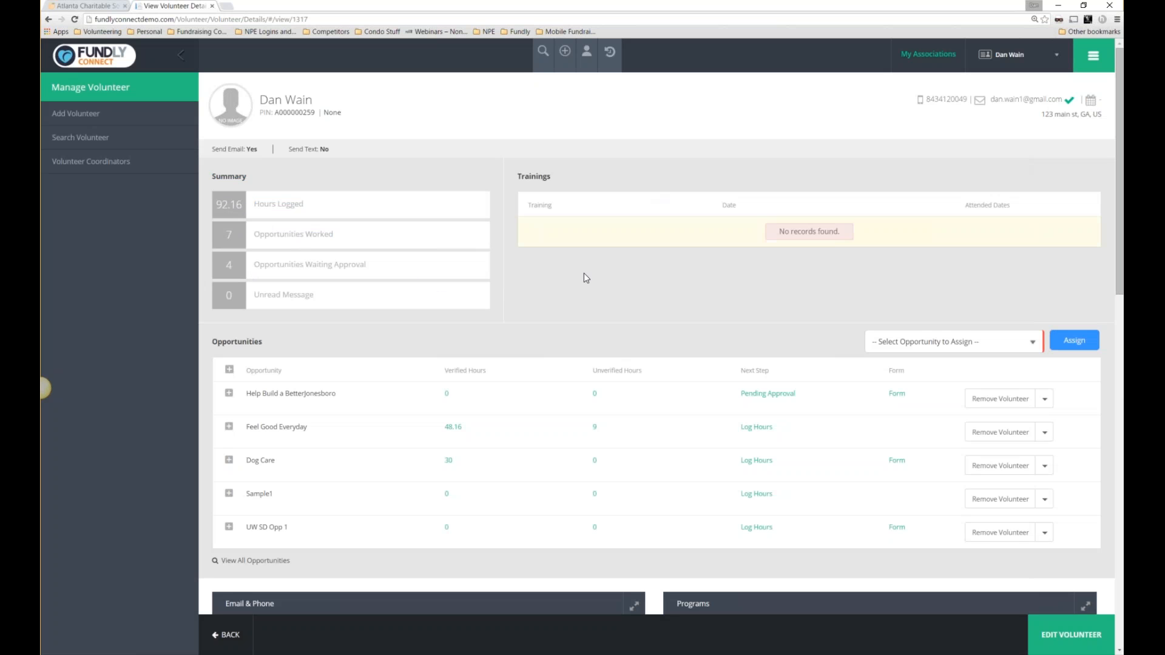
{"action": "scroll", "coordinate": [583, 273], "scroll_direction": "down", "scroll_amount": 1}
{"action": "scroll", "coordinate": [577, 288], "scroll_direction": "down", "scroll_amount": 3}
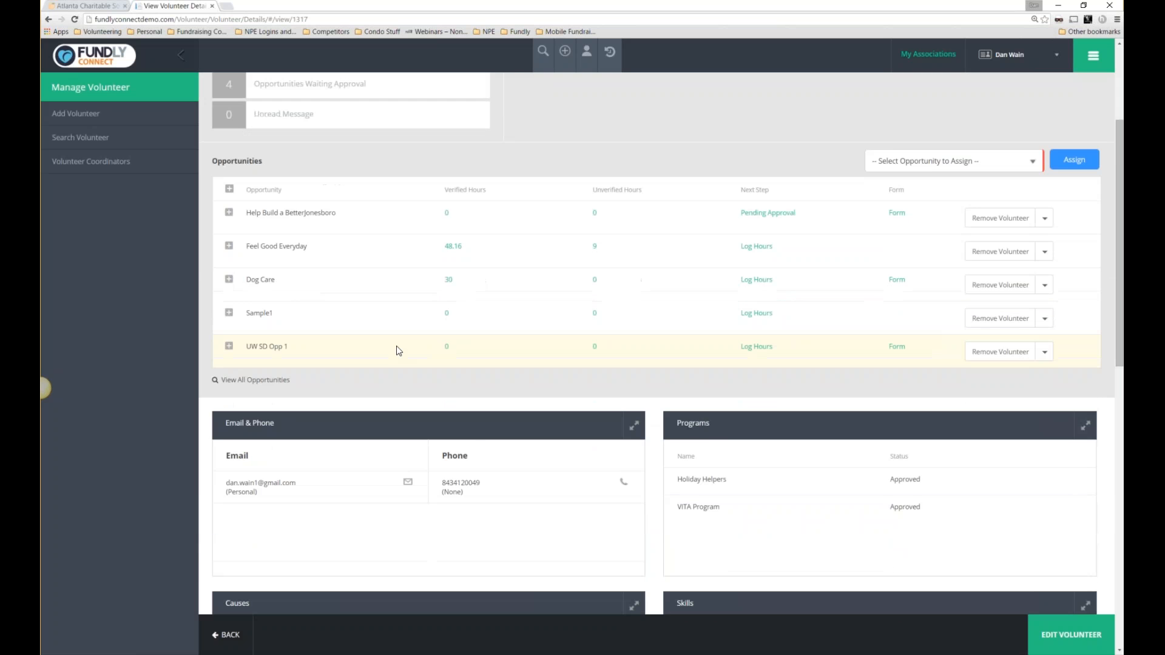
{"action": "scroll", "coordinate": [398, 351], "scroll_direction": "down", "scroll_amount": 4}
{"action": "scroll", "coordinate": [399, 347], "scroll_direction": "down", "scroll_amount": 2}
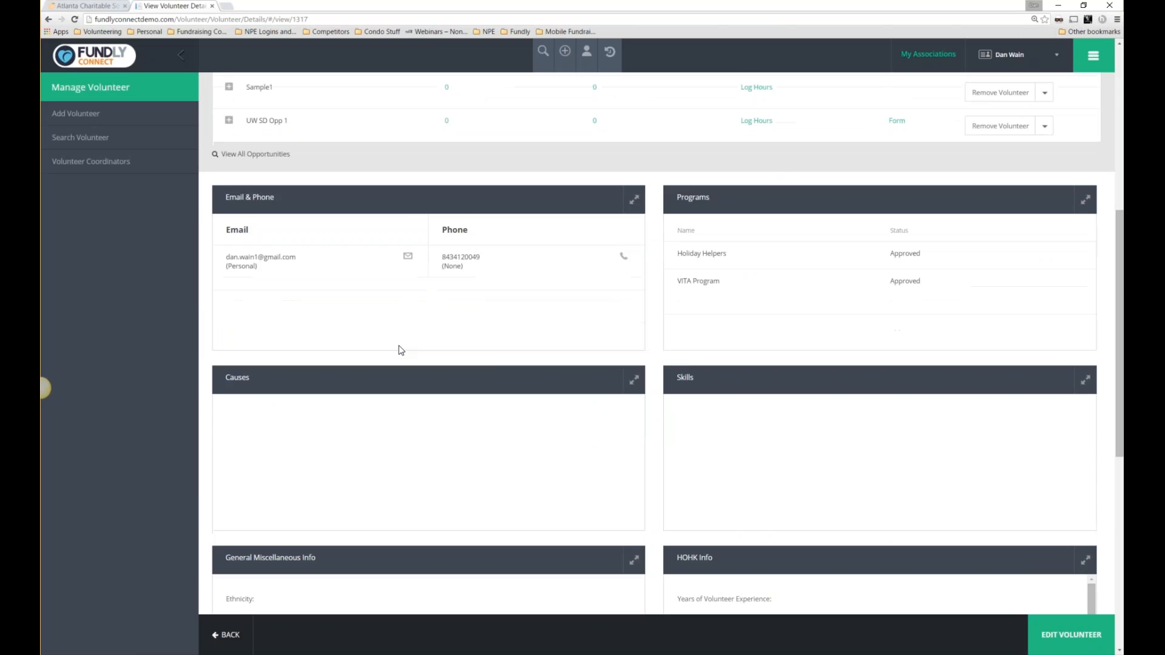
{"action": "scroll", "coordinate": [739, 229], "scroll_direction": "down", "scroll_amount": 3}
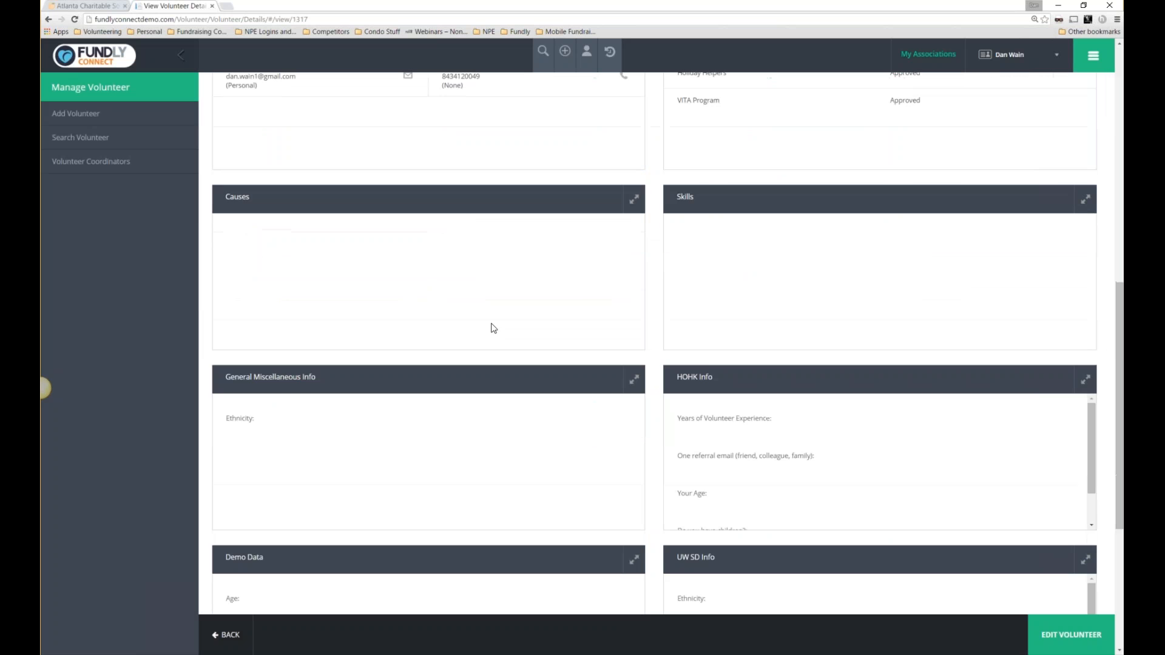
{"action": "scroll", "coordinate": [619, 372], "scroll_direction": "down", "scroll_amount": 5}
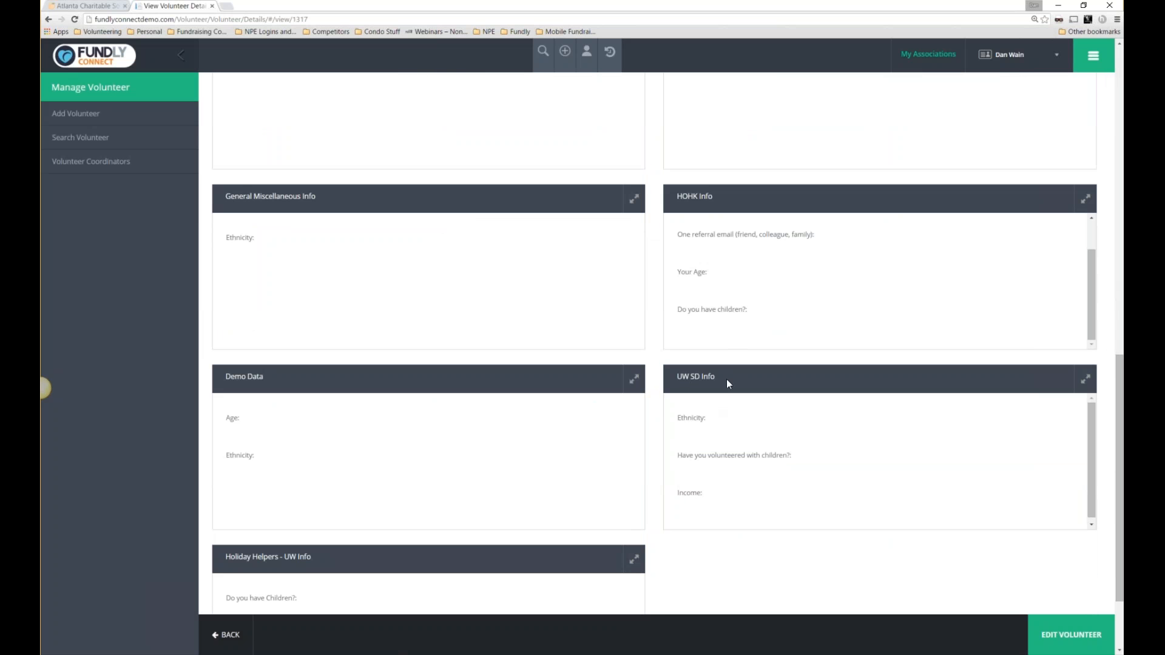
{"action": "scroll", "coordinate": [675, 358], "scroll_direction": "down", "scroll_amount": 2}
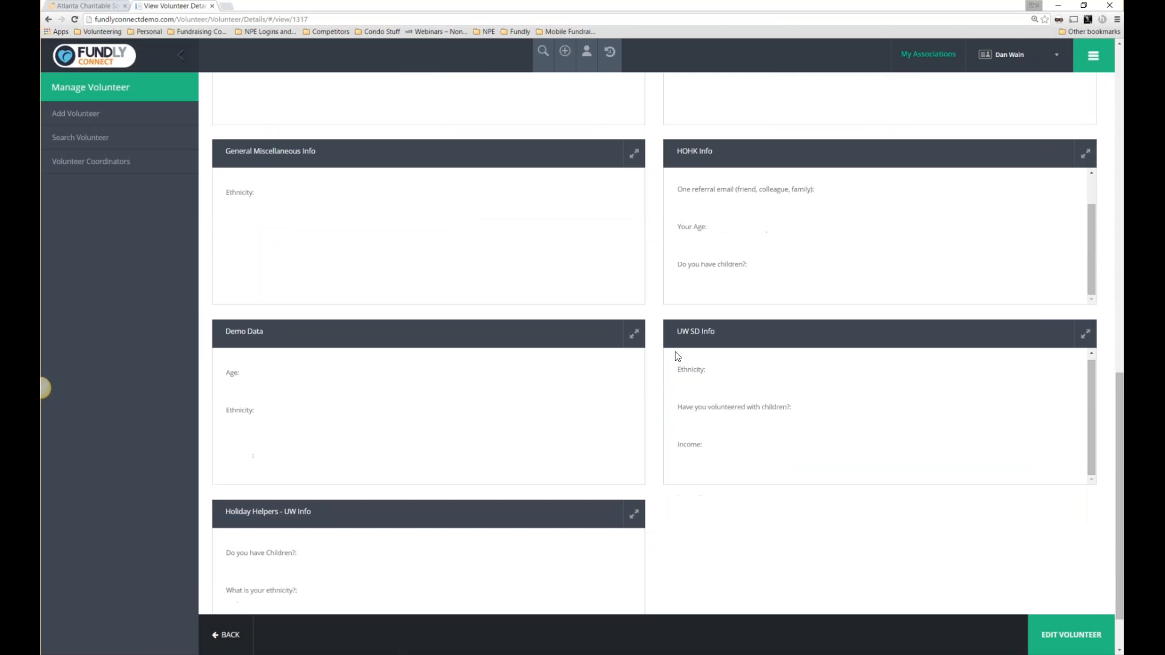
{"action": "scroll", "coordinate": [673, 370], "scroll_direction": "up", "scroll_amount": 3}
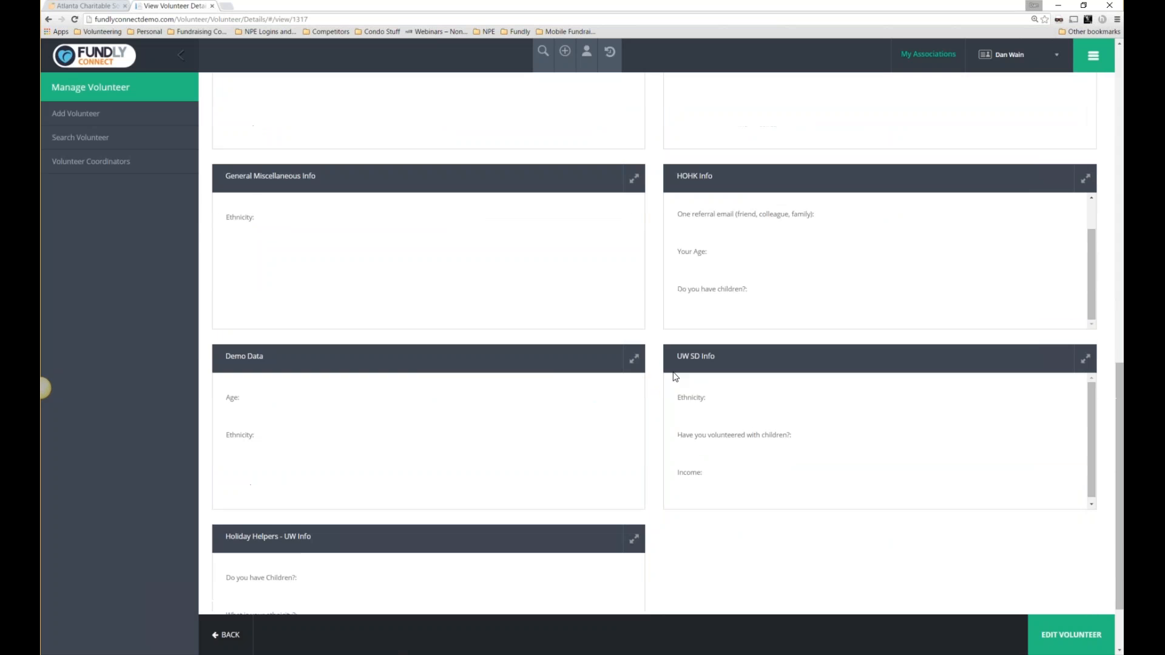
{"action": "scroll", "coordinate": [675, 377], "scroll_direction": "up", "scroll_amount": 6}
{"action": "scroll", "coordinate": [672, 379], "scroll_direction": "up", "scroll_amount": 5}
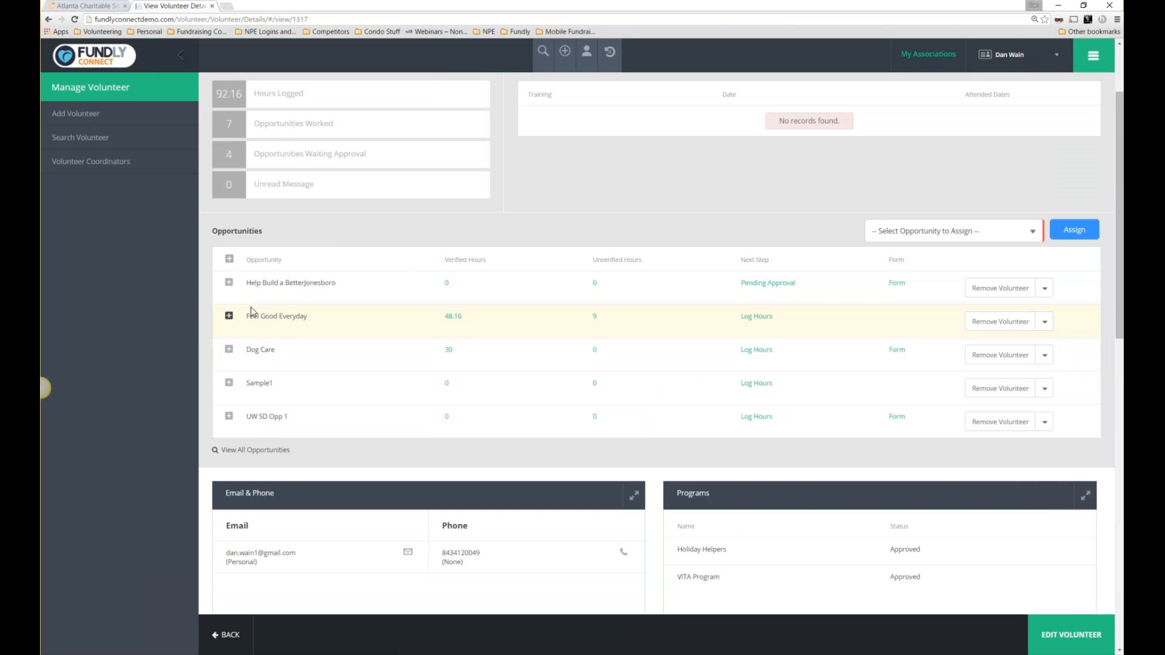
{"action": "scroll", "coordinate": [417, 273], "scroll_direction": "up", "scroll_amount": 2}
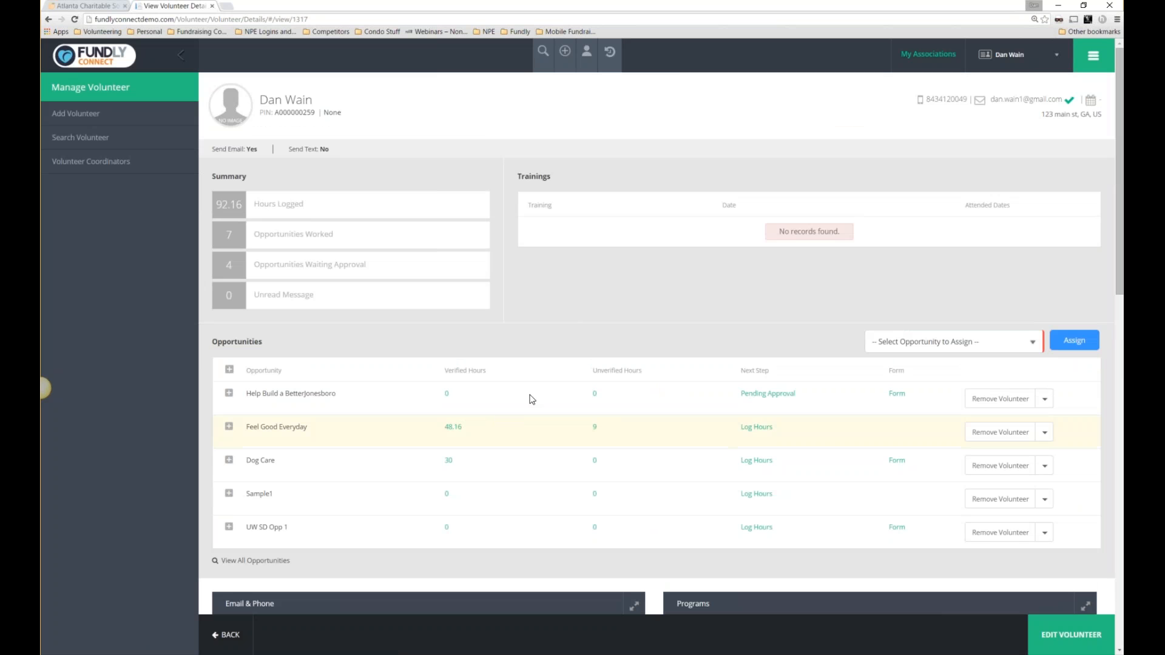
{"action": "left_click", "coordinate": [587, 53]}
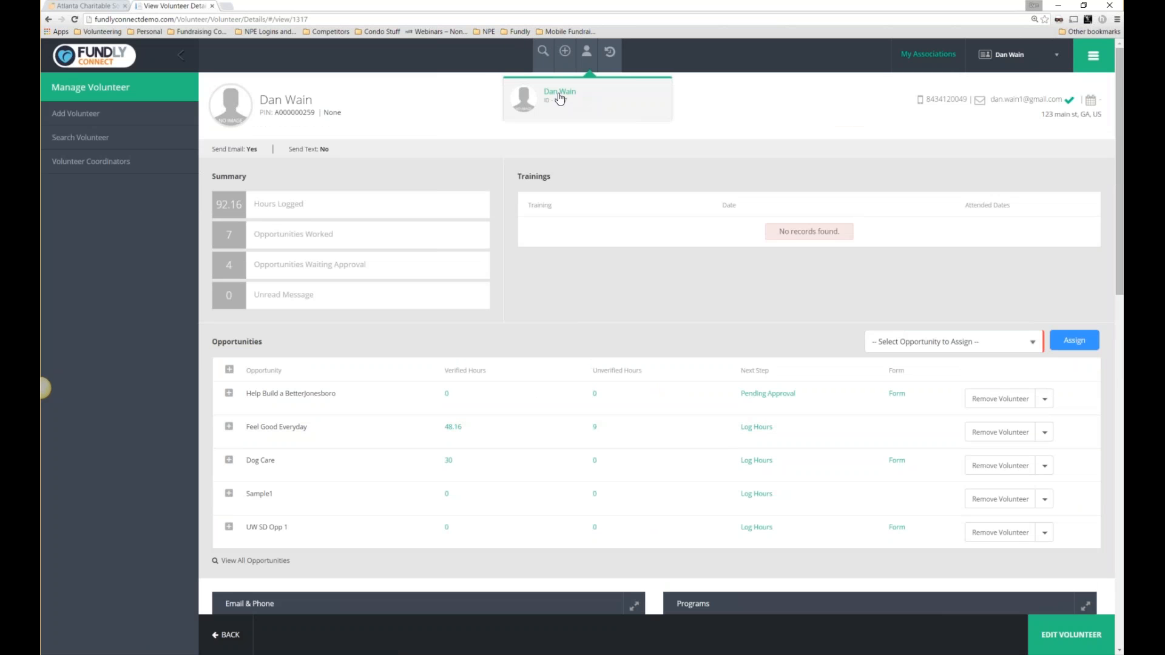
{"action": "left_click", "coordinate": [403, 136]}
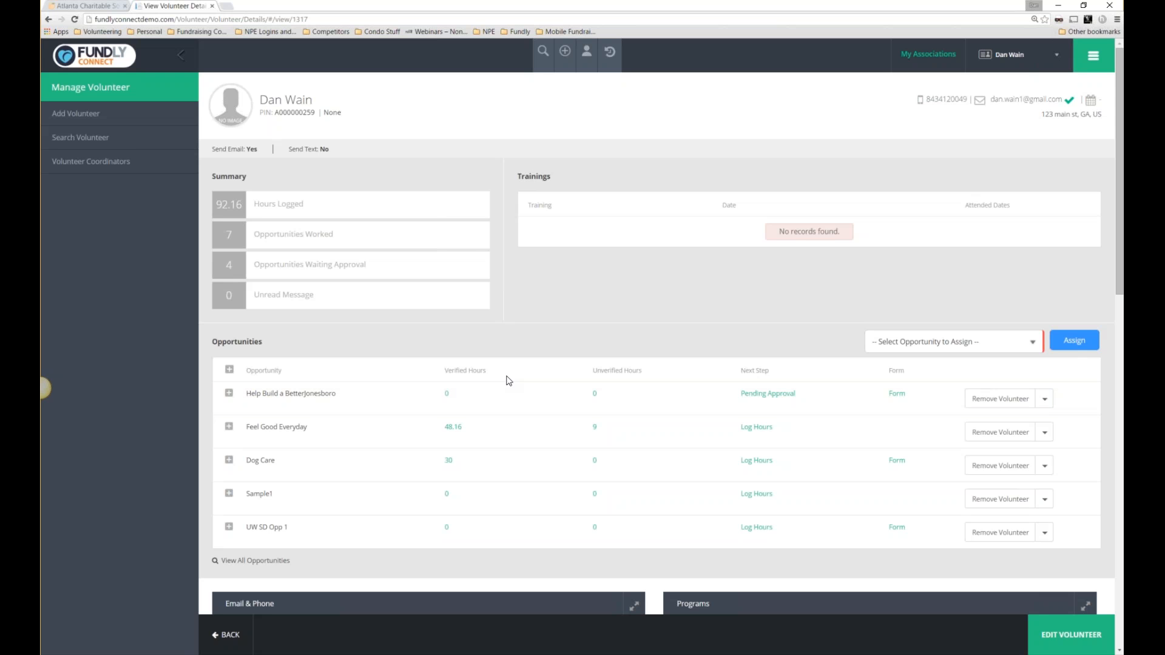
{"action": "left_click", "coordinate": [756, 428]}
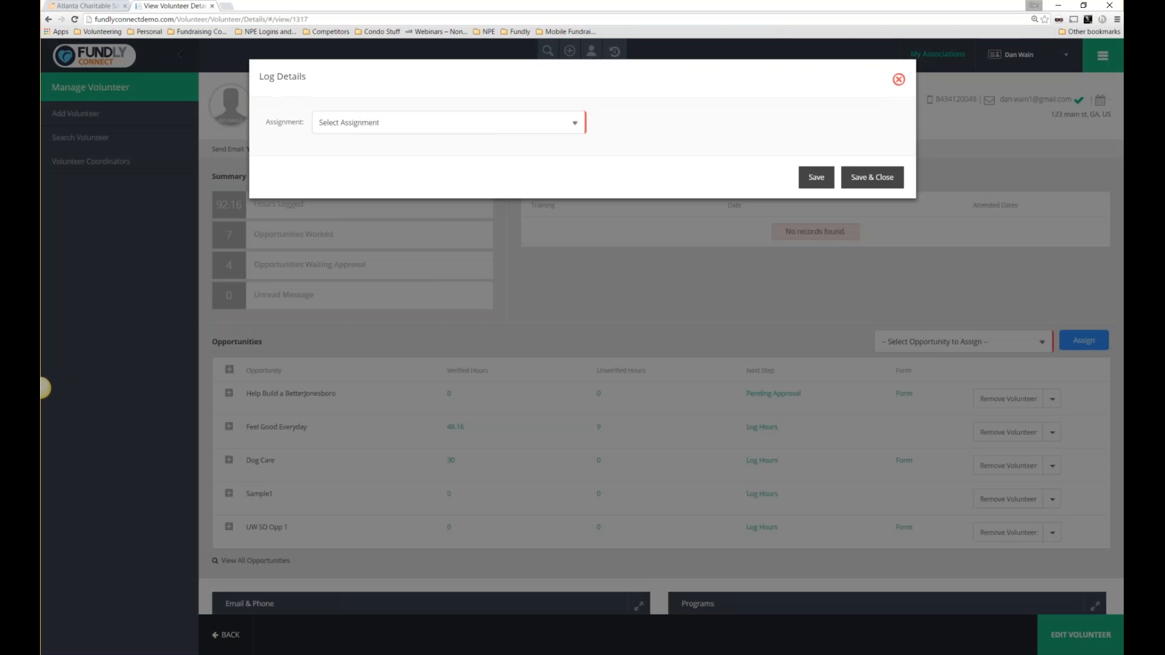
{"action": "left_click", "coordinate": [446, 122]}
{"action": "left_click", "coordinate": [377, 149]}
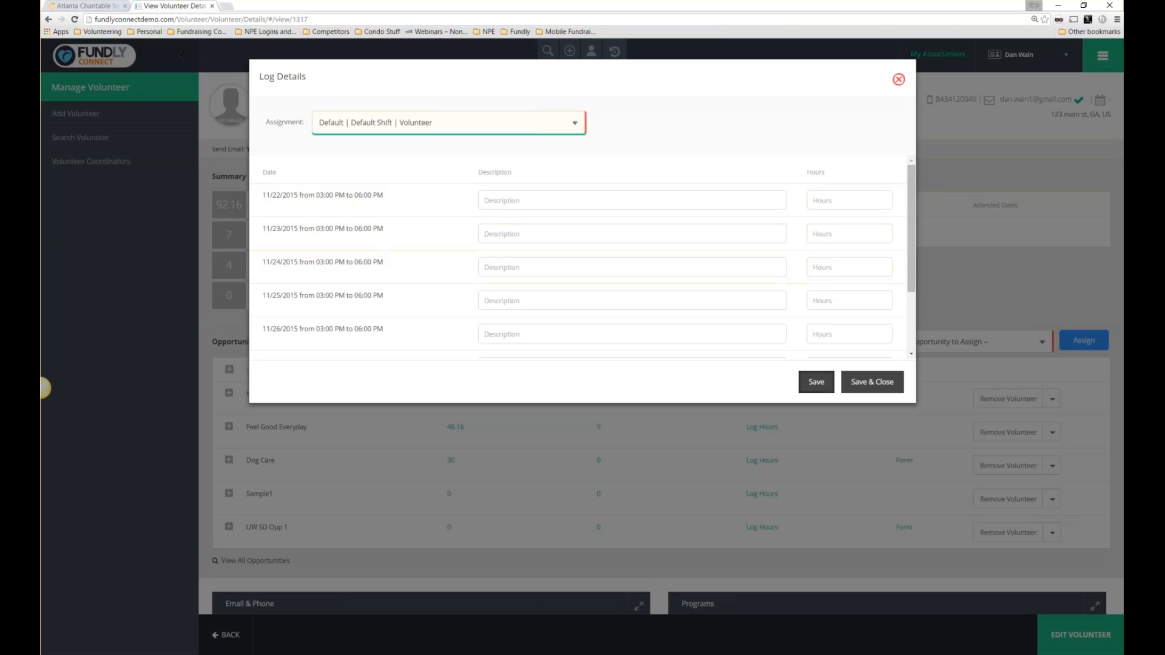
{"action": "left_click", "coordinate": [899, 82]}
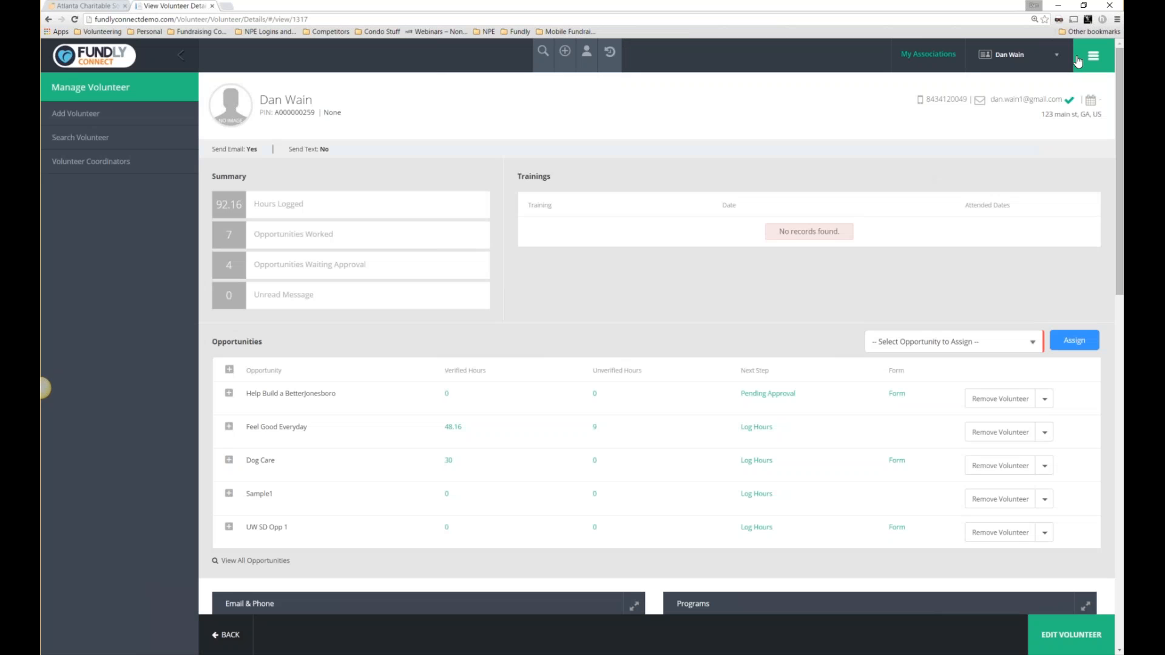
{"action": "left_click", "coordinate": [1080, 58]}
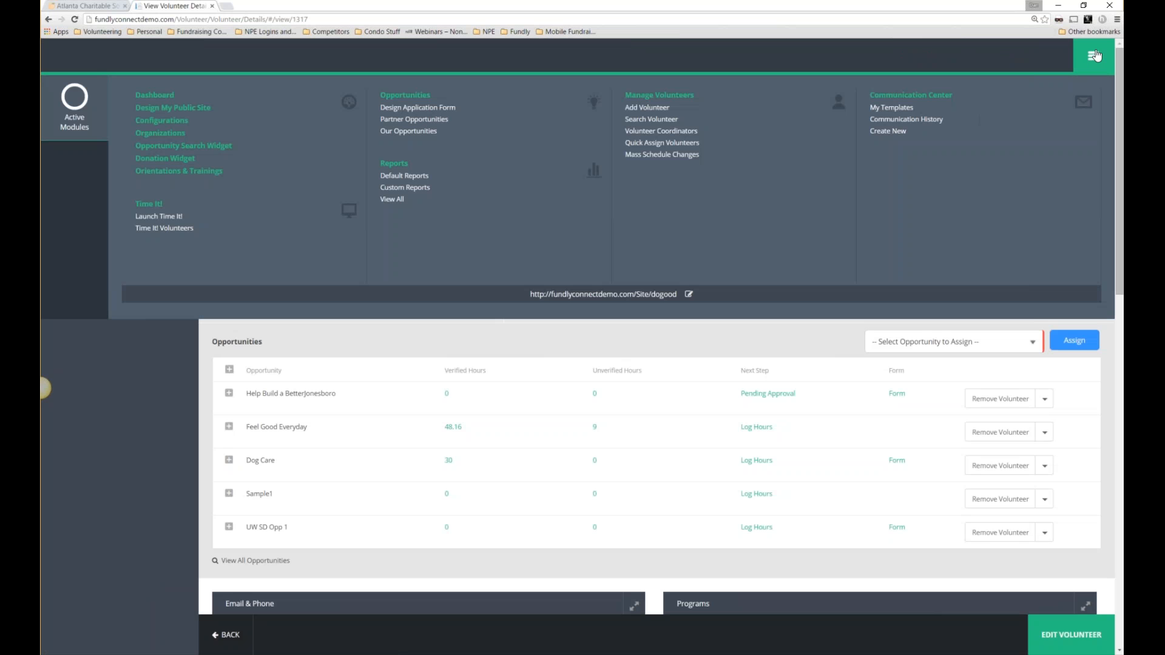
{"action": "left_click", "coordinate": [1094, 56]}
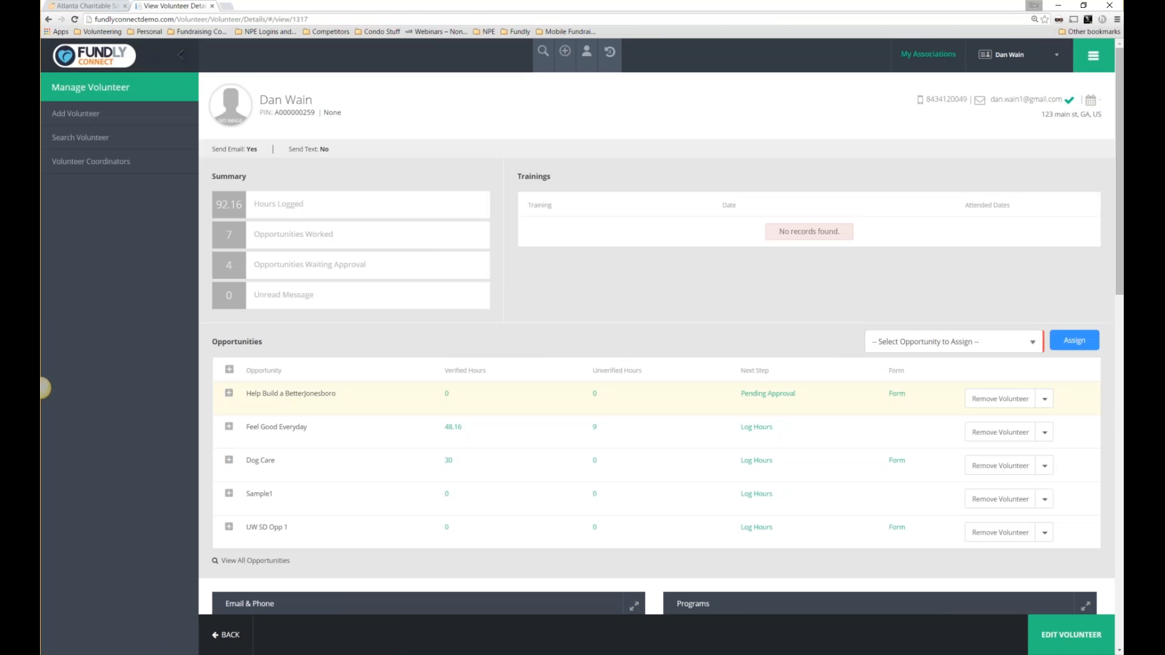
{"action": "left_click", "coordinate": [901, 395]}
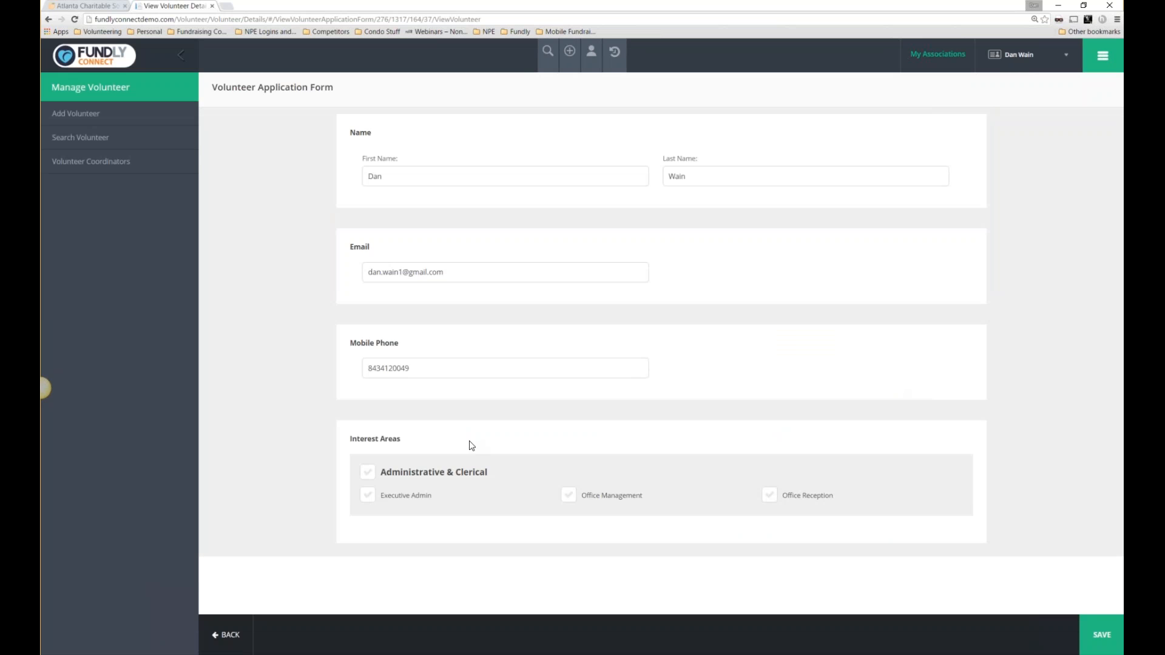
{"action": "left_click", "coordinate": [246, 635]}
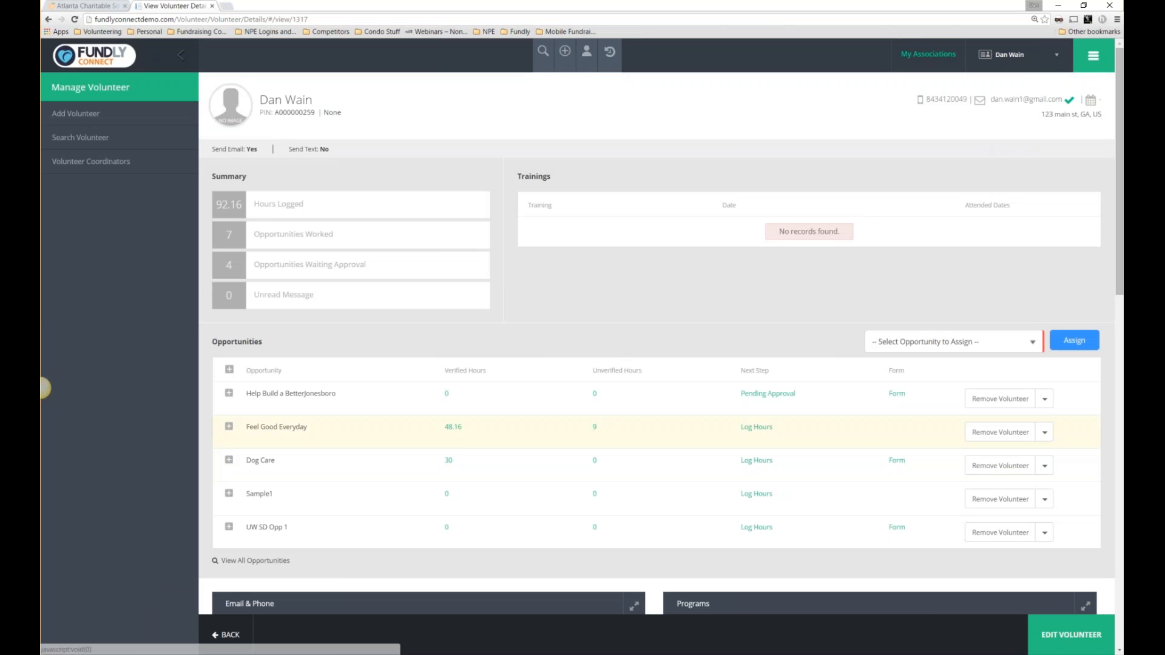
View Feel Good Everyday's schedule and the log details for its 9 unverified hours, then close them.
{"action": "left_click", "coordinate": [456, 429]}
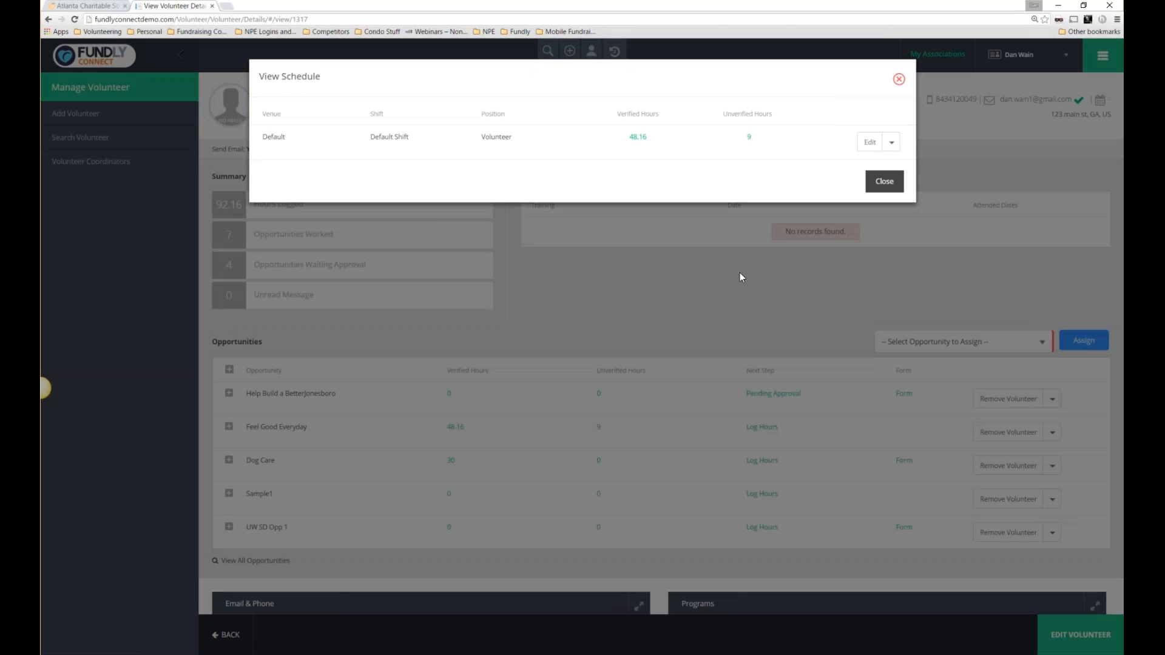
{"action": "left_click", "coordinate": [750, 143]}
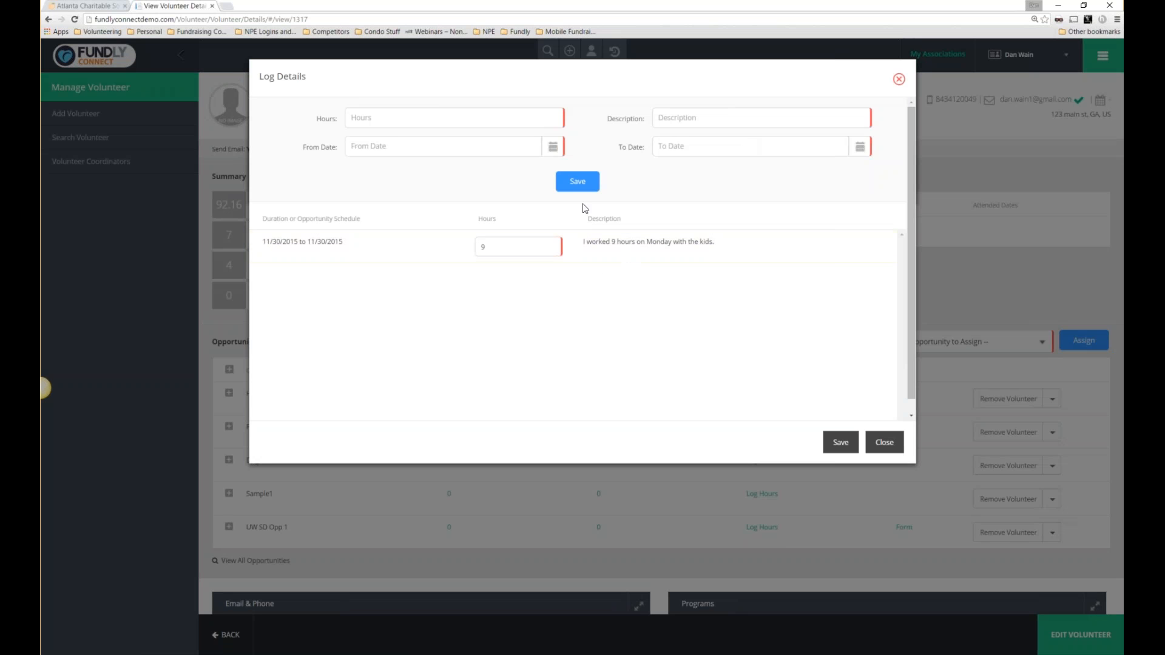
{"action": "left_click", "coordinate": [899, 79]}
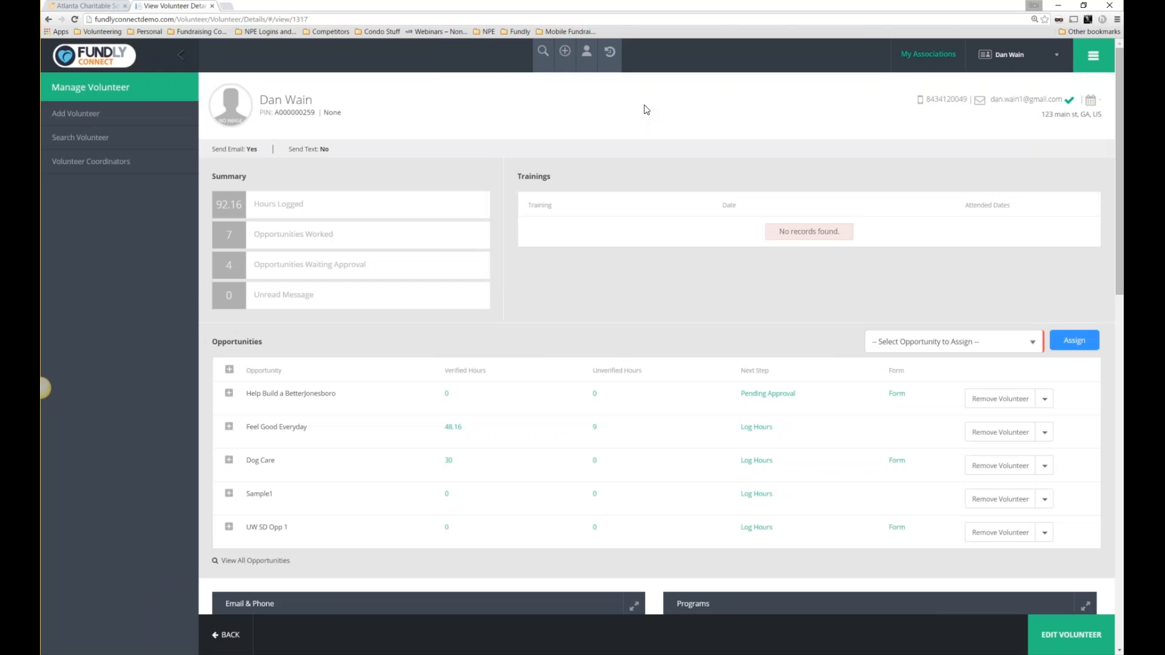
Assign the Dog Care and Personal Shopper opportunities to the volunteer.
{"action": "left_click", "coordinate": [992, 344]}
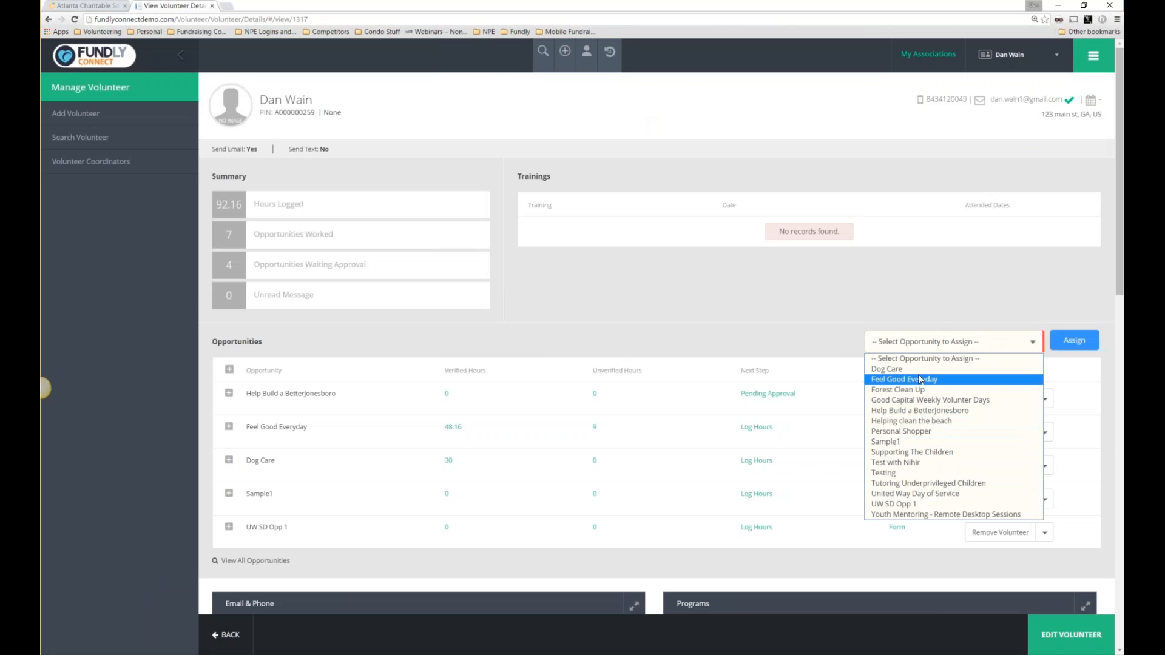
{"action": "left_click", "coordinate": [943, 369]}
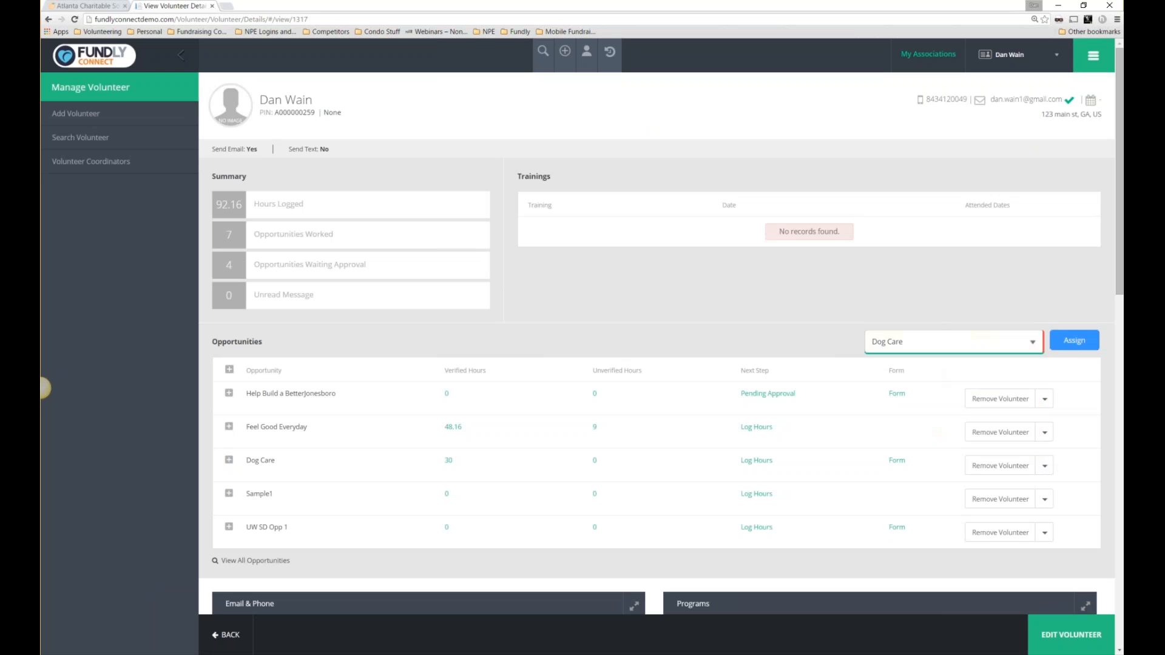
{"action": "left_click", "coordinate": [1074, 340]}
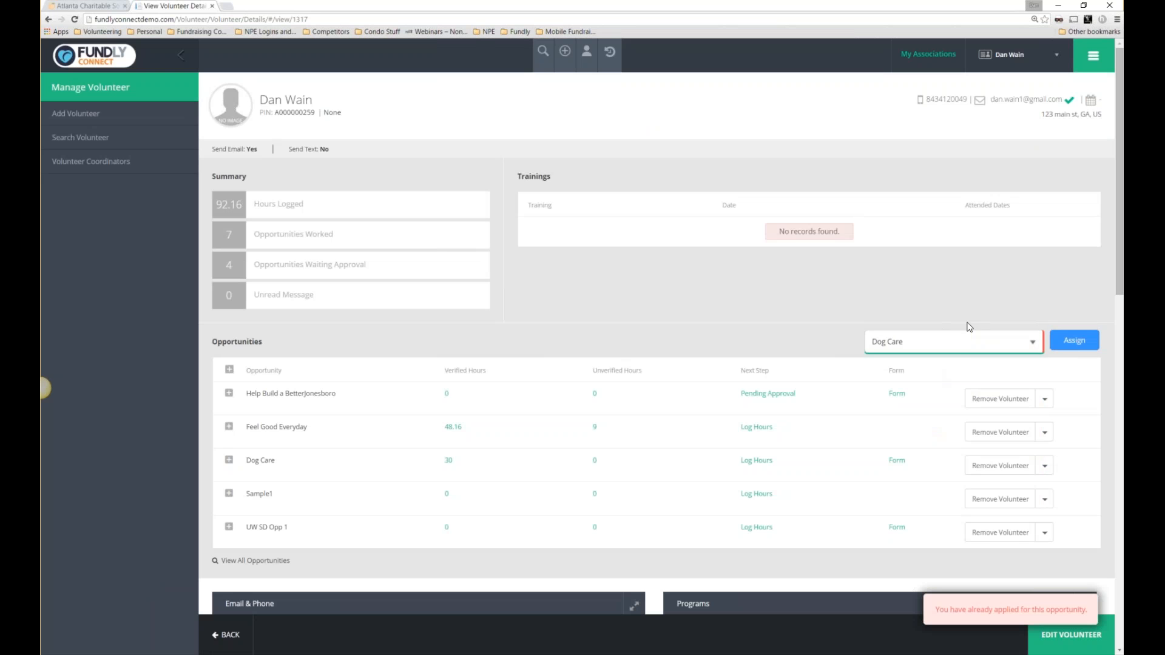
{"action": "left_click", "coordinate": [966, 341]}
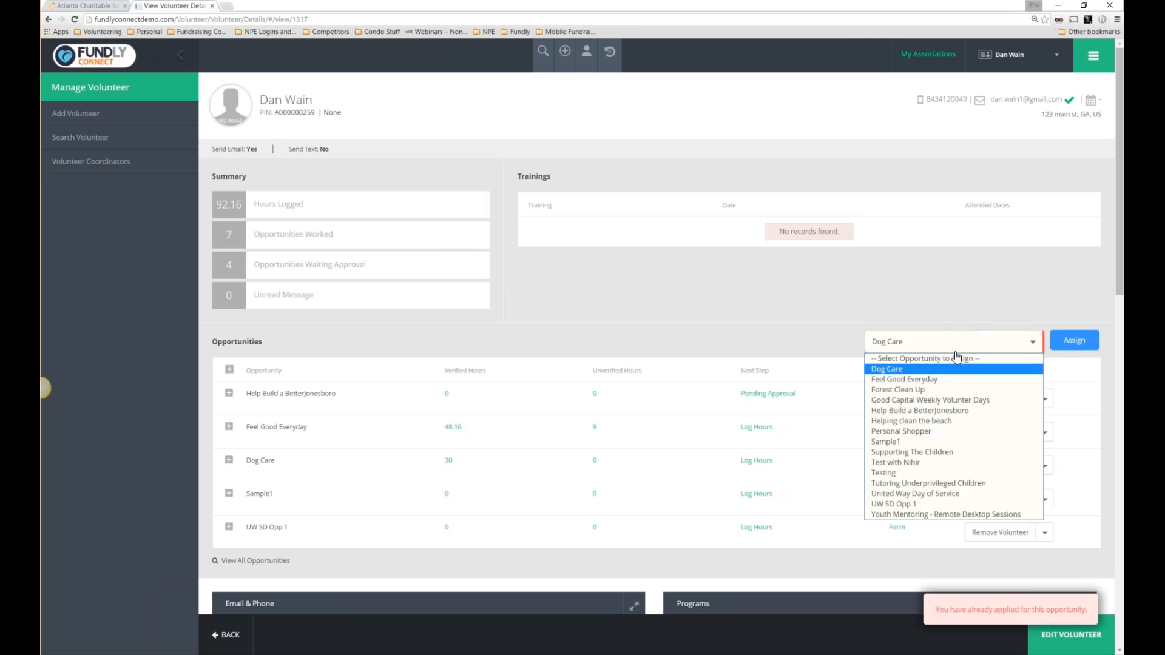
{"action": "left_click", "coordinate": [927, 432]}
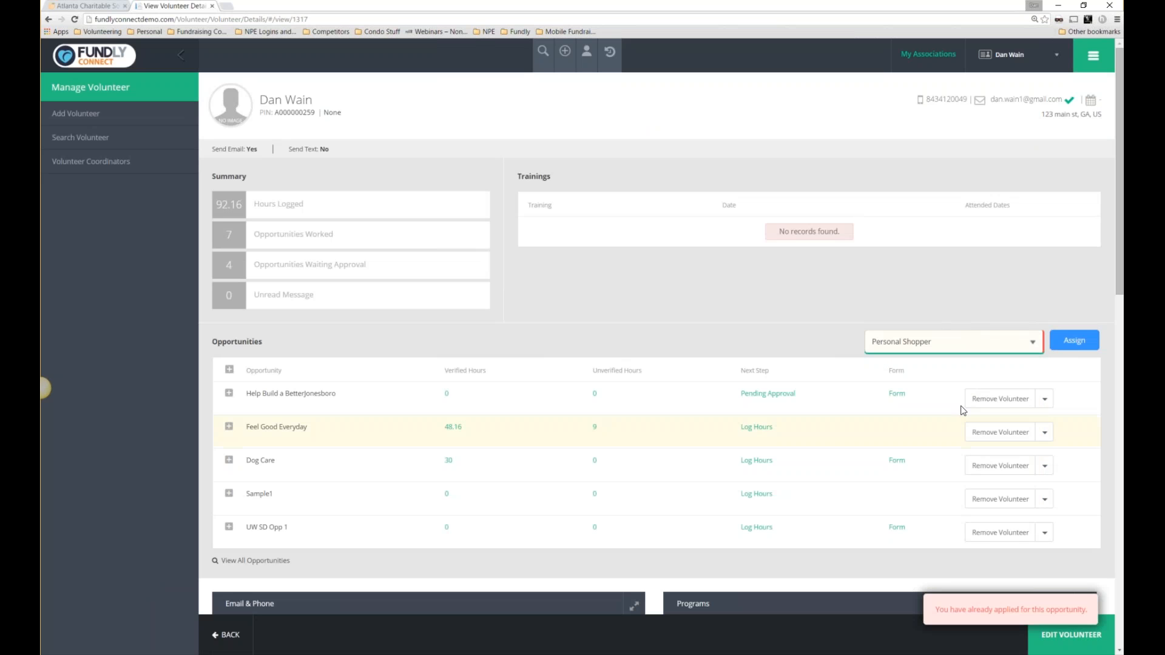
{"action": "left_click", "coordinate": [1073, 339]}
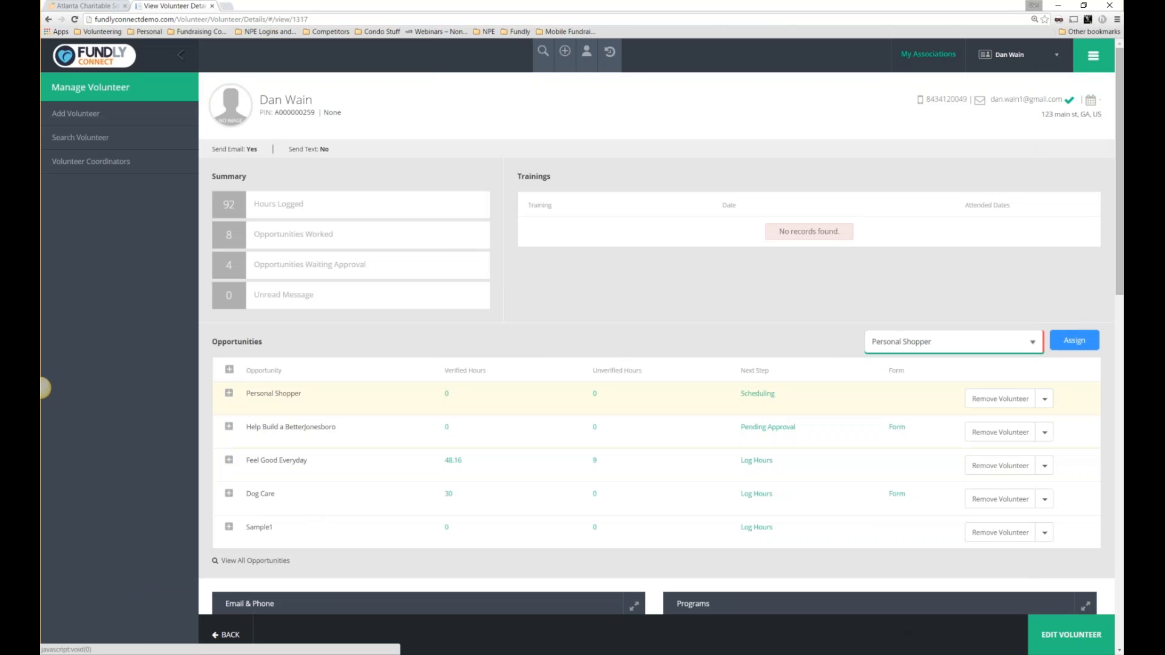
{"action": "left_click", "coordinate": [758, 393]}
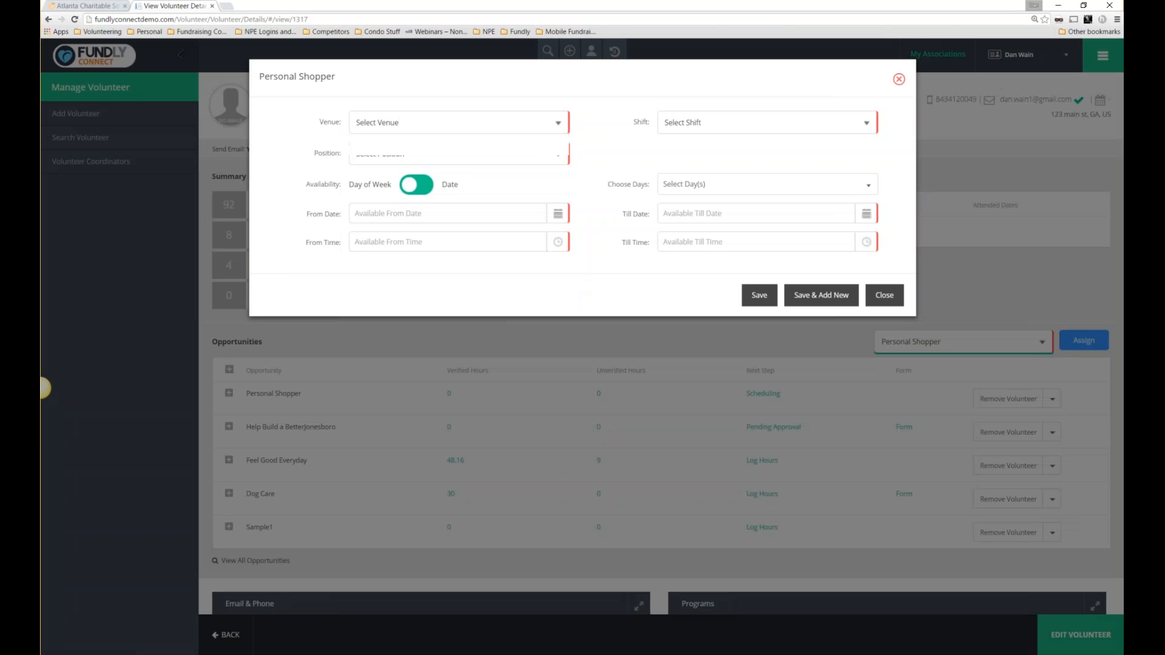
{"action": "left_click", "coordinate": [411, 122]}
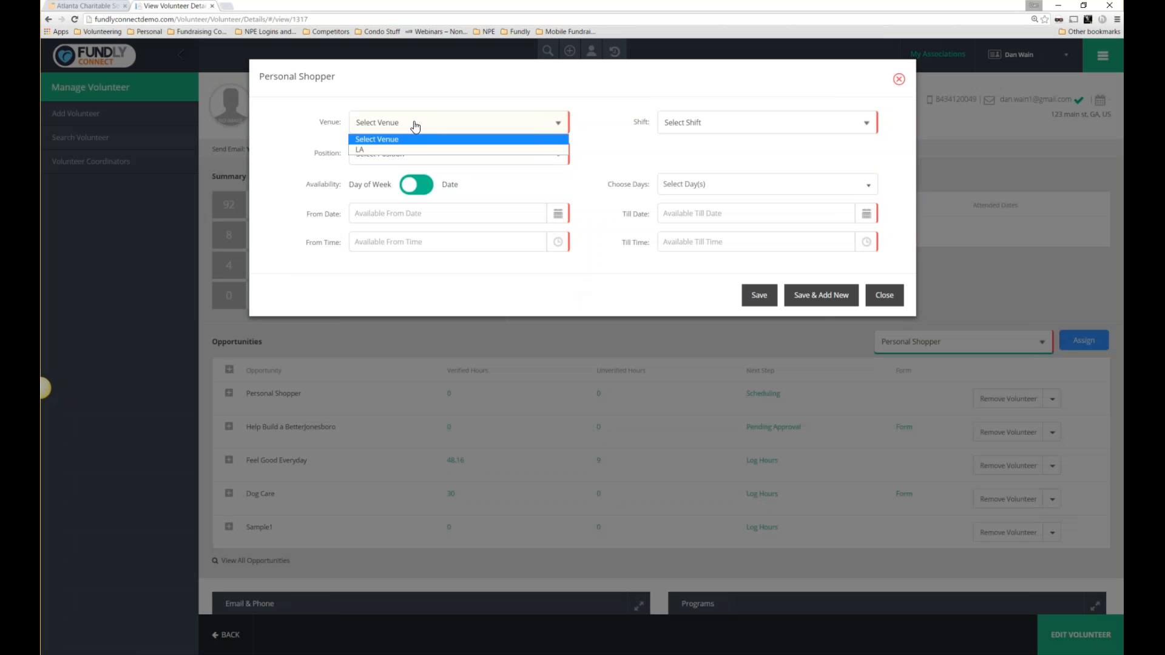
{"action": "left_click", "coordinate": [395, 153]}
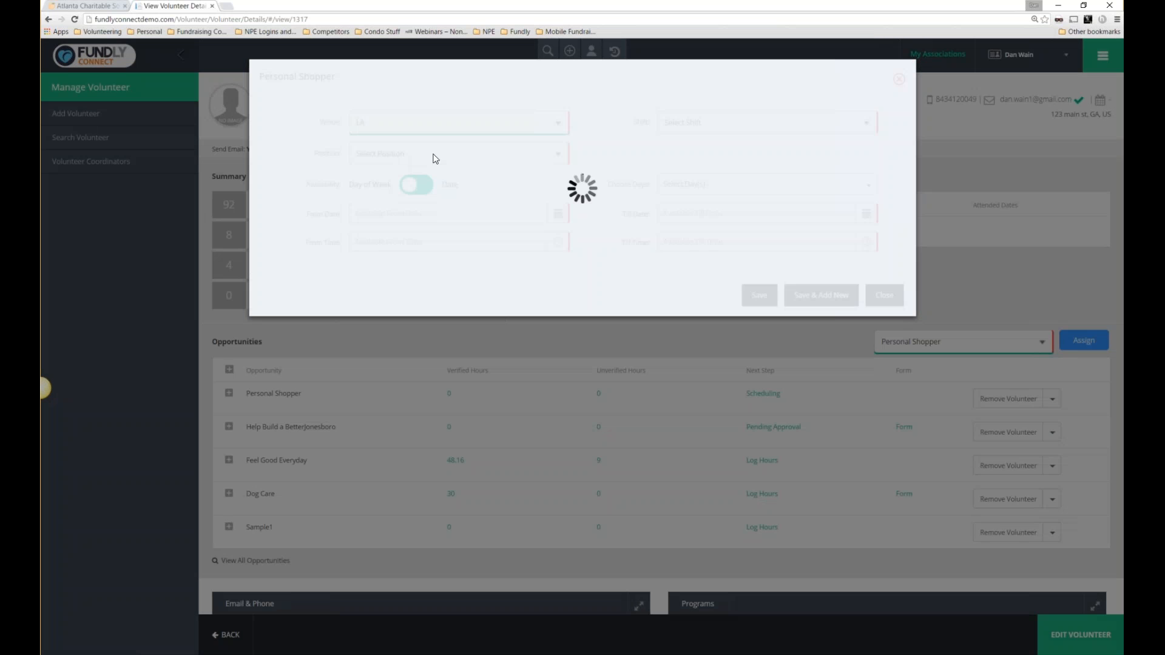
{"action": "left_click", "coordinate": [689, 123]}
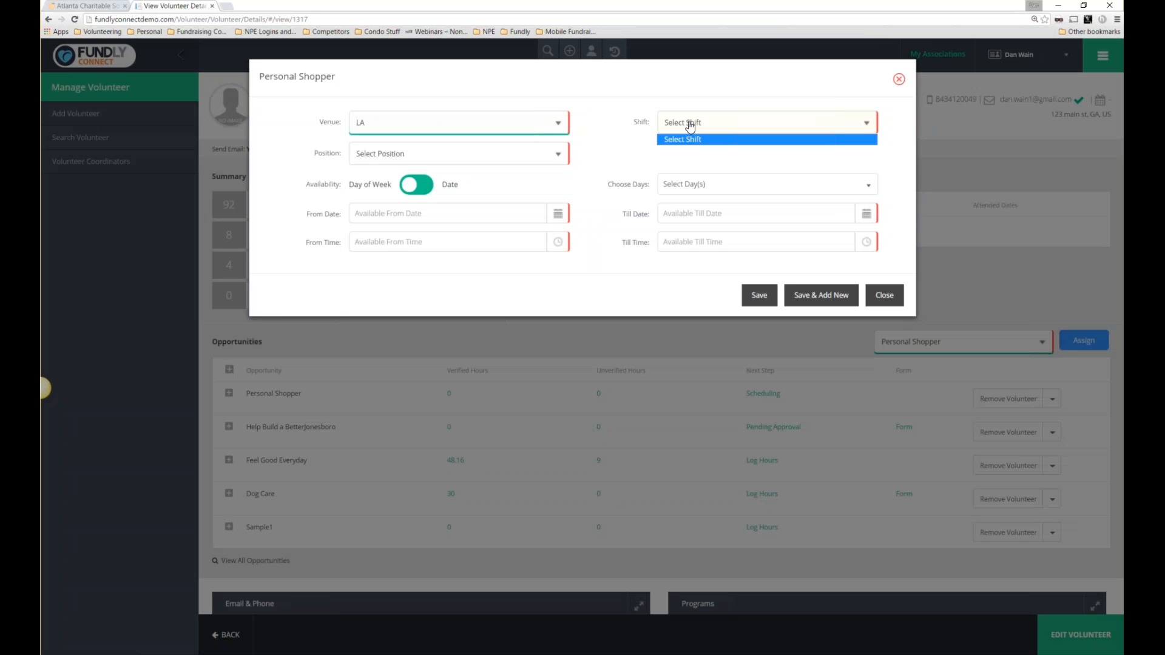
{"action": "left_click", "coordinate": [669, 125]}
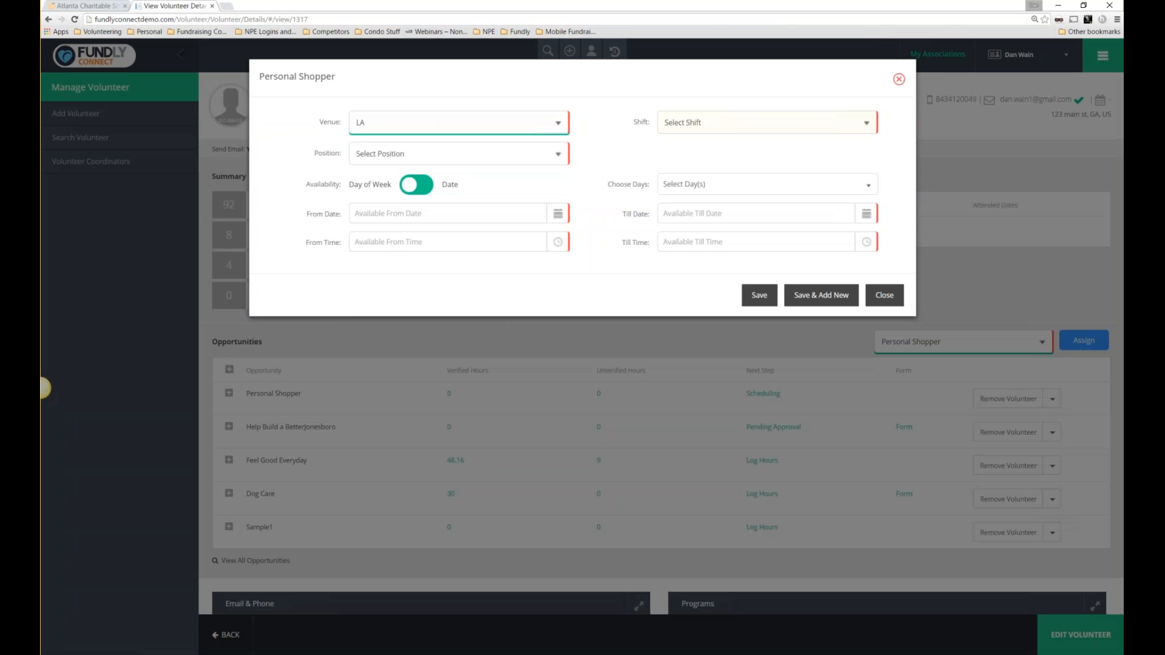
{"action": "left_click", "coordinate": [460, 159]}
{"action": "left_click", "coordinate": [419, 159]}
{"action": "left_click", "coordinate": [398, 158]}
{"action": "left_click", "coordinate": [391, 158]}
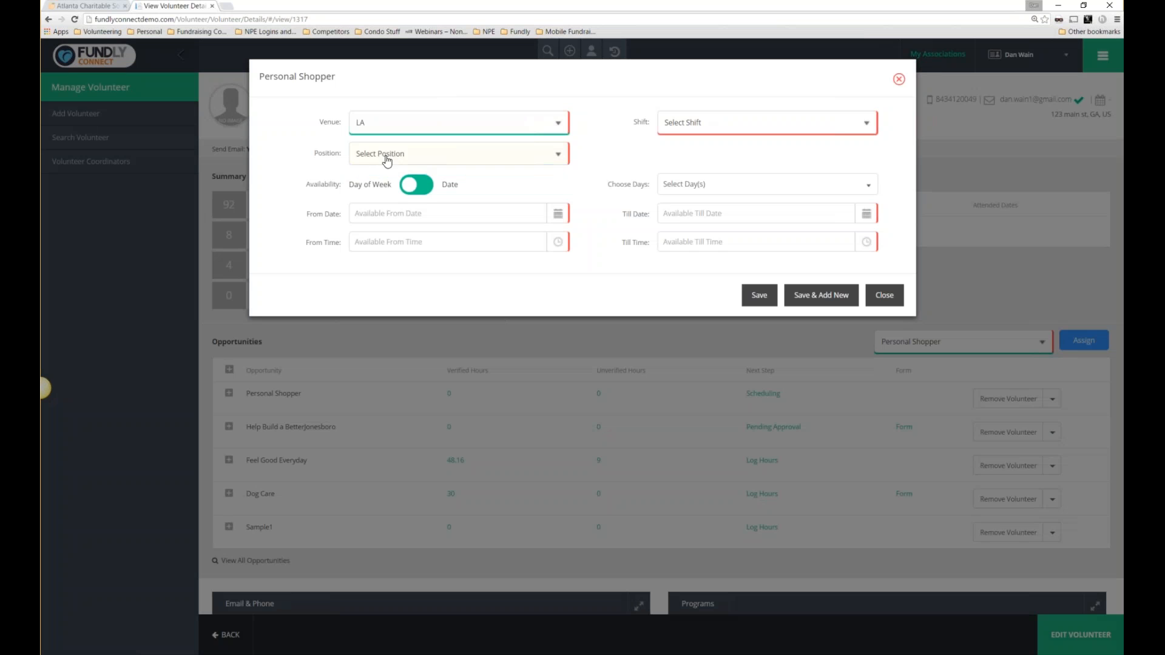
{"action": "left_click", "coordinate": [387, 159]}
{"action": "left_click", "coordinate": [388, 159]}
{"action": "left_click", "coordinate": [781, 128]}
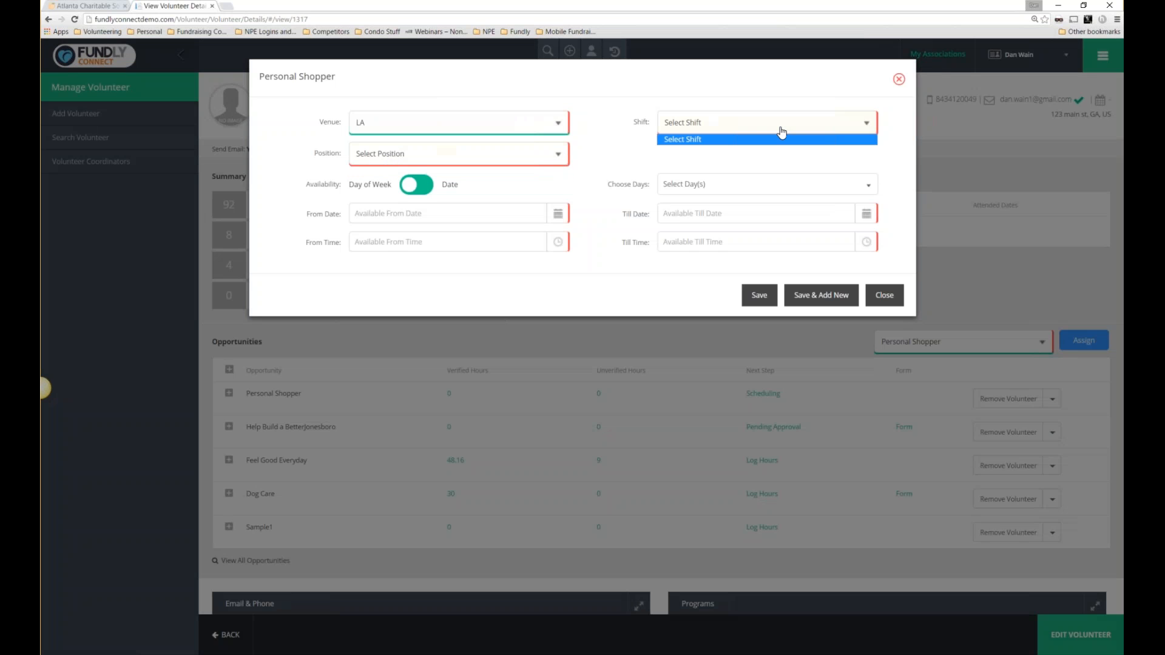
{"action": "left_click", "coordinate": [709, 156]}
{"action": "left_click", "coordinate": [555, 159]}
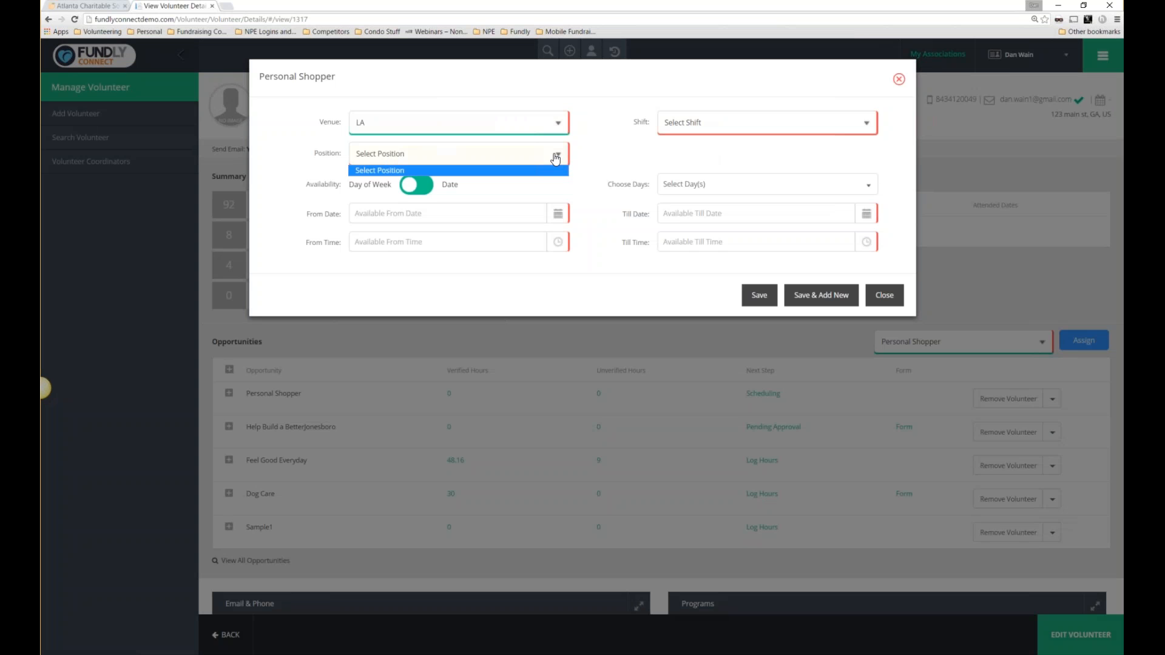
{"action": "left_click", "coordinate": [555, 159]}
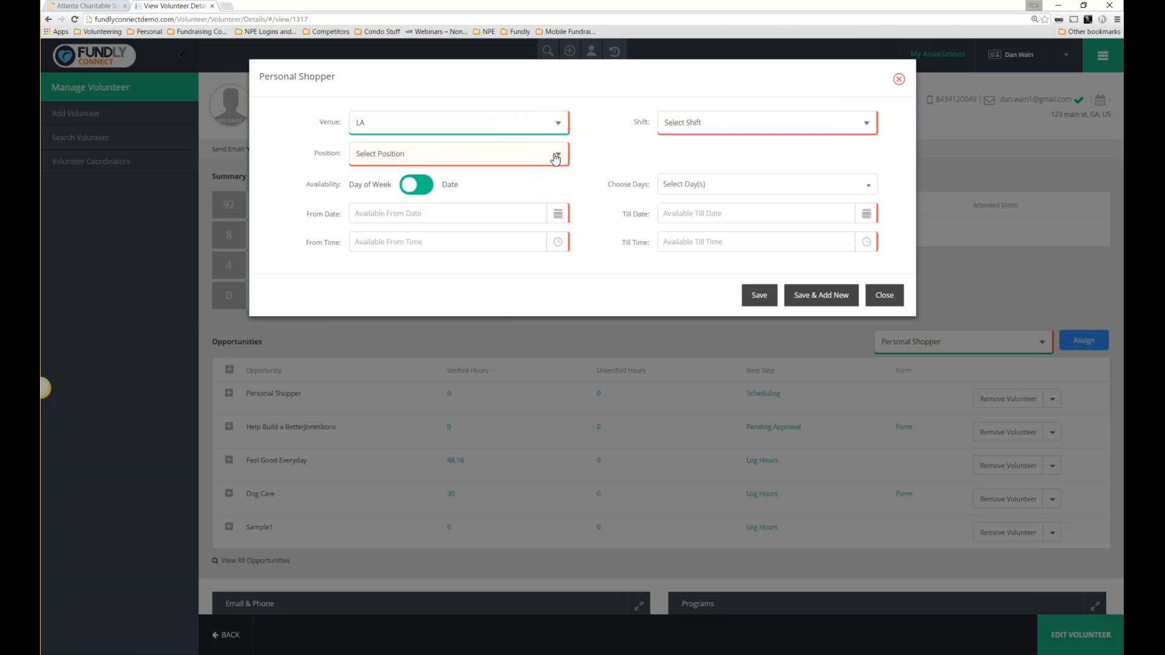
{"action": "left_click", "coordinate": [884, 295]}
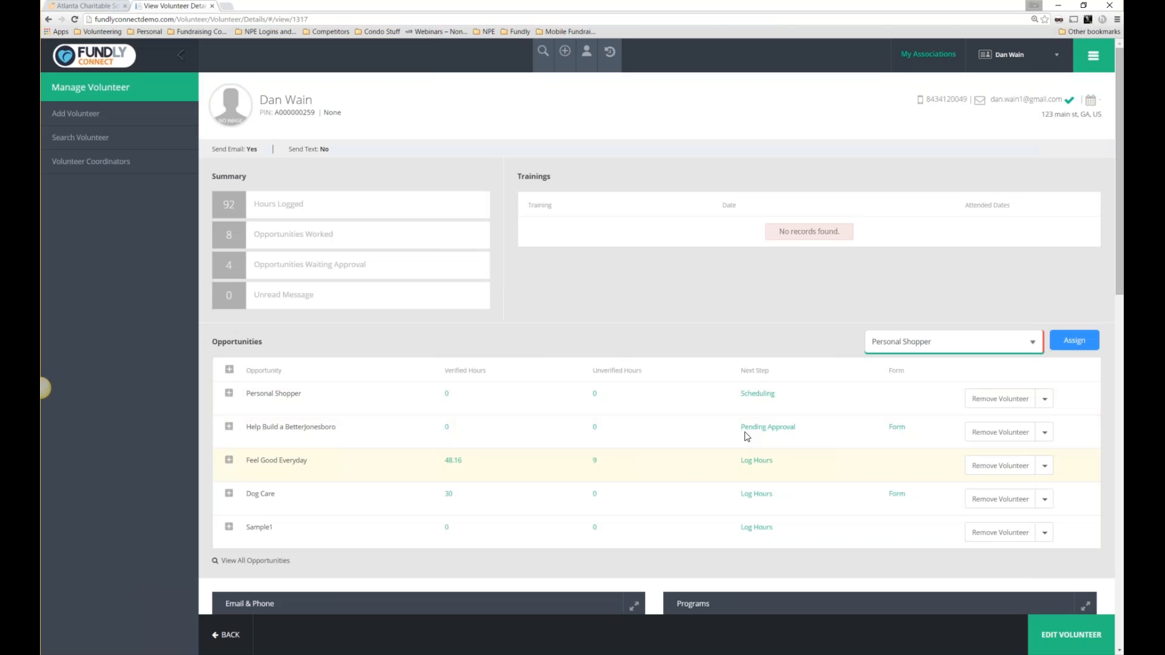
{"action": "left_click", "coordinate": [771, 395]}
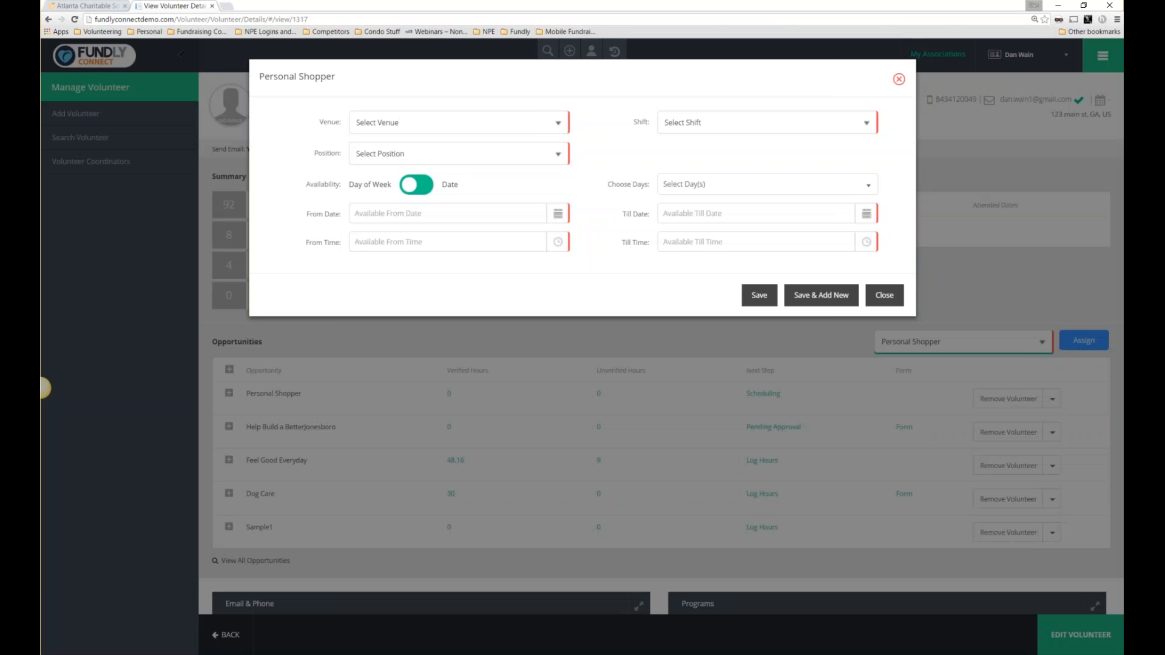
{"action": "left_click", "coordinate": [554, 121]}
{"action": "left_click", "coordinate": [438, 151]}
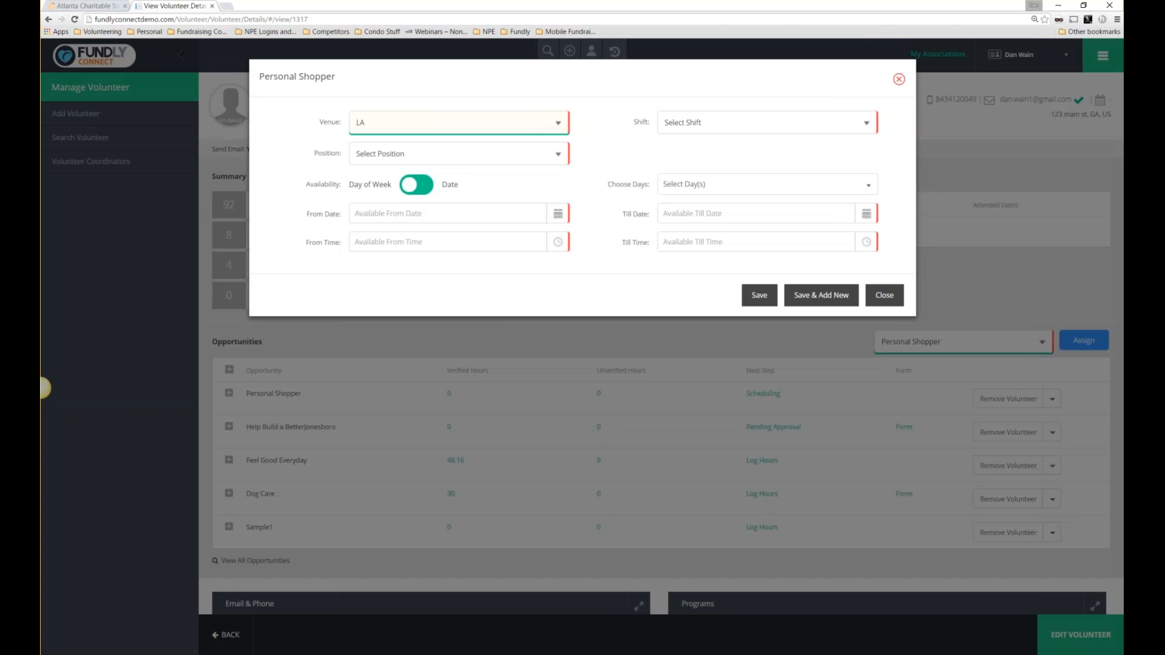
{"action": "left_click", "coordinate": [550, 155]}
{"action": "left_click", "coordinate": [551, 155]}
{"action": "left_click", "coordinate": [550, 155]}
{"action": "left_click", "coordinate": [727, 128]}
{"action": "left_click", "coordinate": [738, 126]}
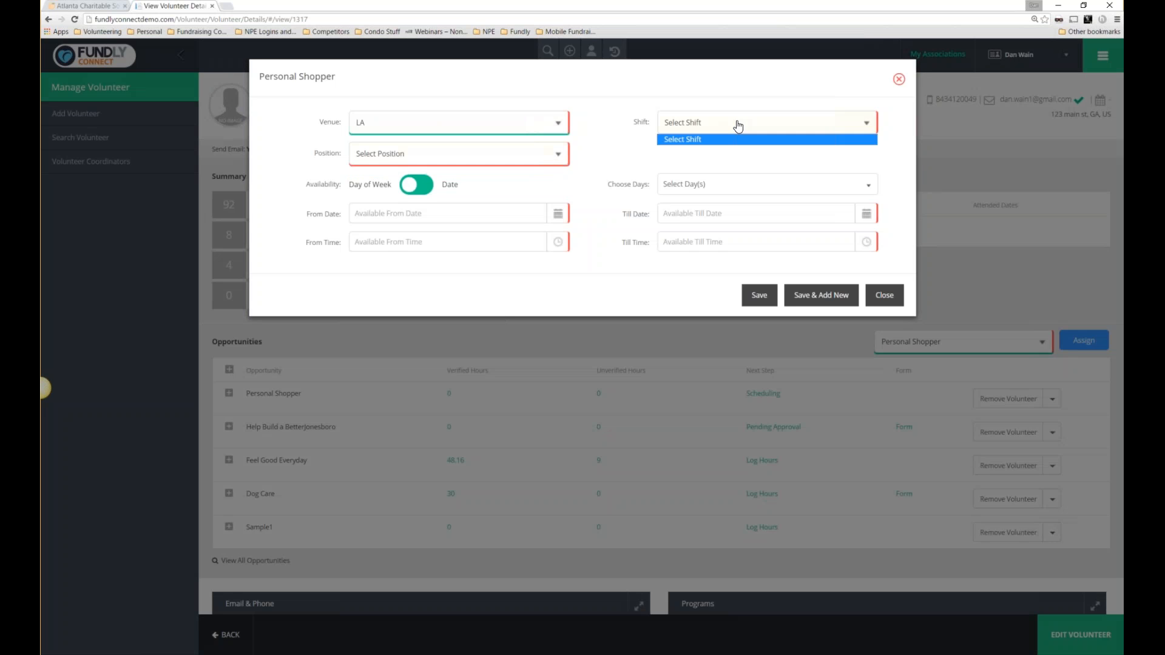
{"action": "left_click", "coordinate": [738, 126]}
{"action": "left_click", "coordinate": [525, 158]}
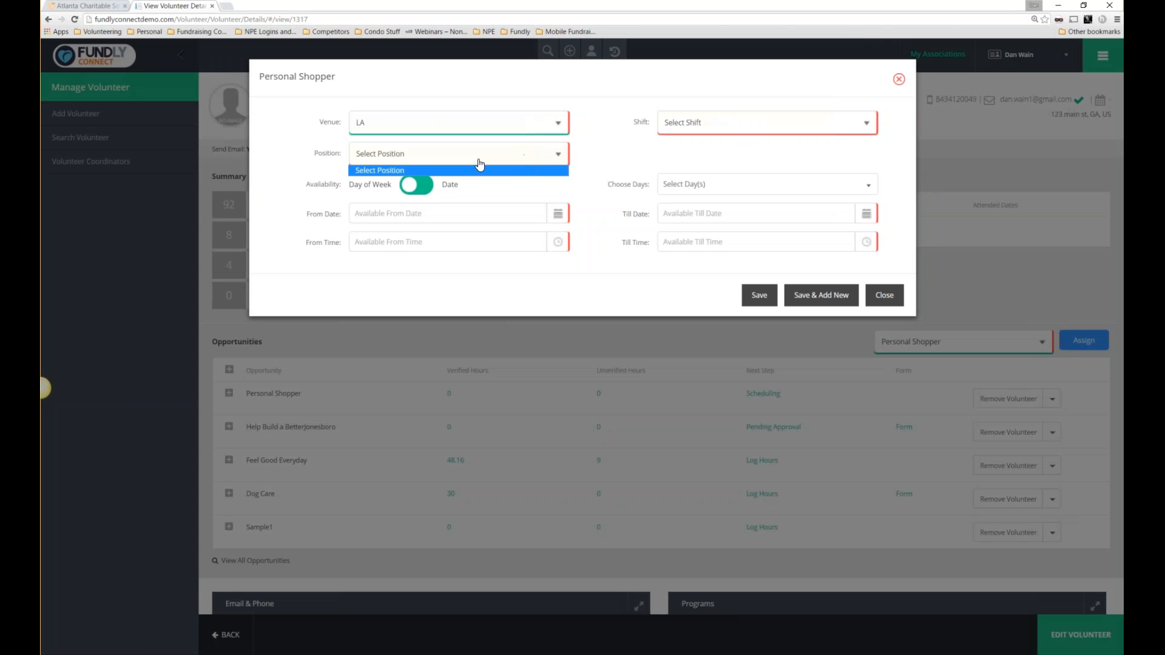
{"action": "left_click", "coordinate": [651, 160]}
{"action": "left_click", "coordinate": [719, 126]}
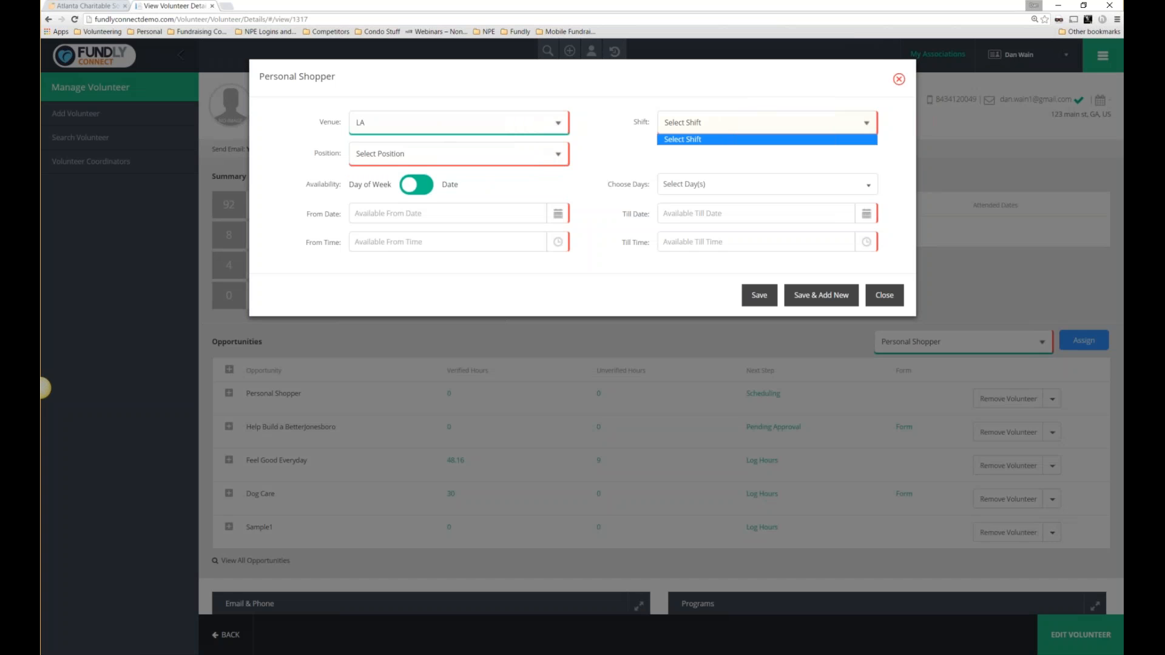
{"action": "left_click", "coordinate": [901, 83]}
{"action": "left_click", "coordinate": [896, 83]}
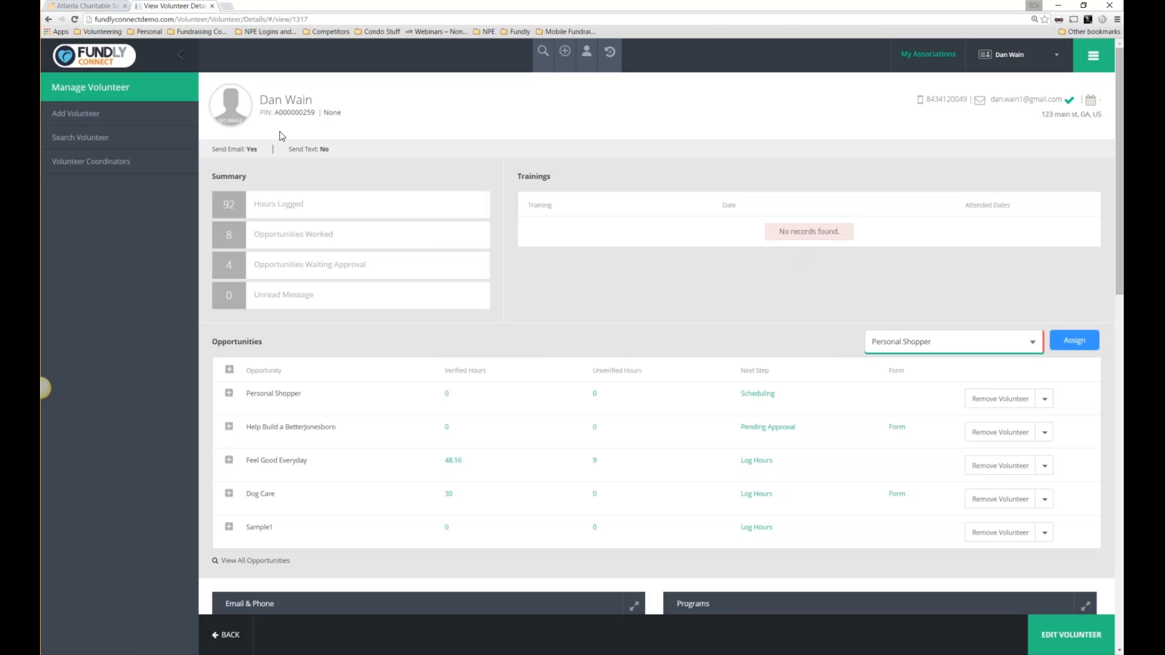
Open the volunteer's Manage Profile form, note Joining Date 11/23/2015, and show the Active Modules overview.
{"action": "left_click", "coordinate": [1081, 67]}
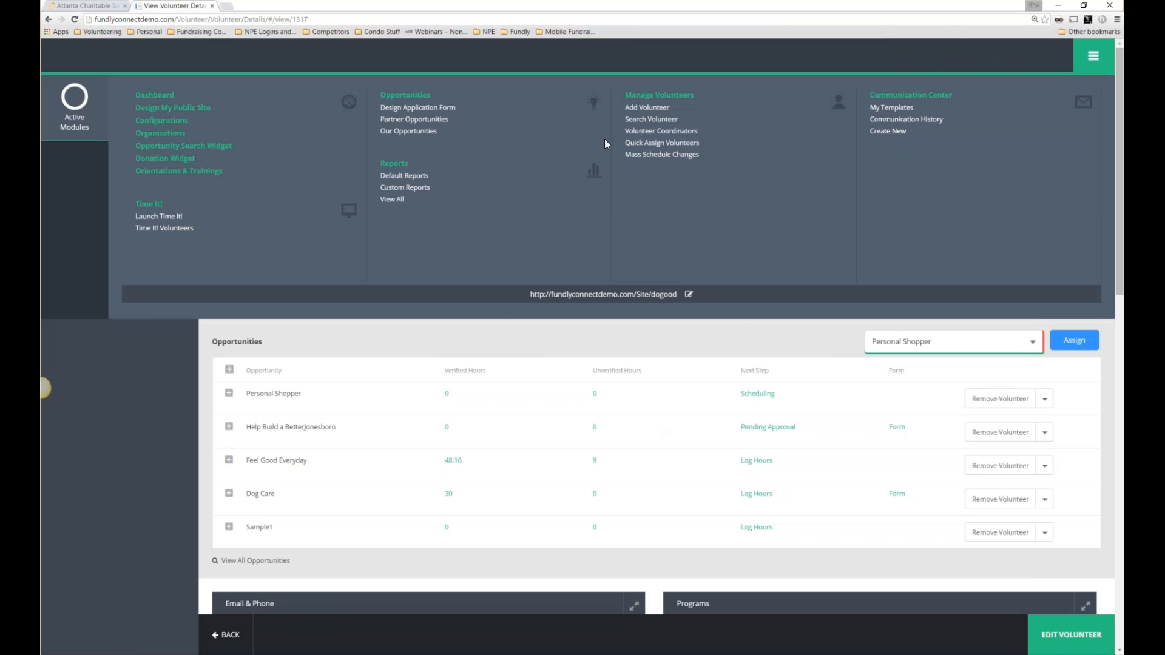
{"action": "left_click", "coordinate": [1079, 642]}
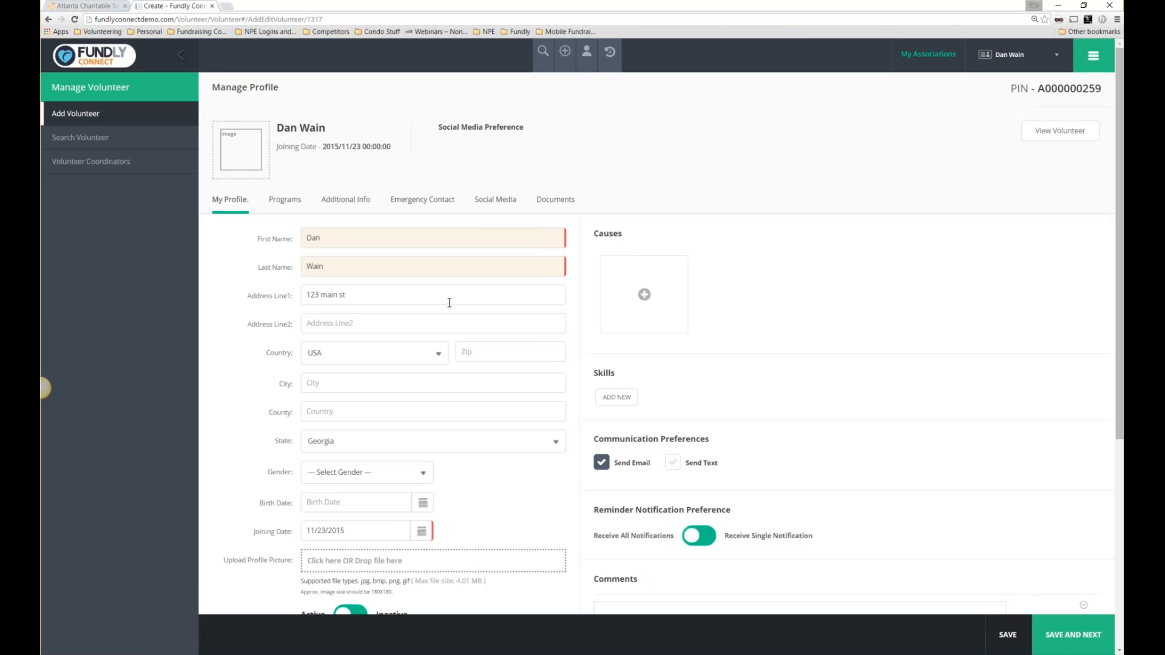
{"action": "scroll", "coordinate": [580, 326], "scroll_direction": "down", "scroll_amount": 3}
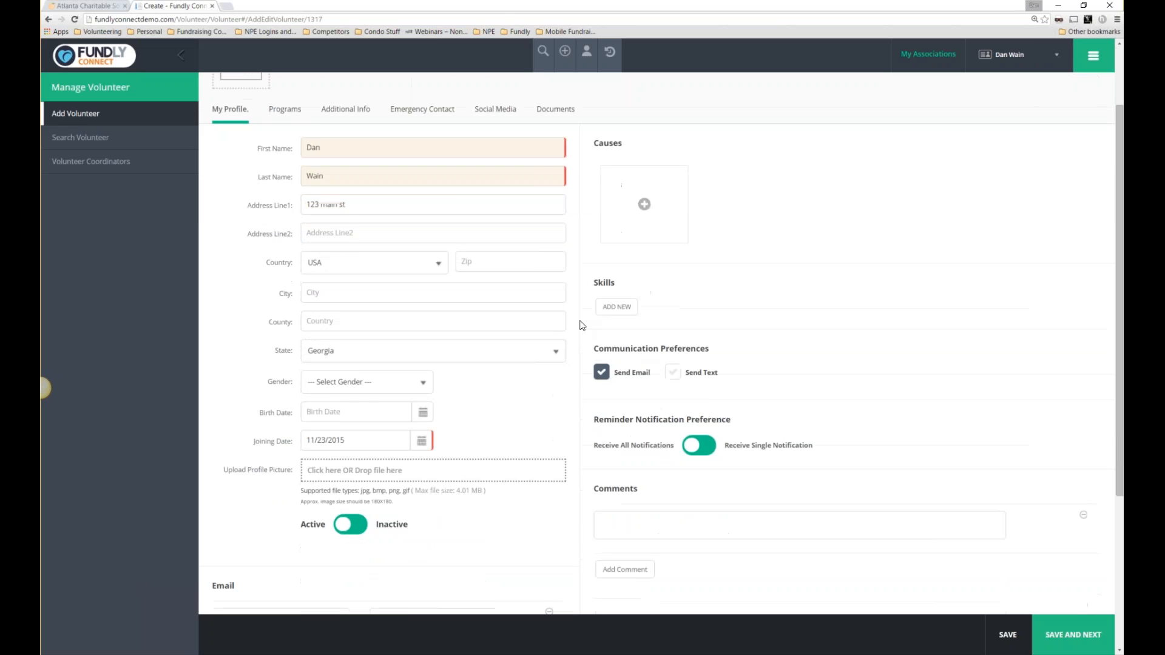
{"action": "scroll", "coordinate": [577, 322], "scroll_direction": "down", "scroll_amount": 2}
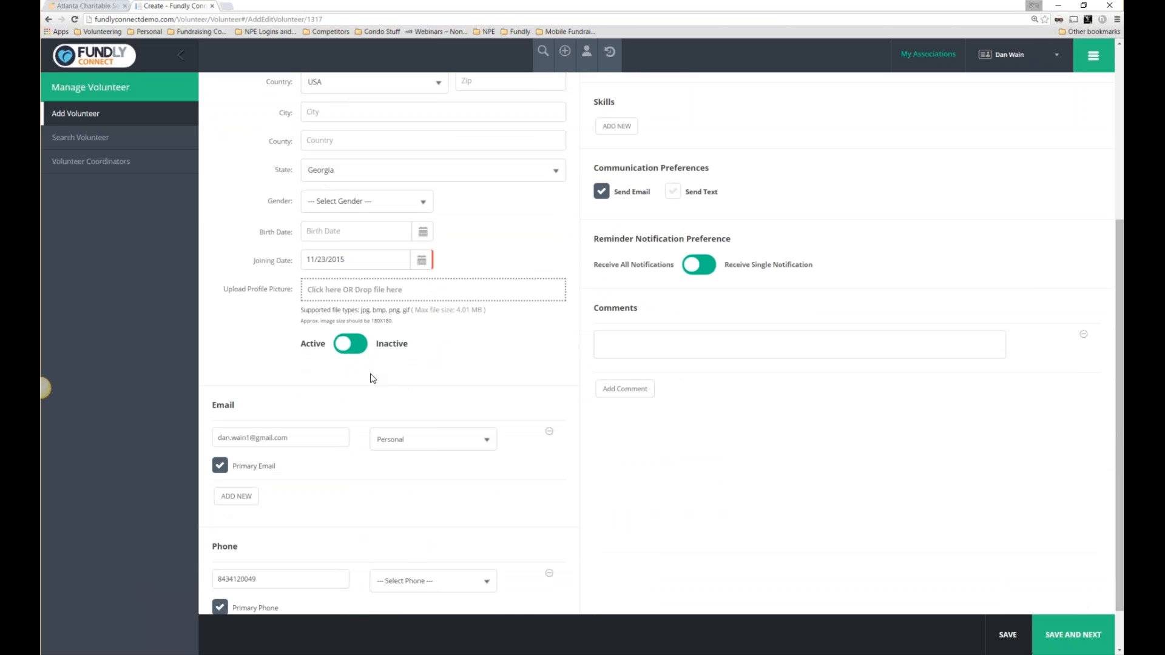
{"action": "scroll", "coordinate": [373, 376], "scroll_direction": "down", "scroll_amount": 1}
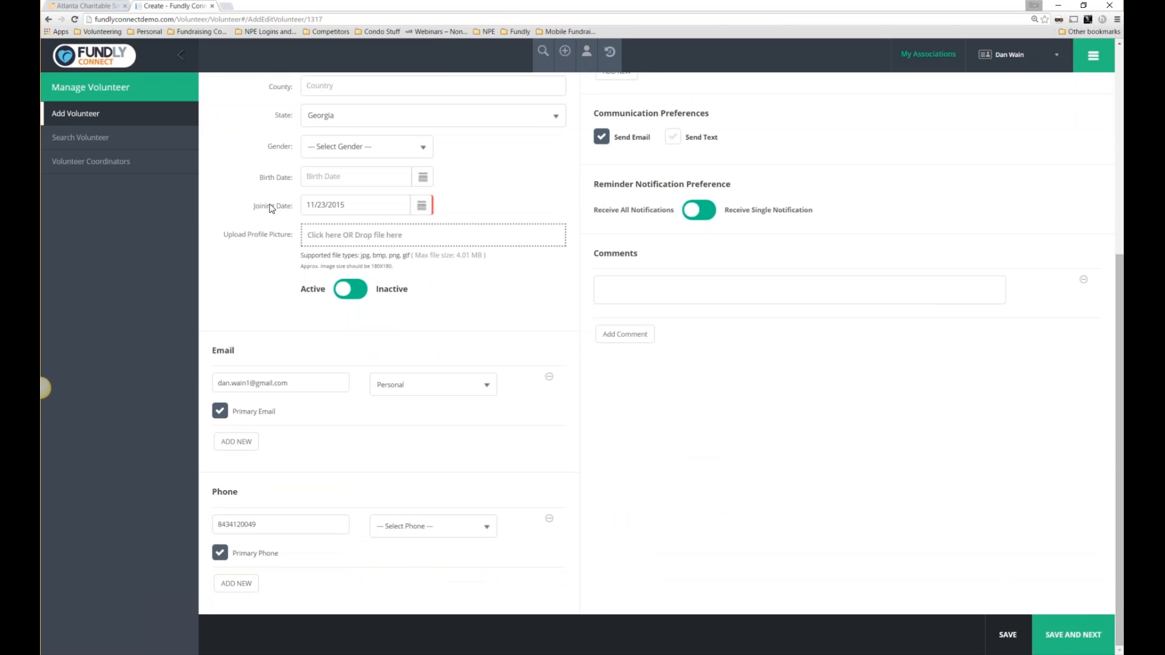
{"action": "left_click_drag", "start_coordinate": [260, 207], "coordinate": [296, 208]}
{"action": "scroll", "coordinate": [783, 390], "scroll_direction": "up", "scroll_amount": 5}
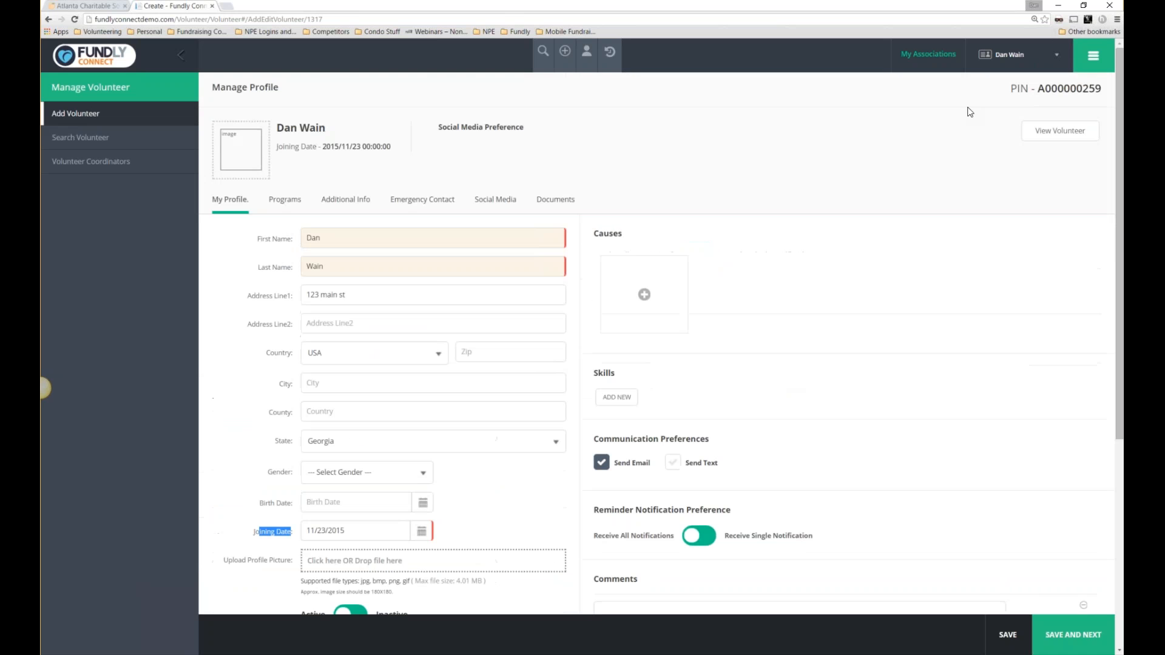
{"action": "left_click", "coordinate": [1092, 56]}
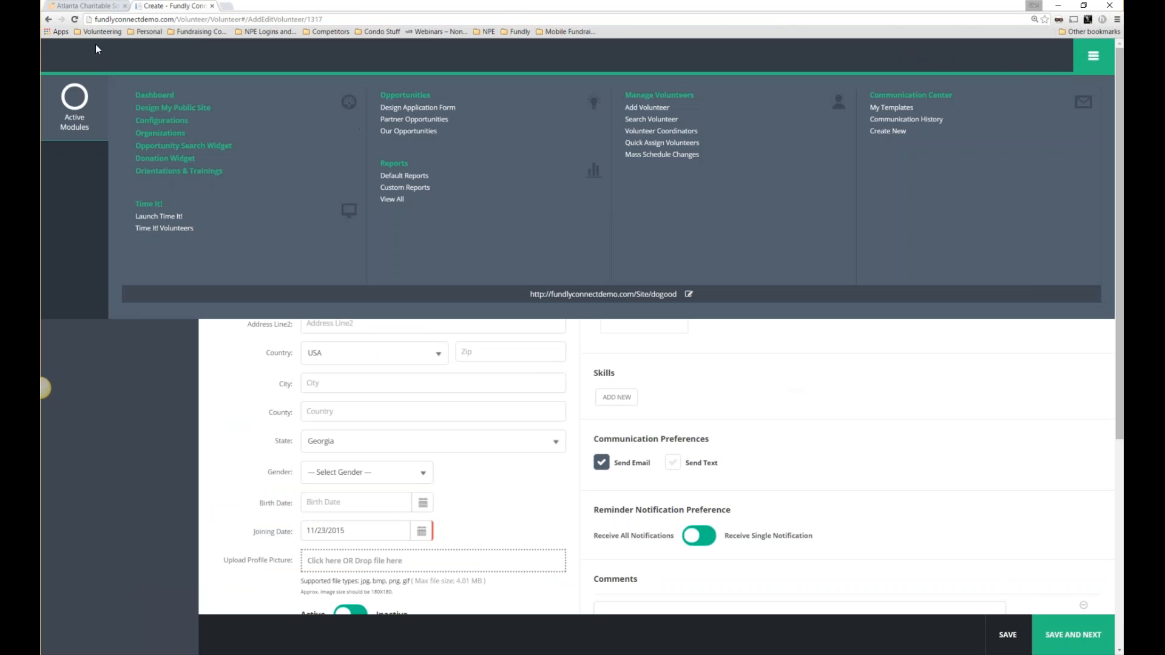
Go to Design My Public Site and put the Atlanta Charitable Society template into edit mode.
{"action": "left_click", "coordinate": [182, 107]}
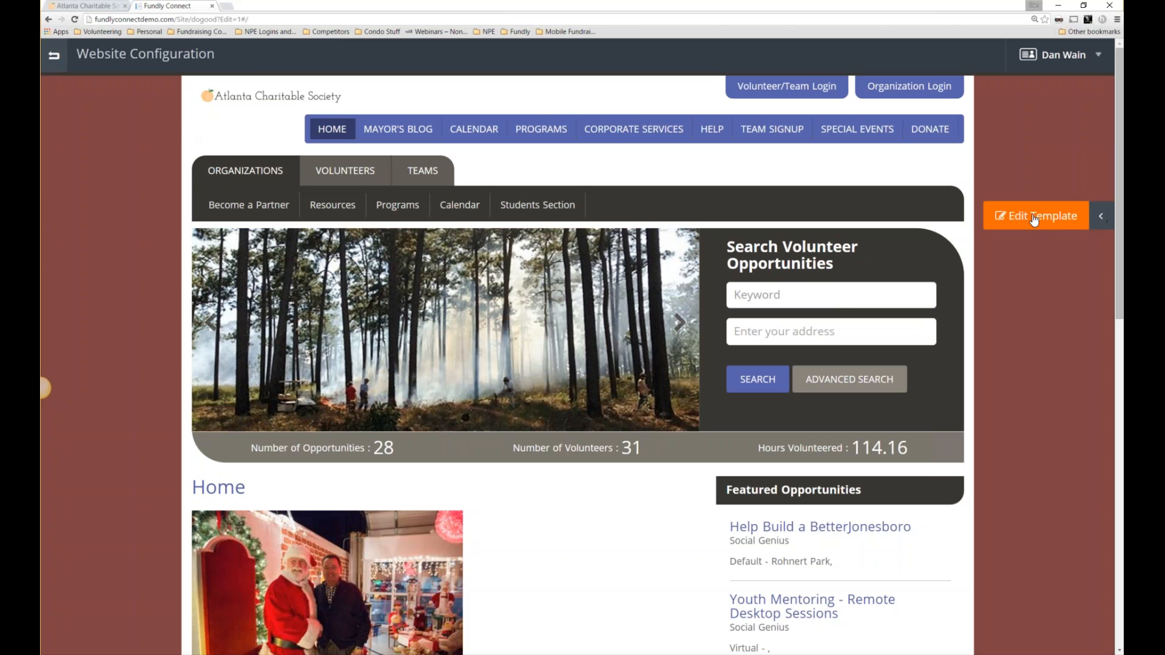
{"action": "left_click", "coordinate": [1035, 219]}
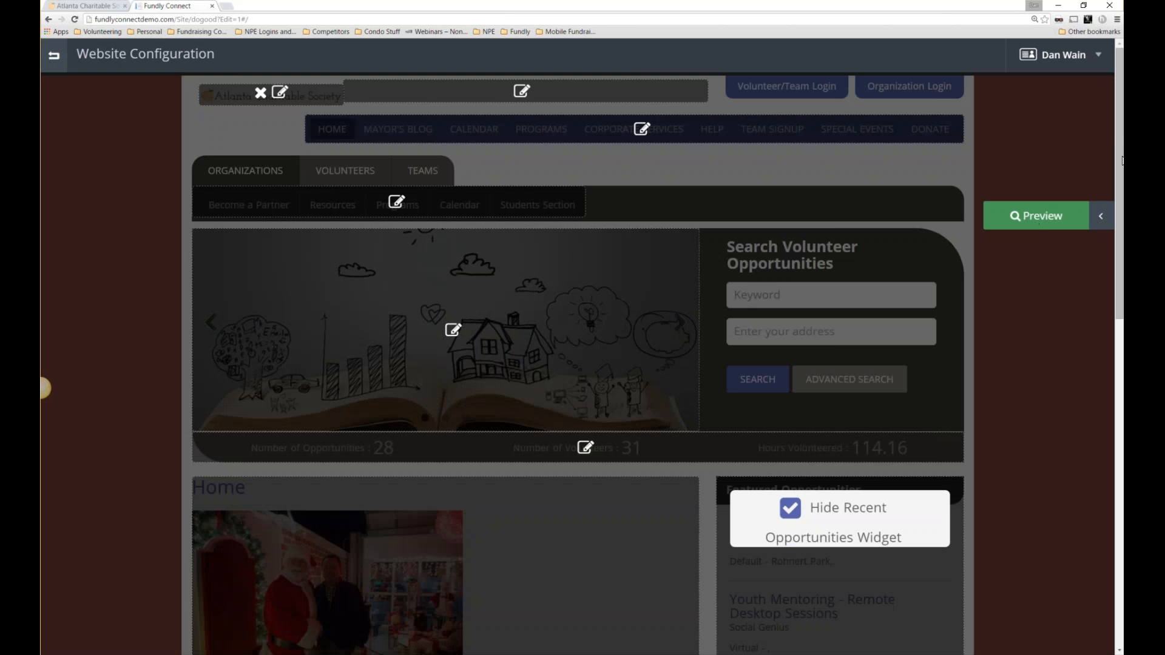
{"action": "left_click_drag", "start_coordinate": [1117, 141], "coordinate": [1092, 303]}
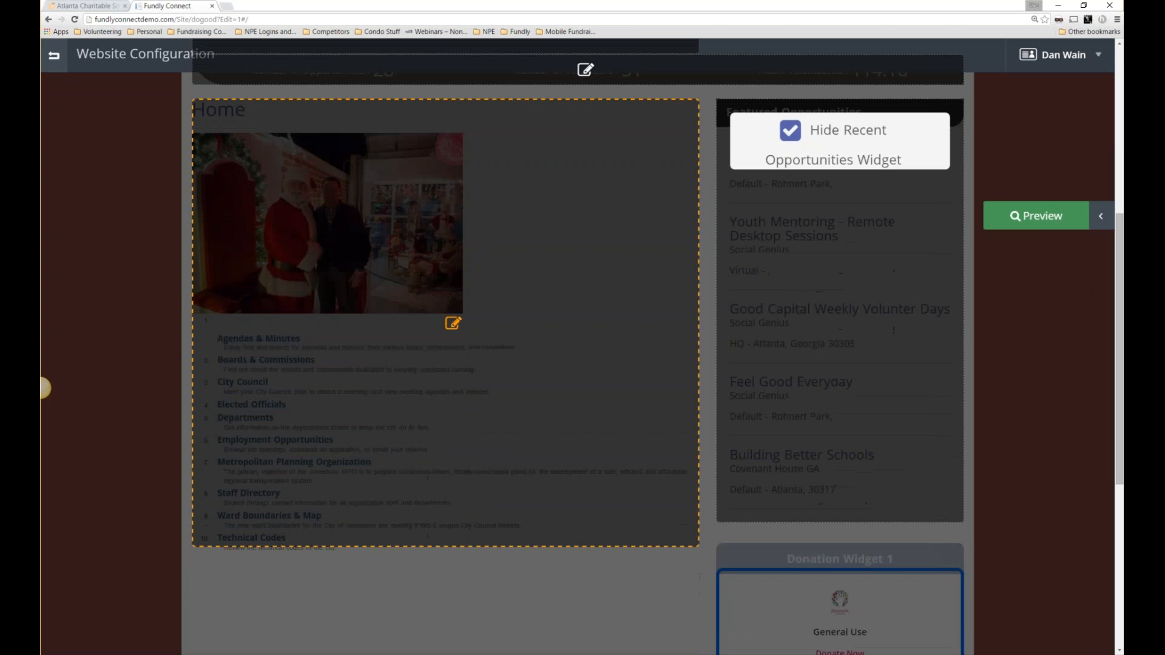
{"action": "left_click", "coordinate": [455, 325]}
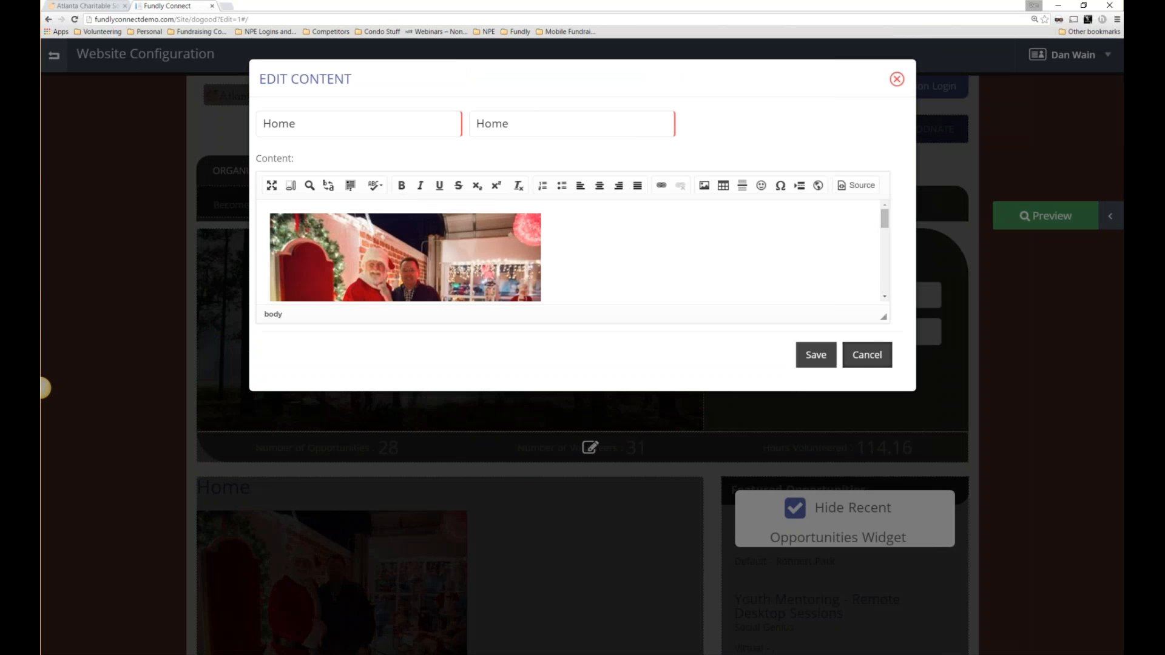
{"action": "left_click", "coordinate": [272, 185]}
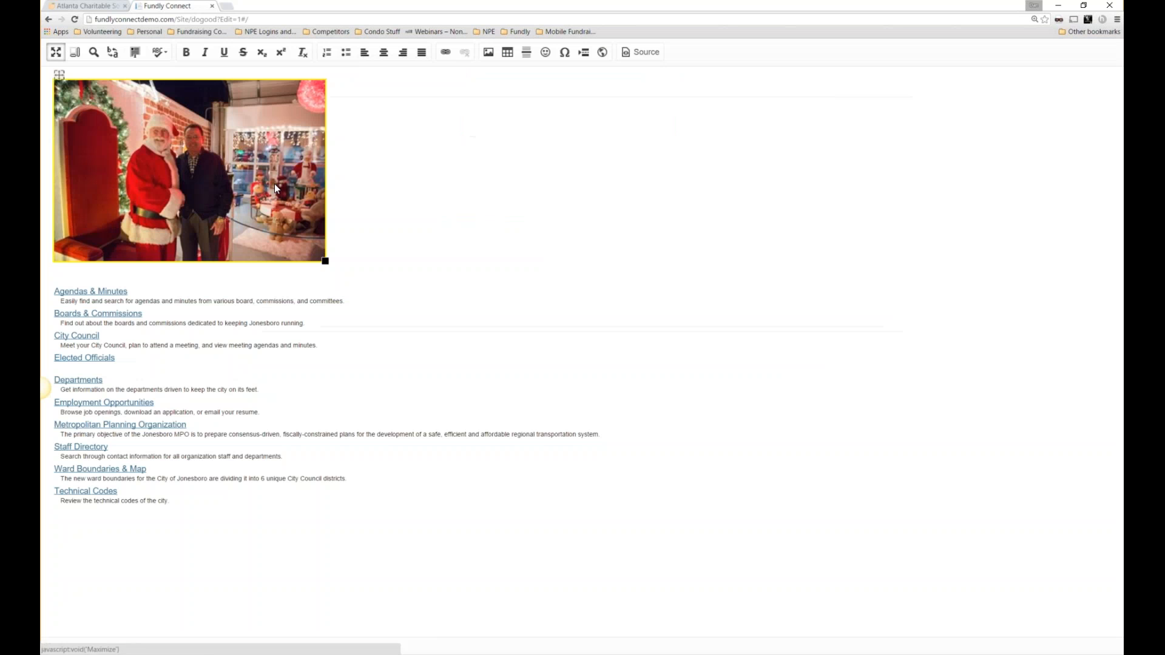
{"action": "left_click", "coordinate": [640, 52]}
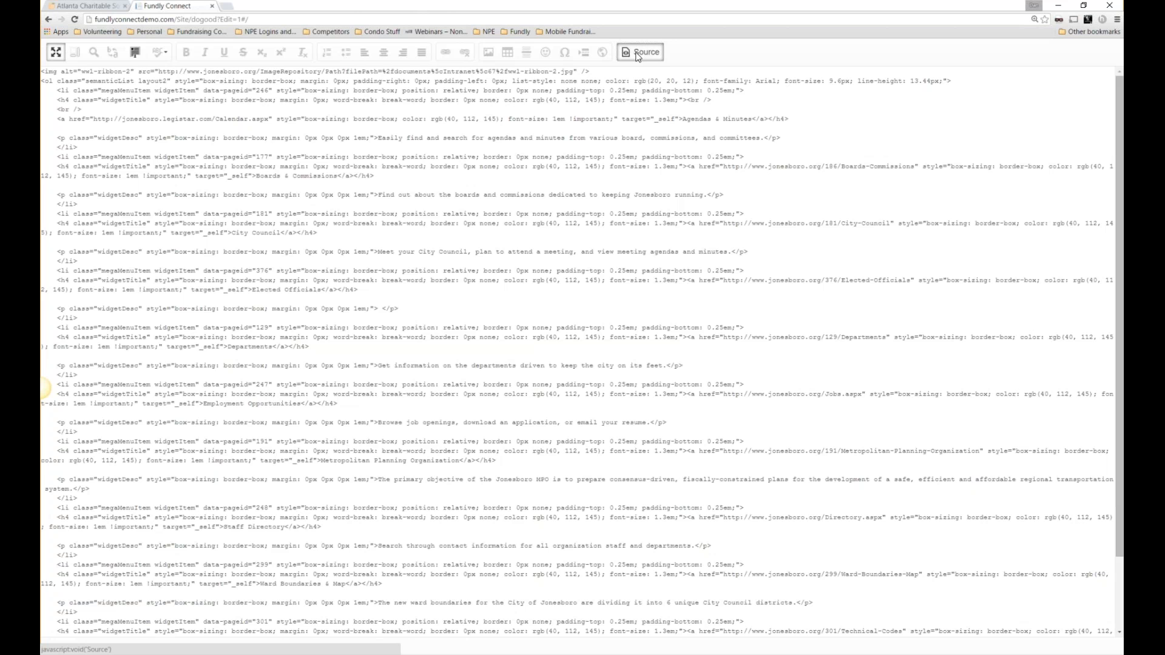
{"action": "left_click", "coordinate": [638, 53]}
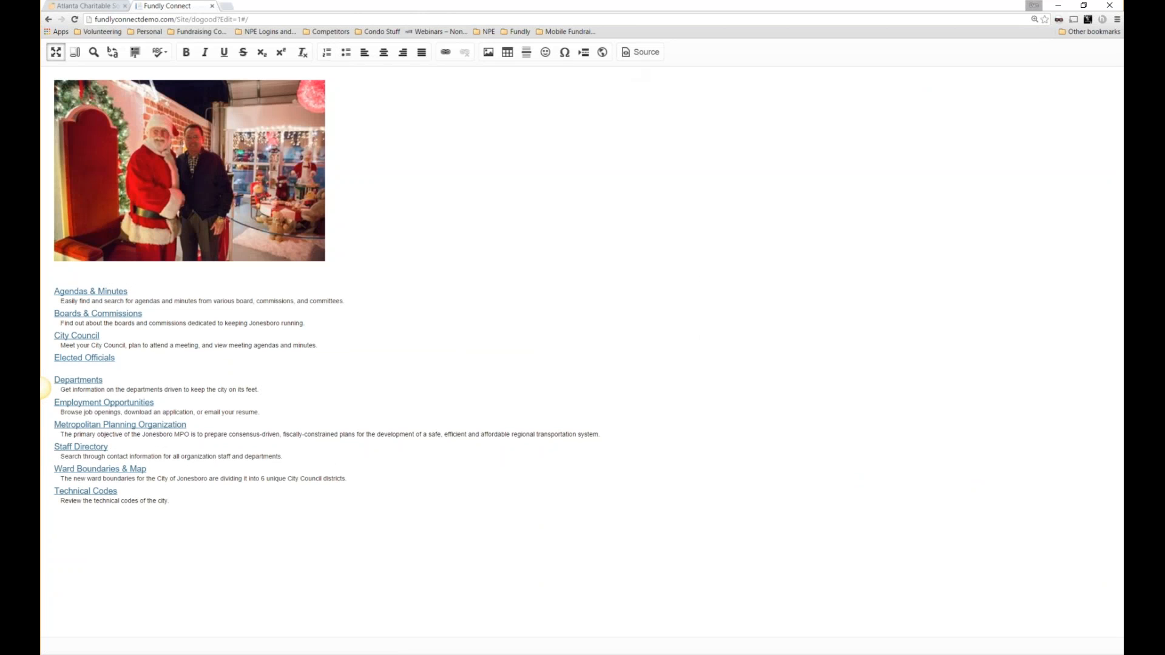
{"action": "left_click_drag", "start_coordinate": [55, 296], "coordinate": [268, 362]}
{"action": "left_click", "coordinate": [268, 362]}
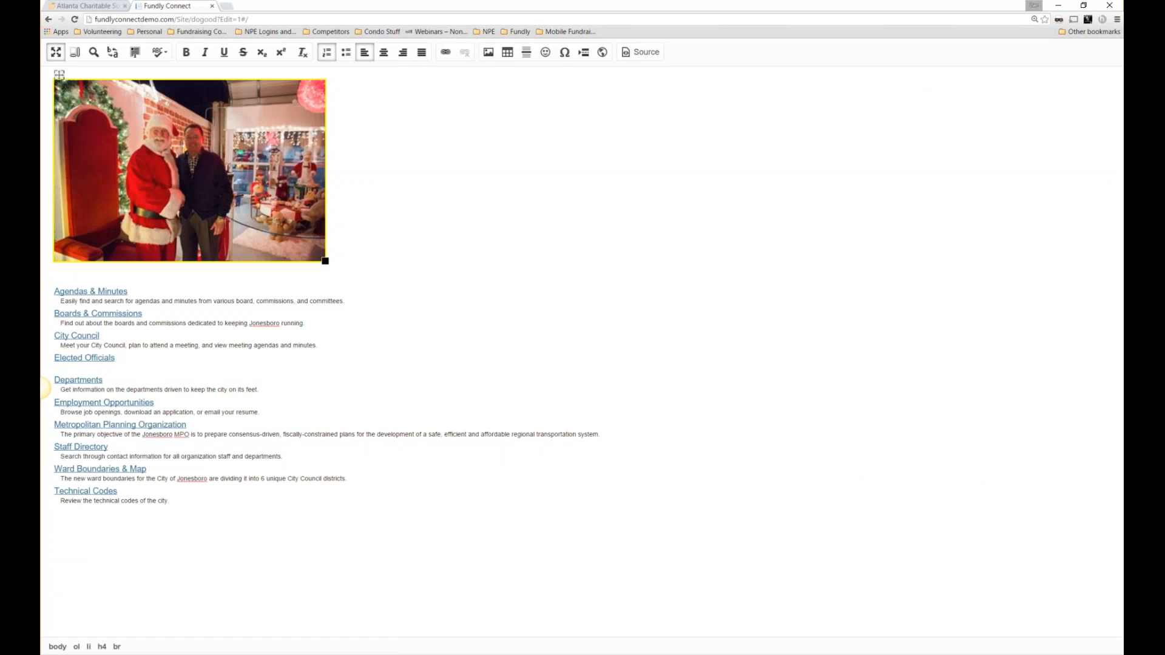
{"action": "left_click", "coordinate": [56, 53]}
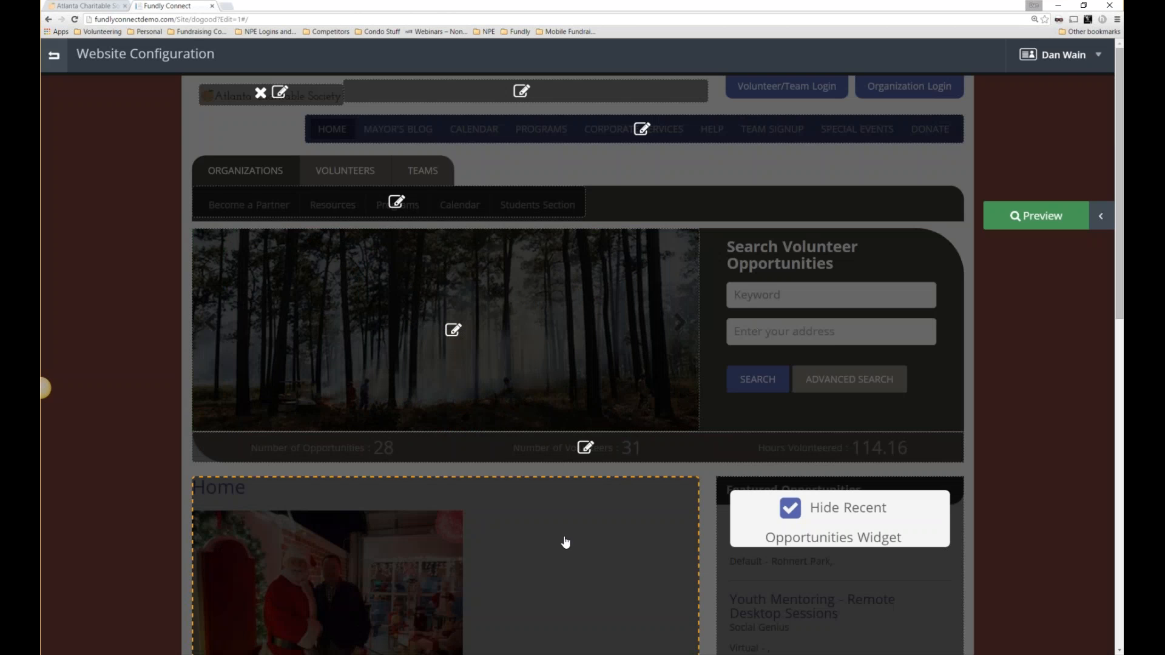
{"action": "scroll", "coordinate": [566, 542], "scroll_direction": "down", "scroll_amount": 3}
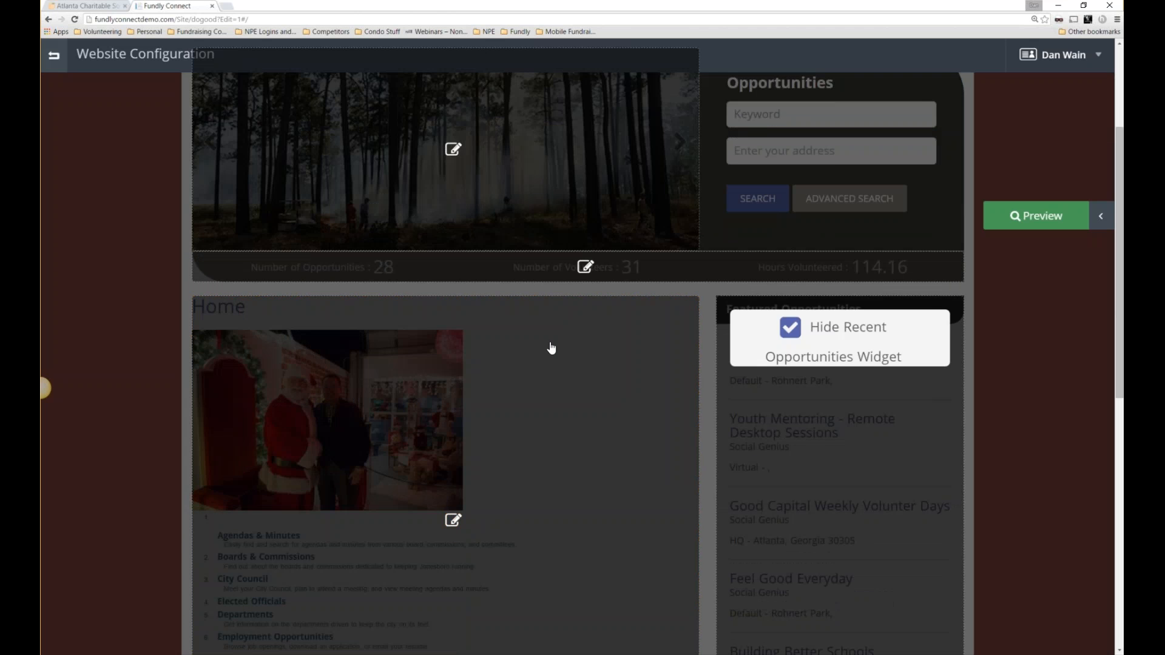
{"action": "scroll", "coordinate": [549, 346], "scroll_direction": "up", "scroll_amount": 1}
{"action": "scroll", "coordinate": [424, 374], "scroll_direction": "down", "scroll_amount": 6}
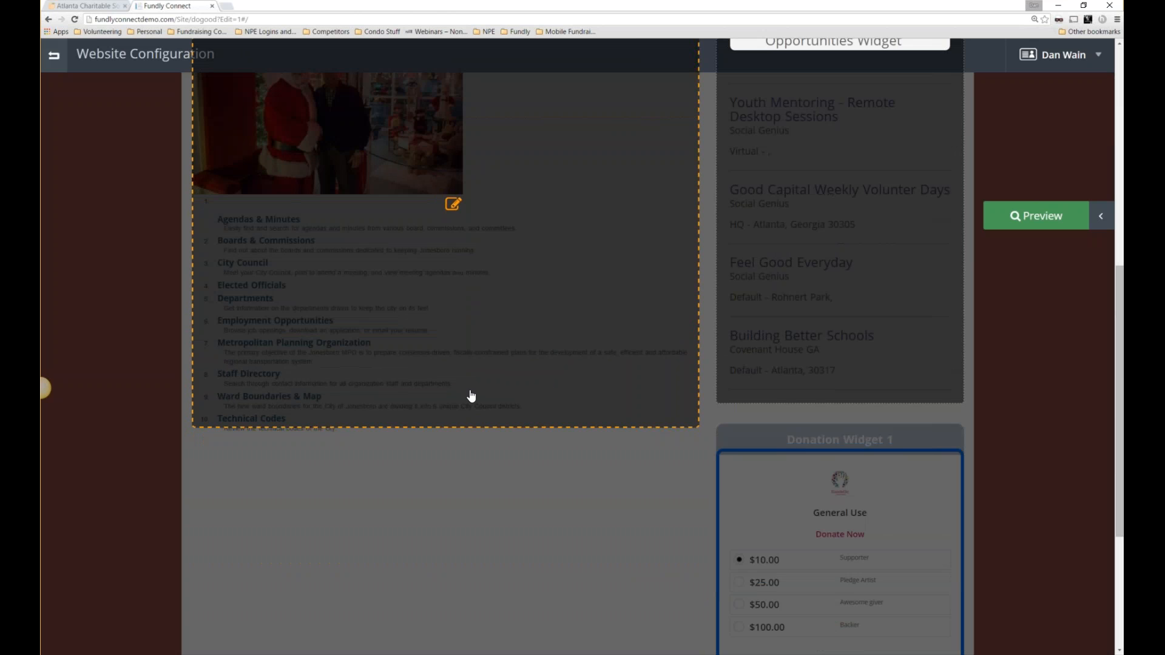
{"action": "scroll", "coordinate": [471, 396], "scroll_direction": "up", "scroll_amount": 2}
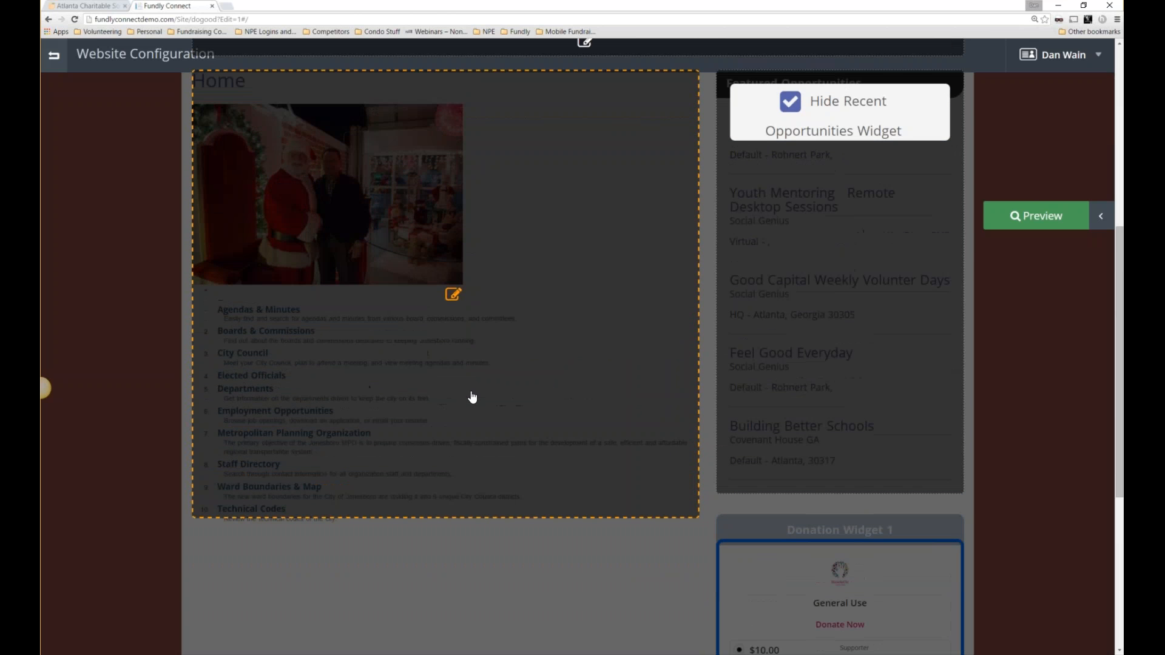
{"action": "scroll", "coordinate": [473, 396], "scroll_direction": "up", "scroll_amount": 6}
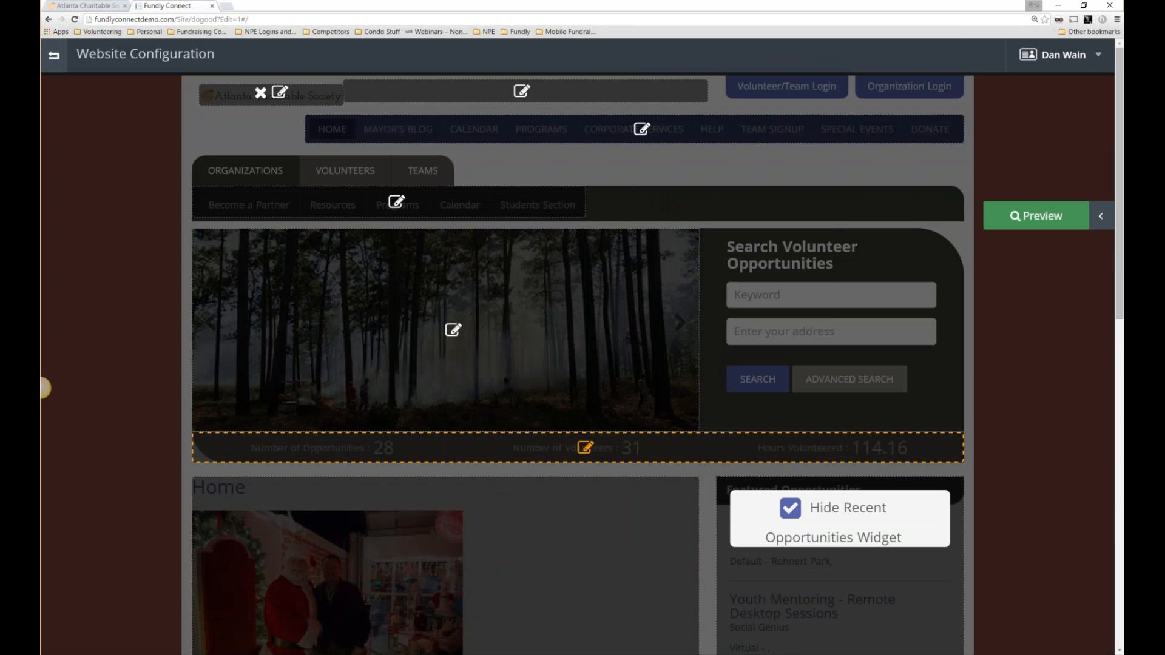
{"action": "left_click", "coordinate": [584, 429]}
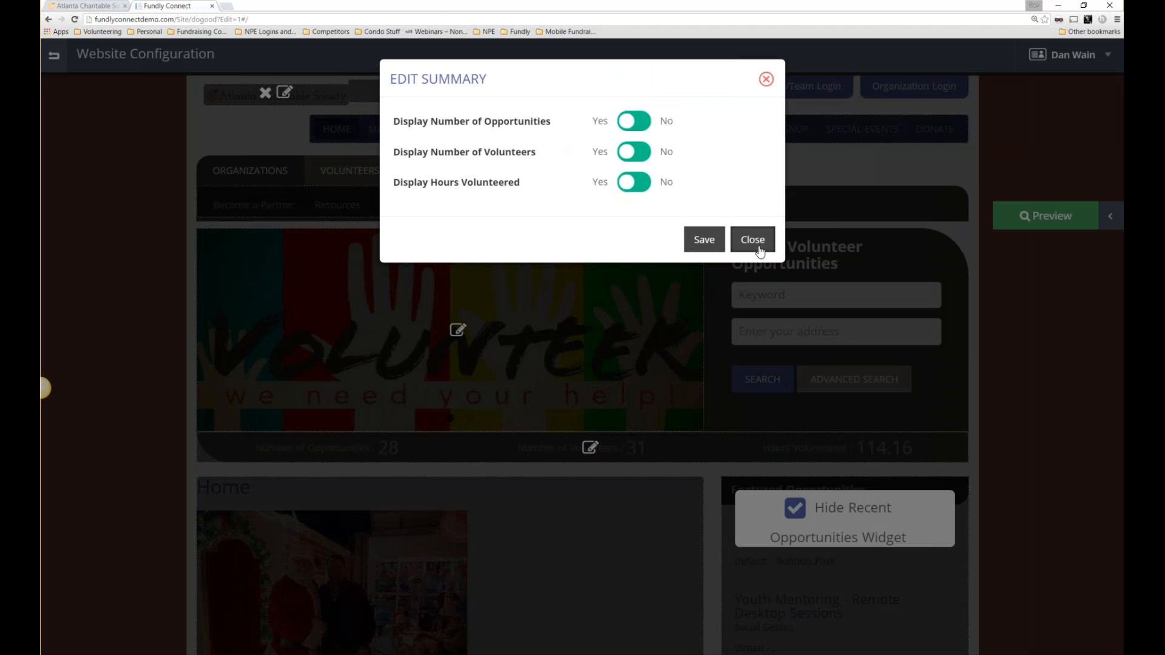
{"action": "left_click_drag", "start_coordinate": [461, 182], "coordinate": [544, 182]}
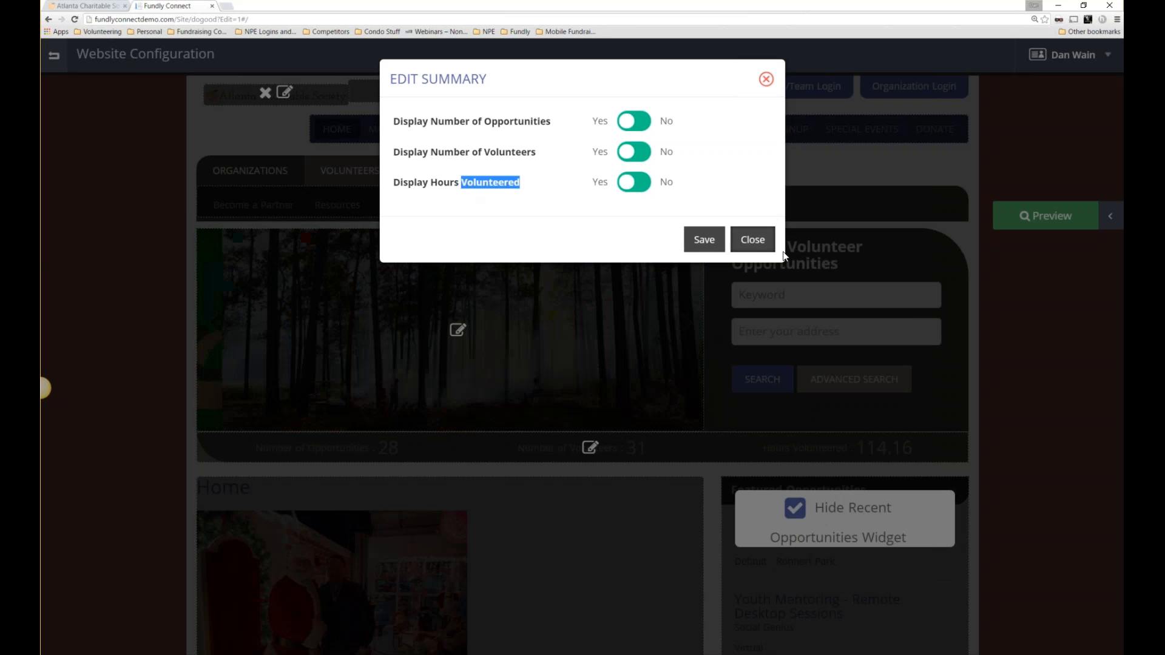
{"action": "left_click", "coordinate": [752, 240]}
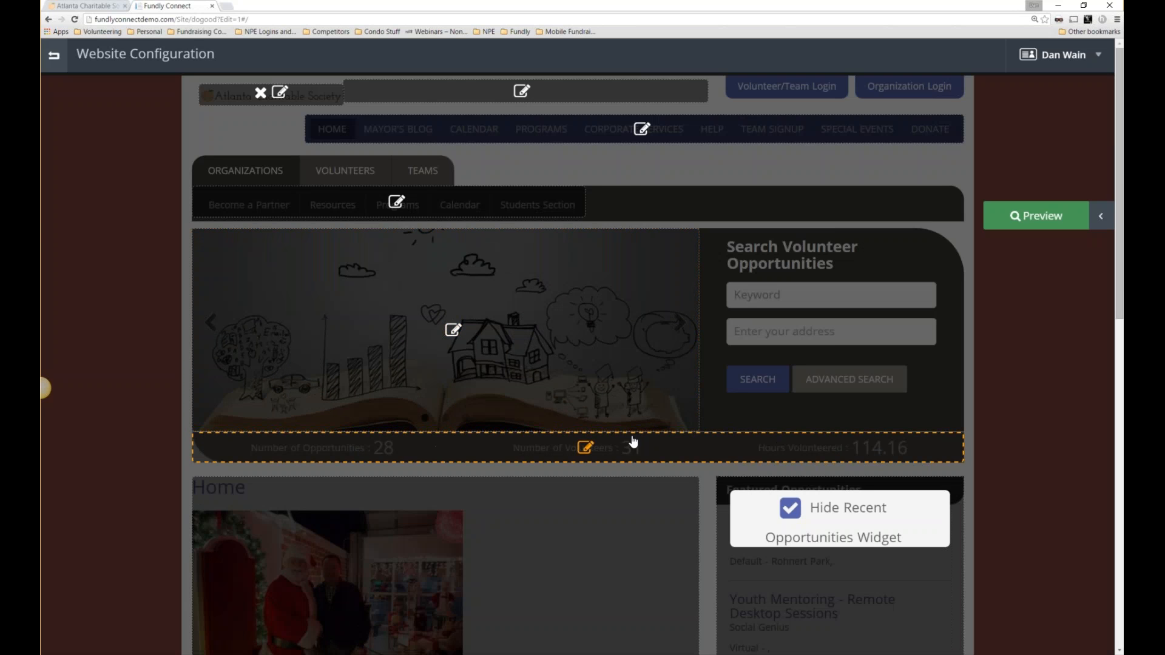
{"action": "left_click", "coordinate": [453, 328]}
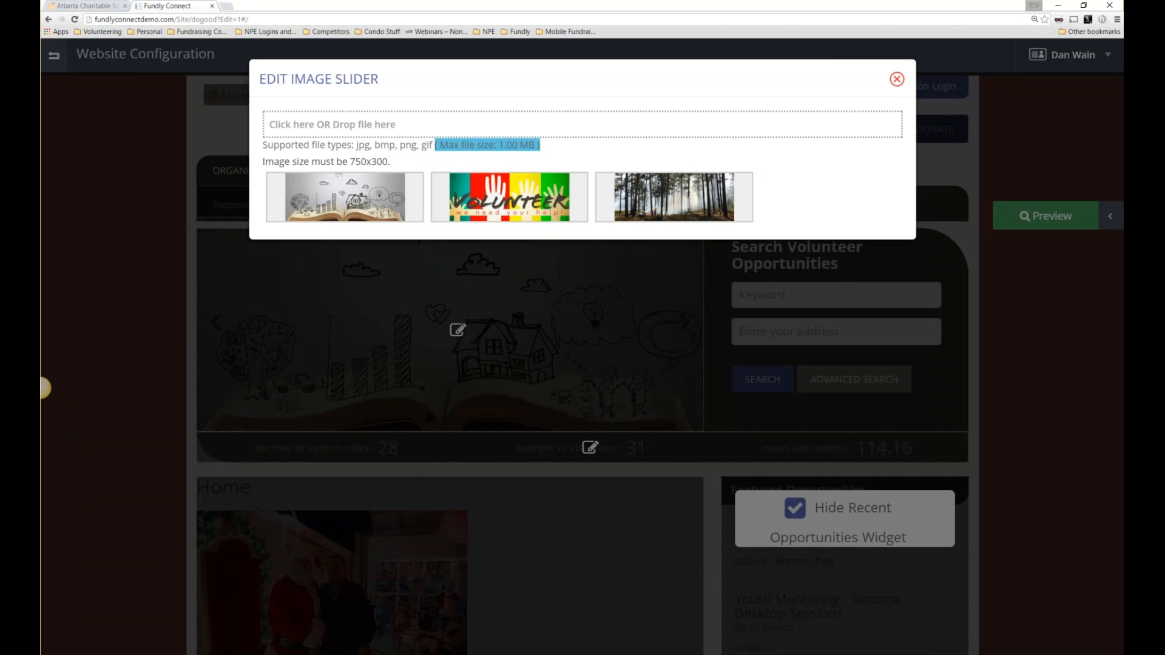
{"action": "left_click", "coordinate": [896, 79]}
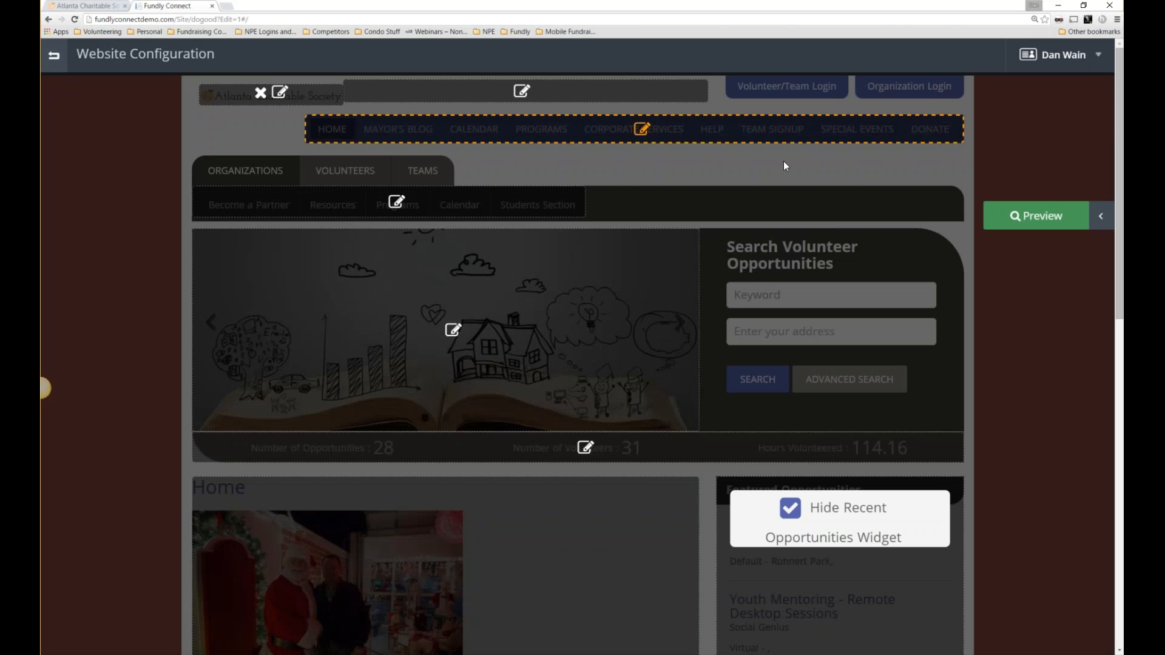
Add an External URL sub-navigation item named 'Donate Here' linking to the pasted donation page address.
{"action": "left_click", "coordinate": [401, 202]}
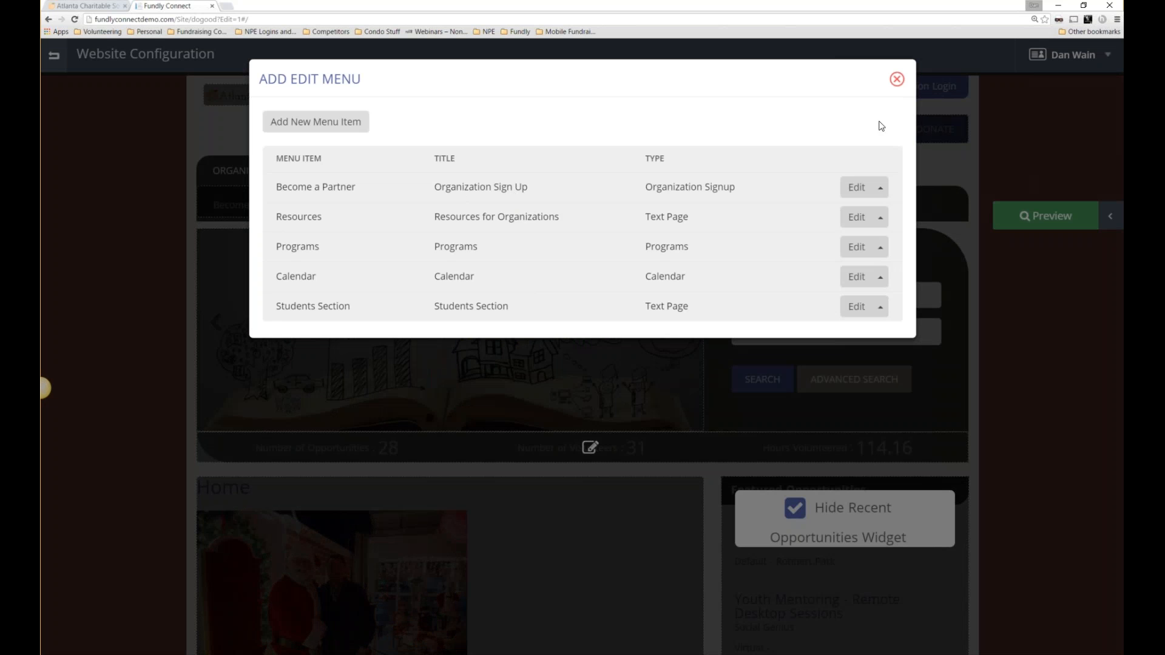
{"action": "left_click", "coordinate": [225, 201]}
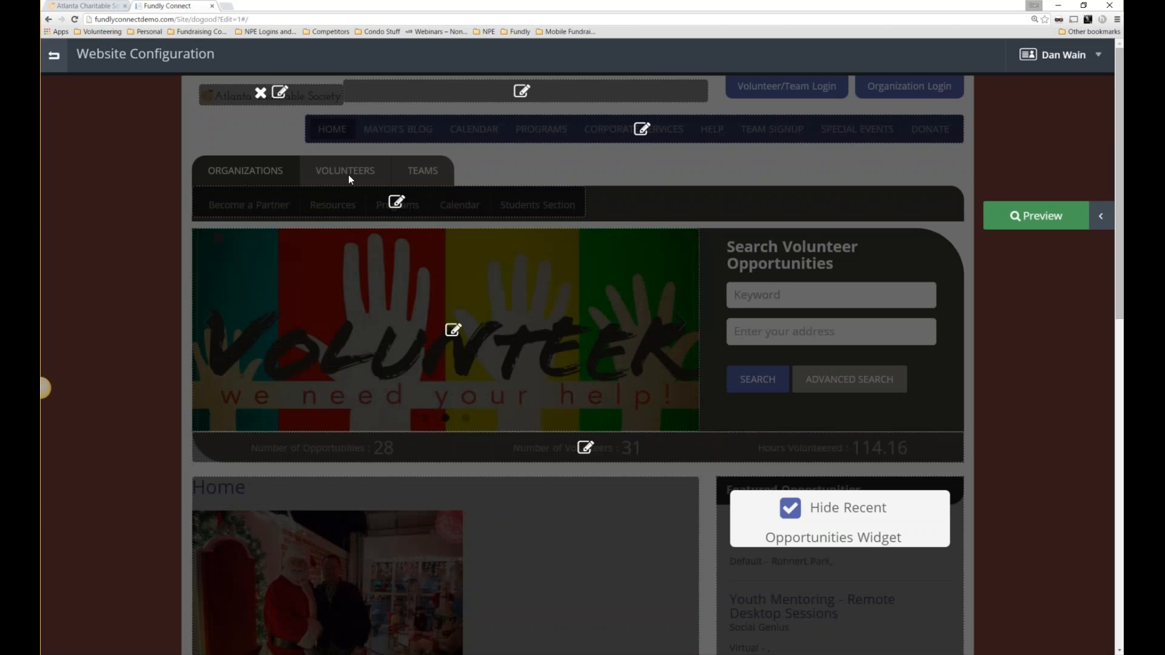
{"action": "left_click", "coordinate": [397, 201]}
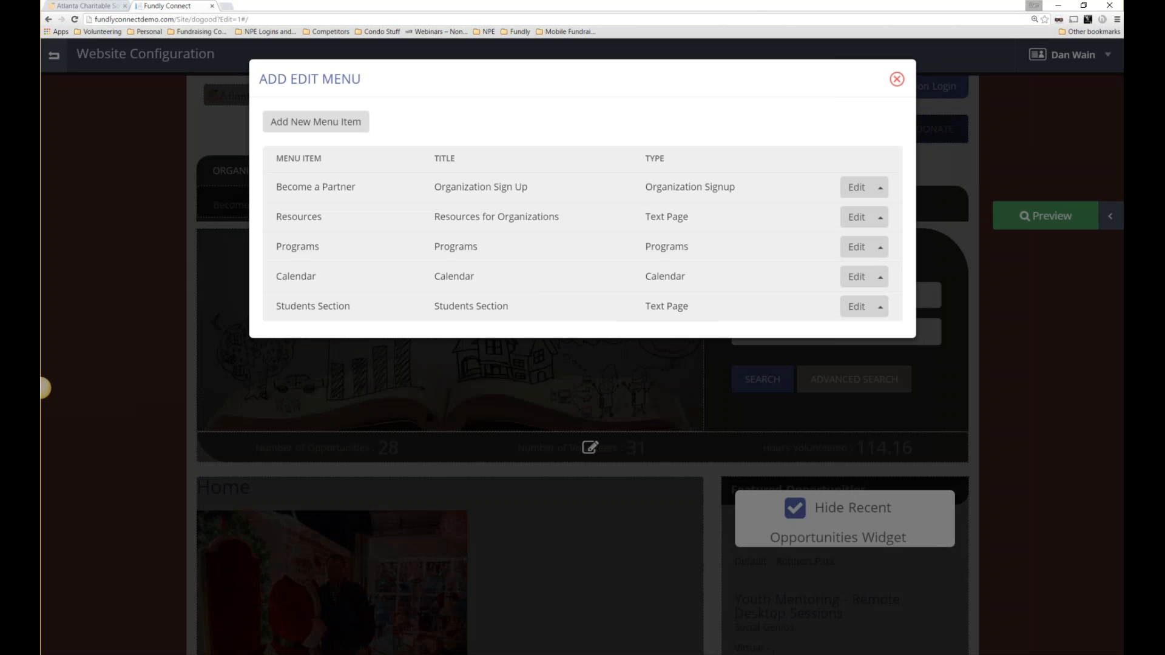
{"action": "left_click", "coordinate": [301, 127]}
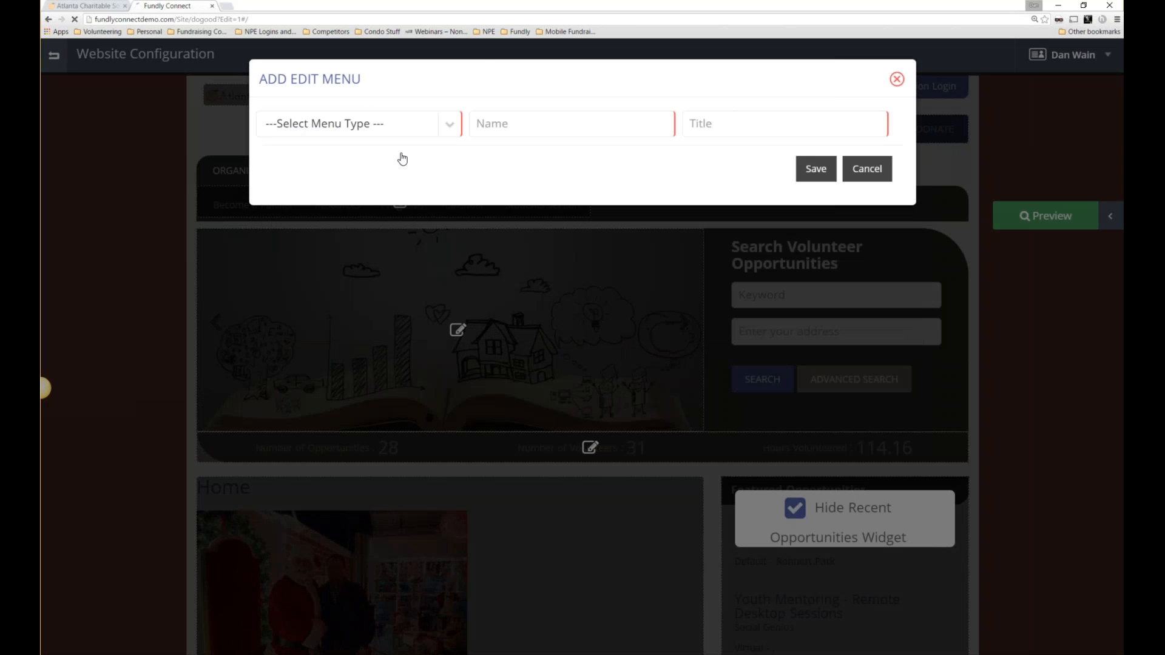
{"action": "left_click", "coordinate": [453, 130]}
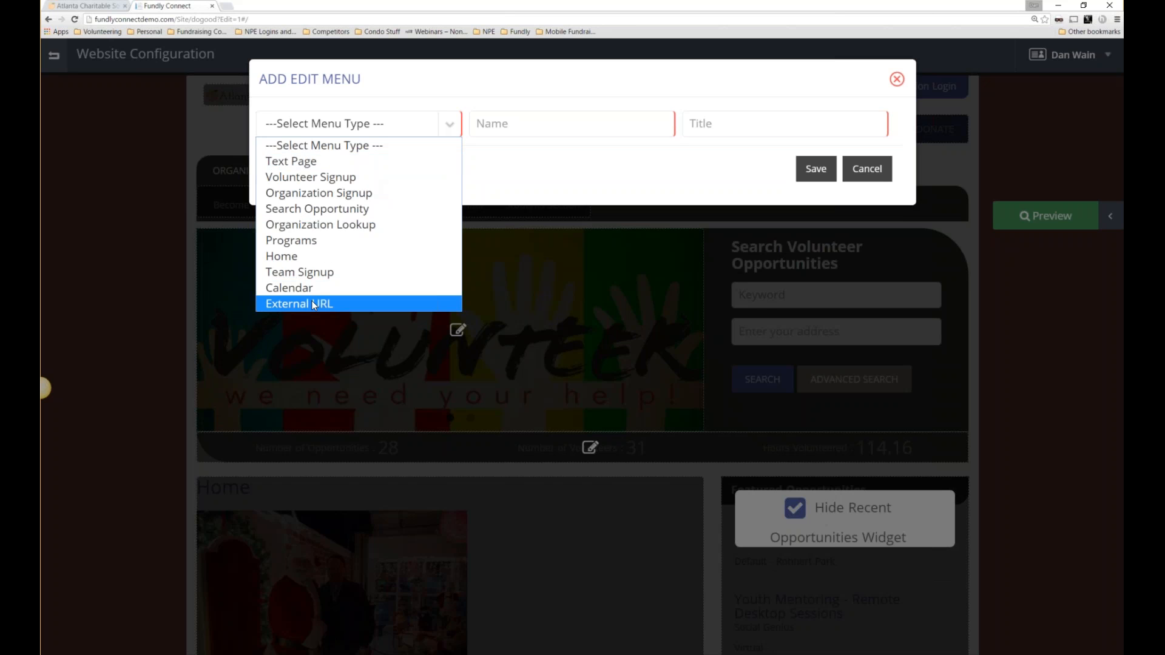
{"action": "left_click", "coordinate": [303, 303]}
{"action": "left_click", "coordinate": [508, 127]}
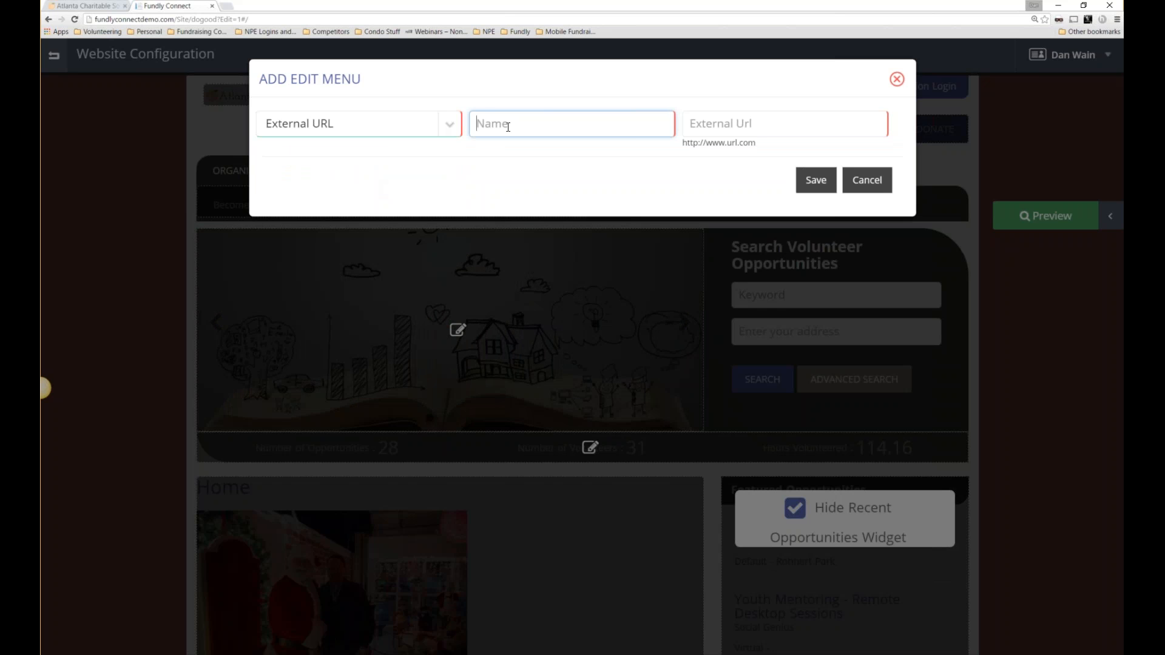
{"action": "type", "text": "Donate Here"}
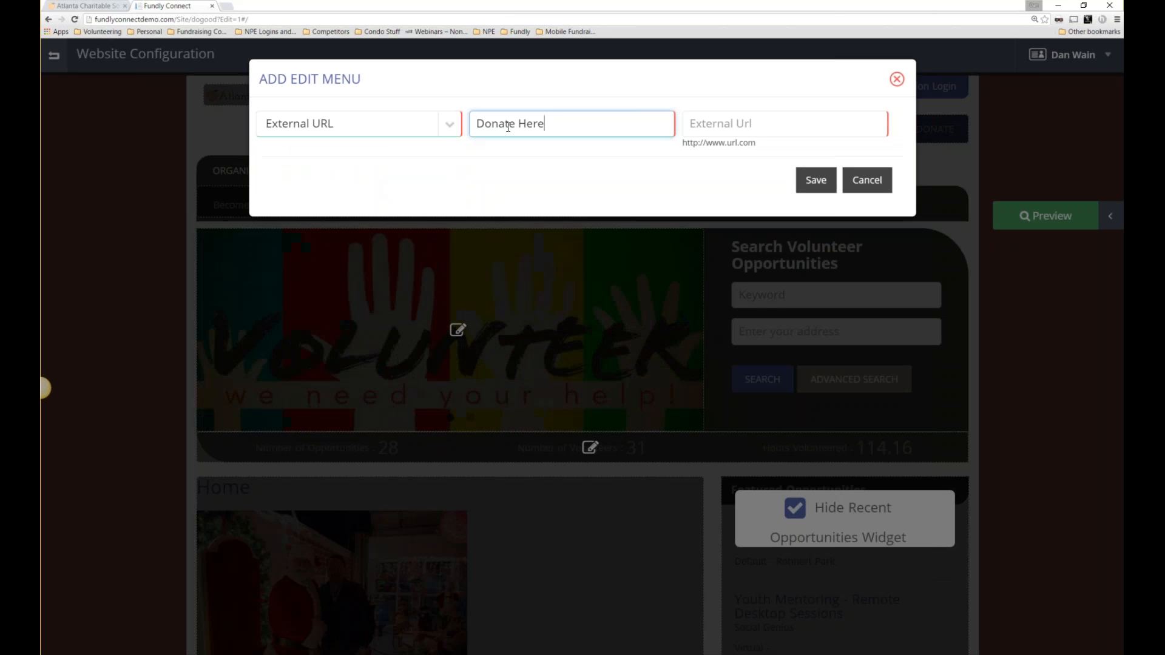
{"action": "left_click", "coordinate": [783, 130]}
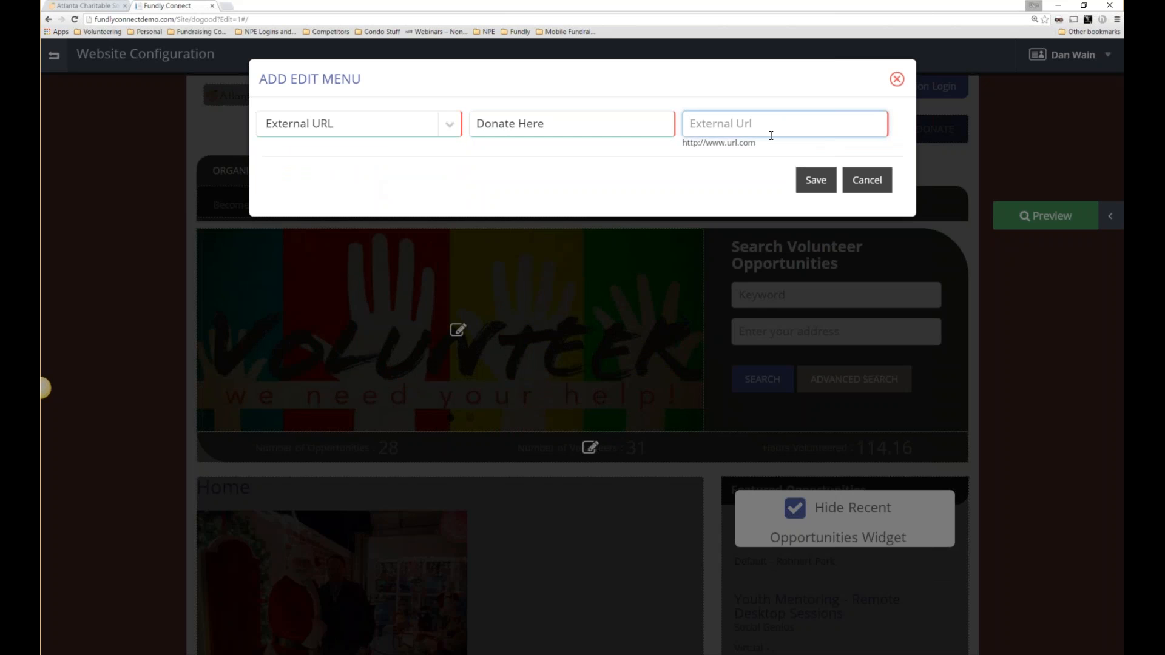
{"action": "key", "text": "ctrl+v"}
{"action": "left_click", "coordinate": [815, 181]}
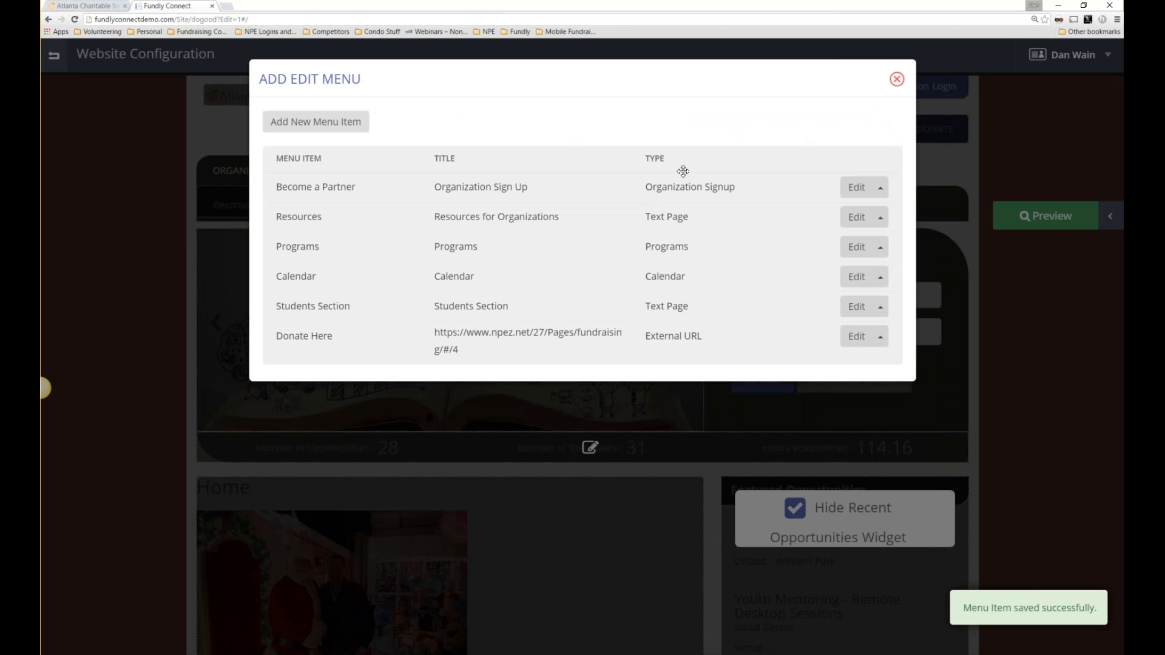
Preview the site and bring up the link options for Donate Here.
{"action": "left_click_drag", "start_coordinate": [645, 155], "coordinate": [642, 159]}
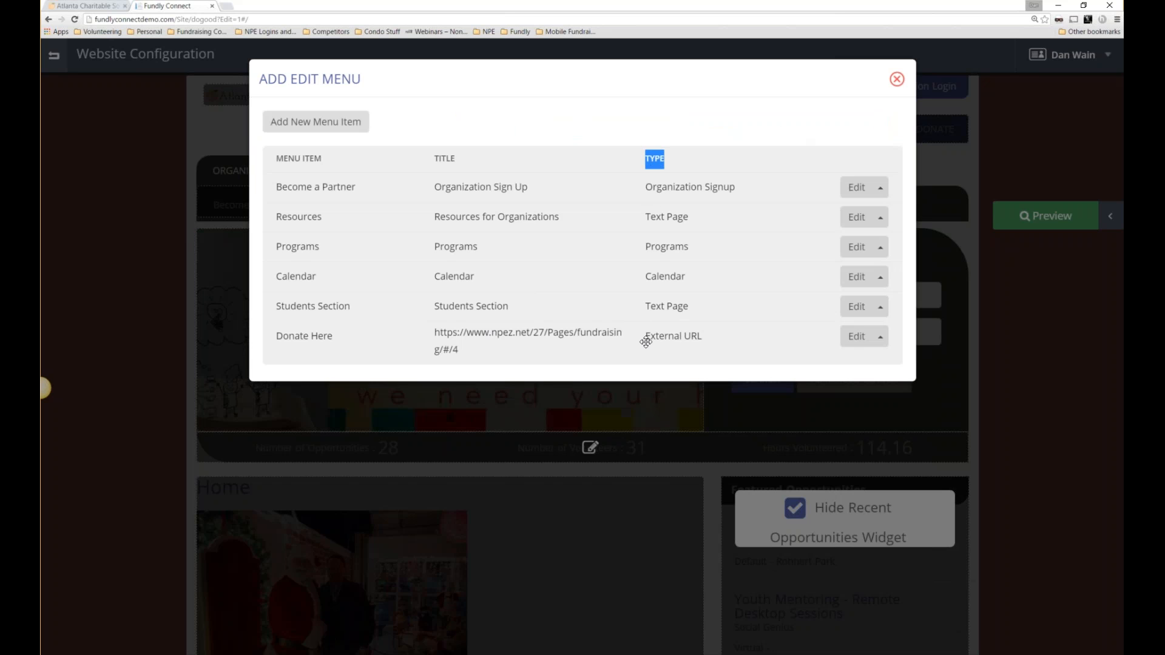
{"action": "left_click", "coordinate": [899, 80]}
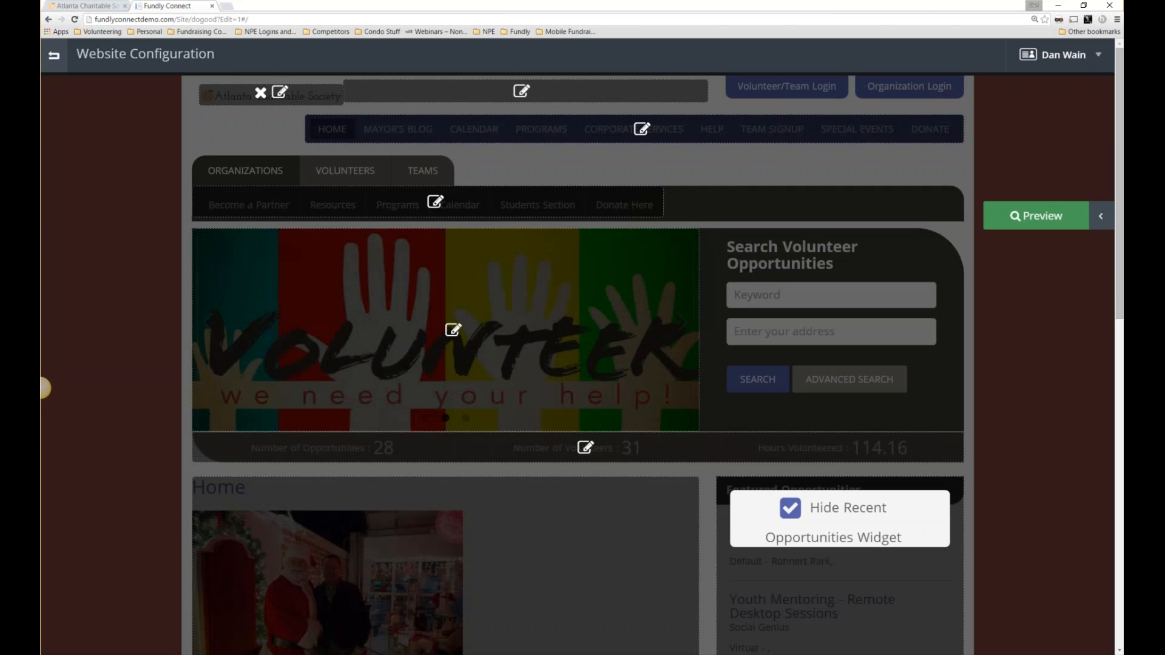
{"action": "left_click", "coordinate": [1026, 215]}
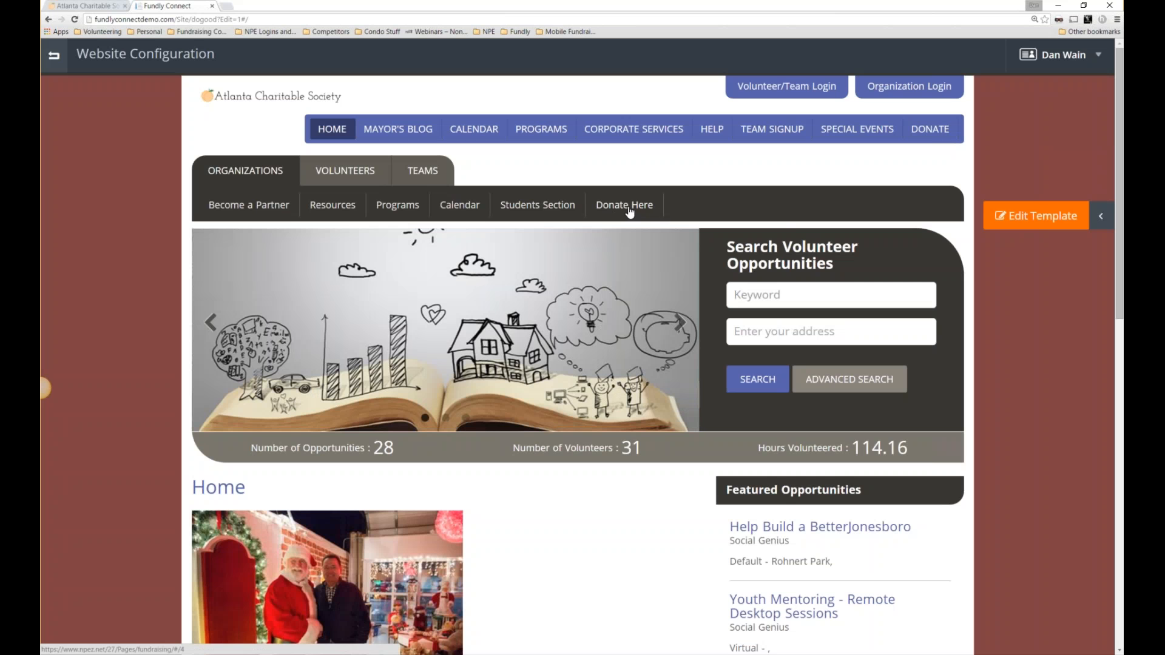
{"action": "right_click", "coordinate": [628, 211]}
{"action": "left_click", "coordinate": [652, 215]}
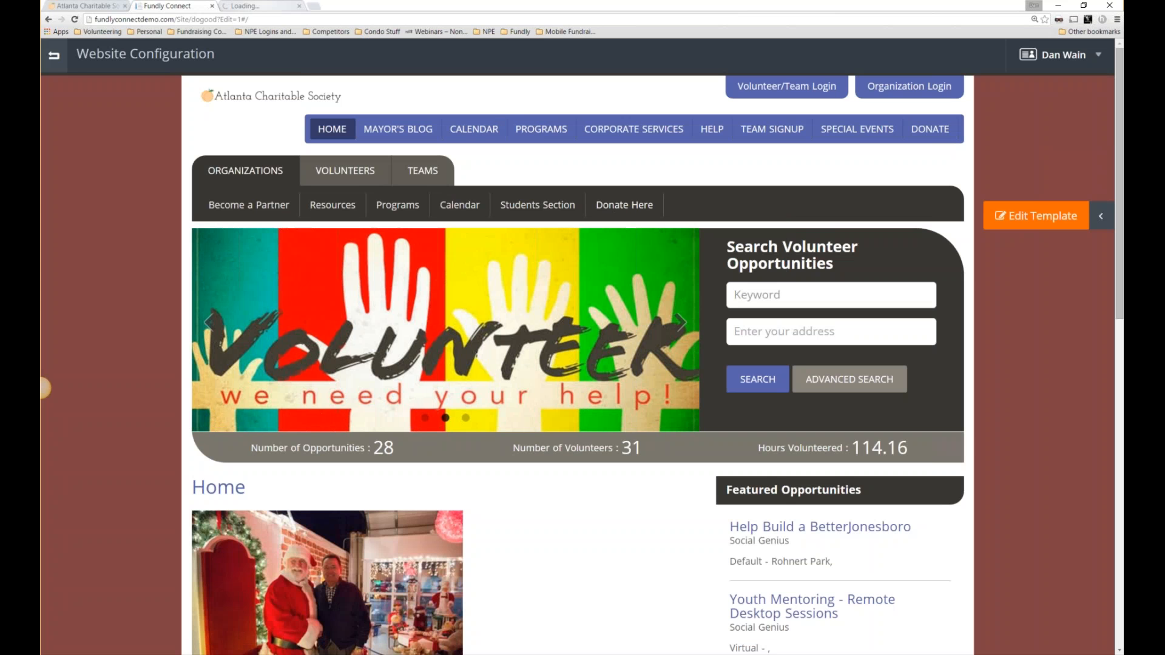
{"action": "key", "text": "ctrl+Tab"}
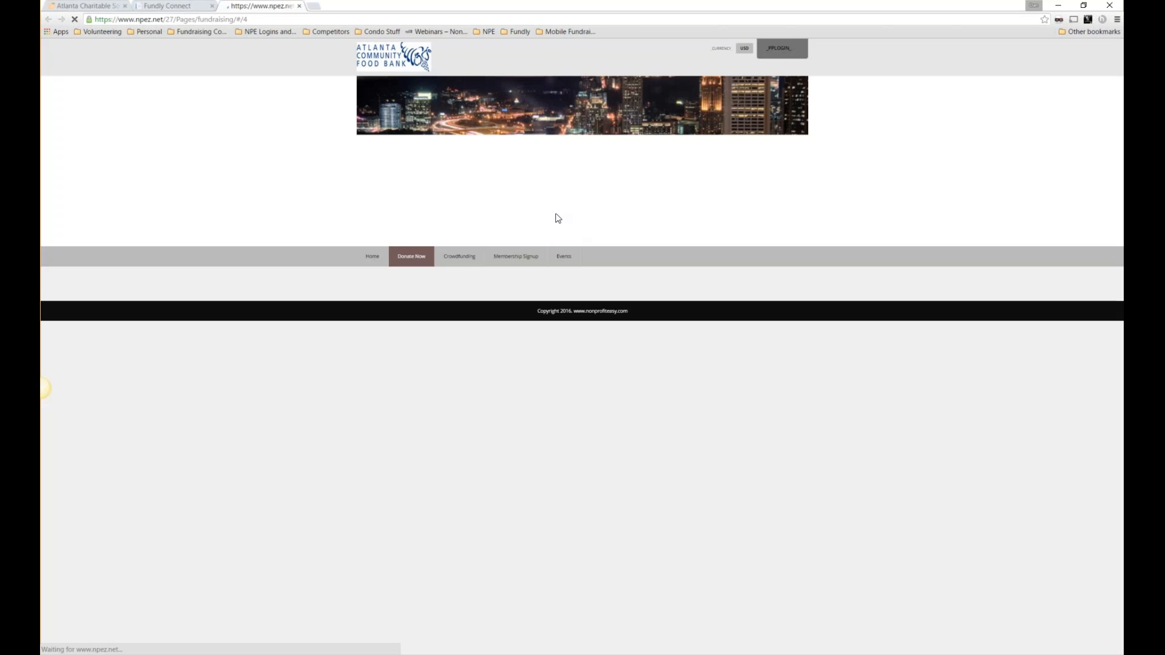
{"action": "left_click", "coordinate": [1116, 20]}
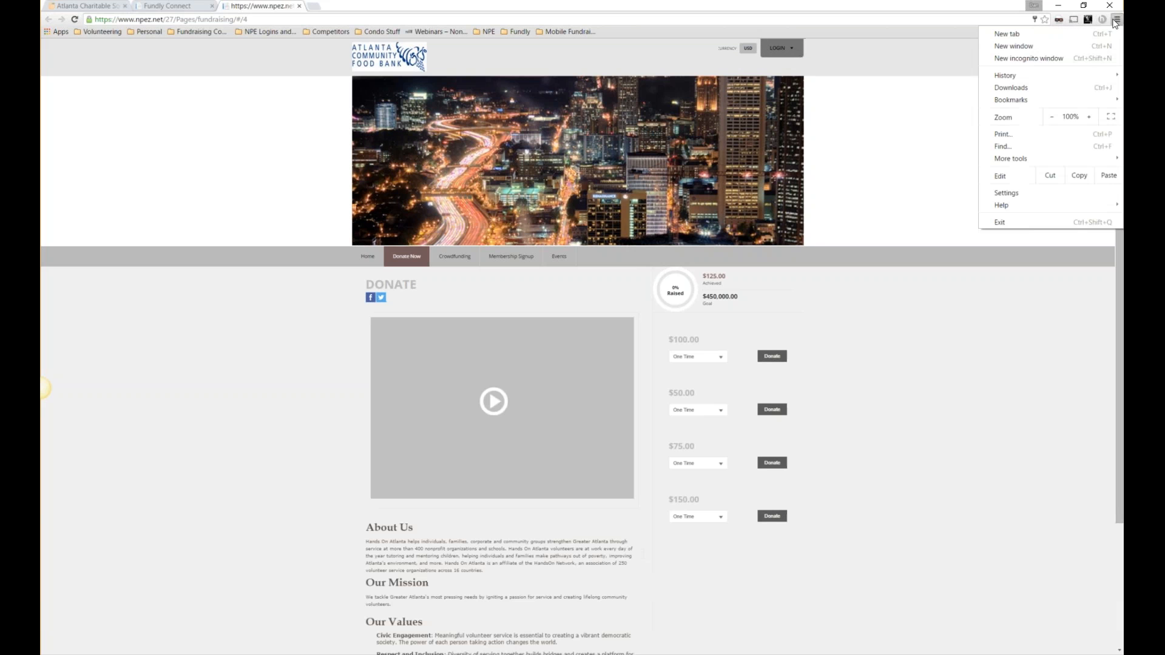
{"action": "left_click", "coordinate": [1089, 113]}
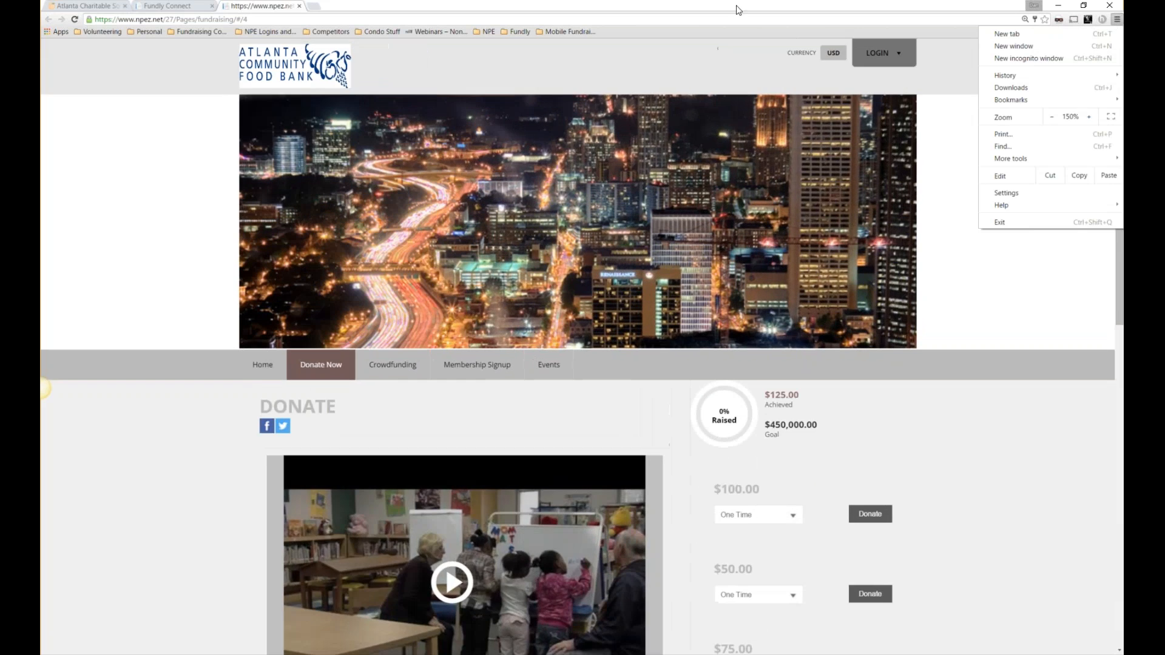
{"action": "left_click", "coordinate": [736, 9]}
{"action": "scroll", "coordinate": [537, 337], "scroll_direction": "down", "scroll_amount": 3}
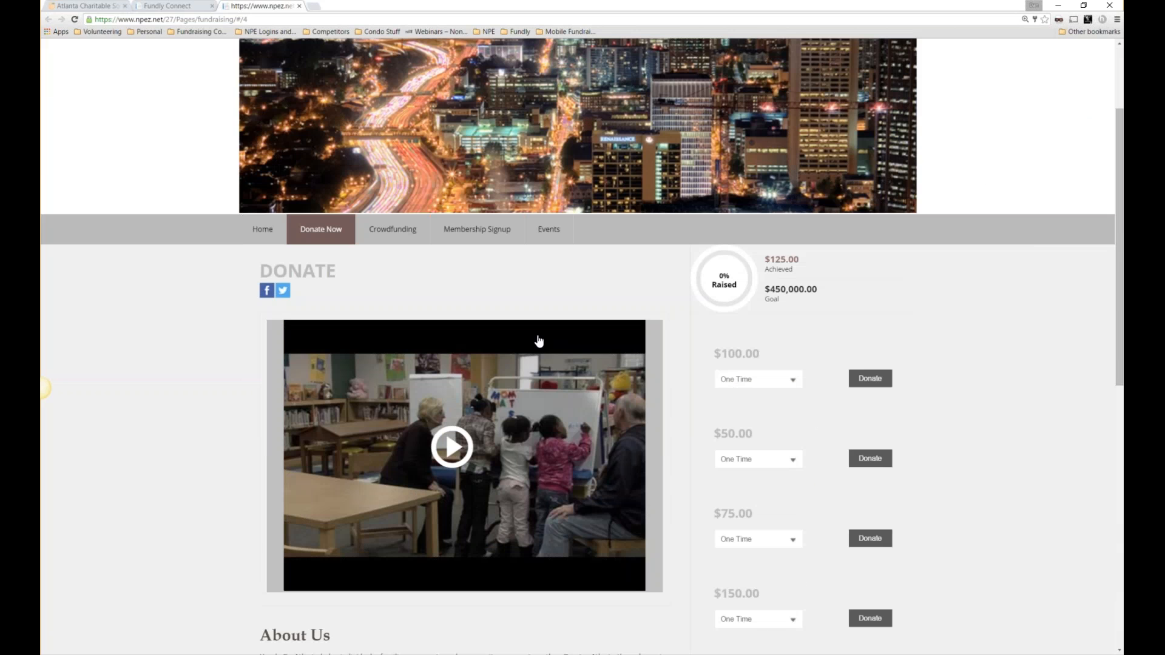
{"action": "scroll", "coordinate": [538, 340], "scroll_direction": "down", "scroll_amount": 4}
{"action": "scroll", "coordinate": [543, 338], "scroll_direction": "down", "scroll_amount": 3}
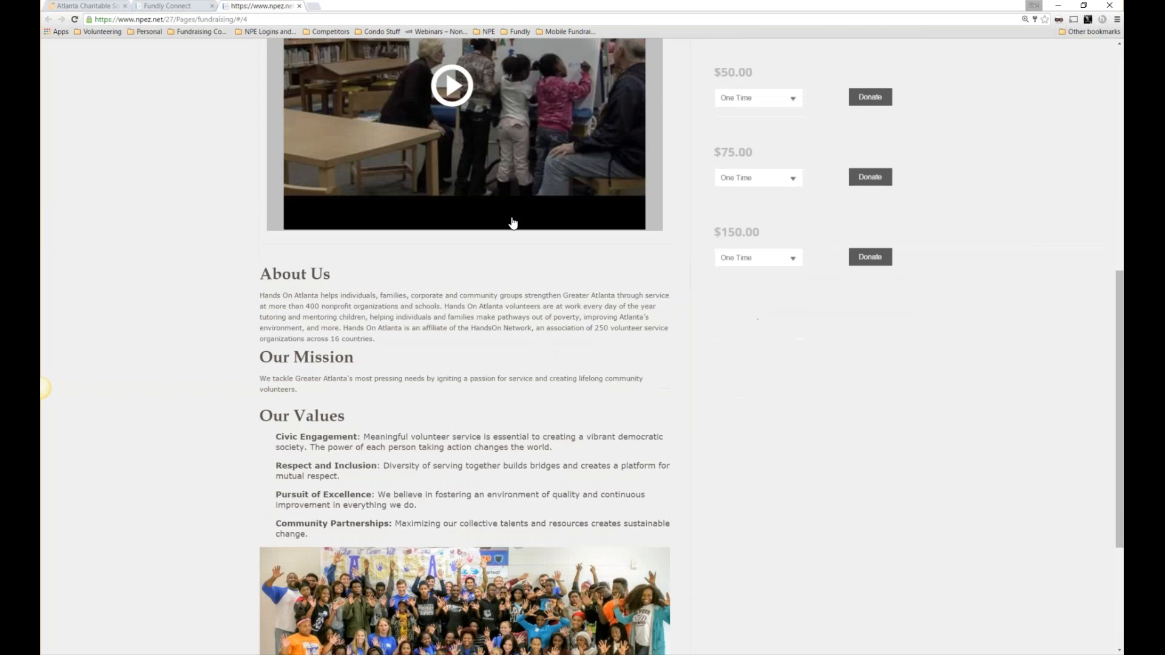
{"action": "scroll", "coordinate": [555, 291], "scroll_direction": "up", "scroll_amount": 3}
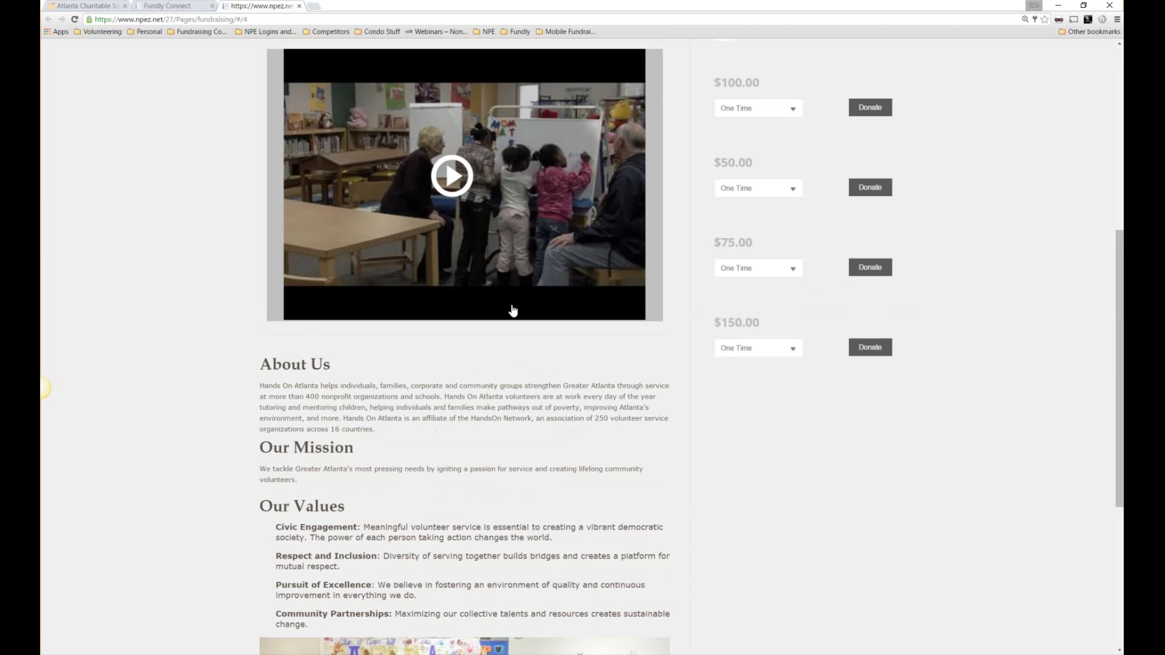
{"action": "scroll", "coordinate": [557, 174], "scroll_direction": "up", "scroll_amount": 3}
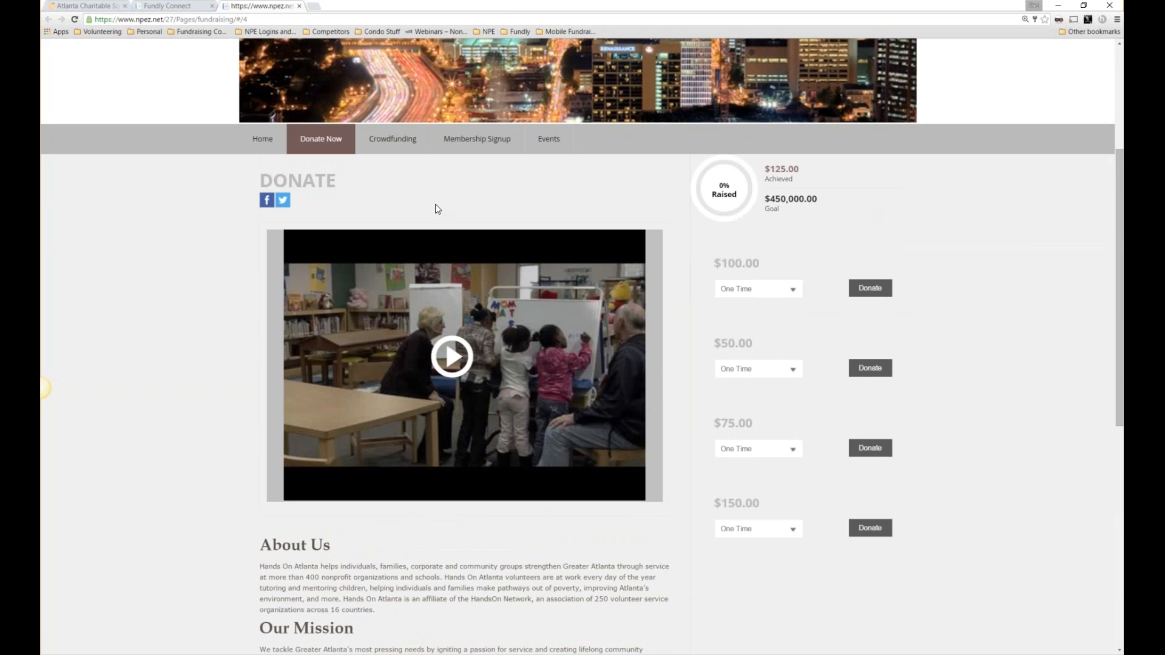
{"action": "left_click", "coordinate": [299, 6]}
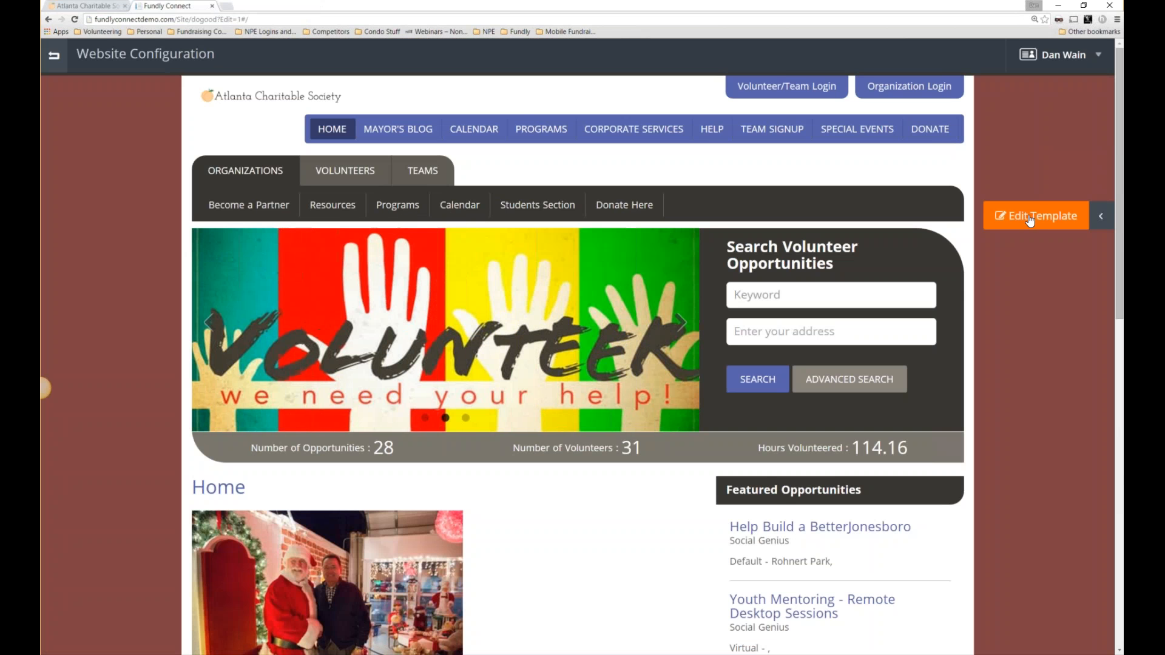
Set template Shade 1 to orange #c79530 and Shade 2 to near-black #020514.
{"action": "left_click", "coordinate": [1030, 220]}
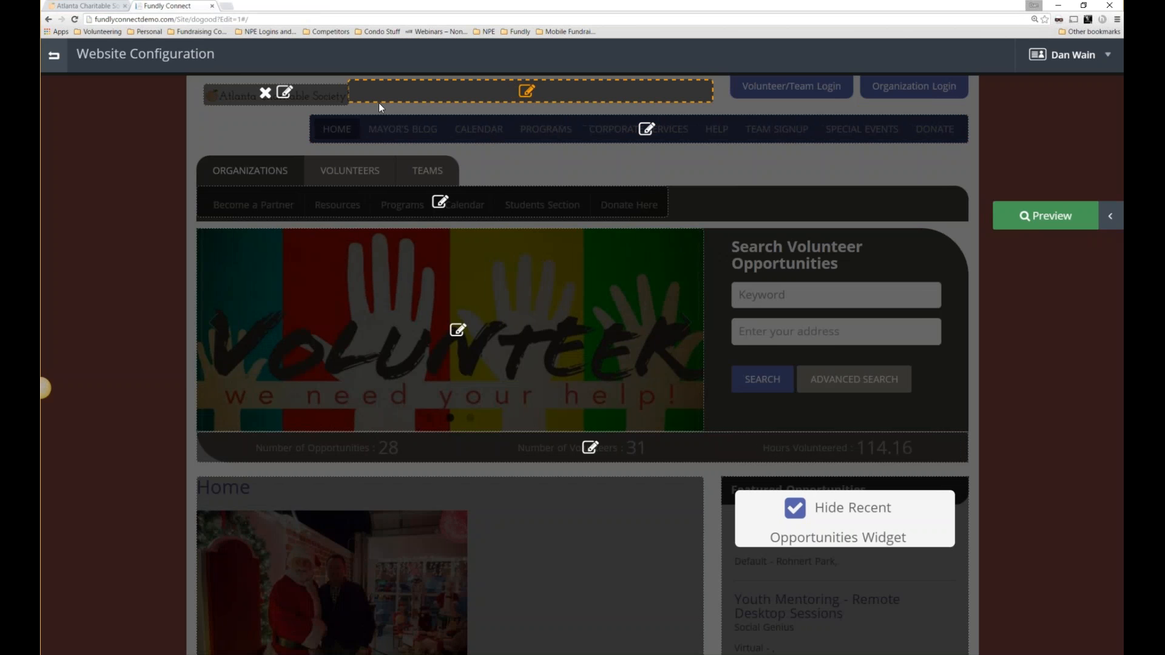
{"action": "left_click", "coordinate": [527, 91]}
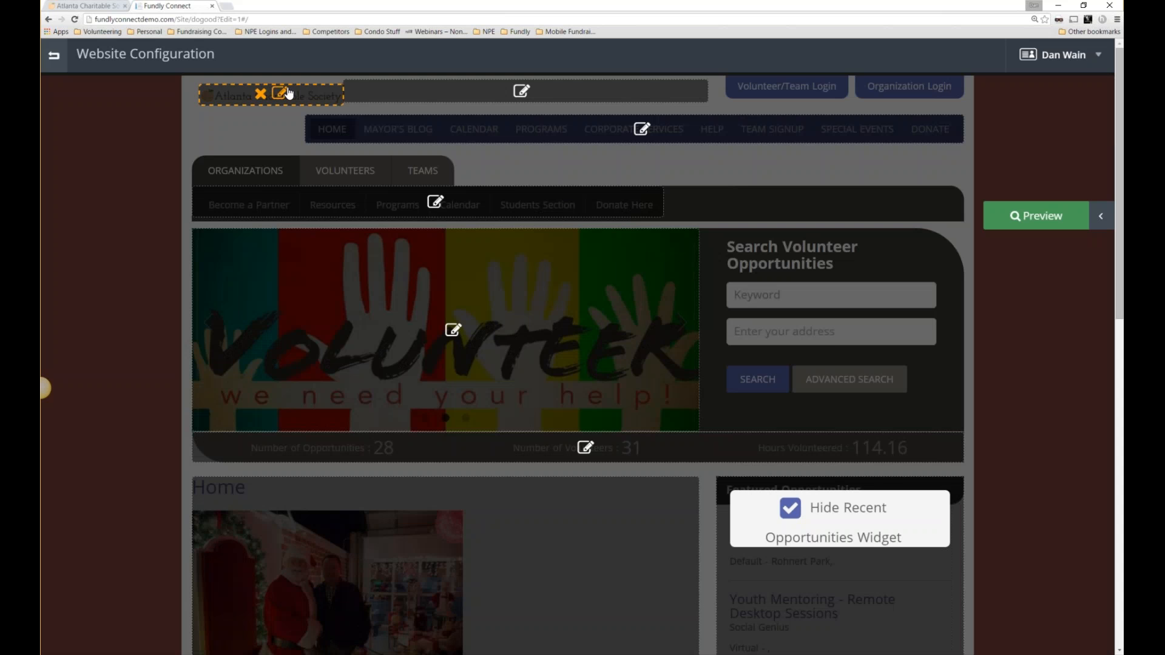
{"action": "left_click", "coordinate": [1100, 217]}
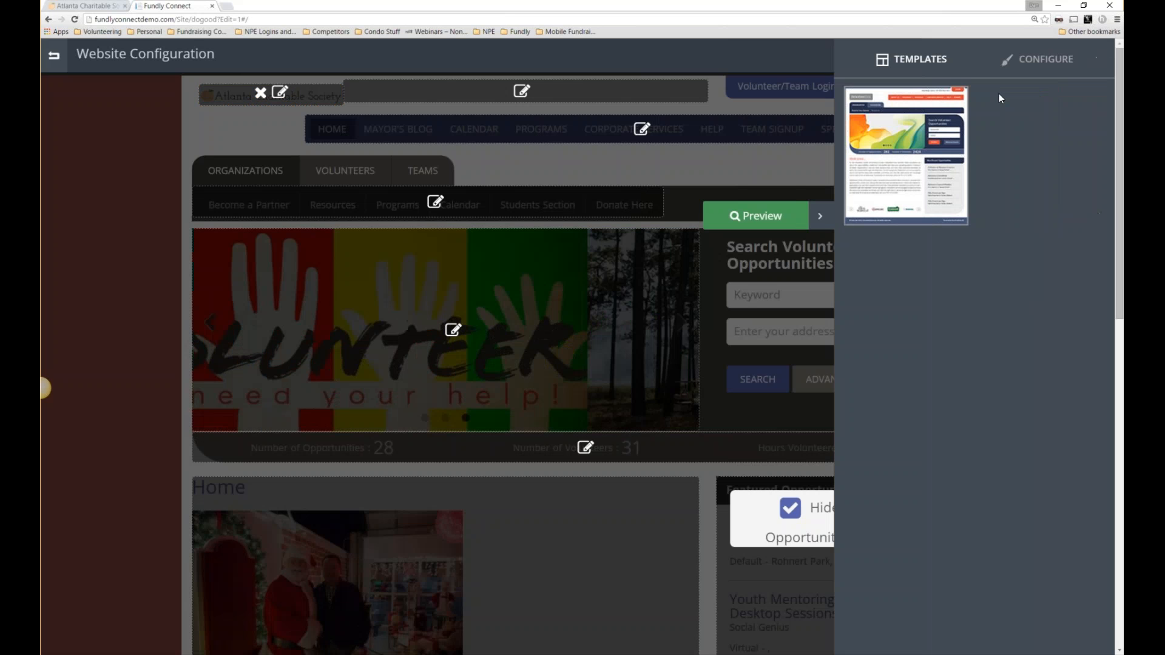
{"action": "left_click", "coordinate": [1037, 77]}
{"action": "left_click", "coordinate": [1002, 142]}
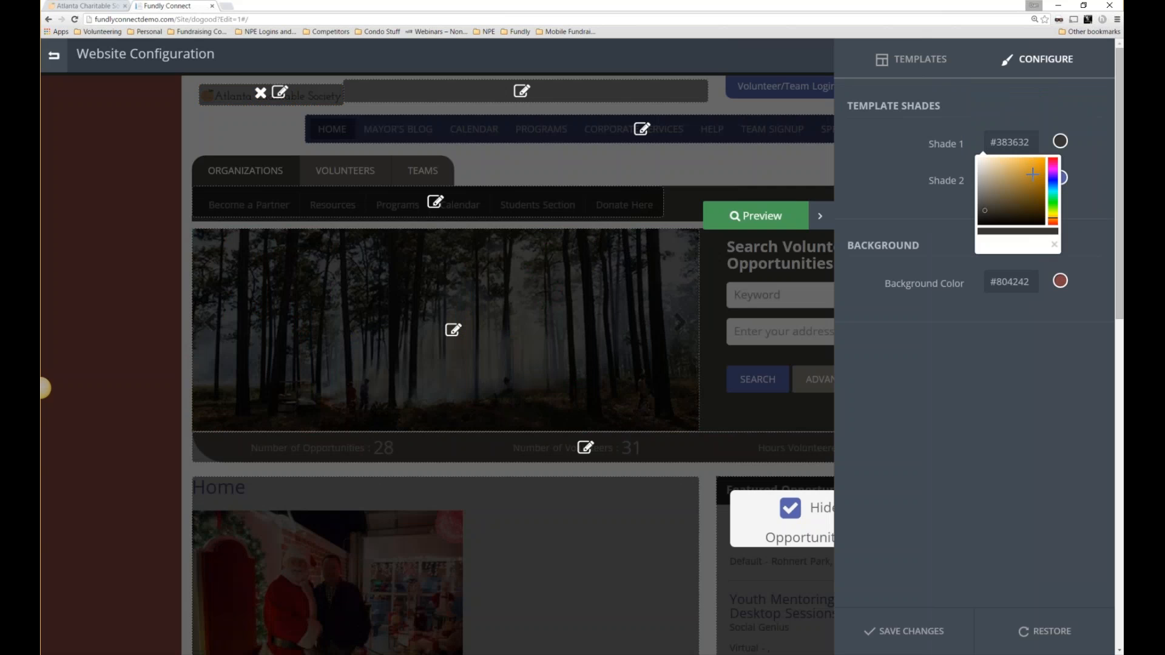
{"action": "left_click", "coordinate": [1029, 172]}
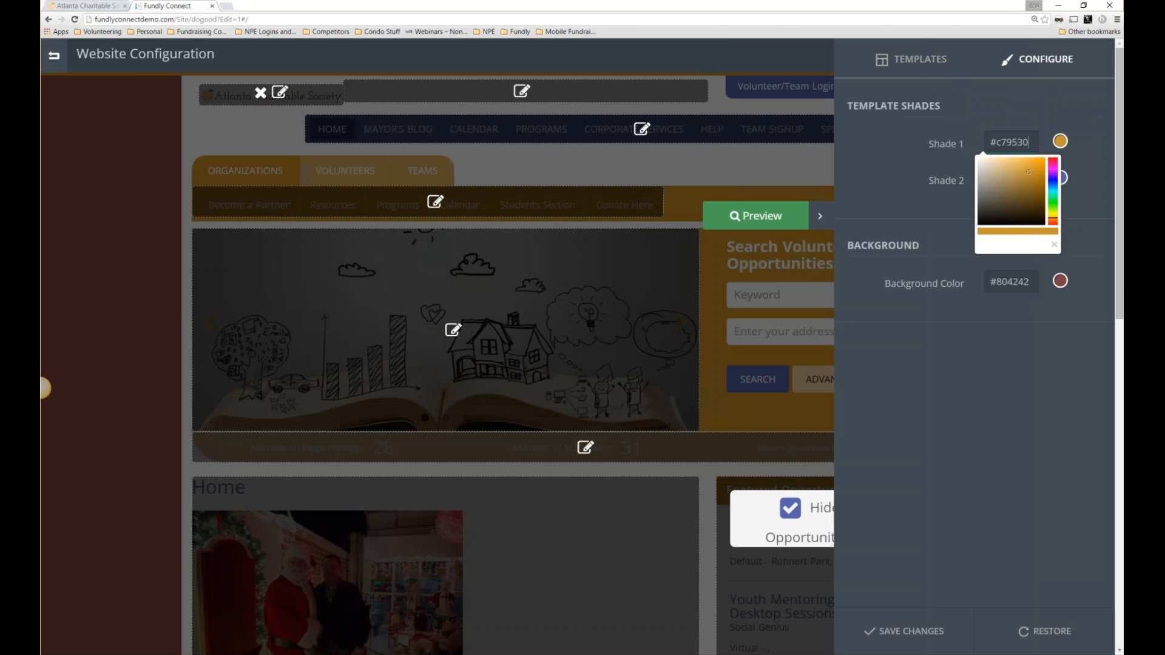
{"action": "left_click", "coordinate": [1011, 179]}
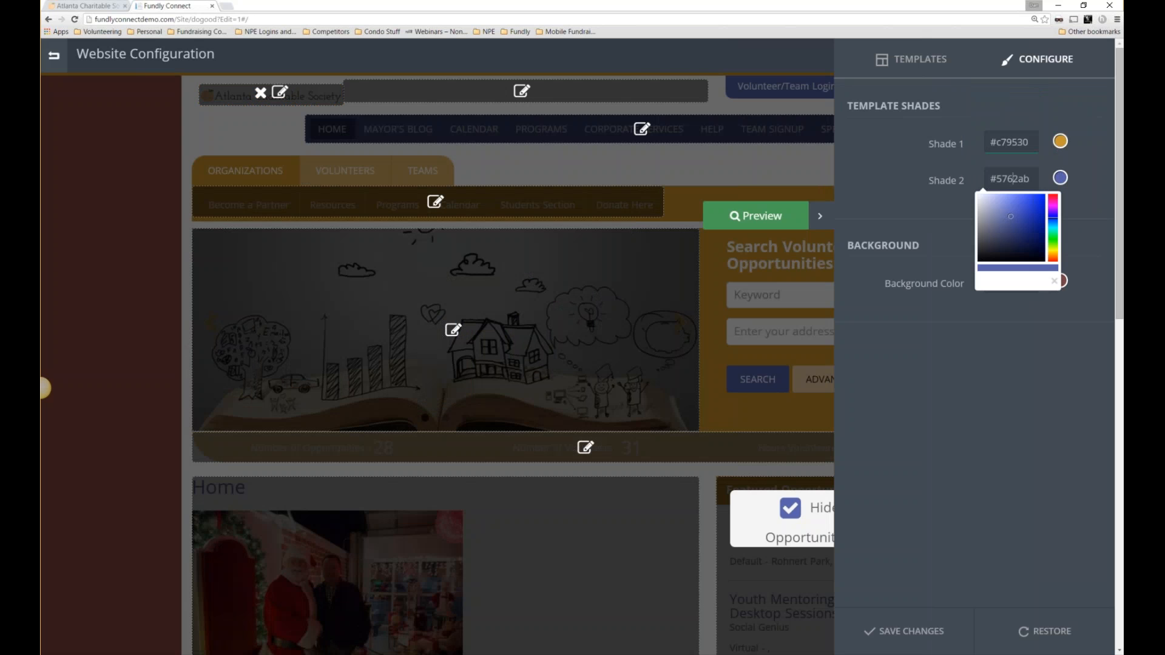
{"action": "left_click", "coordinate": [1020, 254]}
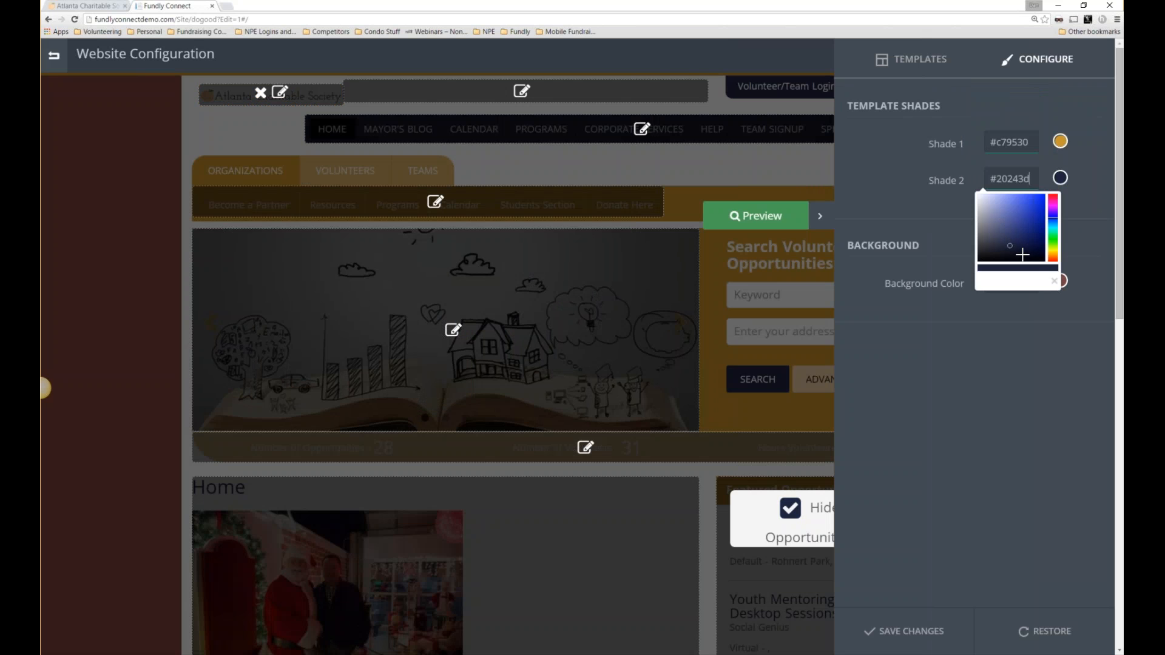
{"action": "left_click_drag", "start_coordinate": [1023, 254], "coordinate": [1040, 261]}
{"action": "left_click", "coordinate": [938, 346]}
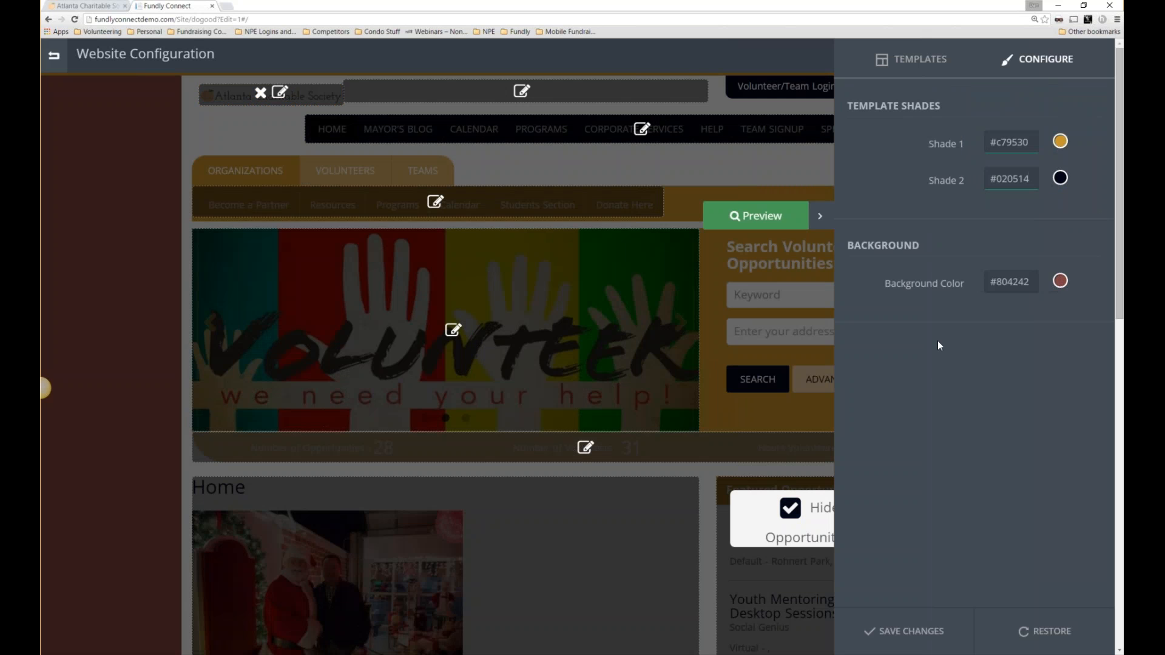
Change the background colour to pale #e3d8d8 and save the template changes.
{"action": "left_click", "coordinate": [1010, 282]}
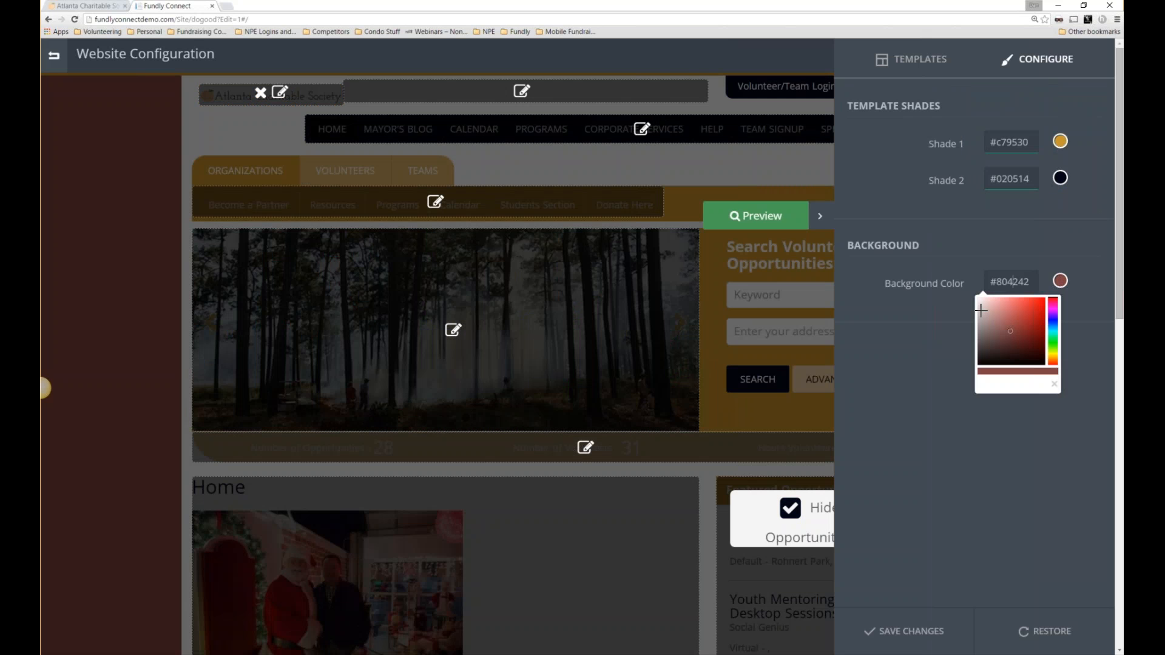
{"action": "left_click", "coordinate": [981, 304]}
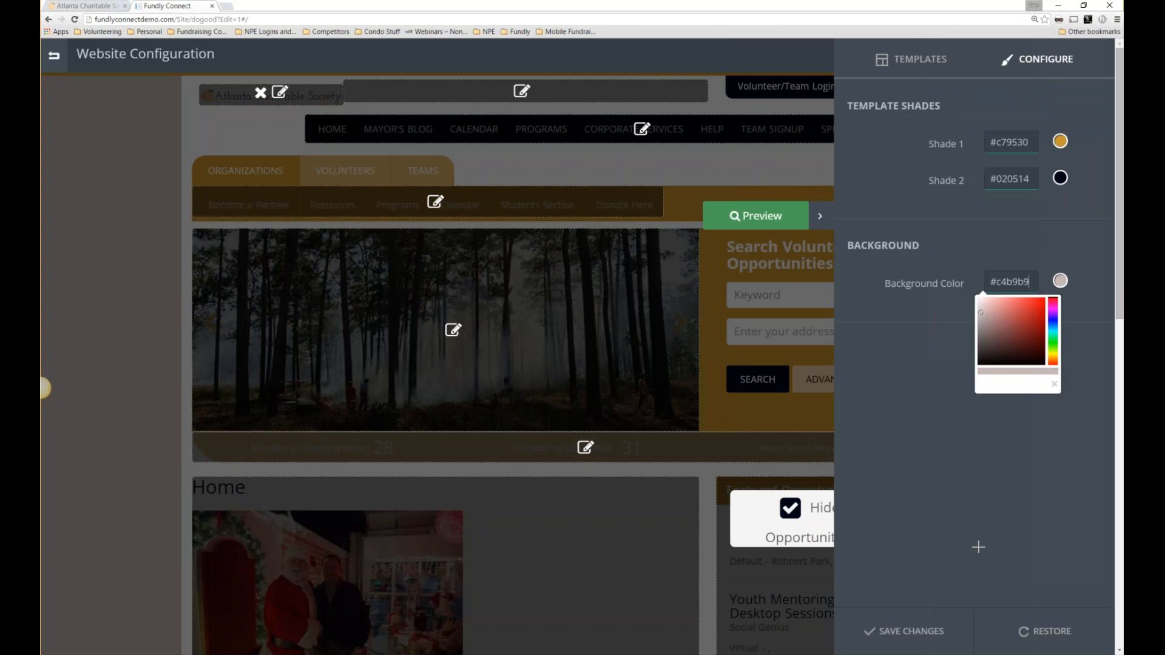
{"action": "left_click", "coordinate": [907, 632]}
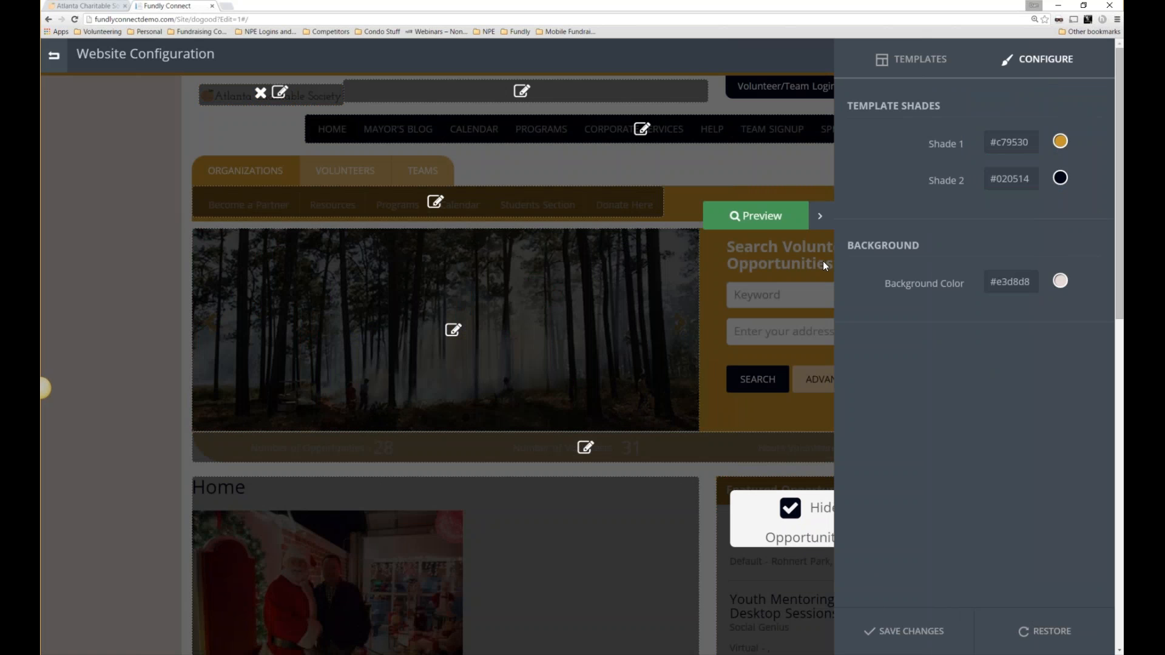
{"action": "left_click", "coordinate": [821, 218]}
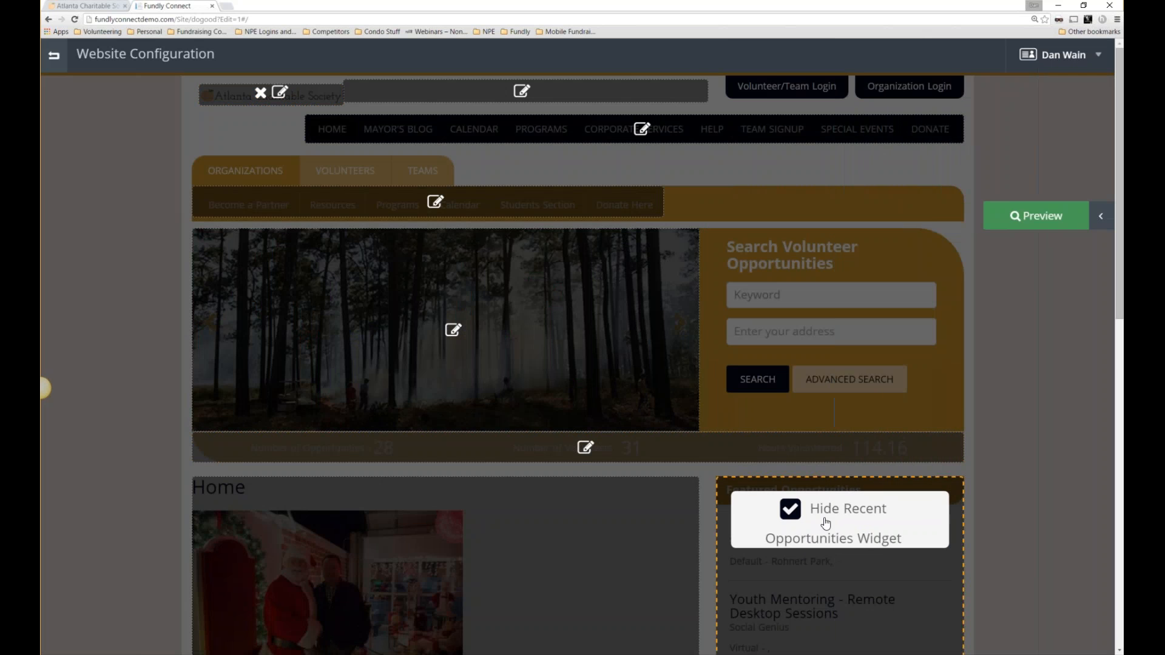
{"action": "scroll", "coordinate": [825, 523], "scroll_direction": "down", "scroll_amount": 2}
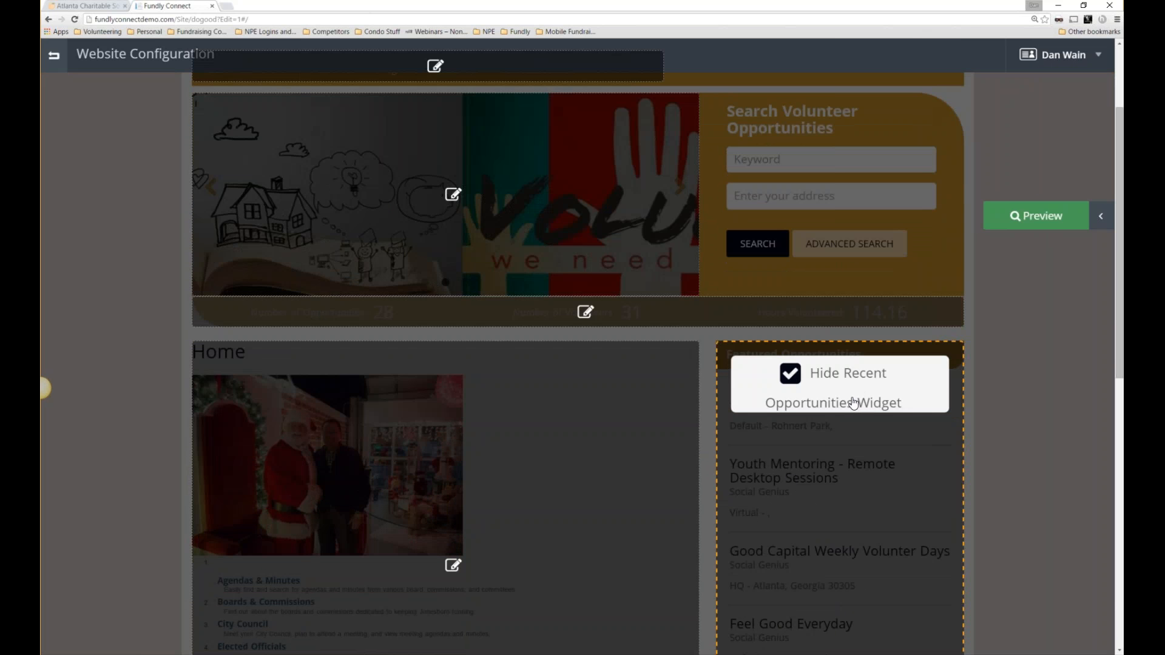
{"action": "scroll", "coordinate": [854, 402], "scroll_direction": "down", "scroll_amount": 1}
{"action": "scroll", "coordinate": [879, 440], "scroll_direction": "up", "scroll_amount": 3}
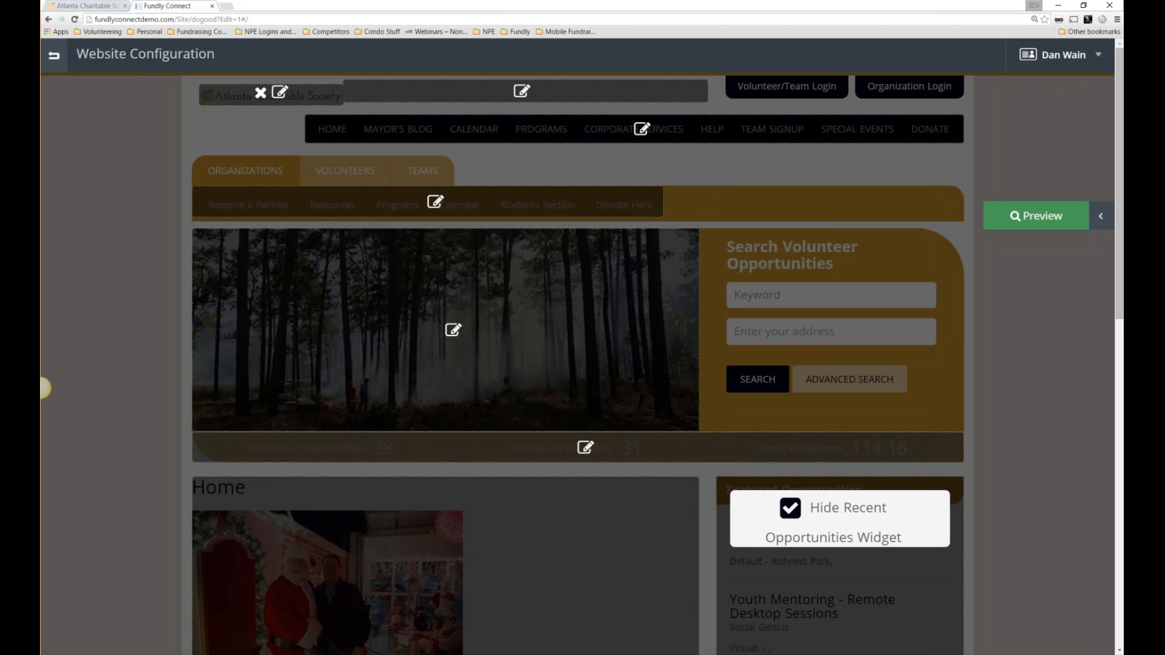
{"action": "left_click", "coordinate": [640, 129]}
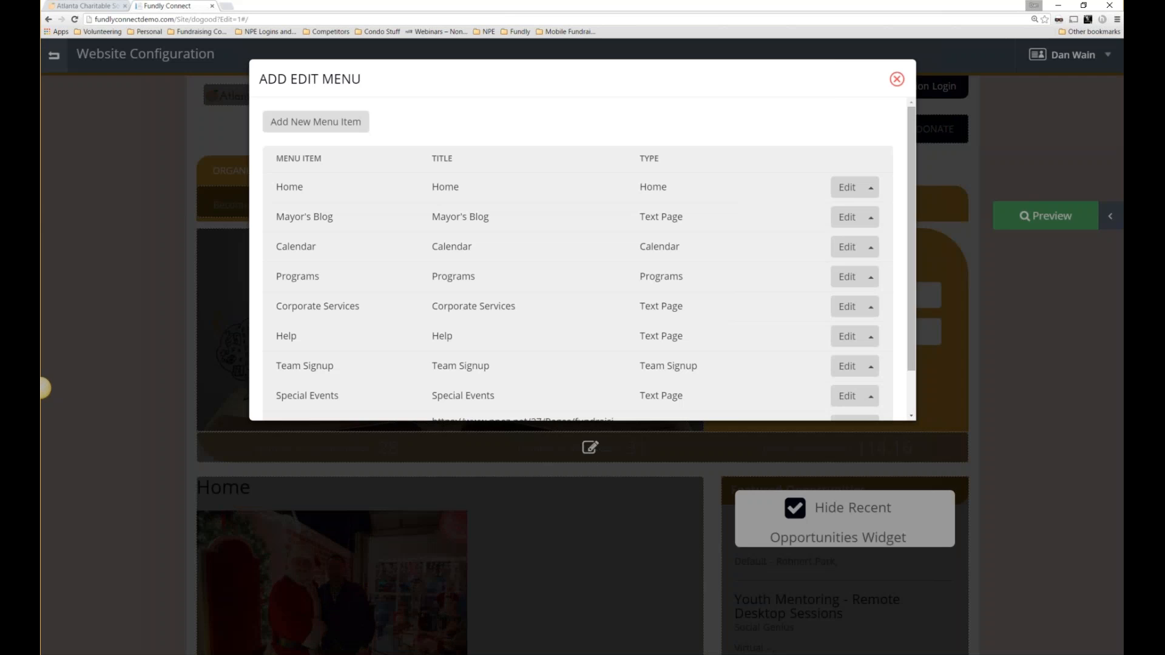
{"action": "left_click", "coordinate": [315, 121]}
{"action": "left_click", "coordinate": [395, 124]}
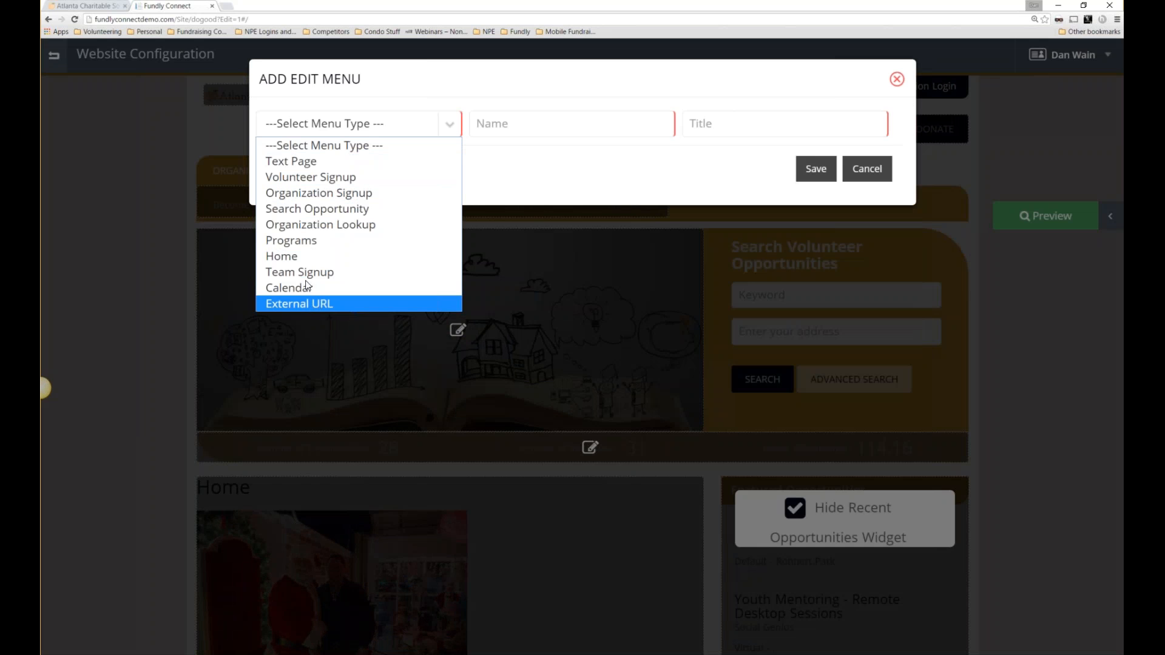
{"action": "left_click", "coordinate": [904, 162]}
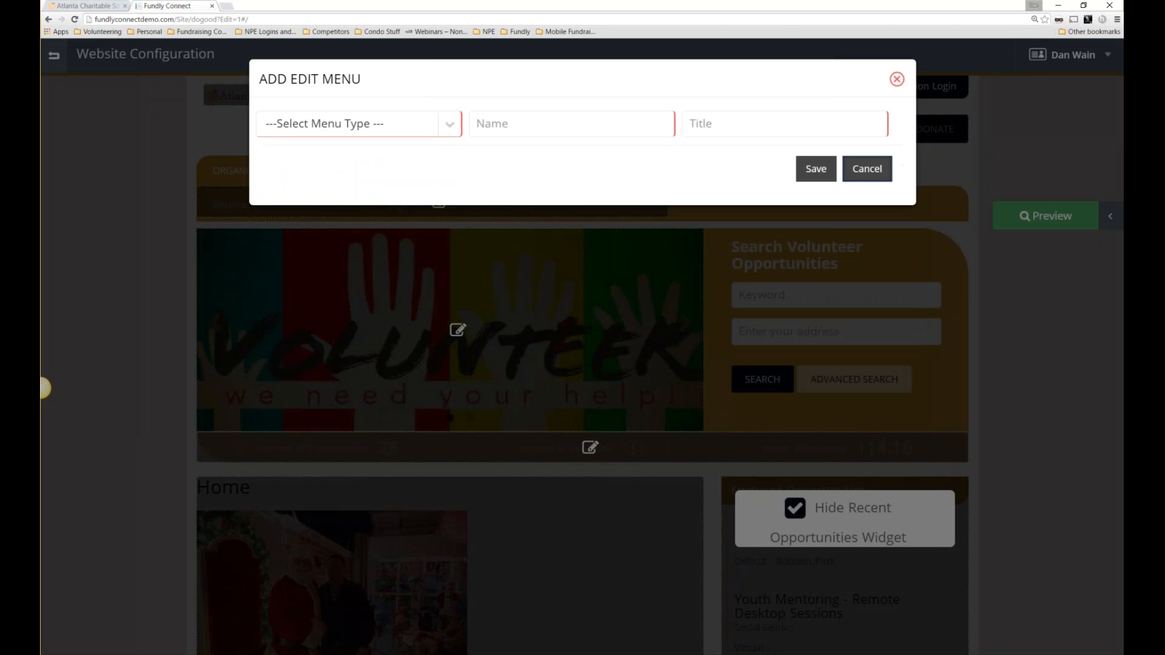
{"action": "left_click", "coordinate": [868, 168]}
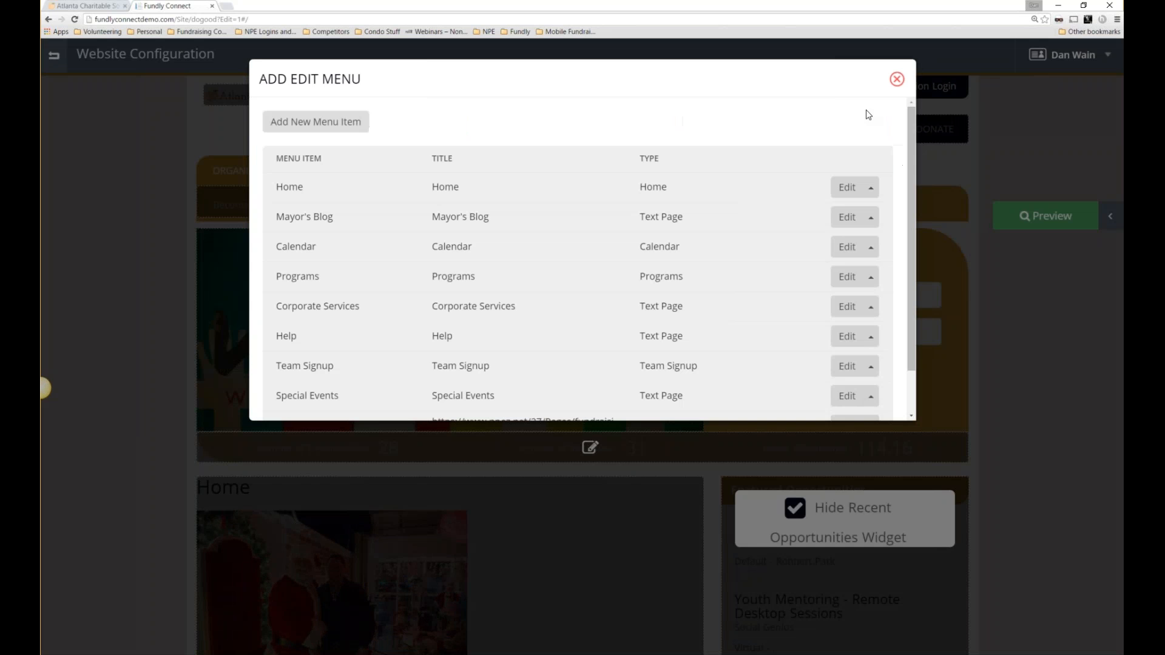
{"action": "left_click", "coordinate": [1102, 206]}
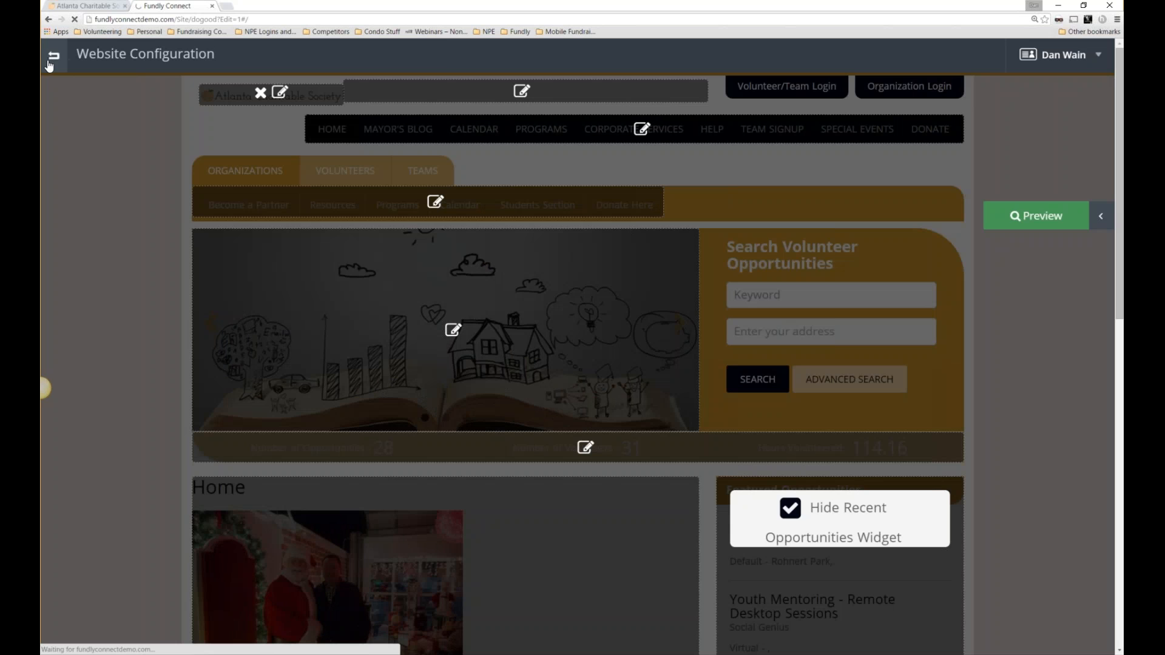
Return to the Fundly Connect home and open Configurations from the modules menu.
{"action": "left_click", "coordinate": [51, 58]}
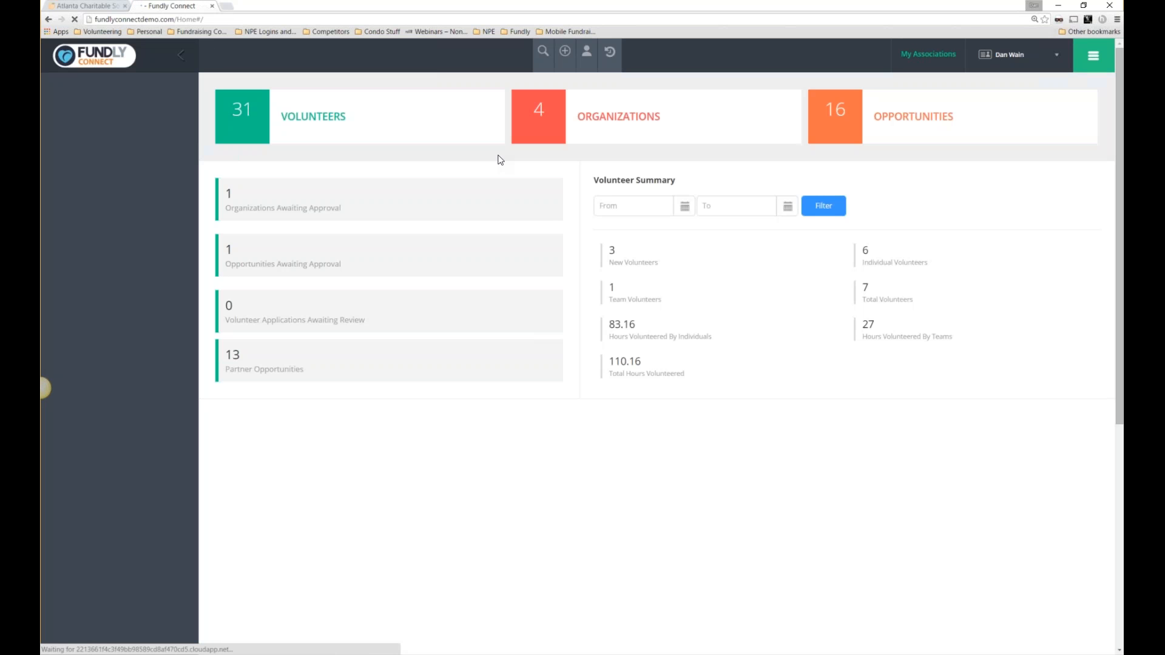
{"action": "left_click", "coordinate": [1093, 56]}
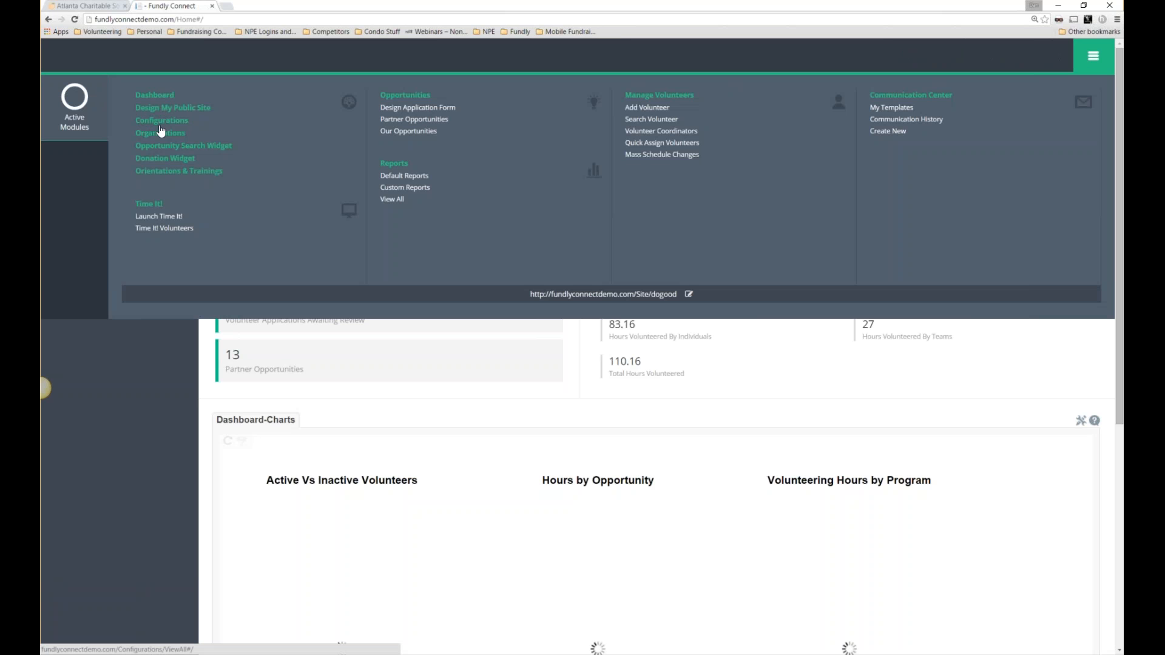
{"action": "left_click", "coordinate": [164, 126]}
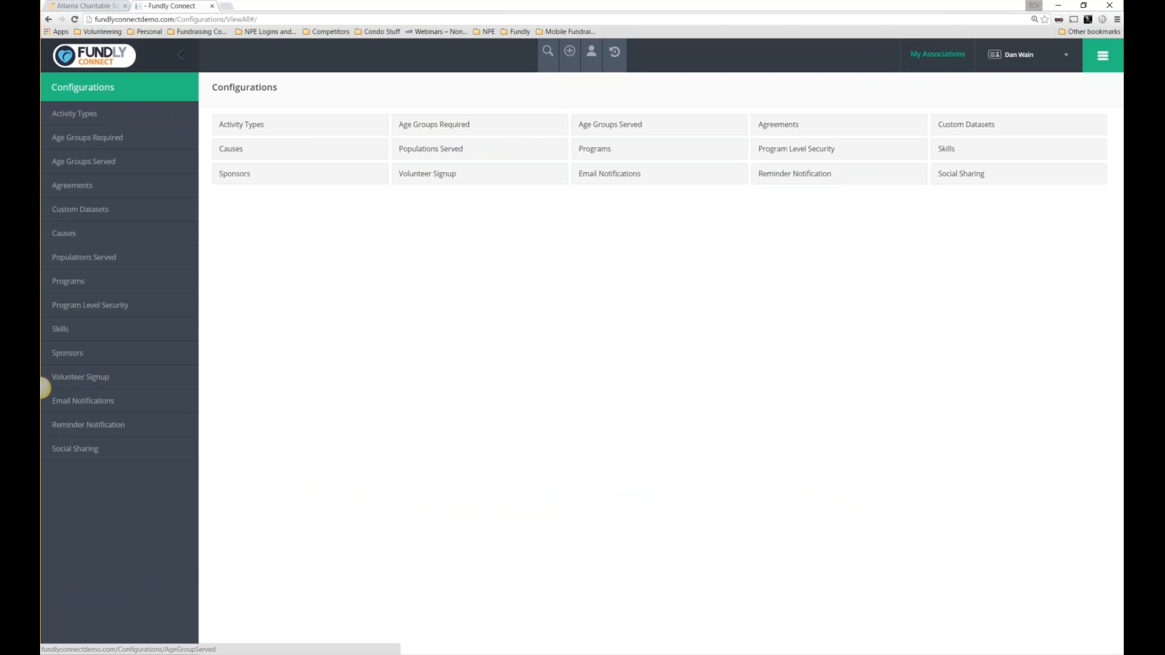
Add 'Early Childhood Development' as a new entry in the Causes list.
{"action": "left_click", "coordinate": [265, 147]}
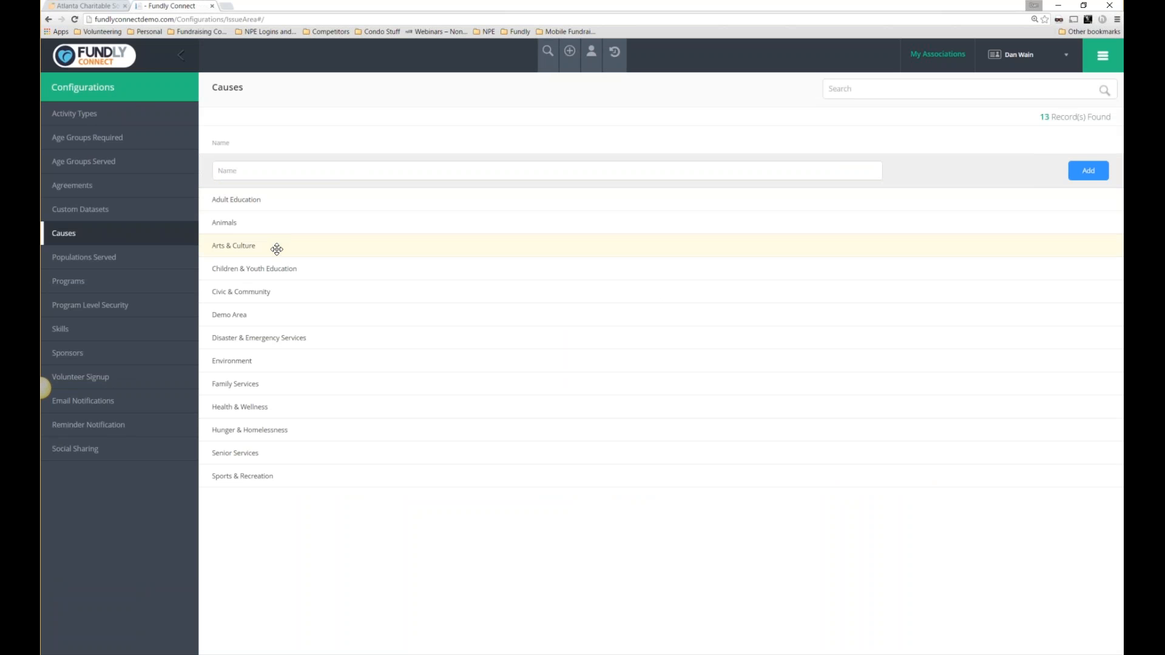
{"action": "left_click", "coordinate": [410, 171]}
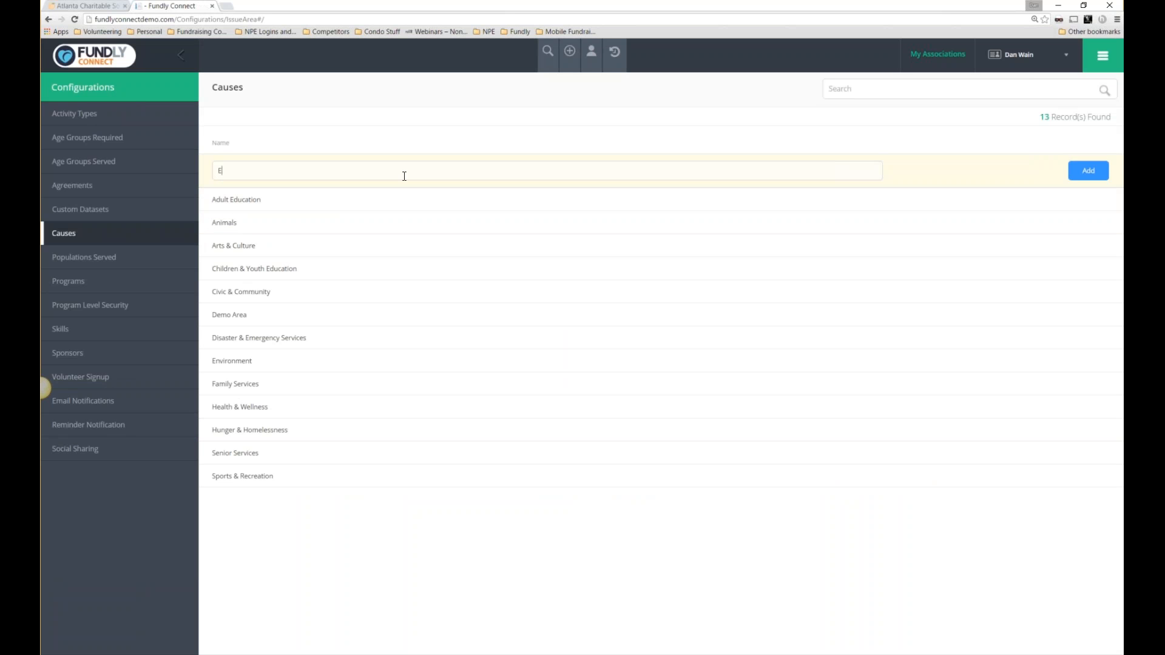
{"action": "type", "text": "Early Childhood Development"}
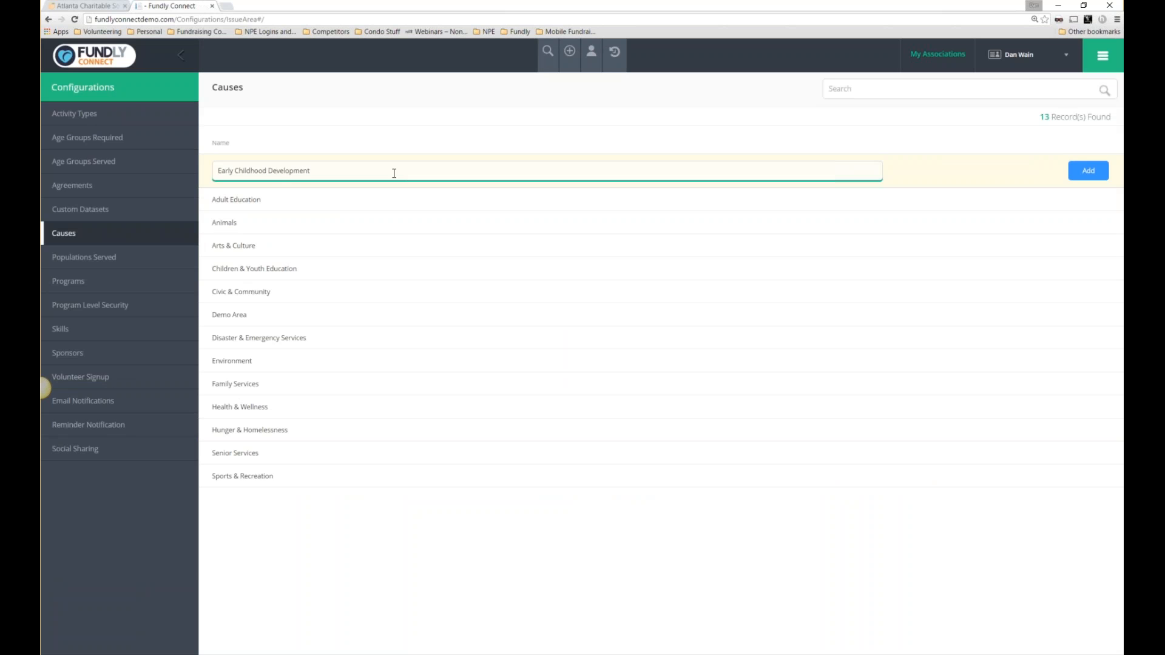
{"action": "left_click", "coordinate": [1089, 170]}
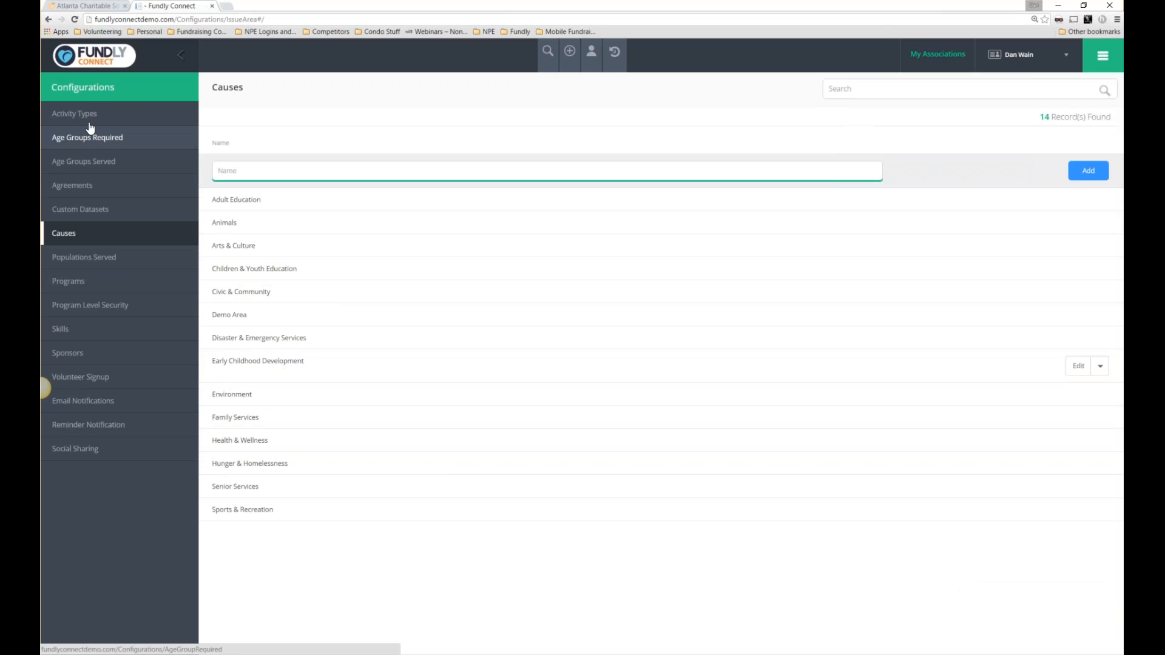
Navigate via Agreements to Custom Datasets and open a blank new dataset form.
{"action": "left_click", "coordinate": [91, 185]}
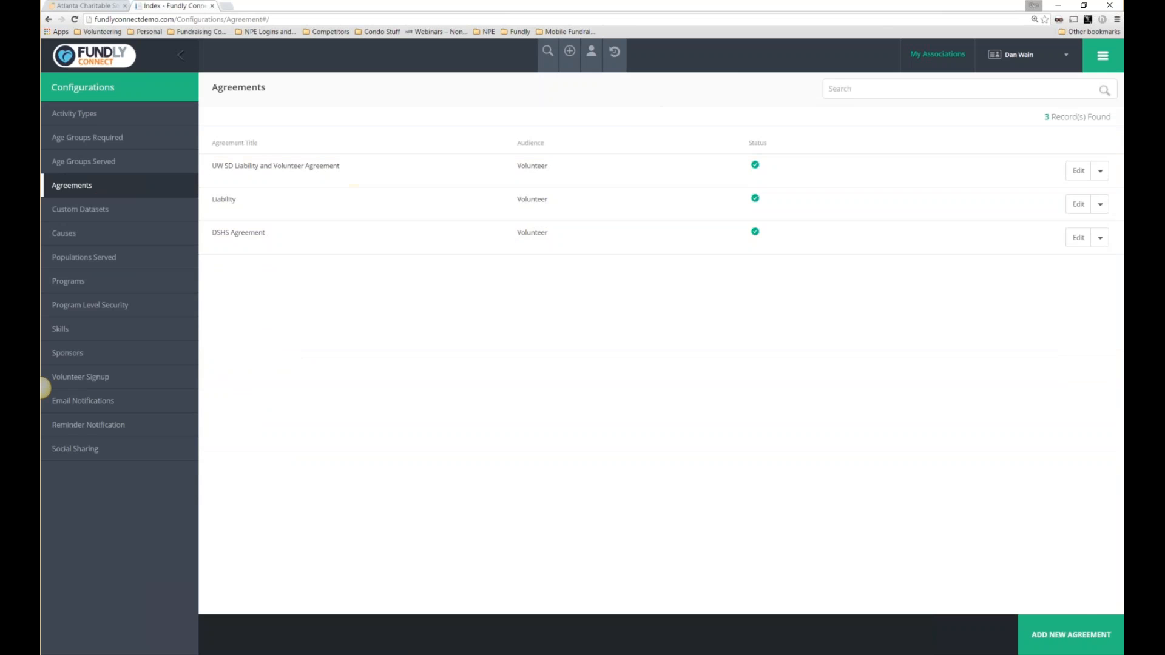
{"action": "left_click", "coordinate": [118, 212]}
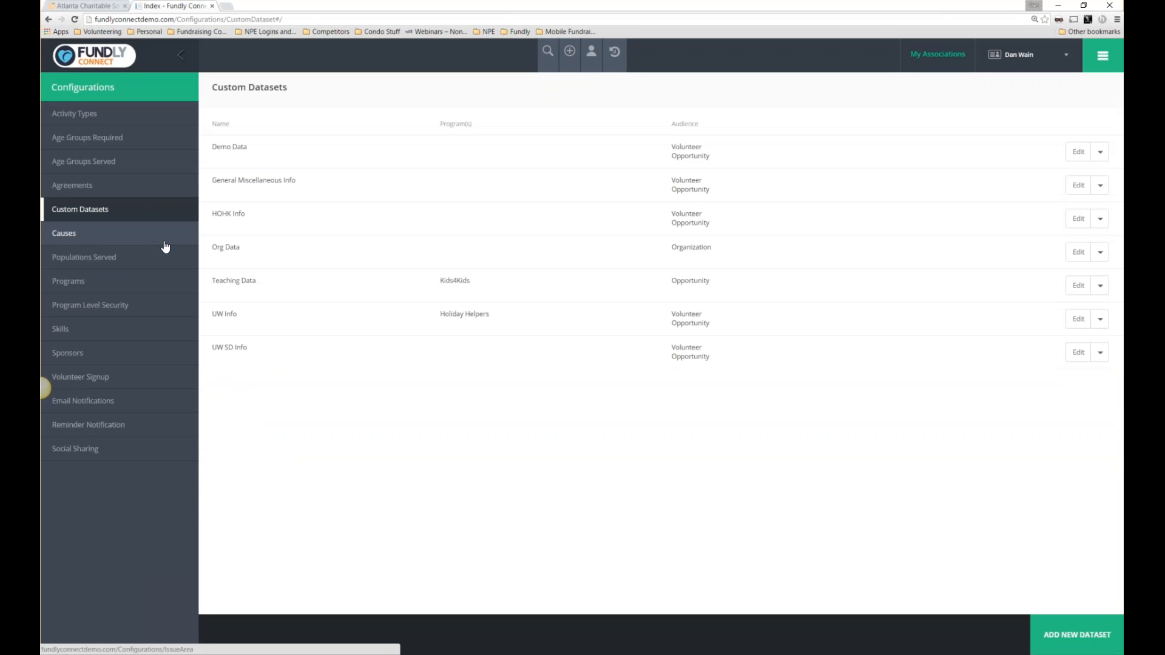
{"action": "left_click", "coordinate": [1071, 635]}
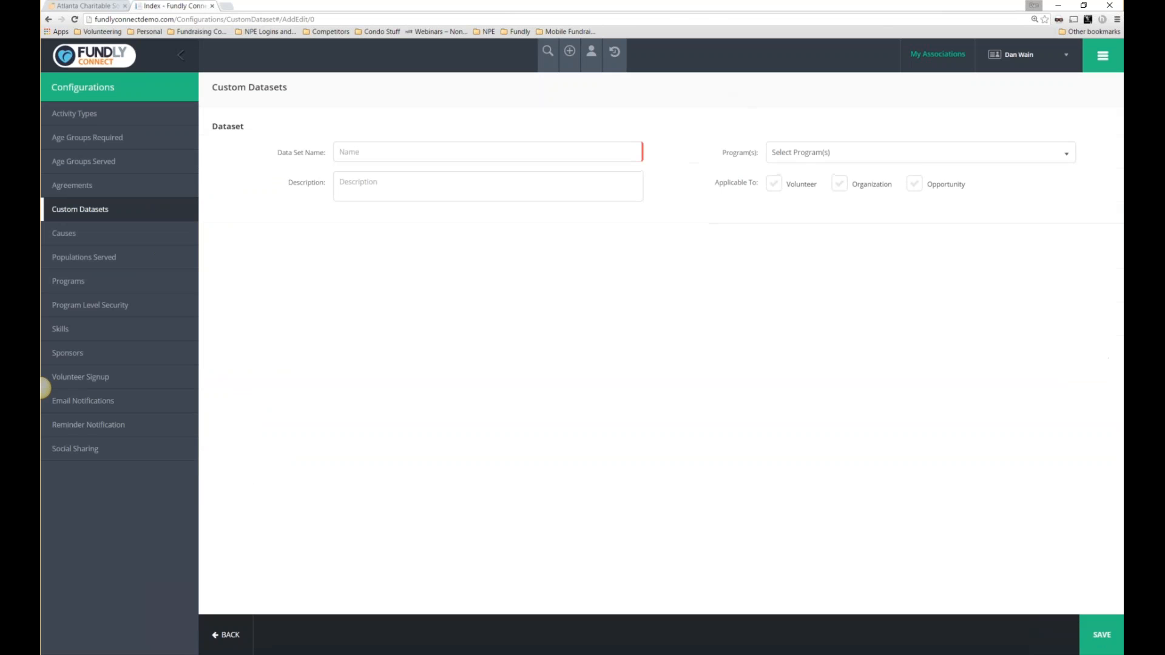
Name the new dataset 'Tell us about yourself'.
{"action": "left_click_drag", "start_coordinate": [719, 182], "coordinate": [789, 187]}
{"action": "left_click_drag", "start_coordinate": [892, 185], "coordinate": [852, 188]}
{"action": "left_click_drag", "start_coordinate": [965, 184], "coordinate": [926, 189]}
{"action": "left_click_drag", "start_coordinate": [893, 184], "coordinate": [785, 186]}
{"action": "left_click", "coordinate": [371, 154]}
{"action": "type", "text": "Demogt"}
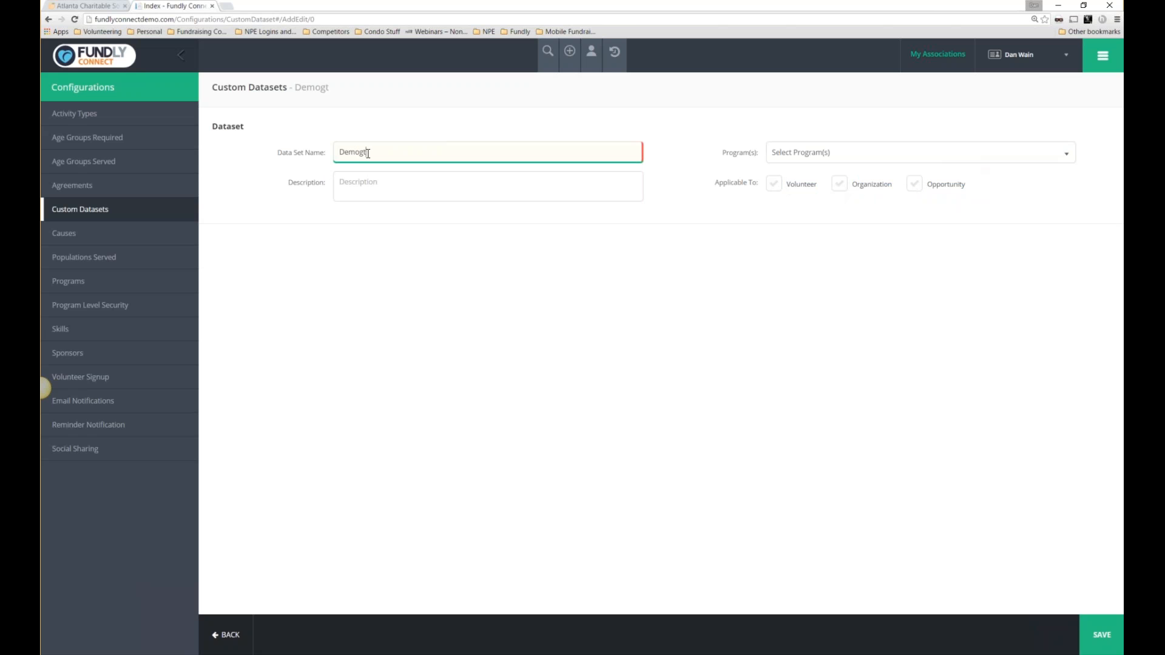
{"action": "key", "text": "BackSpace"}
{"action": "key", "text": "BackSpace"}
{"action": "key", "text": "BackSpace"}
{"action": "key", "text": "BackSpace"}
{"action": "key", "text": "BackSpace"}
{"action": "key", "text": "BackSpace"}
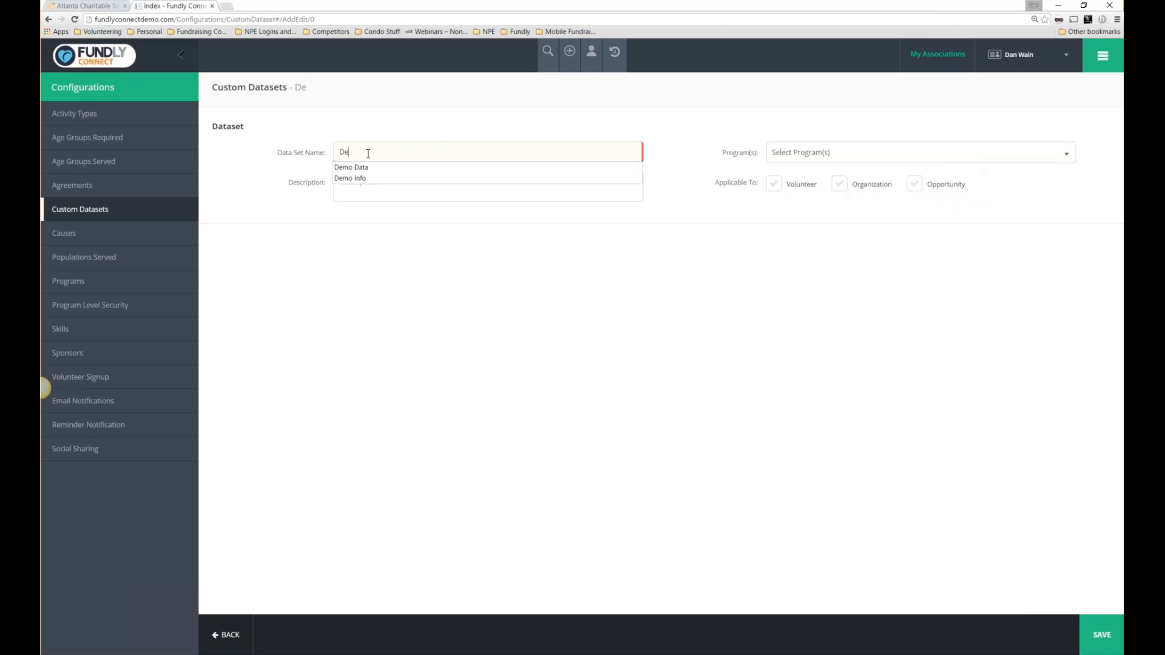
{"action": "type", "text": "Tell us about your"}
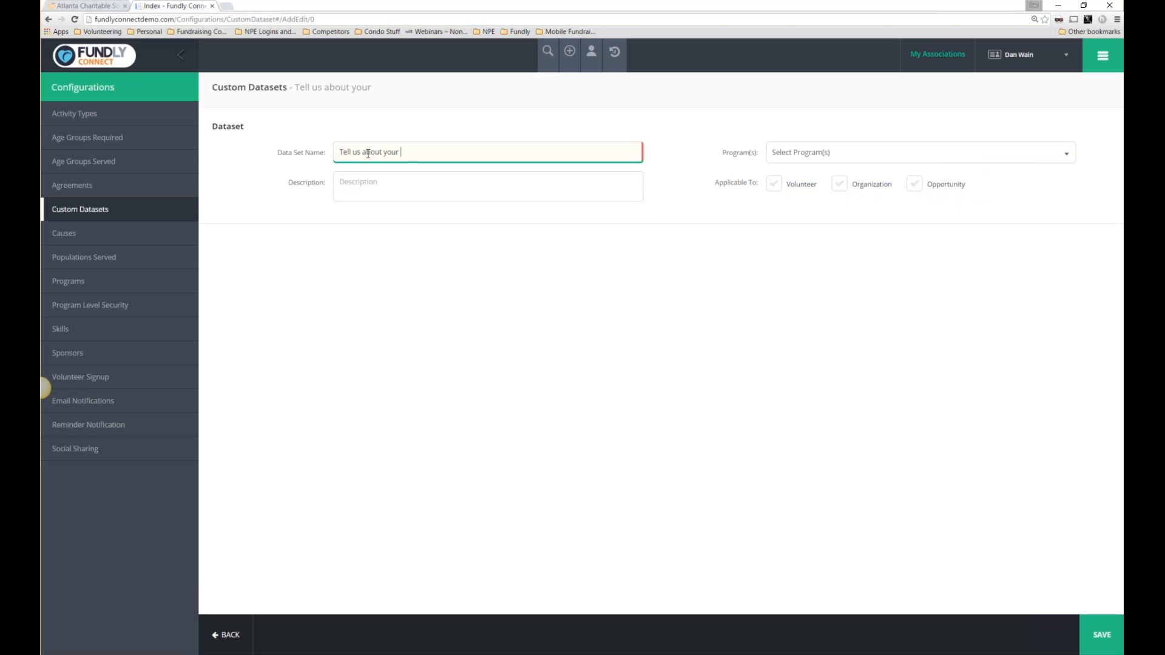
{"action": "type", "text": "self"}
Make the dataset apply to Volunteer, describe it as 'General info', and save it.
{"action": "left_click", "coordinate": [773, 185]}
{"action": "left_click", "coordinate": [399, 183]}
{"action": "type", "text": "General long"}
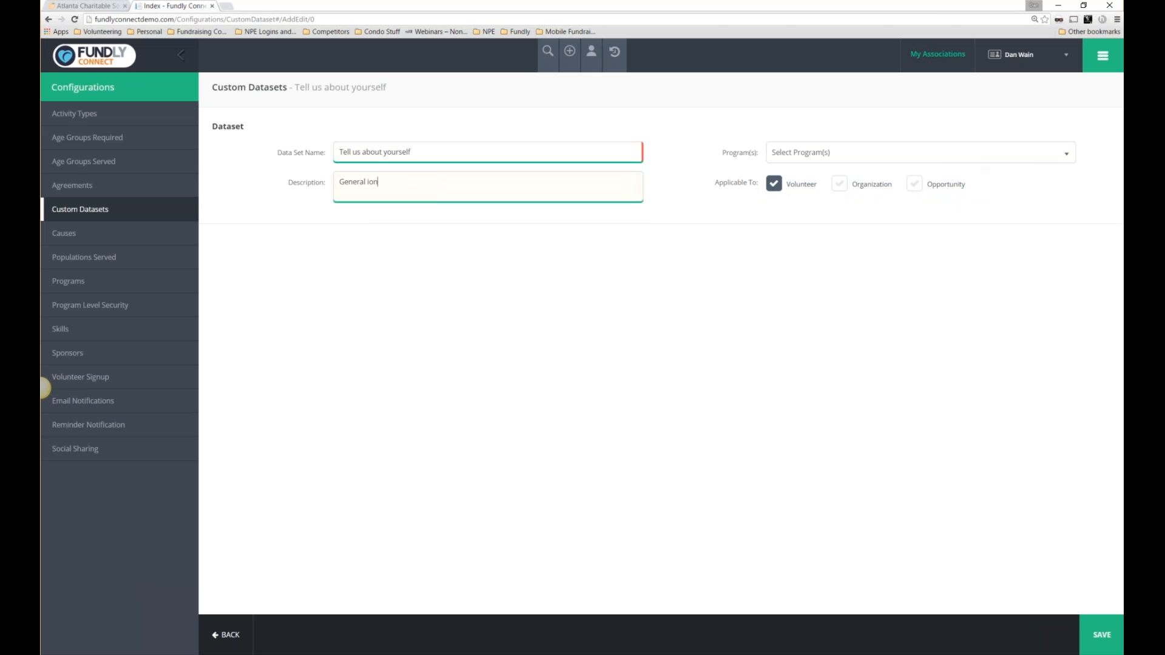
{"action": "key", "text": "BackSpace"}
{"action": "key", "text": "BackSpace"}
{"action": "key", "text": "BackSpace"}
{"action": "type", "text": "info"}
{"action": "left_click", "coordinate": [1109, 645]}
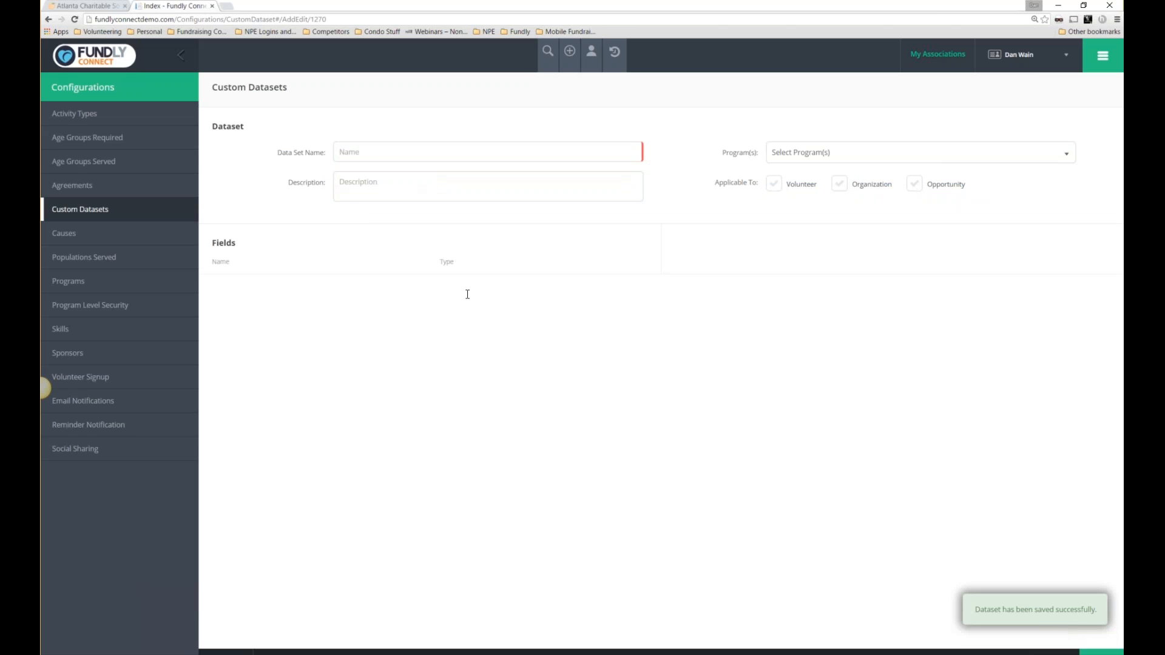
Create a field named 'Age' with field type Number.
{"action": "left_click", "coordinate": [816, 265]}
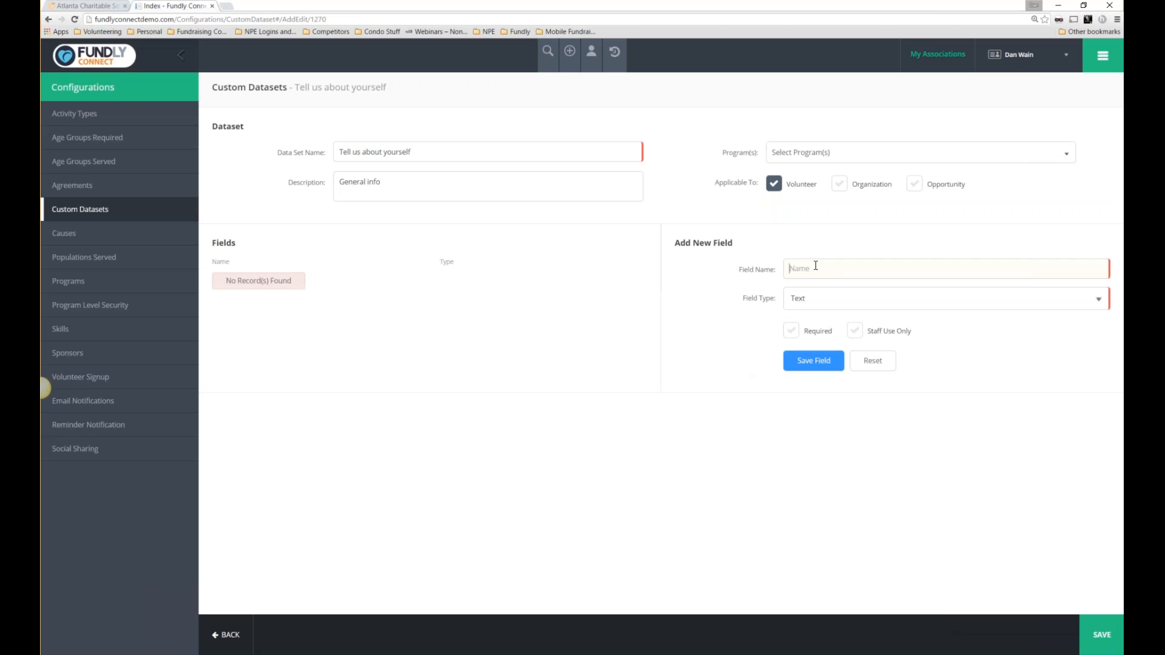
{"action": "type", "text": "Age"}
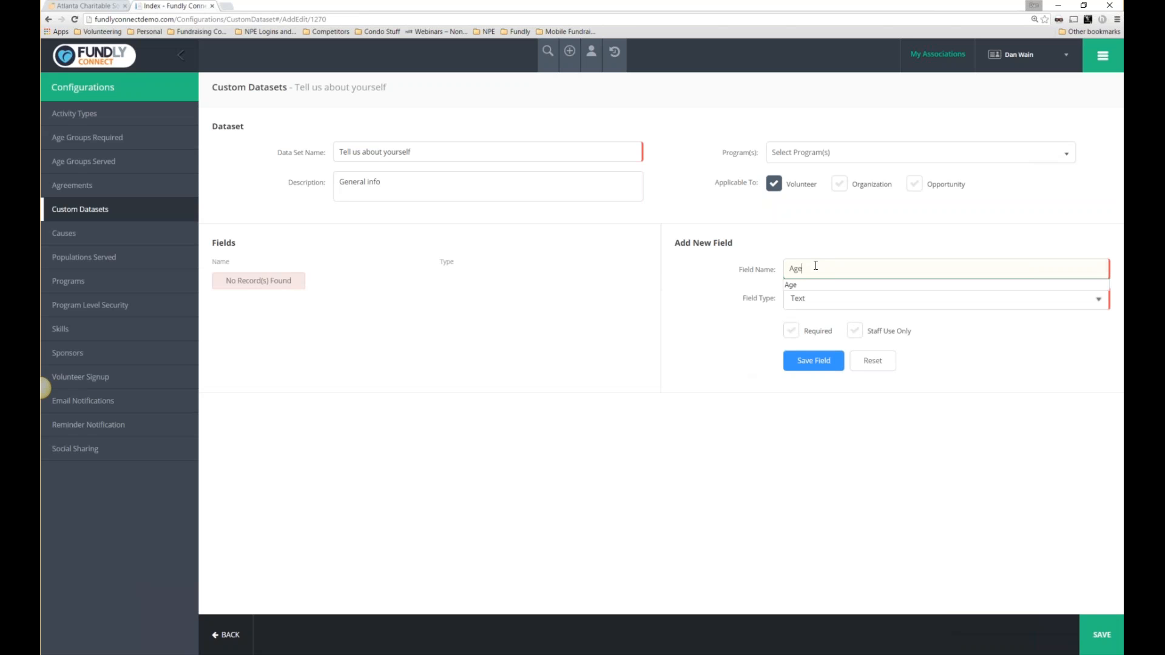
{"action": "left_click", "coordinate": [858, 302]}
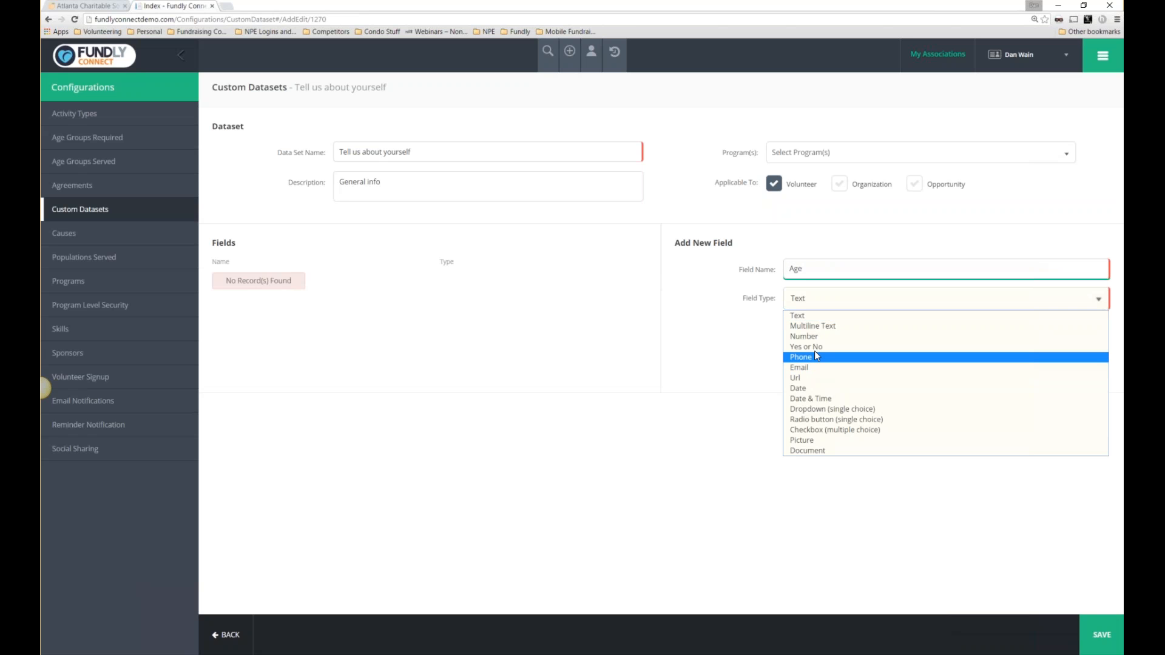
{"action": "left_click", "coordinate": [812, 337]}
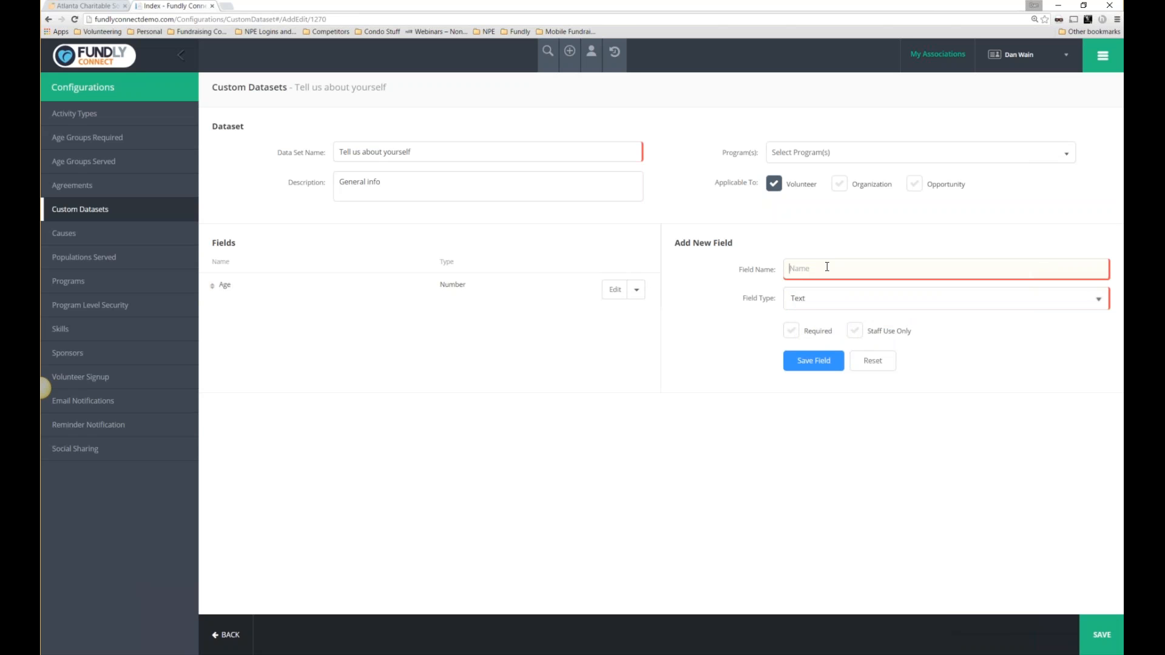
Add a field named 'Number of times volunteered' of type Dropdown (single choice).
{"action": "type", "text": "County"}
{"action": "left_click_drag", "start_coordinate": [814, 269], "coordinate": [742, 281]}
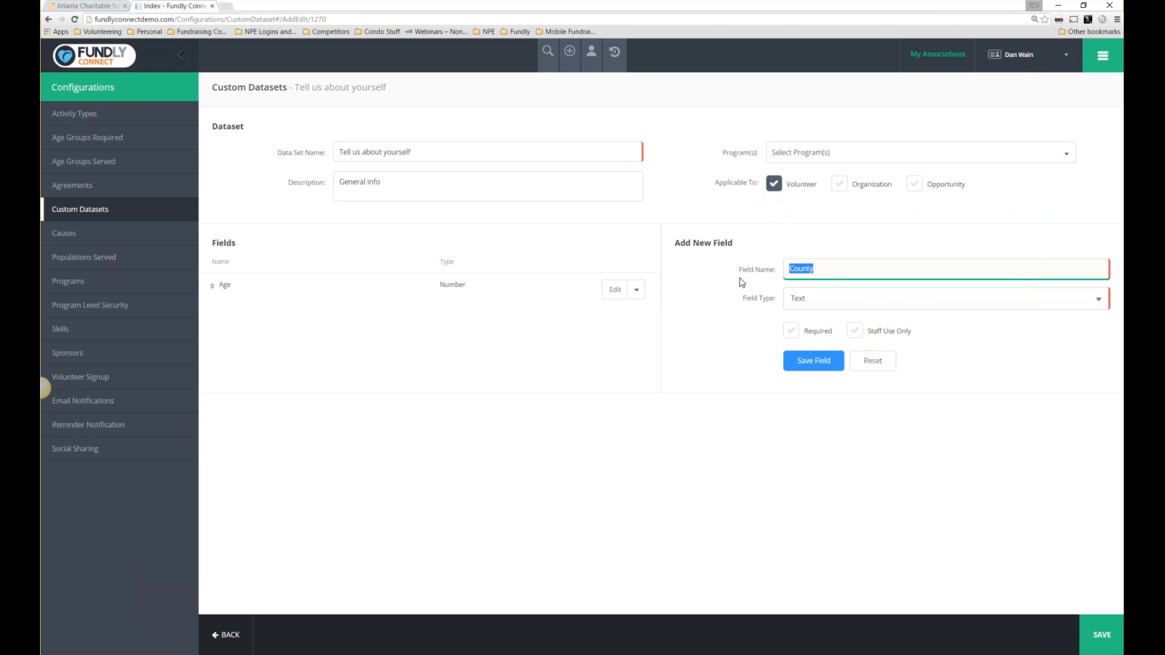
{"action": "type", "text": "Niu"}
{"action": "key", "text": "BackSpace"}
{"action": "key", "text": "BackSpace"}
{"action": "key", "text": "BackSpace"}
{"action": "type", "text": "umber of times volunteered"}
{"action": "left_click", "coordinate": [882, 310]}
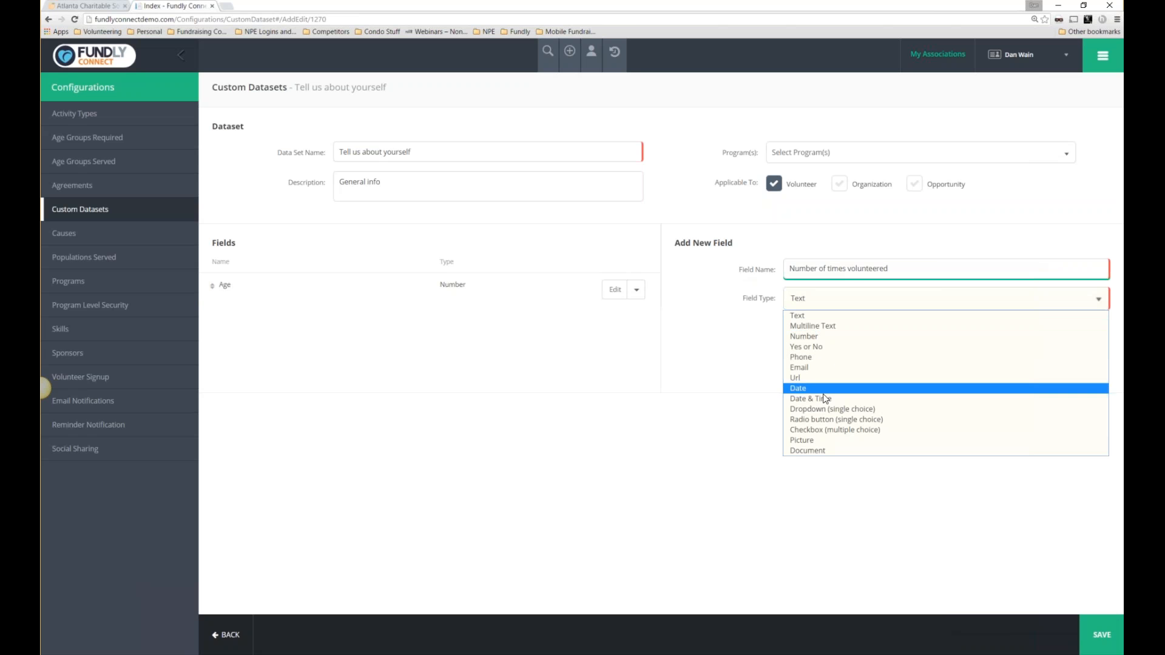
{"action": "left_click", "coordinate": [820, 409]}
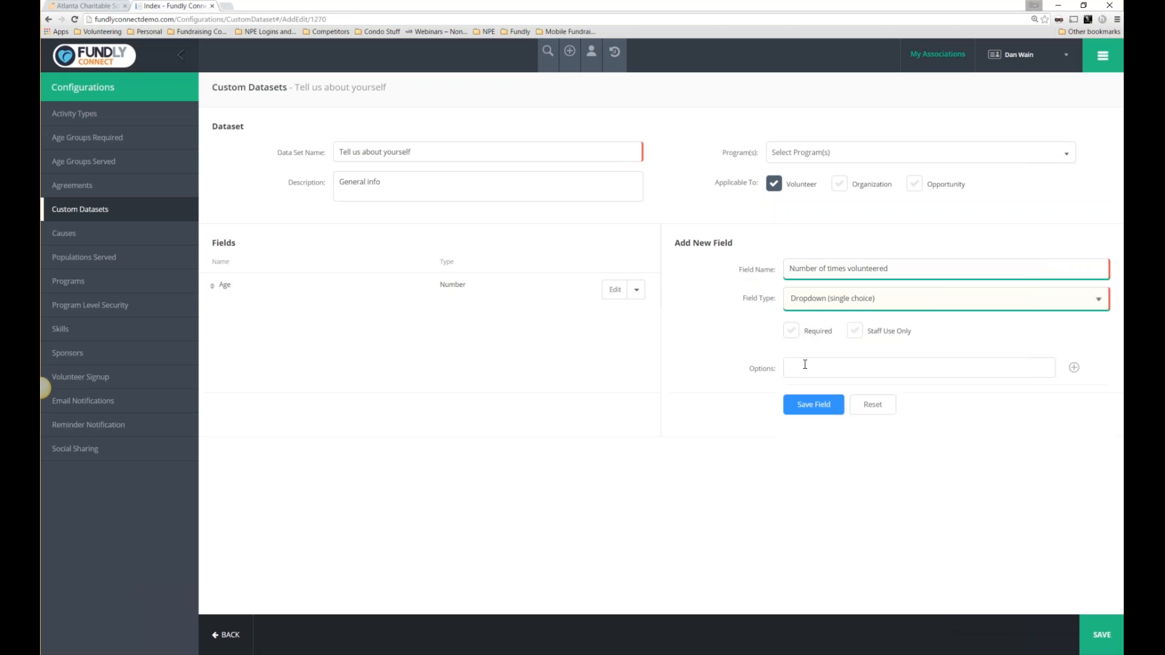
Give the dropdown options 1-3 and 4-6, save the field and dataset, then open Programs.
{"action": "type", "text": "1-3"}
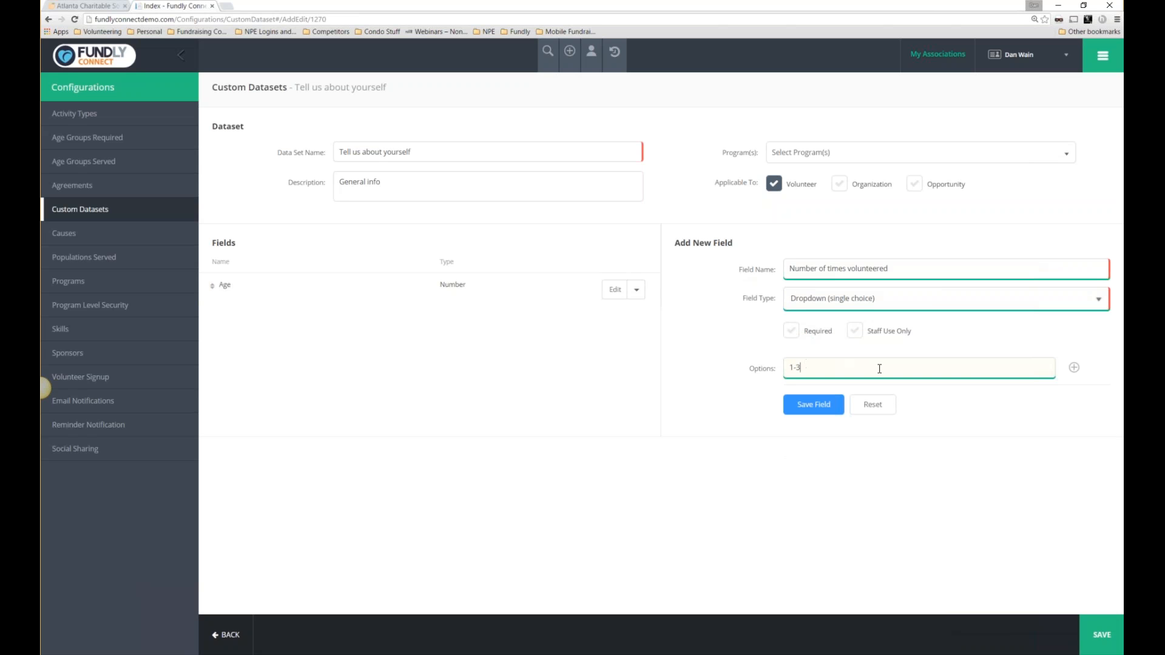
{"action": "left_click", "coordinate": [1074, 368]}
{"action": "type", "text": "4"}
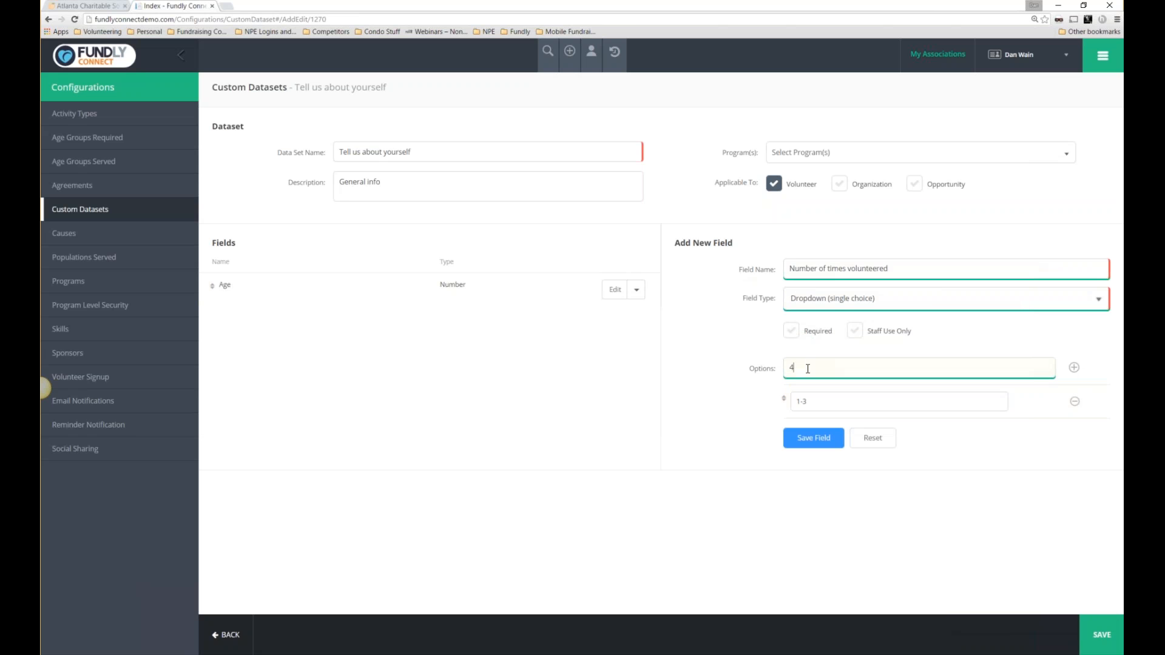
{"action": "type", "text": "-6"}
{"action": "left_click", "coordinate": [1074, 368]}
{"action": "left_click", "coordinate": [824, 472]}
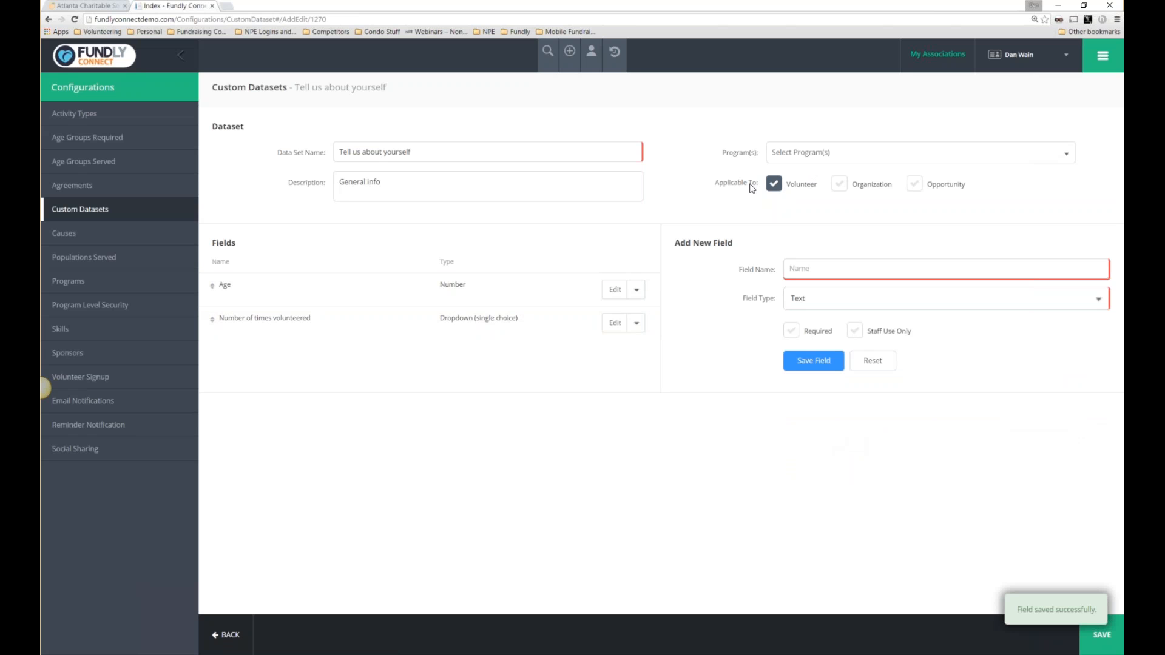
{"action": "left_click", "coordinate": [1101, 644]}
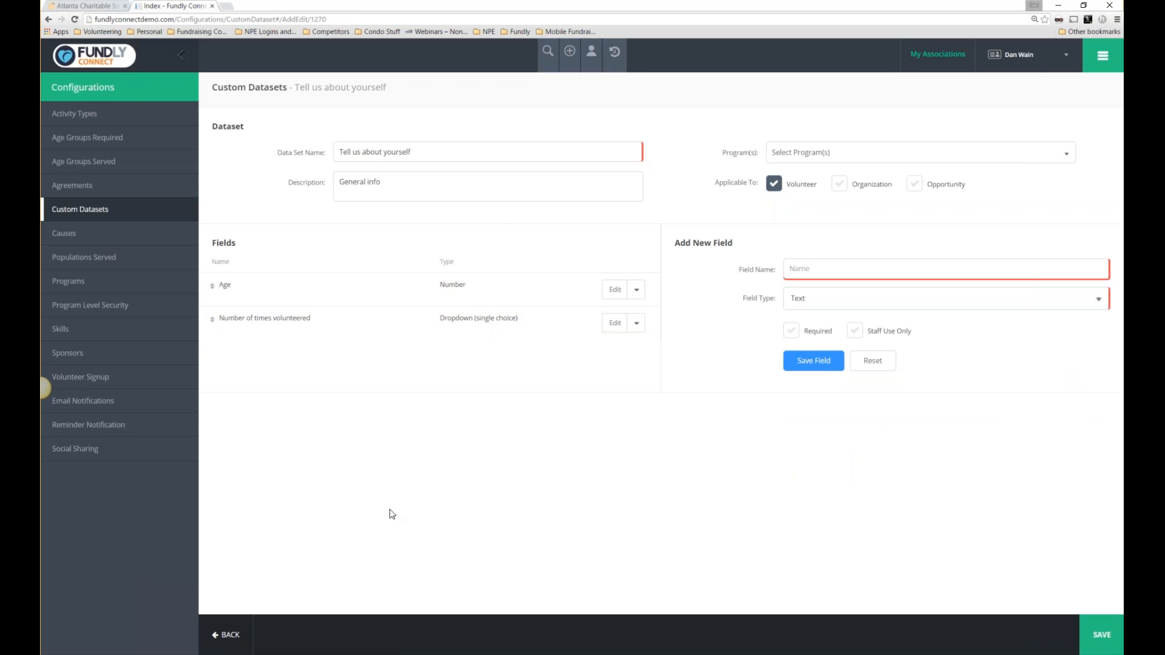
{"action": "left_click", "coordinate": [68, 281]}
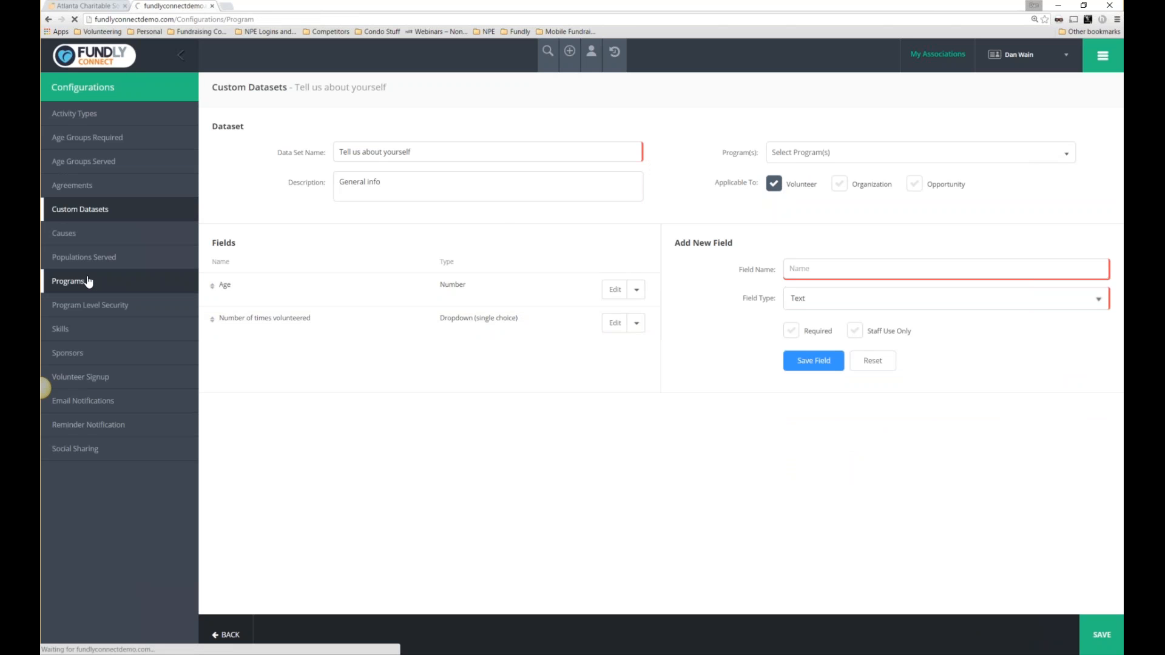
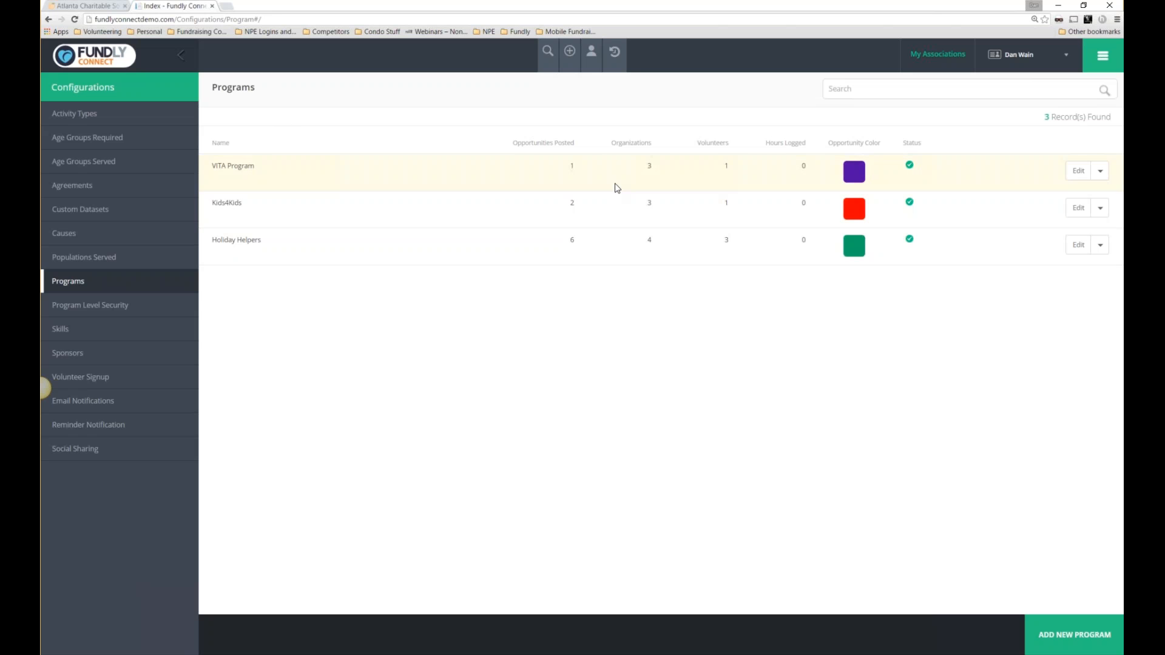
Point out the Organizations, Opportunities Posted and Volunteers columns of the programs list.
{"action": "left_click_drag", "start_coordinate": [615, 143], "coordinate": [652, 144]}
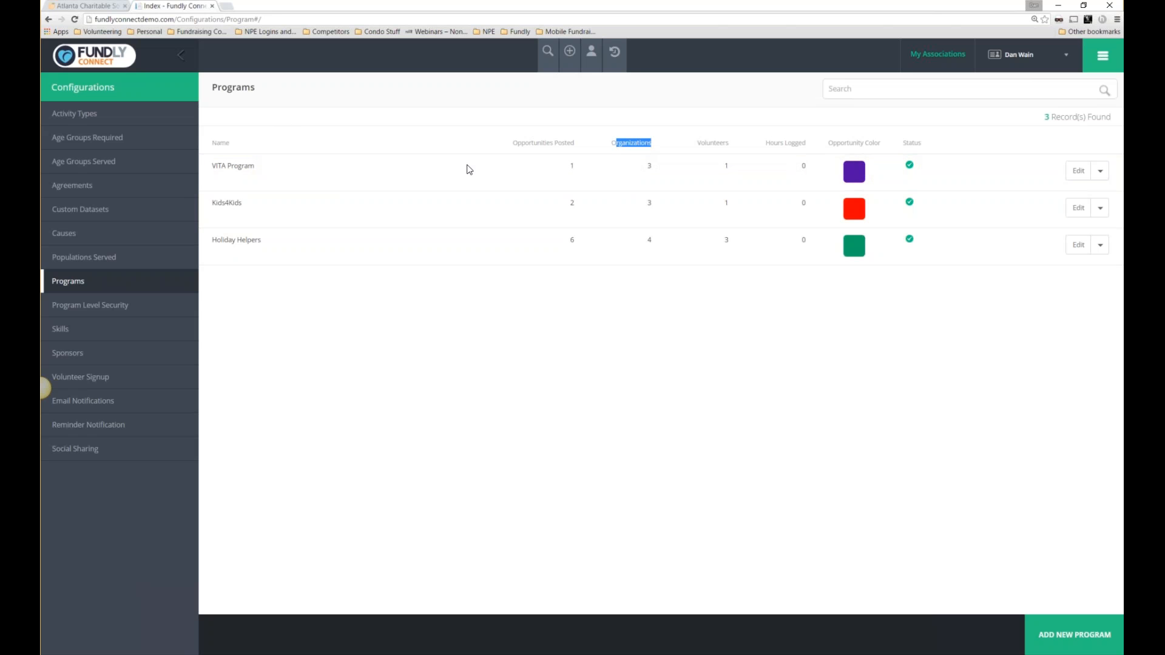
{"action": "left_click", "coordinate": [520, 149]}
{"action": "left_click_drag", "start_coordinate": [521, 149], "coordinate": [577, 154]}
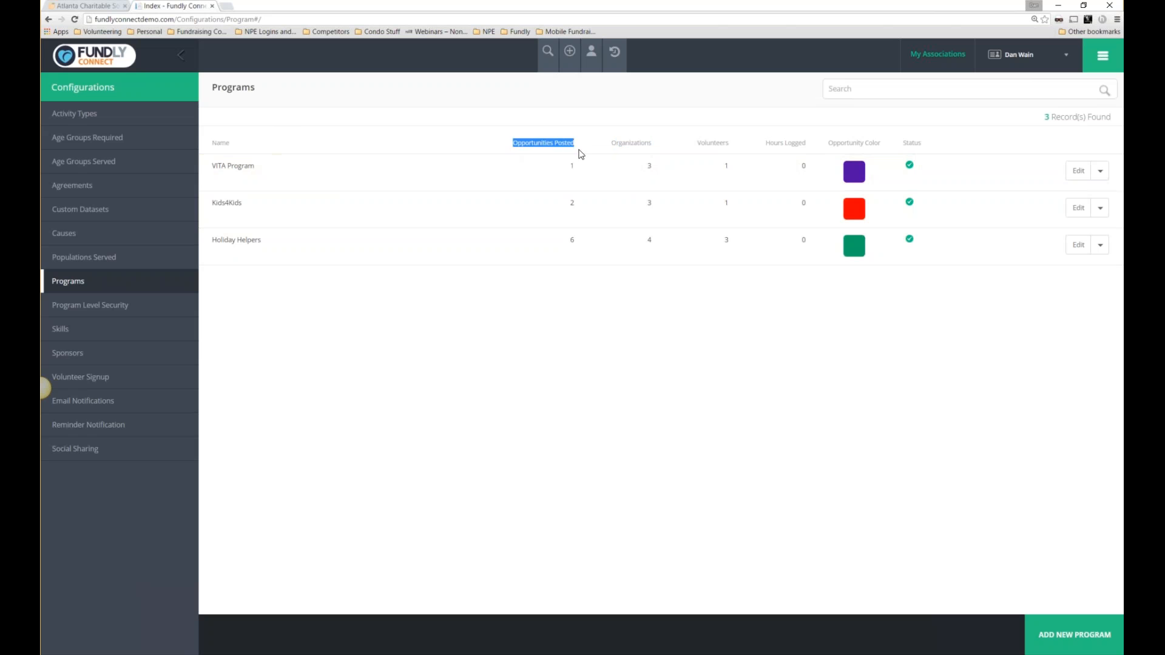
{"action": "left_click_drag", "start_coordinate": [696, 148], "coordinate": [819, 144]}
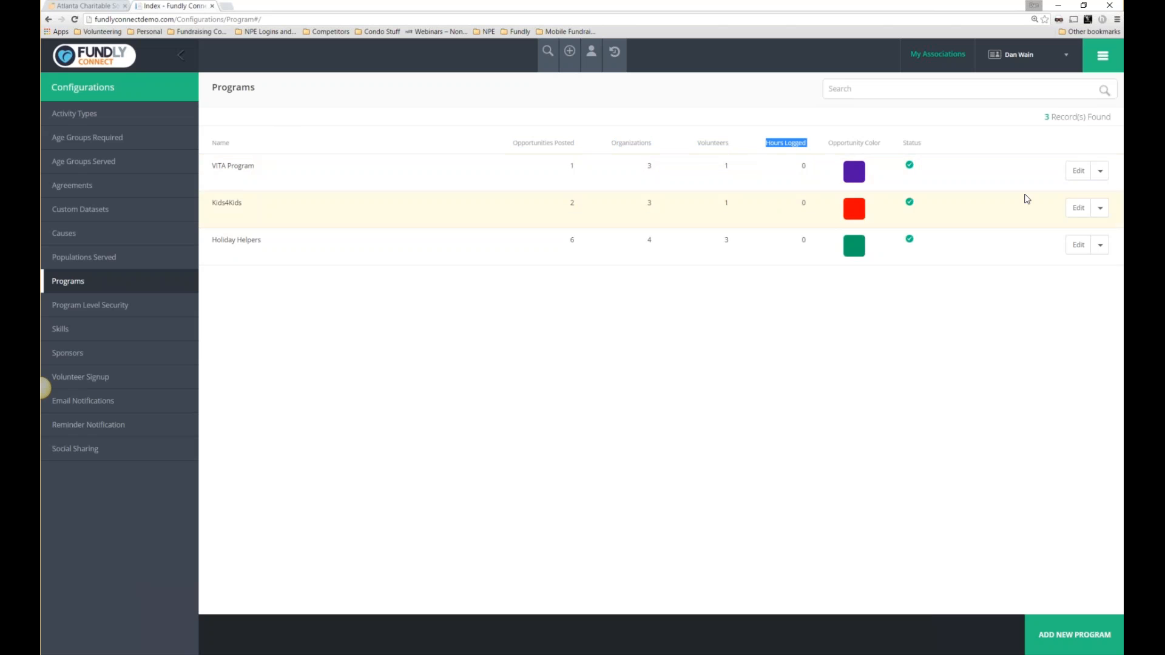
Review Holiday Helpers' approval, application review and public visibility settings, then save the program.
{"action": "left_click", "coordinate": [1079, 247]}
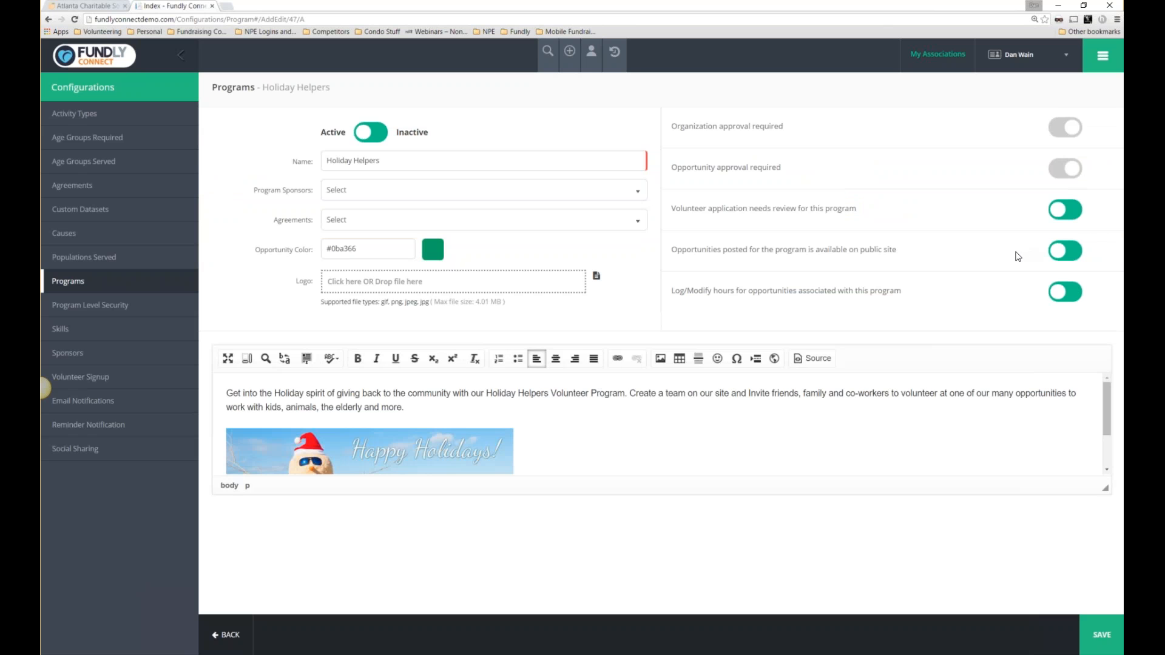
{"action": "left_click_drag", "start_coordinate": [799, 128], "coordinate": [693, 130]}
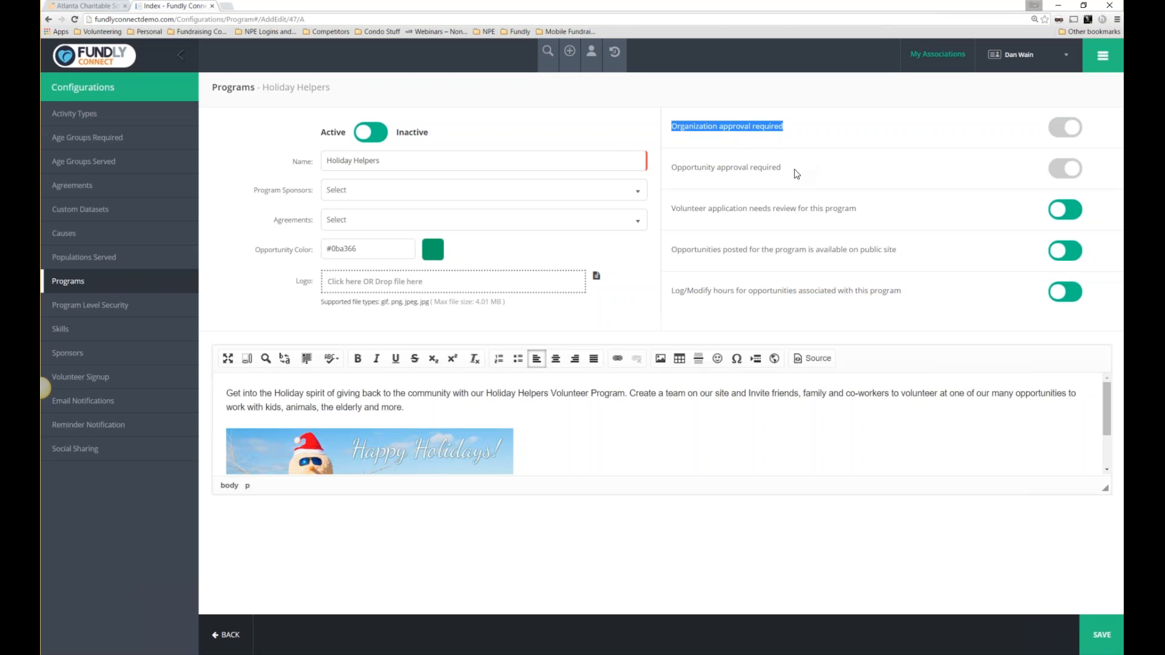
{"action": "left_click_drag", "start_coordinate": [792, 173], "coordinate": [668, 170]}
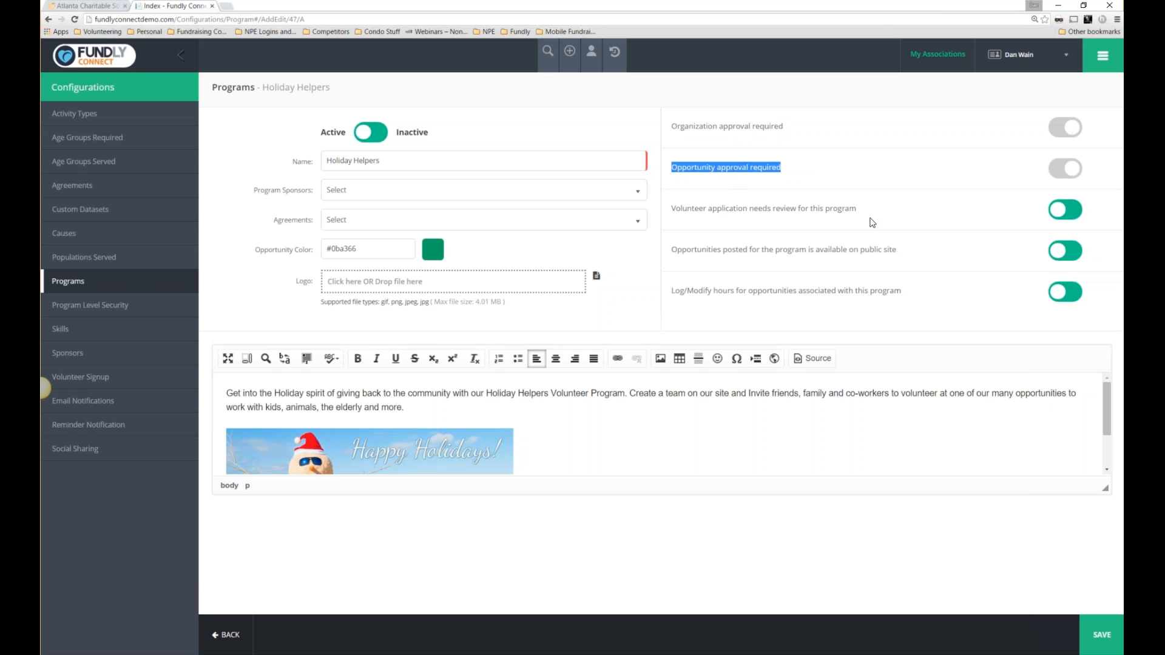
{"action": "left_click", "coordinate": [671, 220]}
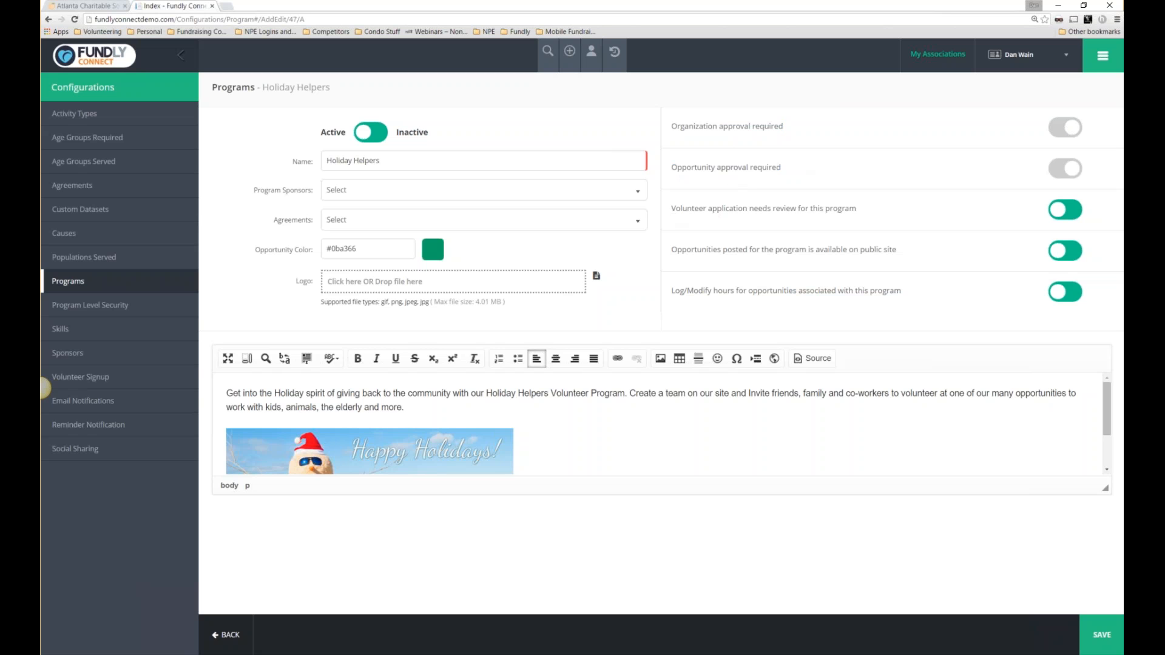
{"action": "triple_click", "coordinate": [843, 220]}
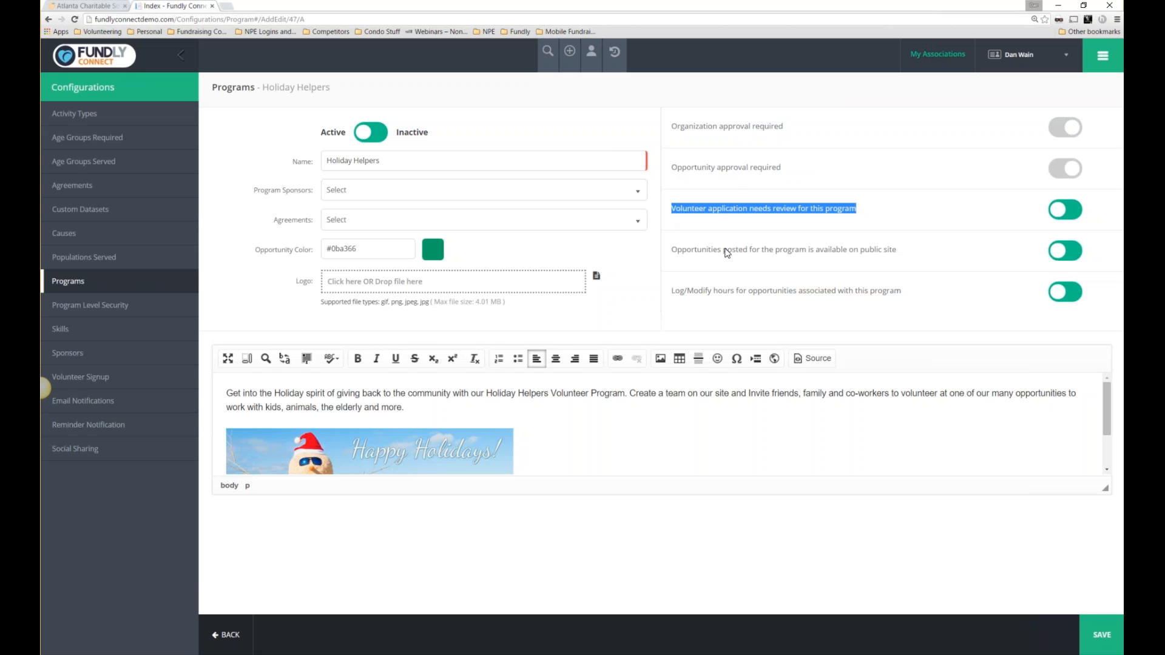
{"action": "left_click_drag", "start_coordinate": [686, 251], "coordinate": [895, 250]}
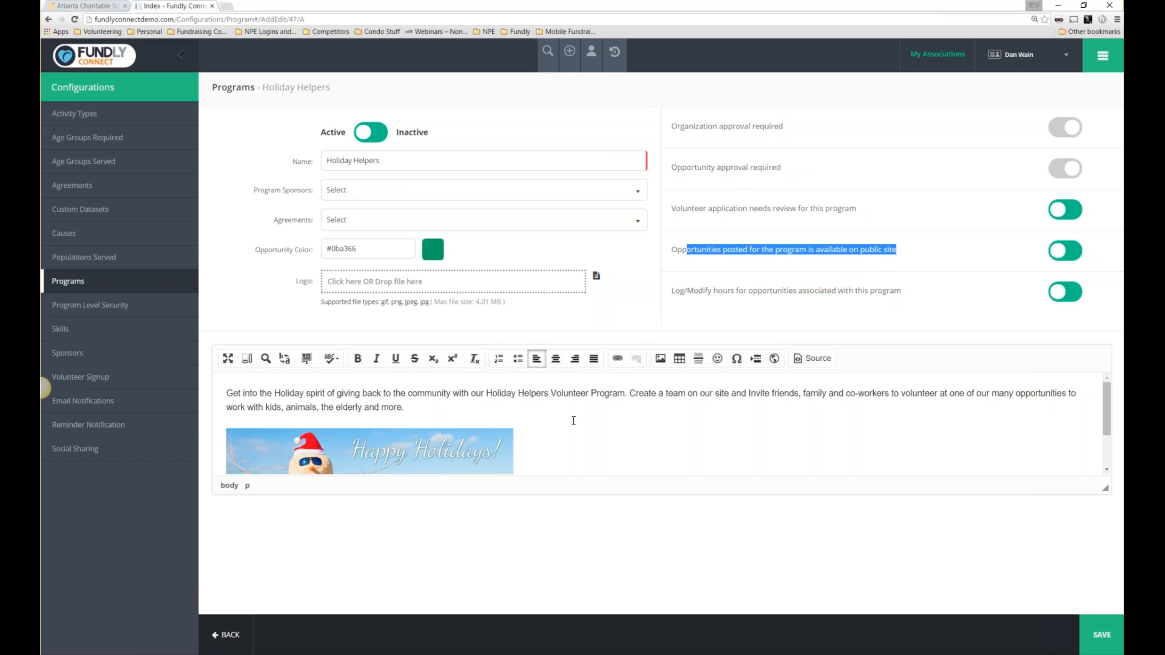
{"action": "scroll", "coordinate": [536, 406], "scroll_direction": "down", "scroll_amount": 1}
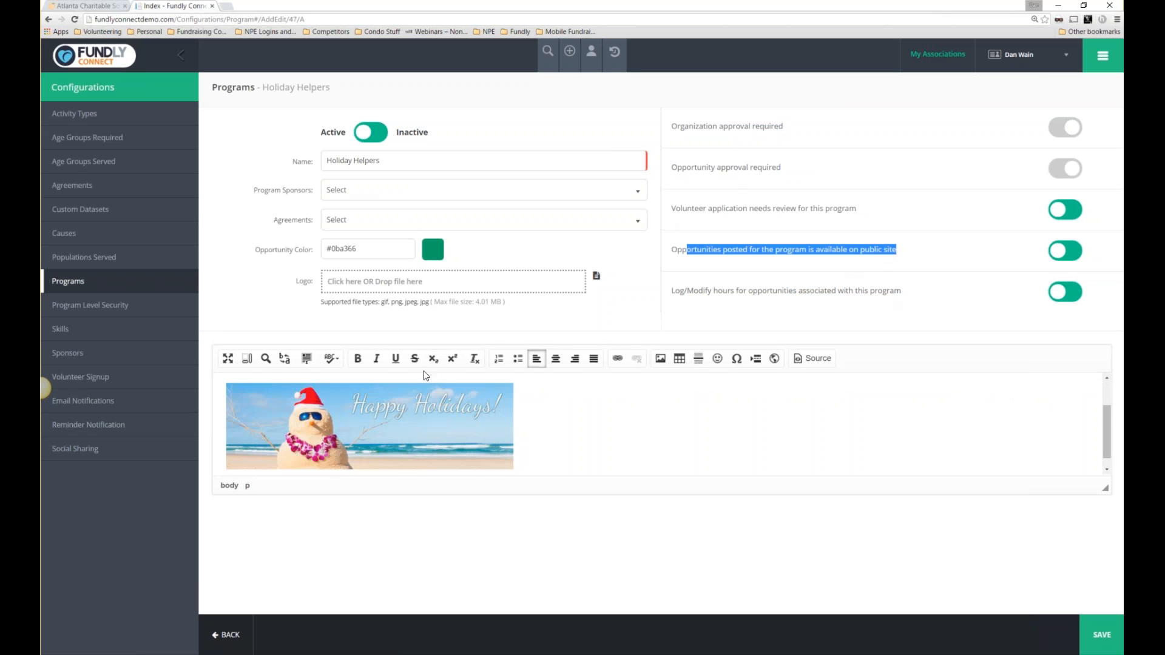
{"action": "scroll", "coordinate": [483, 399], "scroll_direction": "down", "scroll_amount": 1}
{"action": "scroll", "coordinate": [560, 406], "scroll_direction": "up", "scroll_amount": 4}
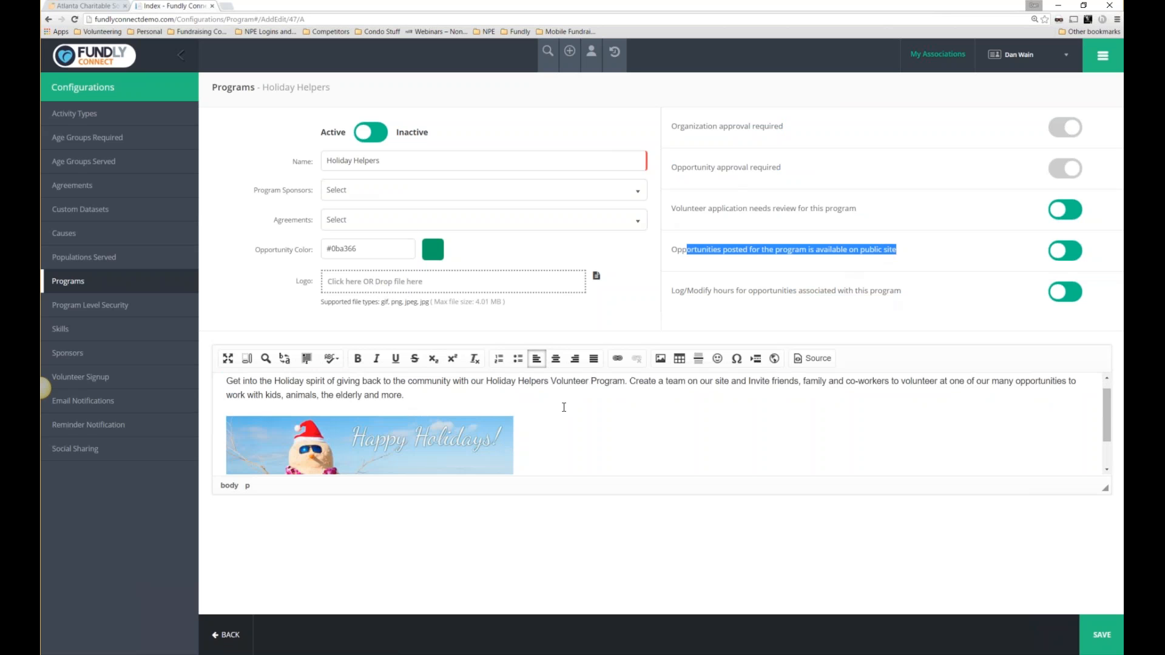
{"action": "triple_click", "coordinate": [213, 380]}
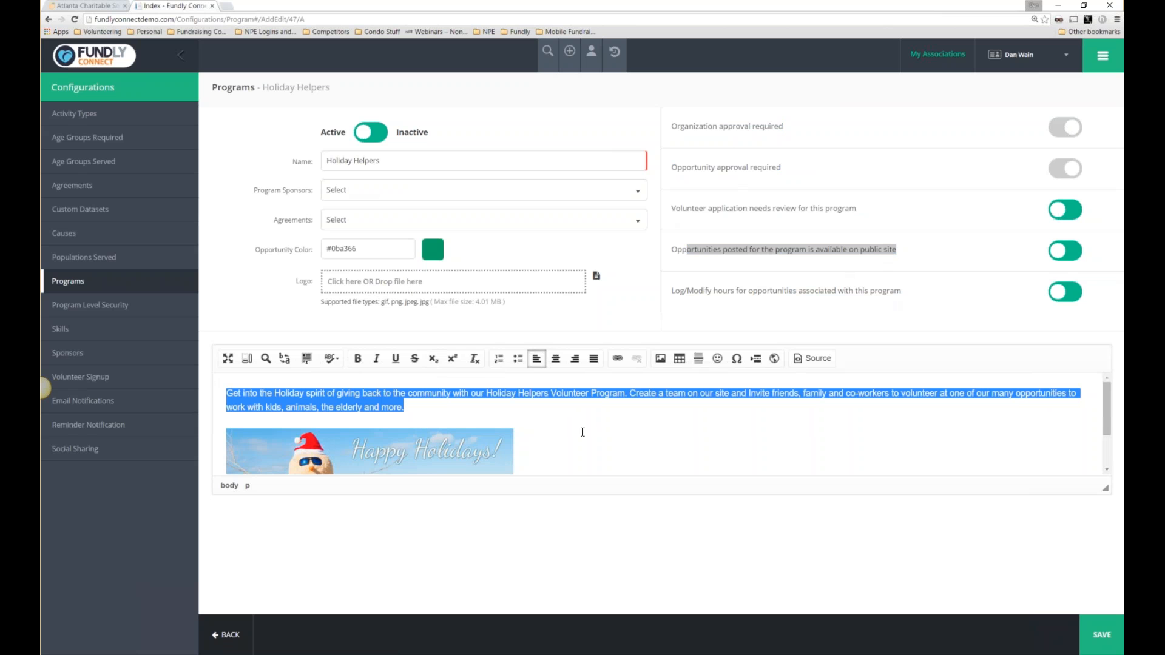
{"action": "left_click", "coordinate": [1095, 642]}
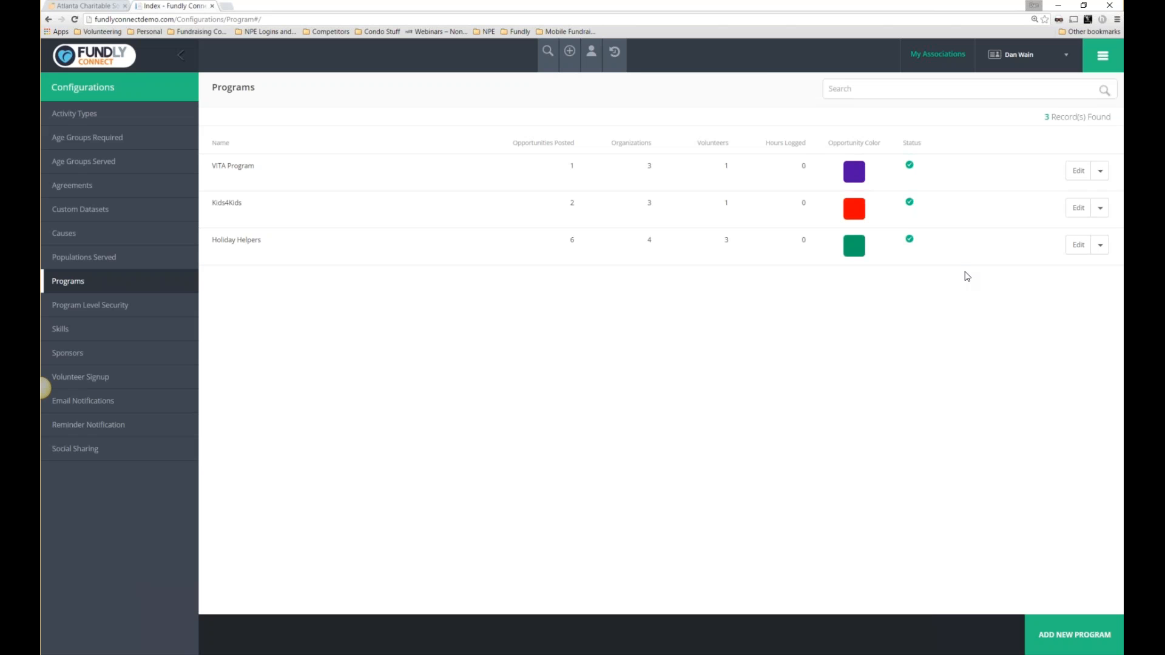
Open Program Level Security and review the users assigned to Holiday Helpers, Kids4Kids and VITA Program.
{"action": "left_click", "coordinate": [96, 304]}
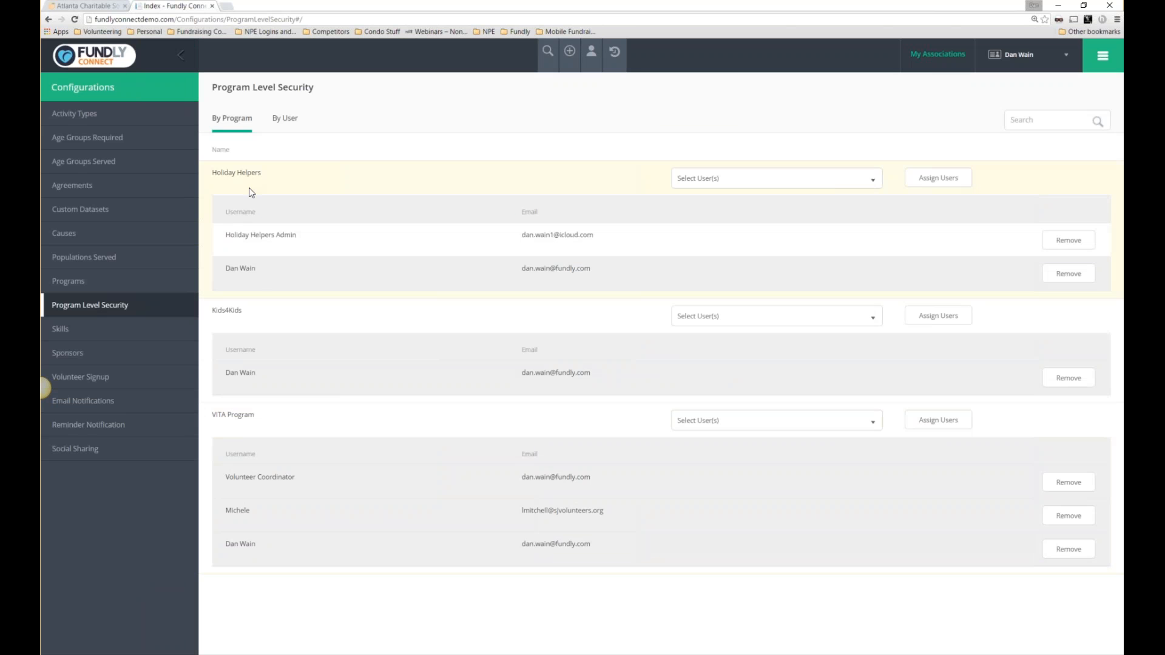
{"action": "left_click_drag", "start_coordinate": [218, 172], "coordinate": [272, 176]}
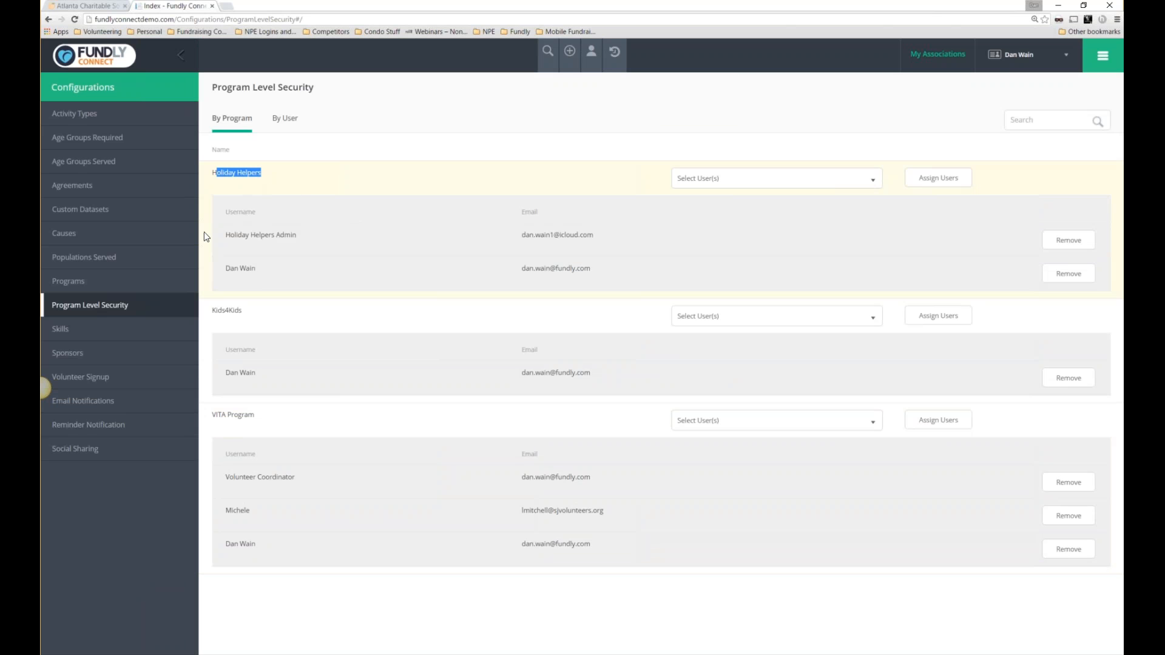
{"action": "left_click_drag", "start_coordinate": [226, 235], "coordinate": [289, 239]}
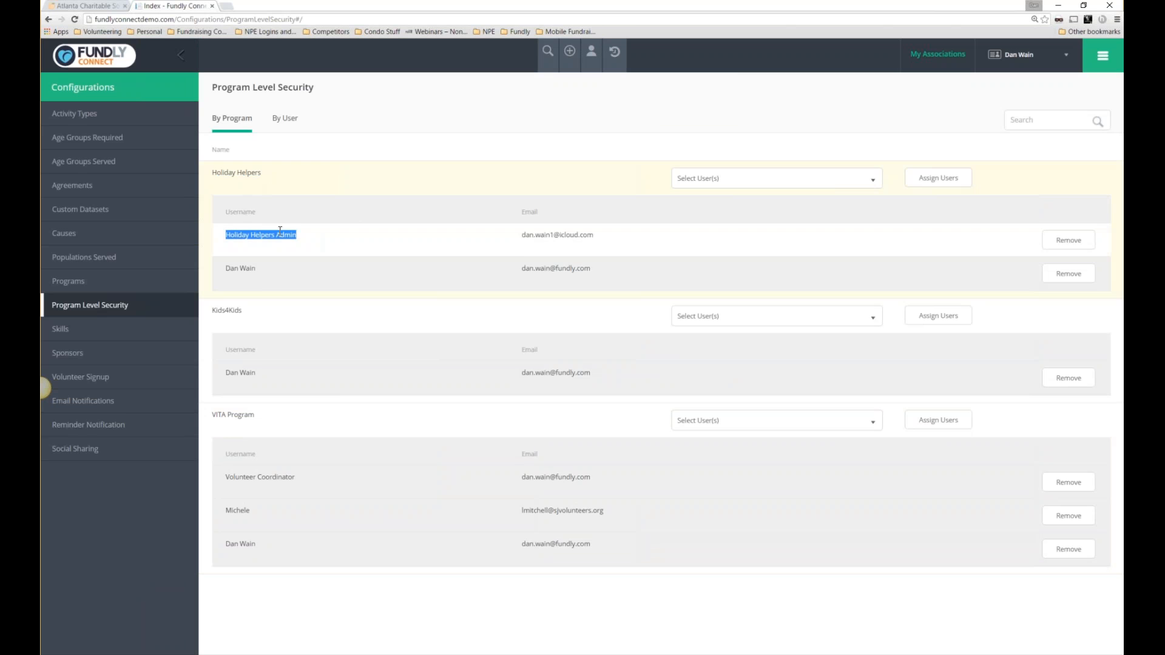
{"action": "left_click_drag", "start_coordinate": [215, 170], "coordinate": [268, 172]}
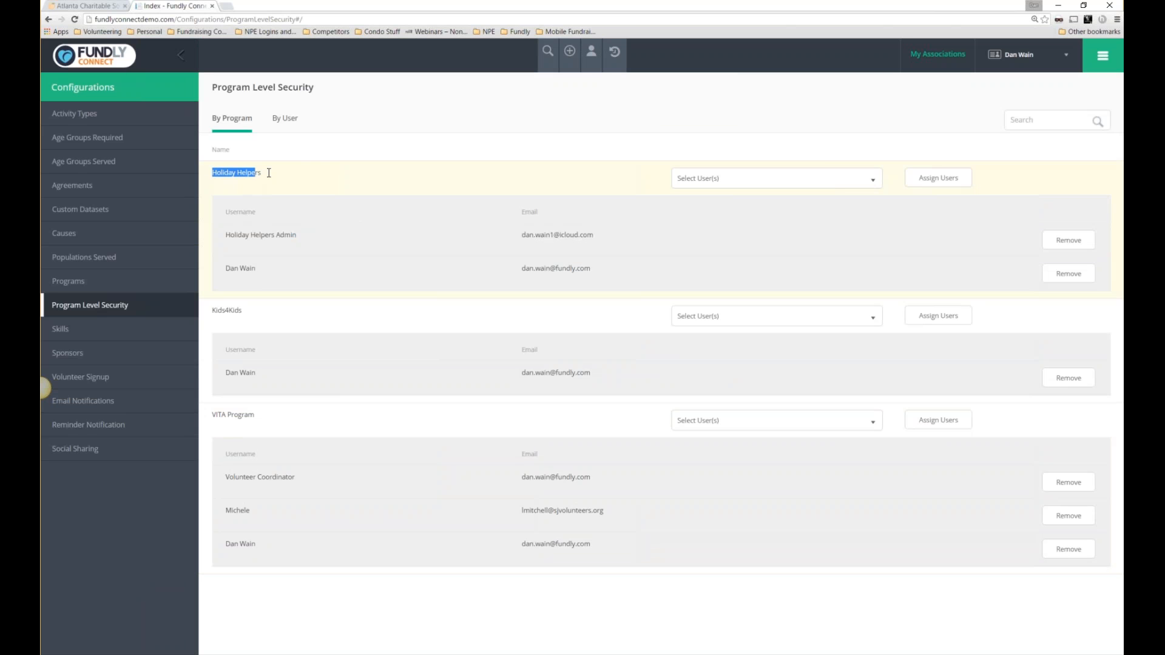
{"action": "left_click", "coordinate": [214, 314]}
{"action": "left_click_drag", "start_coordinate": [214, 314], "coordinate": [248, 311]}
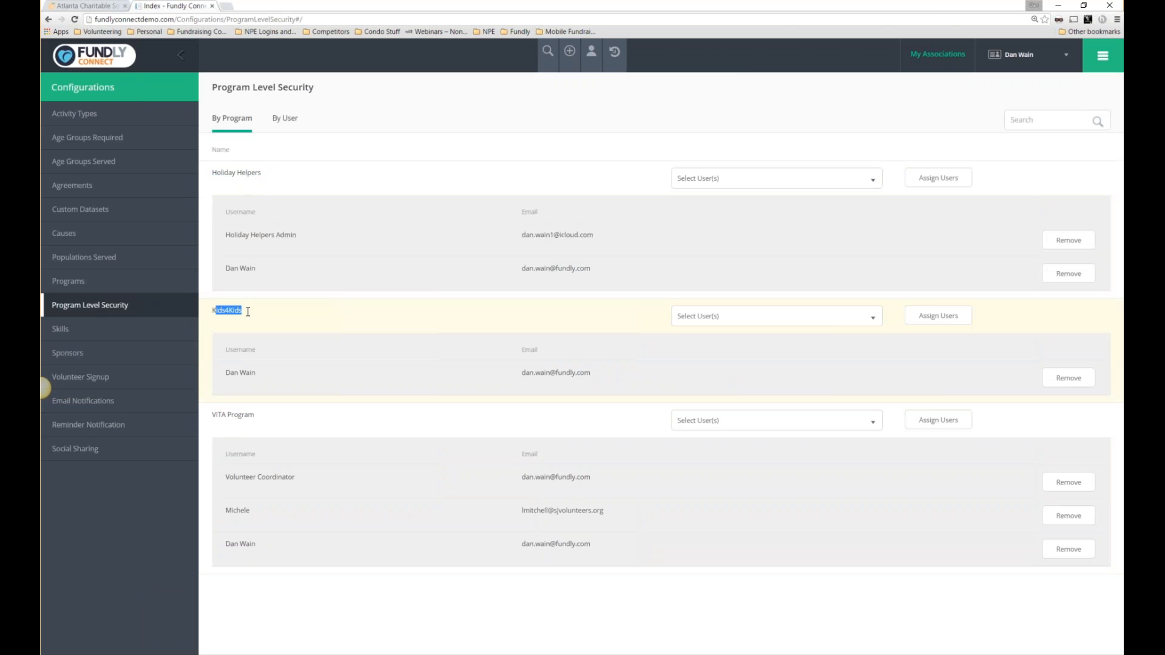
{"action": "left_click_drag", "start_coordinate": [212, 415], "coordinate": [264, 419]}
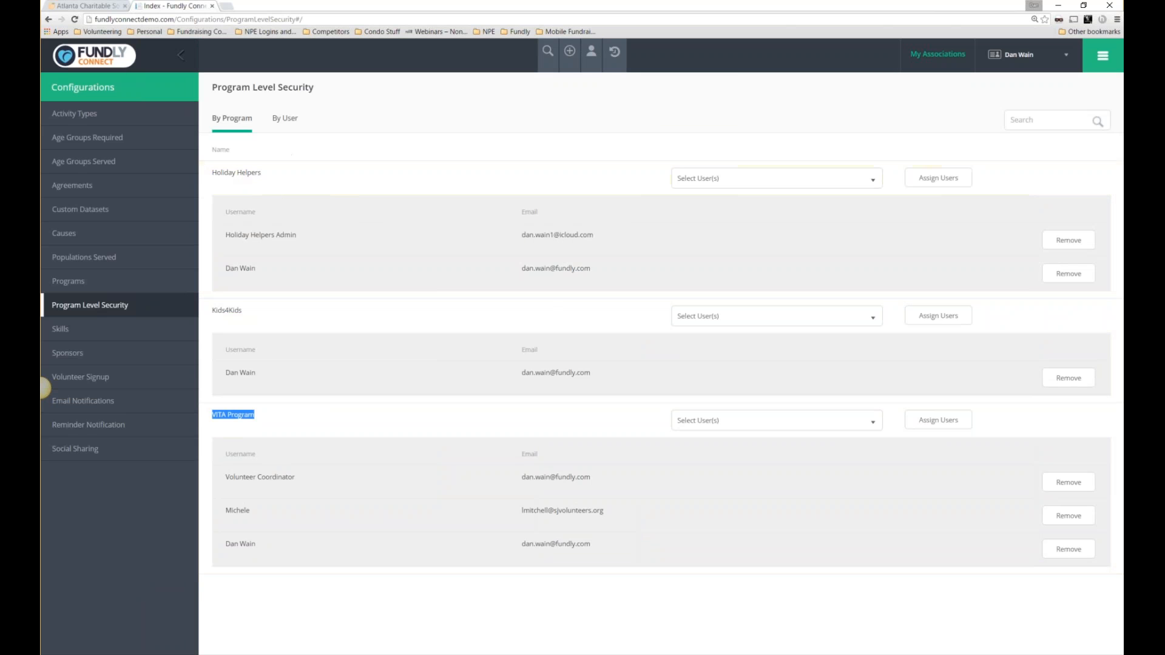
Switch to the By User view and review each user's programs, including Holiday Helpers Admin.
{"action": "left_click", "coordinate": [290, 124]}
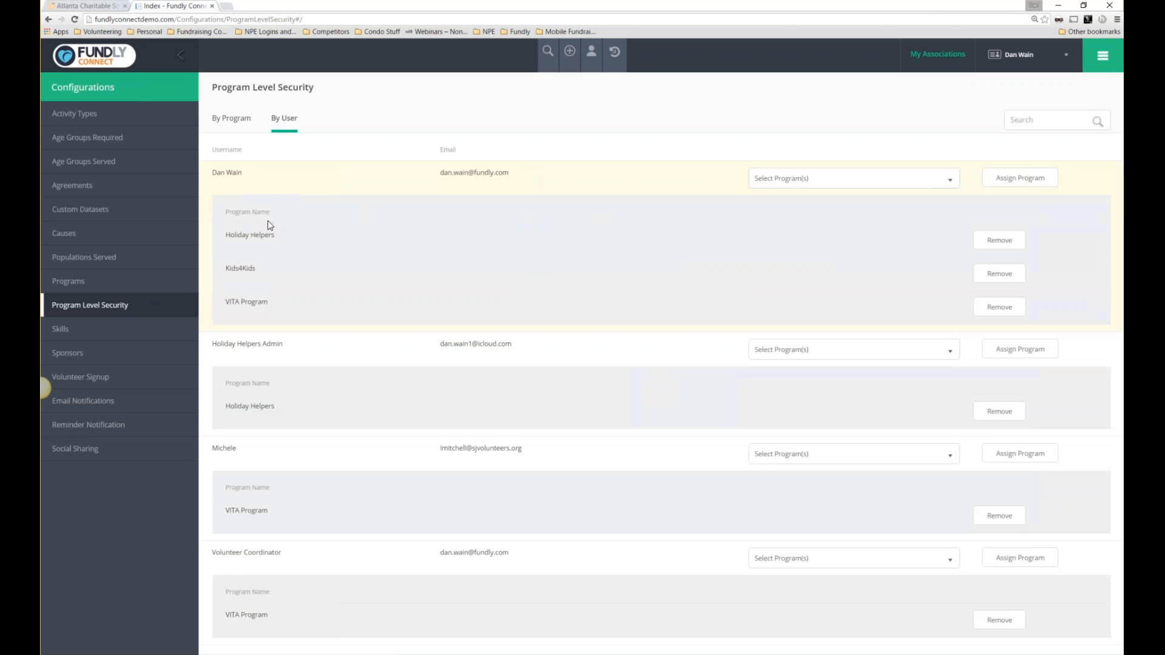
{"action": "left_click_drag", "start_coordinate": [212, 176], "coordinate": [242, 174]}
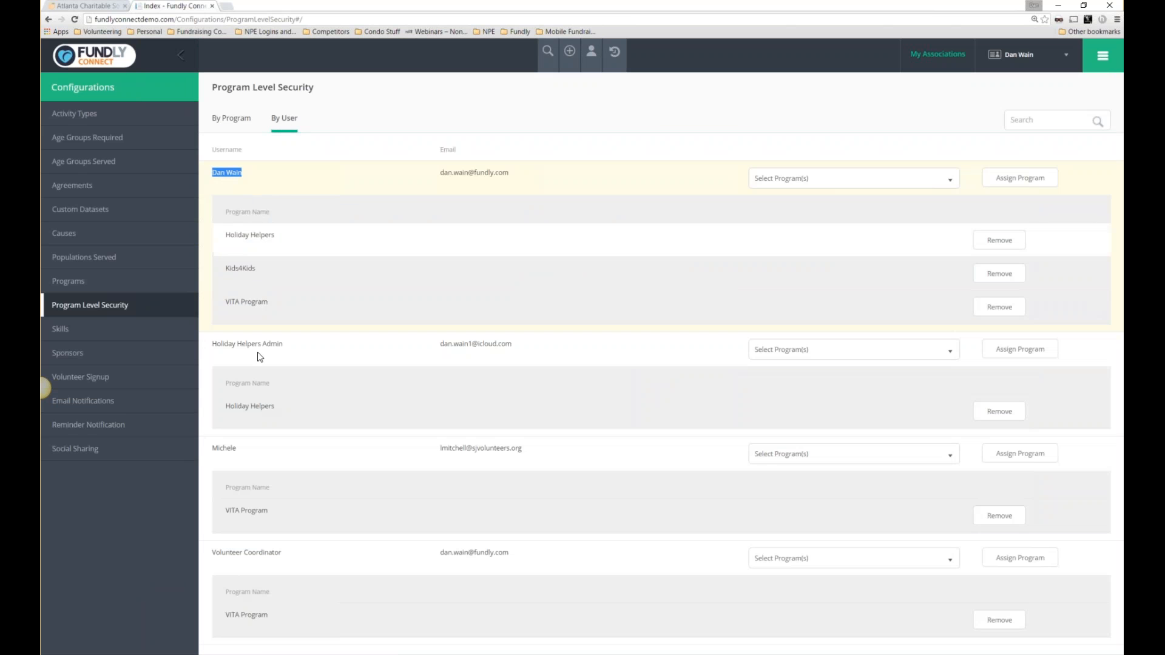
{"action": "left_click_drag", "start_coordinate": [211, 346], "coordinate": [292, 350]}
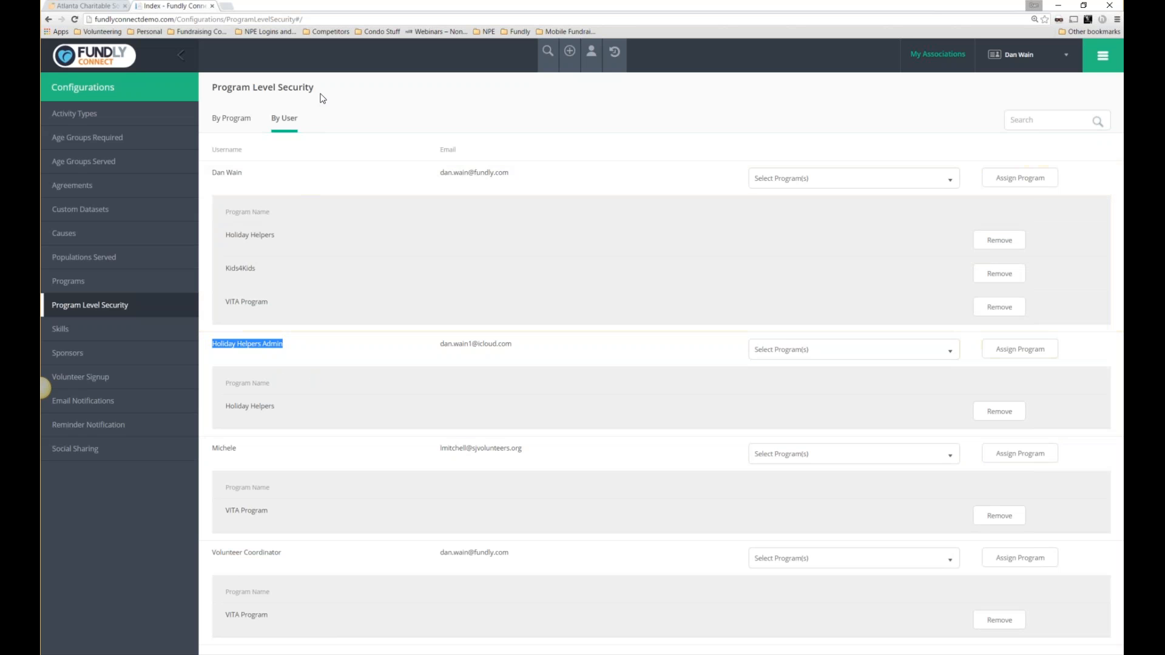
{"action": "left_click_drag", "start_coordinate": [318, 90], "coordinate": [247, 144]}
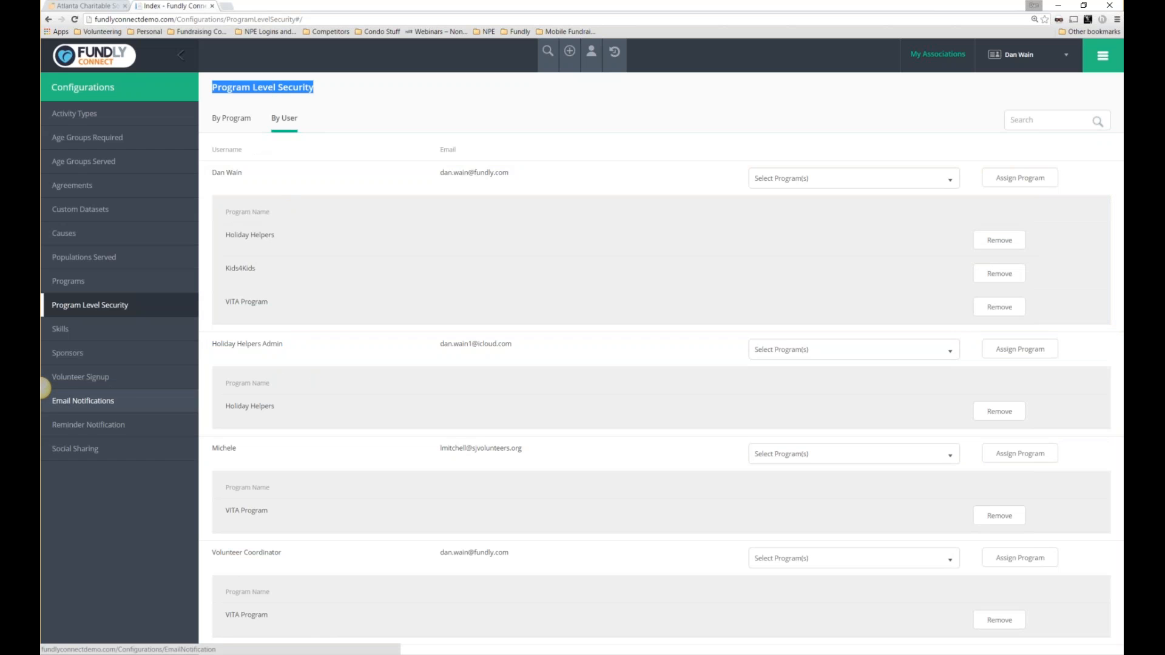
Open Email Notifications and review subjects like Password Reset, Forgot Username and Opportunity Approval Required.
{"action": "left_click", "coordinate": [44, 387]}
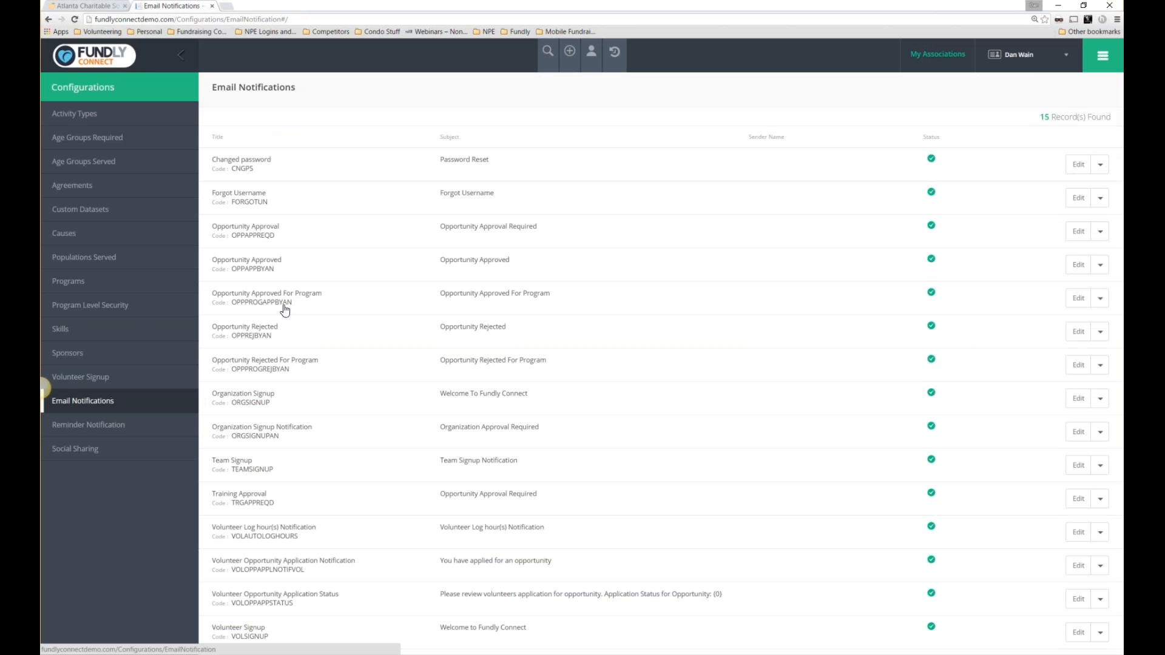
{"action": "left_click_drag", "start_coordinate": [306, 89], "coordinate": [210, 87]}
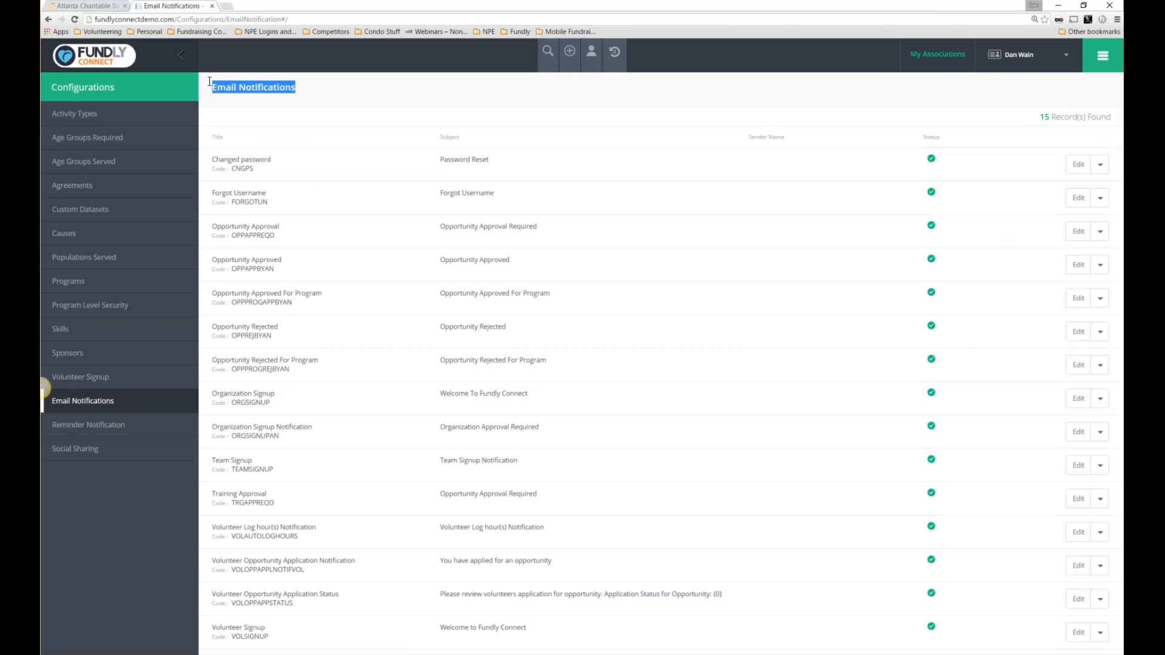
{"action": "left_click_drag", "start_coordinate": [513, 163], "coordinate": [439, 164]}
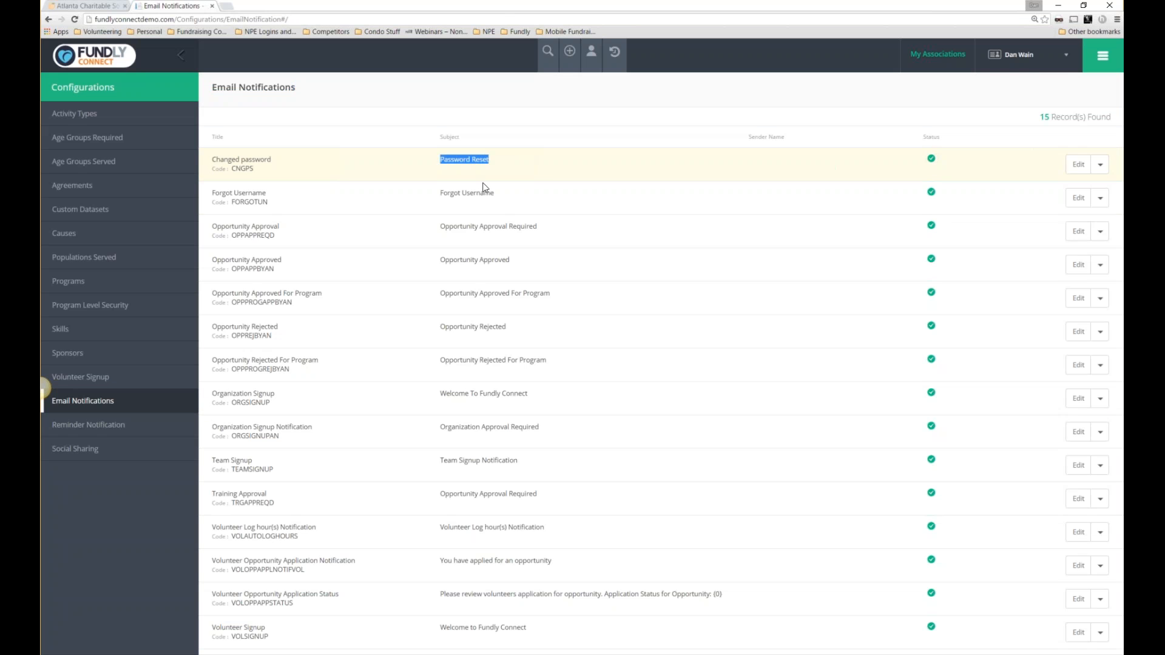
{"action": "left_click_drag", "start_coordinate": [504, 195], "coordinate": [432, 196]}
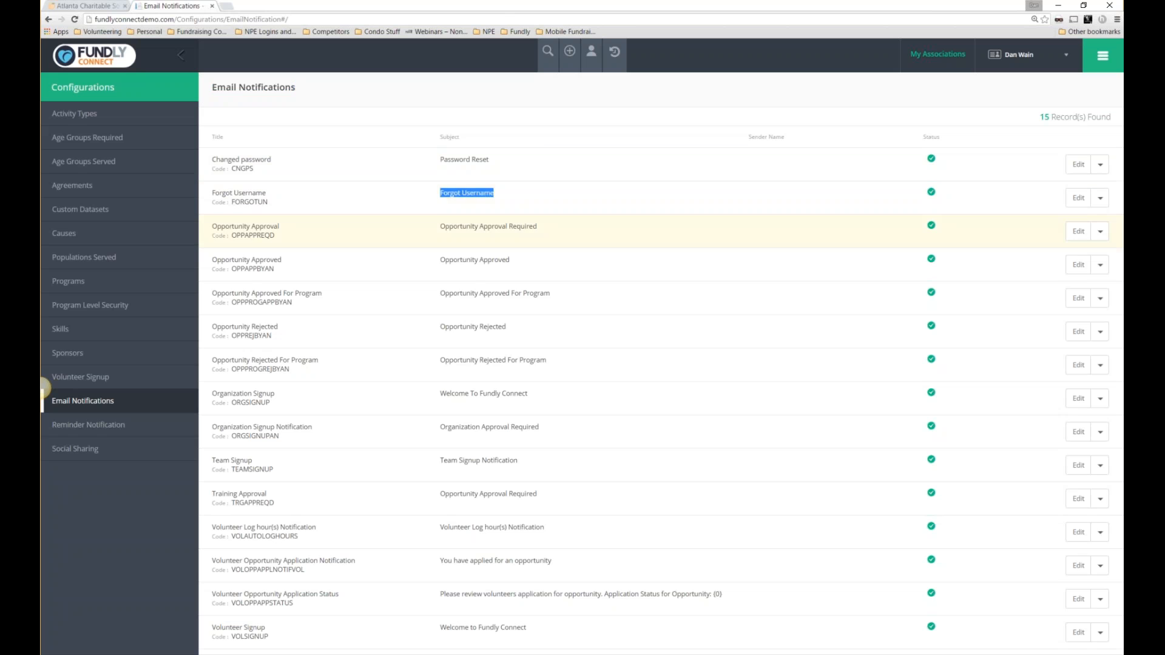
{"action": "left_click_drag", "start_coordinate": [537, 227], "coordinate": [437, 232]}
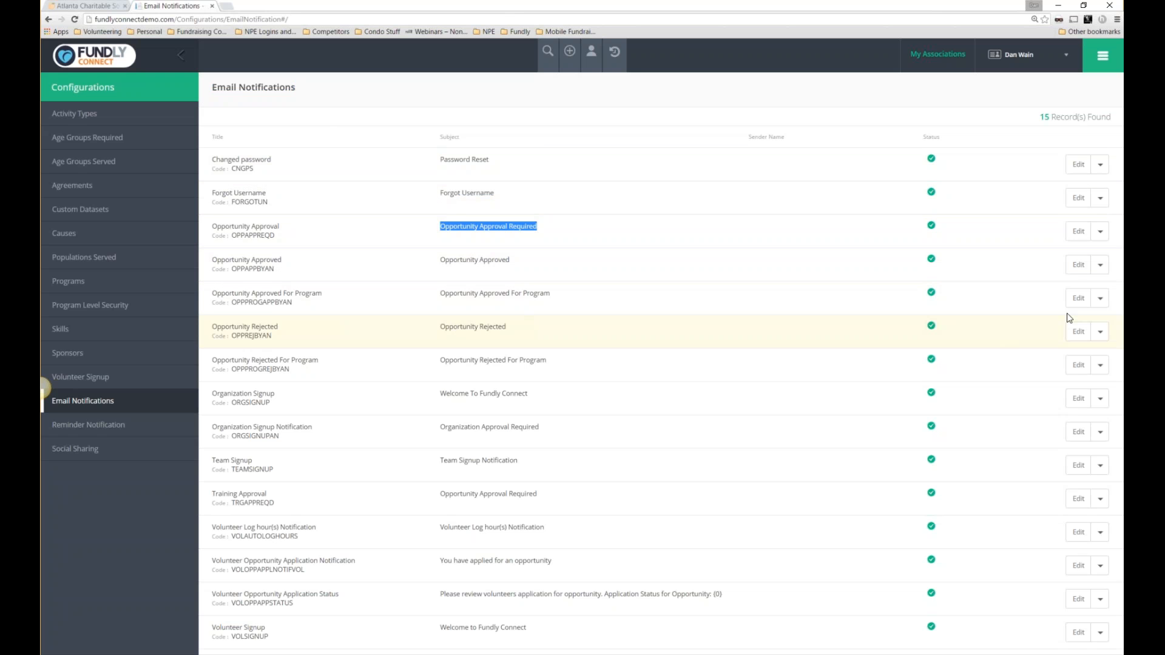
{"action": "left_click", "coordinate": [1080, 364]}
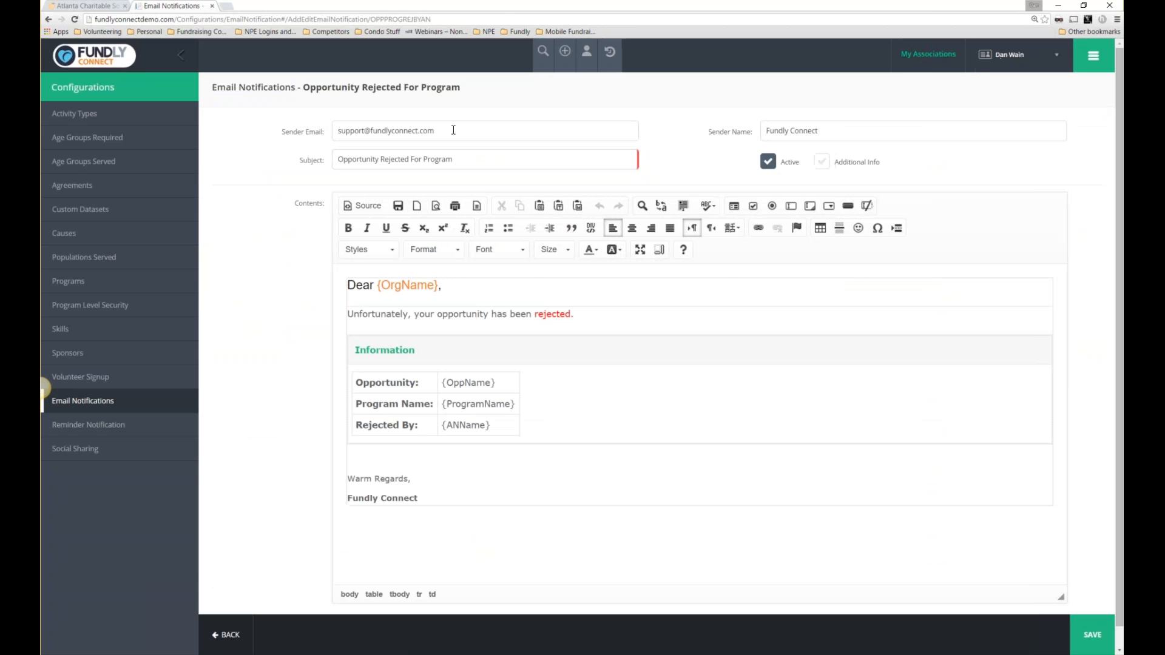
{"action": "triple_click", "coordinate": [357, 139]}
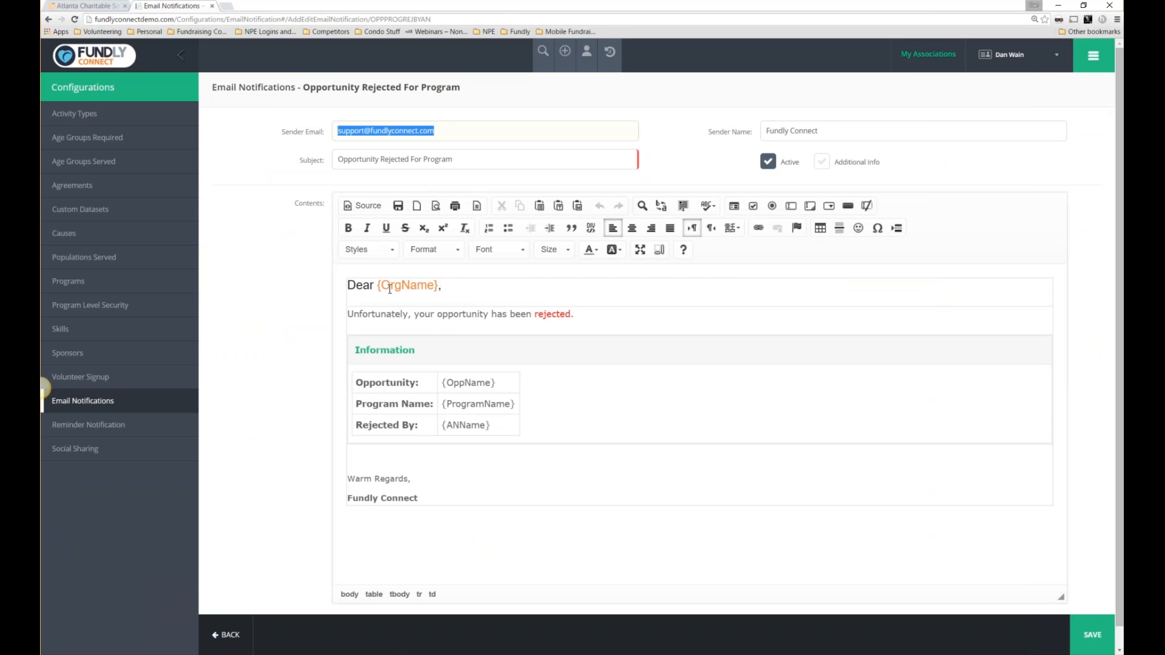
{"action": "left_click_drag", "start_coordinate": [346, 285], "coordinate": [450, 289]}
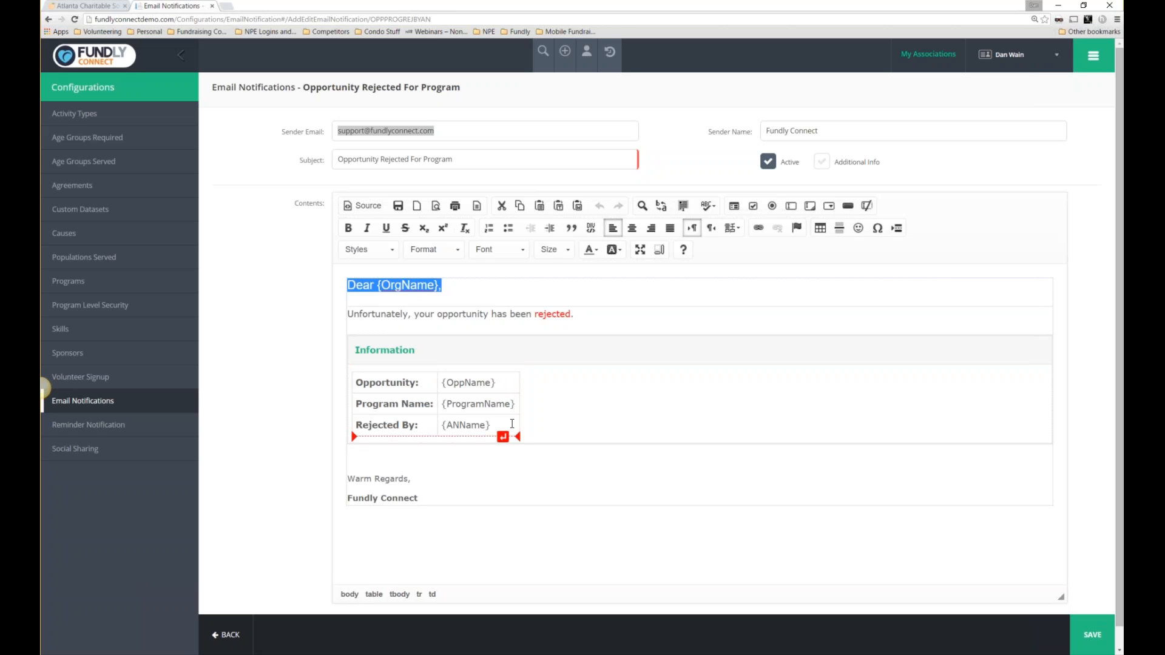
{"action": "left_click", "coordinate": [238, 645]}
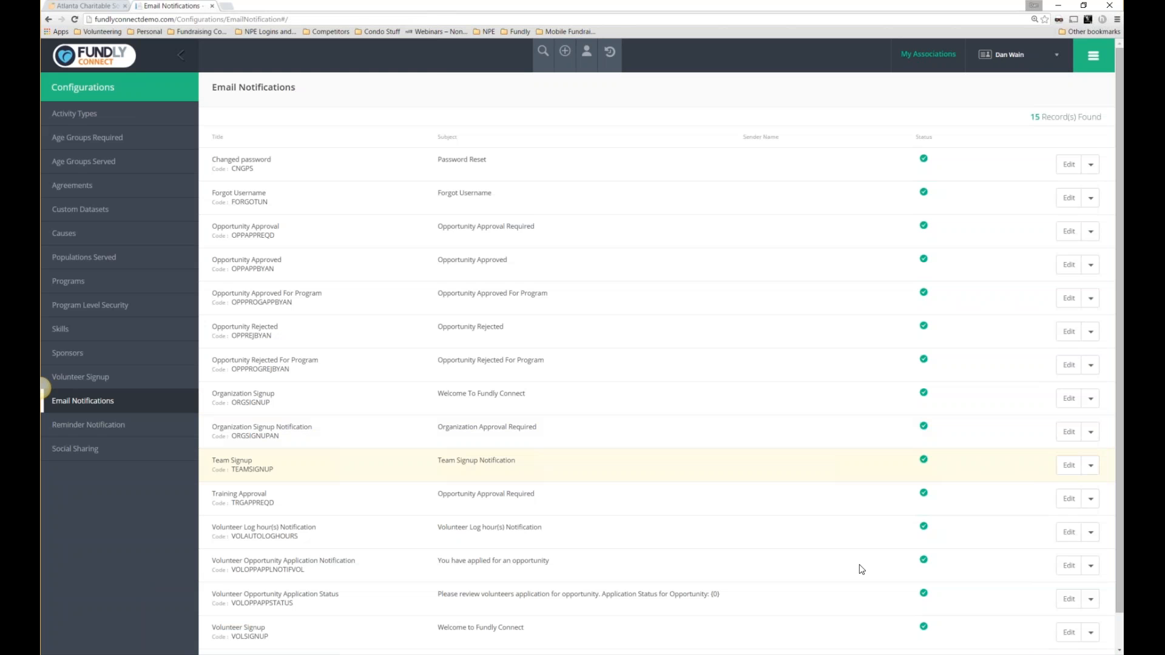
Review the Volunteer Signup 'Welcome to Fundly Connect' template, then go to Reminder Notification settings.
{"action": "left_click", "coordinate": [1069, 632]}
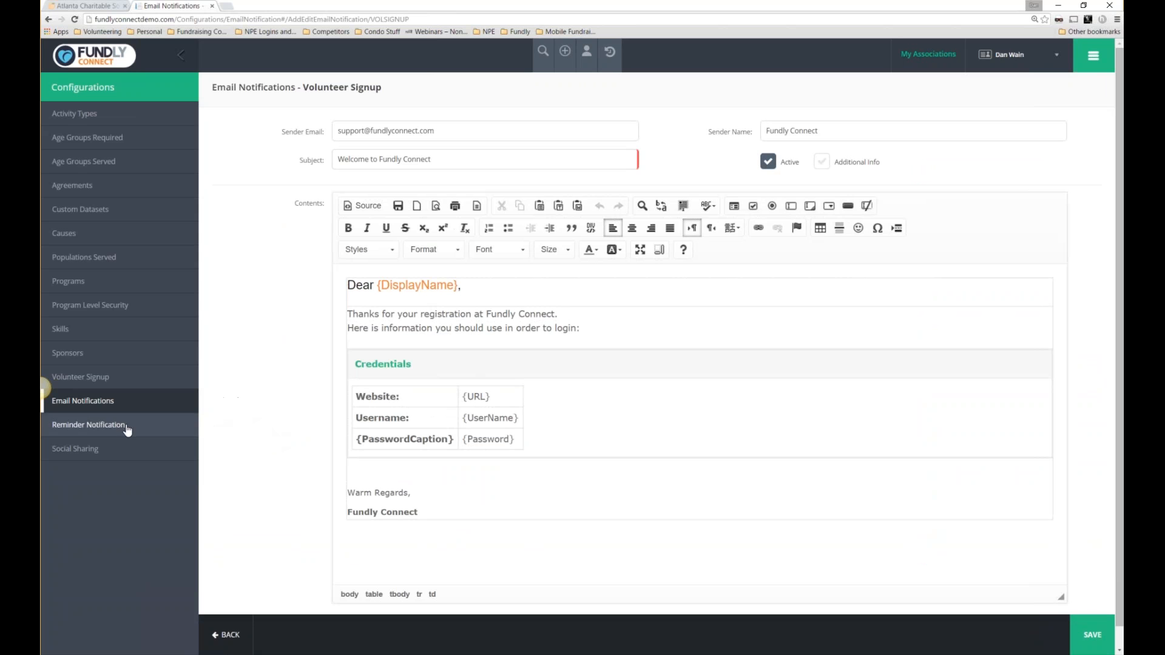
{"action": "left_click", "coordinate": [104, 426]}
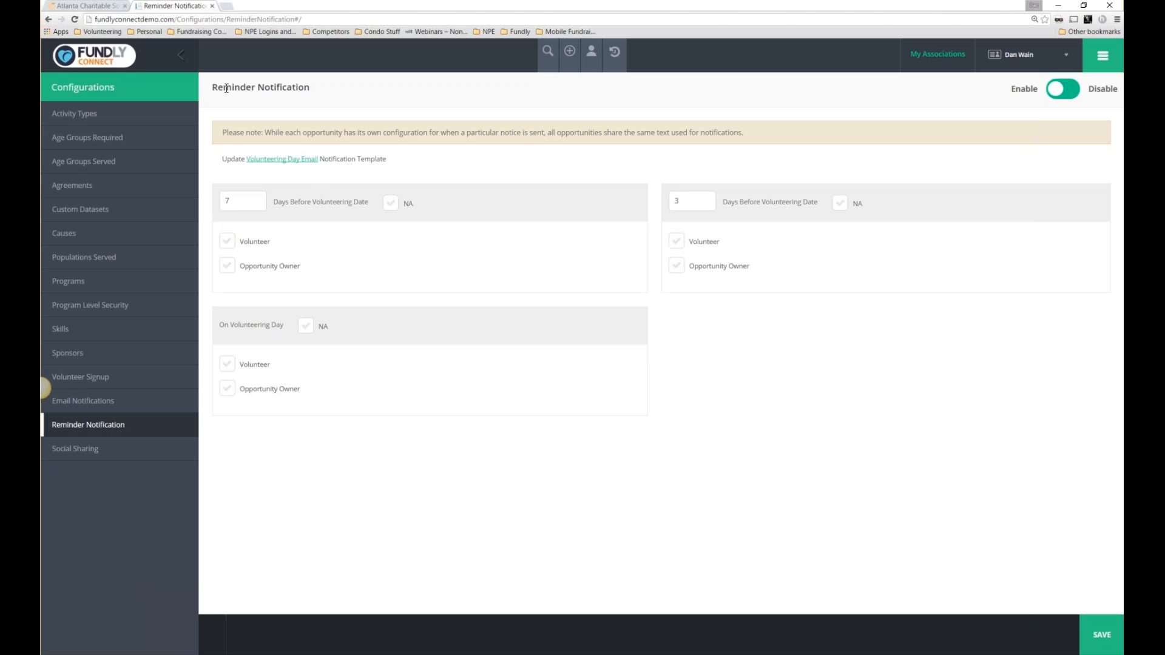
{"action": "left_click_drag", "start_coordinate": [212, 88], "coordinate": [297, 132]}
{"action": "left_click", "coordinate": [272, 164]}
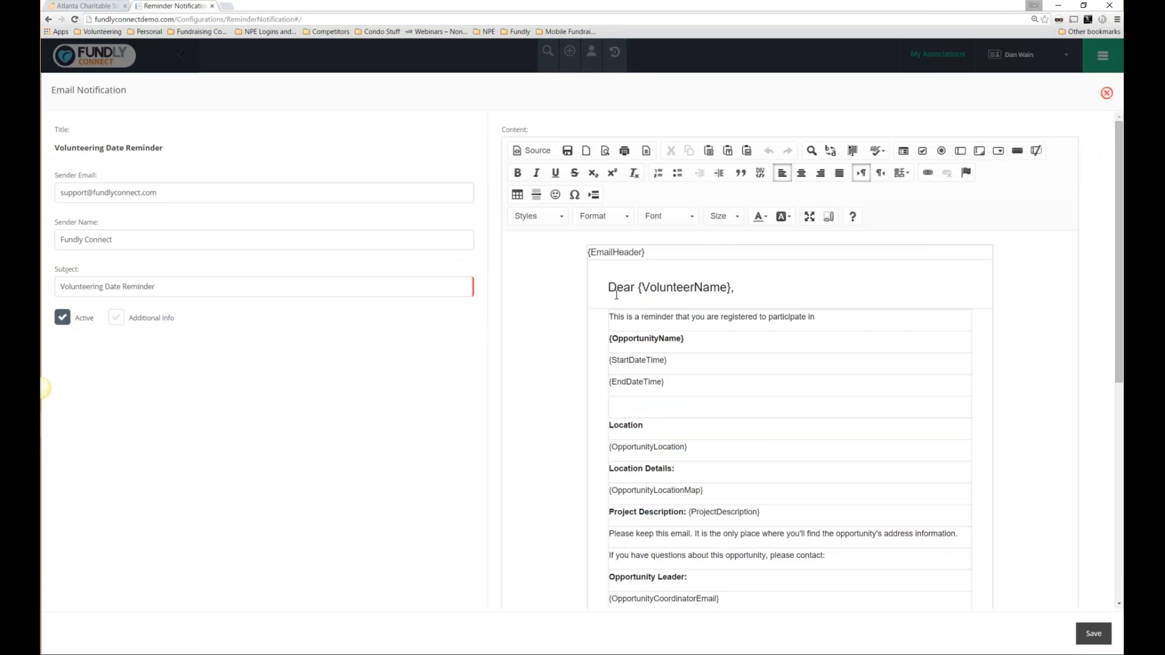
{"action": "scroll", "coordinate": [617, 295], "scroll_direction": "down", "scroll_amount": 2}
{"action": "scroll", "coordinate": [607, 303], "scroll_direction": "up", "scroll_amount": 2}
{"action": "scroll", "coordinate": [643, 481], "scroll_direction": "down", "scroll_amount": 2}
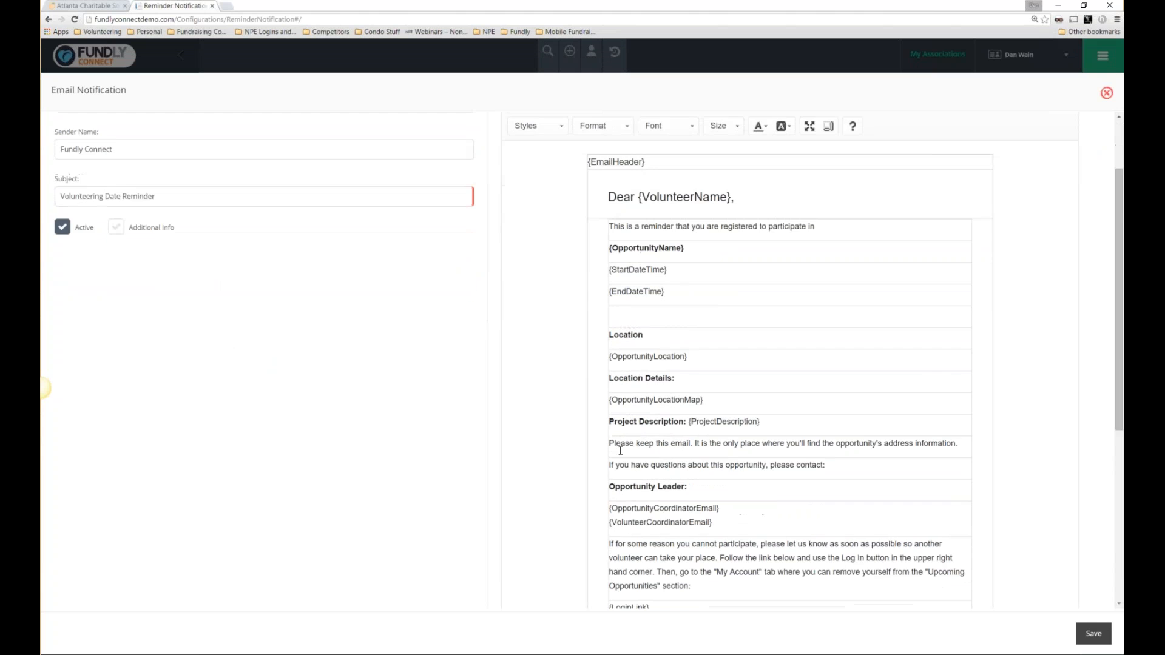
{"action": "scroll", "coordinate": [686, 486], "scroll_direction": "down", "scroll_amount": 2}
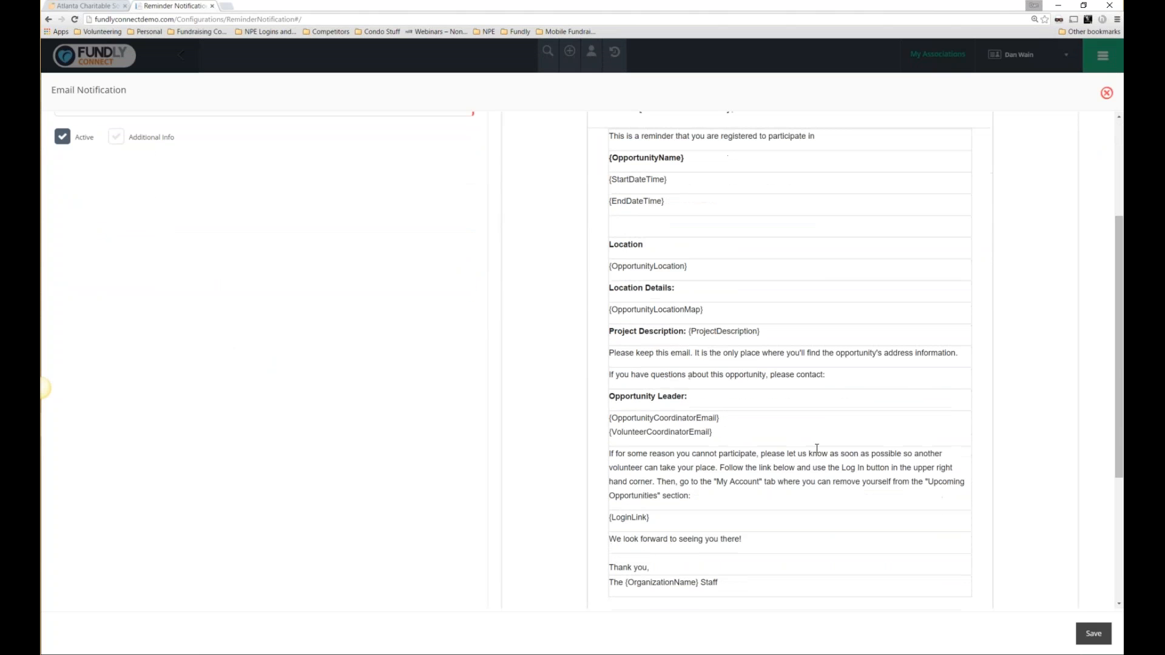
{"action": "left_click", "coordinate": [1107, 93]}
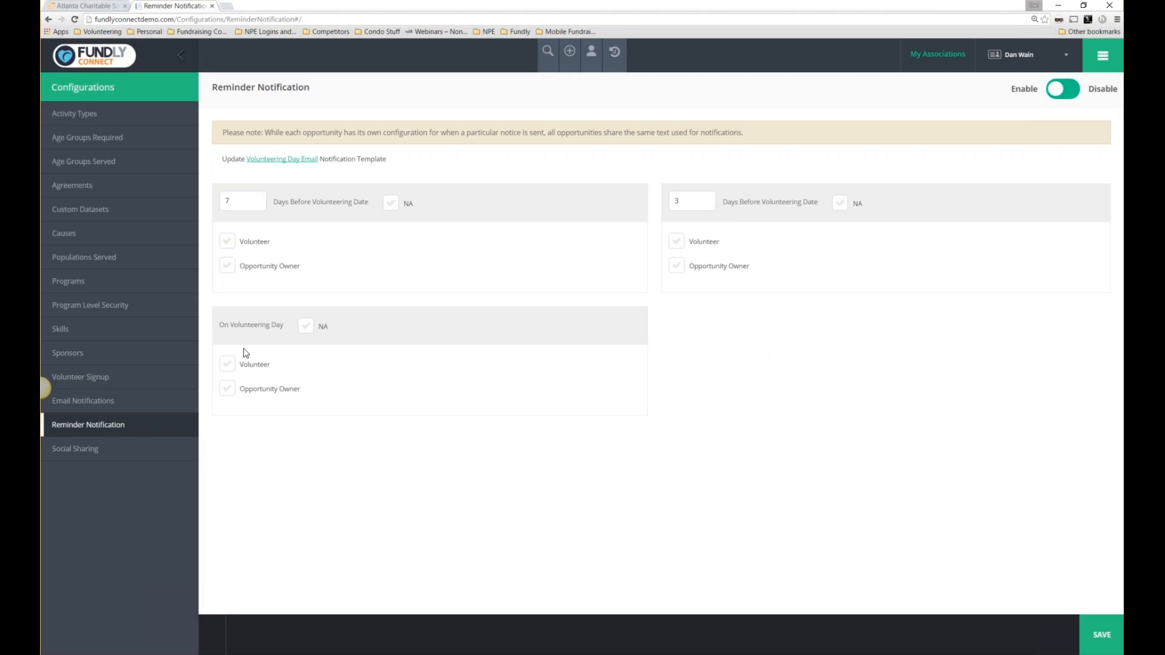
Save the reminder settings with the first reminder at 7 days, then list the opportunity search widgets.
{"action": "left_click", "coordinate": [257, 198]}
{"action": "left_click", "coordinate": [258, 198]}
{"action": "left_click", "coordinate": [257, 198]}
{"action": "left_click", "coordinate": [257, 204]}
{"action": "left_click", "coordinate": [257, 205]}
{"action": "left_click", "coordinate": [1101, 635]}
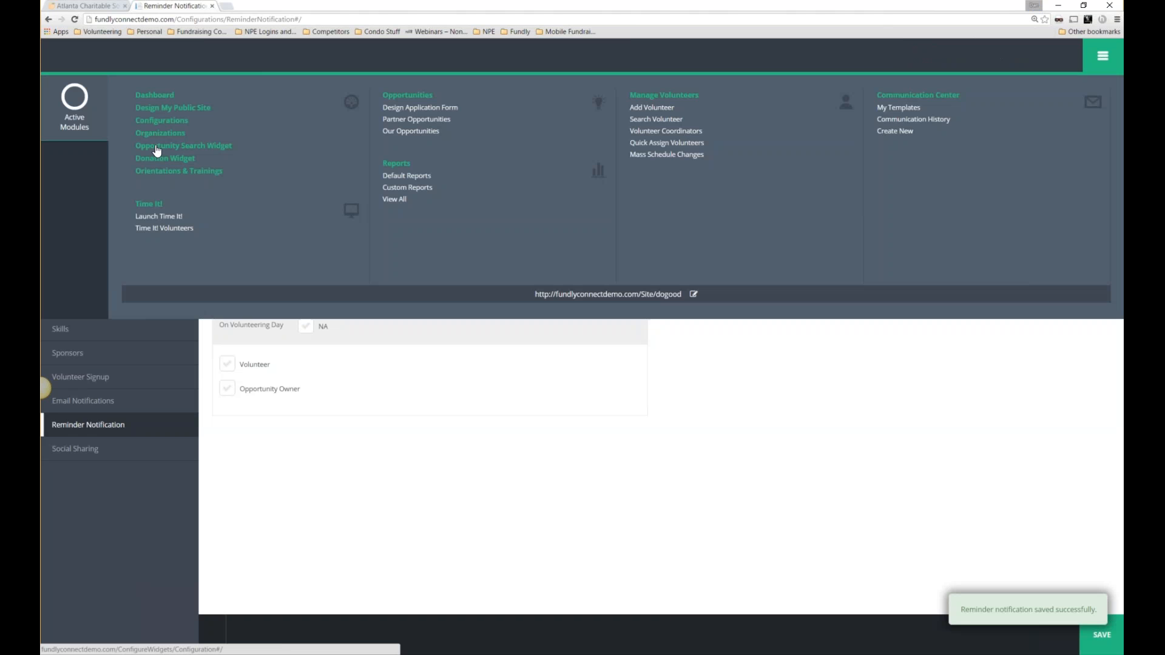
{"action": "left_click", "coordinate": [157, 147]}
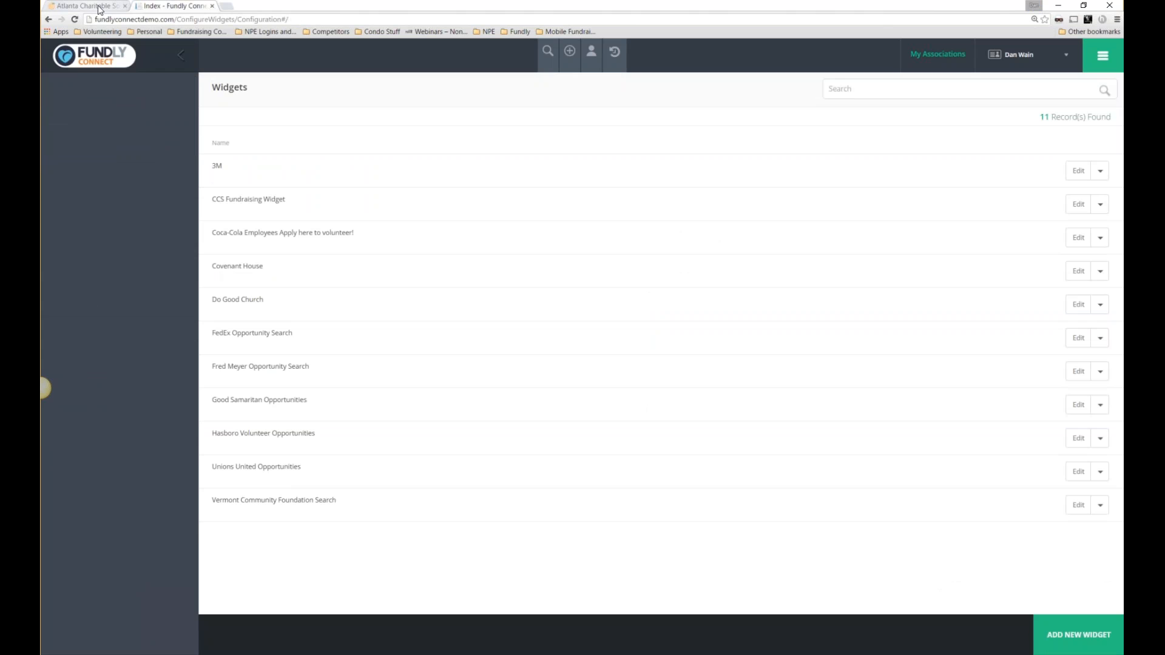
{"action": "left_click", "coordinate": [91, 6]}
Zoom the Atlanta Charitable Society site to 110%, view its Volunteer page, then return to Fundly.
{"action": "left_click", "coordinate": [1117, 19]}
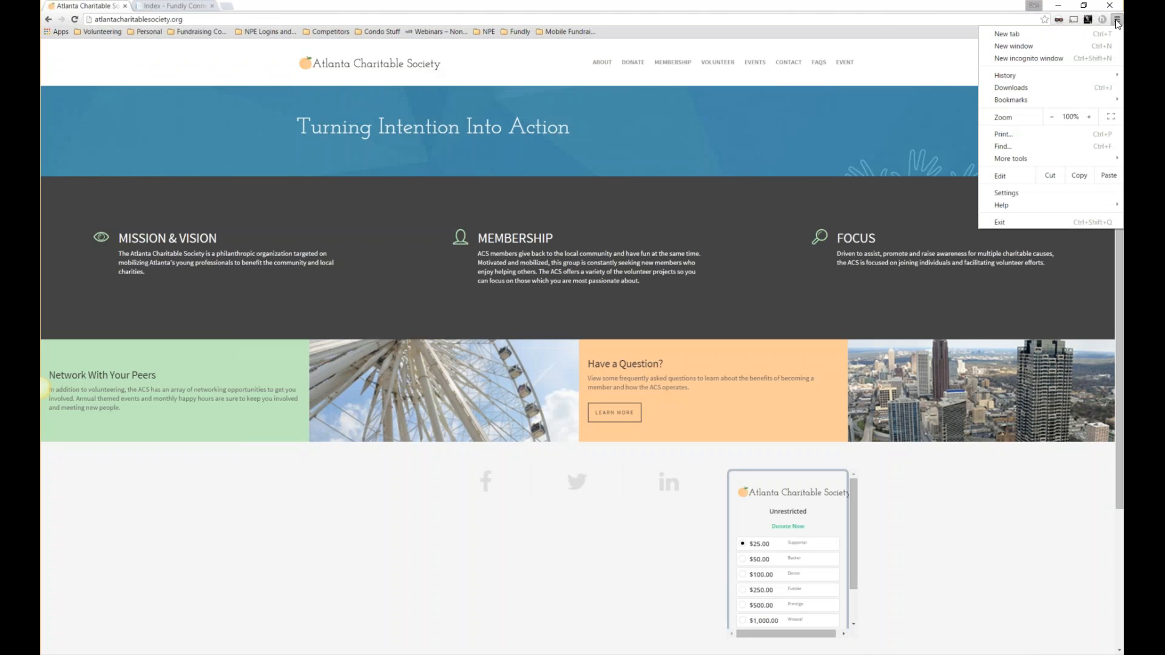
{"action": "left_click", "coordinate": [1089, 116]}
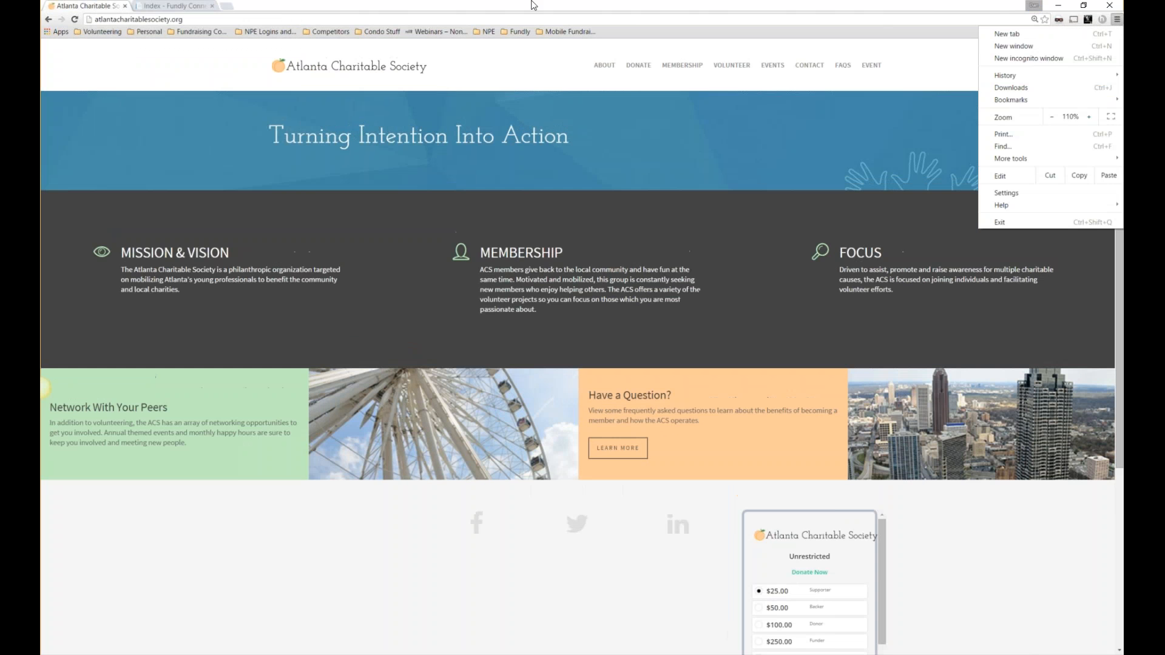
{"action": "left_click", "coordinate": [535, 4]}
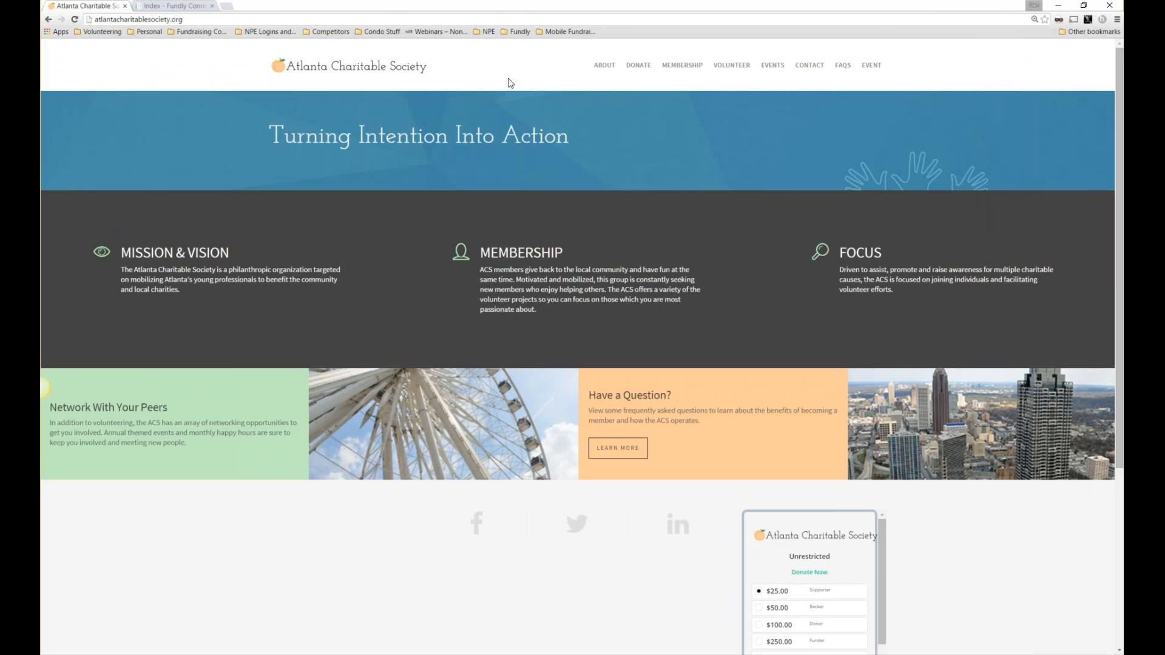
{"action": "left_click", "coordinate": [751, 66]}
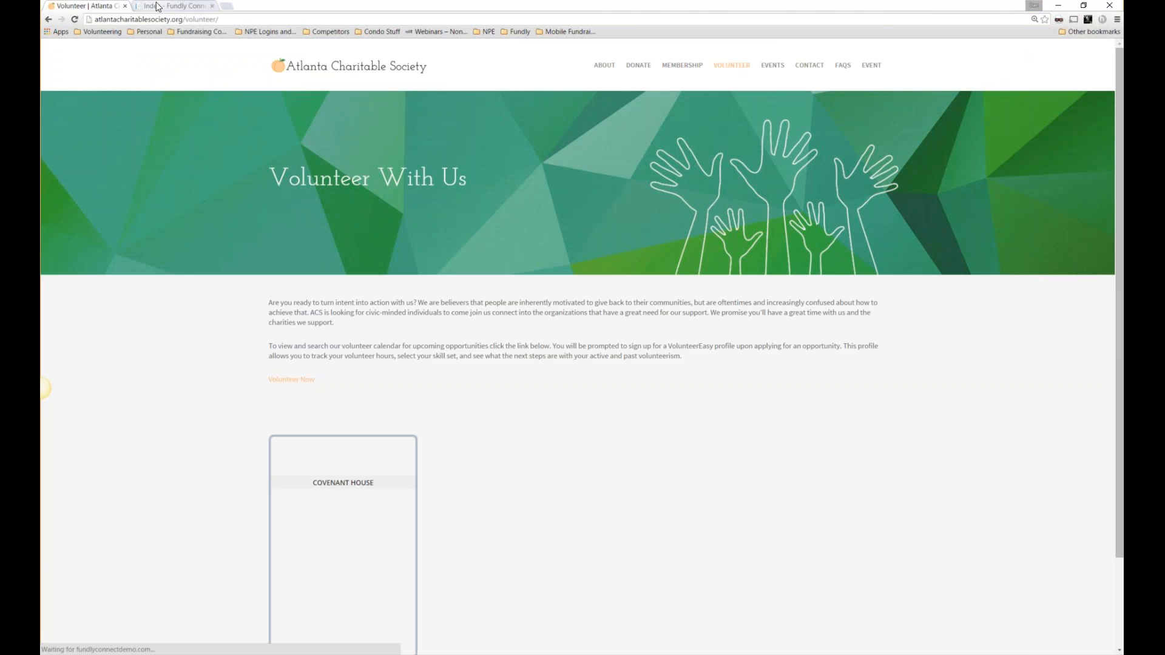
{"action": "left_click", "coordinate": [162, 5]}
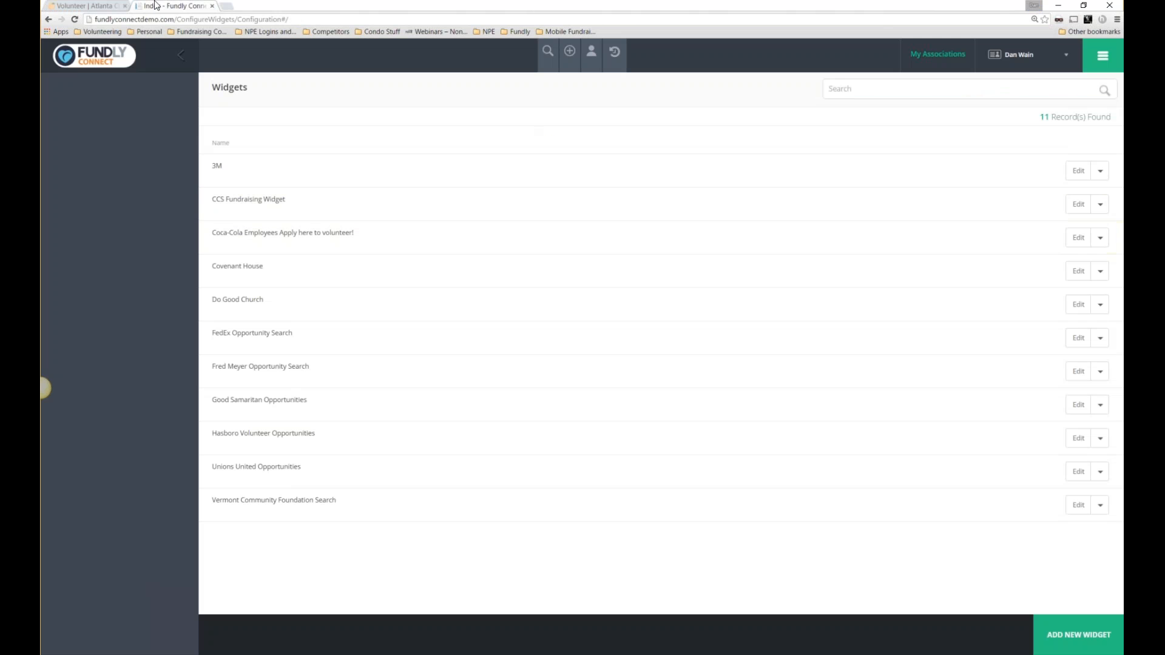
Glance at the Volunteer page, return to Fundly's widget list and start a new opportunity widget.
{"action": "left_click", "coordinate": [96, 6]}
{"action": "left_click", "coordinate": [165, 6]}
{"action": "left_click", "coordinate": [1103, 56]}
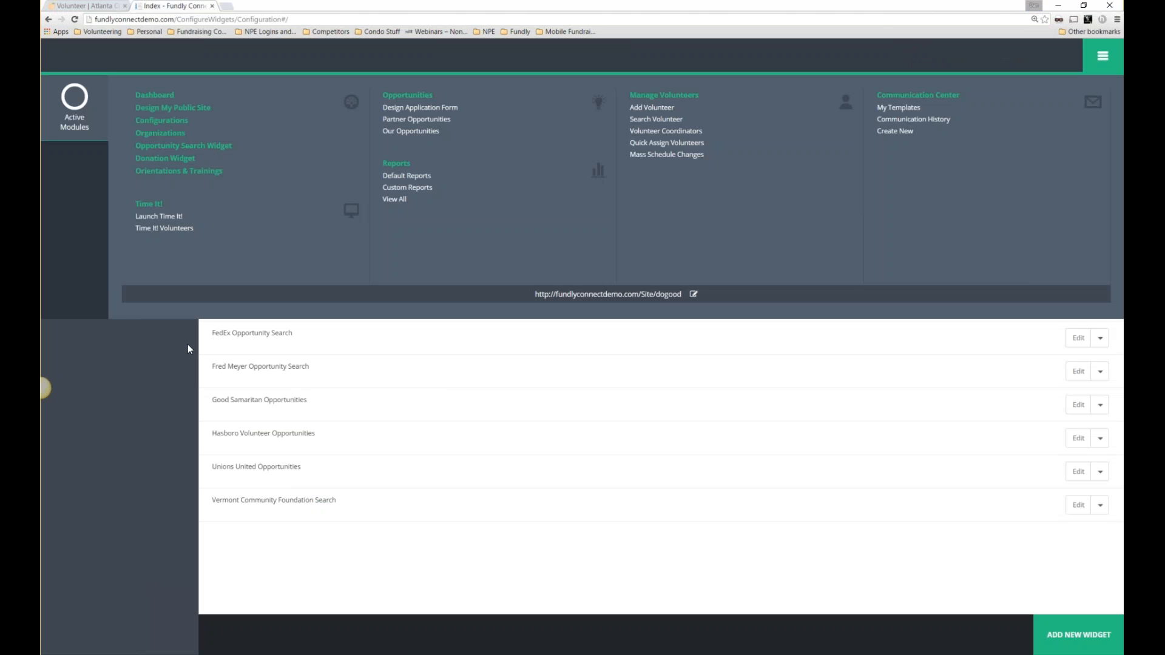
{"action": "left_click", "coordinate": [510, 446]}
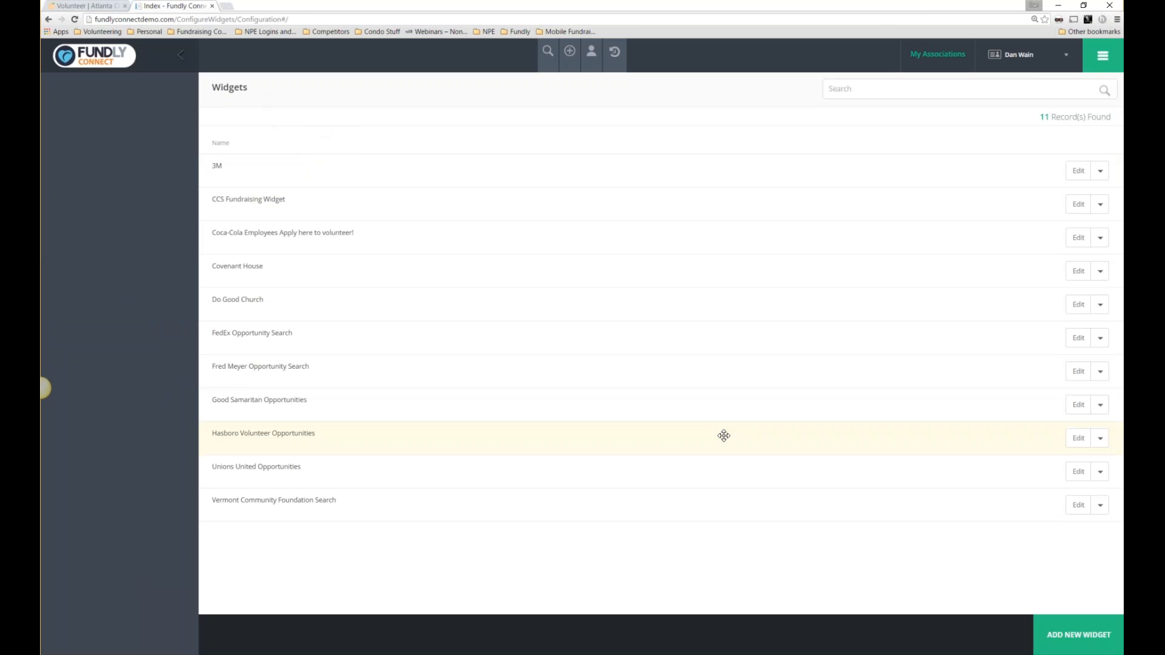
{"action": "left_click", "coordinate": [1068, 635]}
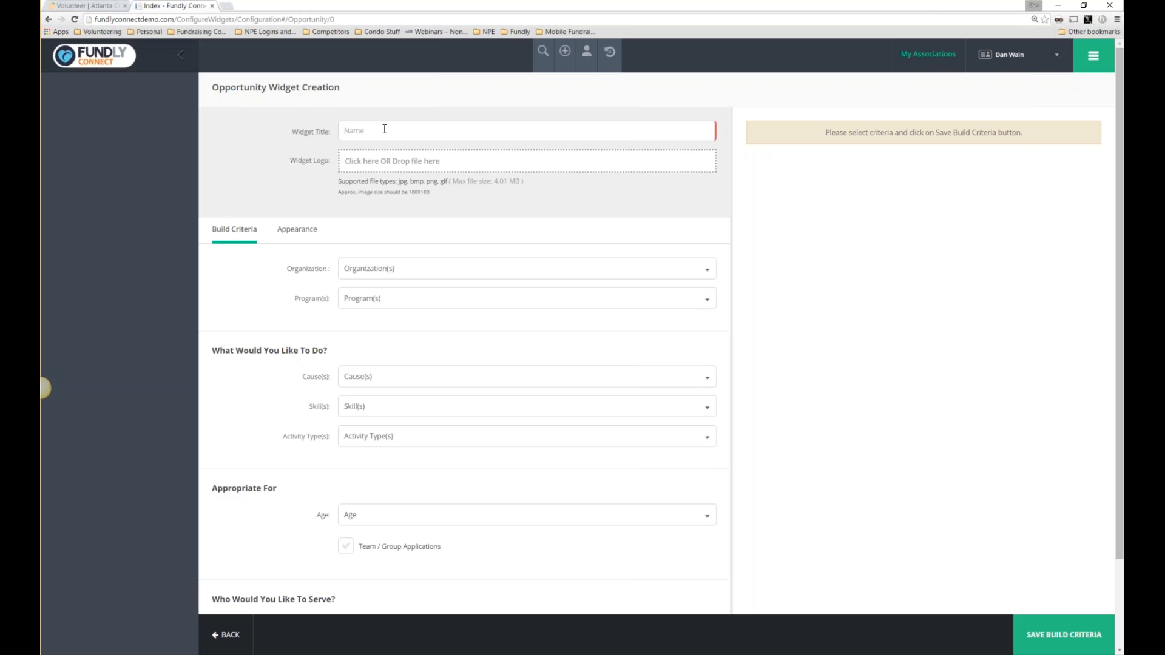
Title the new widget 'Chidrens Fund' and pick friends of vets.png as its logo.
{"action": "left_click", "coordinate": [384, 129]}
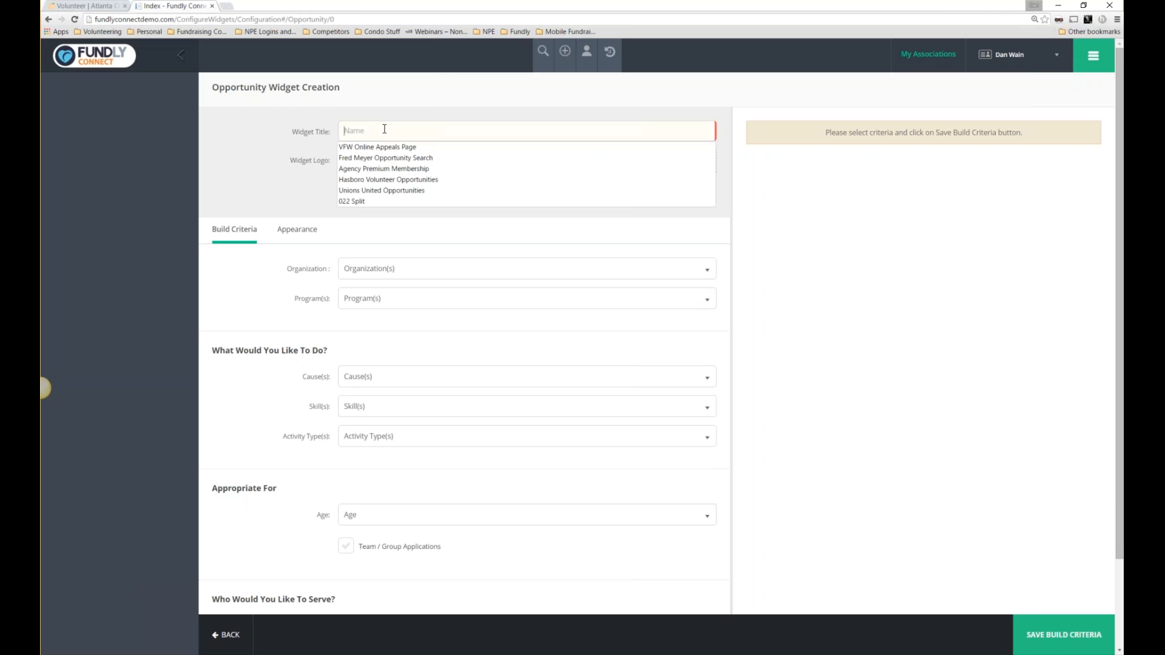
{"action": "type", "text": "Chidren"}
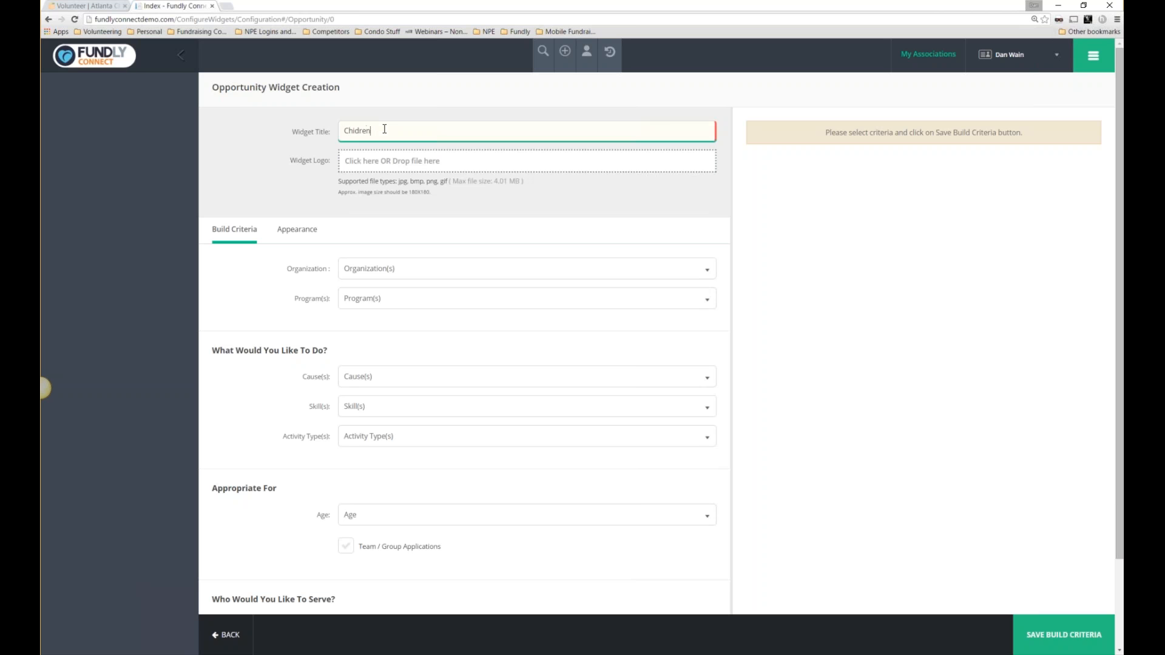
{"action": "type", "text": "s Fund"}
{"action": "left_click", "coordinate": [383, 166]}
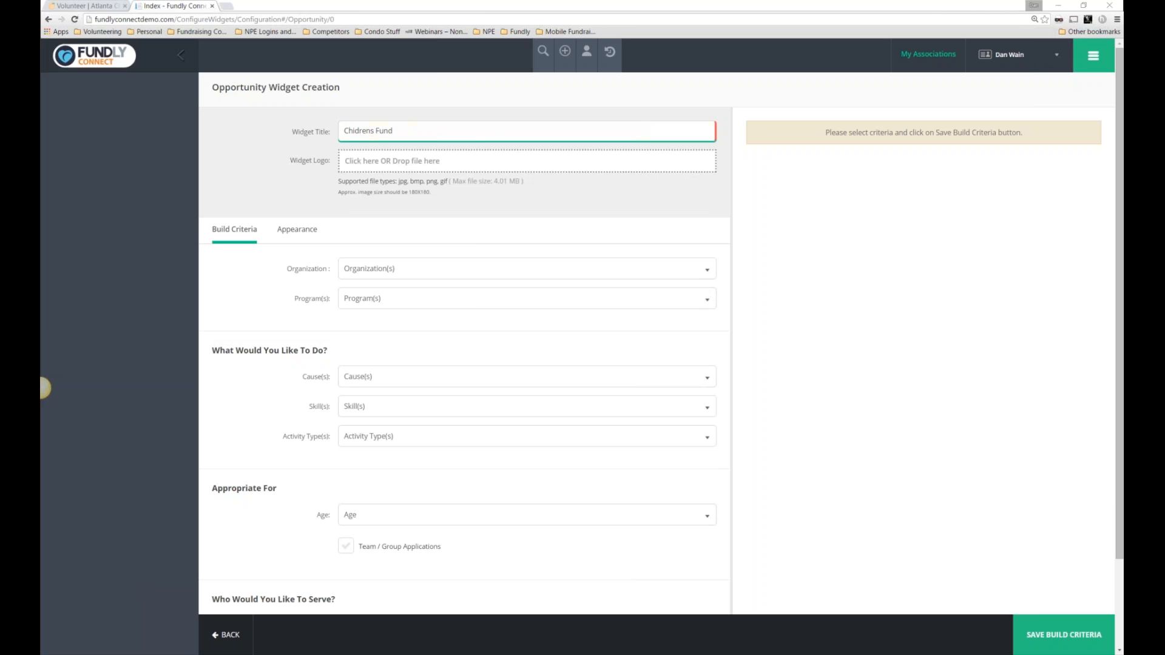
{"action": "scroll", "coordinate": [174, 201], "scroll_direction": "down", "scroll_amount": 10}
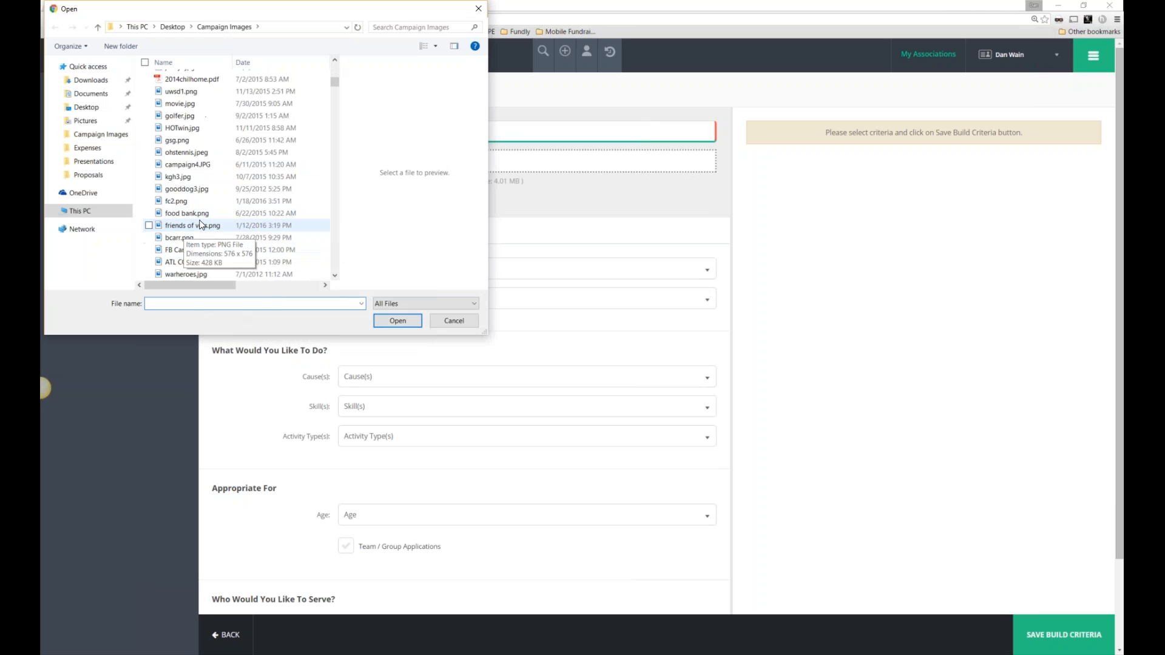
{"action": "double_click", "coordinate": [176, 225]}
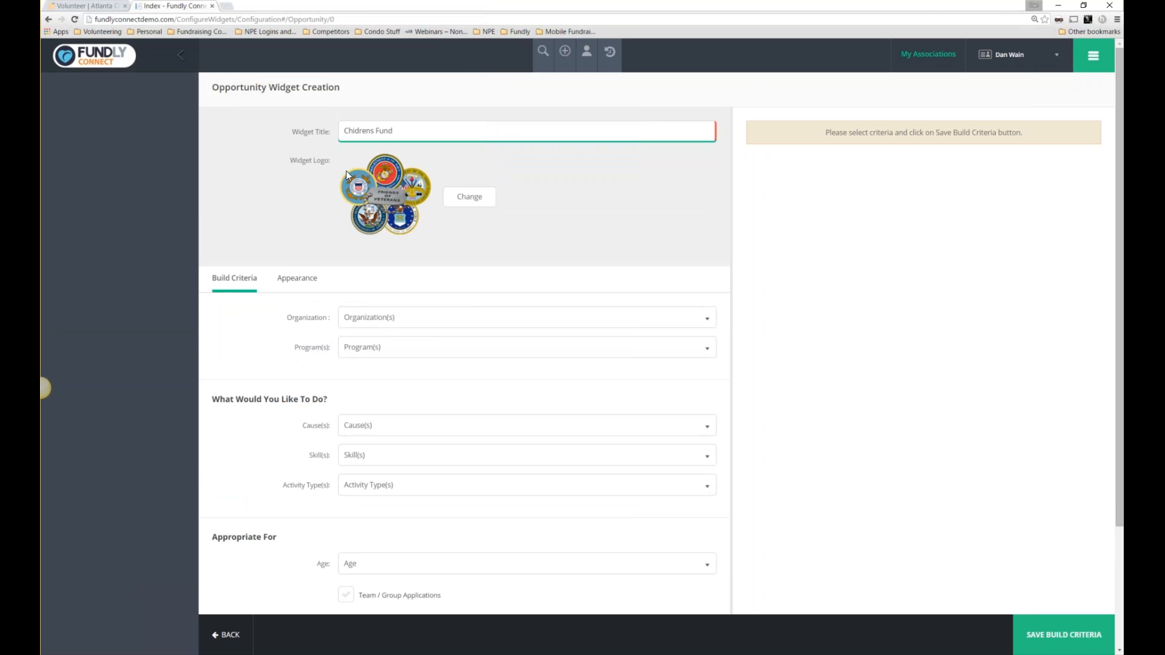
Rename the widget title to 'Veterans Fund'.
{"action": "left_click_drag", "start_coordinate": [375, 130], "coordinate": [334, 131]}
{"action": "type", "text": "Veterans"}
{"action": "left_click_drag", "start_coordinate": [404, 128], "coordinate": [325, 125]}
Limit the widget to Covenant House GA and Mentor Me and save the build criteria.
{"action": "left_click", "coordinate": [411, 318]}
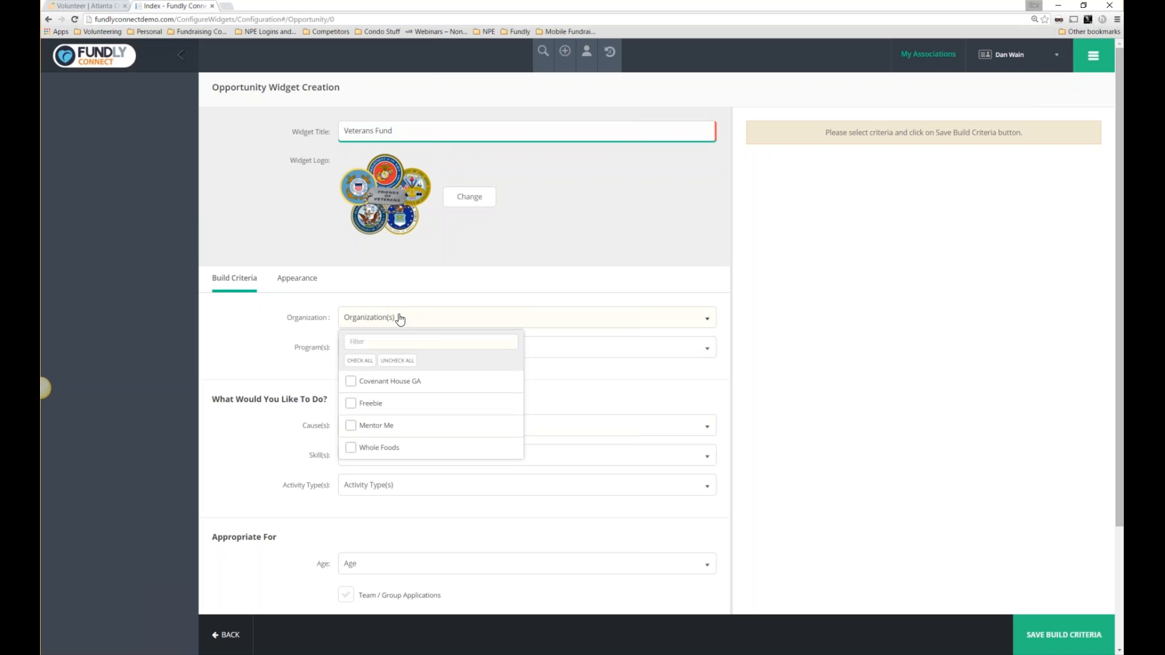
{"action": "left_click", "coordinate": [399, 318]}
{"action": "left_click_drag", "start_coordinate": [281, 319], "coordinate": [328, 318]}
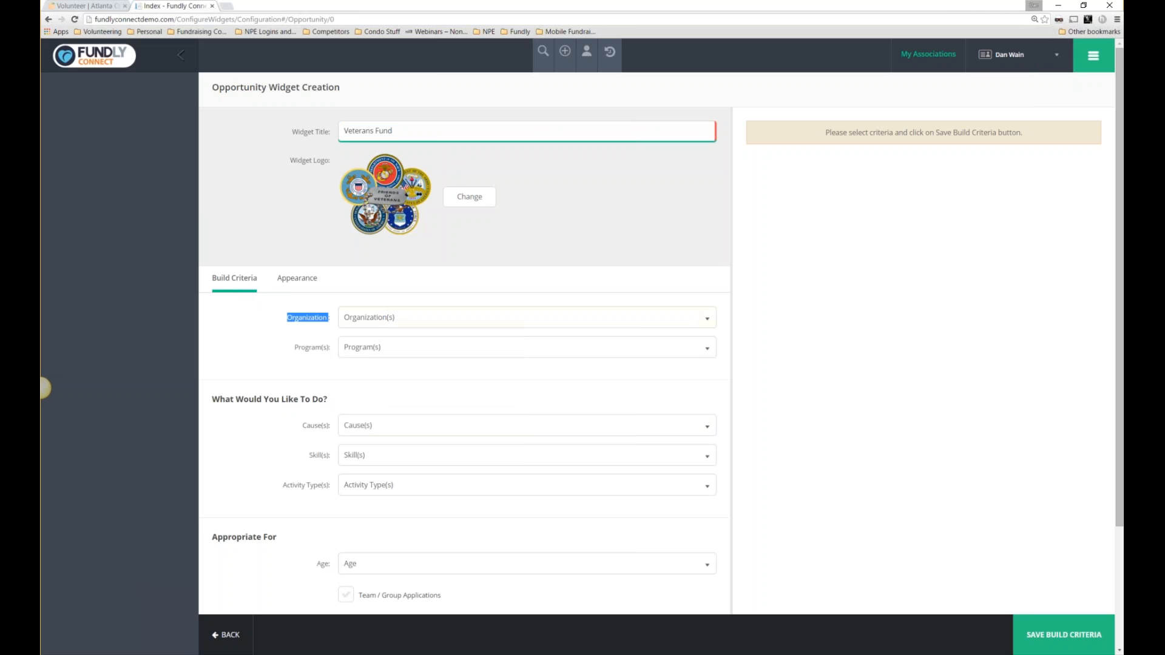
{"action": "left_click", "coordinate": [416, 321]}
{"action": "left_click", "coordinate": [352, 385]}
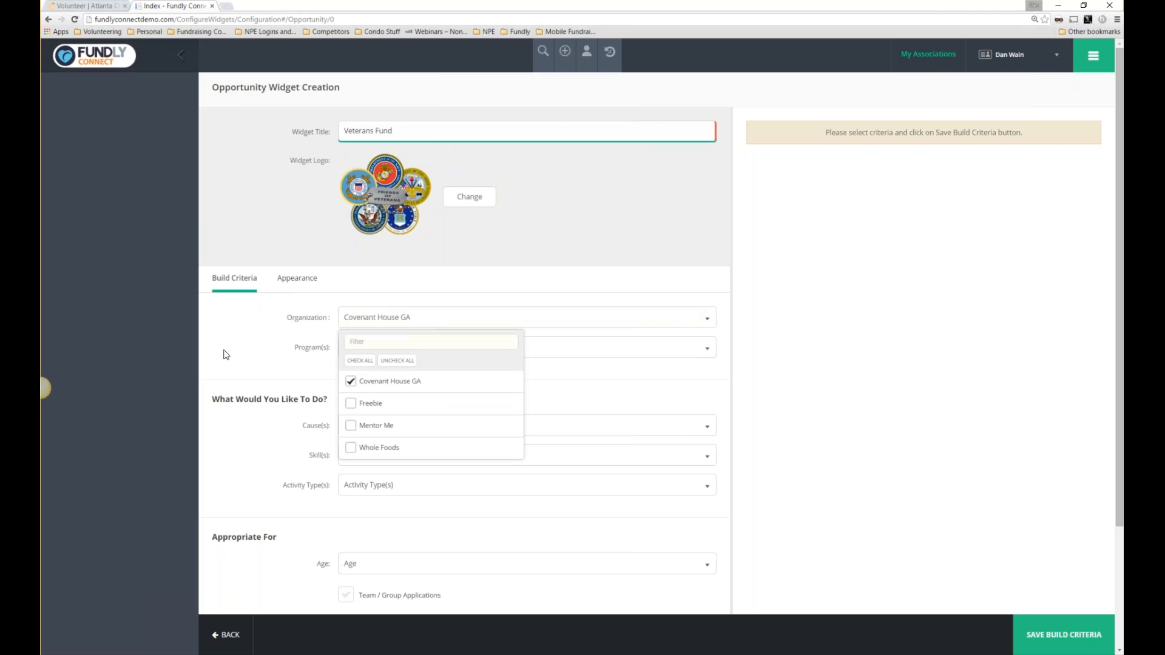
{"action": "left_click", "coordinate": [351, 426]}
{"action": "left_click", "coordinate": [230, 338]}
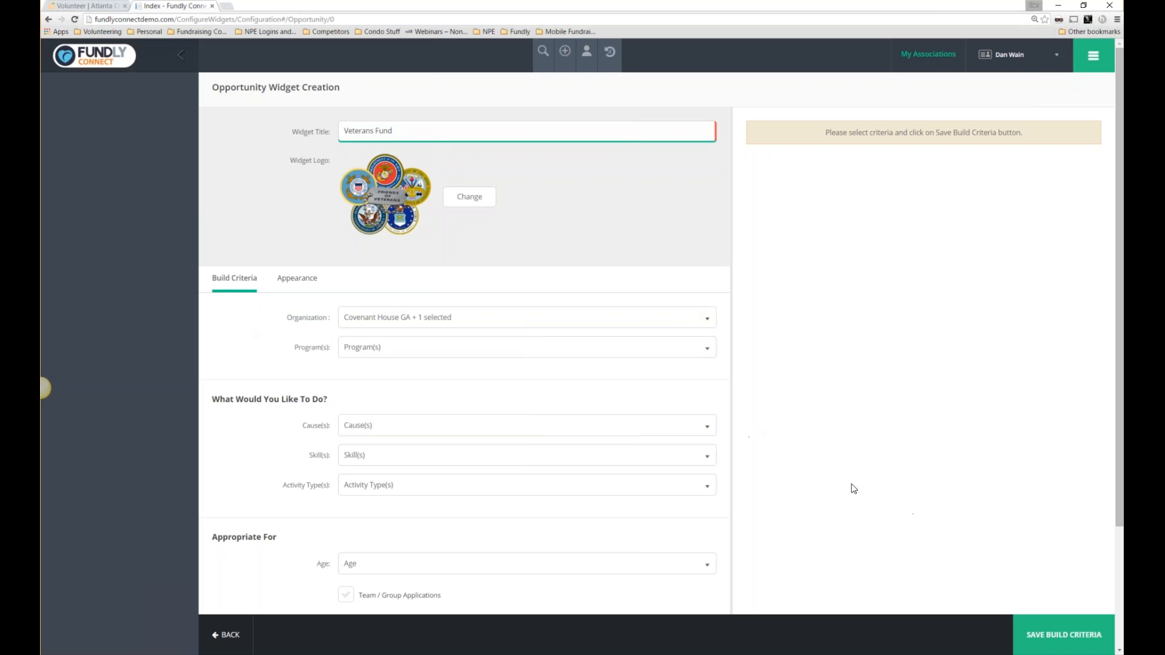
{"action": "left_click", "coordinate": [1065, 634]}
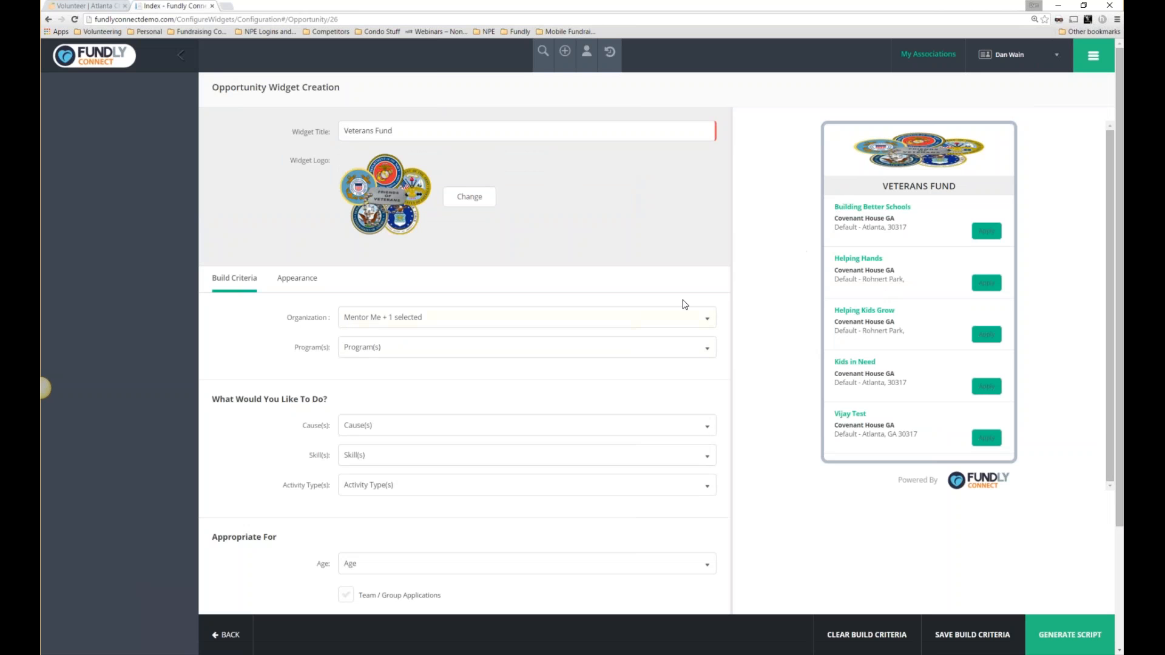
{"action": "left_click", "coordinate": [403, 317]}
{"action": "left_click", "coordinate": [350, 381]}
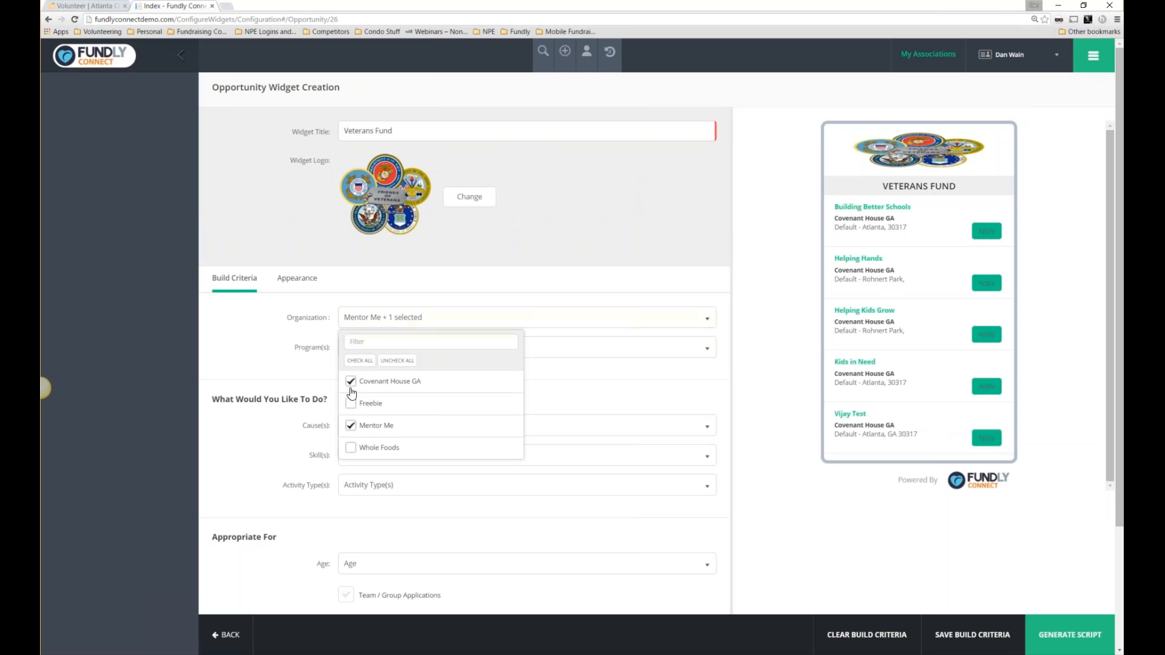
{"action": "left_click", "coordinate": [351, 425]}
{"action": "left_click", "coordinate": [349, 403]}
{"action": "left_click", "coordinate": [317, 388]}
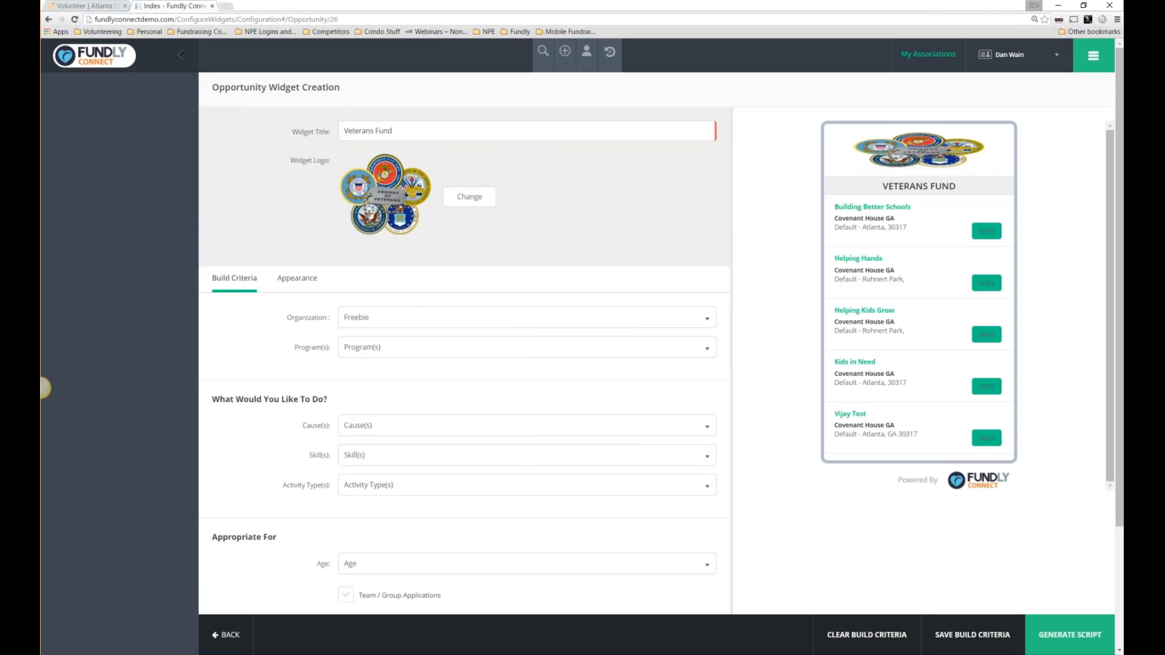
{"action": "left_click", "coordinate": [983, 635]}
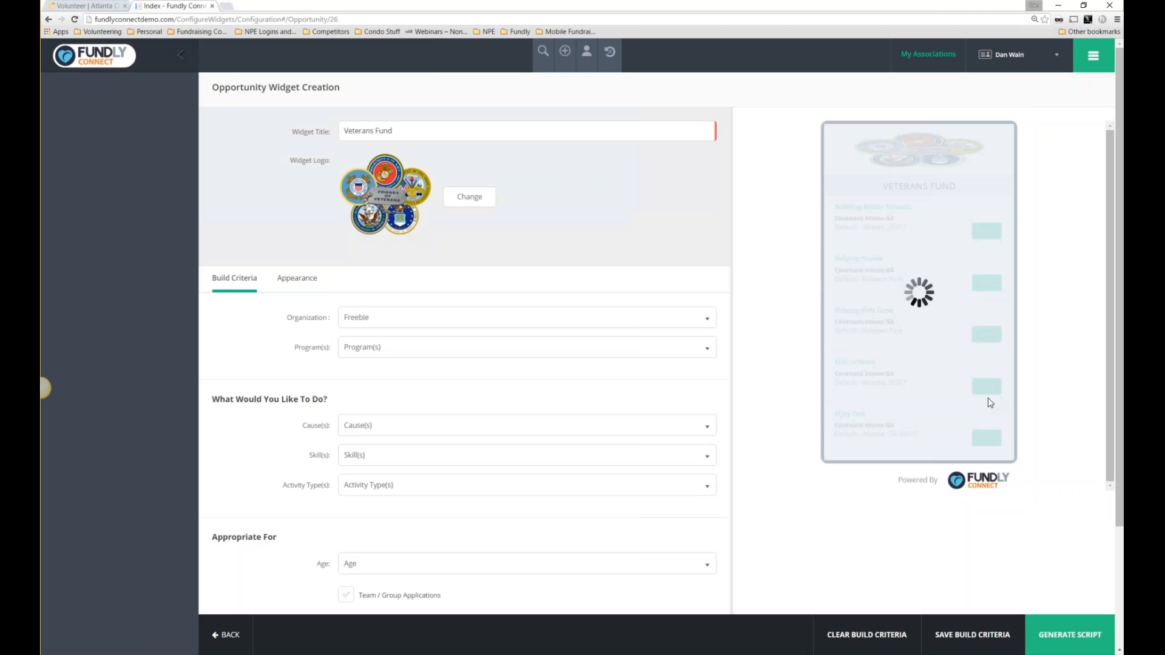
{"action": "left_click_drag", "start_coordinate": [863, 271], "coordinate": [838, 272]}
{"action": "left_click", "coordinate": [858, 220]}
{"action": "double_click", "coordinate": [858, 221]}
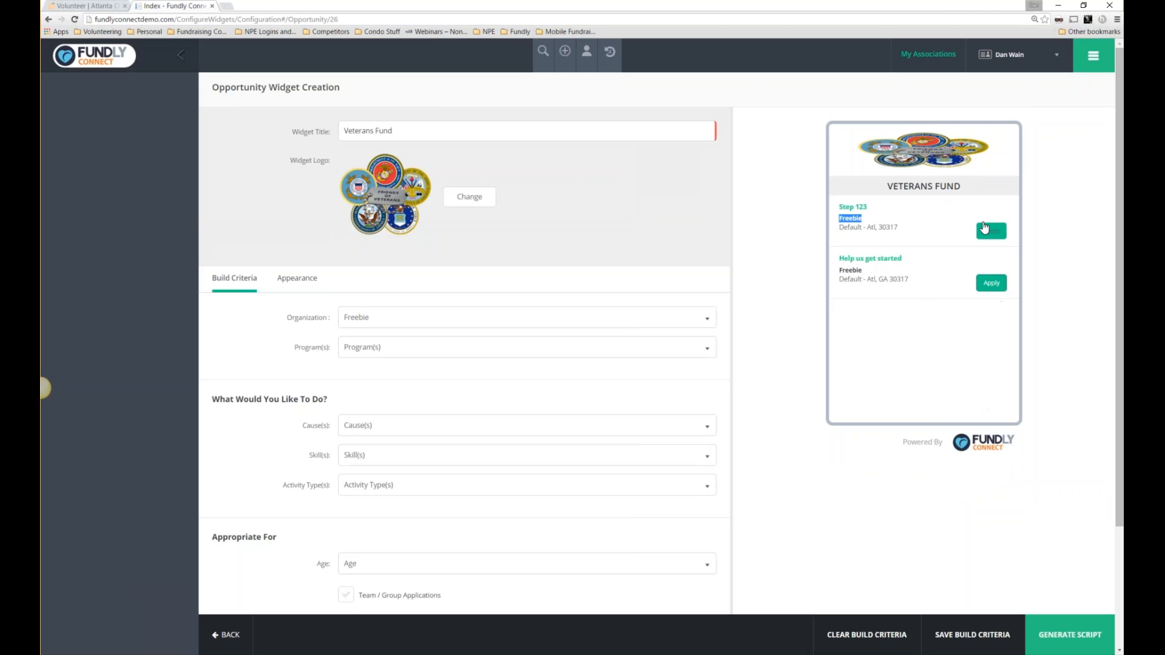
{"action": "left_click_drag", "start_coordinate": [872, 210], "coordinate": [826, 205]}
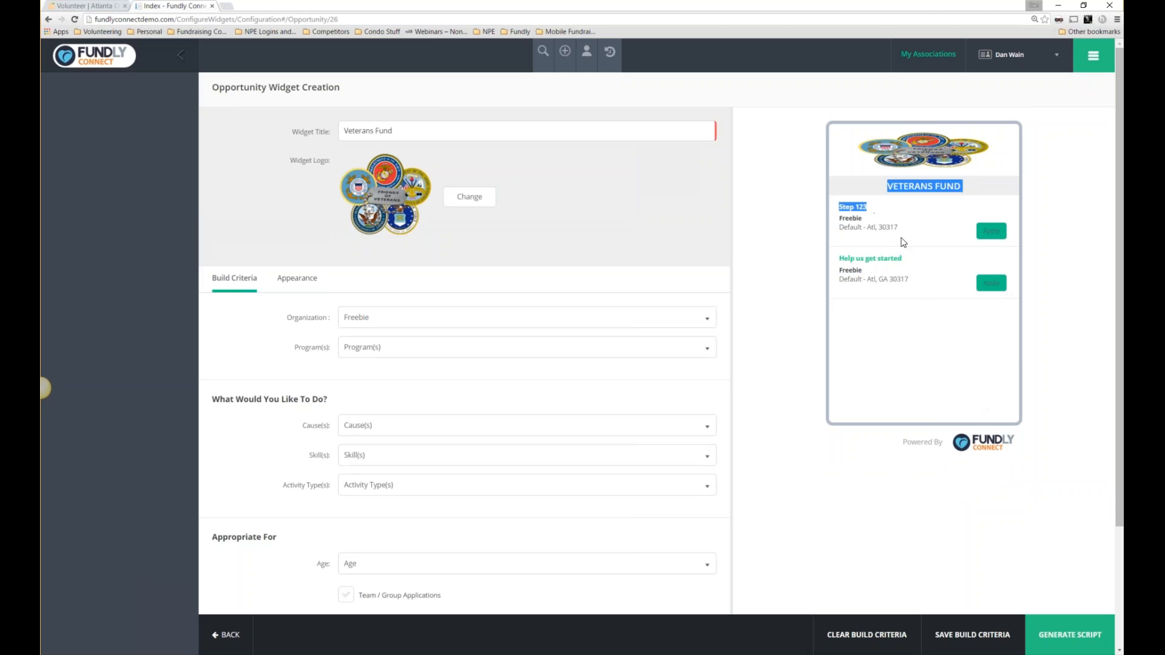
{"action": "left_click", "coordinate": [776, 209]}
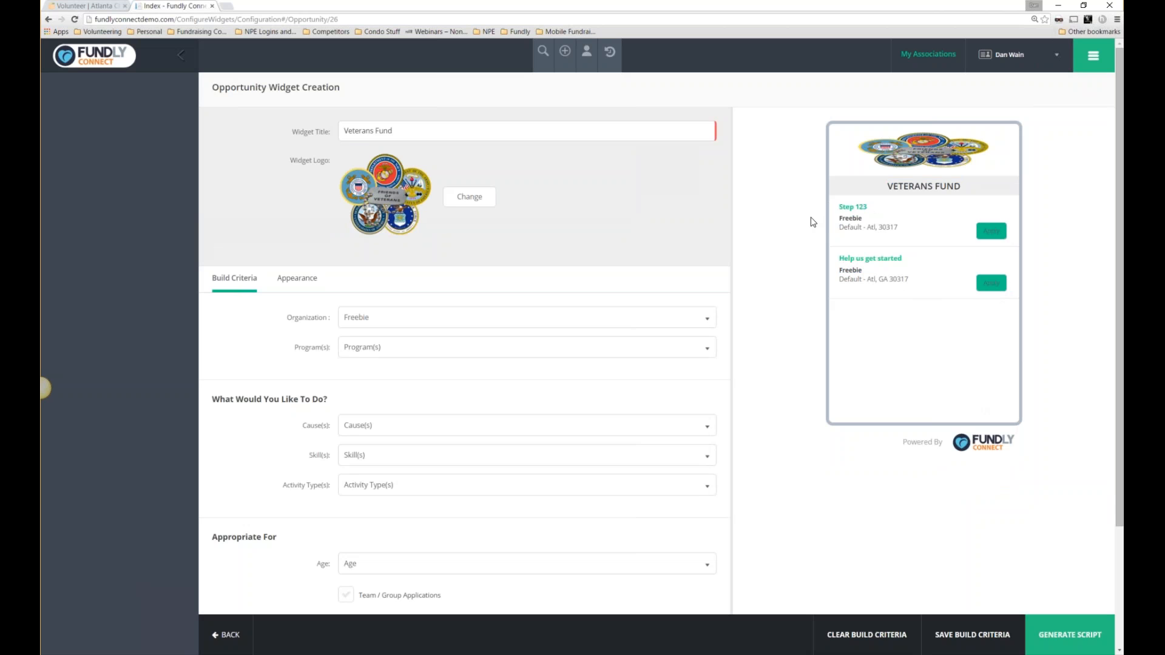
{"action": "scroll", "coordinate": [368, 369], "scroll_direction": "down", "scroll_amount": 2}
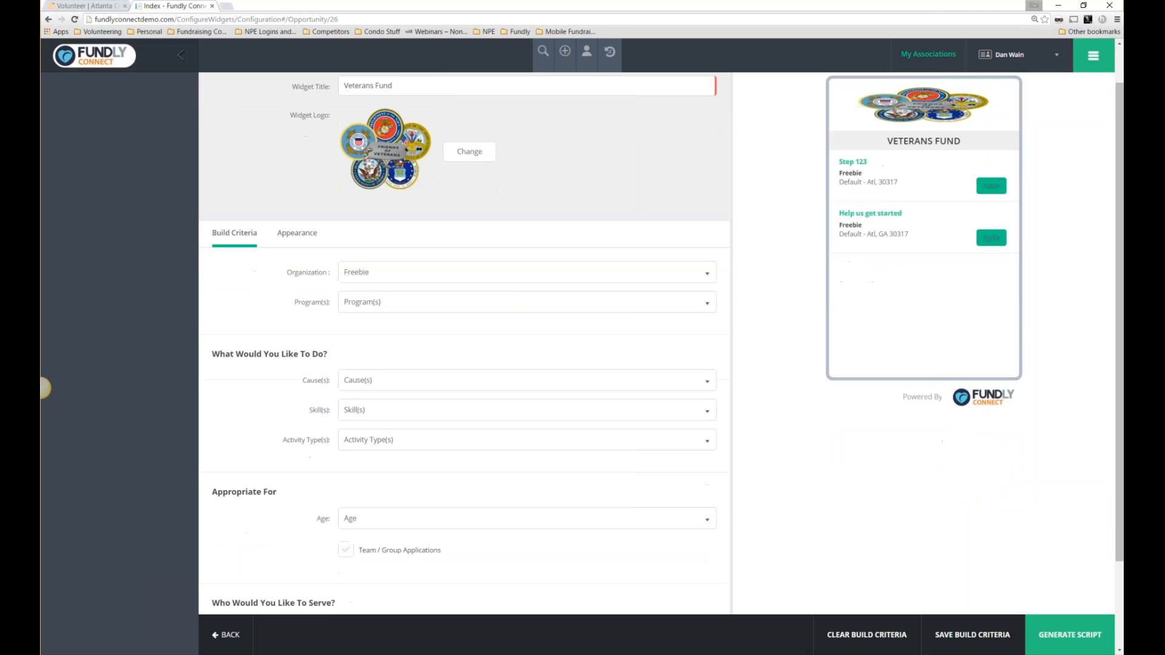
Replace the Freebie organization filter with the Adult Education cause and save the build criteria.
{"action": "left_click", "coordinate": [386, 233]}
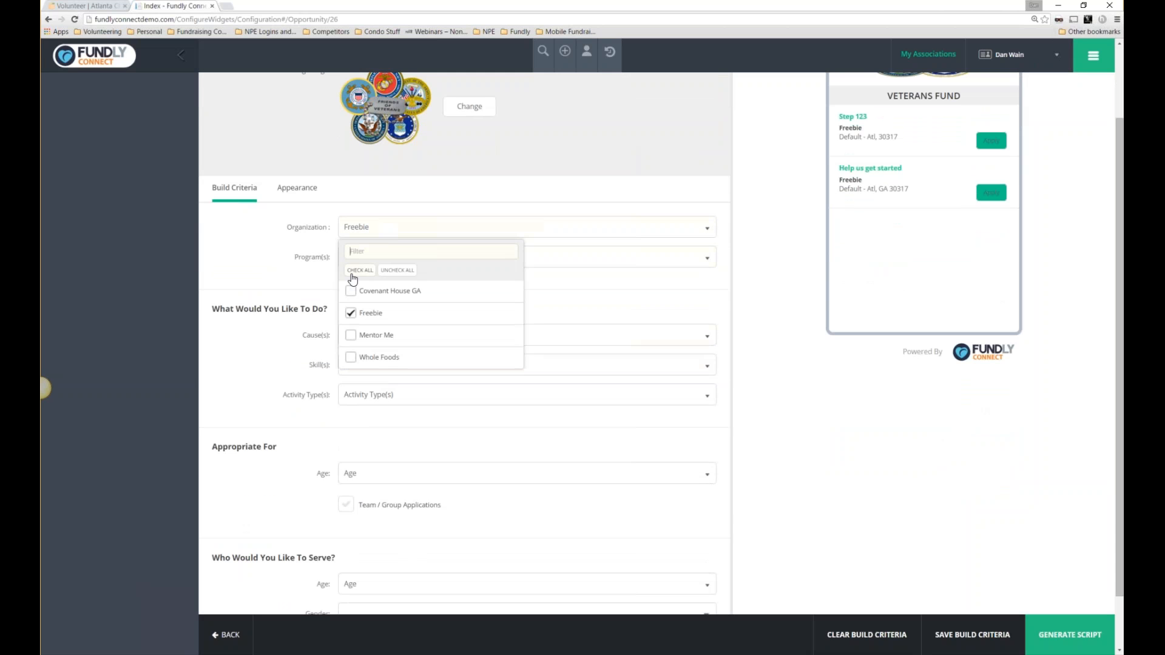
{"action": "left_click", "coordinate": [350, 313]}
{"action": "left_click", "coordinate": [384, 339]}
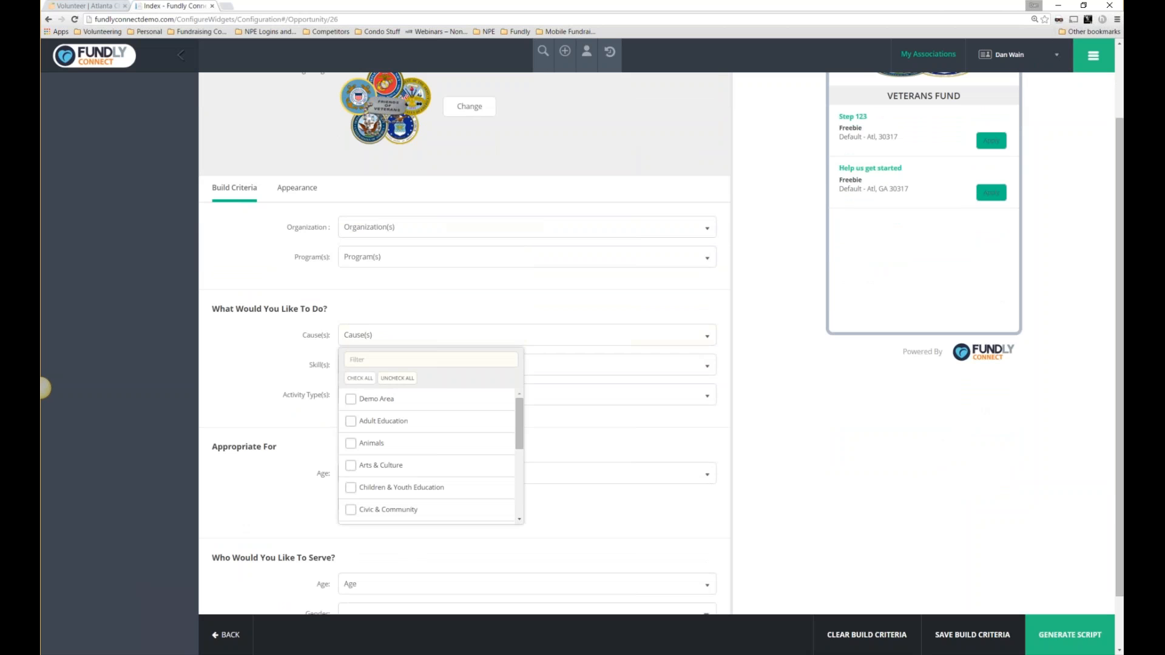
{"action": "left_click", "coordinate": [351, 421]}
{"action": "left_click", "coordinate": [941, 635]}
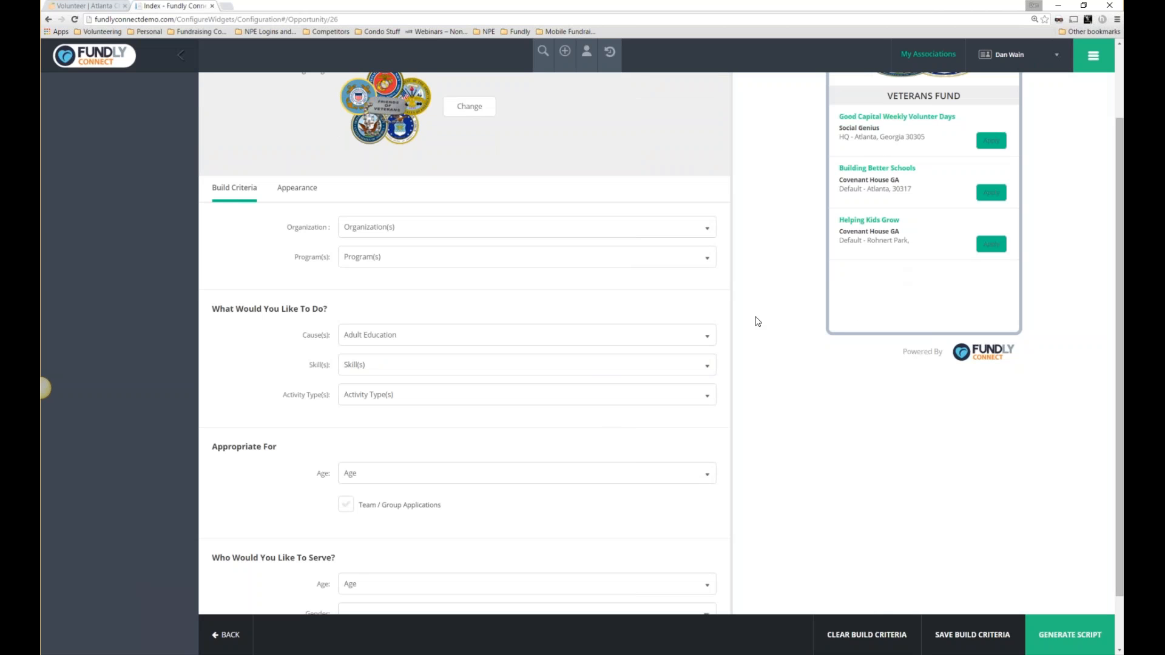
{"action": "scroll", "coordinate": [568, 330], "scroll_direction": "down", "scroll_amount": 1}
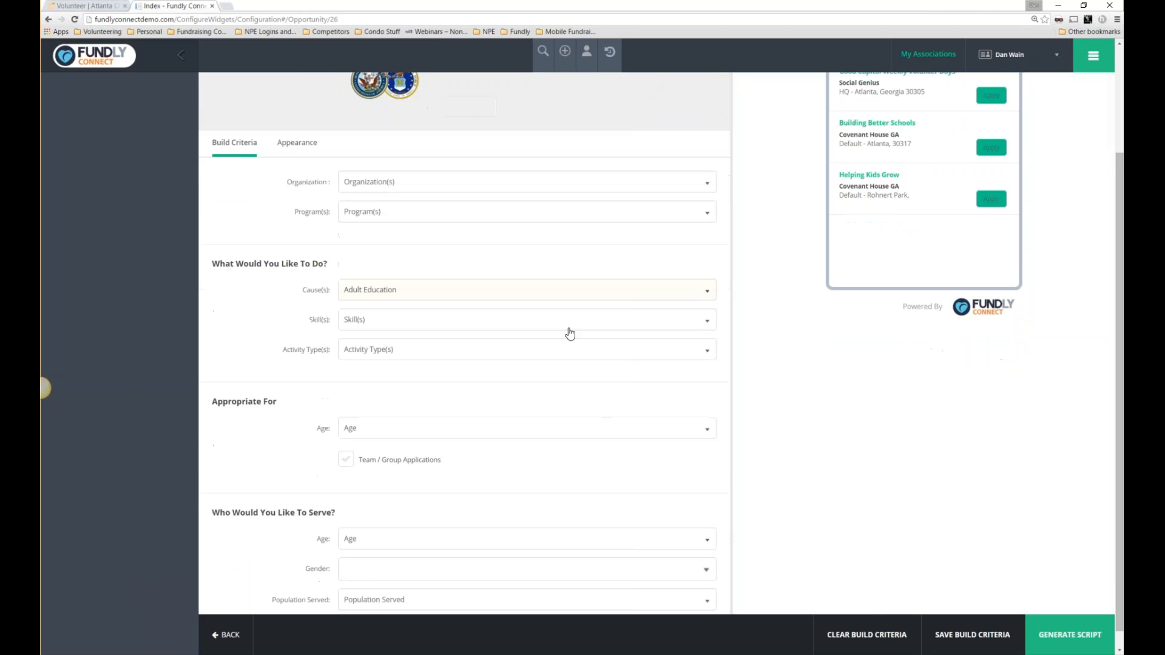
{"action": "scroll", "coordinate": [946, 400], "scroll_direction": "up", "scroll_amount": 2}
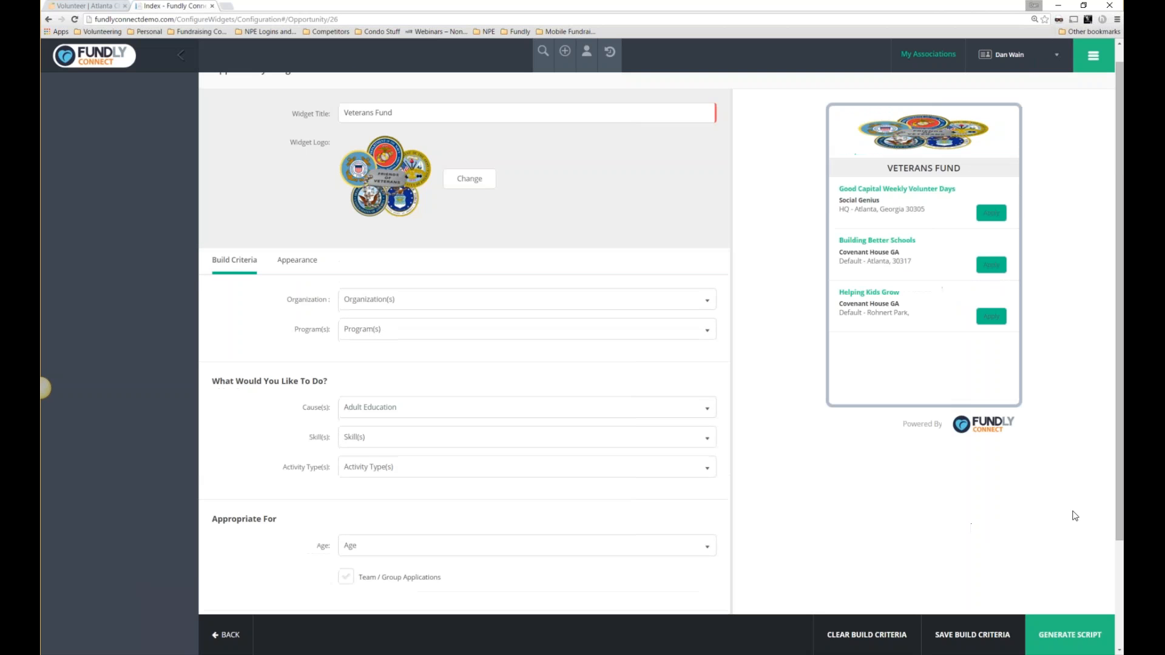
Generate and select the Veterans Fund embed script, then go to the charity's Volunteer page.
{"action": "left_click", "coordinate": [1079, 633]}
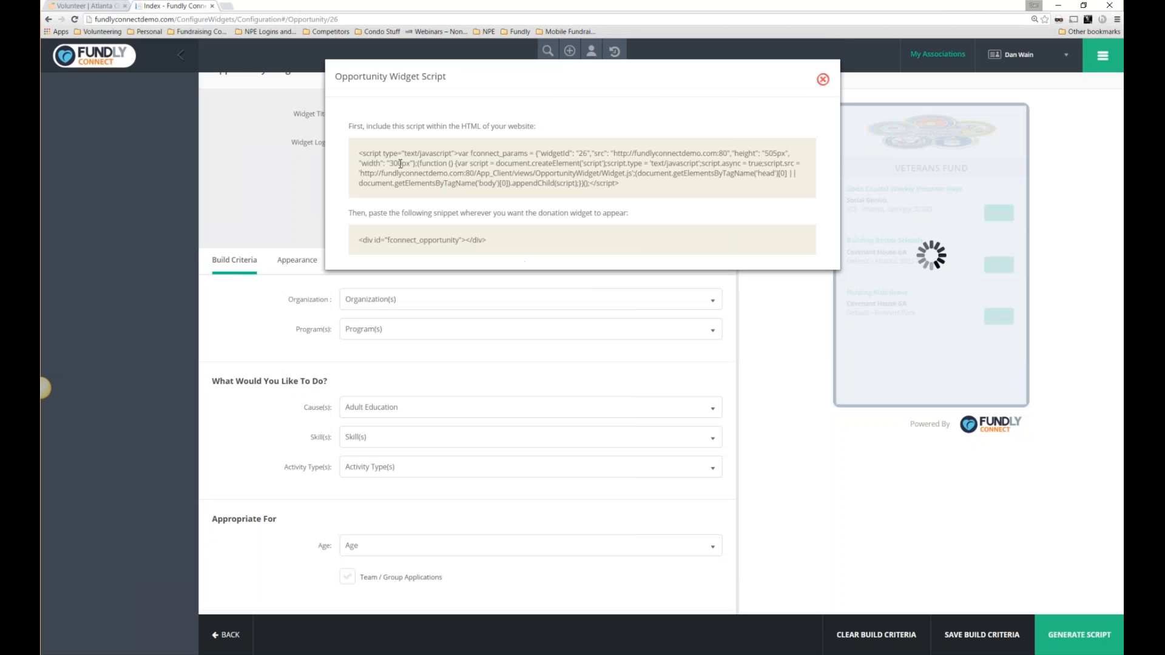
{"action": "left_click_drag", "start_coordinate": [398, 154], "coordinate": [524, 261]}
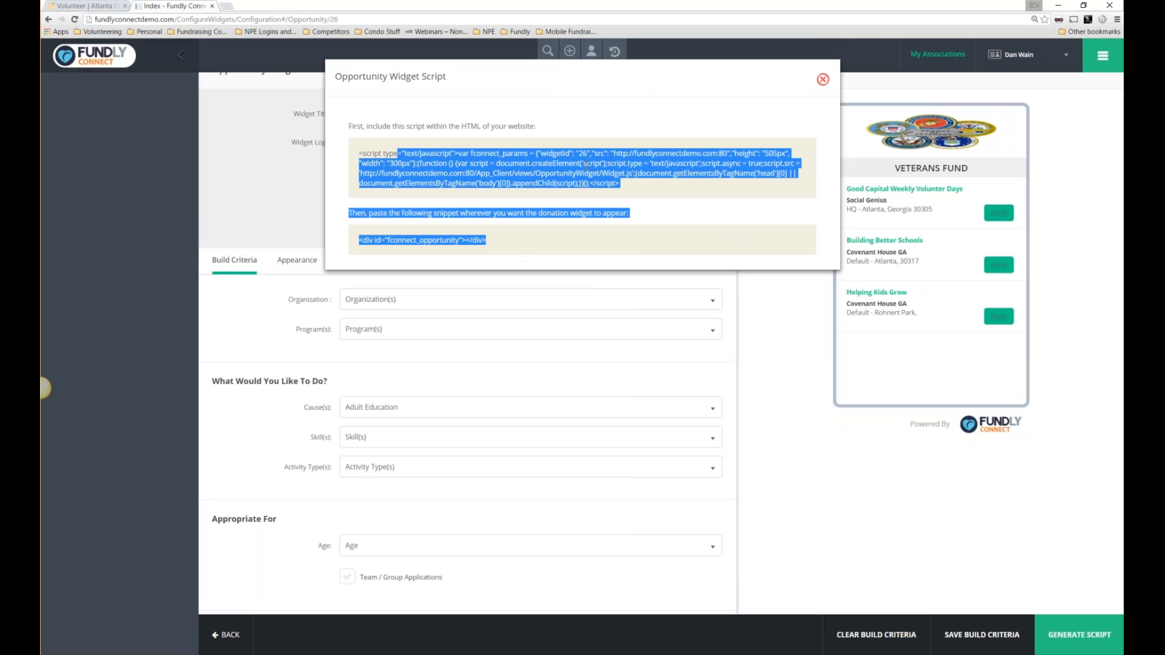
{"action": "left_click", "coordinate": [90, 7]}
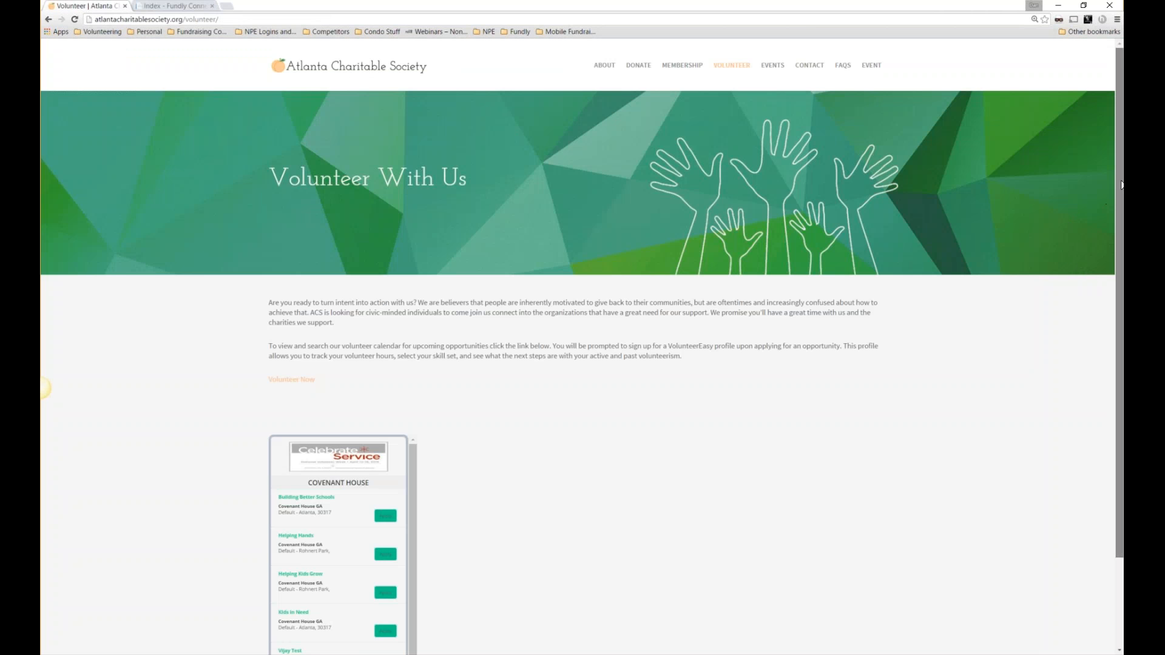
Highlight Covenant House GA under Building Better Schools and Helping Hands in the volunteer widget.
{"action": "scroll", "coordinate": [1113, 208], "scroll_direction": "down", "scroll_amount": 2}
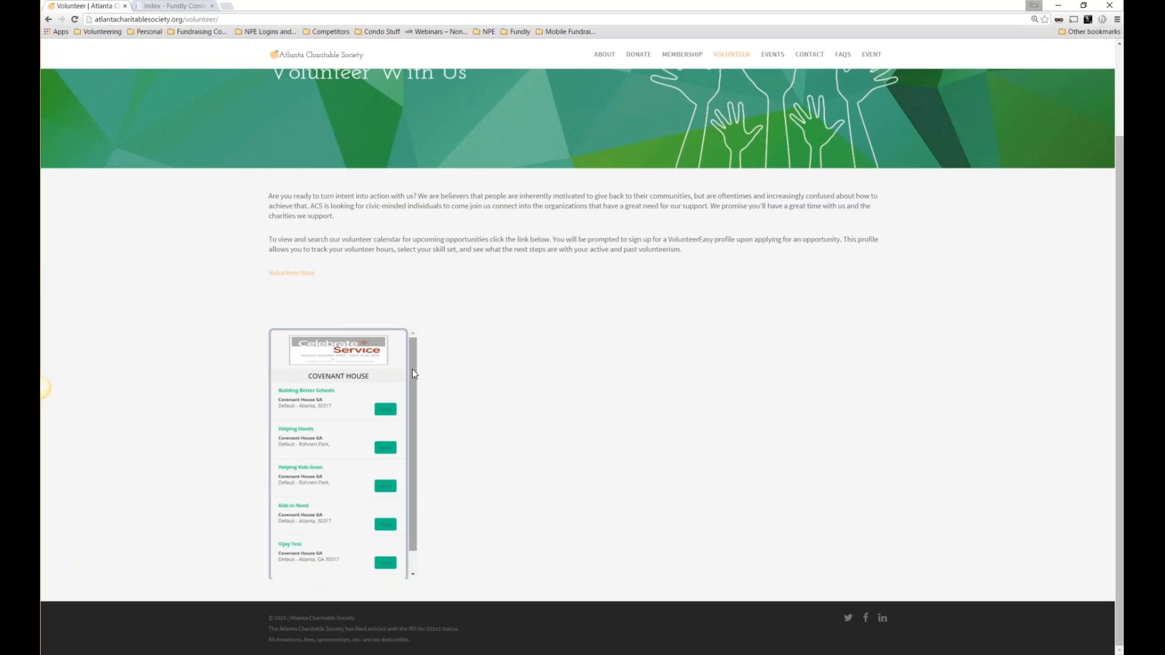
{"action": "left_click_drag", "start_coordinate": [413, 369], "coordinate": [406, 391]}
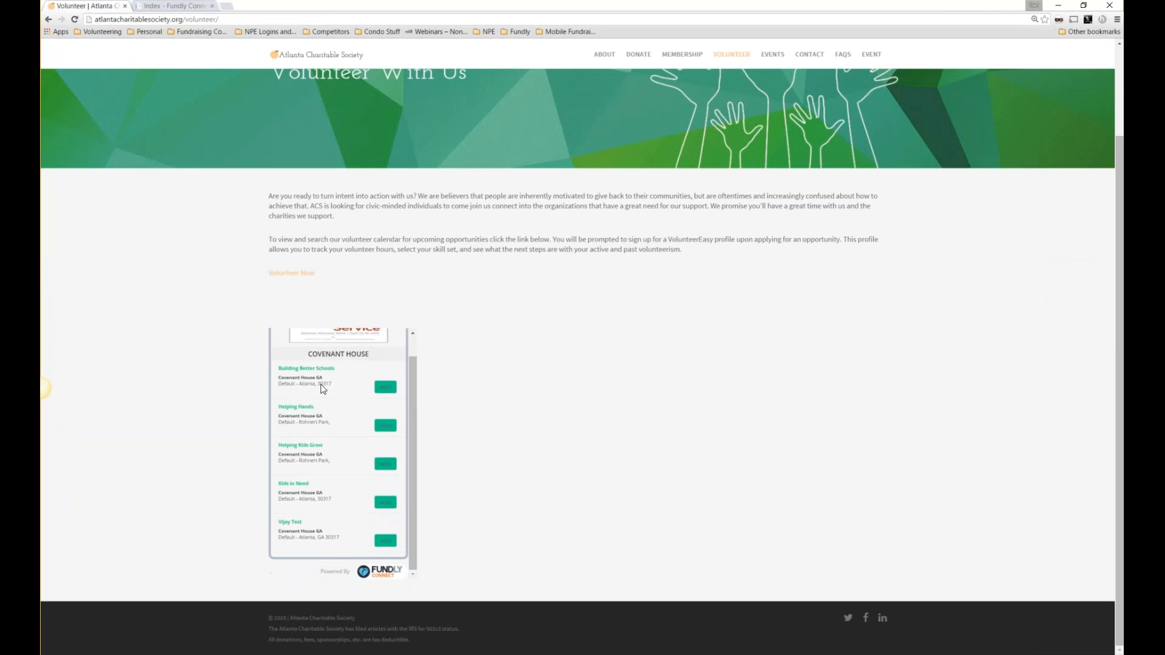
{"action": "left_click_drag", "start_coordinate": [324, 378], "coordinate": [277, 380]}
{"action": "left_click_drag", "start_coordinate": [324, 416], "coordinate": [278, 416]}
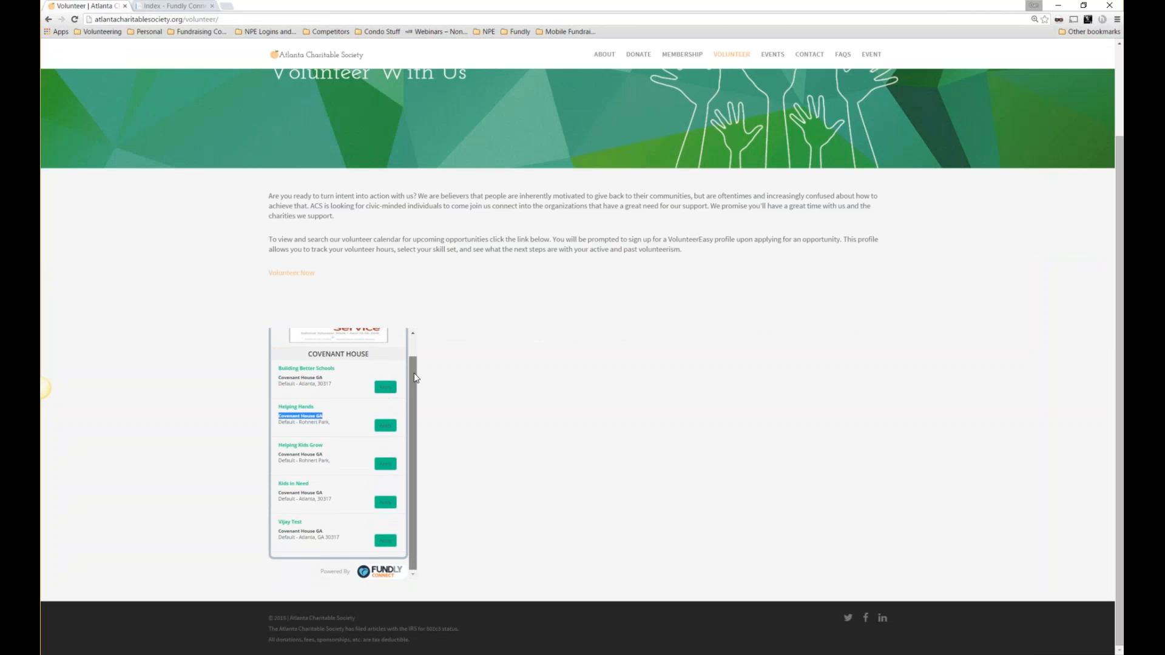
{"action": "scroll", "coordinate": [328, 406], "scroll_direction": "up", "scroll_amount": 1}
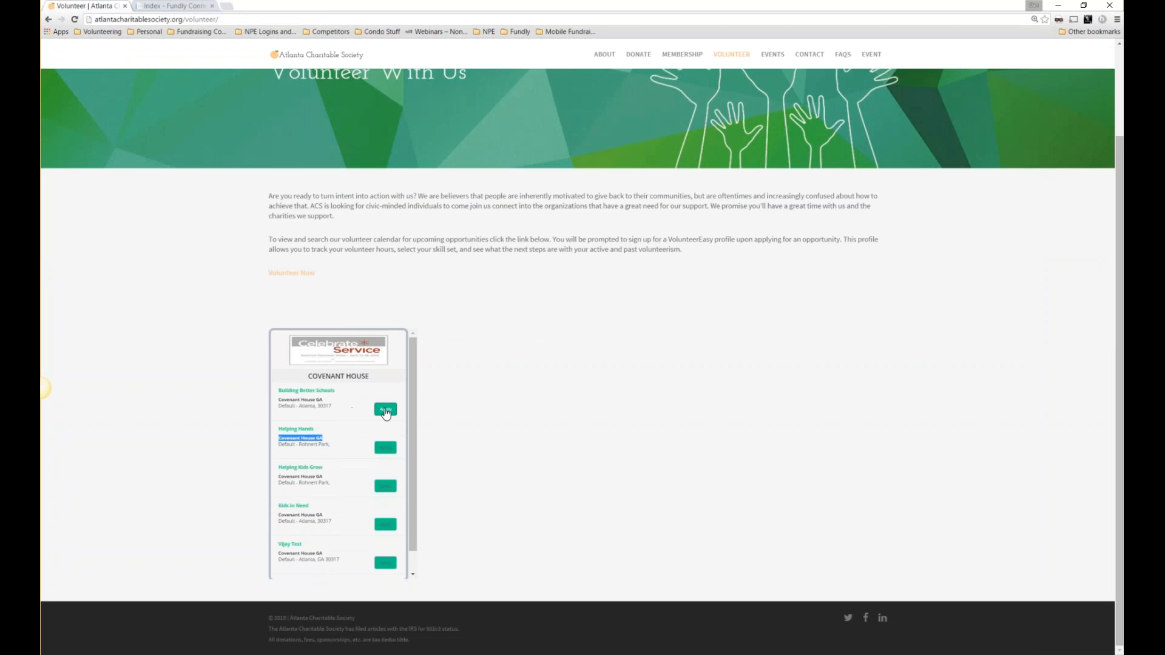
Apply for Helping Hands, view it full screen, then close it and return to Fundly Connect.
{"action": "left_click", "coordinate": [384, 449]}
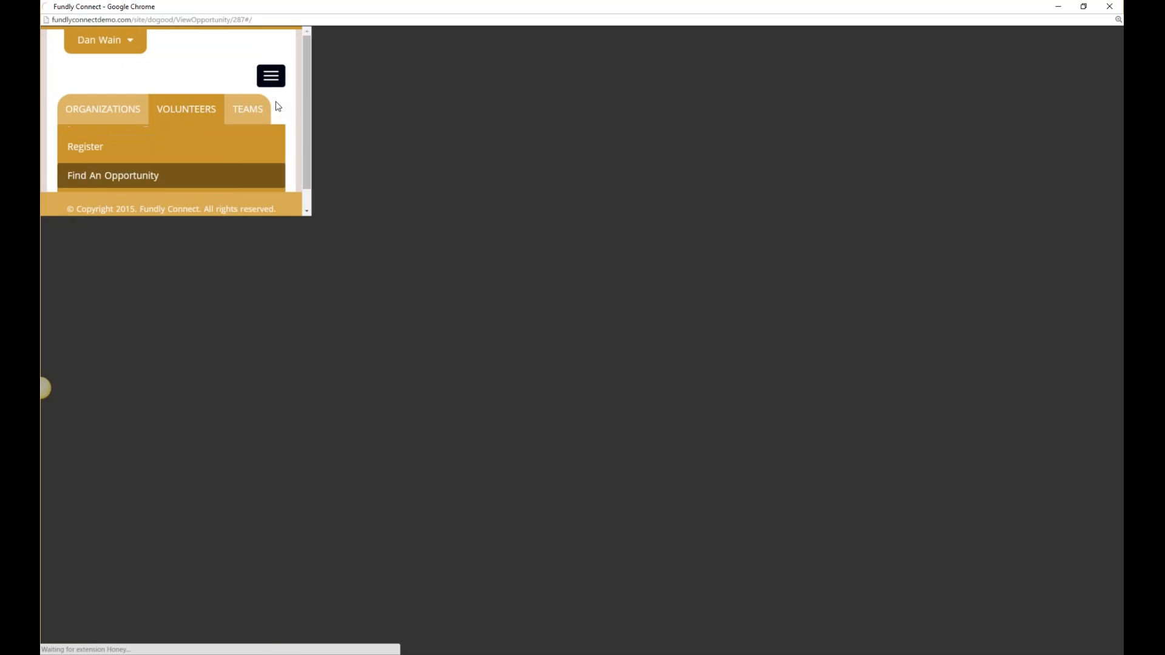
{"action": "left_click", "coordinate": [276, 100]}
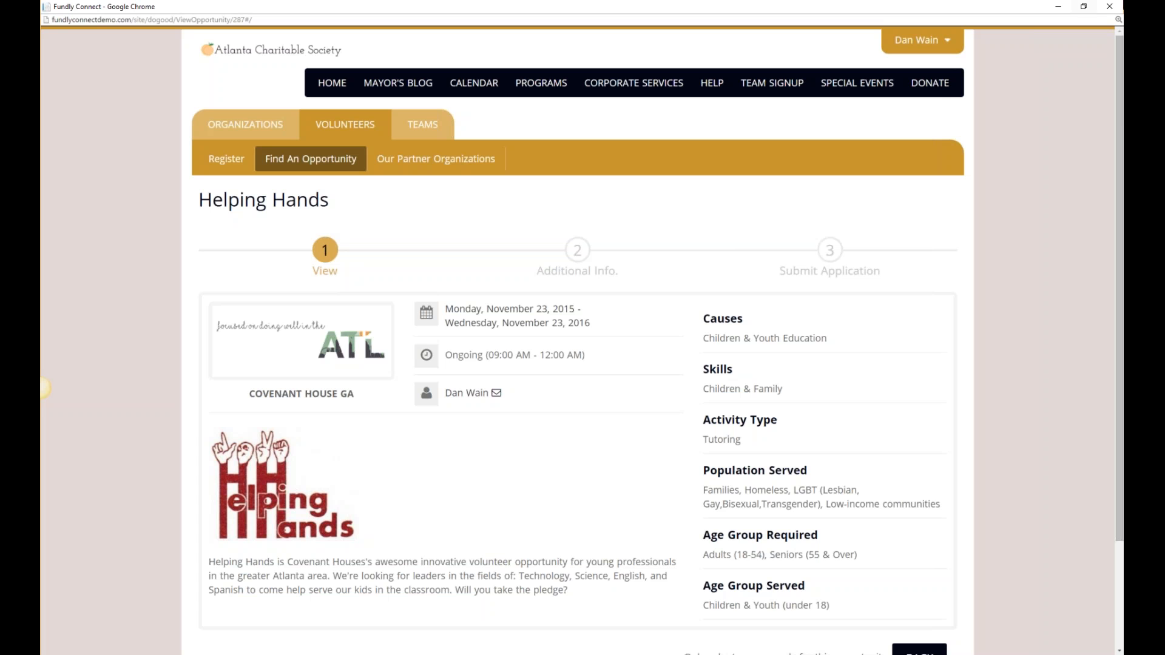
{"action": "left_click", "coordinate": [1110, 6]}
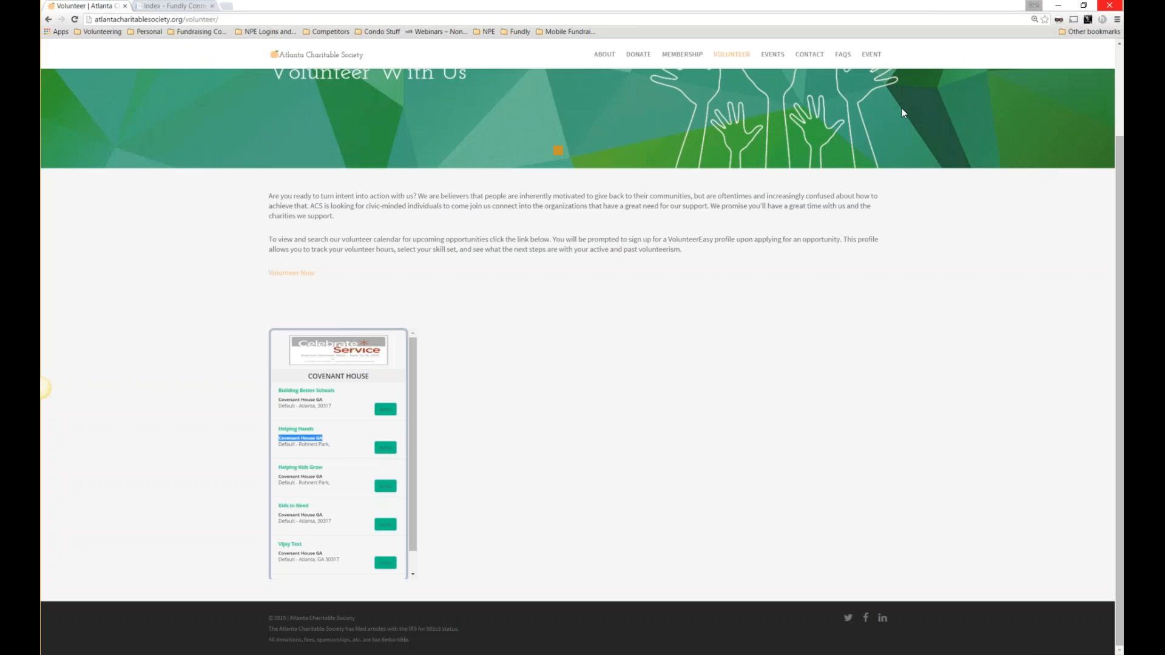
{"action": "left_click", "coordinate": [183, 8]}
{"action": "scroll", "coordinate": [1089, 86], "scroll_direction": "up", "scroll_amount": 1}
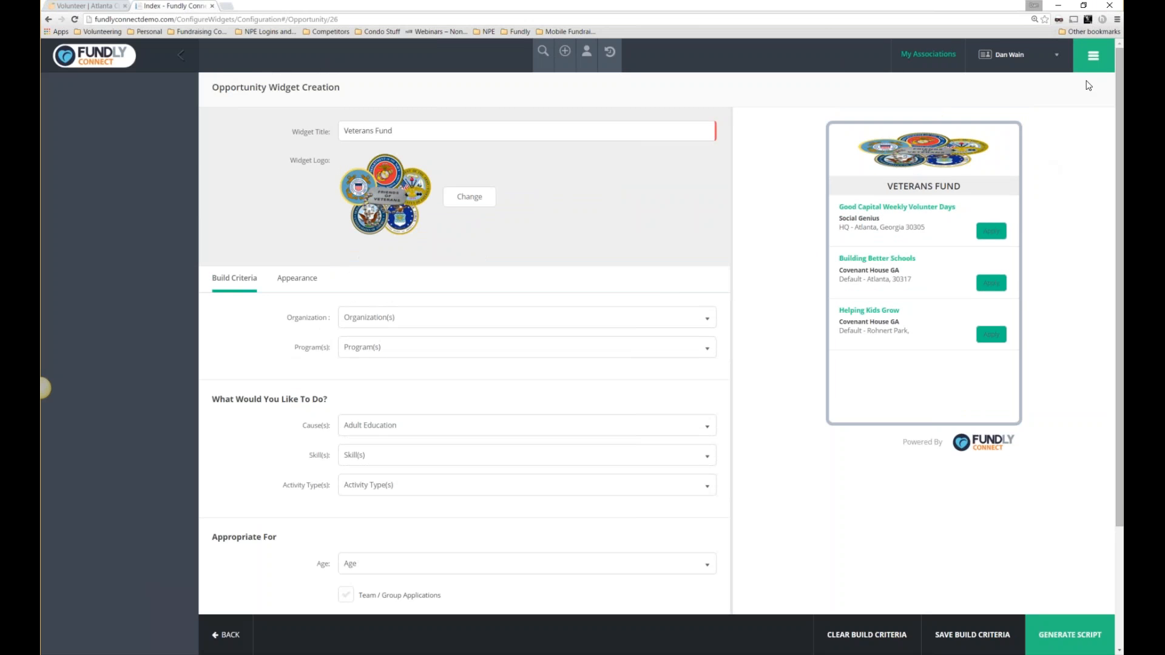
Go to Opportunities > Our Opportunities from the module navigation.
{"action": "left_click", "coordinate": [1094, 55]}
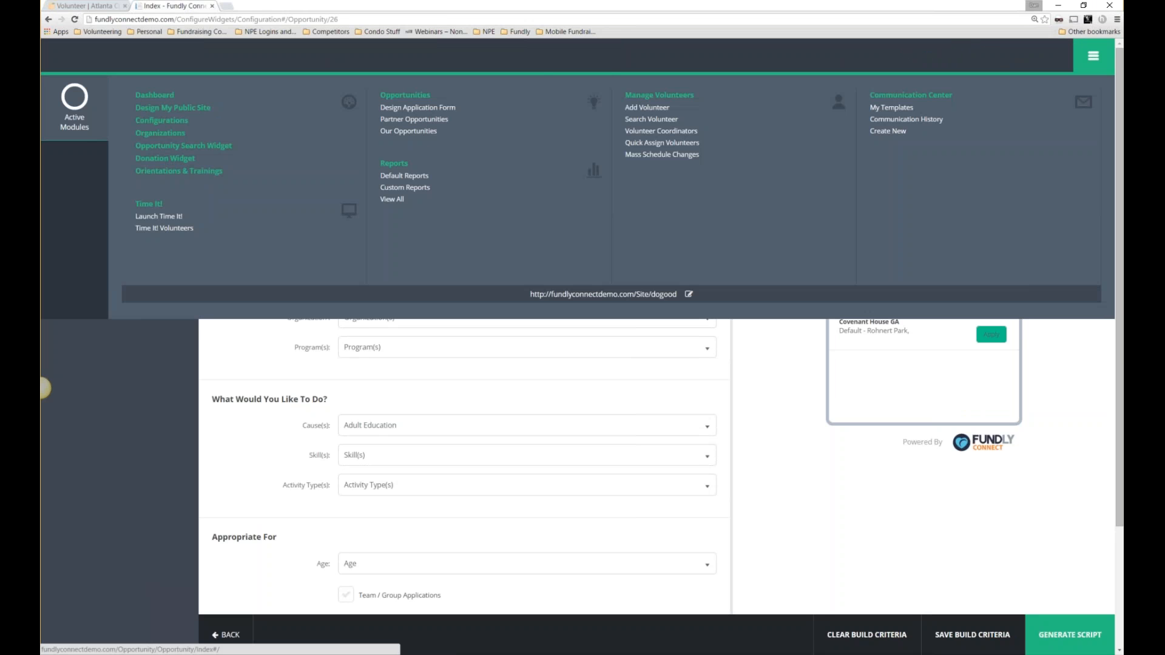
{"action": "left_click", "coordinate": [425, 132]}
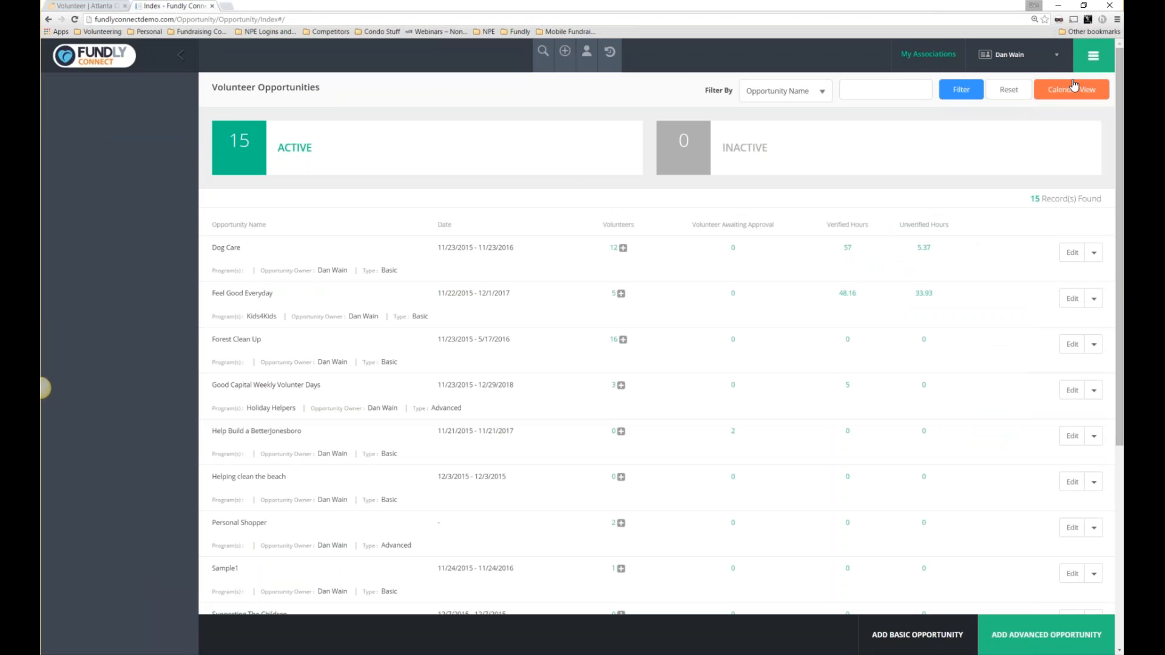
From the opportunities list, keeping the name filter, begin an Add Advanced Opportunity form.
{"action": "left_click", "coordinate": [1091, 61]}
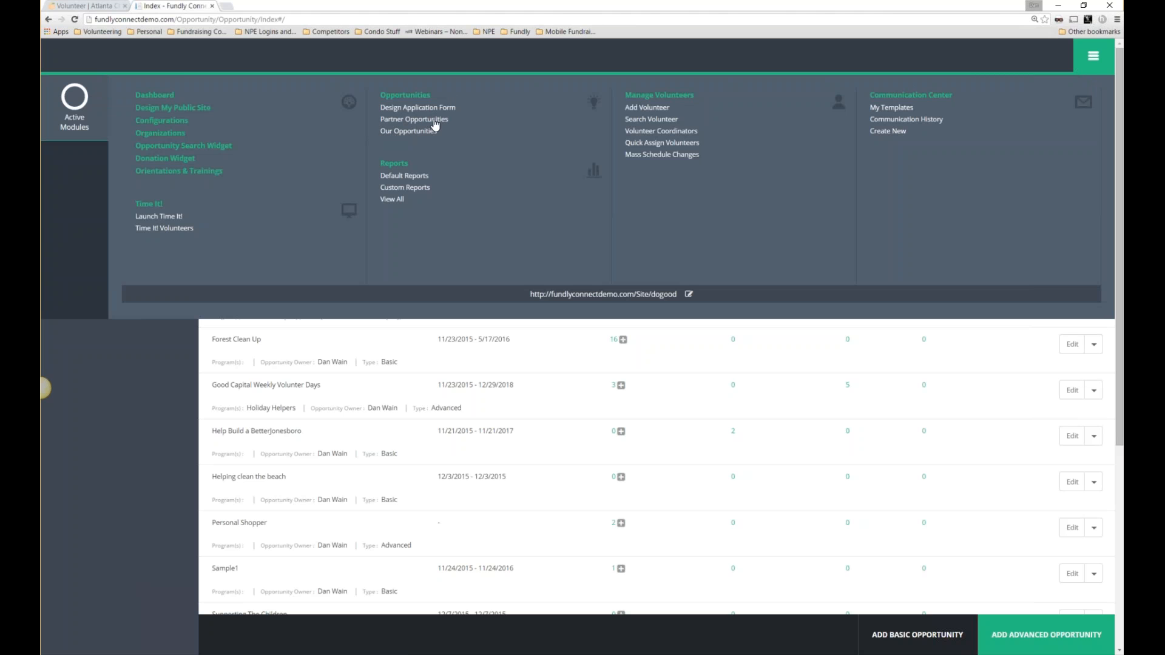
{"action": "left_click", "coordinate": [401, 138]}
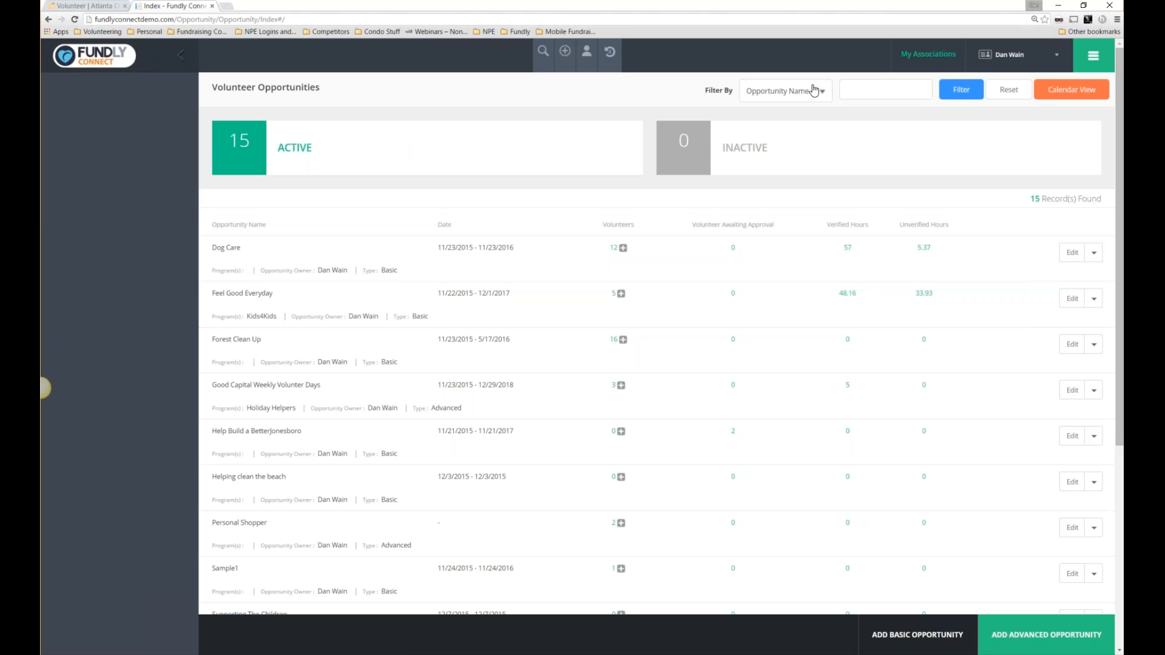
{"action": "left_click", "coordinate": [814, 91]}
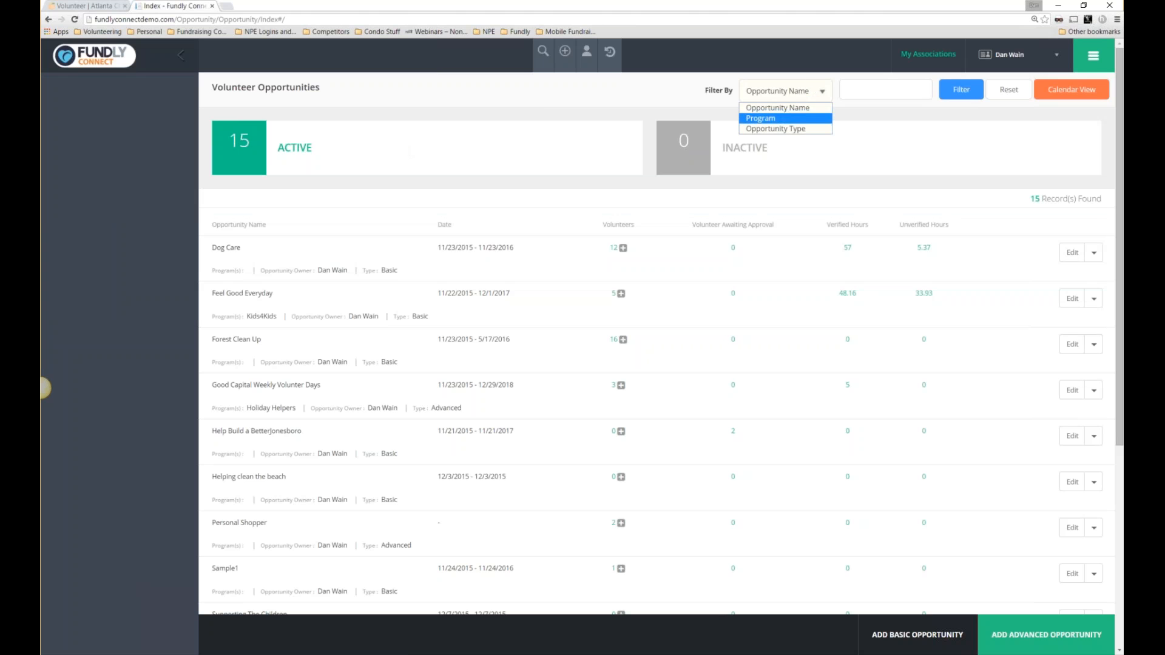
{"action": "left_click", "coordinate": [818, 93]}
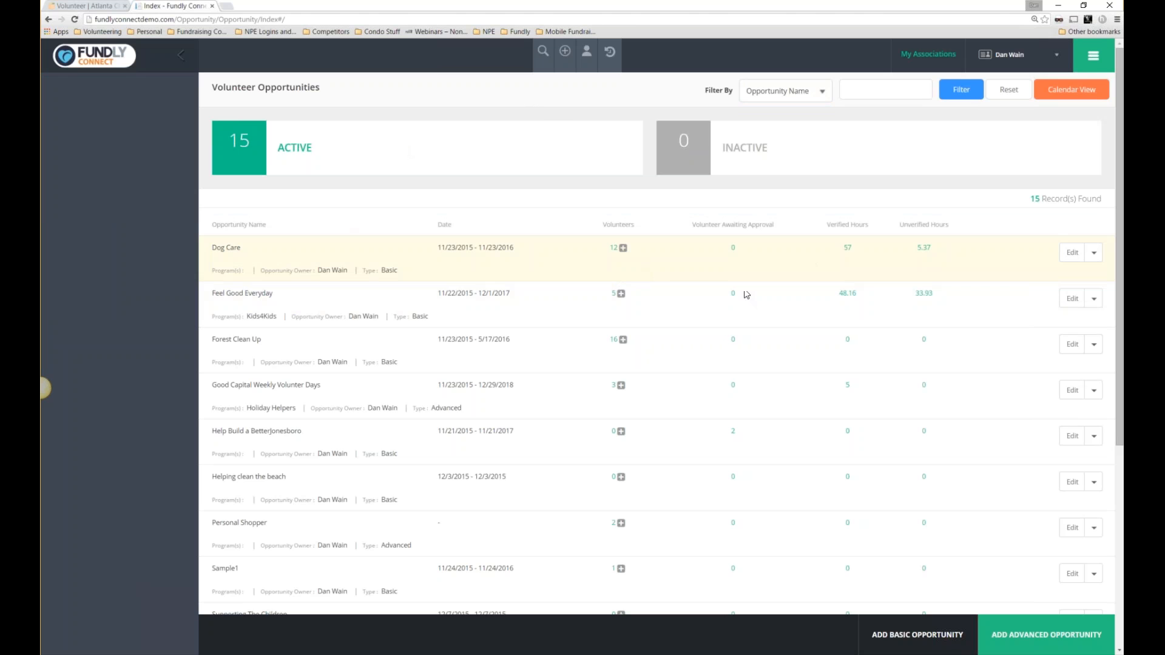
{"action": "left_click", "coordinate": [1011, 640]}
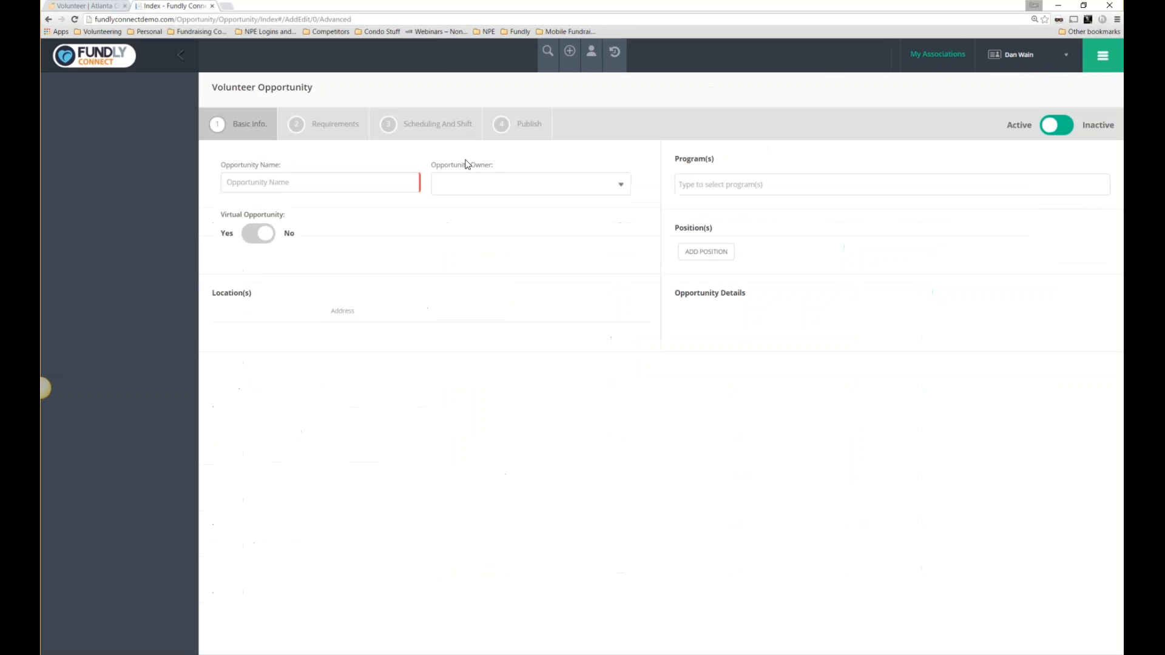
Name the new opportunity 'Creative Helper' and keep Me as its owner.
{"action": "left_click", "coordinate": [282, 183]}
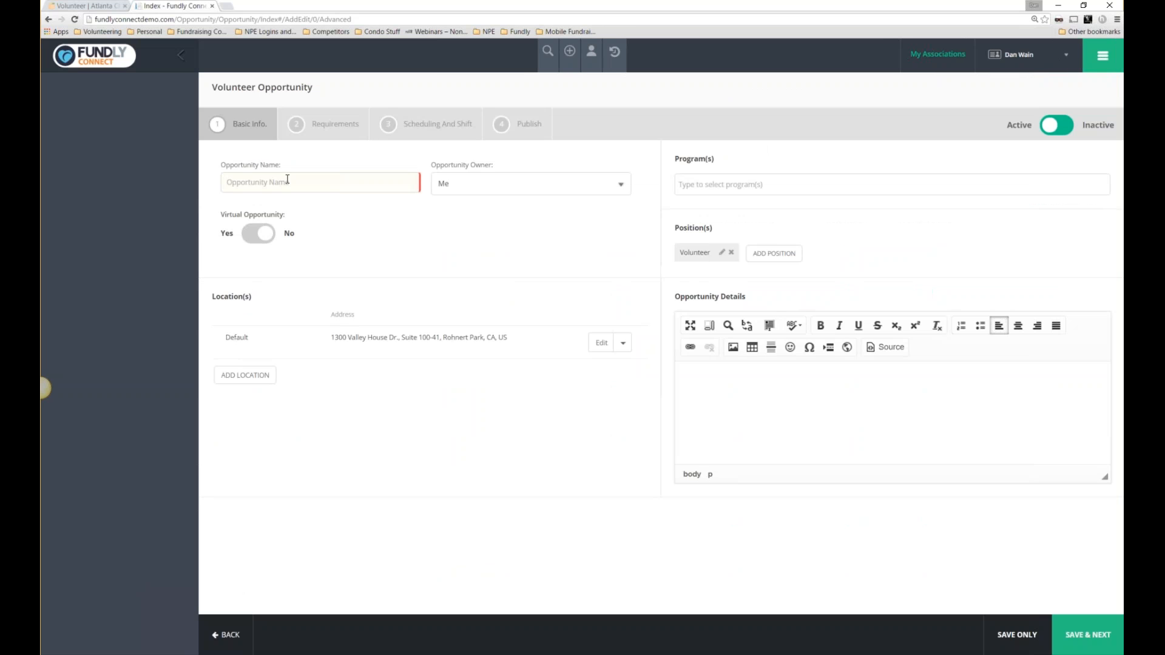
{"action": "type", "text": "Creative Helpers"}
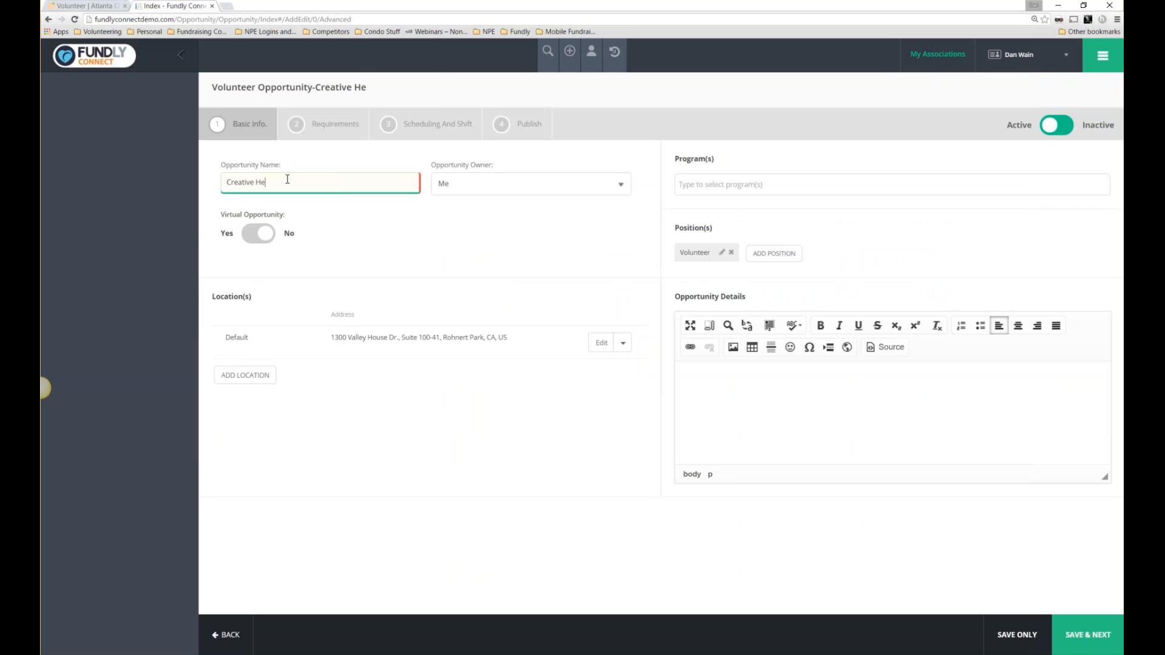
{"action": "left_click", "coordinate": [526, 185]}
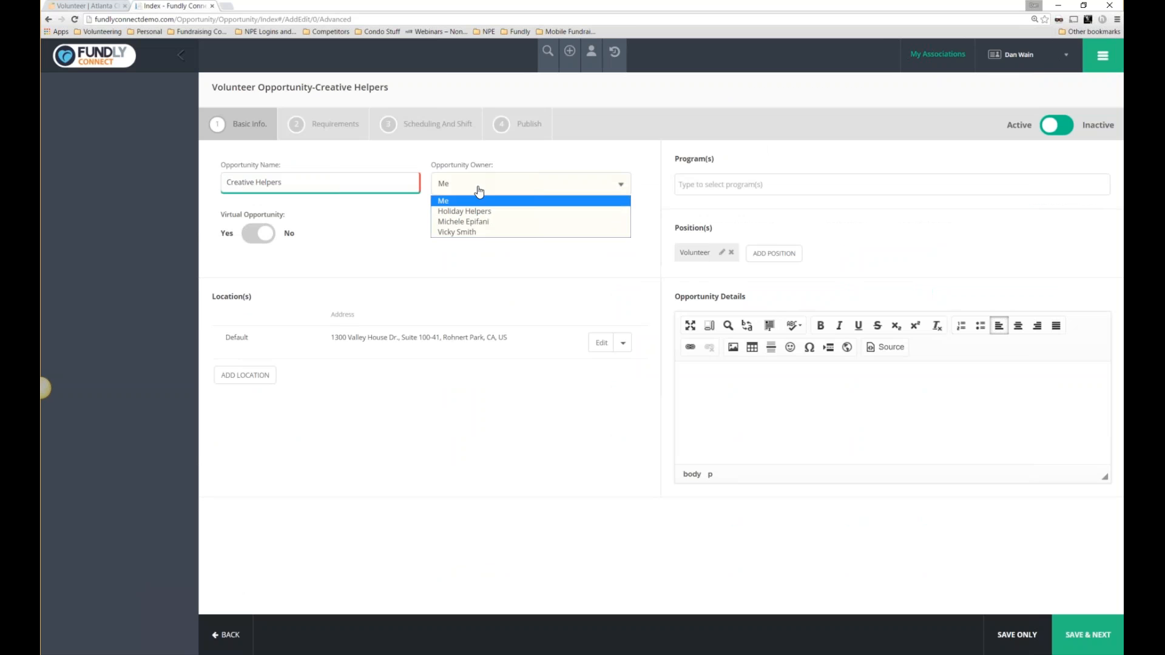
{"action": "left_click", "coordinate": [490, 166]}
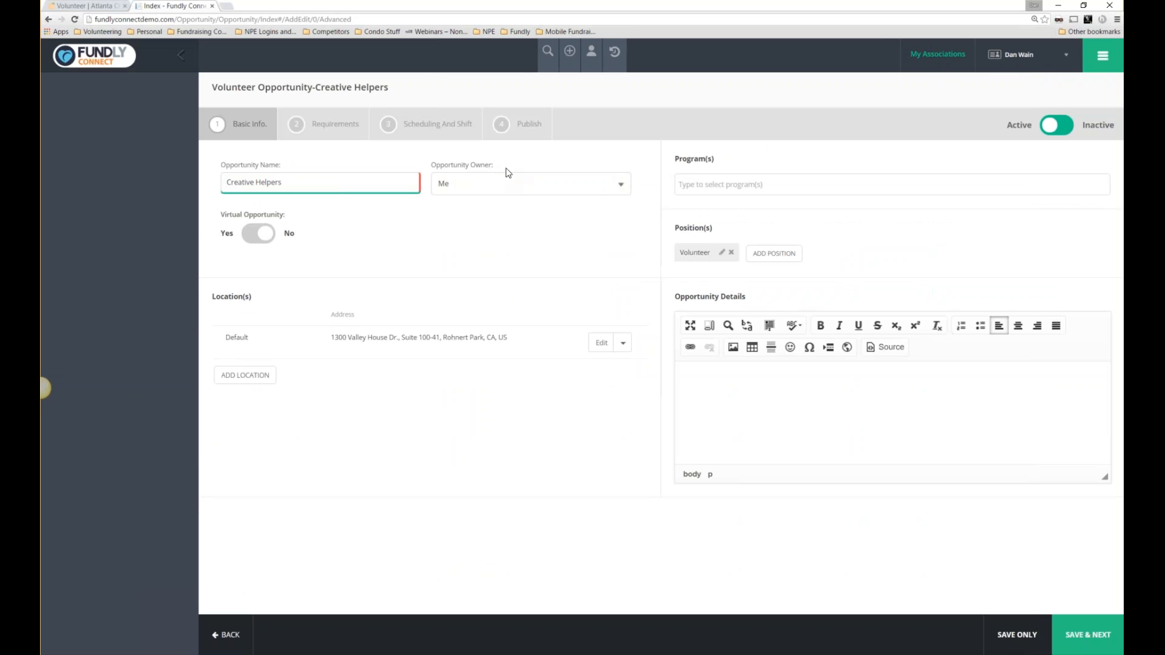
Choose VITA Program in the Program(s) field.
{"action": "left_click", "coordinate": [759, 183]}
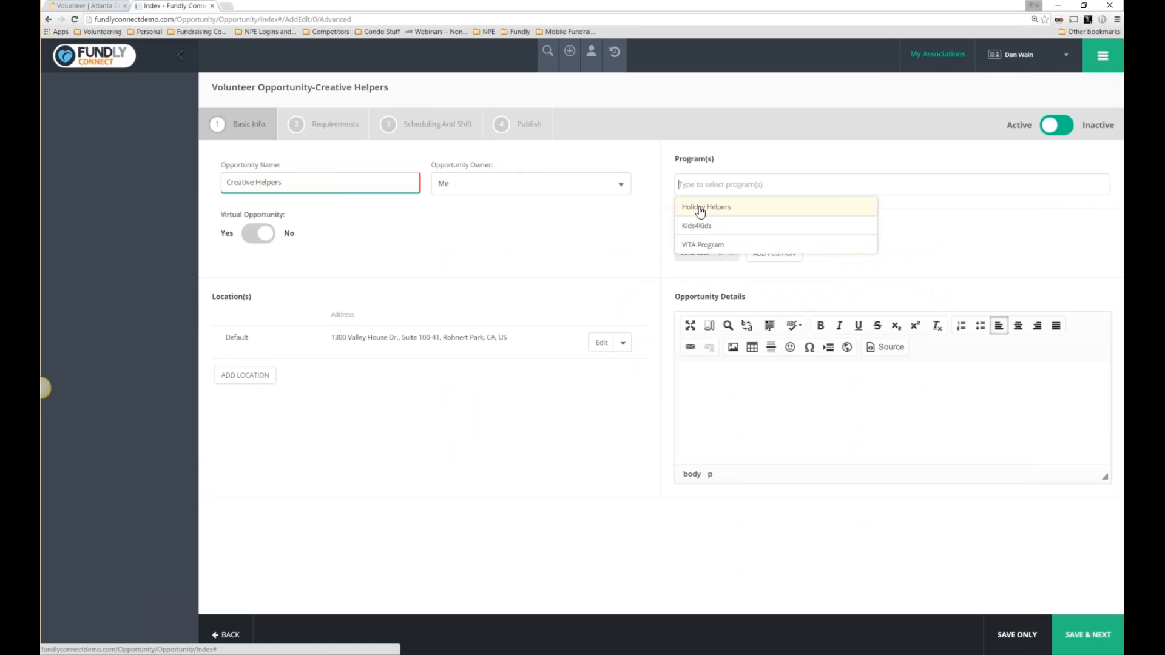
{"action": "left_click", "coordinate": [713, 155]}
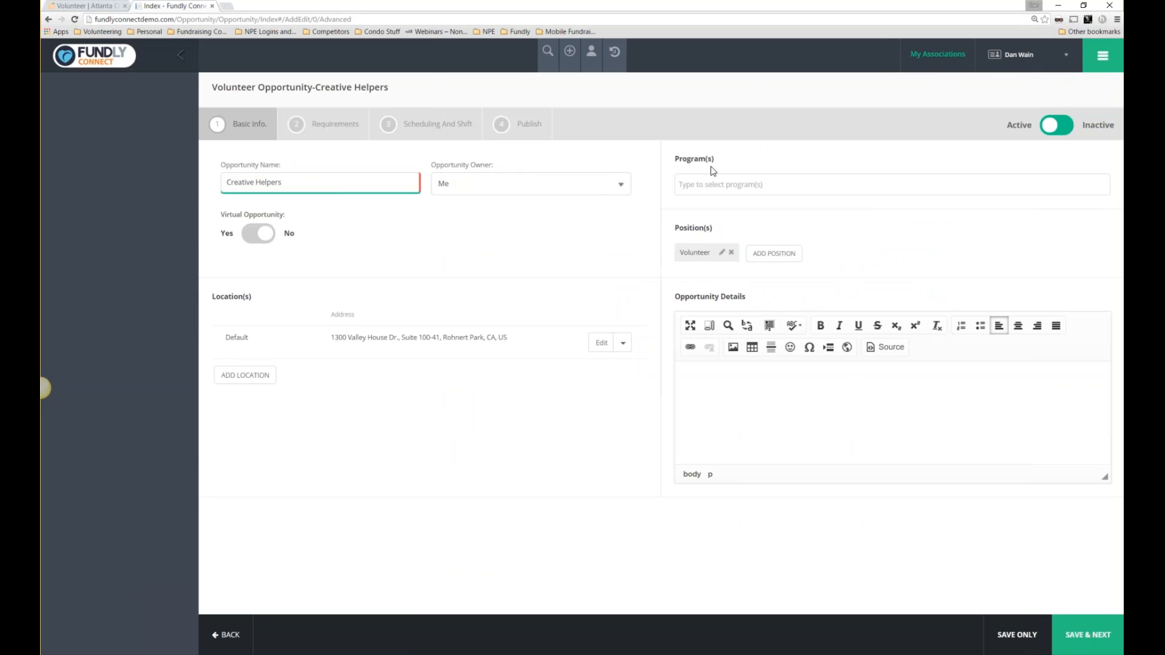
{"action": "left_click", "coordinate": [709, 184]}
{"action": "left_click", "coordinate": [698, 258]}
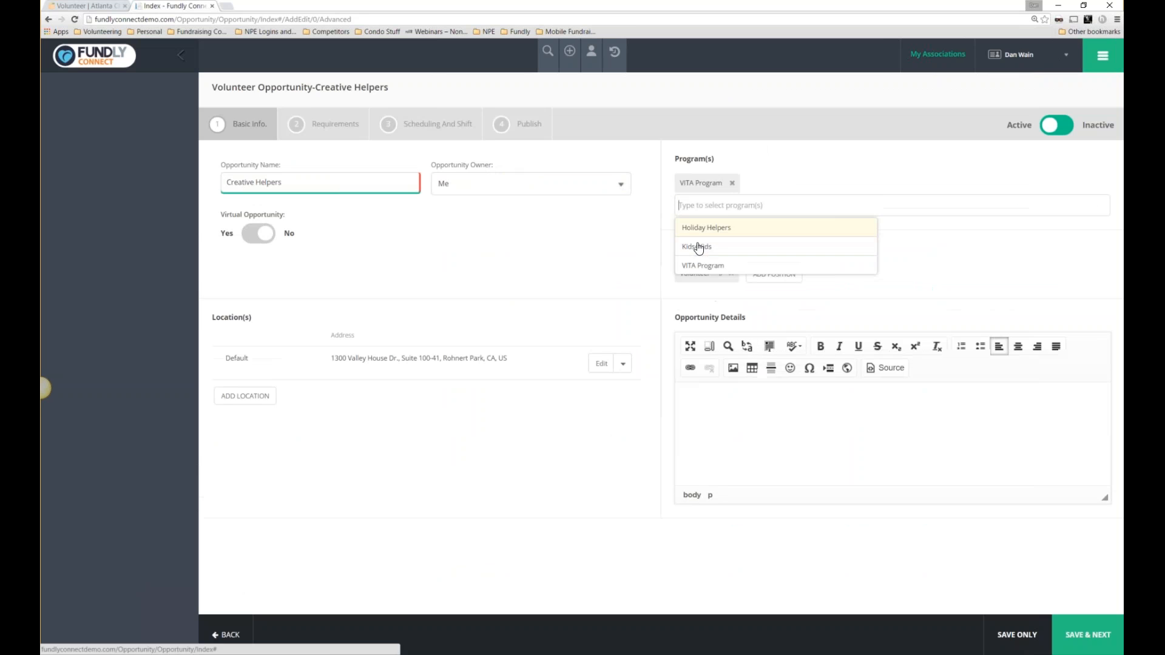
{"action": "left_click", "coordinate": [610, 264]}
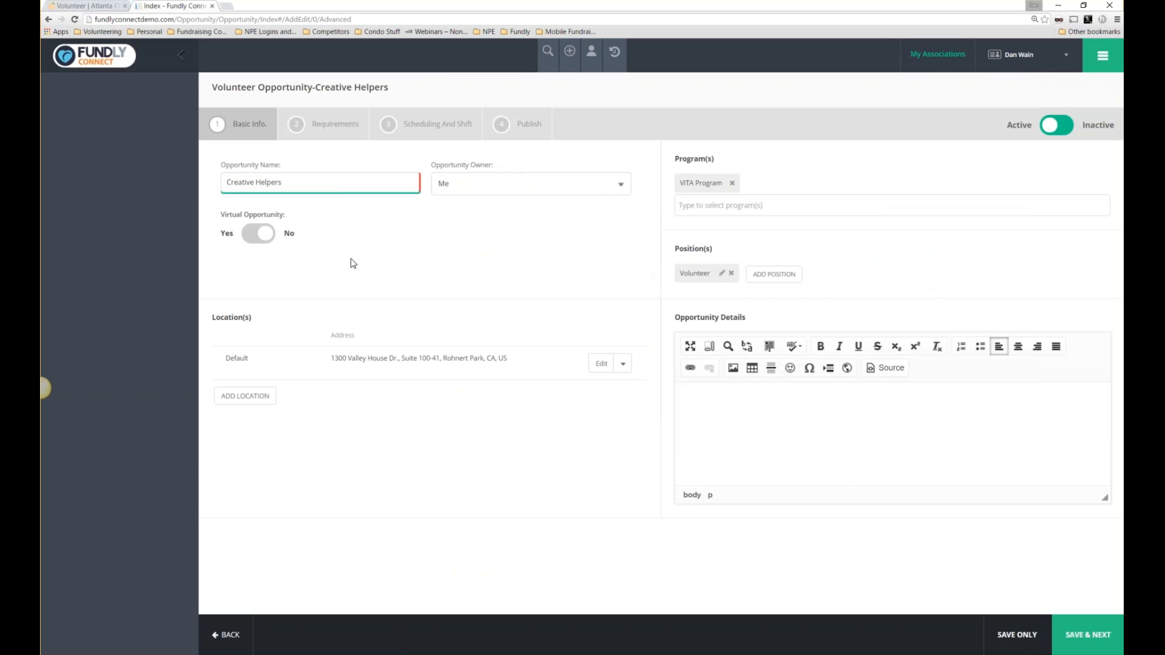
Add and save a new position named Tutor with an hourly value of 15.
{"action": "left_click_drag", "start_coordinate": [240, 220], "coordinate": [286, 221]}
{"action": "left_click", "coordinate": [770, 282]}
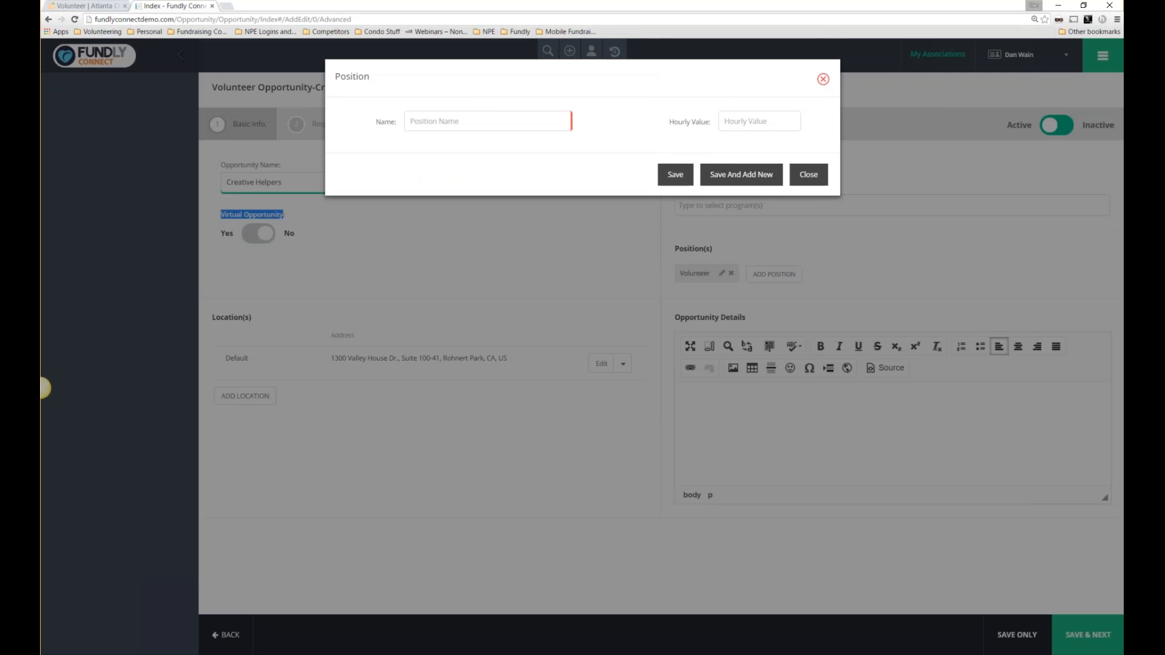
{"action": "left_click", "coordinate": [477, 119]}
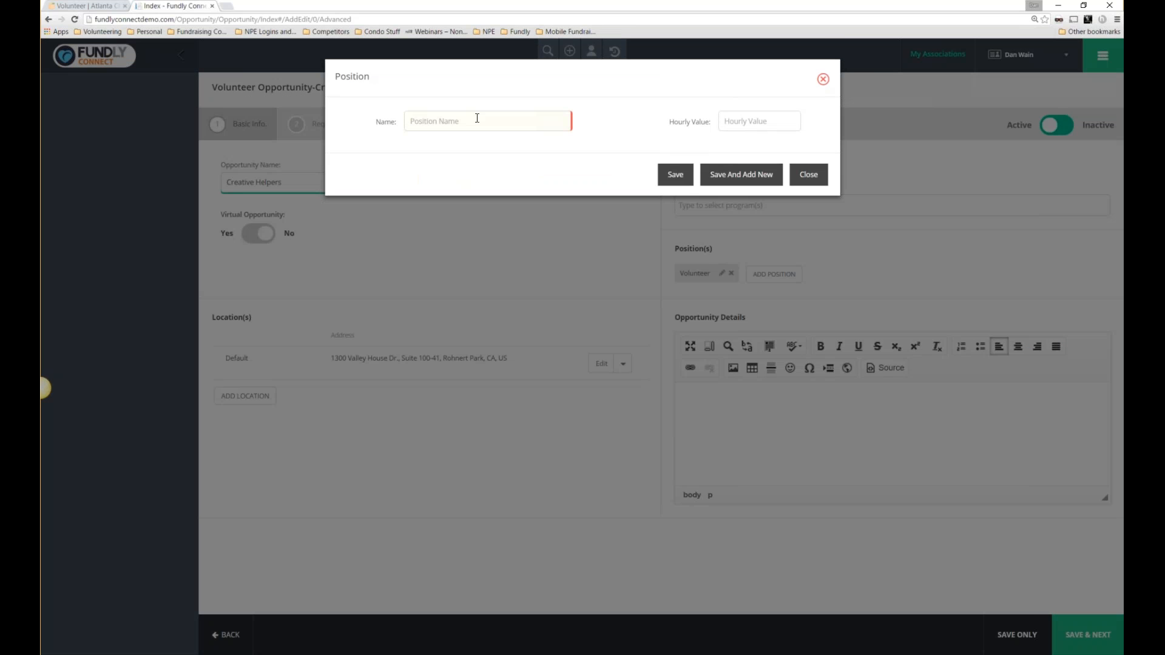
{"action": "type", "text": "Tuo"}
{"action": "key", "text": "BackSpace"}
{"action": "type", "text": "tor"}
{"action": "key", "text": "Tab"}
{"action": "type", "text": "15"}
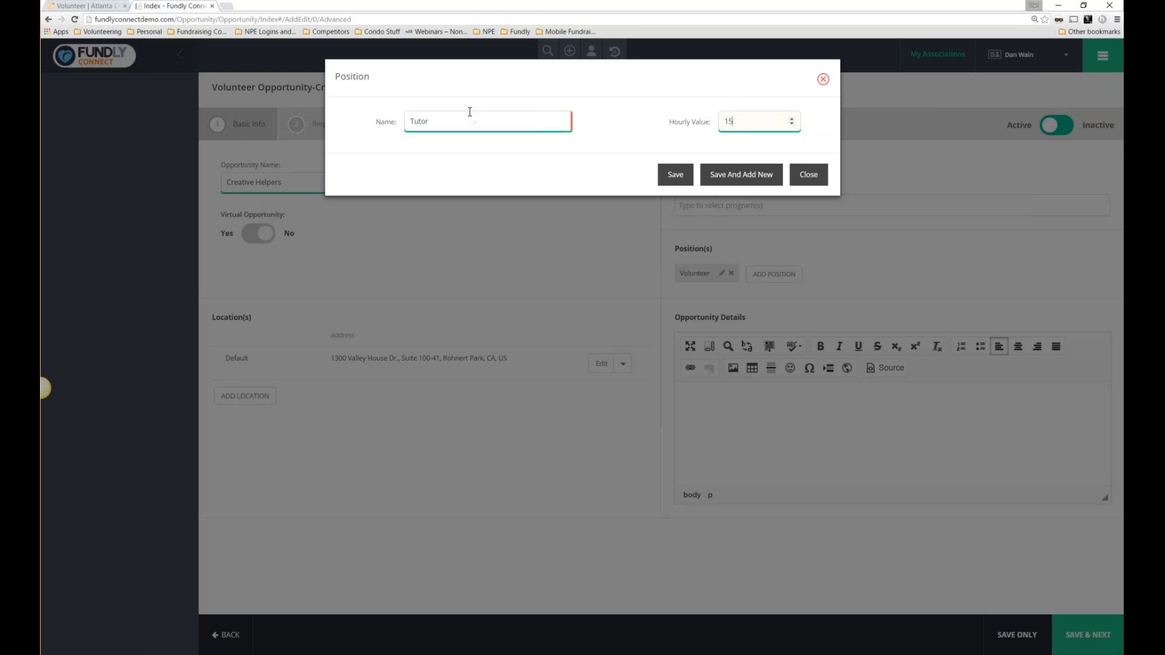
{"action": "left_click", "coordinate": [680, 178]}
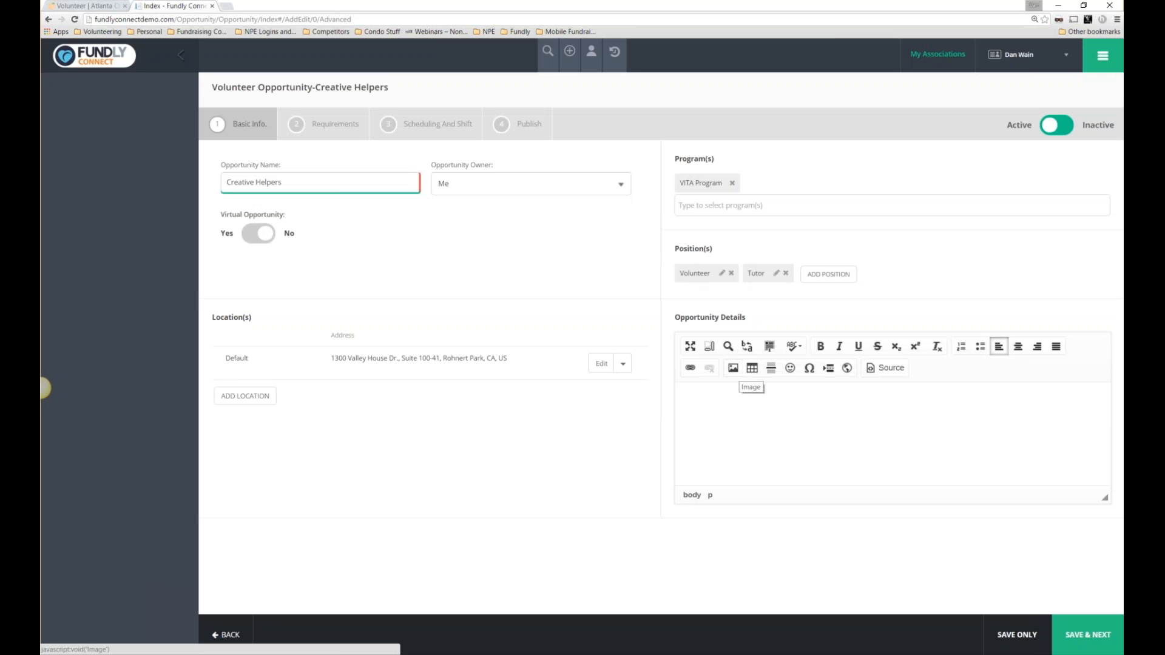
Write 'Have you ever felt like helping children?' plus 'etc...' lines as details, then Save & Next.
{"action": "type", "text": "In"}
{"action": "key", "text": "BackSpace"}
{"action": "key", "text": "BackSpace"}
{"action": "type", "text": "Have you ever felt li"}
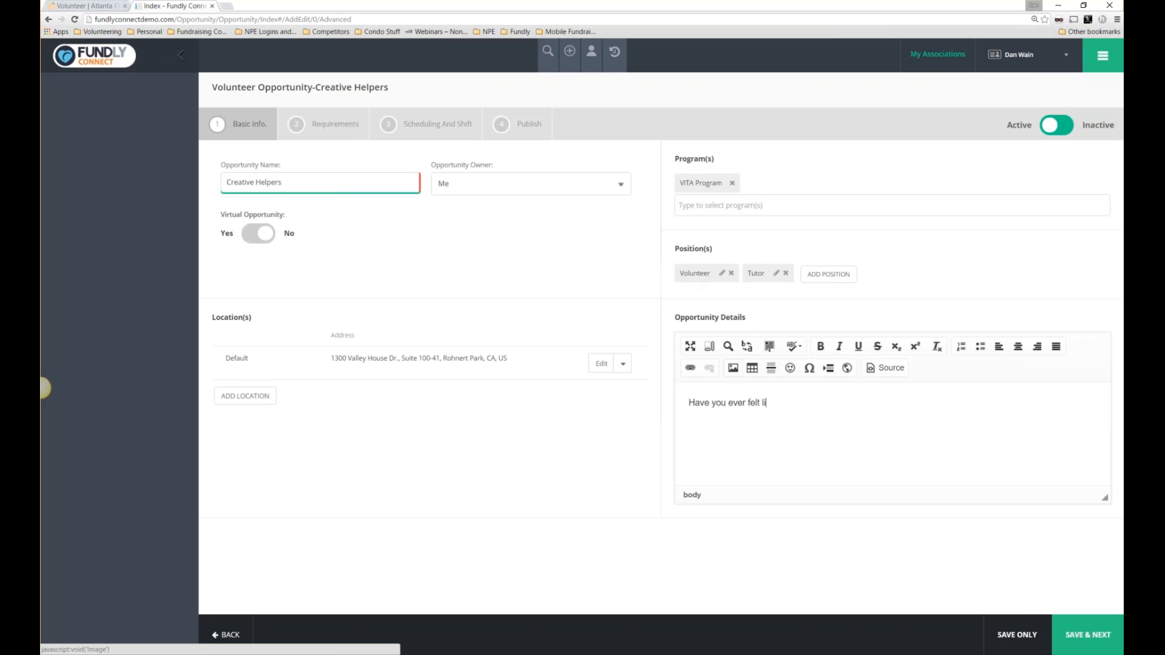
{"action": "type", "text": "ke helping children? "}
{"action": "type", "text": "etc..."}
{"action": "key", "text": "Return"}
{"action": "key", "text": "Return"}
{"action": "type", "text": "etc..."}
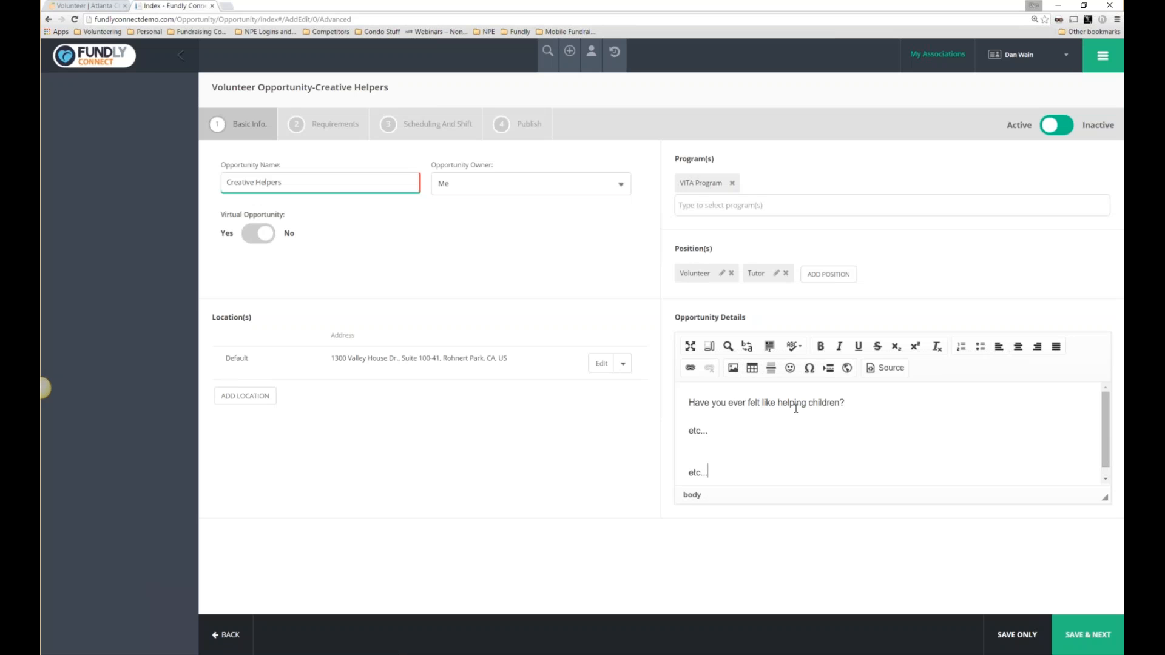
{"action": "left_click", "coordinate": [1066, 631]}
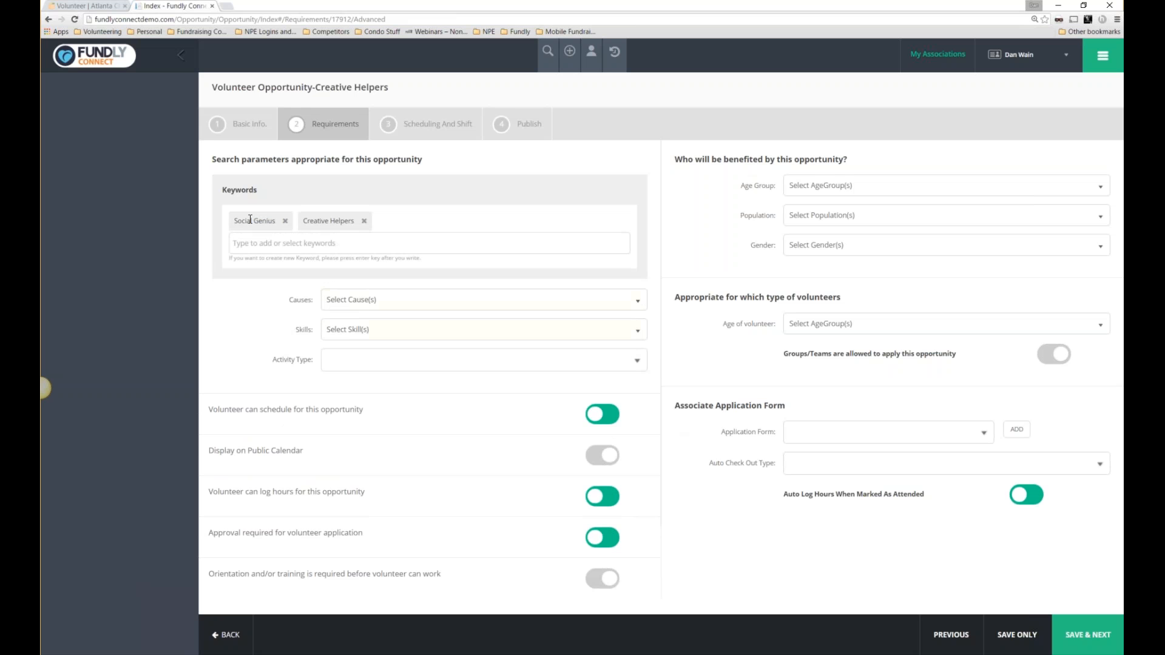
Add the keywords 'kids' and 'children' to the Requirements step.
{"action": "left_click_drag", "start_coordinate": [236, 219], "coordinate": [265, 222]}
{"action": "left_click", "coordinate": [307, 228]}
{"action": "left_click_drag", "start_coordinate": [356, 221], "coordinate": [305, 222]}
{"action": "left_click", "coordinate": [302, 247]}
{"action": "type", "text": "kids"}
{"action": "key", "text": "Return"}
{"action": "type", "text": "children"}
{"action": "key", "text": "Return"}
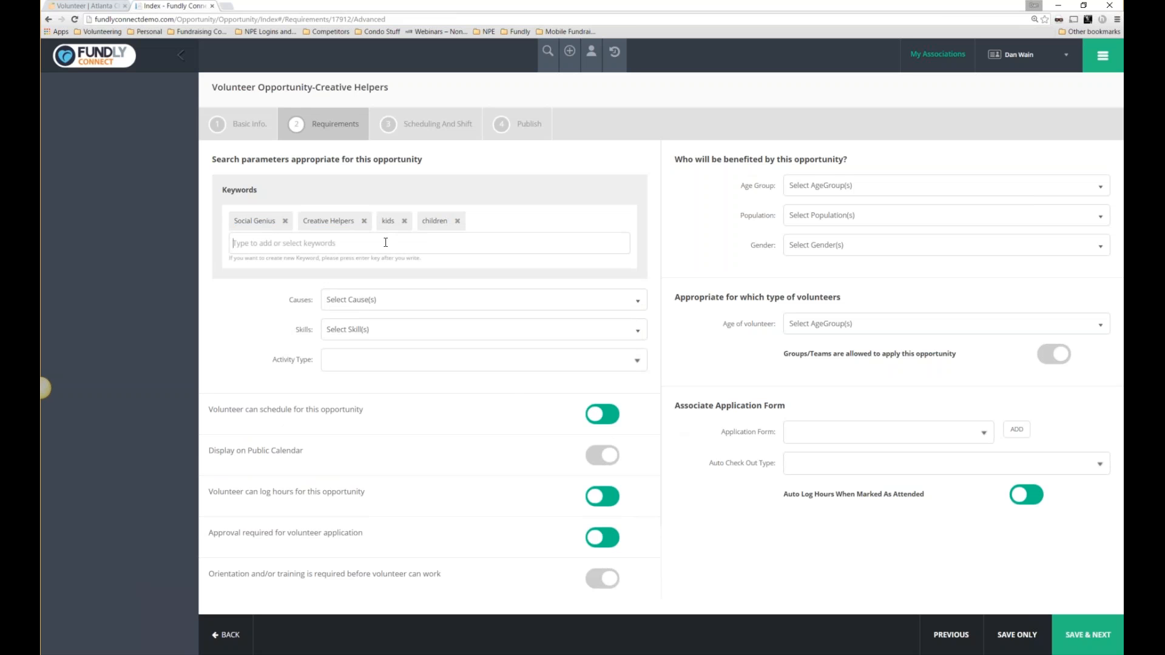
Set cause Children & Youth Education, skill Children & Family and activity type Caring for People.
{"action": "left_click", "coordinate": [383, 301]}
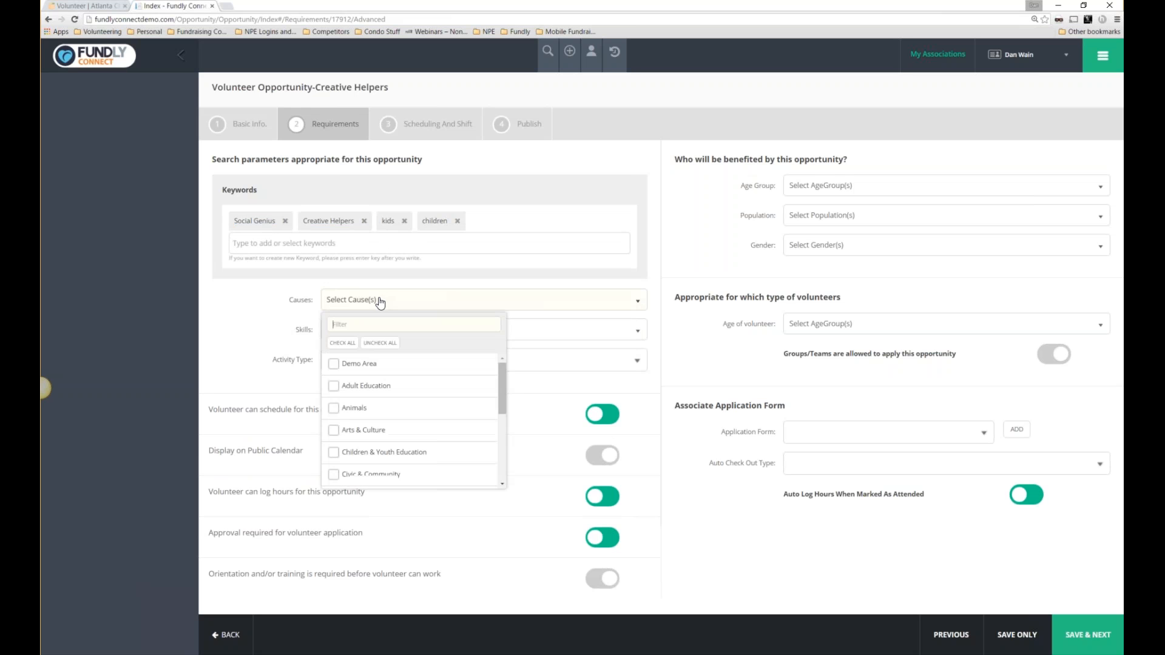
{"action": "left_click", "coordinate": [334, 453]}
{"action": "left_click", "coordinate": [563, 335]}
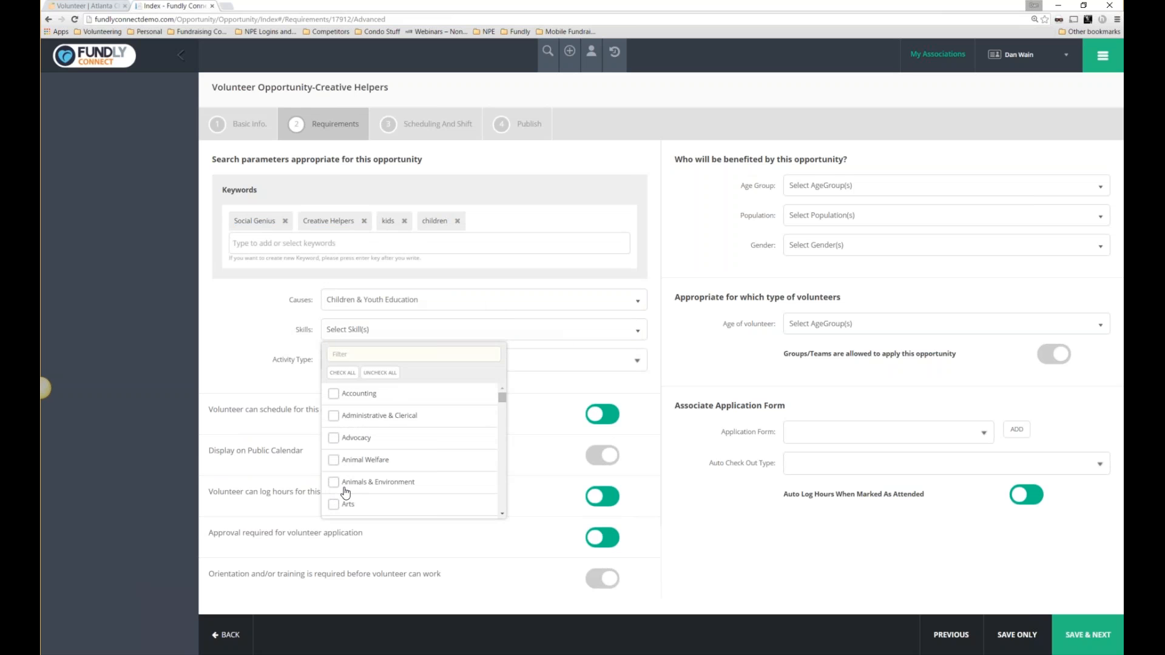
{"action": "scroll", "coordinate": [346, 492], "scroll_direction": "down", "scroll_amount": 5}
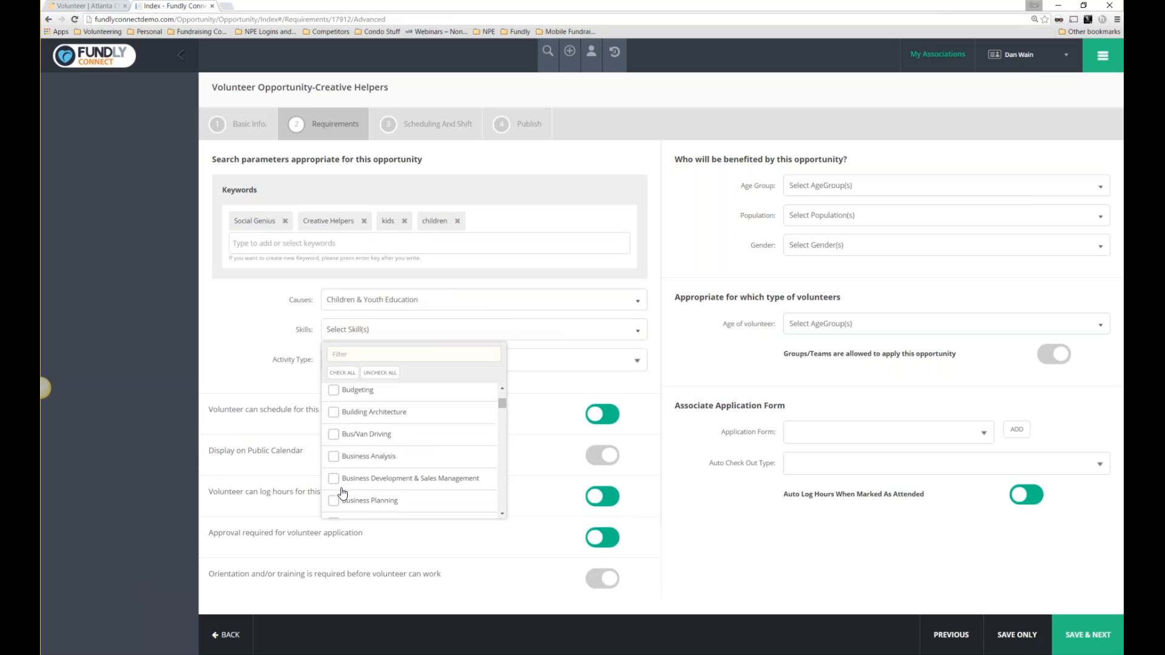
{"action": "scroll", "coordinate": [342, 491], "scroll_direction": "down", "scroll_amount": 3}
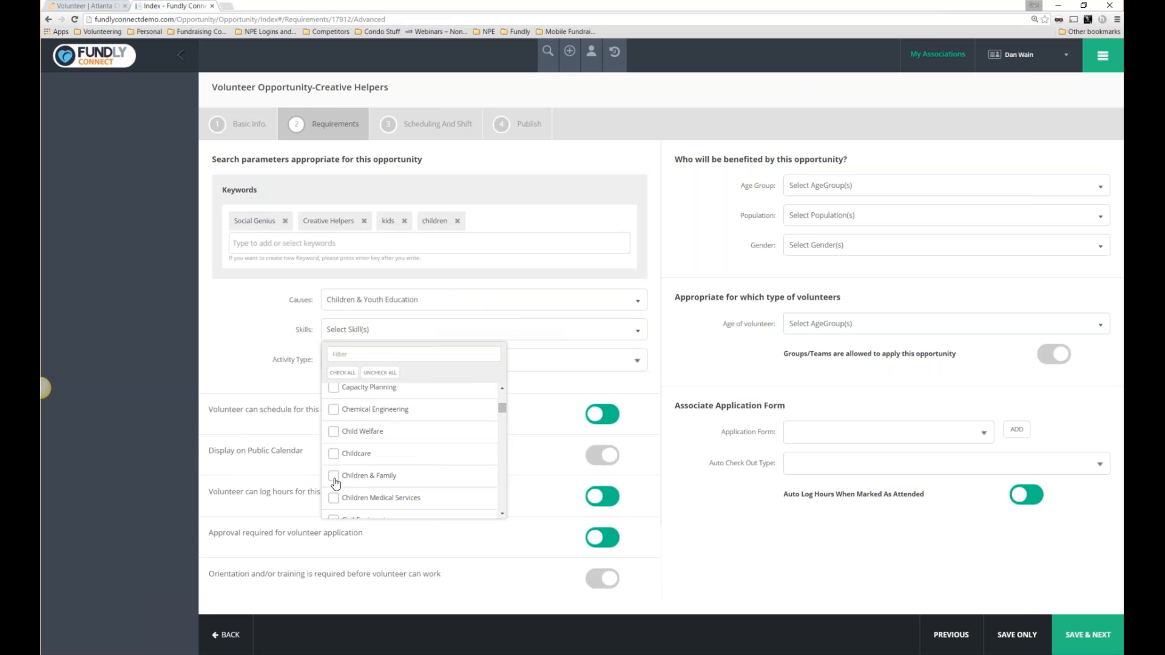
{"action": "left_click", "coordinate": [334, 476]}
{"action": "left_click", "coordinate": [257, 388]}
{"action": "left_click", "coordinate": [368, 364]}
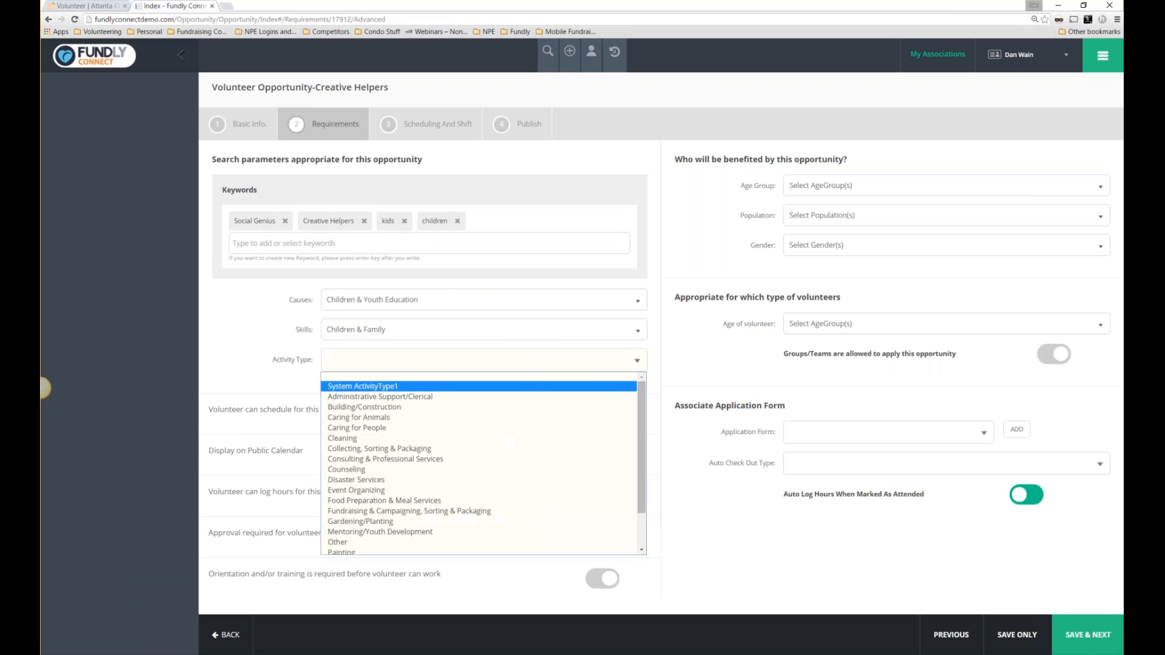
{"action": "left_click", "coordinate": [355, 428]}
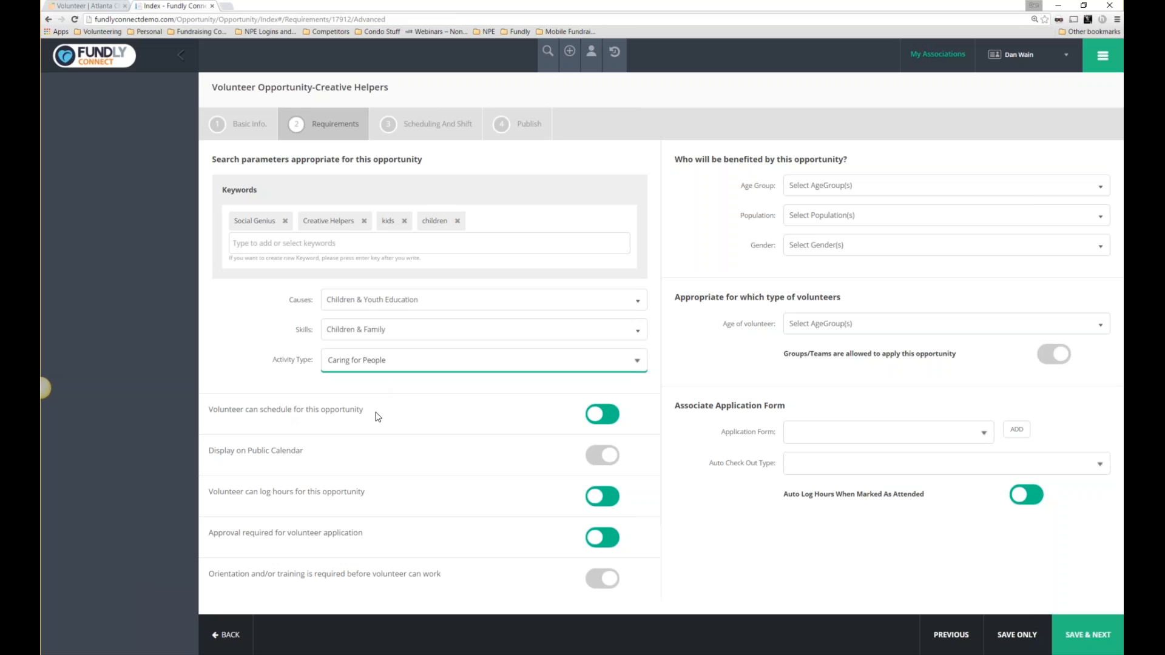
Turn off 'Volunteer can schedule' and application approval, and turn on 'Display on Public Calendar'.
{"action": "left_click", "coordinate": [608, 416]}
{"action": "left_click", "coordinate": [608, 457]}
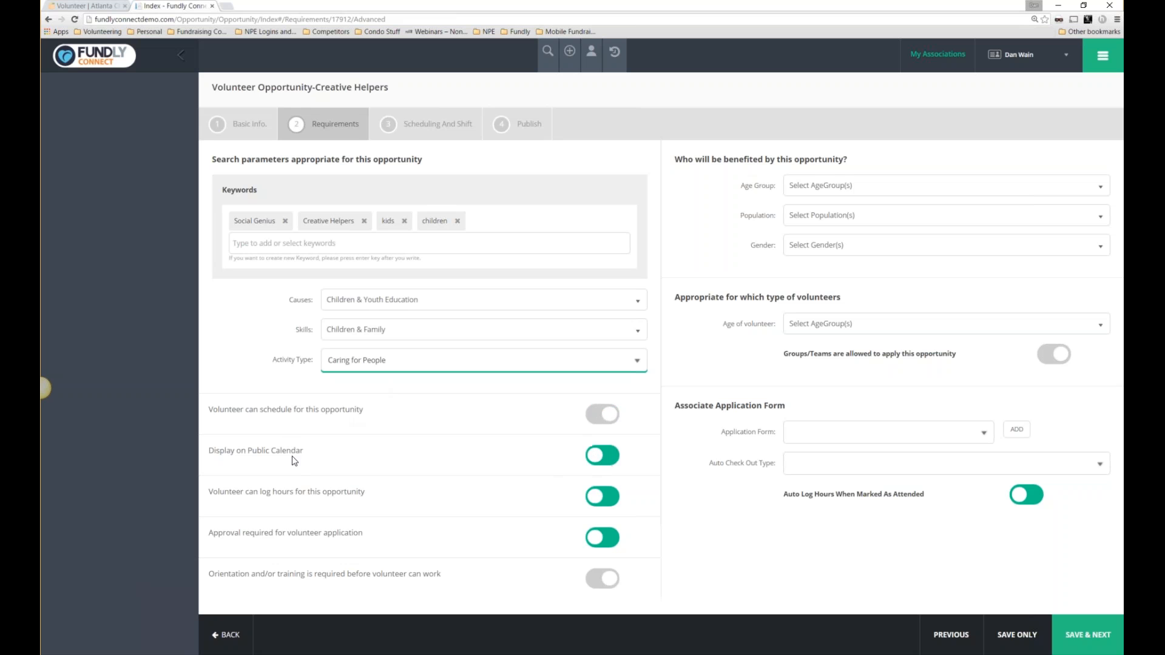
{"action": "left_click_drag", "start_coordinate": [213, 453], "coordinate": [304, 458]}
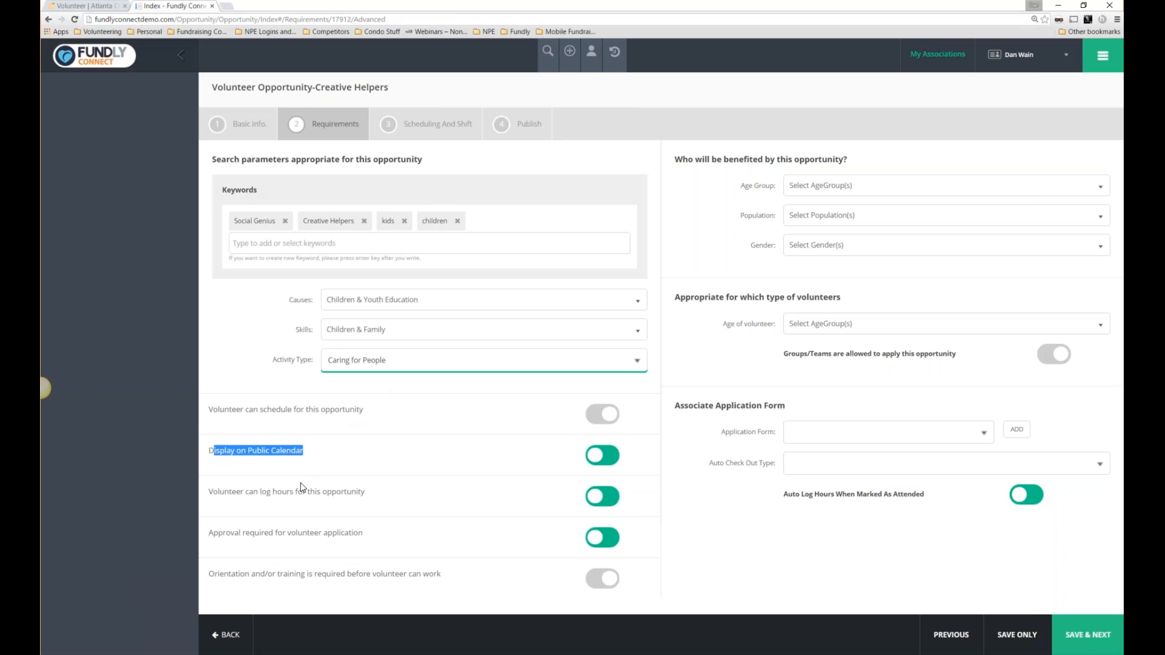
{"action": "left_click_drag", "start_coordinate": [208, 492], "coordinate": [363, 496]}
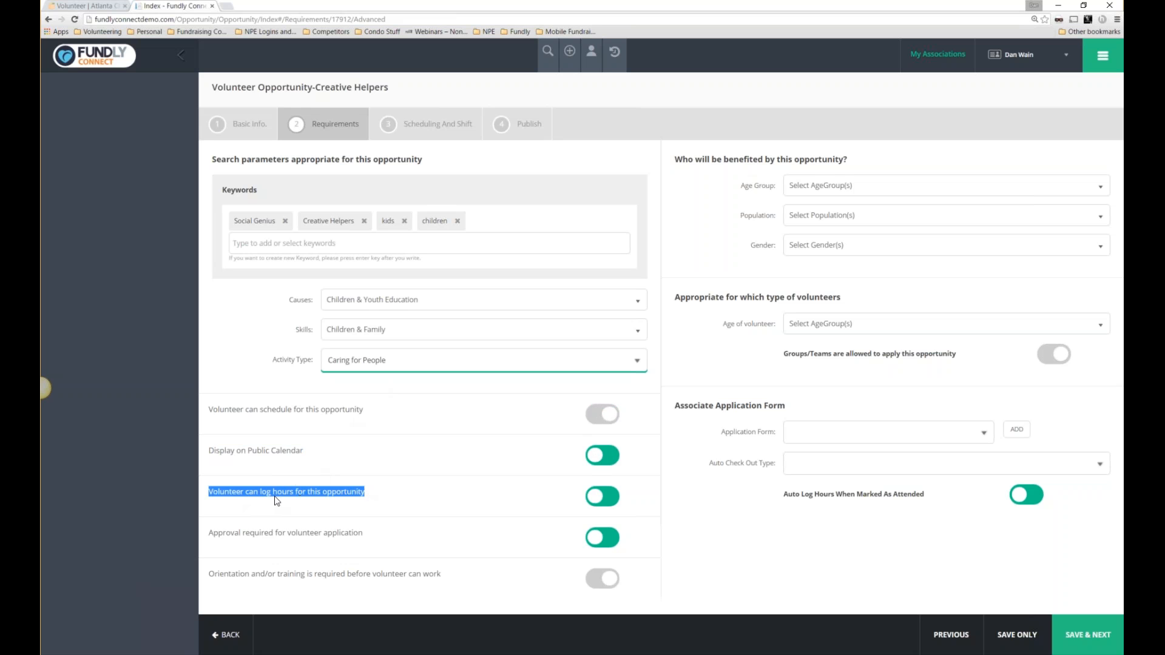
{"action": "left_click_drag", "start_coordinate": [383, 534], "coordinate": [219, 534]}
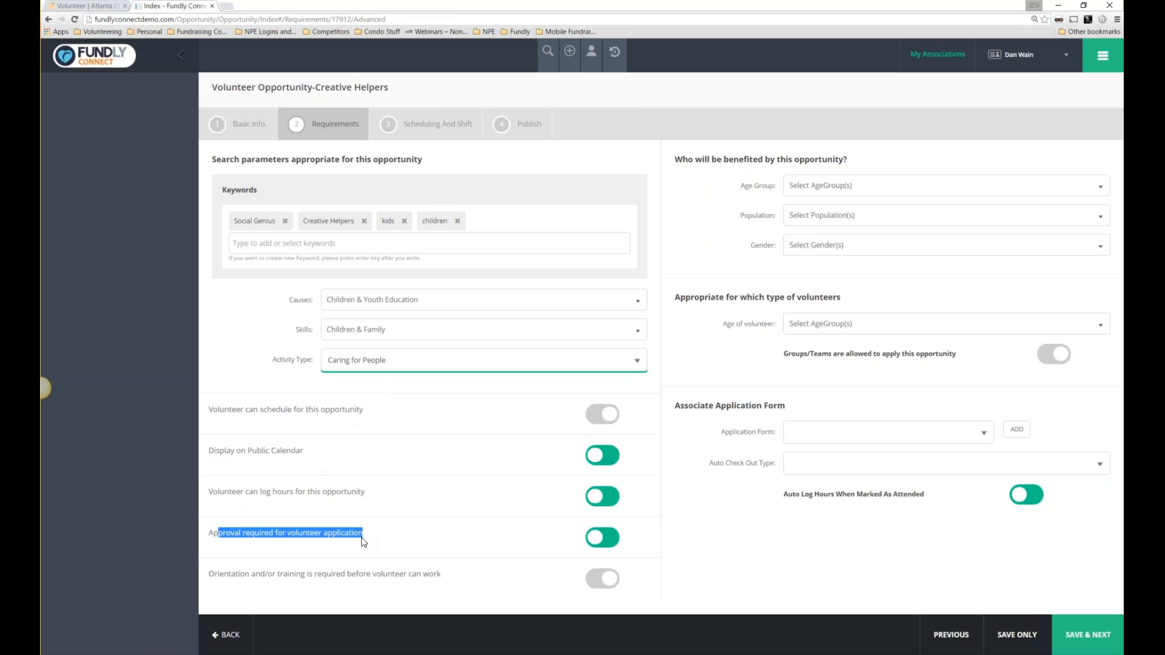
{"action": "left_click", "coordinate": [599, 538]}
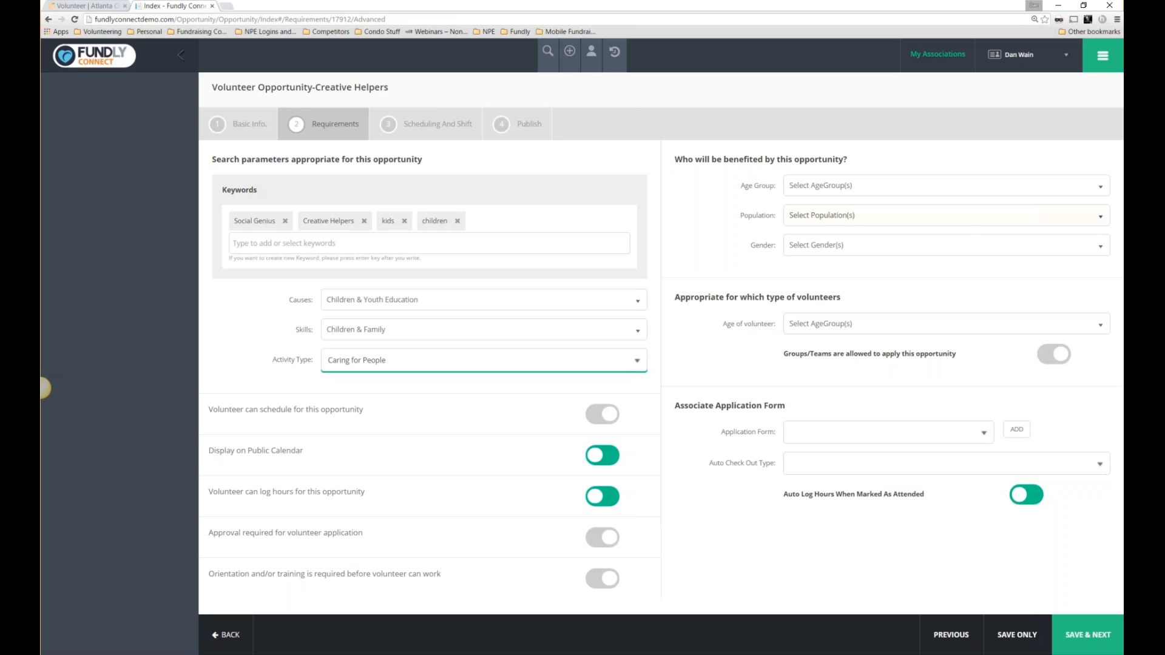
Set the beneficiaries to Families, both male and female, with an initial age group.
{"action": "left_click", "coordinate": [850, 186]}
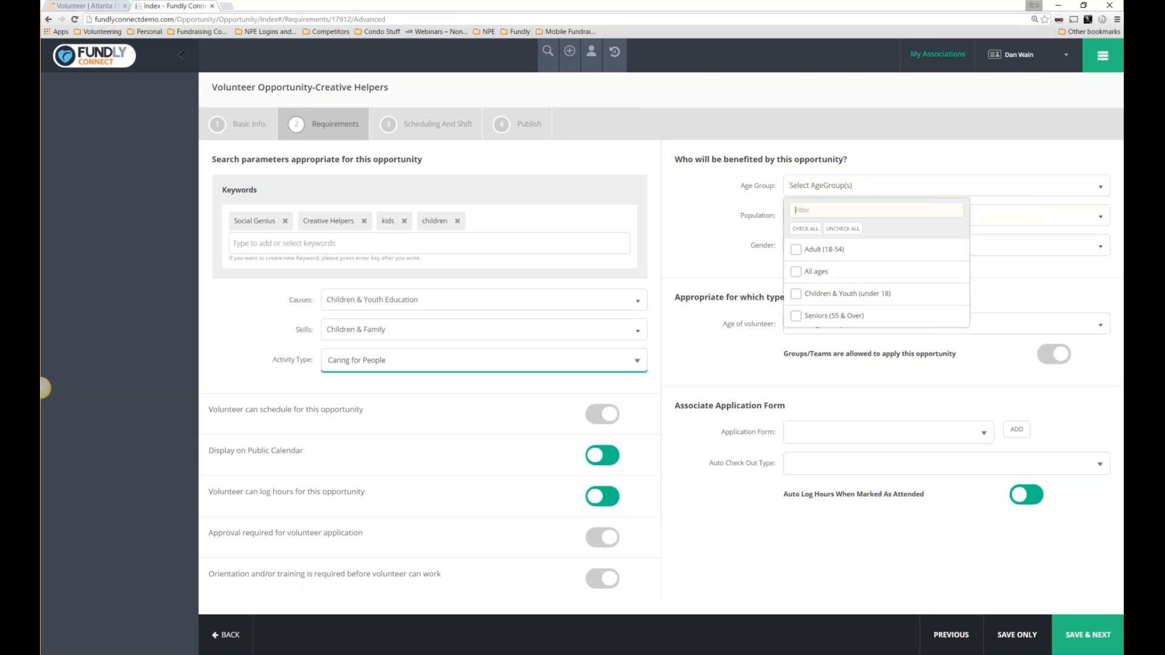
{"action": "left_click", "coordinate": [796, 272]}
{"action": "left_click", "coordinate": [796, 249]}
{"action": "left_click", "coordinate": [796, 271]}
{"action": "left_click", "coordinate": [849, 216]}
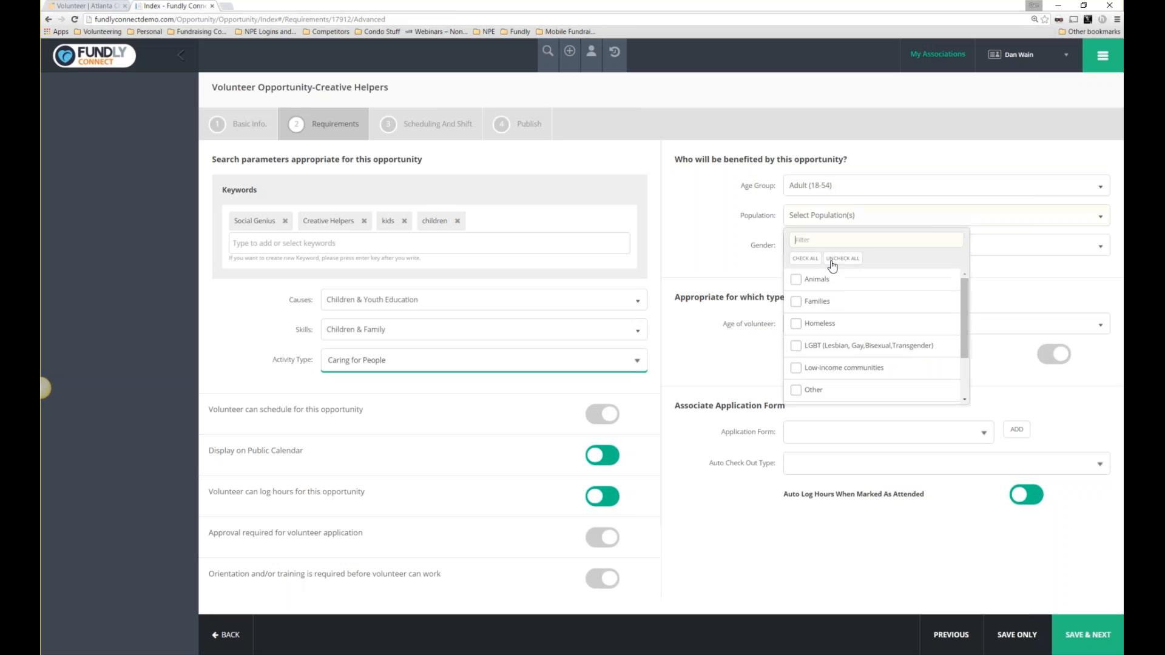
{"action": "left_click", "coordinate": [796, 301]}
{"action": "left_click", "coordinate": [795, 245]}
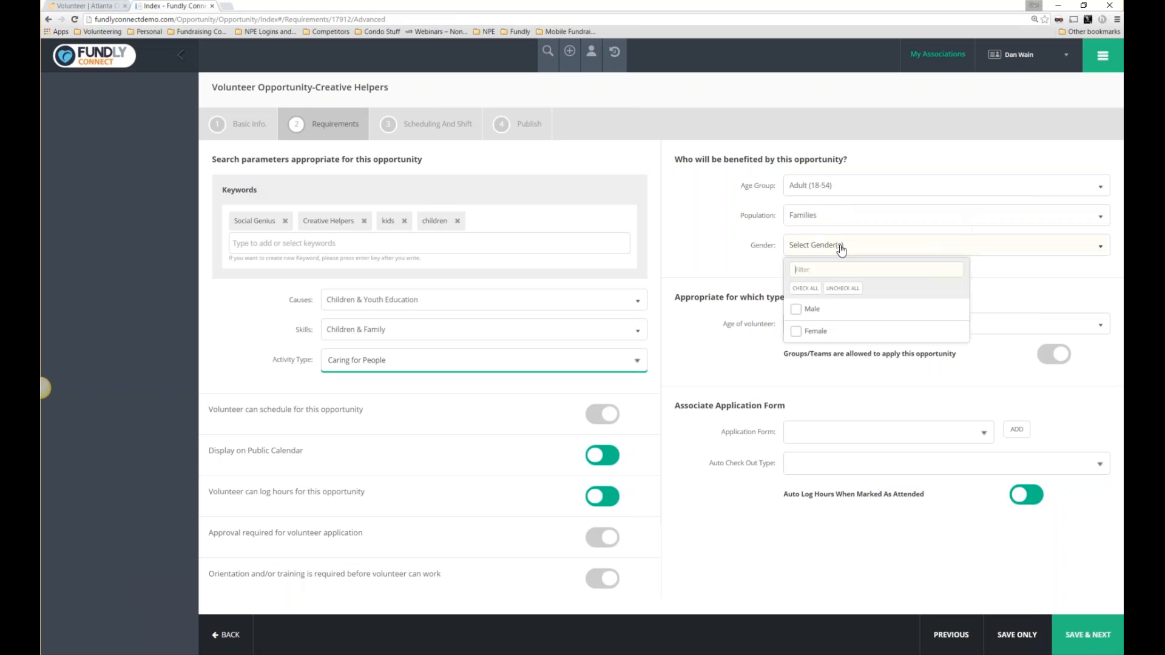
{"action": "left_click", "coordinate": [796, 310]}
{"action": "left_click", "coordinate": [796, 332]}
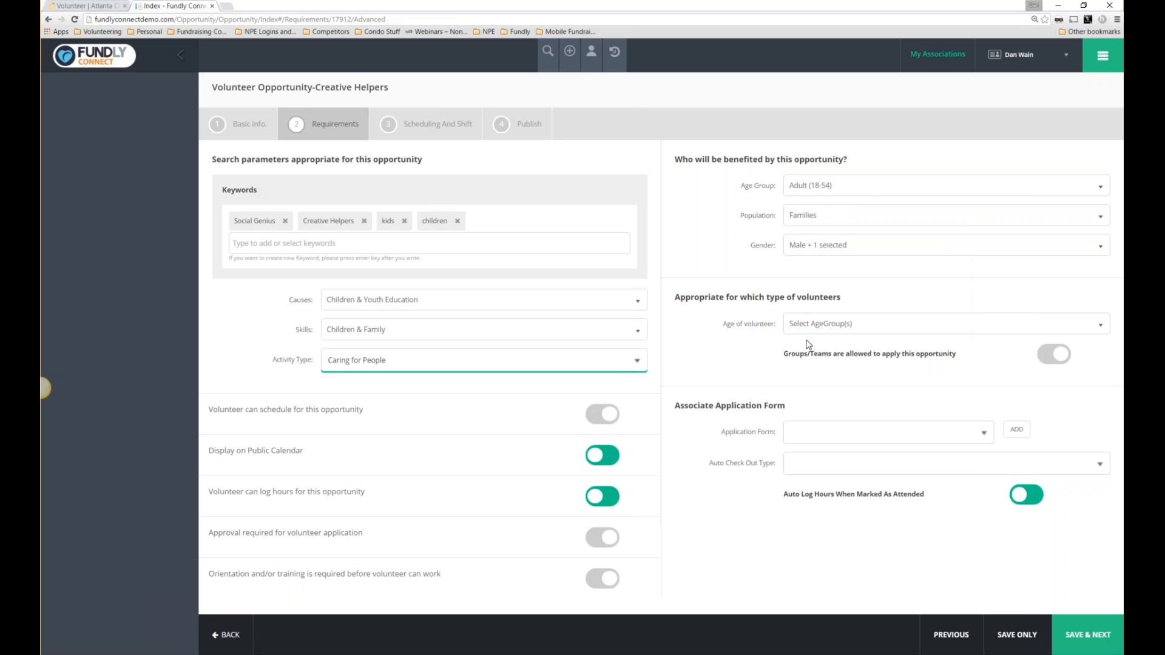
Change the age group to Children & Youth (under 18) and volunteer age to Adults (18-54).
{"action": "left_click", "coordinate": [835, 330]}
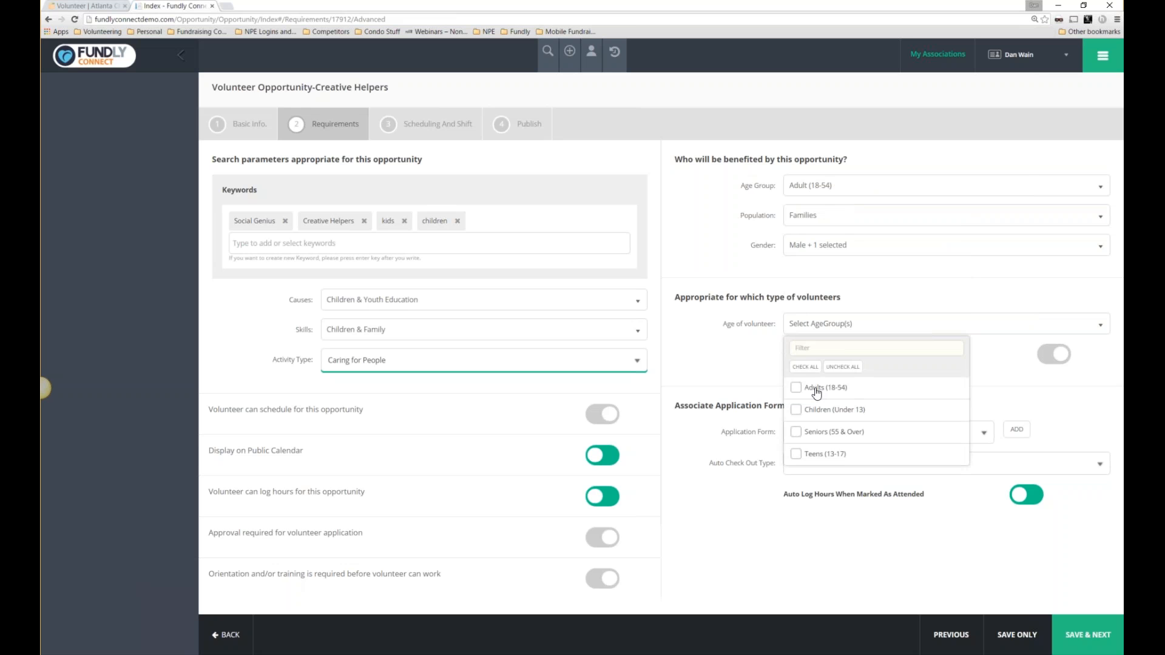
{"action": "left_click", "coordinate": [815, 186]}
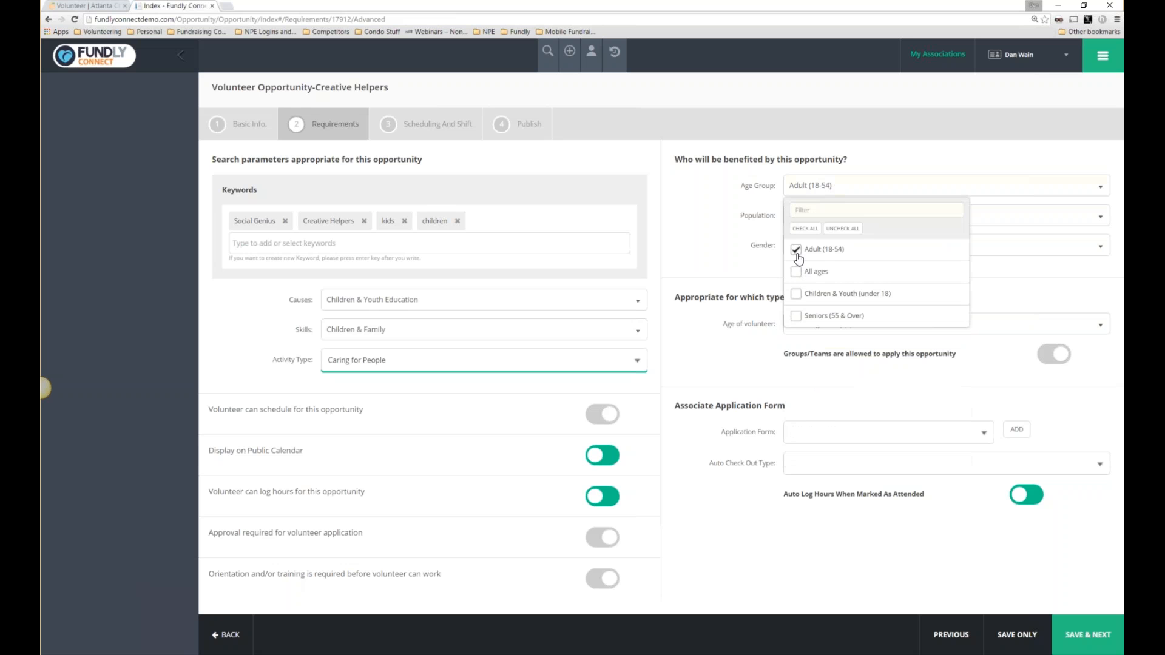
{"action": "left_click", "coordinate": [796, 249]}
{"action": "left_click", "coordinate": [814, 186]}
{"action": "left_click", "coordinate": [813, 187]}
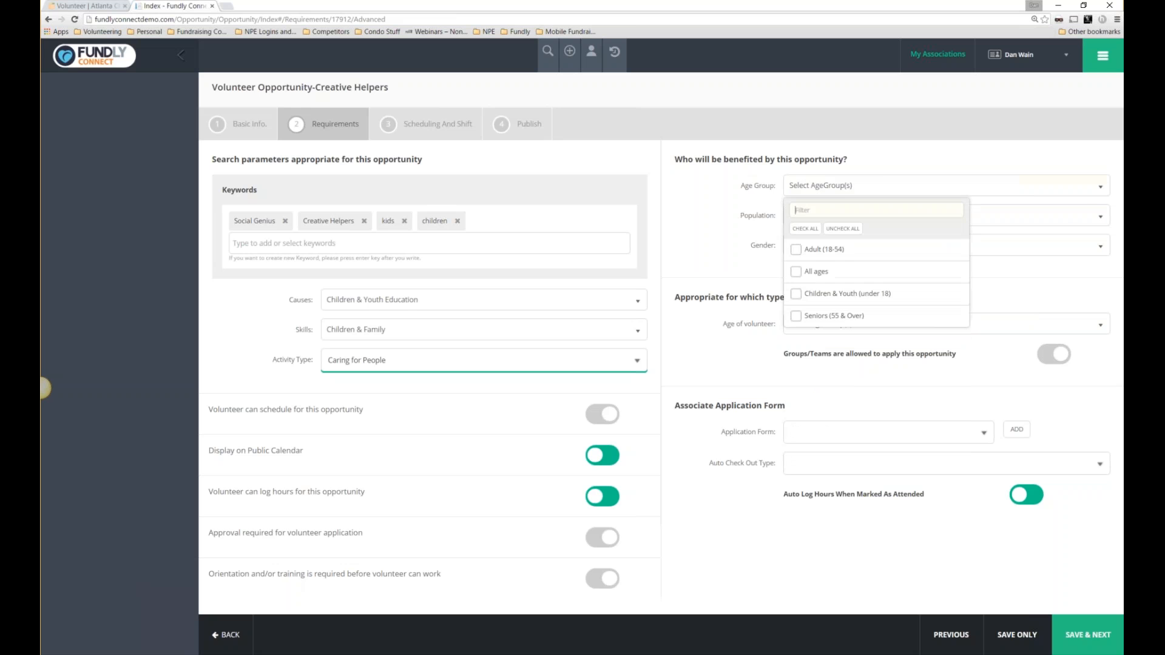
{"action": "left_click", "coordinate": [796, 294]}
{"action": "left_click", "coordinate": [826, 324]}
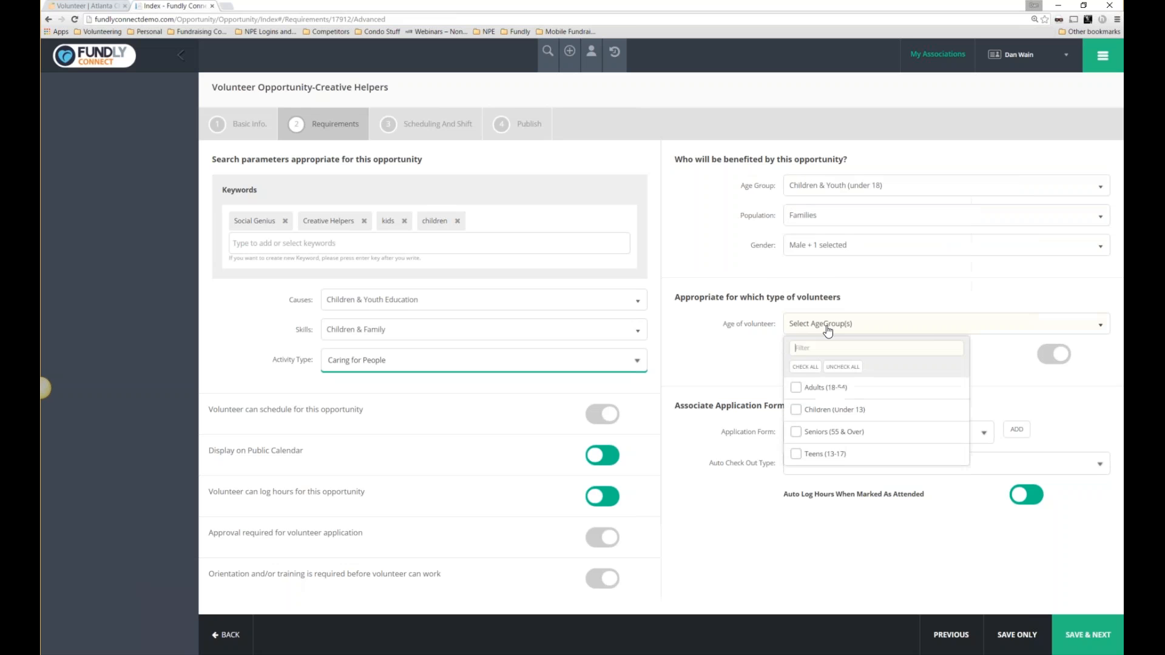
{"action": "left_click", "coordinate": [796, 388]}
{"action": "left_click", "coordinate": [758, 363]}
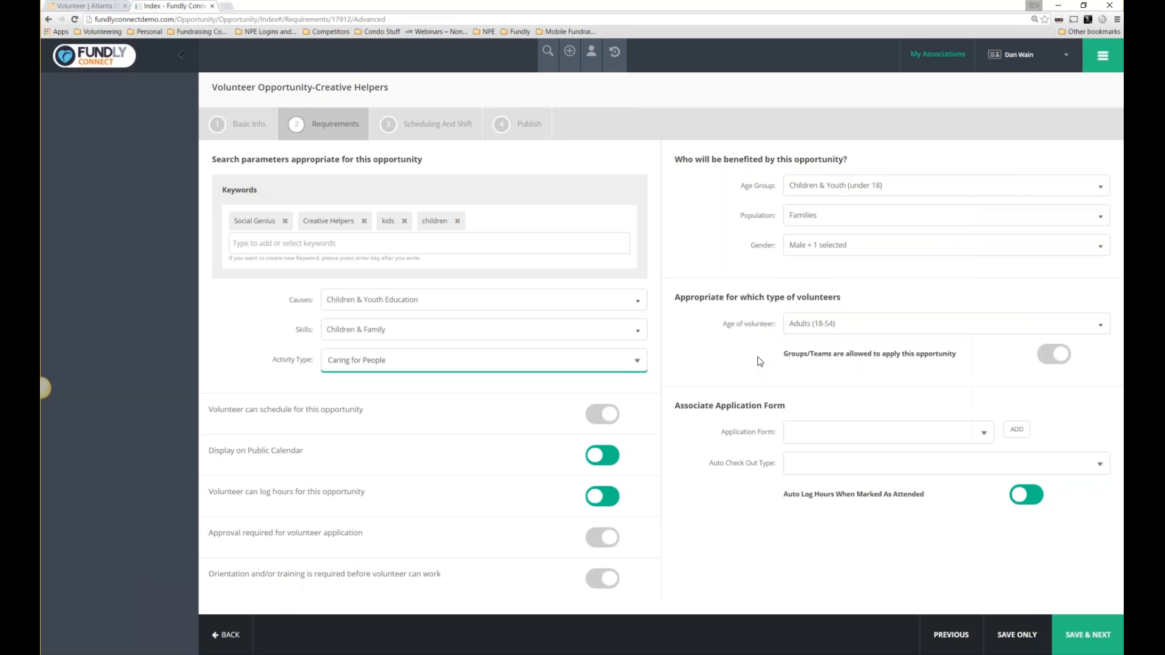
Switch on the Groups/Teams toggle and point out the team member information option.
{"action": "left_click", "coordinate": [1056, 355]}
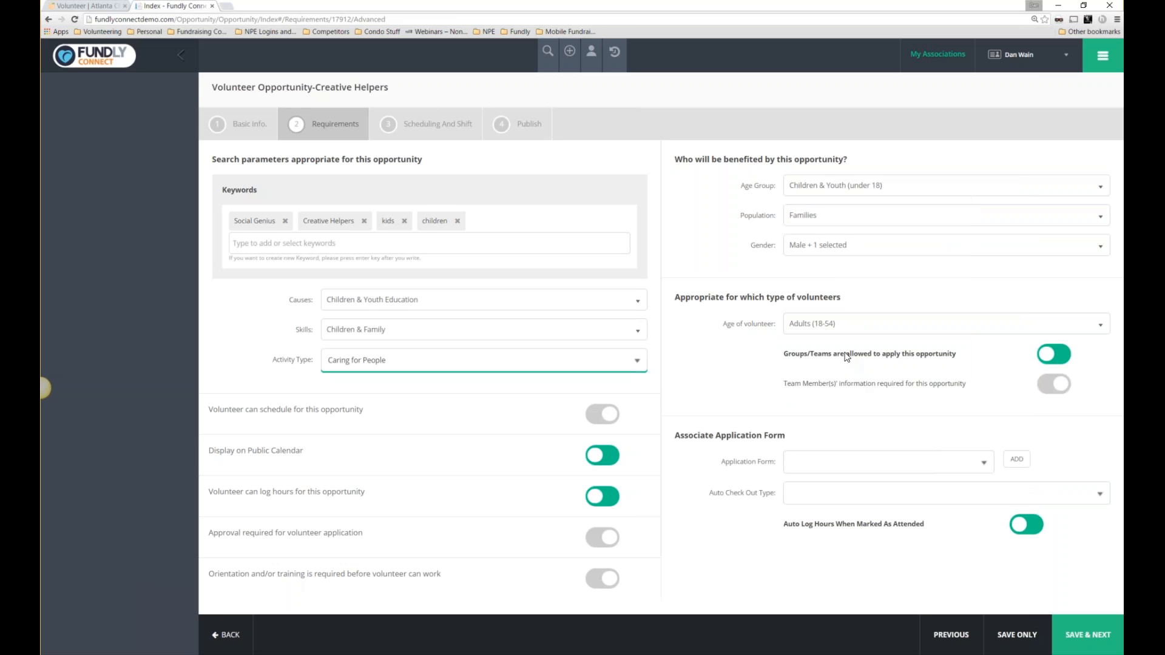
{"action": "left_click_drag", "start_coordinate": [781, 386], "coordinate": [968, 395]}
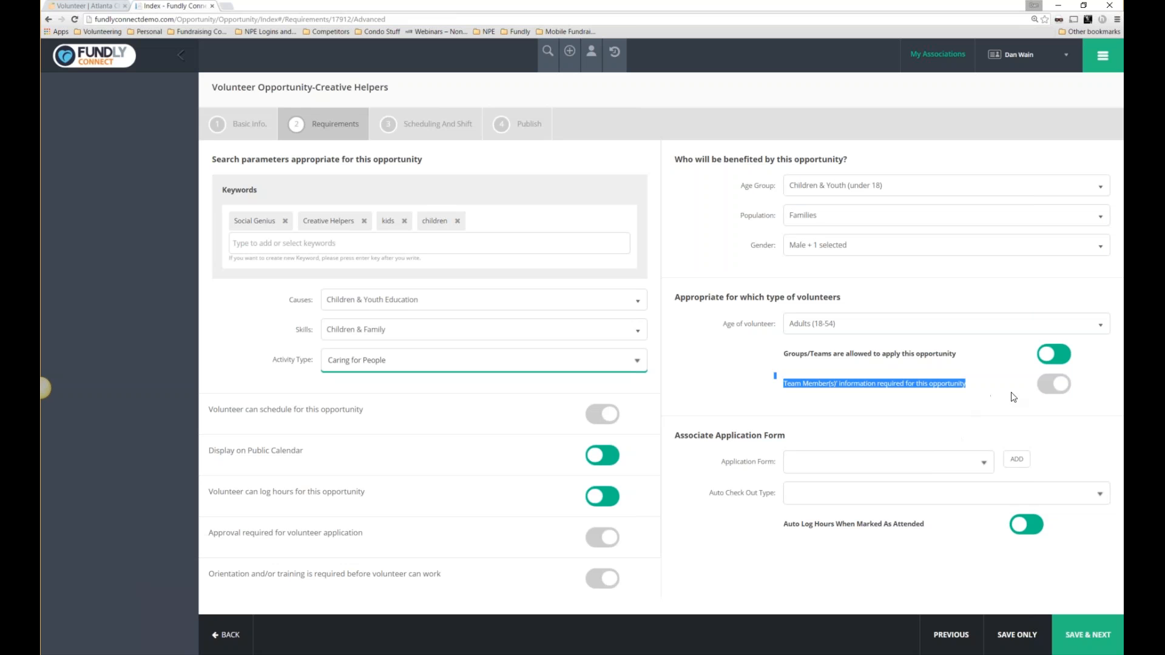
{"action": "left_click", "coordinate": [811, 387]}
{"action": "left_click_drag", "start_coordinate": [790, 385], "coordinate": [967, 385]}
{"action": "left_click", "coordinate": [787, 387]}
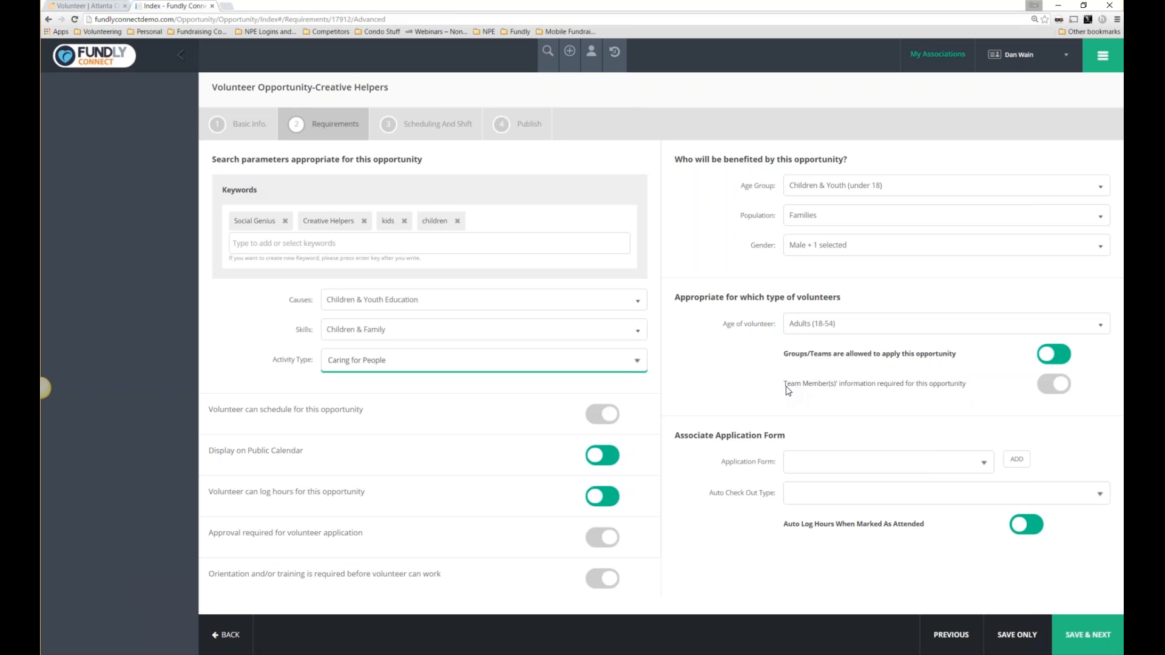
{"action": "left_click_drag", "start_coordinate": [783, 386], "coordinate": [973, 386]}
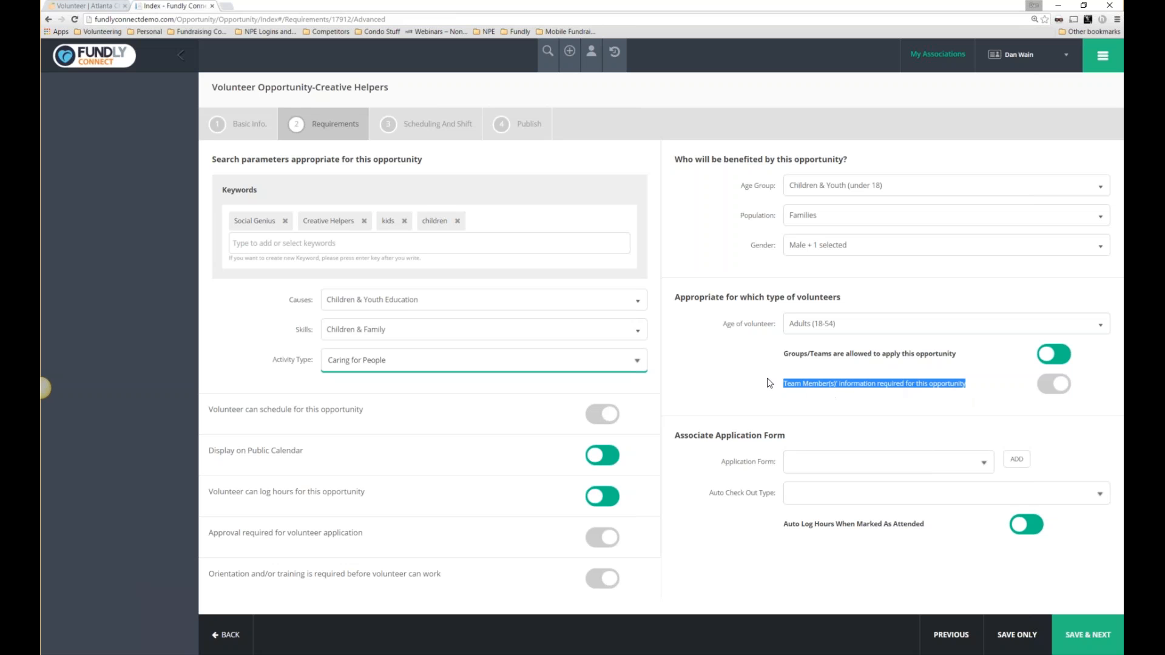
{"action": "left_click", "coordinate": [795, 389]}
{"action": "left_click_drag", "start_coordinate": [793, 387], "coordinate": [928, 388]}
{"action": "left_click", "coordinate": [787, 394]}
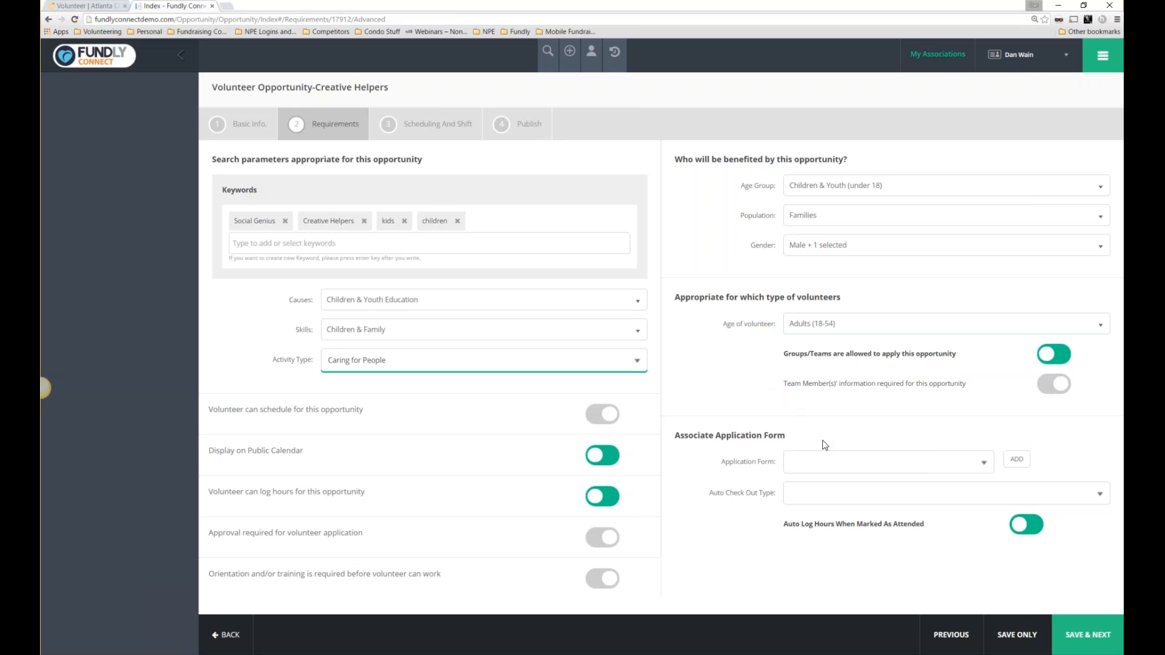
Create a new application form named 'Creative Form'.
{"action": "left_click", "coordinate": [975, 464]}
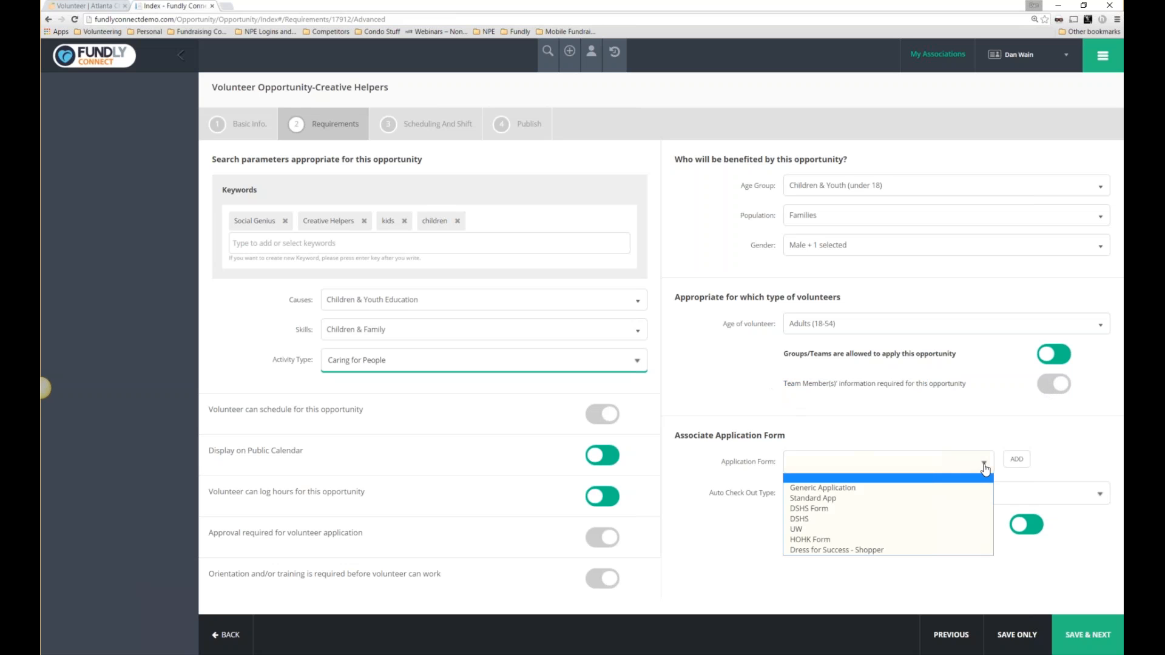
{"action": "left_click", "coordinate": [1018, 466]}
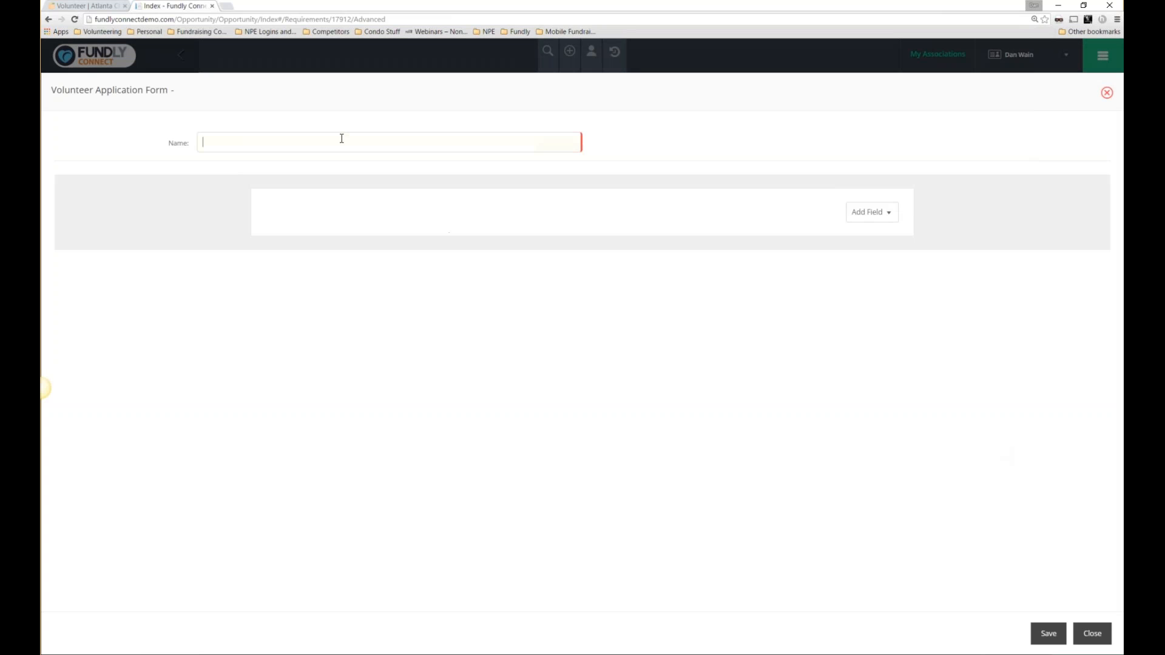
{"action": "left_click", "coordinate": [342, 138]}
{"action": "type", "text": "Creative Form"}
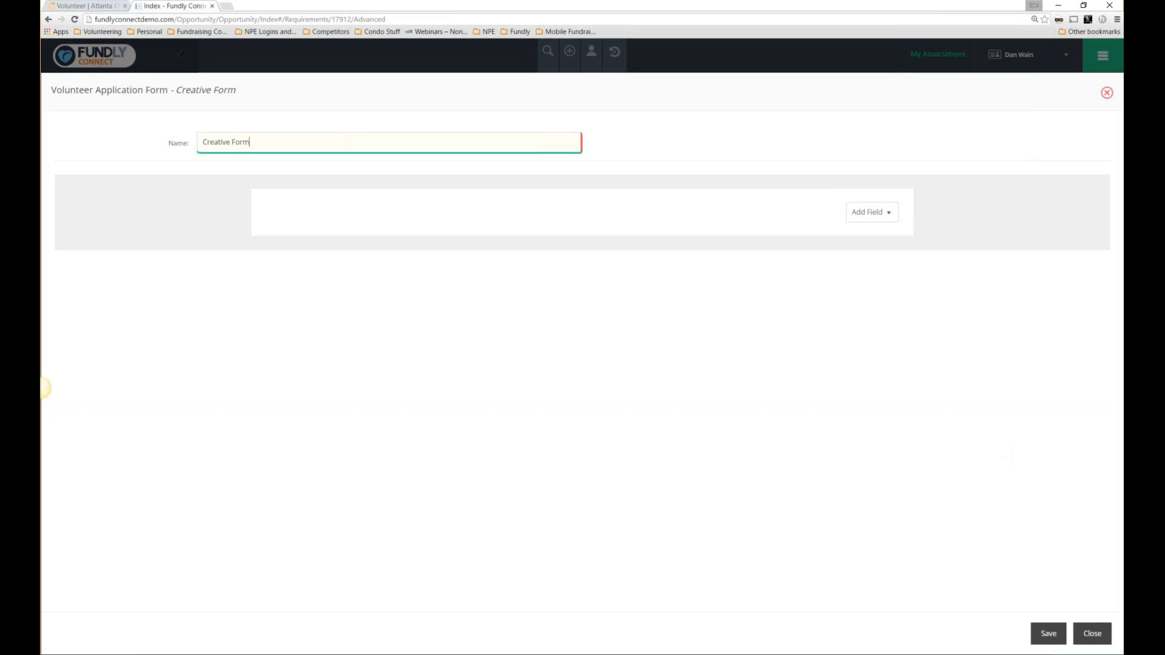
Add Name, Email, Mobile Phone and Demo Data fields to the form.
{"action": "left_click", "coordinate": [886, 213]}
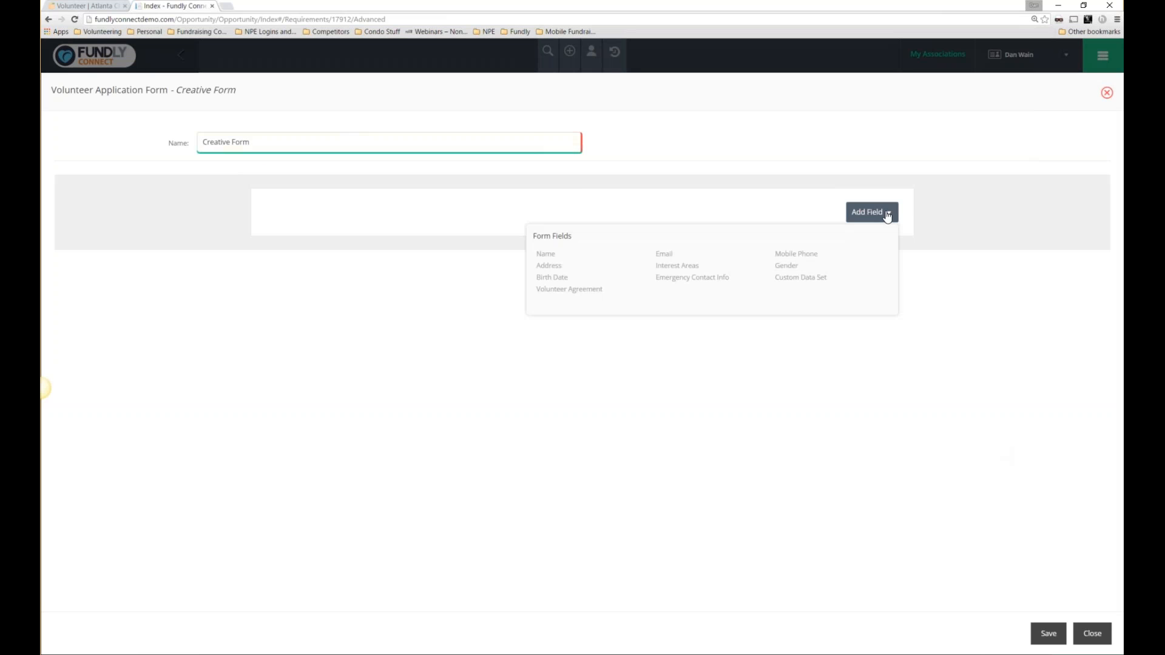
{"action": "left_click", "coordinate": [544, 254]}
{"action": "left_click", "coordinate": [874, 307]}
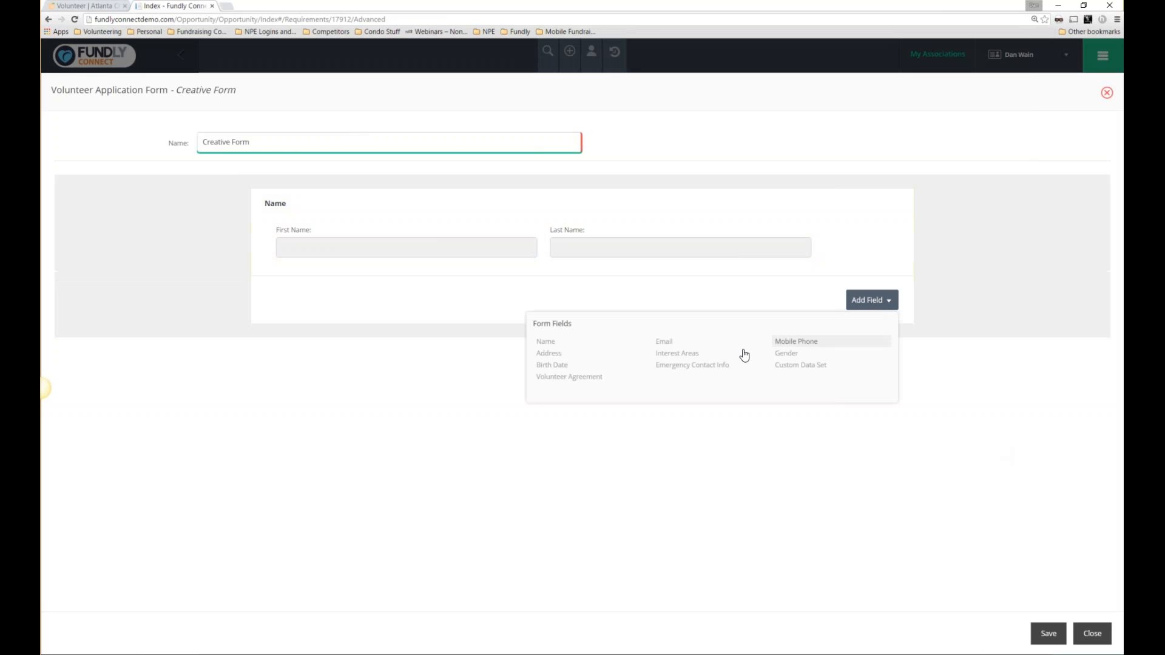
{"action": "left_click", "coordinate": [665, 341]}
{"action": "left_click", "coordinate": [871, 369]}
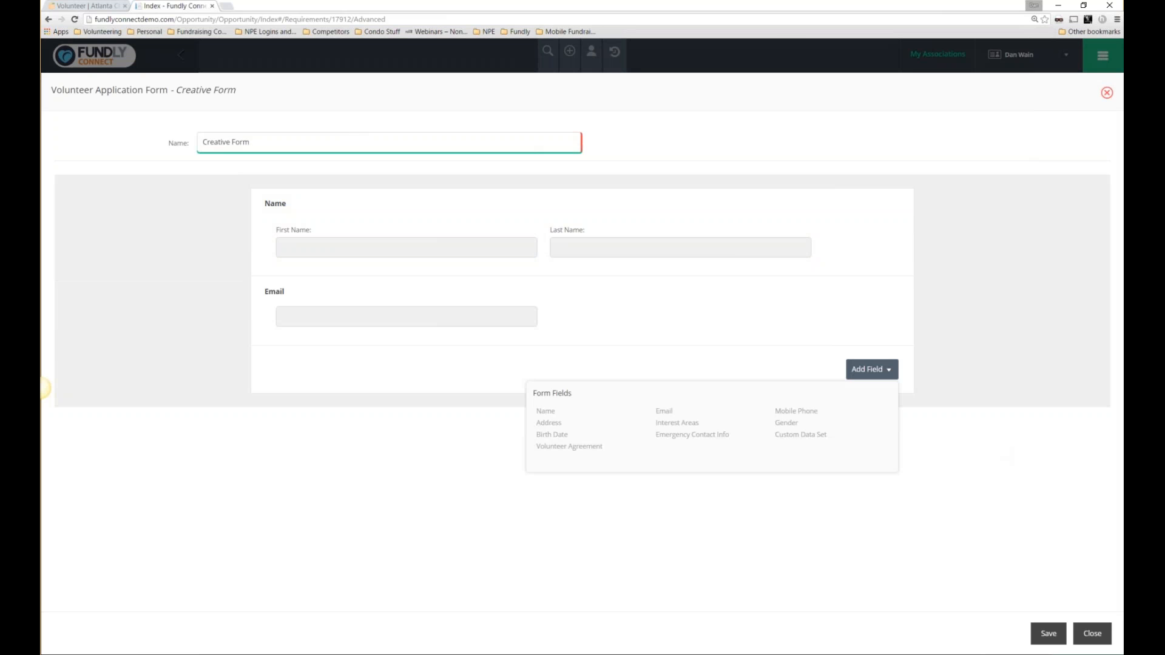
{"action": "left_click", "coordinate": [795, 413]}
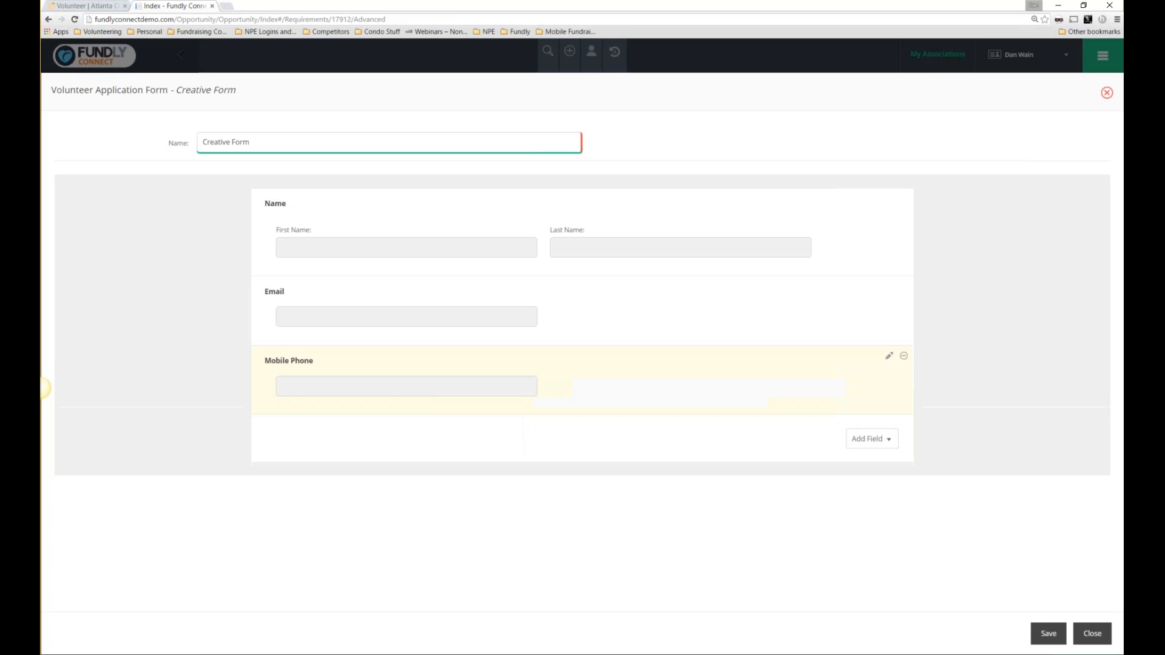
{"action": "left_click", "coordinate": [874, 442]}
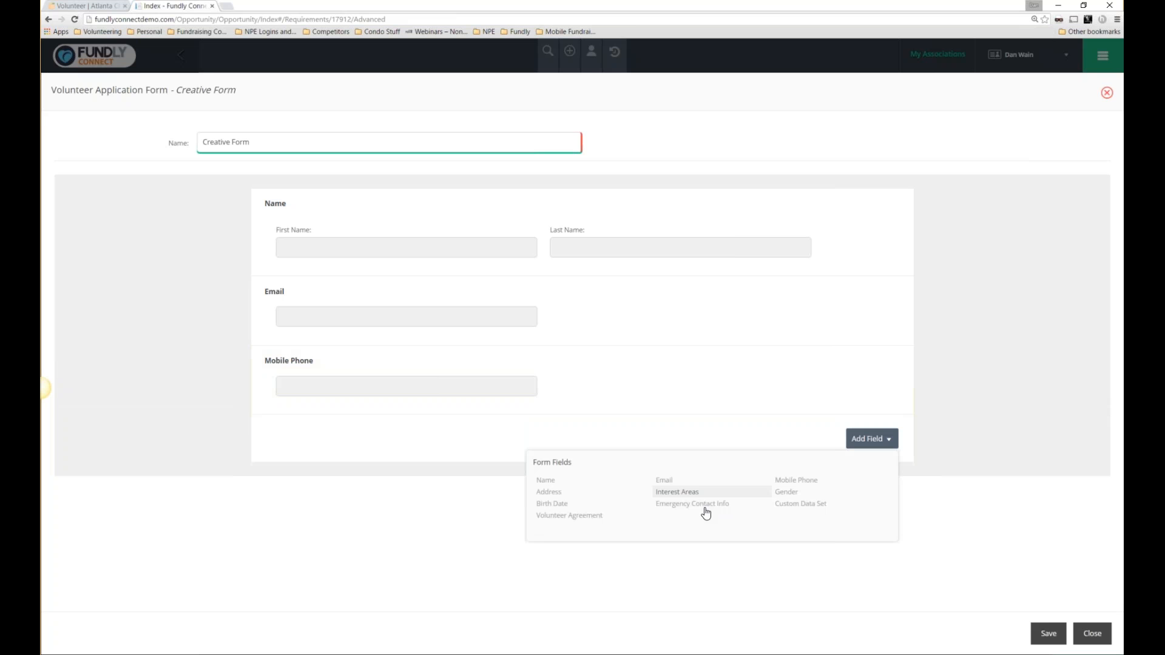
{"action": "left_click", "coordinate": [801, 505]}
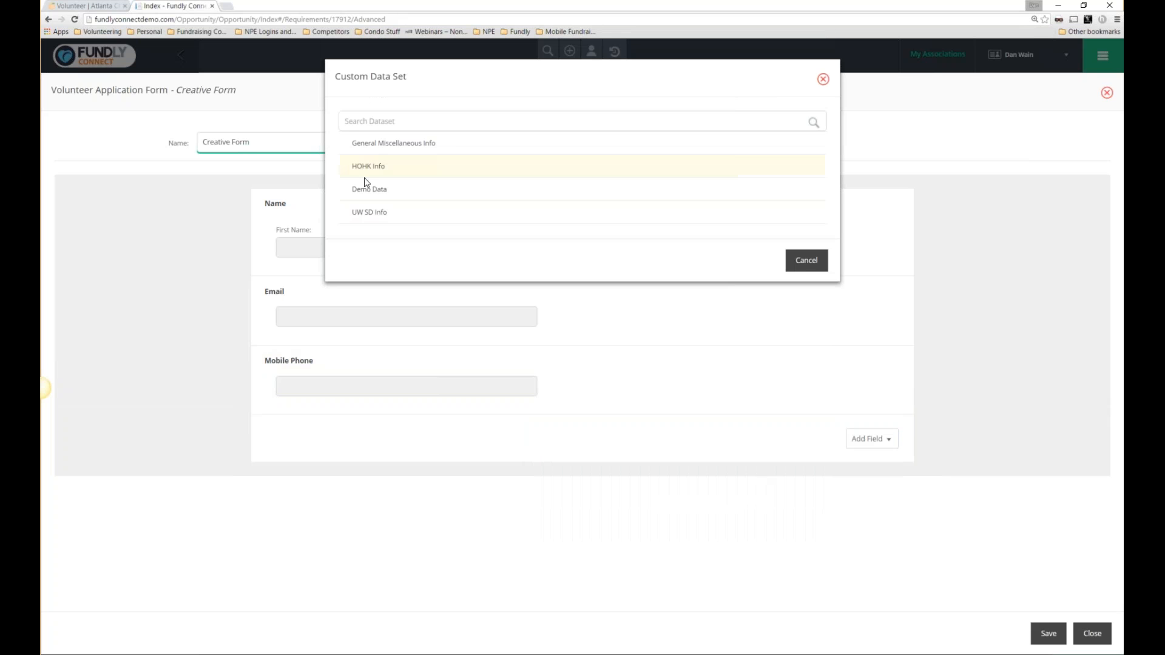
{"action": "left_click", "coordinate": [369, 189]}
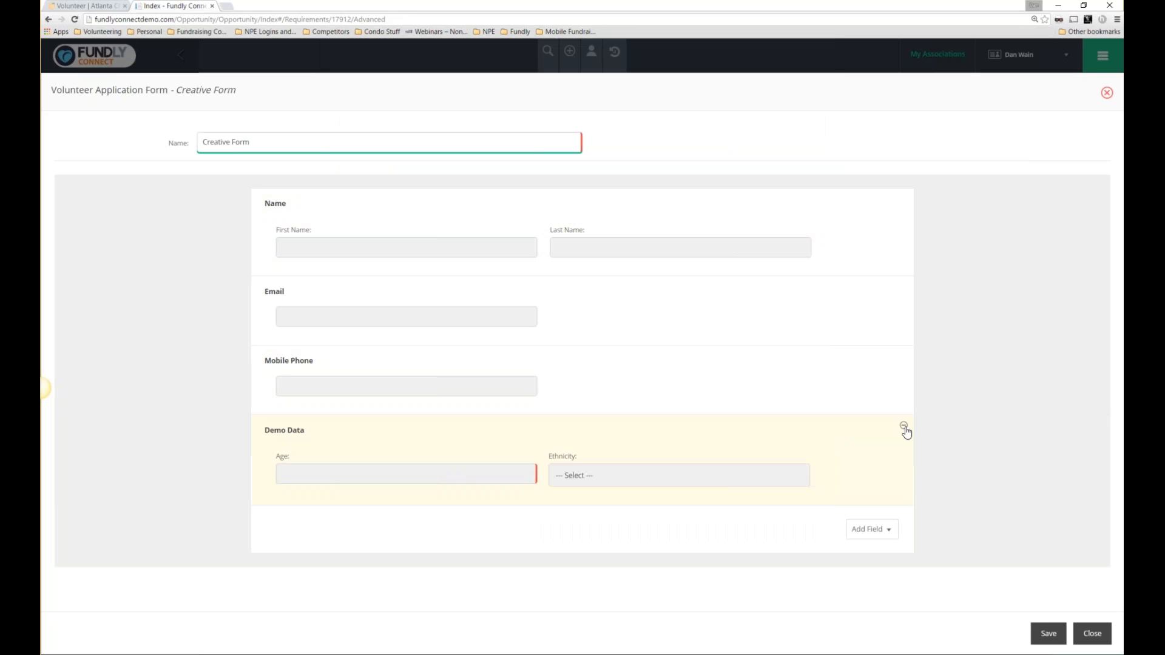
Add, then remove, the General Miscellaneous Info dataset, leaving the form's fields unchanged.
{"action": "left_click", "coordinate": [883, 531]}
{"action": "left_click", "coordinate": [780, 596]}
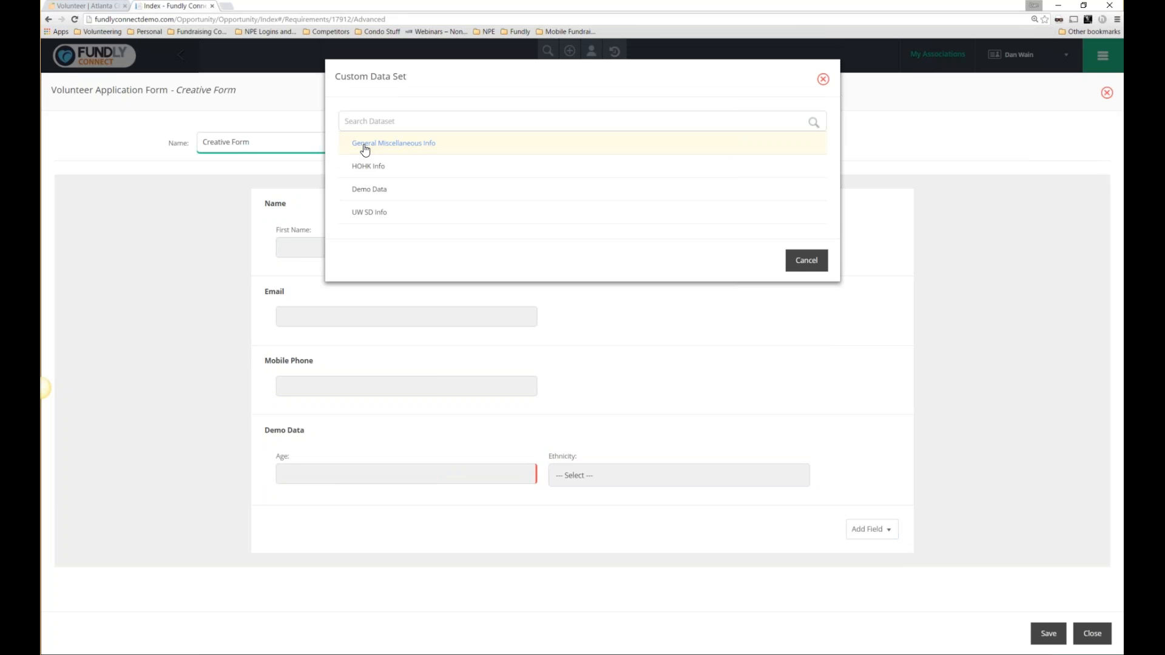
{"action": "left_click", "coordinate": [364, 146]}
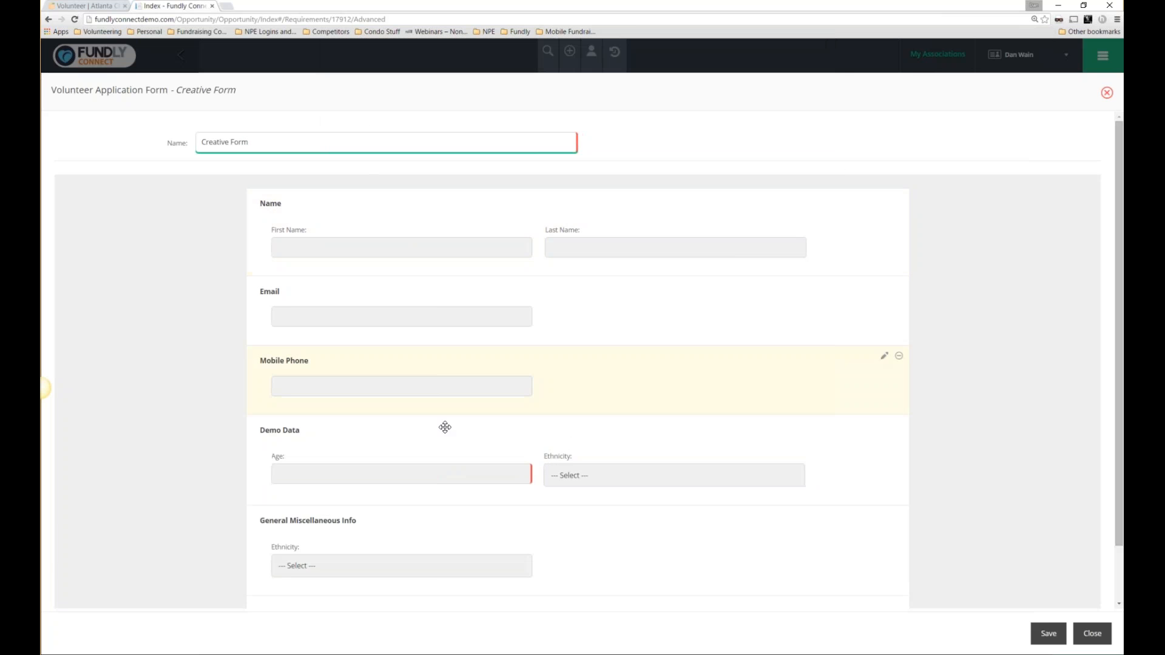
{"action": "scroll", "coordinate": [385, 537], "scroll_direction": "down", "scroll_amount": 1}
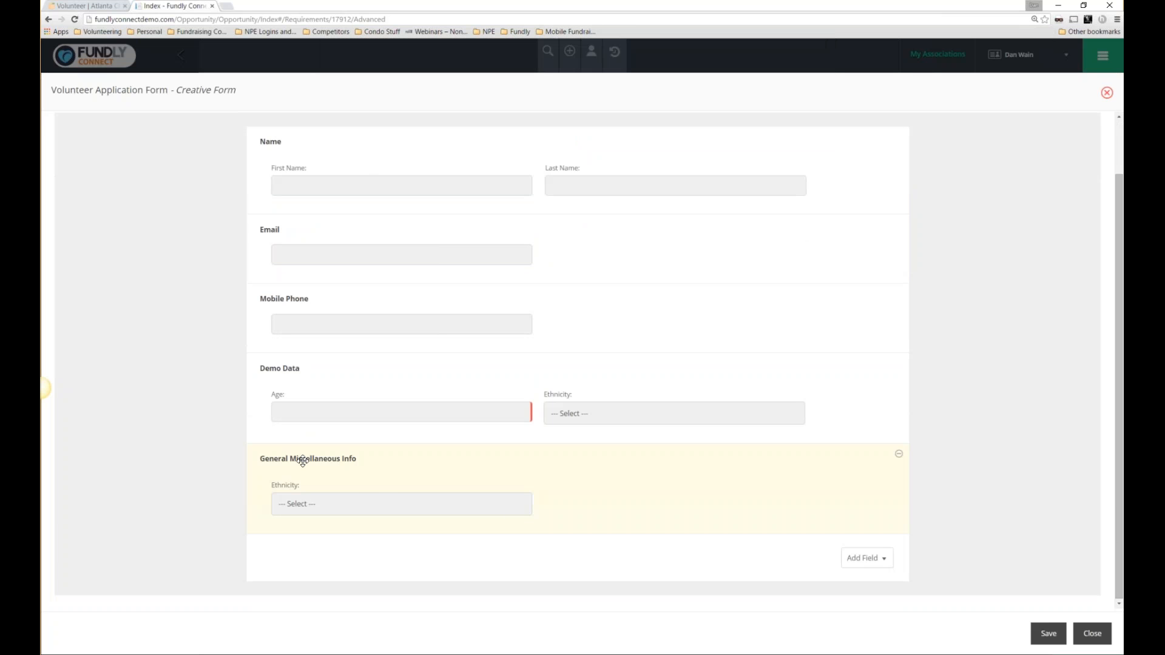
{"action": "left_click", "coordinate": [900, 458]}
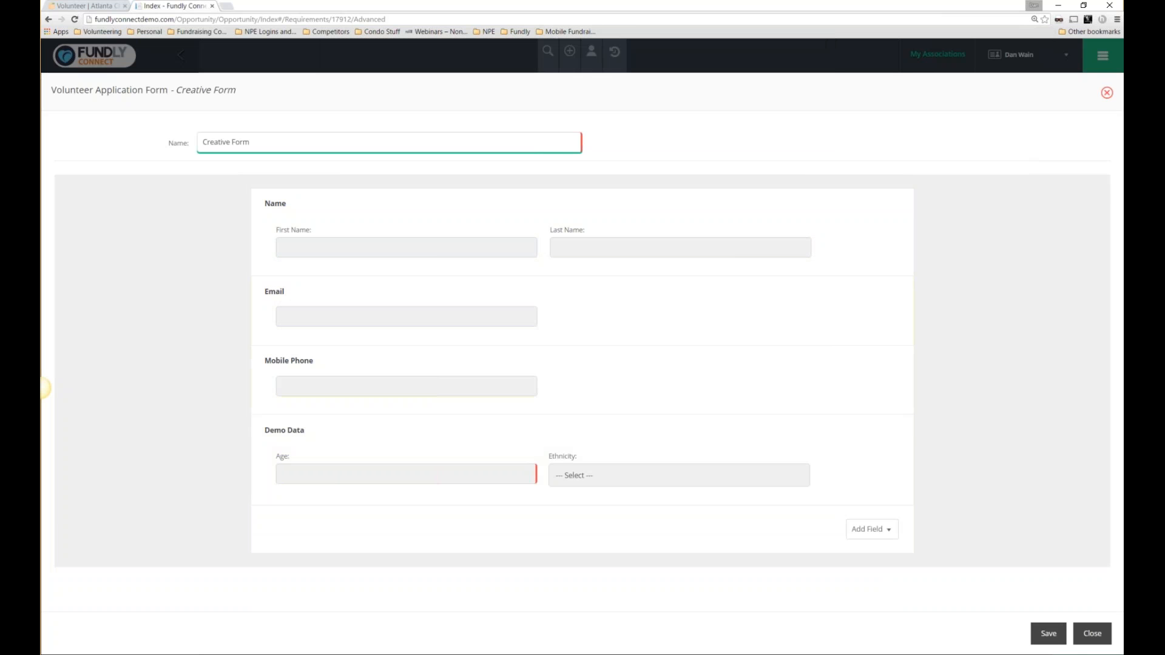
{"action": "left_click", "coordinate": [869, 529]}
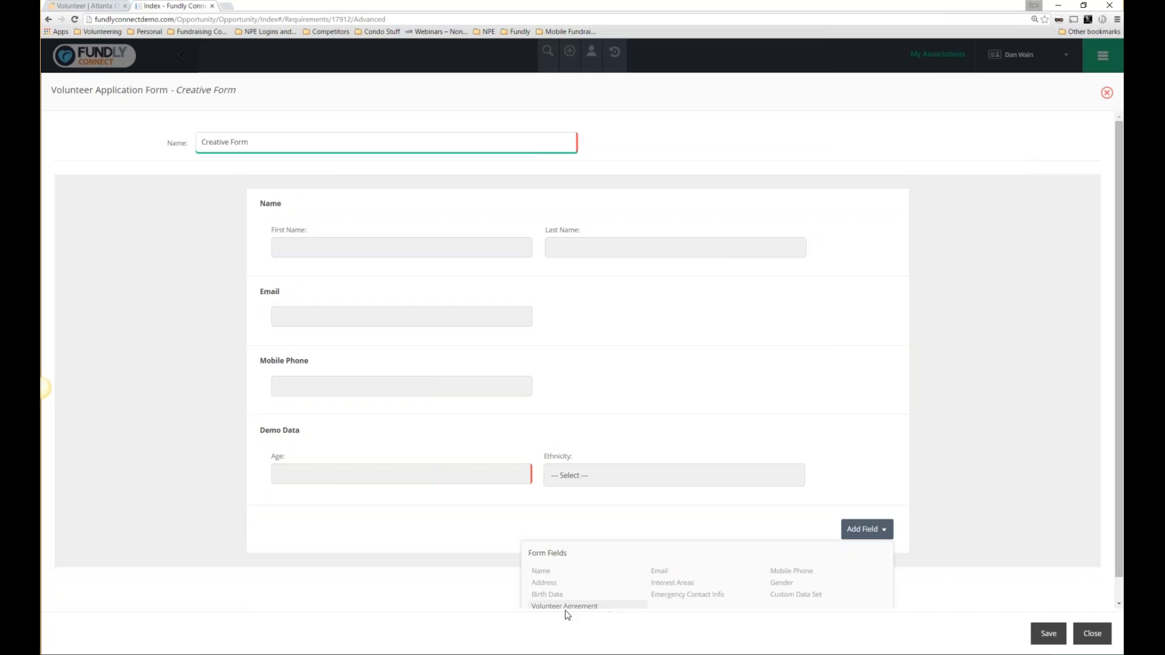
{"action": "left_click", "coordinate": [1045, 634]}
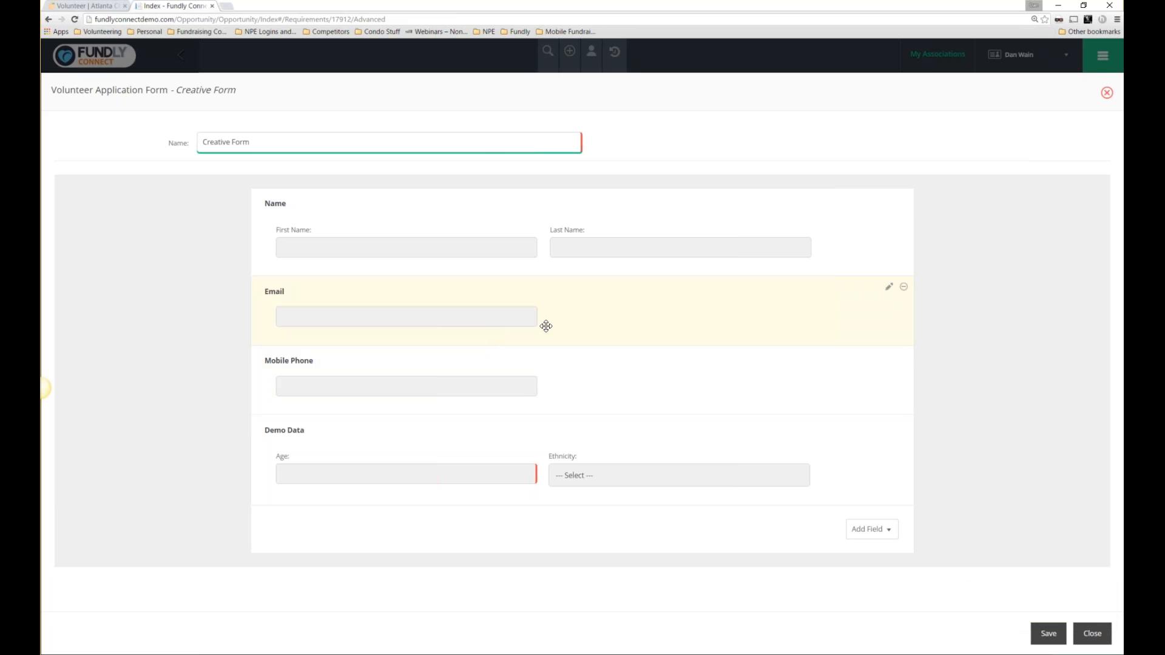
{"action": "scroll", "coordinate": [640, 165], "scroll_direction": "down", "scroll_amount": 1}
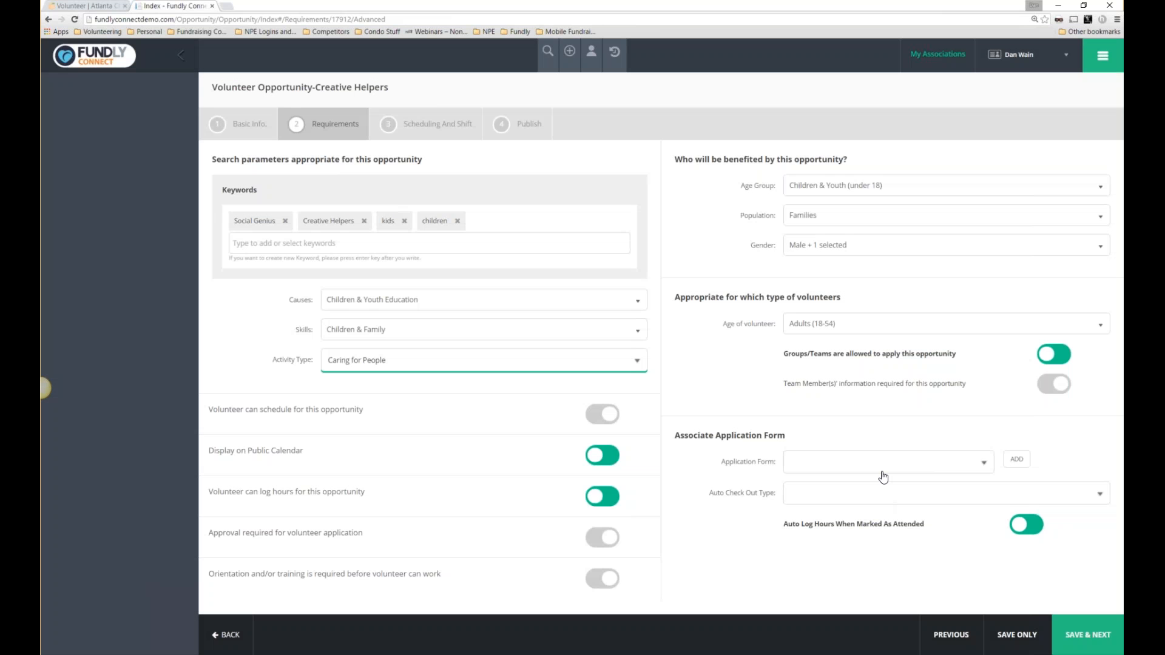
Attach the UW application form and leave Auto Check Out Type with no value.
{"action": "left_click", "coordinate": [922, 463]}
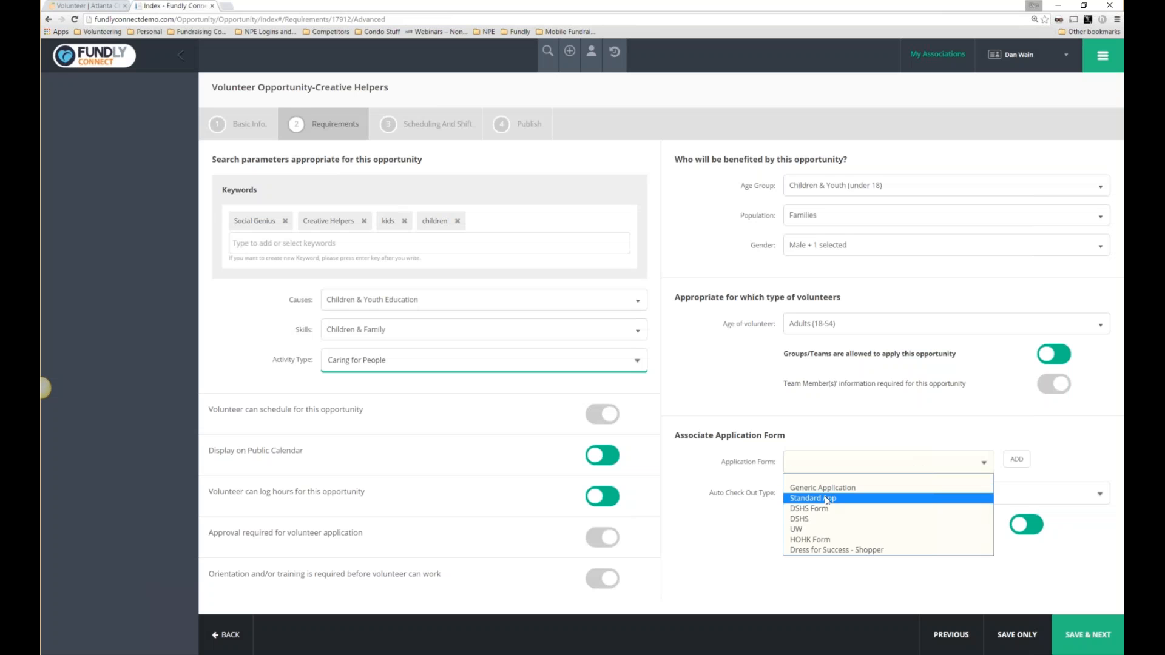
{"action": "left_click", "coordinate": [836, 532]}
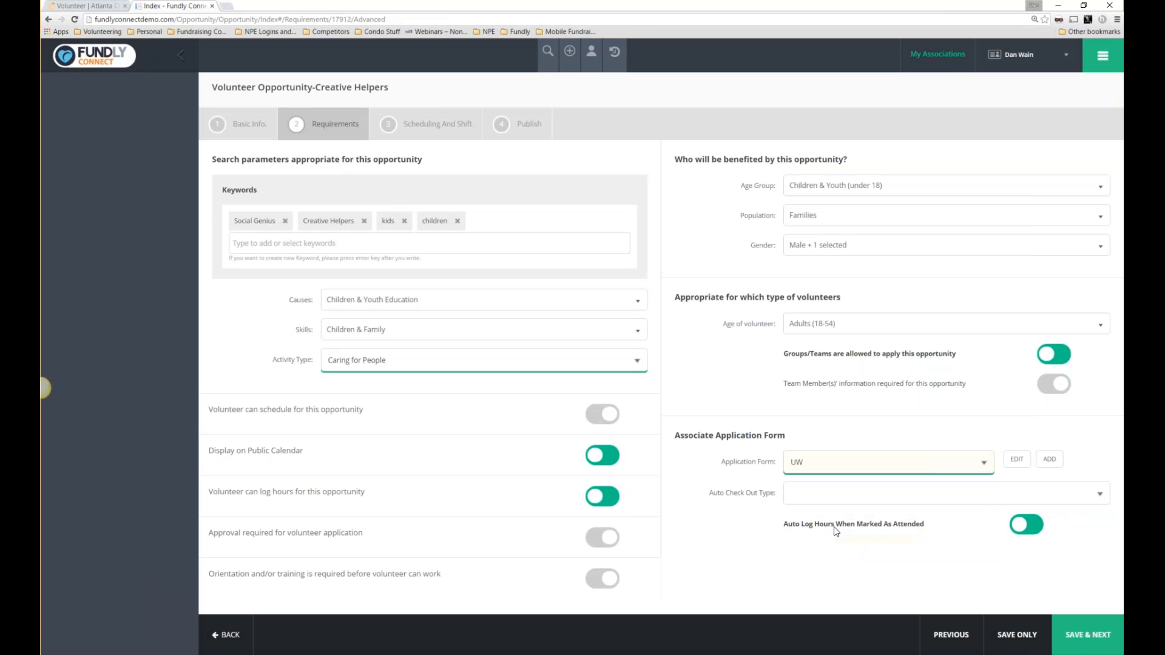
{"action": "left_click", "coordinate": [840, 500]}
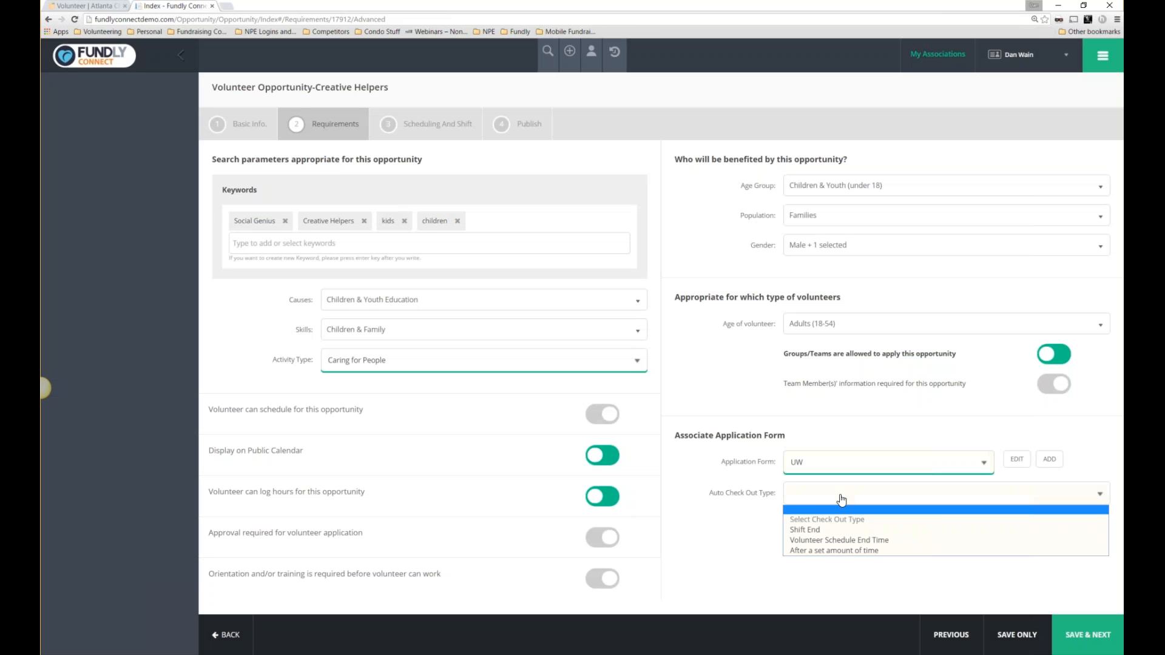
{"action": "left_click", "coordinate": [810, 539]}
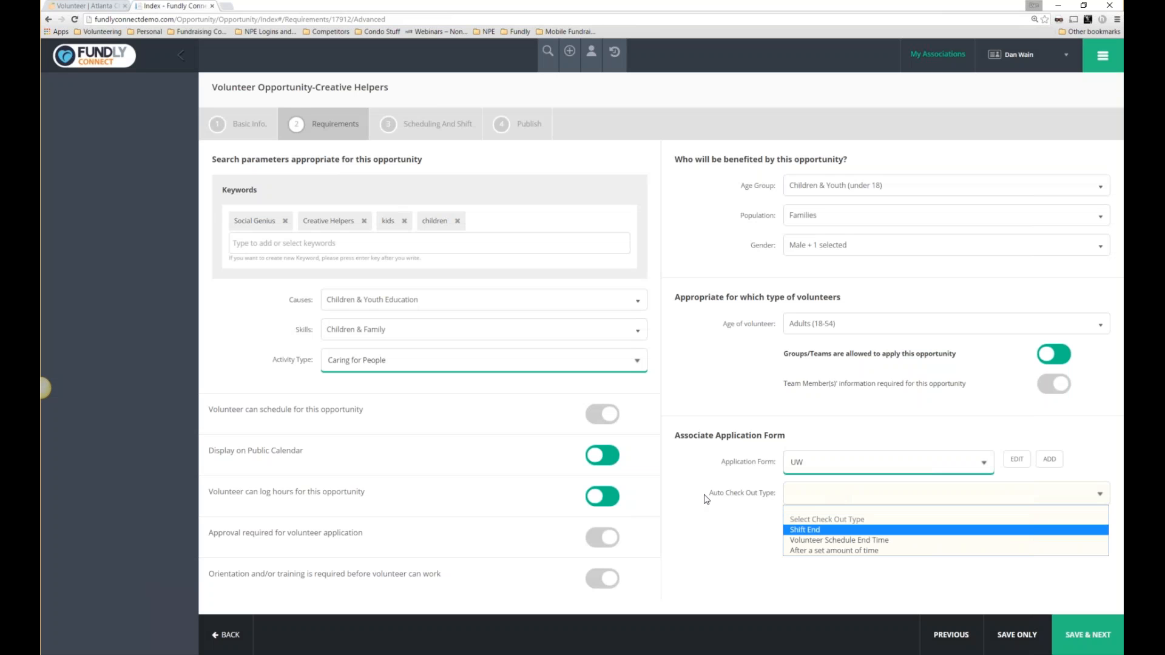
{"action": "left_click_drag", "start_coordinate": [709, 500], "coordinate": [775, 496]}
{"action": "left_click", "coordinate": [840, 501]}
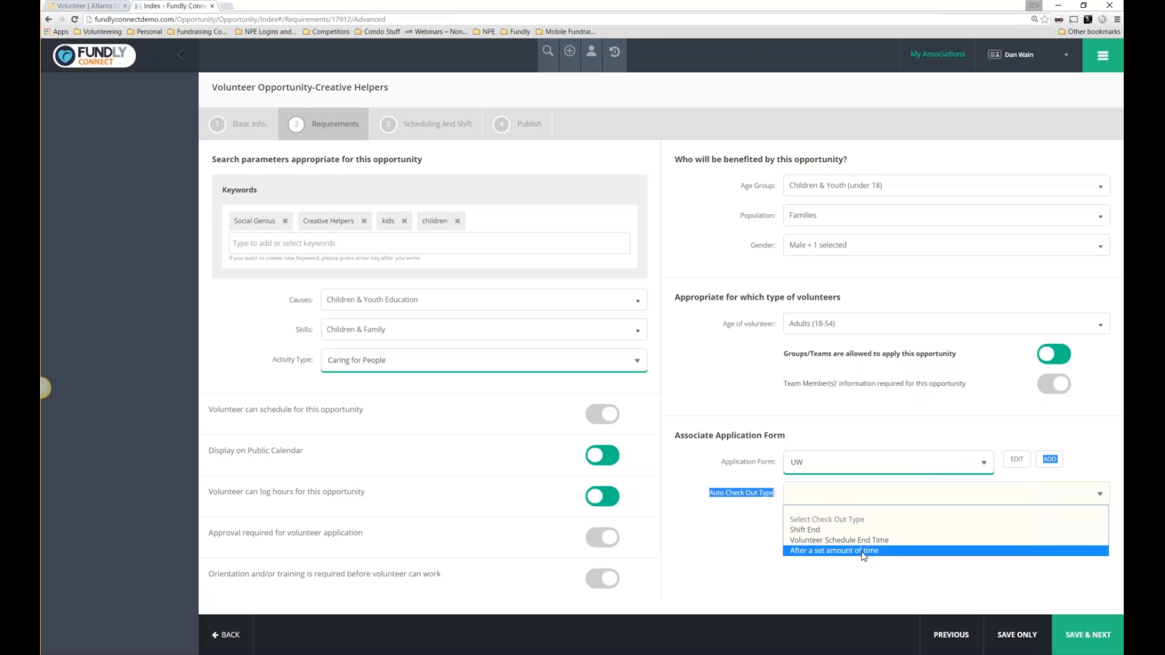
{"action": "left_click", "coordinate": [708, 501]}
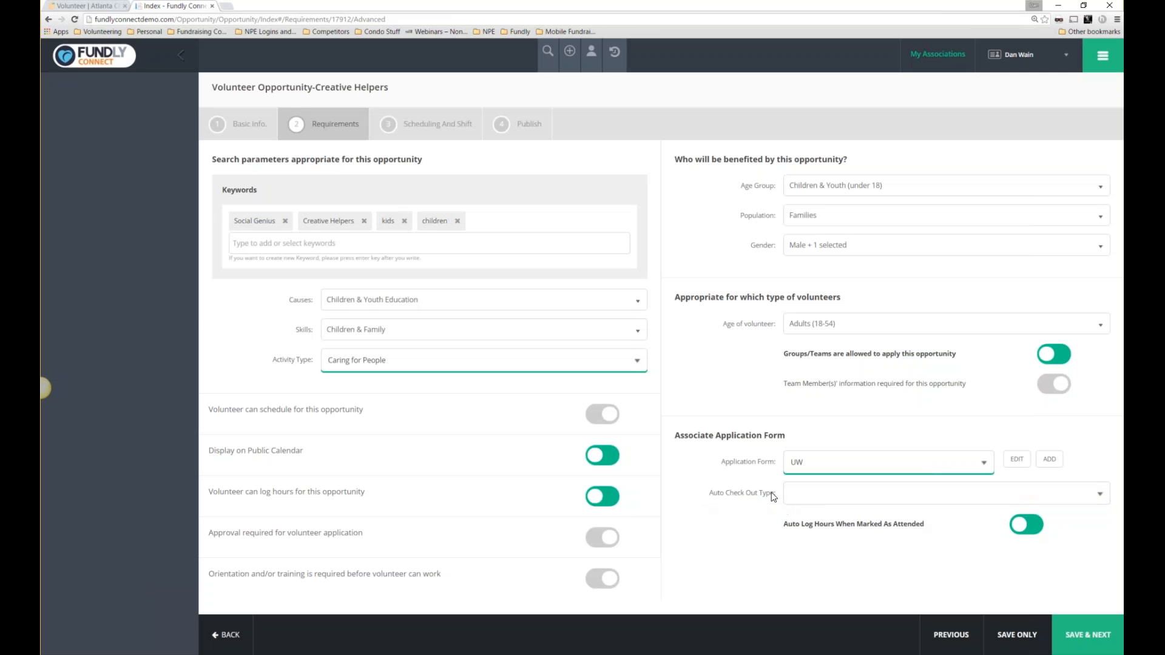
Review the Time It! navigation items and auto-log hours setting, then save the requirements.
{"action": "left_click_drag", "start_coordinate": [786, 509], "coordinate": [709, 491]}
{"action": "left_click", "coordinate": [1103, 59]}
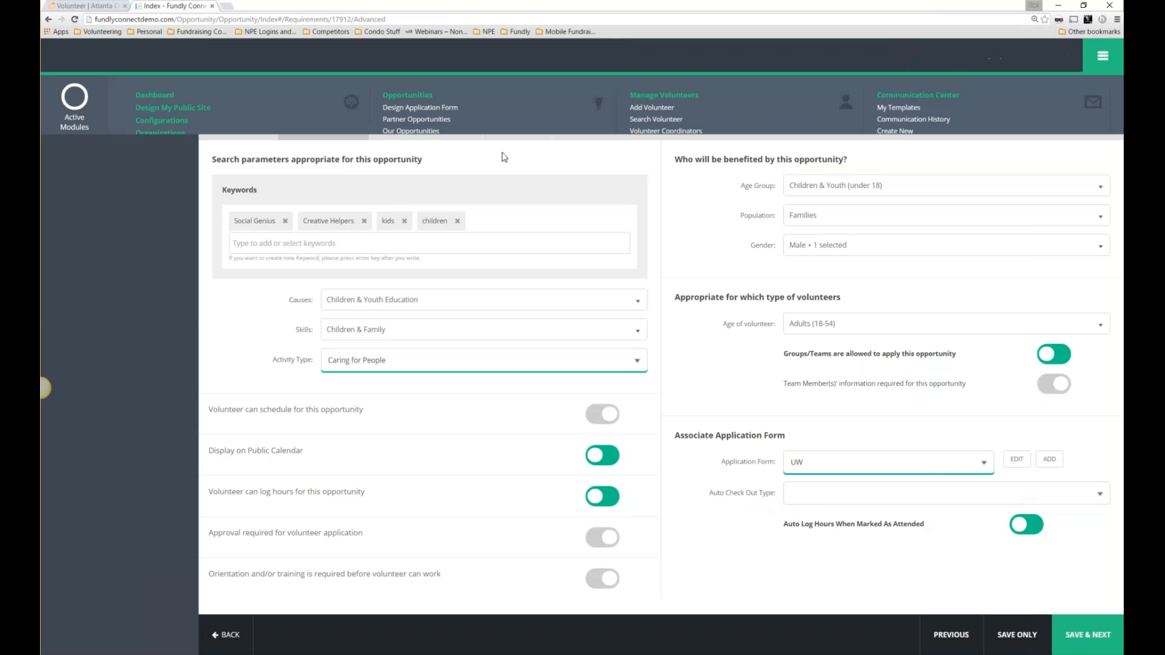
{"action": "left_click_drag", "start_coordinate": [130, 206], "coordinate": [187, 236]}
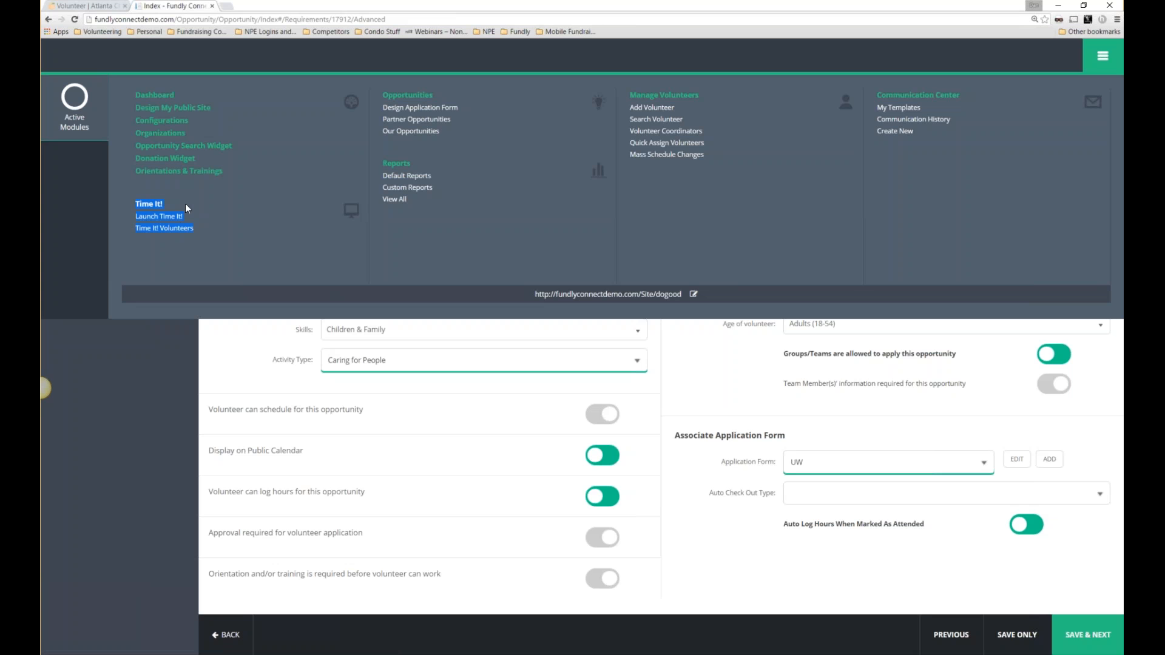
{"action": "left_click", "coordinate": [731, 554]}
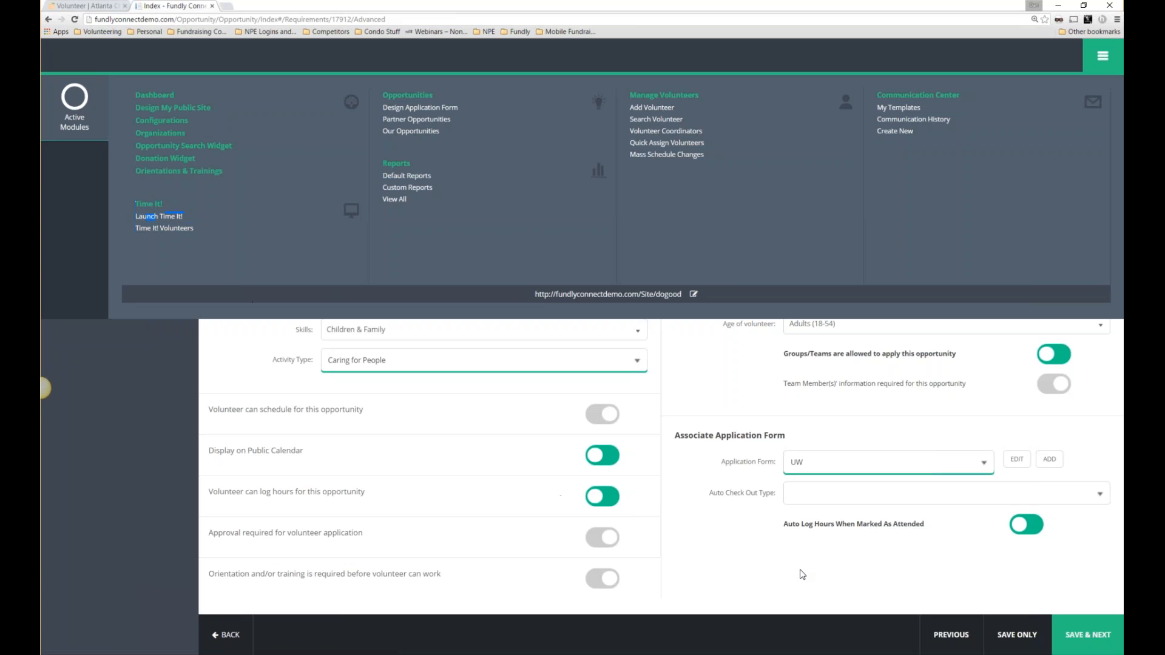
{"action": "left_click", "coordinate": [824, 501]}
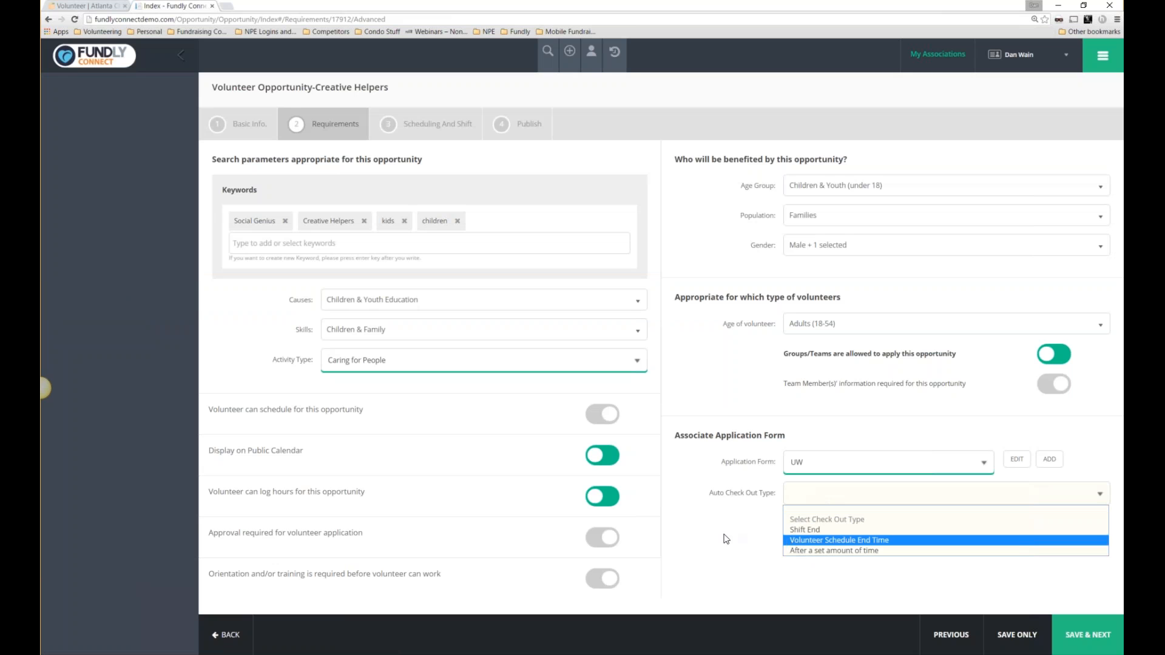
{"action": "left_click", "coordinate": [725, 534]}
{"action": "left_click_drag", "start_coordinate": [787, 528], "coordinate": [926, 532]}
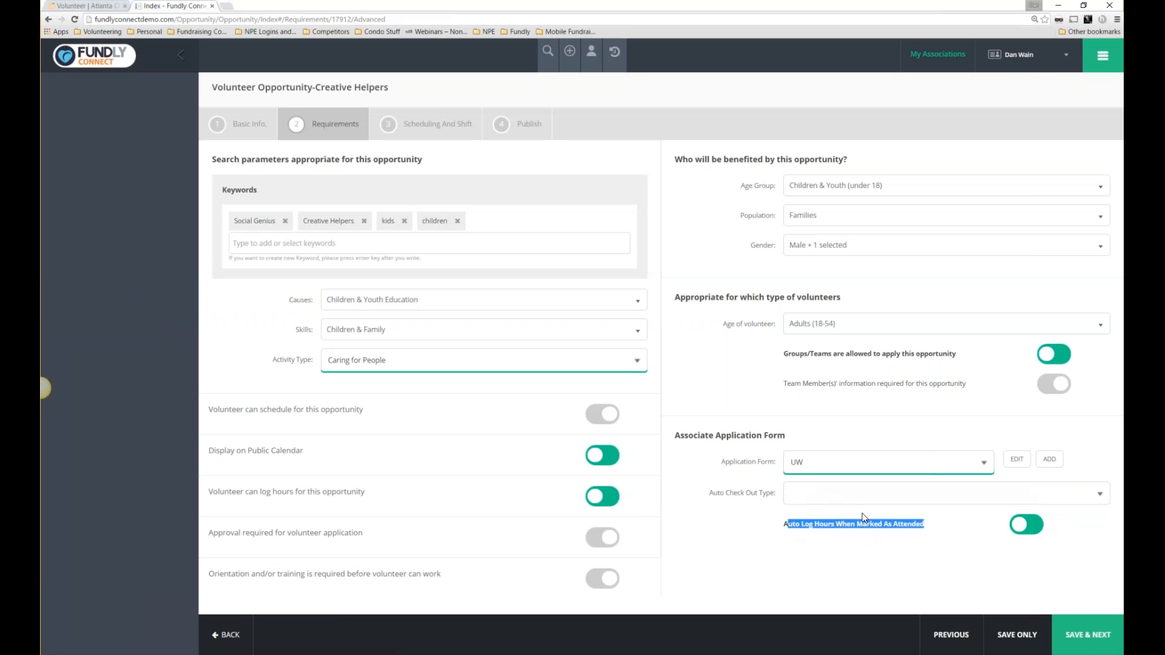
{"action": "left_click", "coordinate": [1076, 636]}
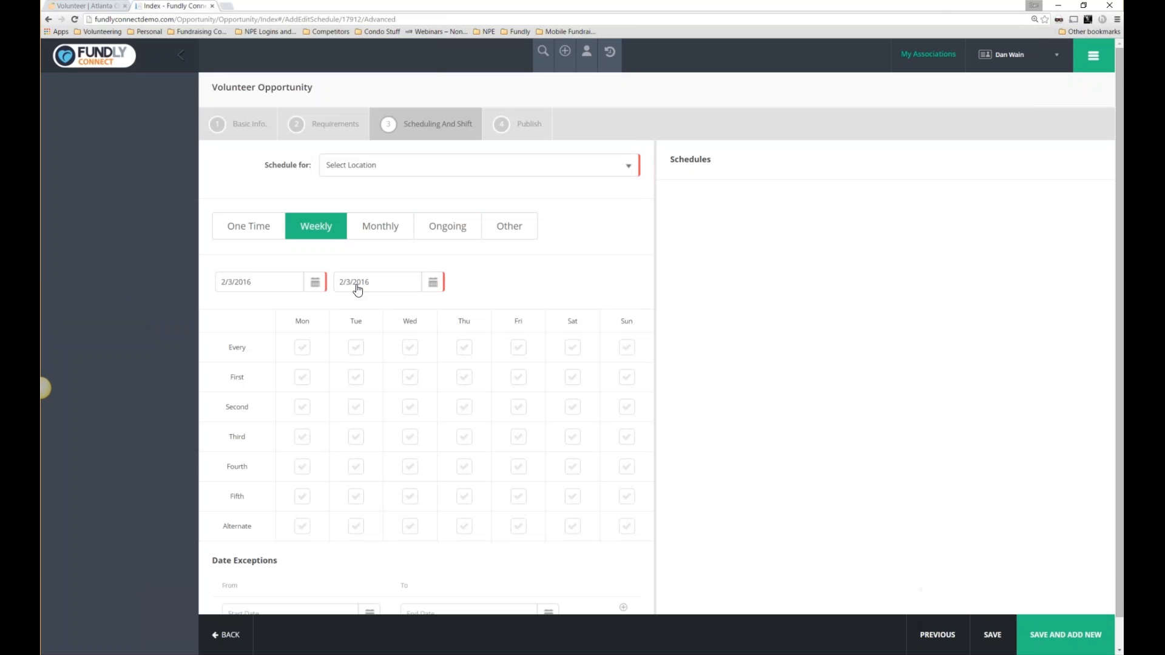
Schedule the first Saturday of each month at the Default location and save the weekly schedule.
{"action": "left_click", "coordinate": [520, 350]}
{"action": "left_click", "coordinate": [523, 351]}
{"action": "left_click", "coordinate": [574, 383]}
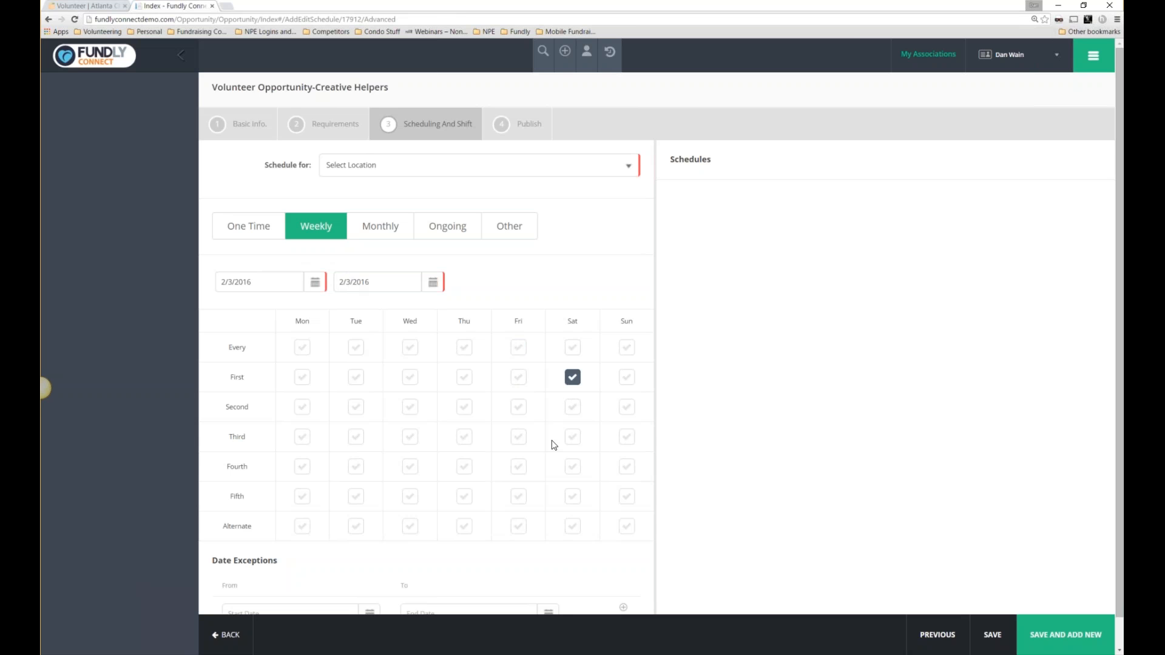
{"action": "scroll", "coordinate": [349, 522], "scroll_direction": "down", "scroll_amount": 1}
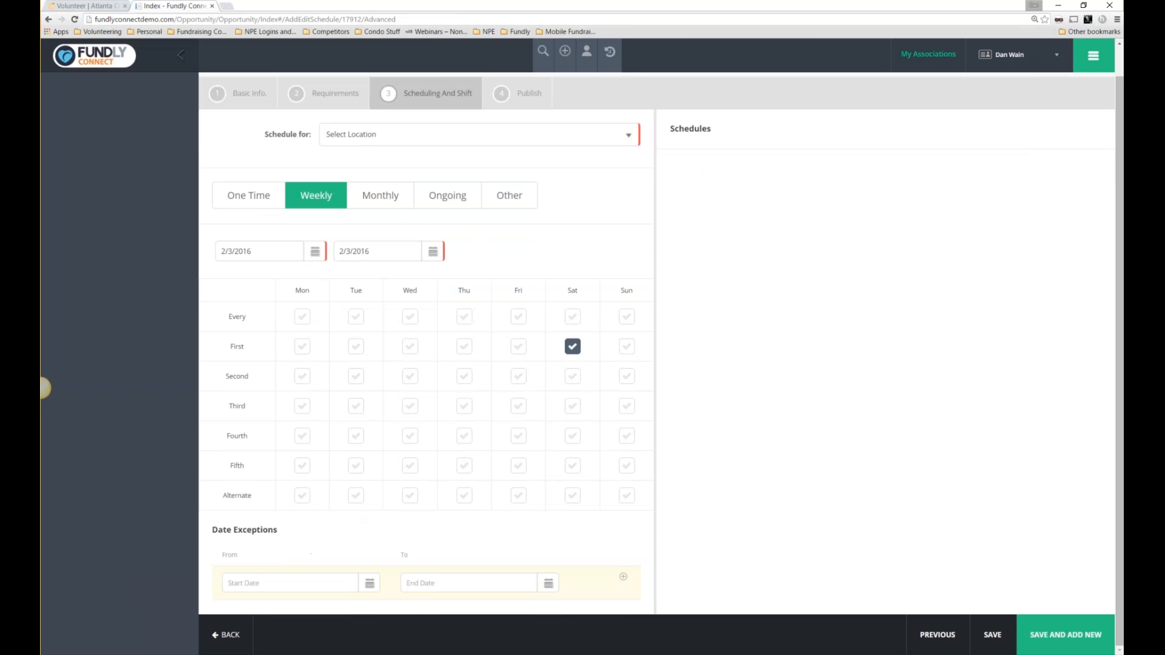
{"action": "left_click", "coordinate": [373, 586]}
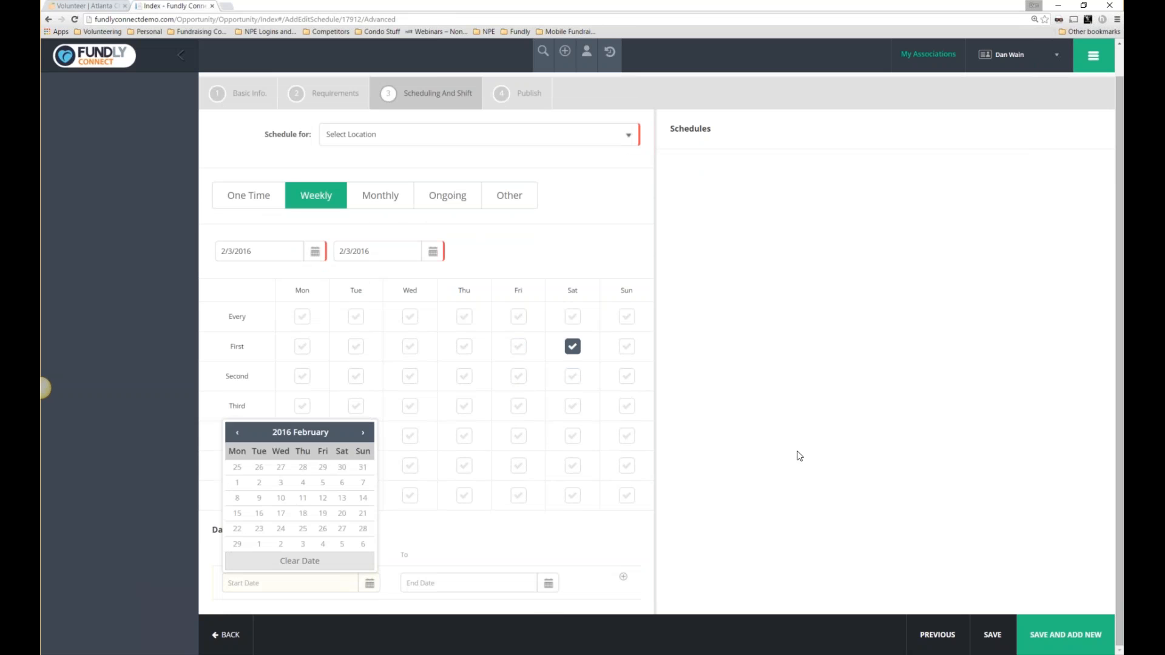
{"action": "left_click", "coordinate": [925, 472]}
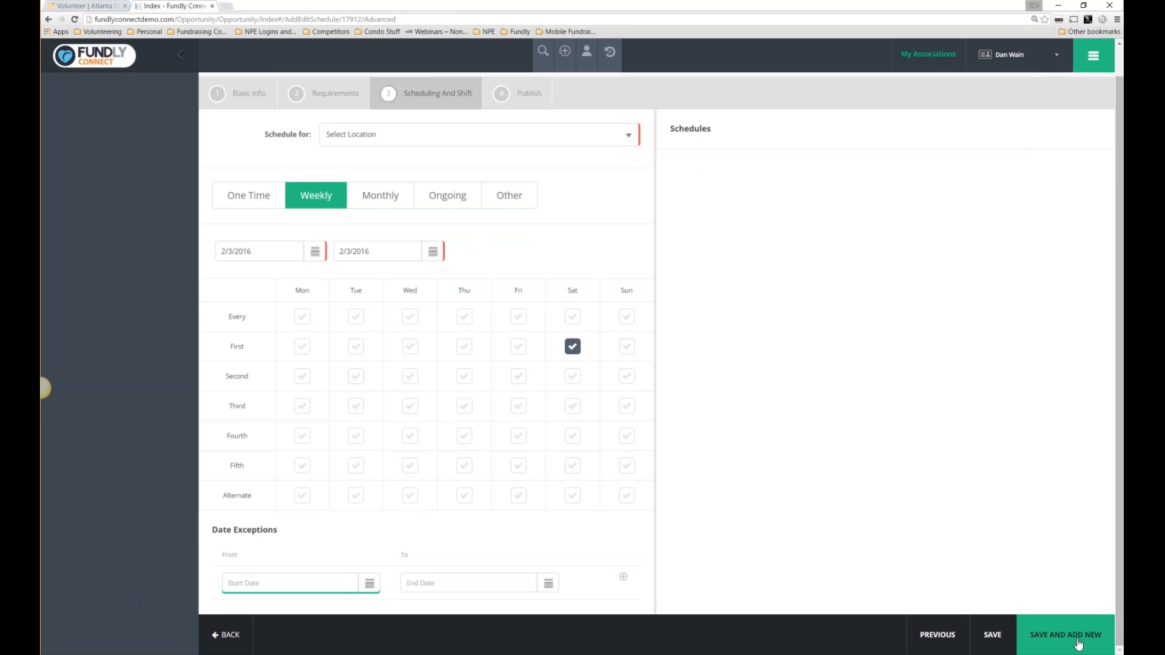
{"action": "left_click", "coordinate": [592, 137]}
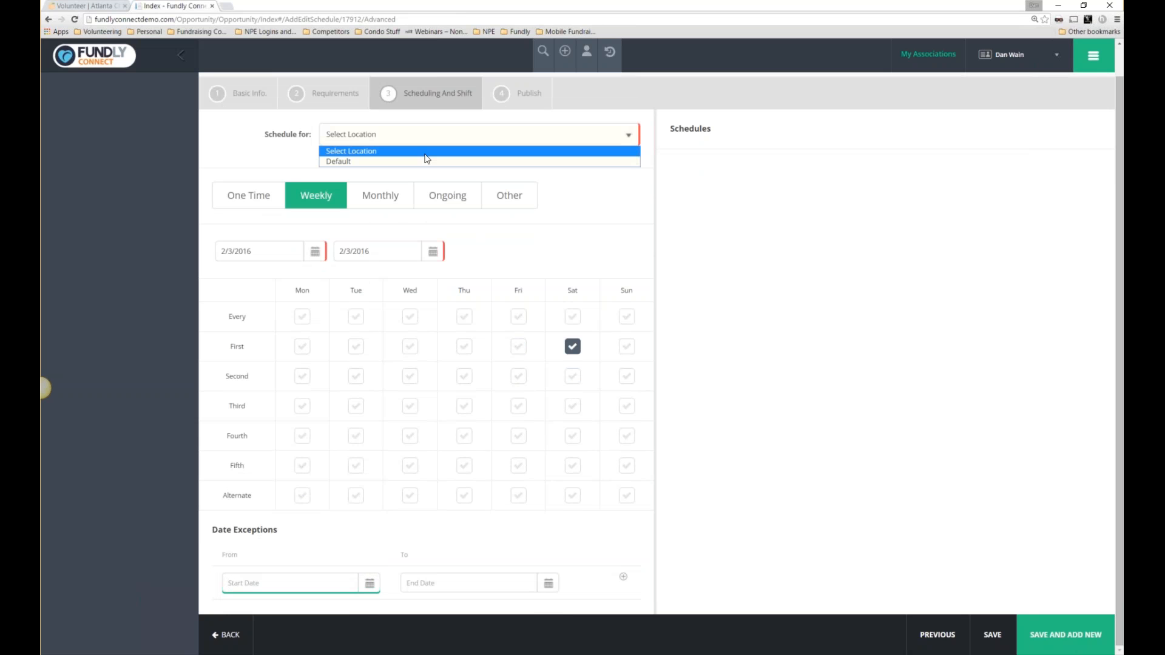
{"action": "left_click", "coordinate": [394, 162]}
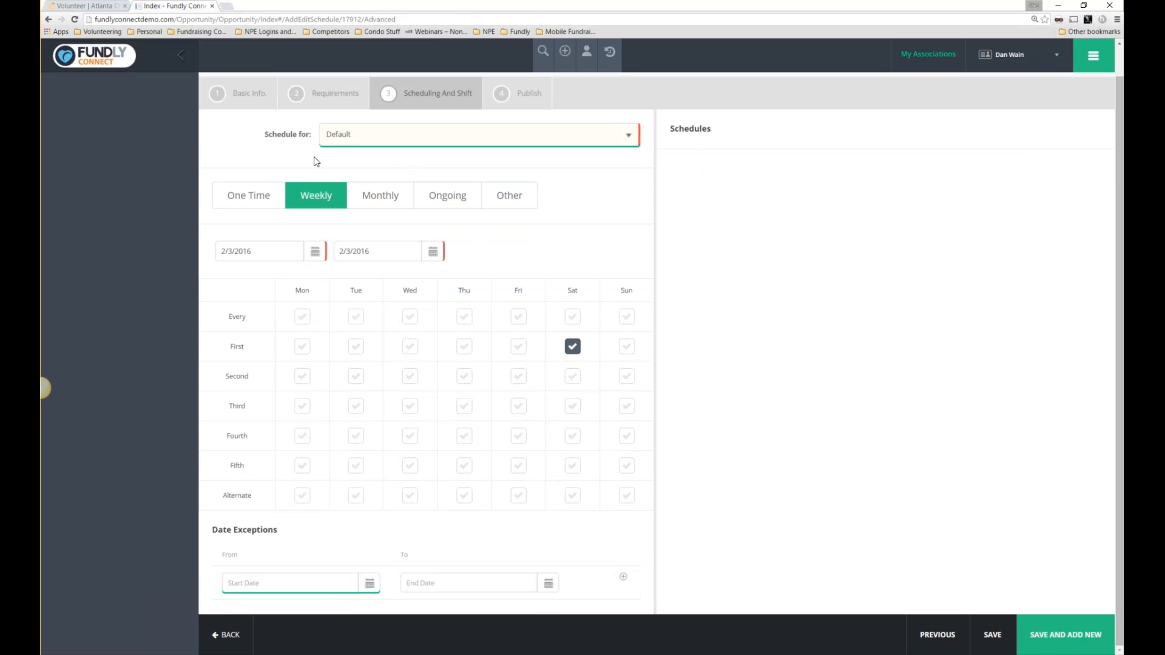
{"action": "left_click", "coordinate": [1079, 635]}
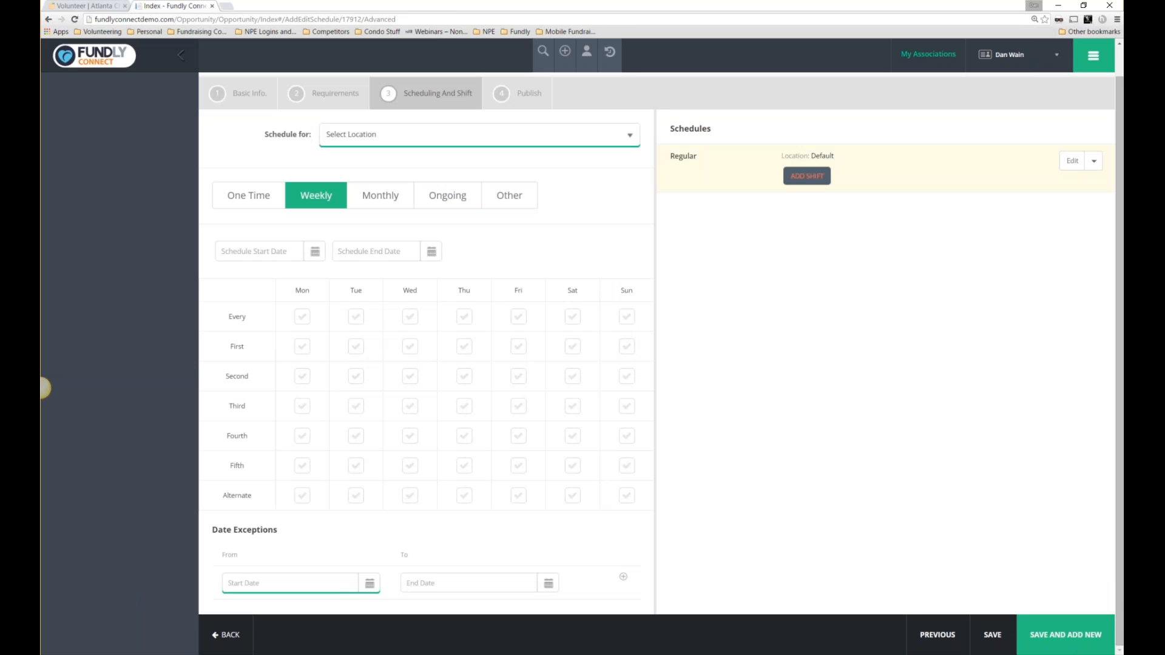
Add a shift named Morning on Saturday, running 7:00 AM to 10:00 AM.
{"action": "left_click", "coordinate": [807, 176]}
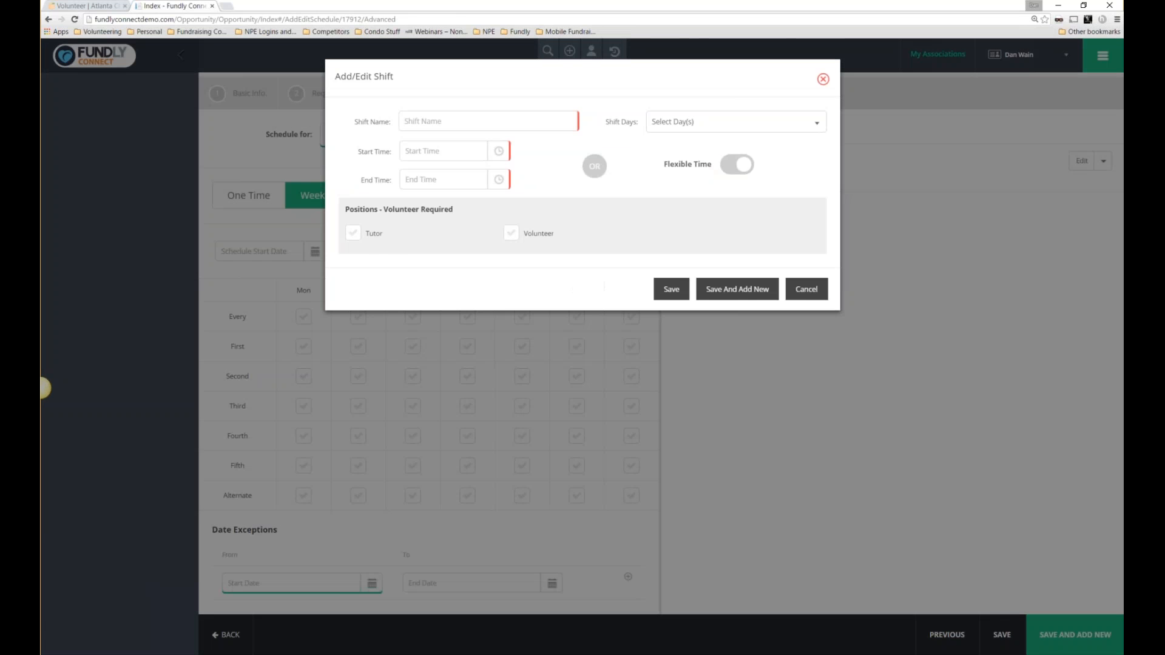
{"action": "type", "text": "Mirning"}
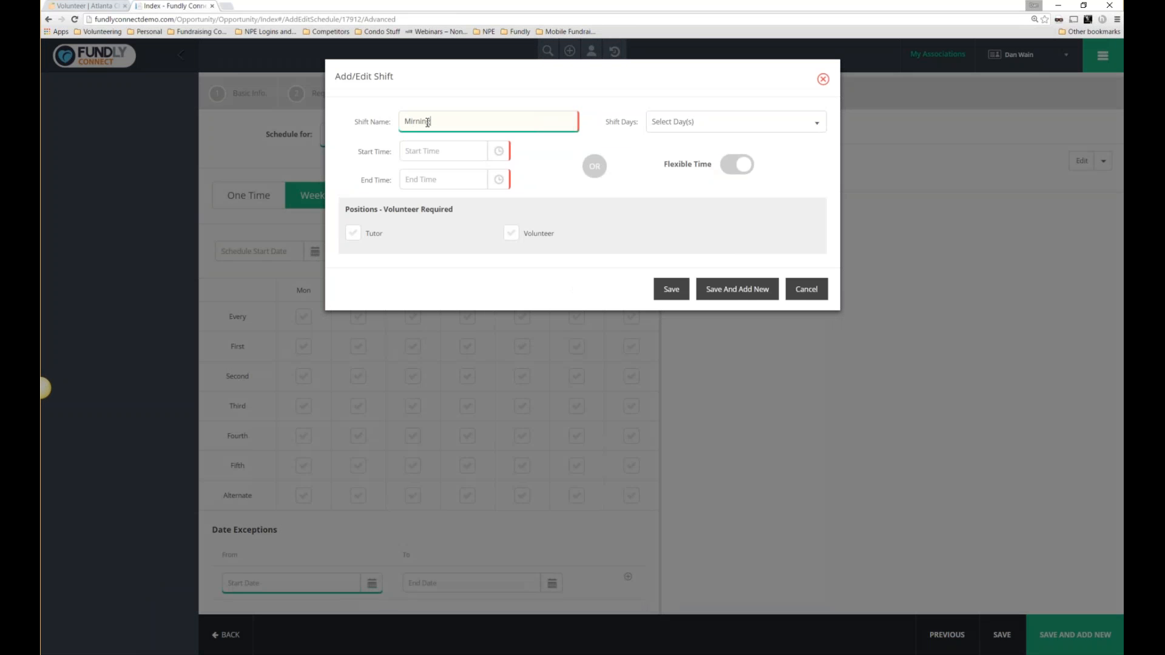
{"action": "type", "text": "orn"}
{"action": "key", "text": "BackSpace"}
{"action": "key", "text": "BackSpace"}
{"action": "type", "text": "n"}
{"action": "key", "text": "BackSpace"}
{"action": "key", "text": "BackSpace"}
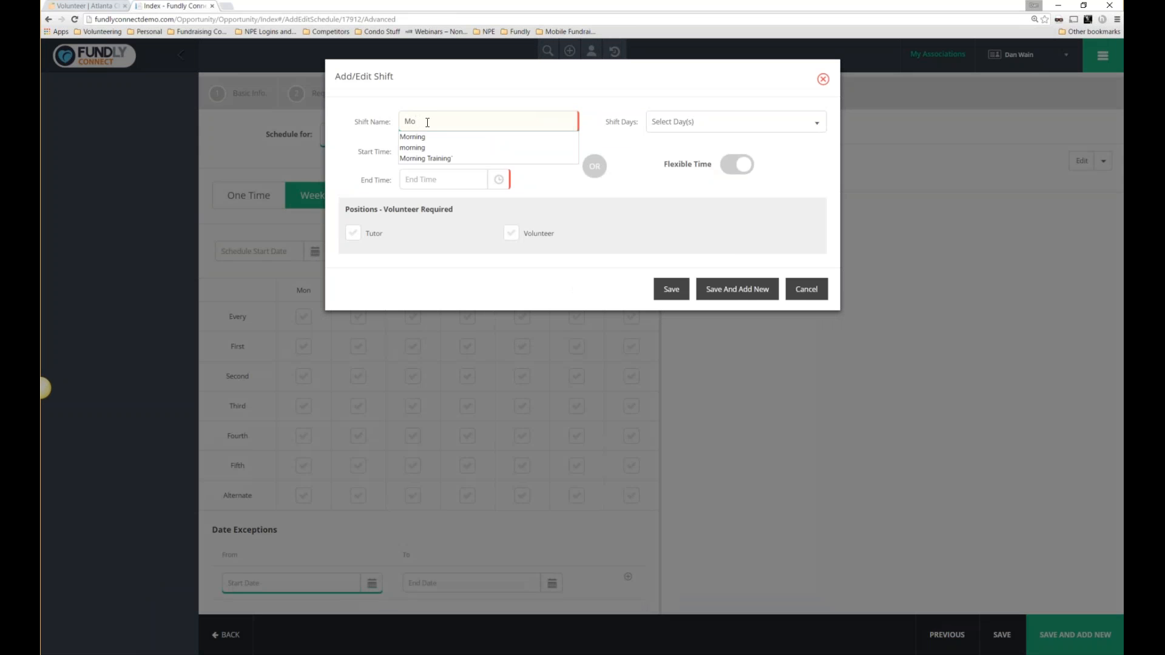
{"action": "type", "text": "rning"}
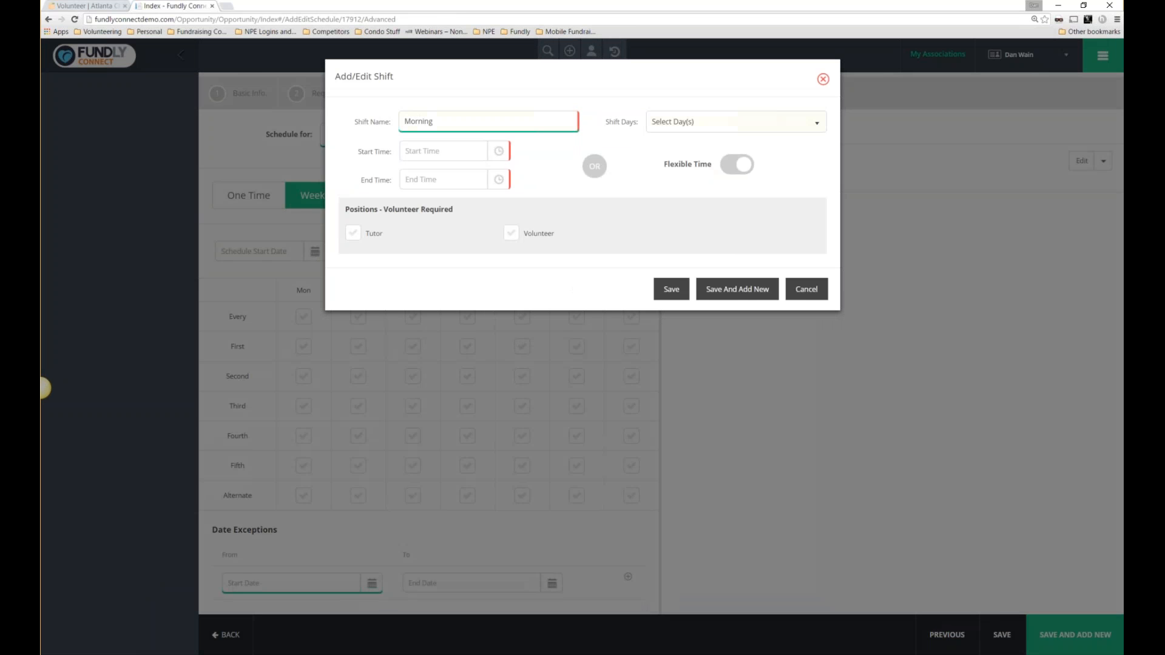
{"action": "left_click", "coordinate": [750, 124]}
{"action": "left_click", "coordinate": [659, 187]}
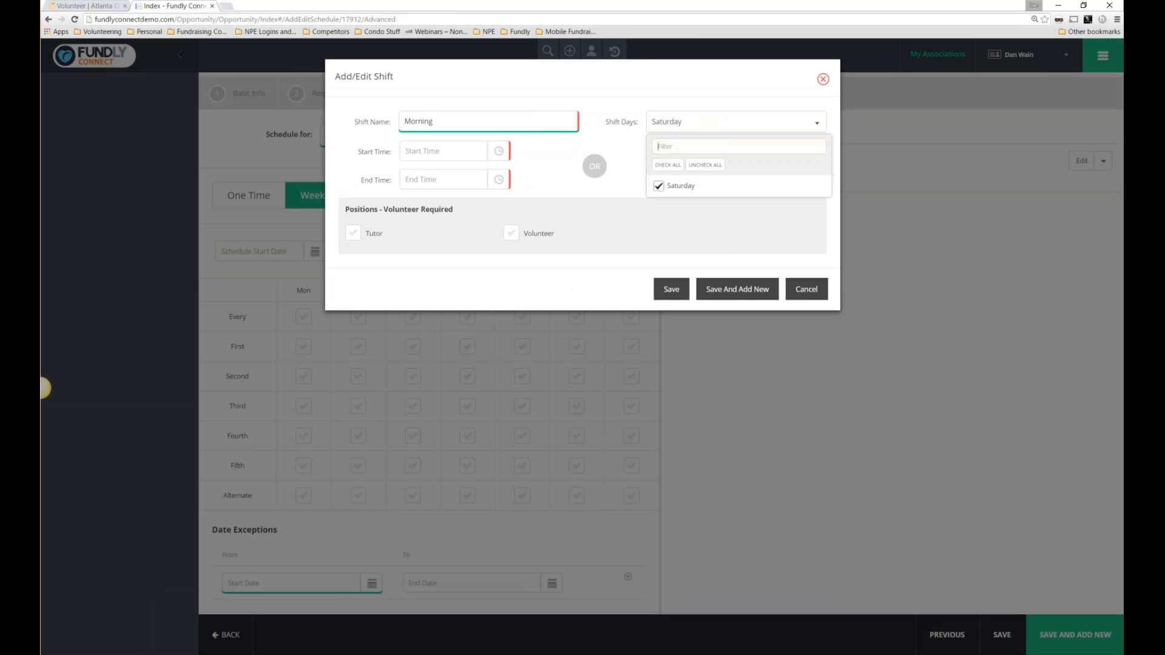
{"action": "left_click", "coordinate": [468, 155]}
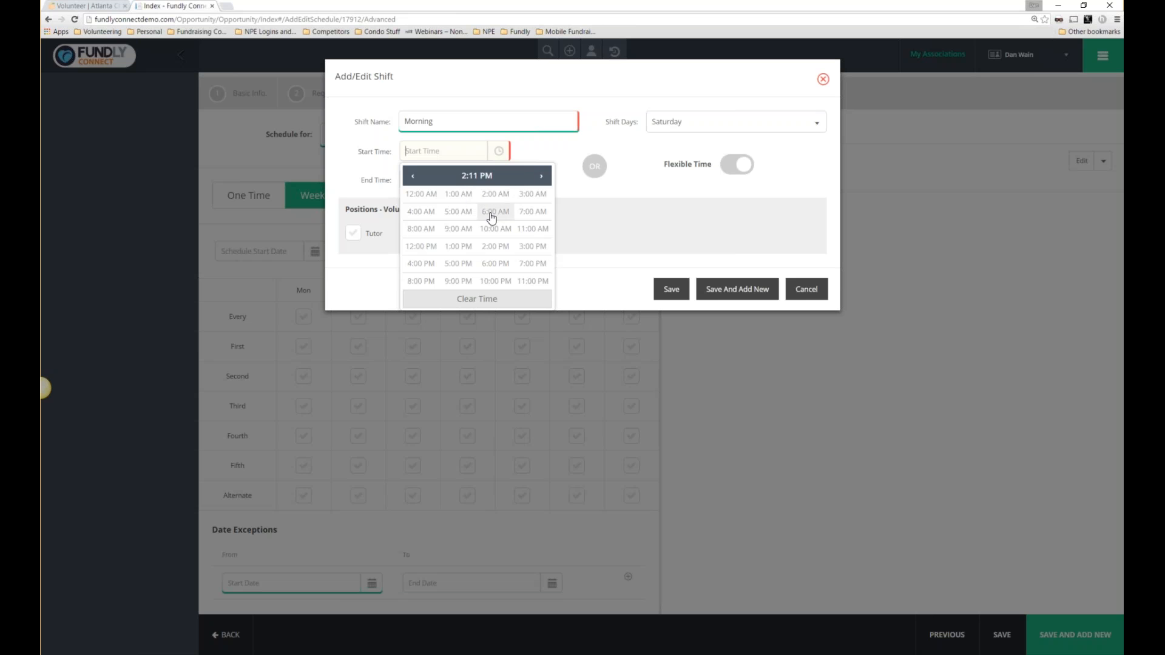
{"action": "left_click", "coordinate": [534, 212]}
{"action": "left_click", "coordinate": [421, 193]}
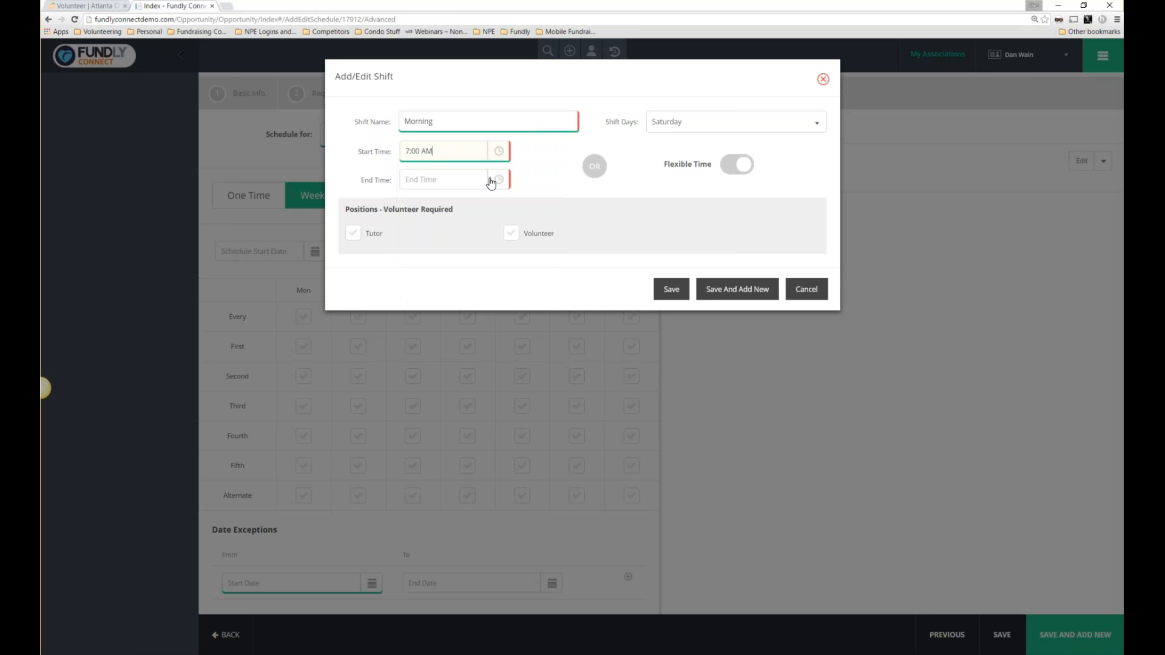
{"action": "left_click", "coordinate": [497, 180]}
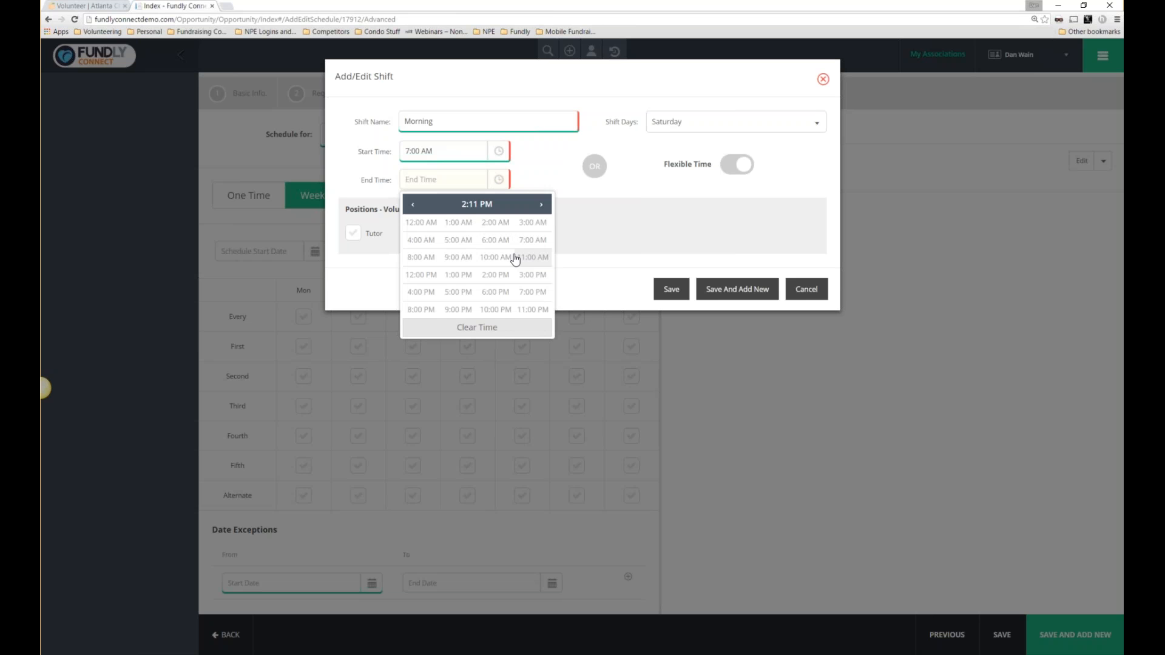
{"action": "left_click", "coordinate": [492, 257]}
{"action": "left_click", "coordinate": [421, 223]}
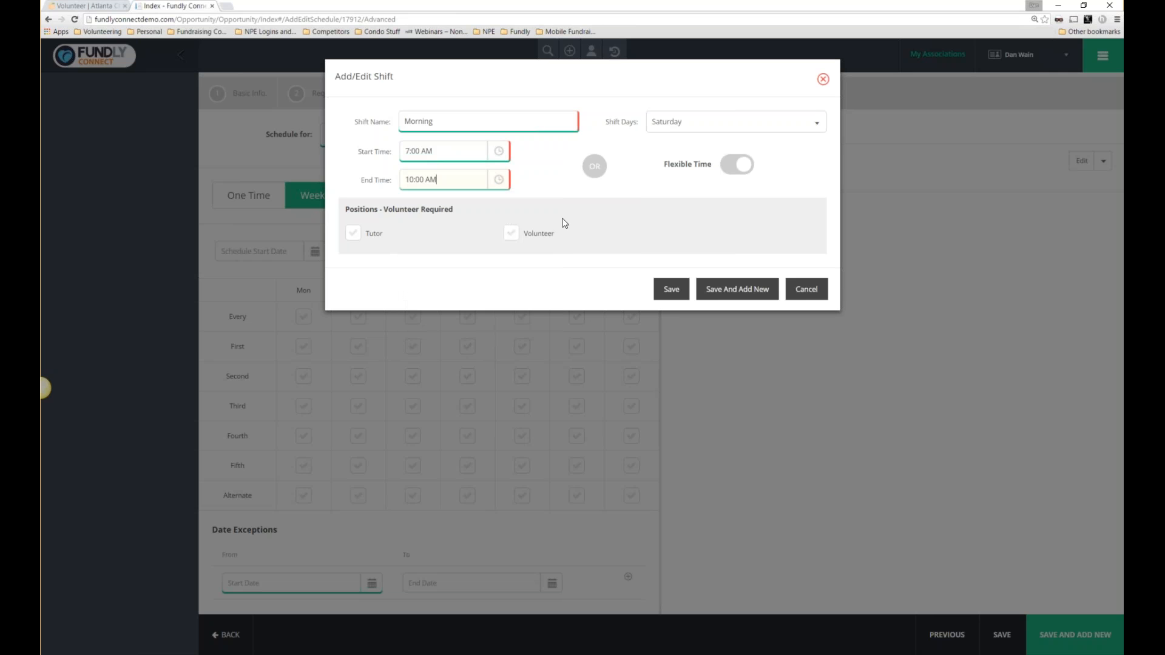
Require 5 tutors and 10 volunteers, then save the Morning shift and start another.
{"action": "left_click", "coordinate": [352, 233]}
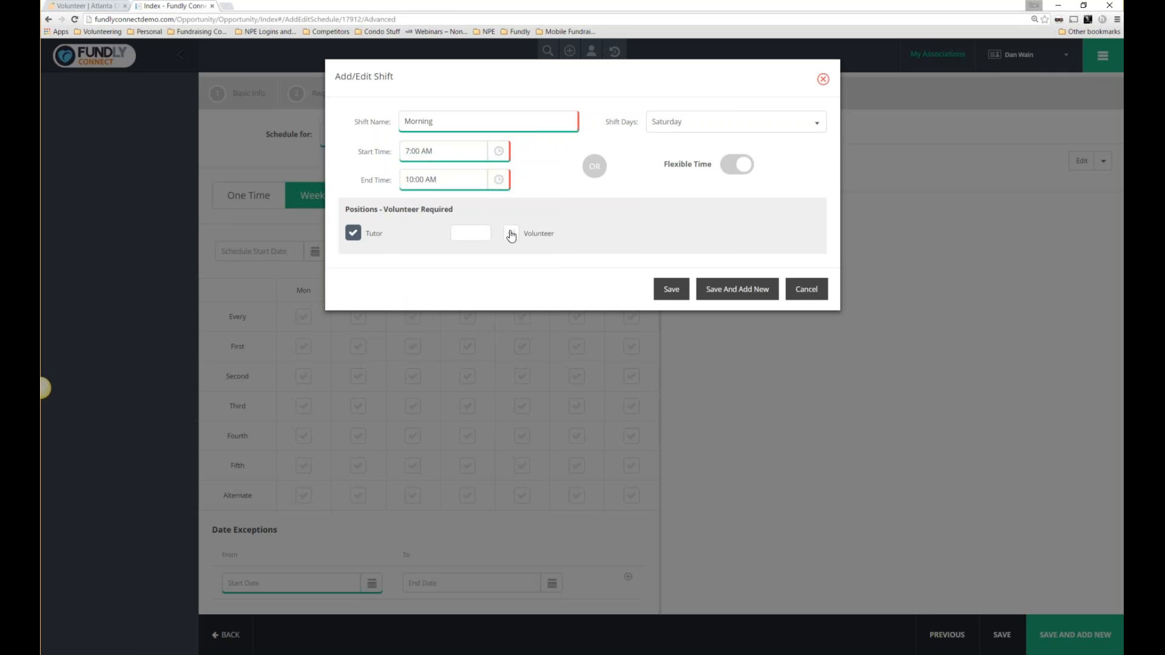
{"action": "left_click", "coordinate": [511, 233]}
{"action": "left_click", "coordinate": [469, 237]}
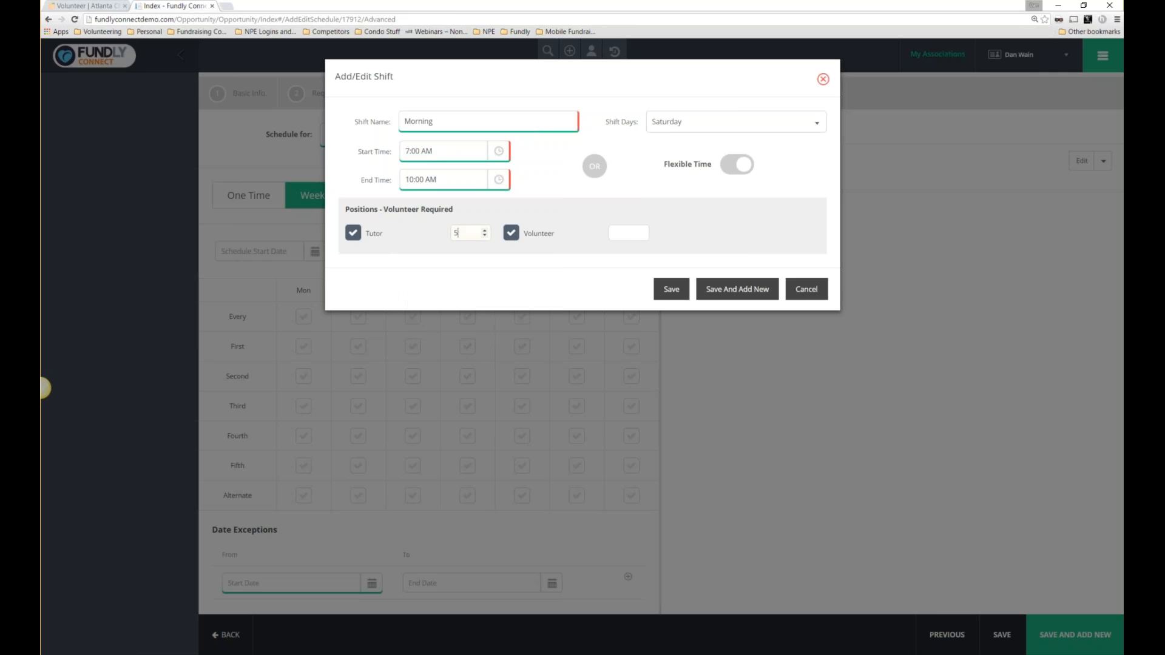
{"action": "left_click", "coordinate": [629, 235]}
{"action": "type", "text": "10"}
{"action": "left_click", "coordinate": [734, 292]}
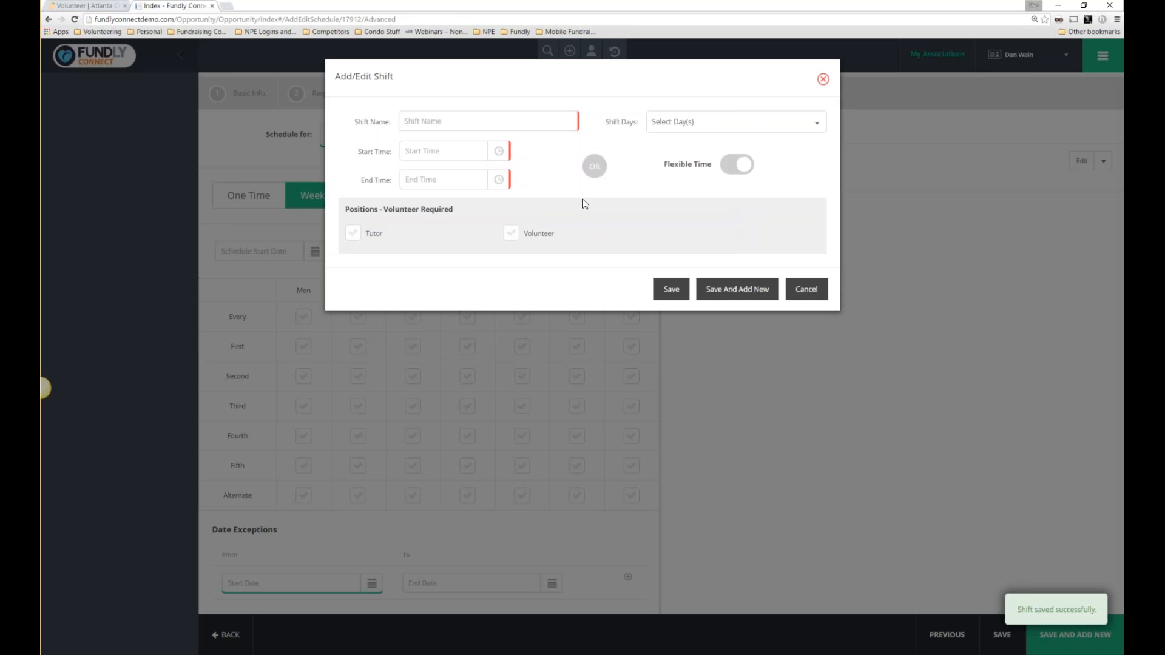
Name the next shift Afternoon, on Saturday from 10:00 AM to 1:00 PM.
{"action": "left_click", "coordinate": [426, 121]}
{"action": "type", "text": "Afternoon"}
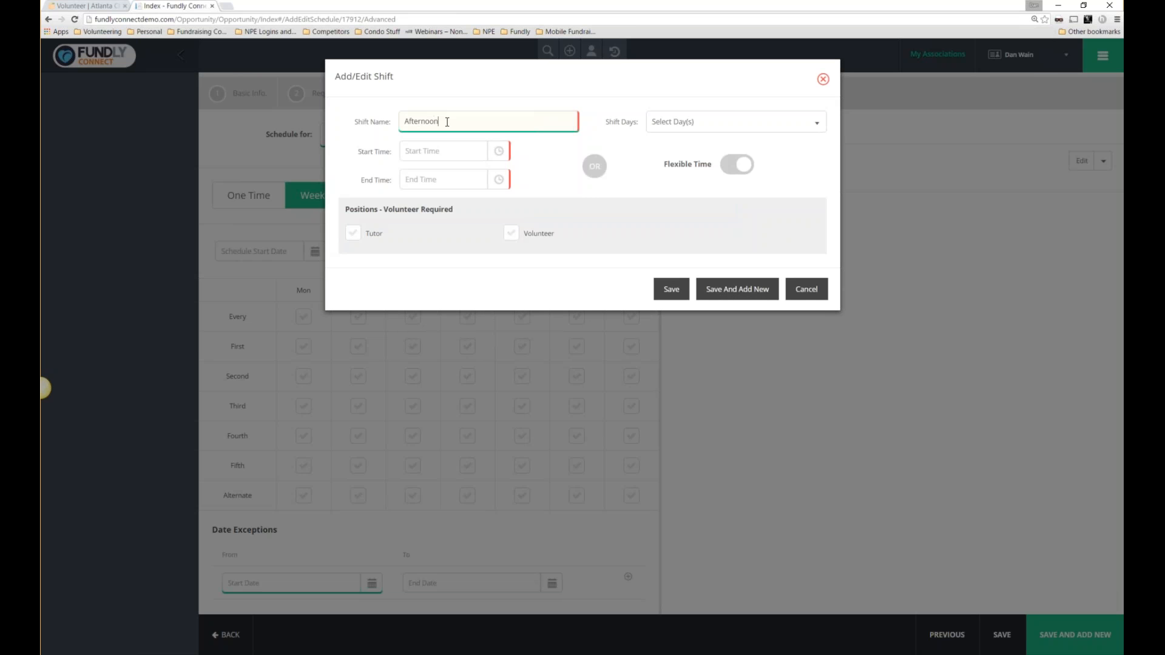
{"action": "left_click", "coordinate": [663, 123]}
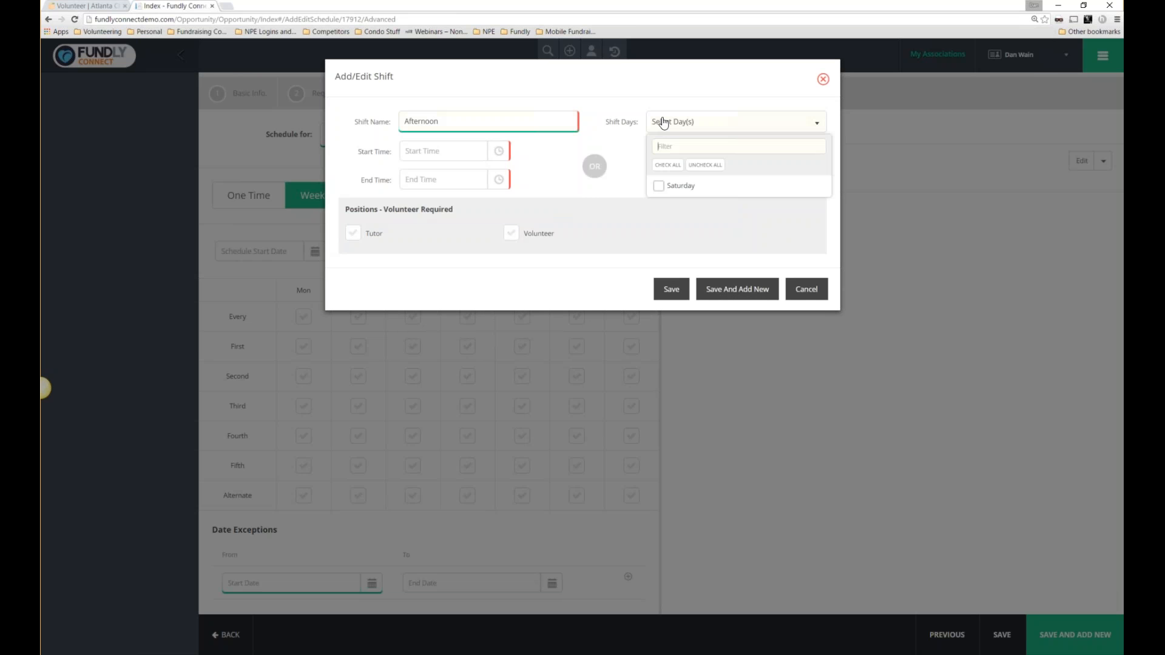
{"action": "left_click", "coordinate": [659, 186]}
{"action": "left_click", "coordinate": [461, 151]}
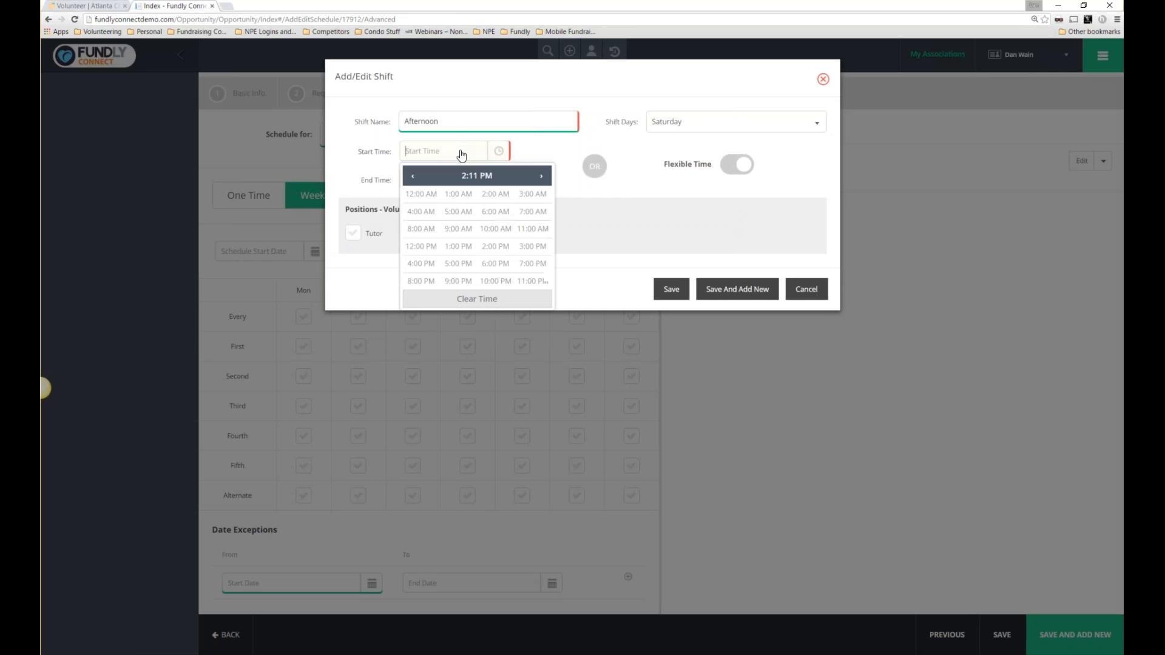
{"action": "left_click", "coordinate": [489, 232]}
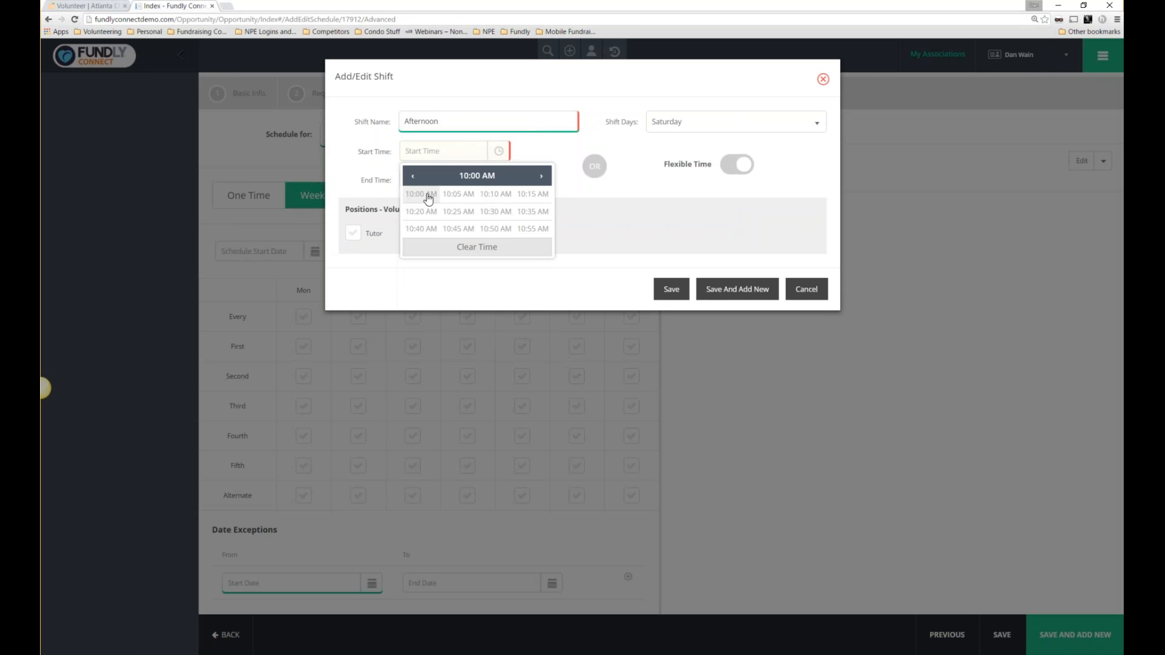
{"action": "left_click", "coordinate": [428, 195]}
{"action": "left_click", "coordinate": [452, 181]}
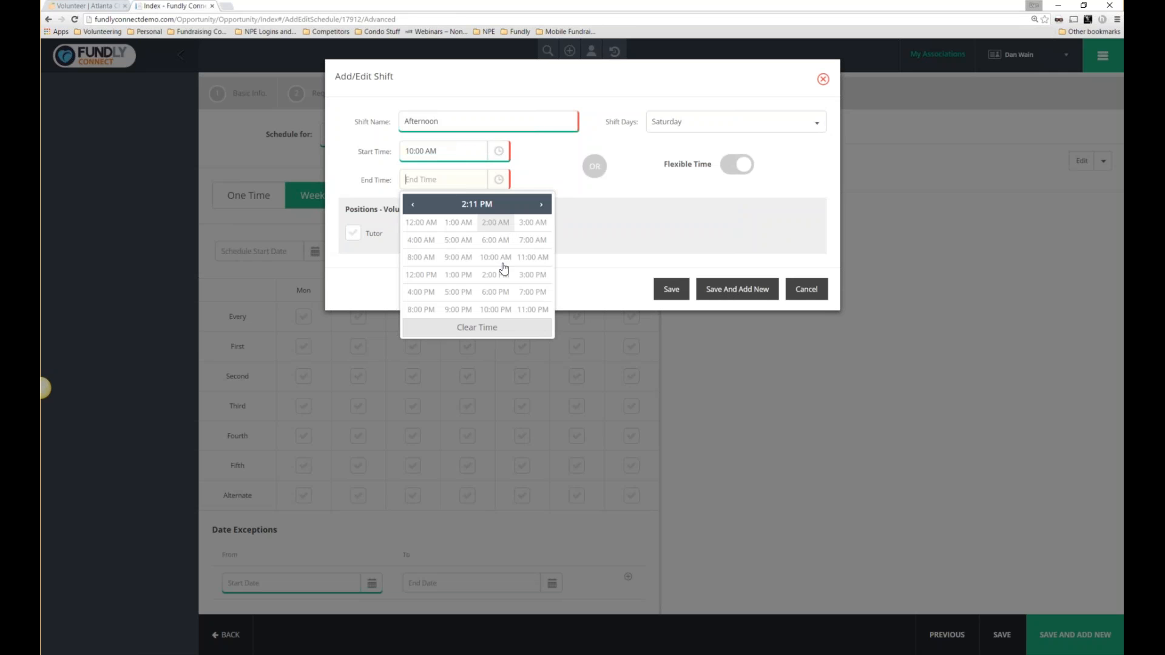
{"action": "left_click", "coordinate": [456, 276]}
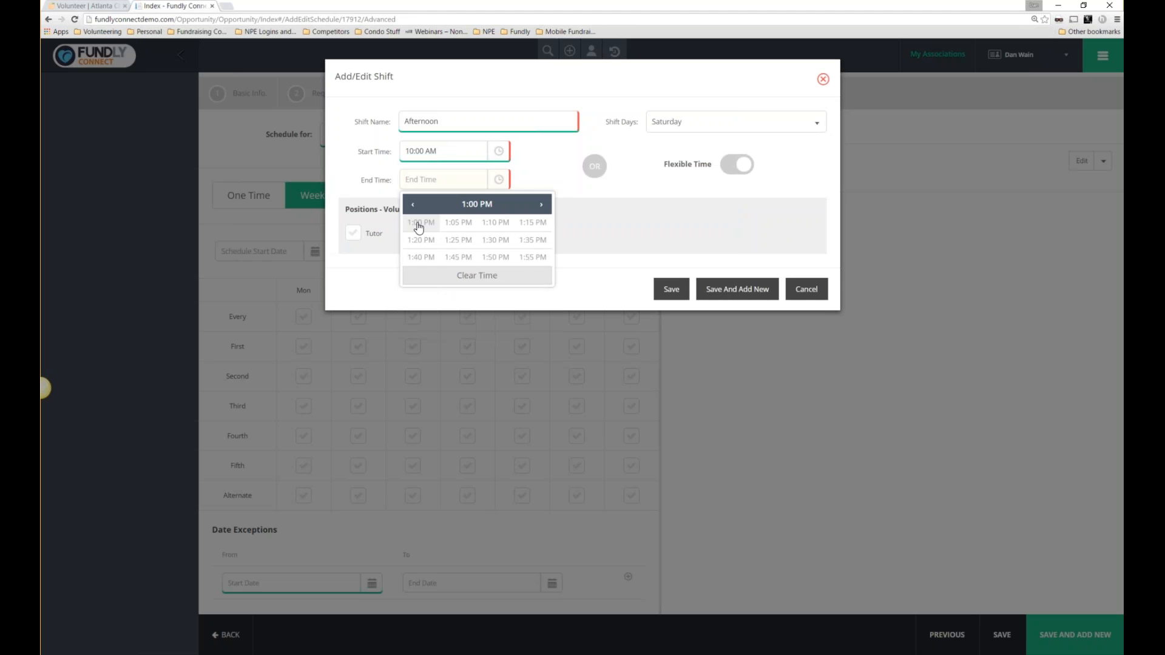
{"action": "left_click", "coordinate": [421, 222]}
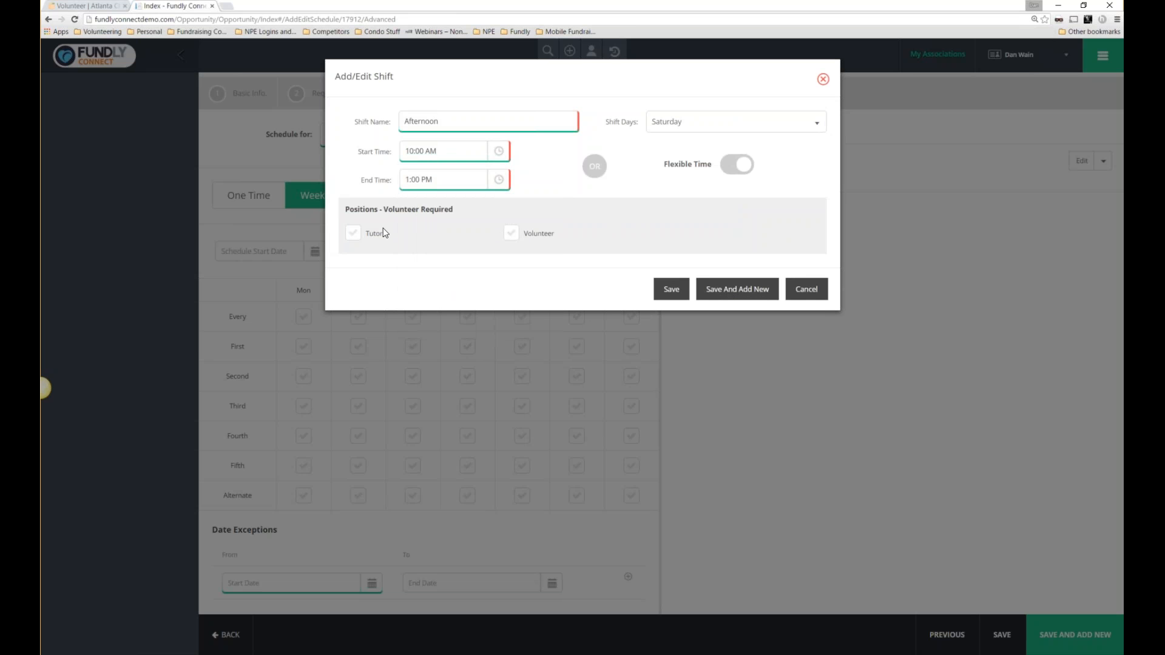
Require 2 tutors, save the Afternoon shift, review the Regular shifts, and continue to Publish.
{"action": "left_click", "coordinate": [352, 233]}
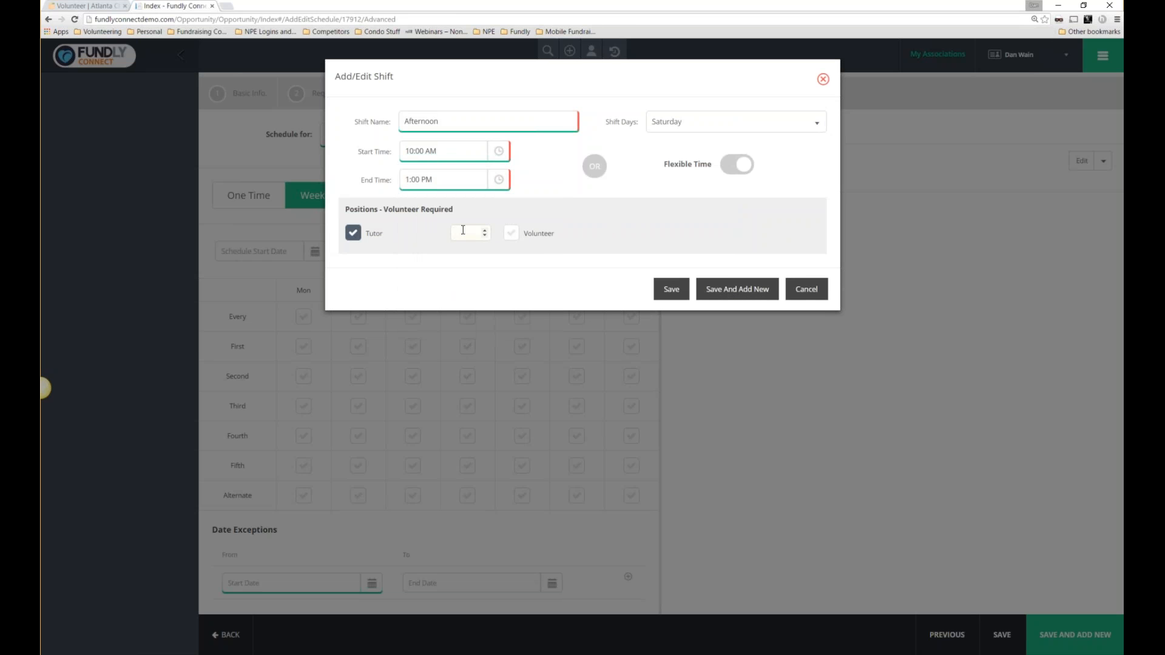
{"action": "type", "text": "2"}
{"action": "left_click", "coordinate": [671, 289]}
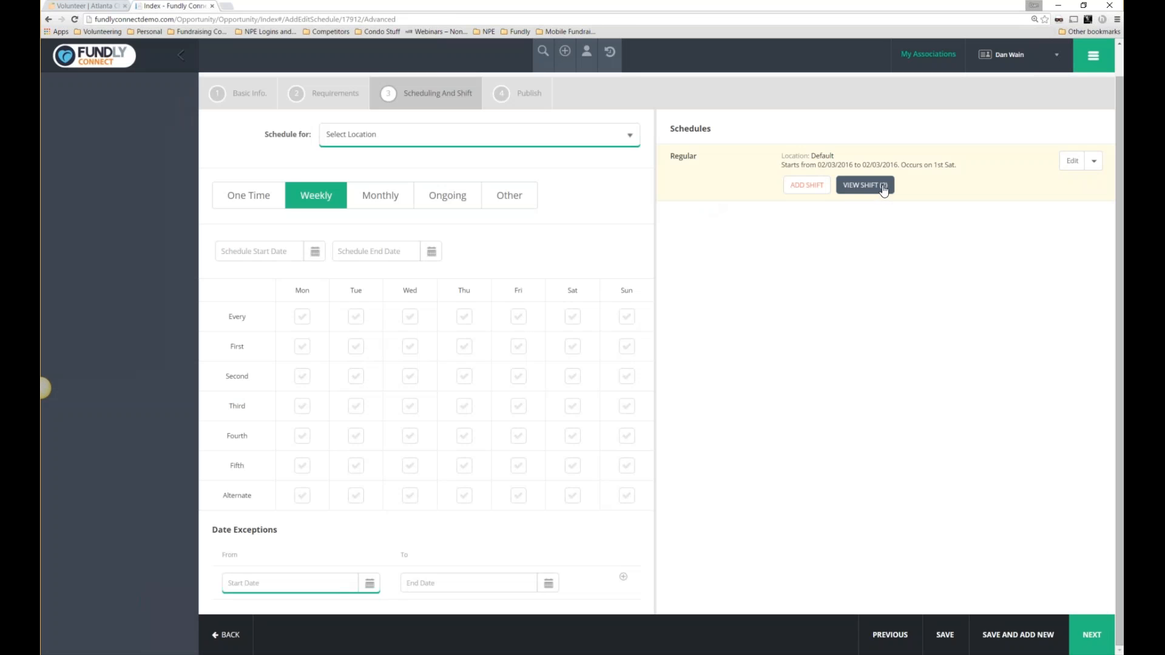
{"action": "left_click", "coordinate": [880, 189]}
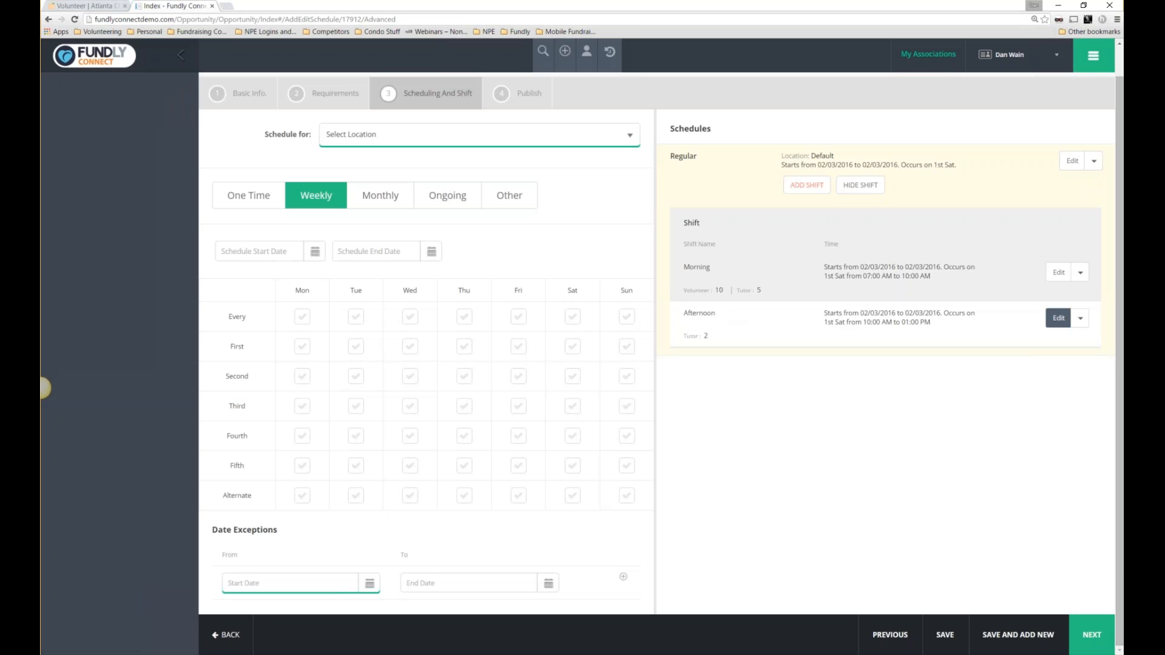
{"action": "left_click", "coordinate": [1092, 648]}
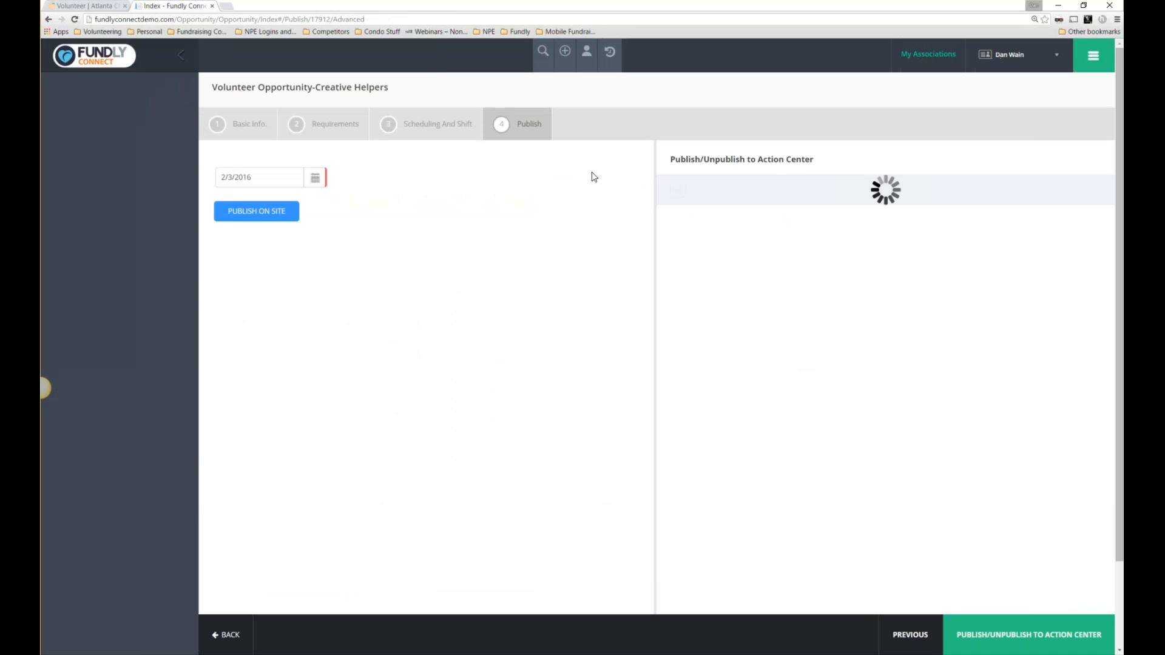
Publish Creative Helpers on the site, share it to Facebook, then close the social share prompt.
{"action": "left_click", "coordinate": [262, 213]}
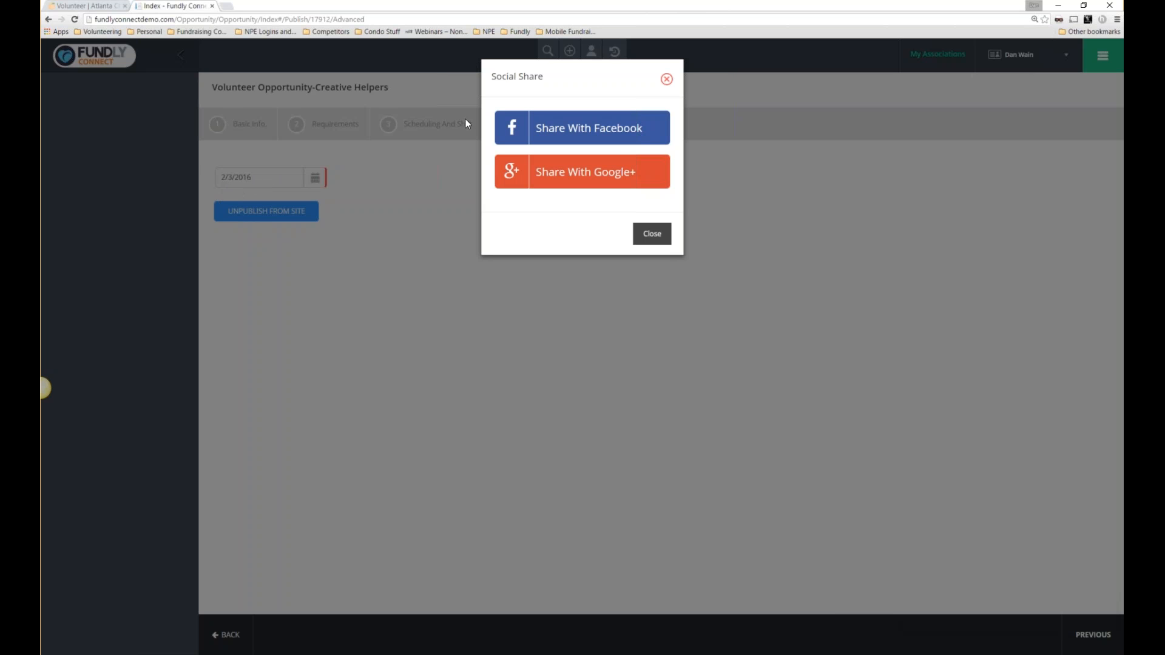
{"action": "left_click", "coordinate": [531, 128]}
{"action": "left_click", "coordinate": [667, 79]}
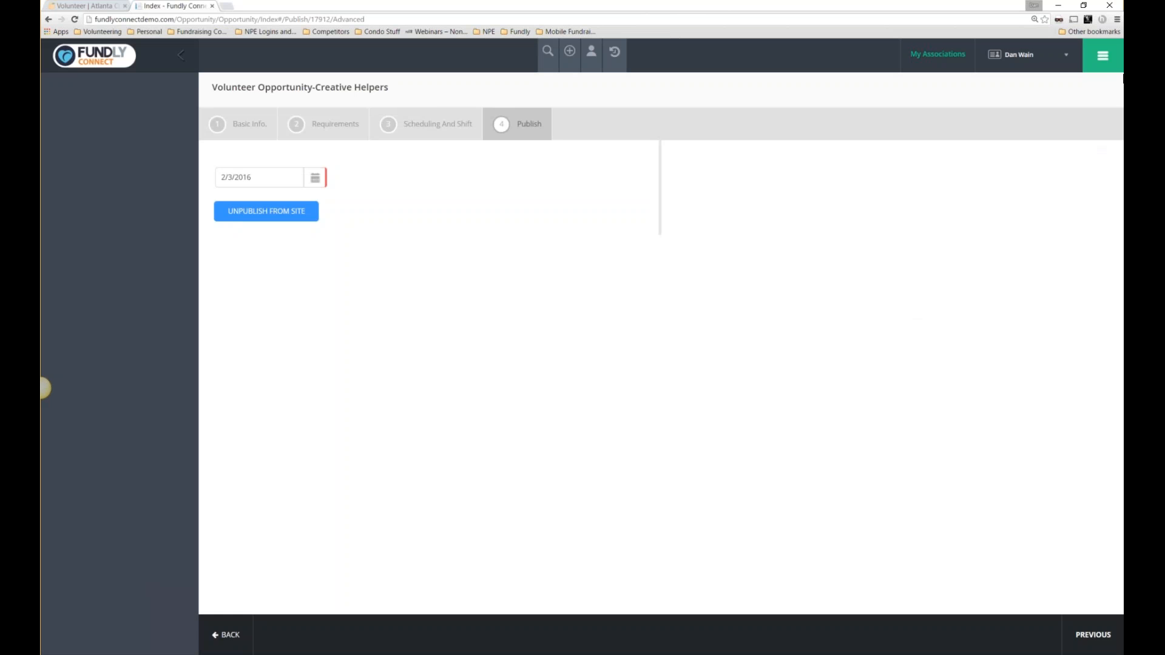
Go to Opportunities > Our Opportunities to view the volunteer opportunity list.
{"action": "left_click", "coordinate": [1092, 64]}
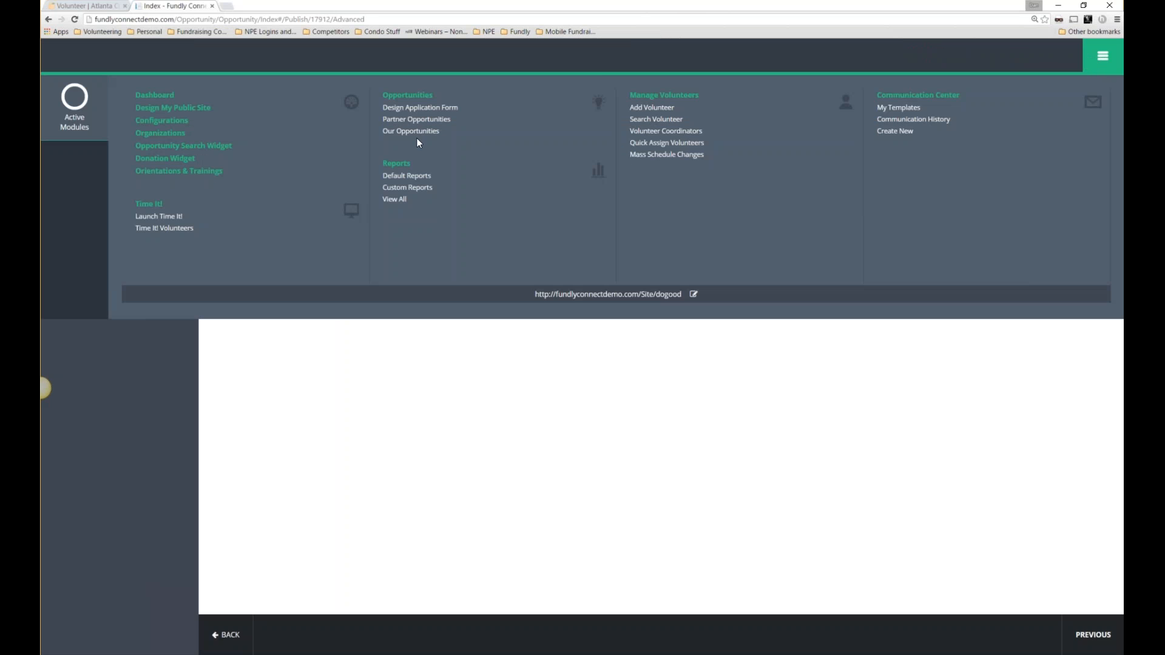
{"action": "left_click", "coordinate": [411, 131]}
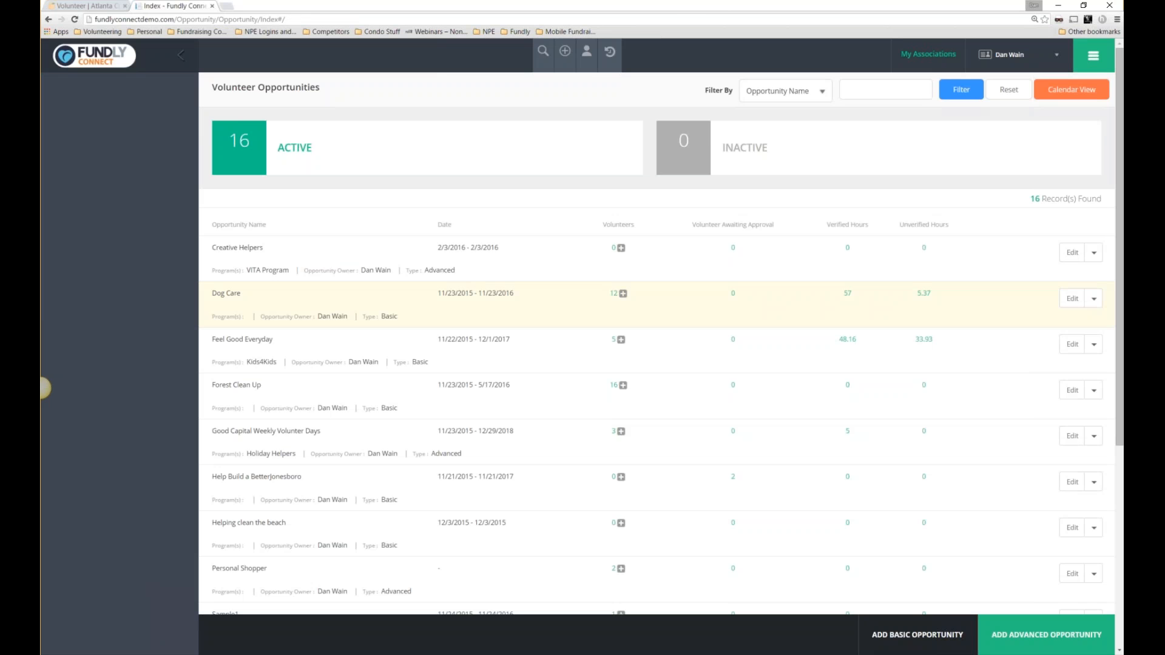
{"action": "left_click_drag", "start_coordinate": [1120, 155], "coordinate": [1121, 162]}
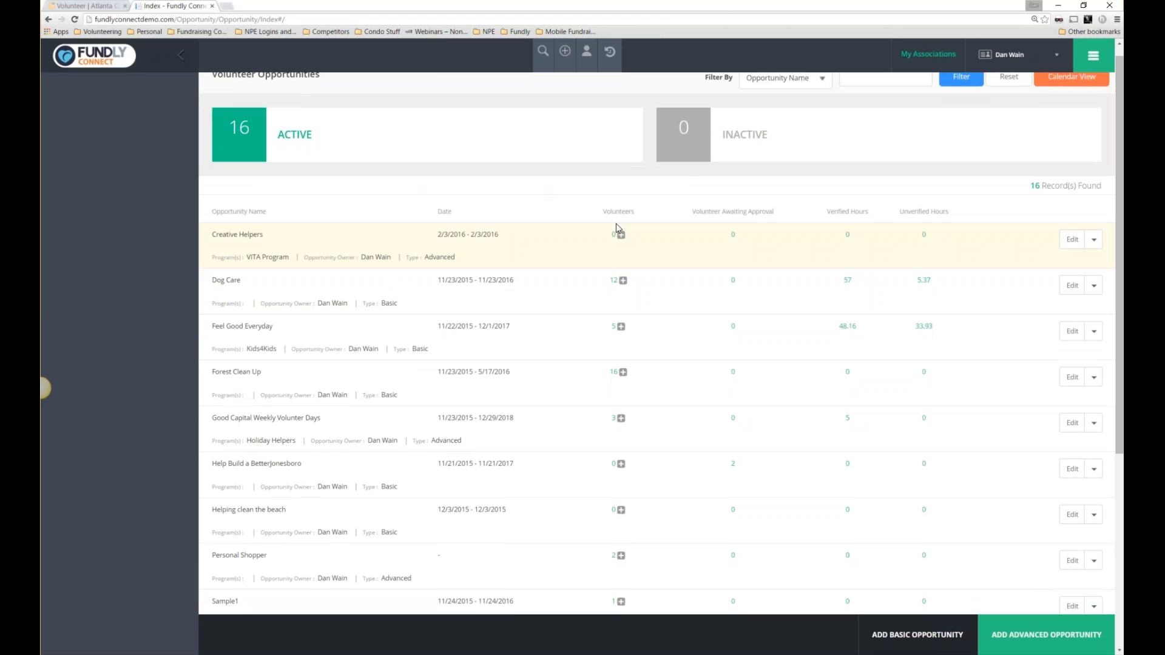
{"action": "left_click_drag", "start_coordinate": [634, 213], "coordinate": [602, 213]}
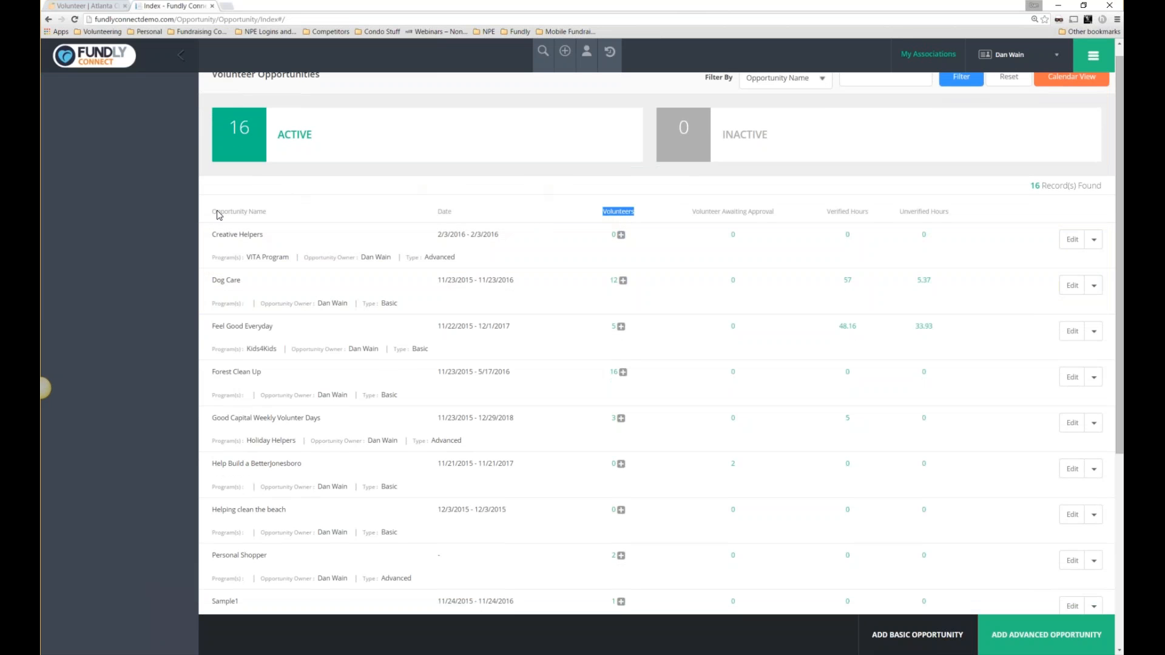
Enter the volunteer's name for Creative Helpers and save them as a new volunteer without a user account.
{"action": "left_click", "coordinate": [621, 237]}
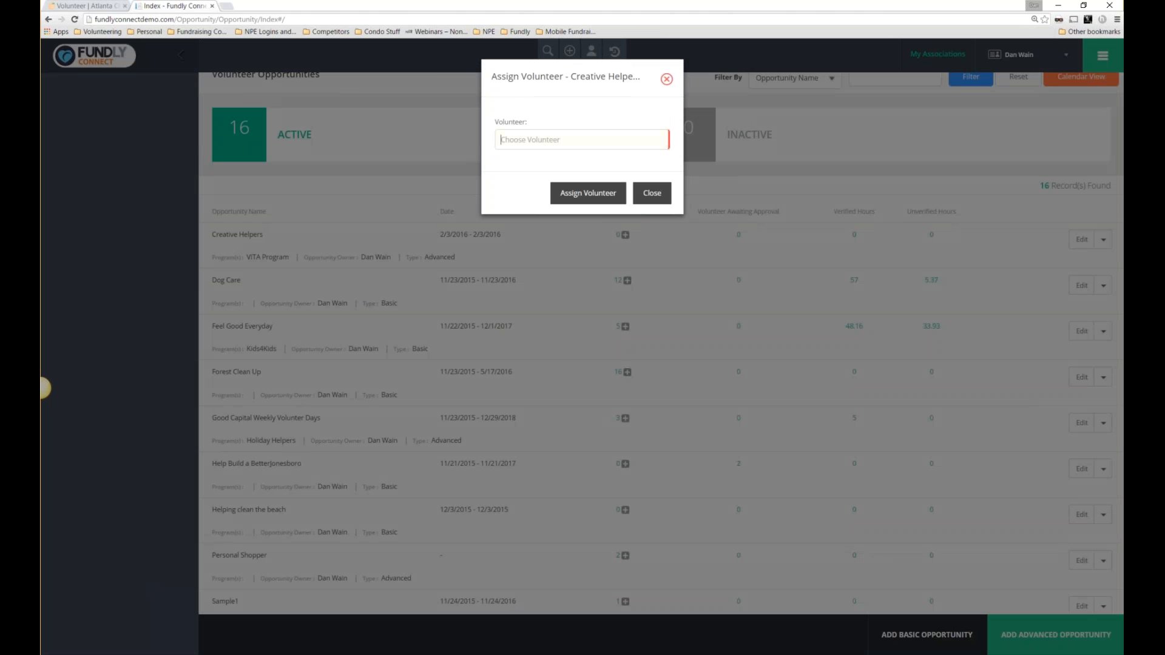
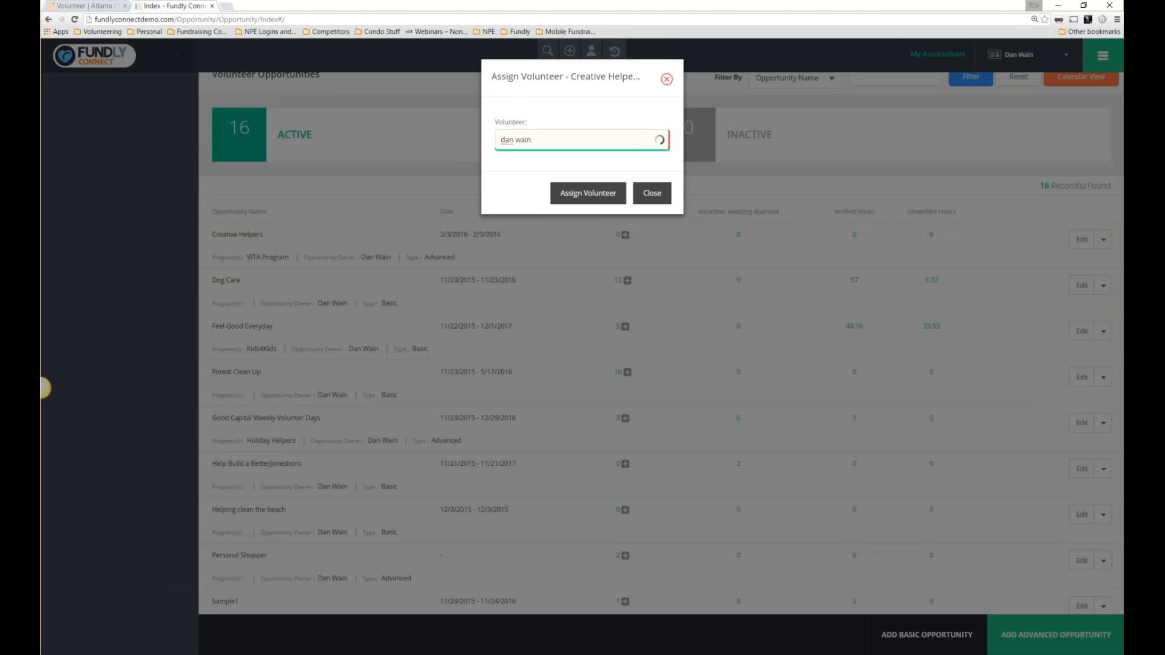
{"action": "left_click", "coordinate": [570, 194]}
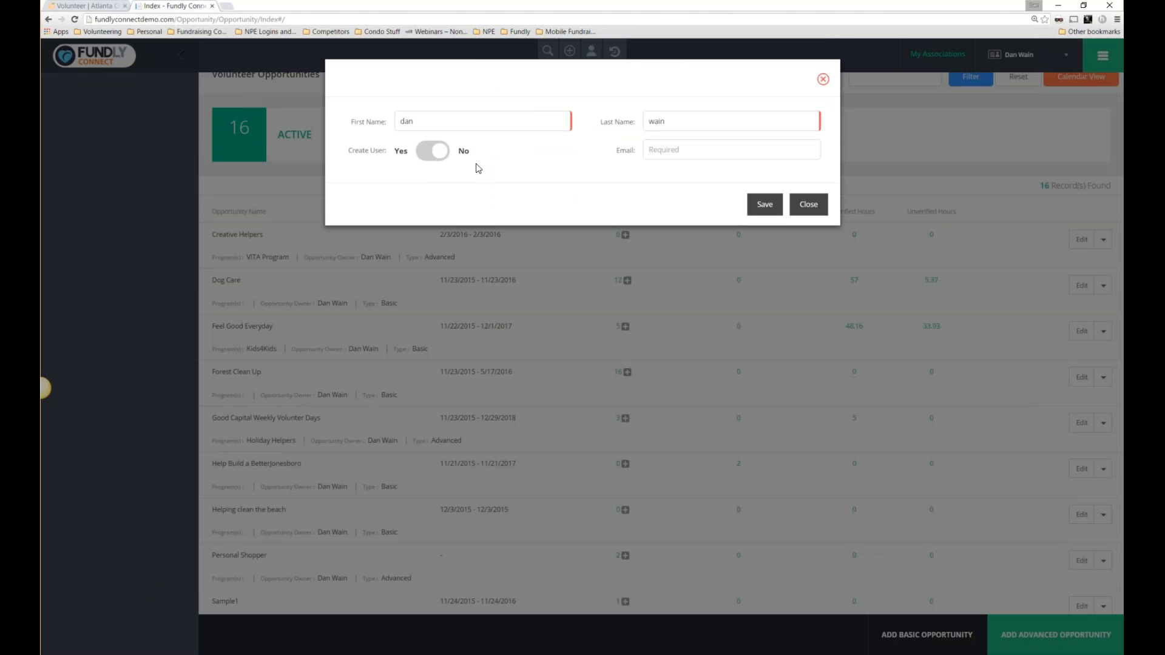
{"action": "triple_click", "coordinate": [368, 152]}
{"action": "left_click", "coordinate": [437, 157]}
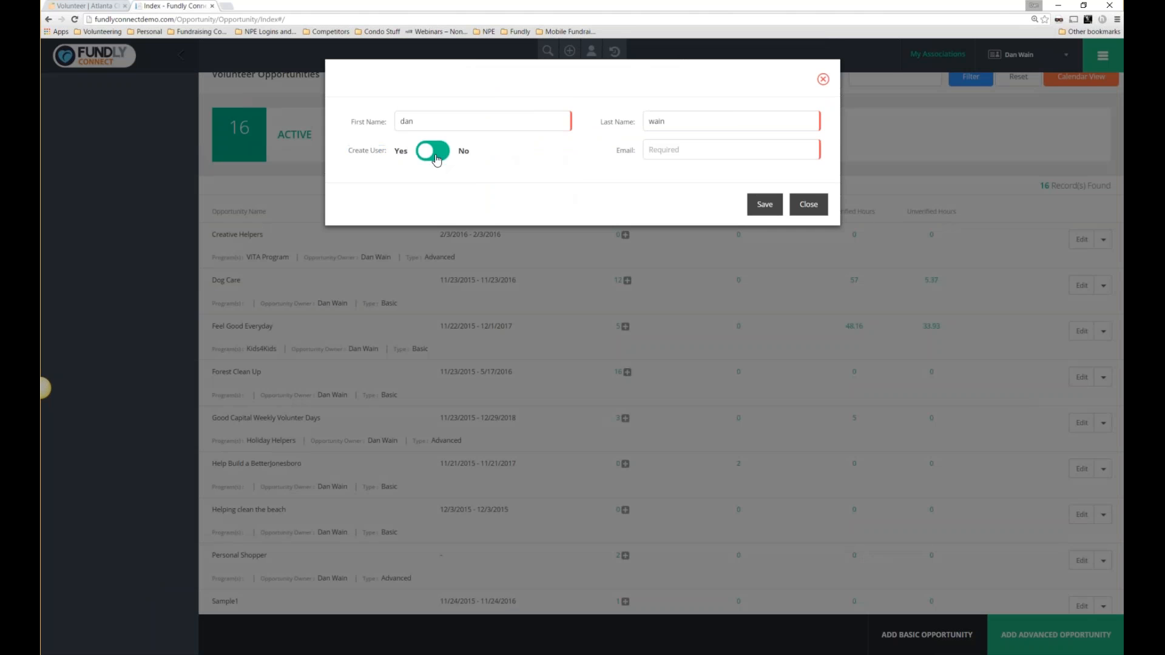
{"action": "left_click", "coordinate": [672, 154]}
{"action": "left_click", "coordinate": [438, 152]}
{"action": "left_click", "coordinate": [763, 206]}
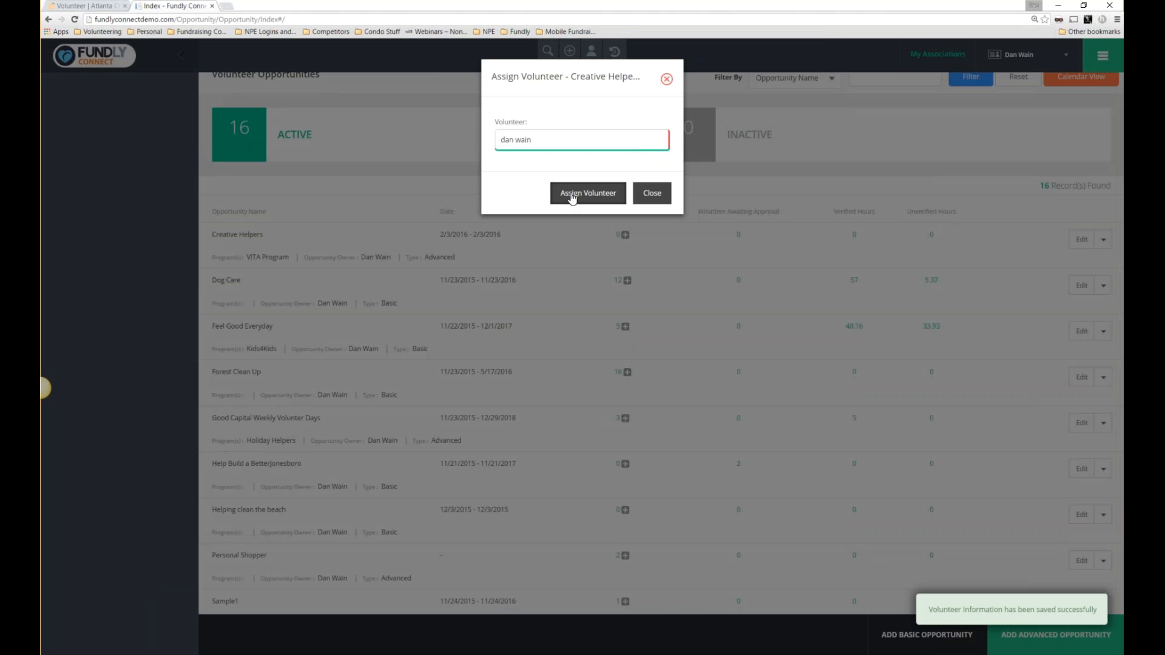
Assign the new volunteer to Creative Helpers, close the dialog, and refresh the list.
{"action": "left_click", "coordinate": [573, 194]}
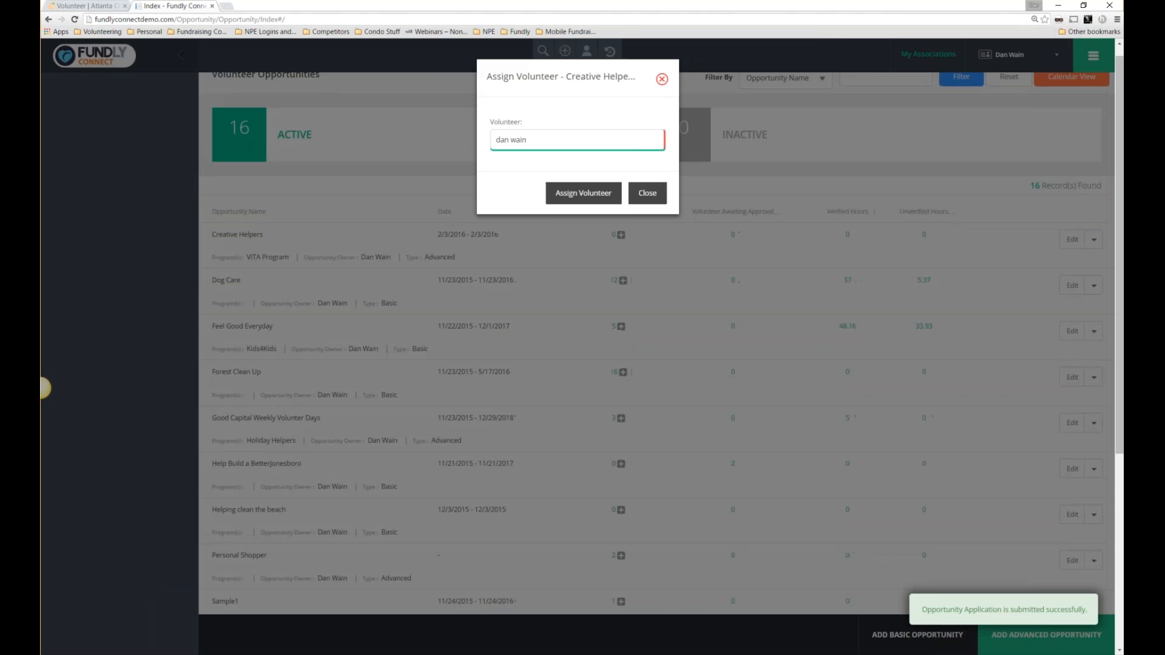
{"action": "left_click", "coordinate": [667, 80]}
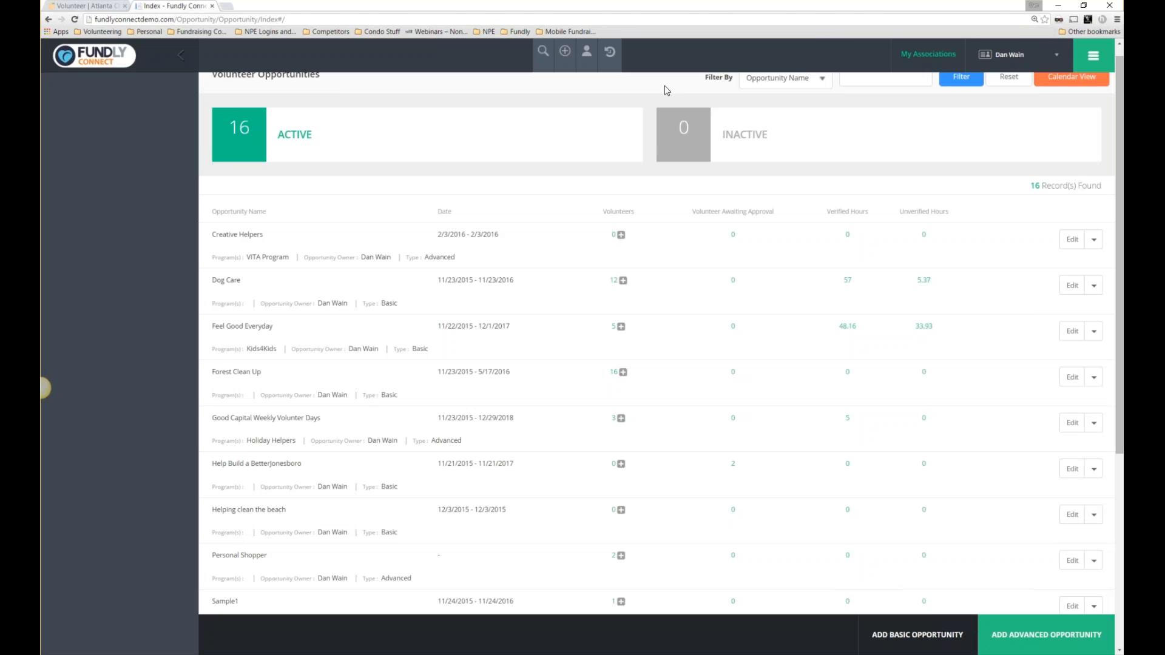
{"action": "left_click", "coordinate": [75, 20]}
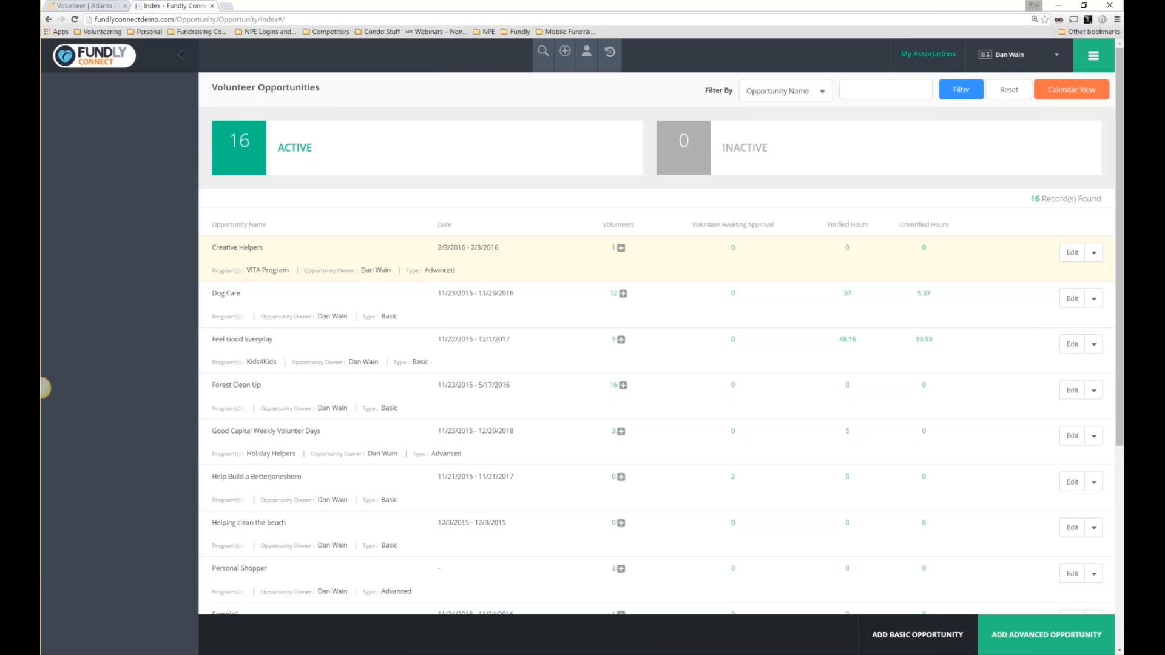
Schedule the Creative Helpers volunteer at venue Default on the Morning shift as Tutor.
{"action": "left_click", "coordinate": [612, 250]}
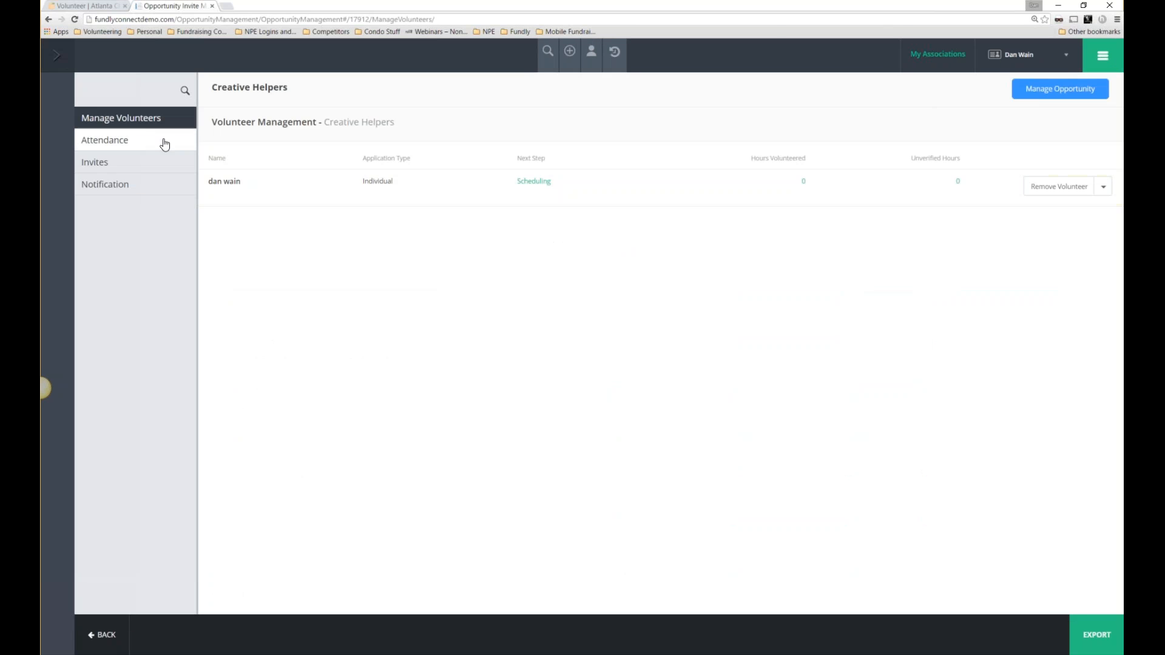
{"action": "left_click", "coordinate": [543, 182]}
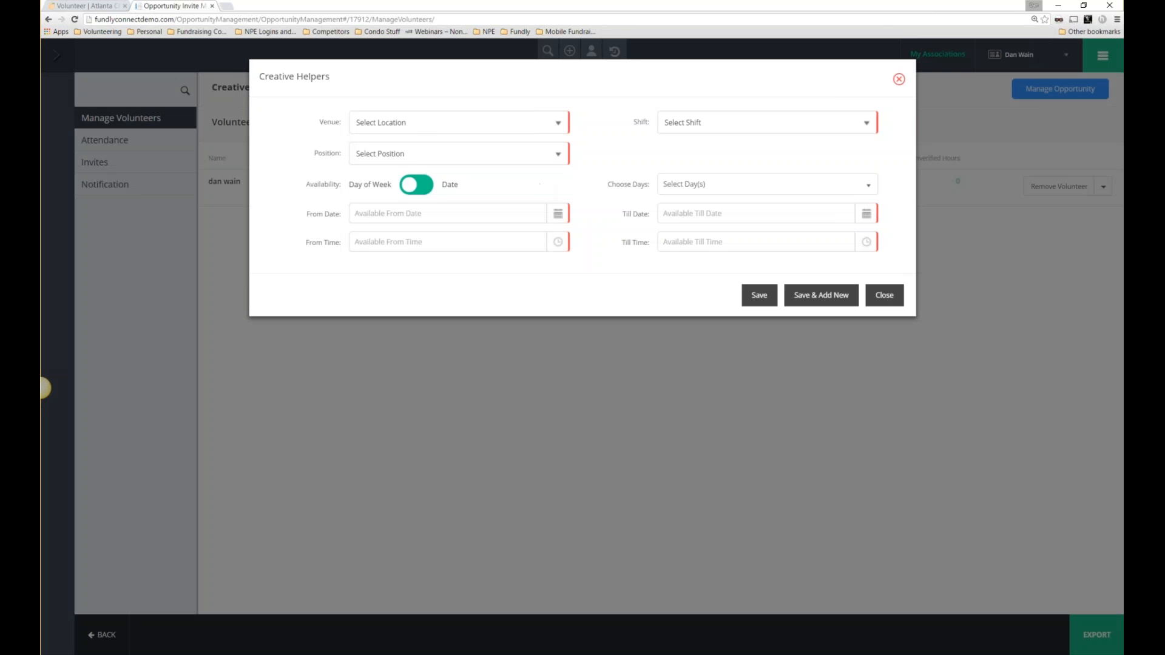
{"action": "left_click", "coordinate": [413, 129]}
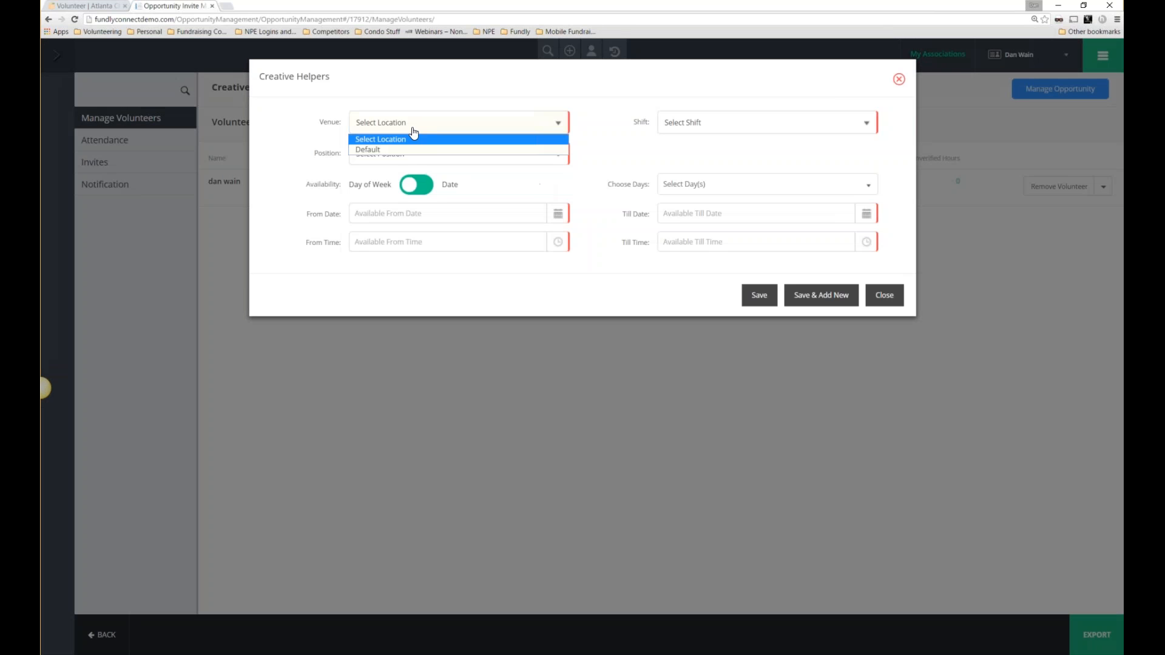
{"action": "left_click", "coordinate": [384, 150]}
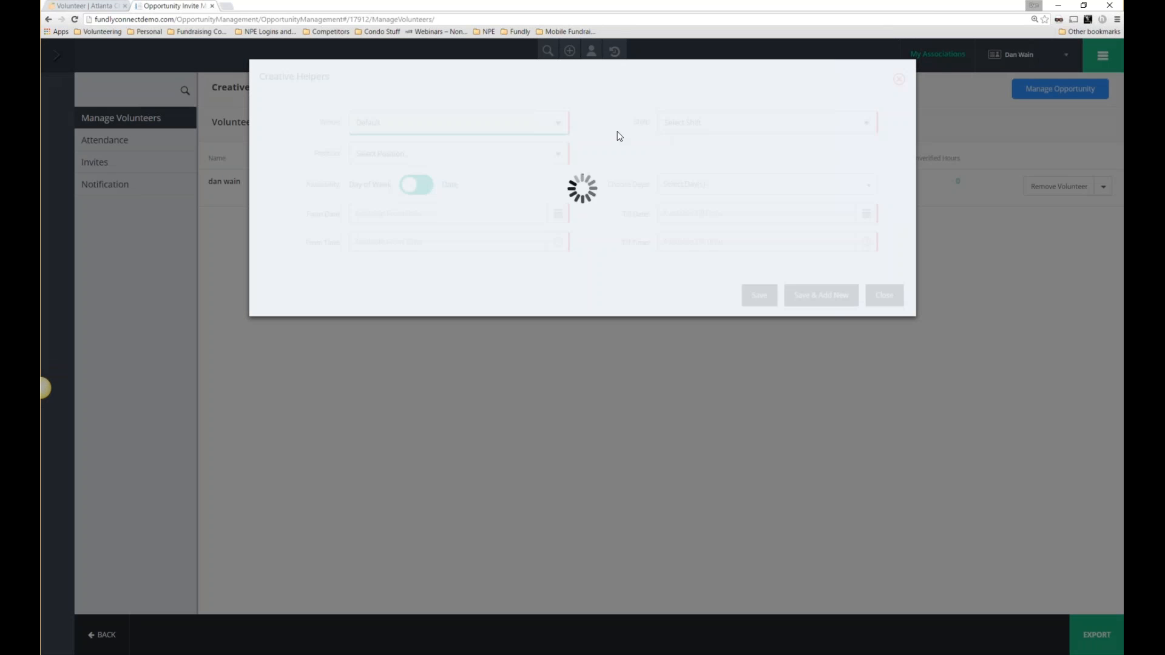
{"action": "left_click", "coordinate": [687, 128]}
{"action": "left_click", "coordinate": [690, 151]}
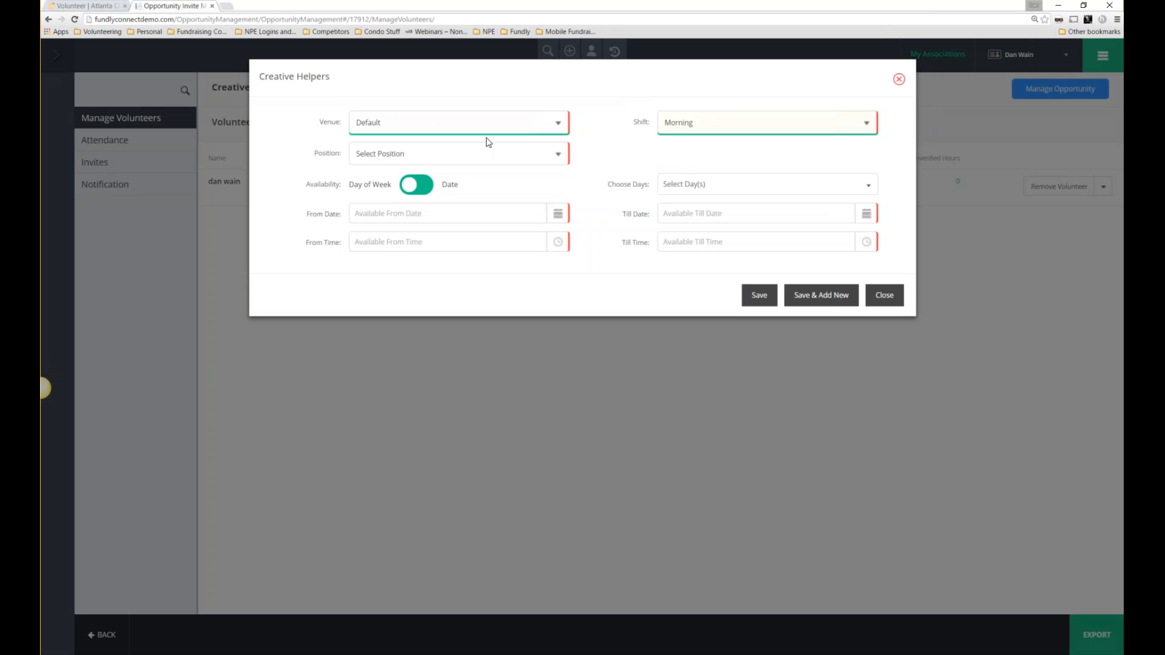
{"action": "left_click", "coordinate": [477, 157]}
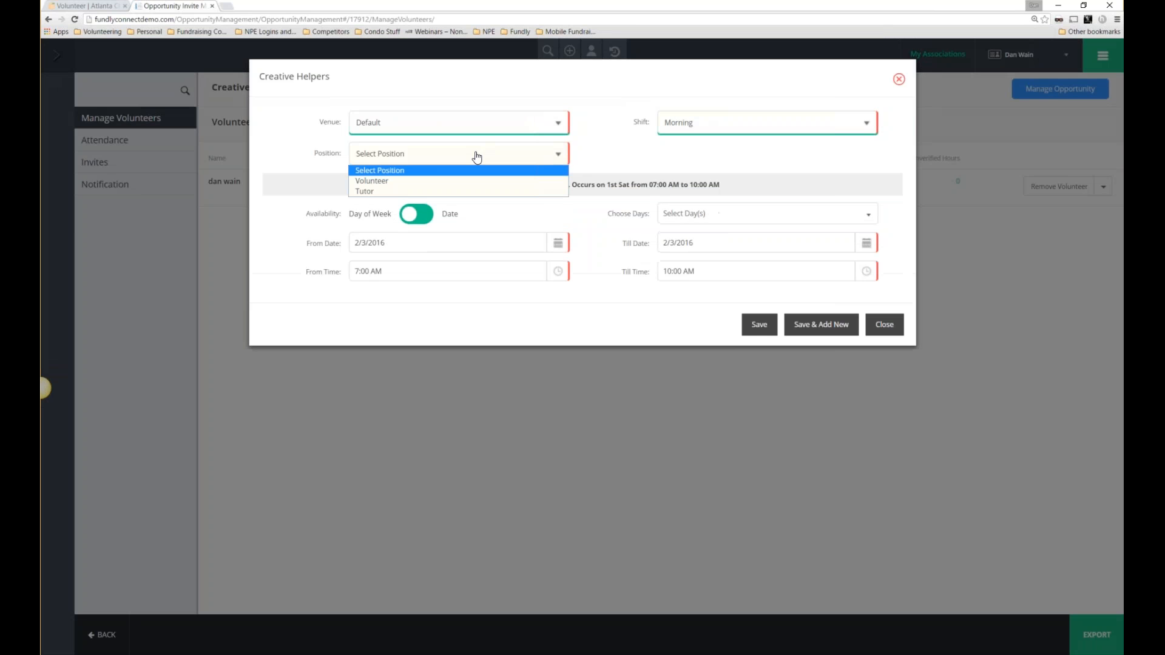
{"action": "left_click", "coordinate": [419, 192]}
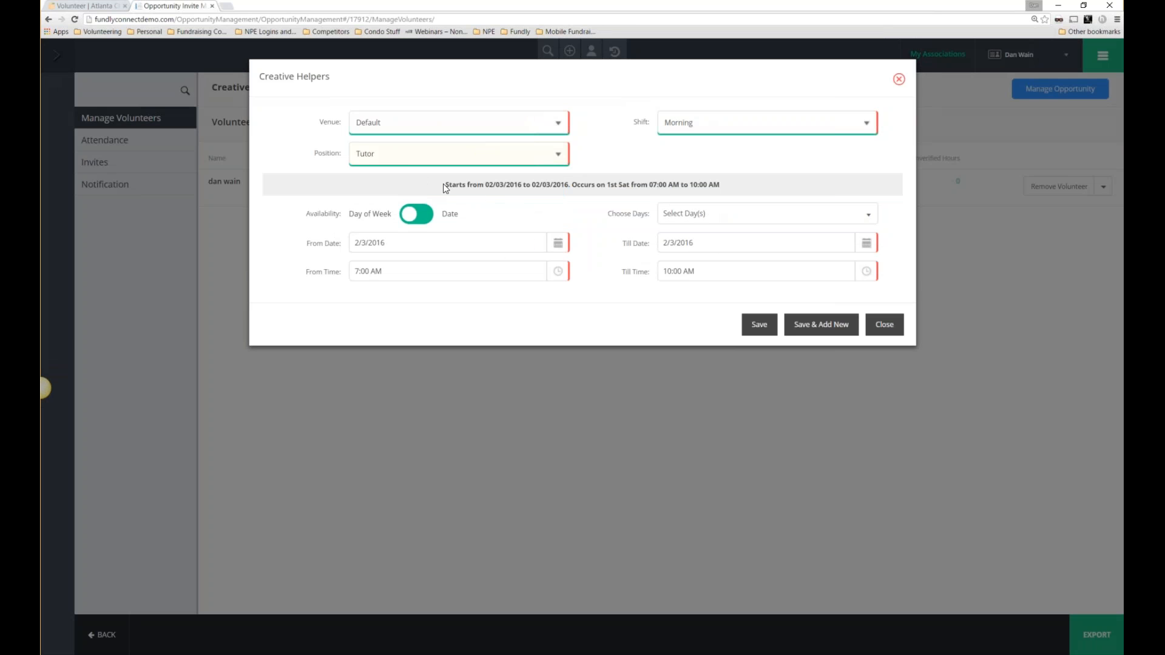
Mark Saturday as the available day and switch availability to specific dates.
{"action": "left_click", "coordinate": [694, 217]}
{"action": "left_click", "coordinate": [670, 278]}
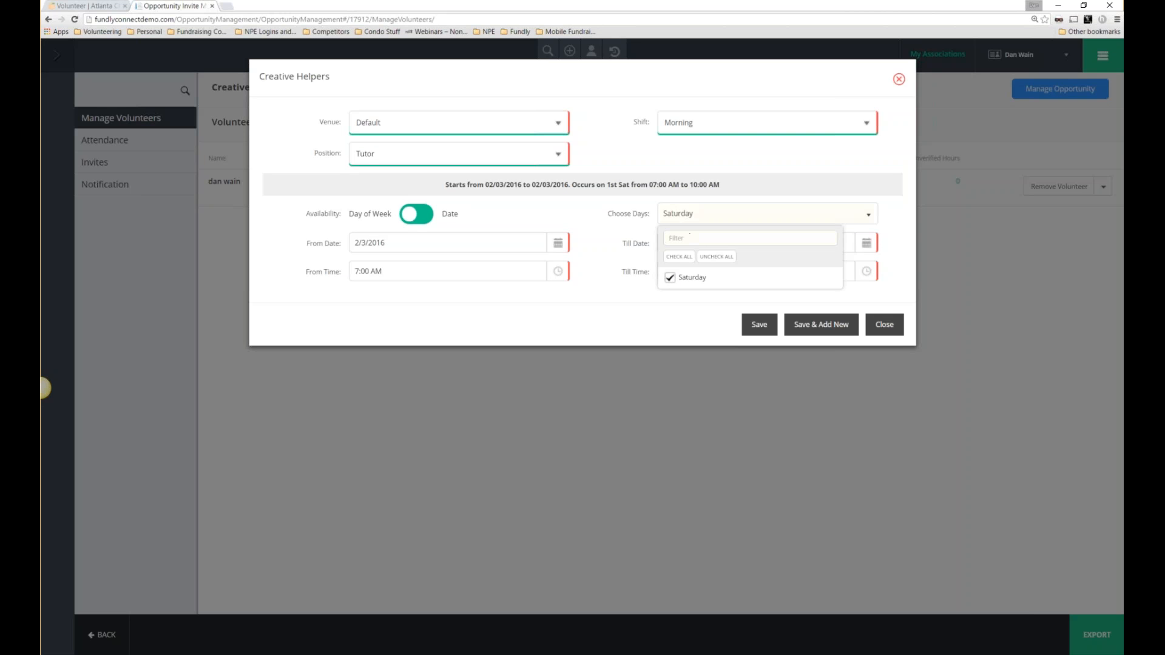
{"action": "left_click", "coordinate": [523, 204]}
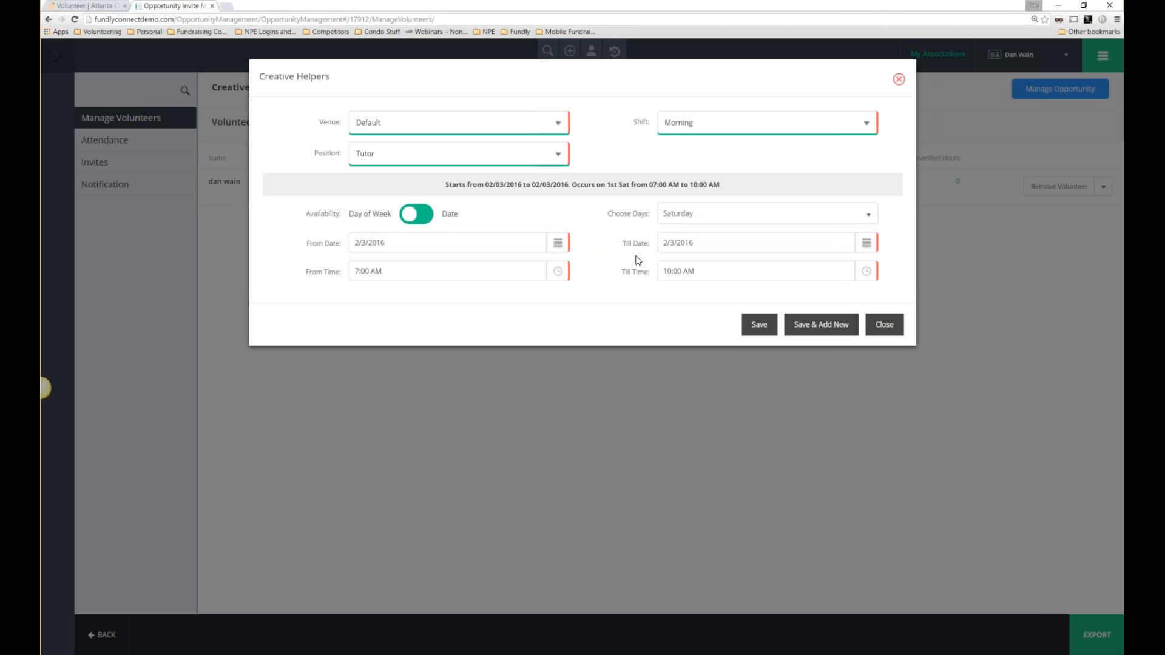
{"action": "left_click", "coordinate": [562, 246]}
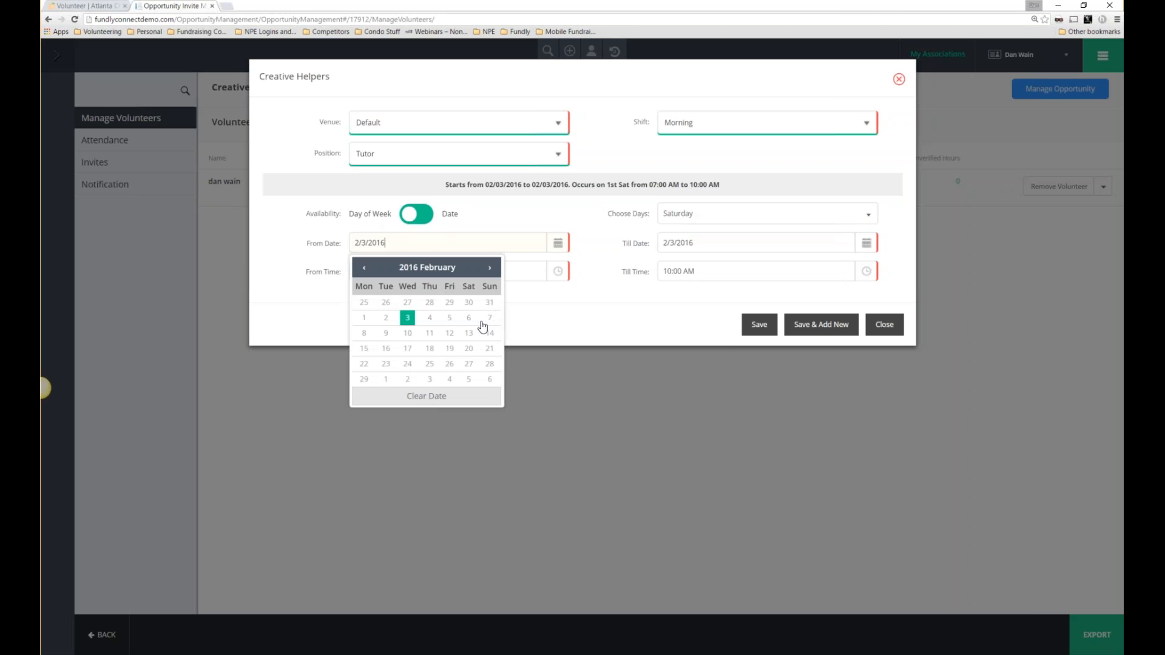
{"action": "left_click", "coordinate": [417, 214]}
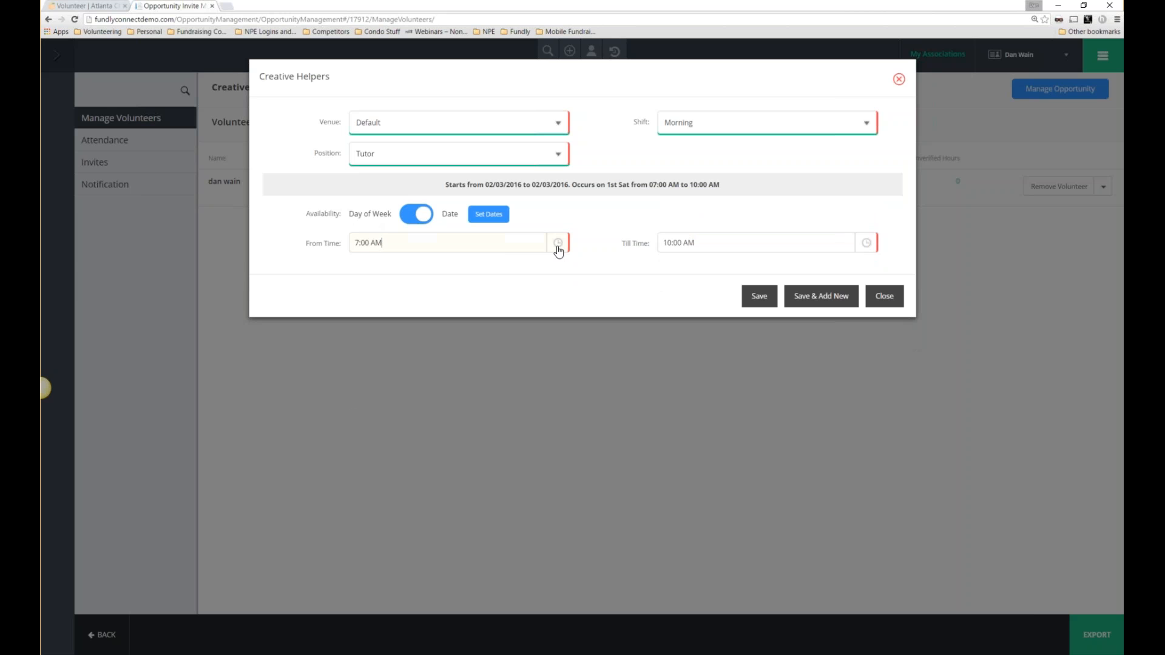
Set the tutor shift time from 10:00 AM to 1:00 PM.
{"action": "left_click", "coordinate": [558, 250]}
{"action": "left_click", "coordinate": [488, 213]}
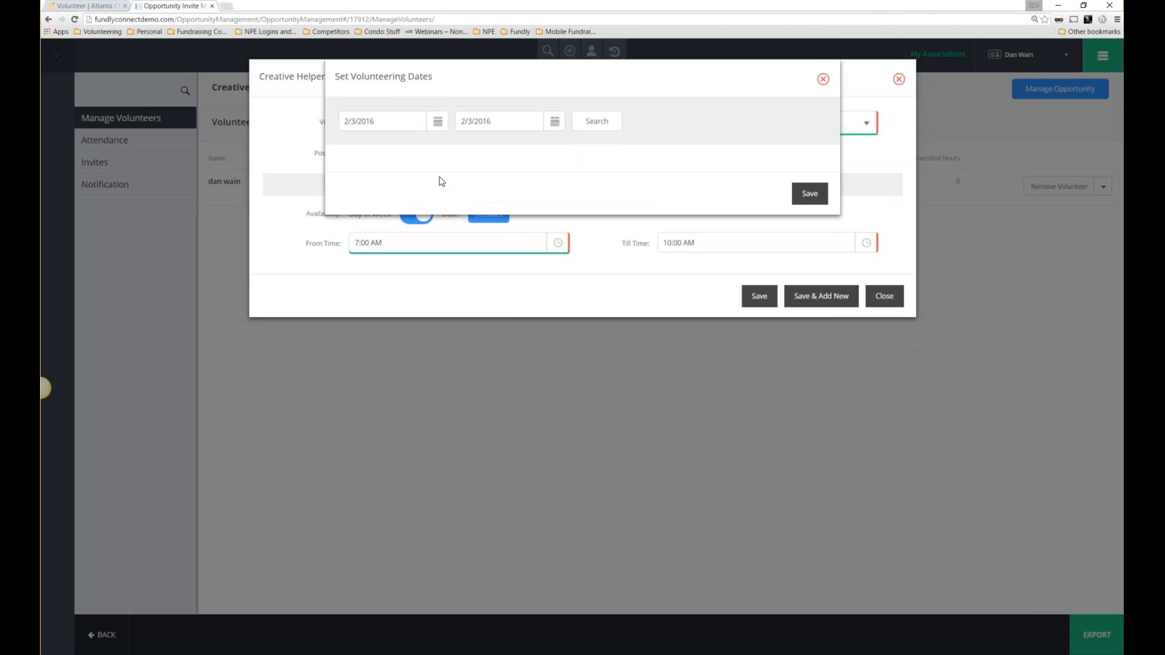
{"action": "left_click", "coordinate": [437, 122]}
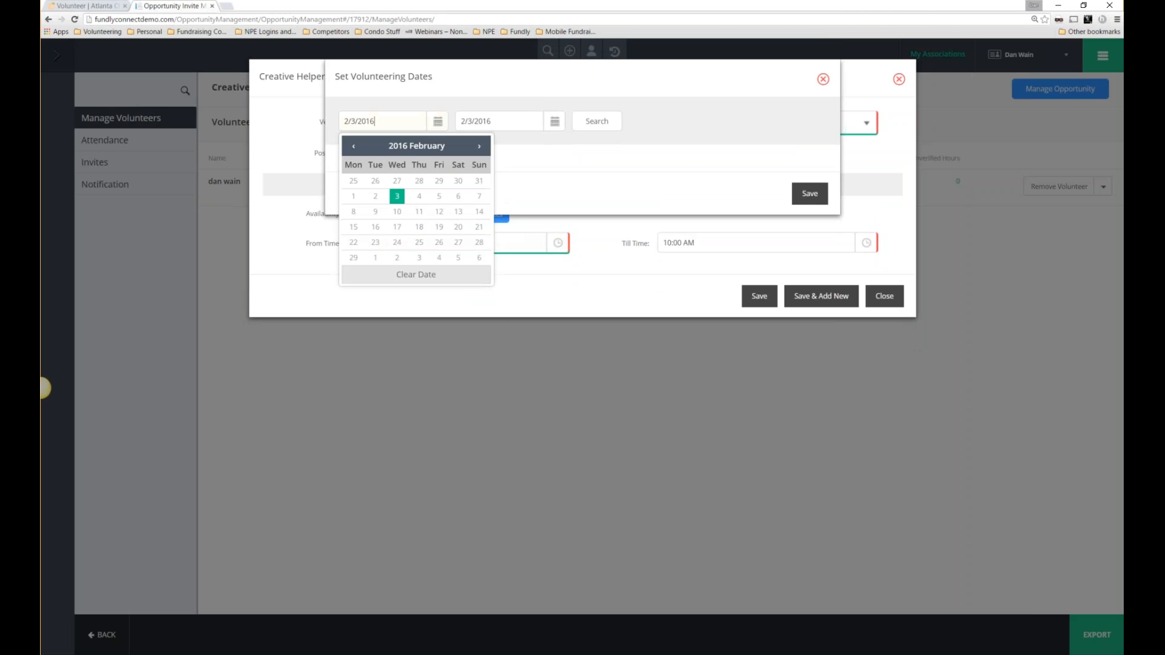
{"action": "left_click", "coordinate": [810, 193]}
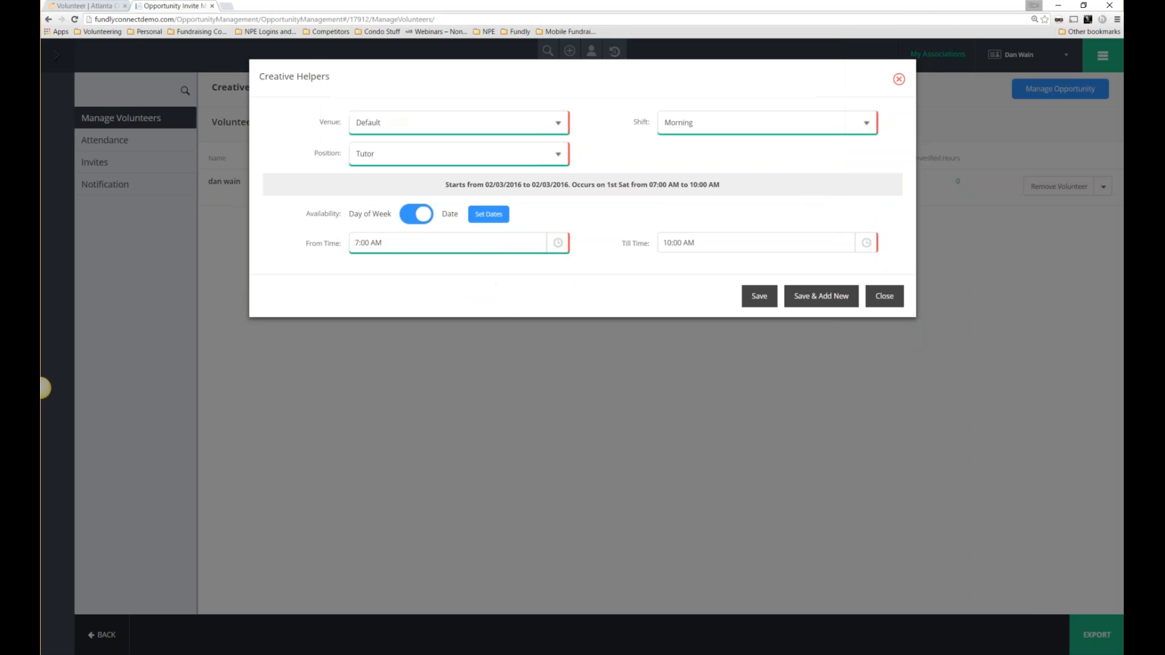
{"action": "left_click", "coordinate": [554, 246]}
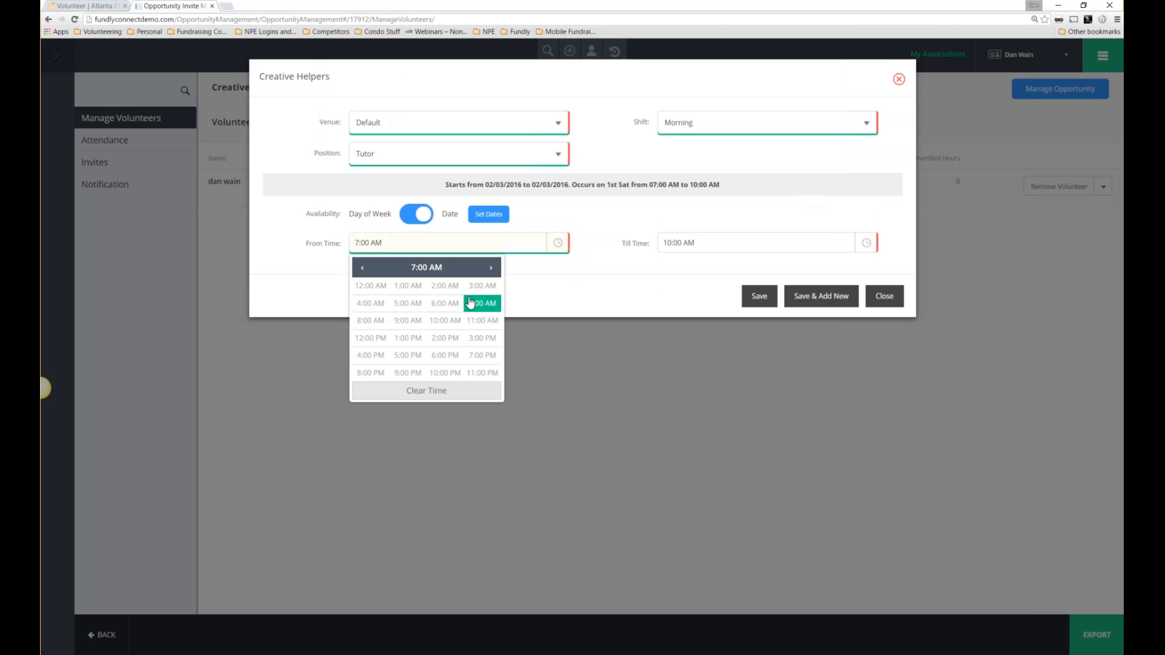
{"action": "left_click", "coordinate": [438, 328]}
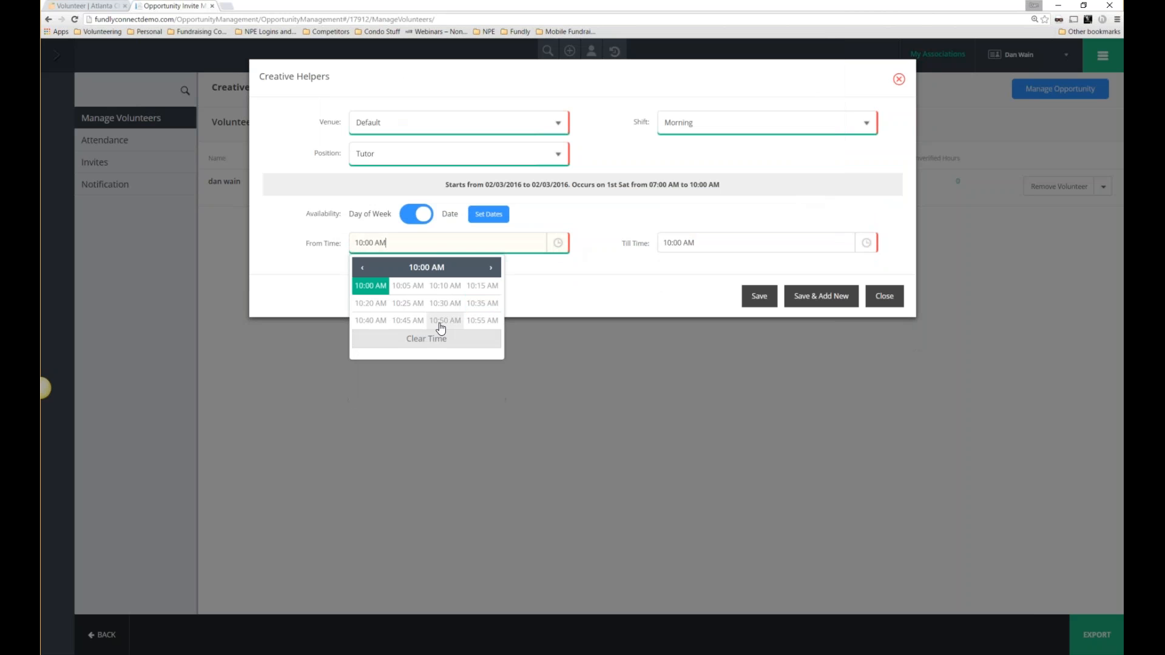
{"action": "left_click", "coordinate": [371, 282]}
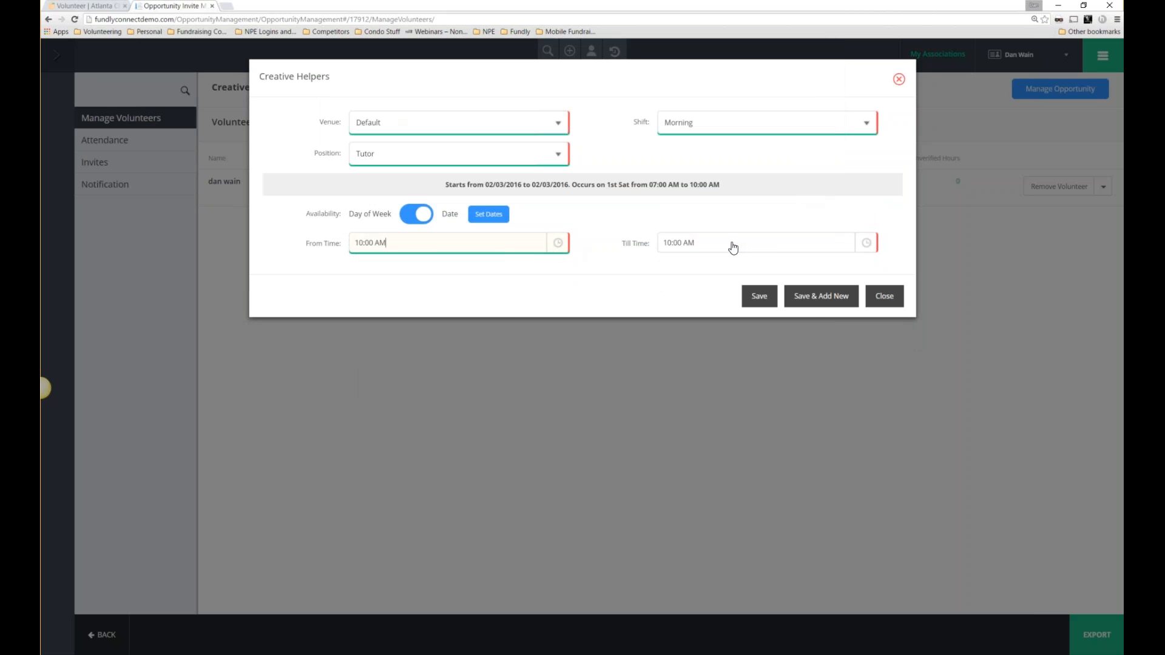
{"action": "left_click", "coordinate": [823, 250]}
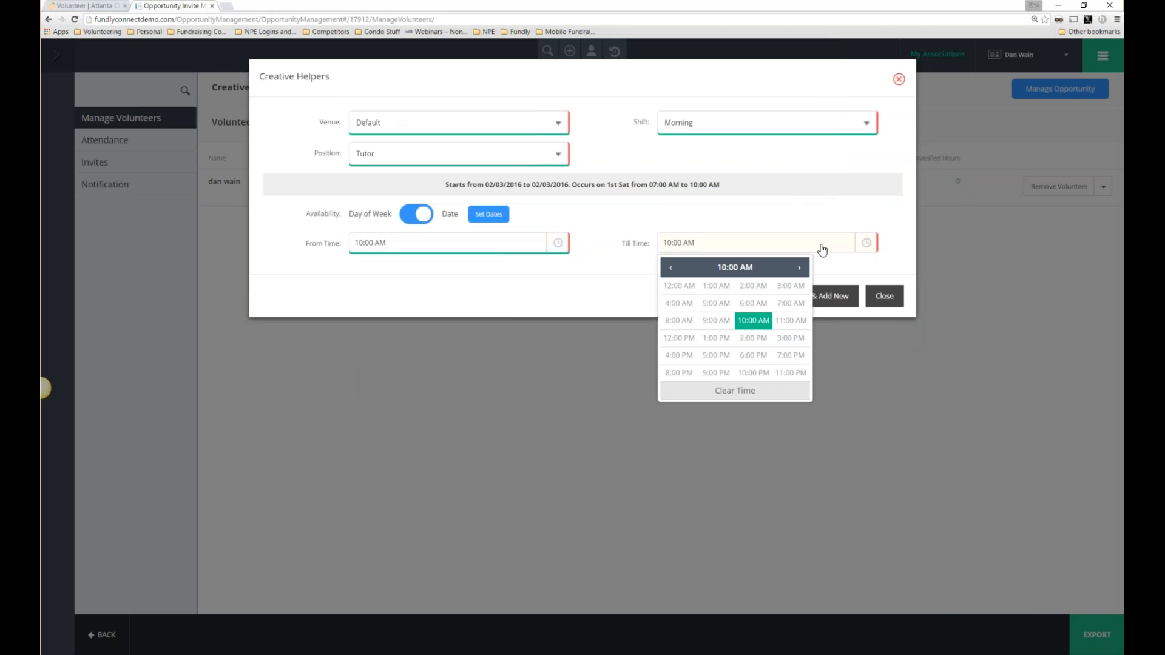
{"action": "left_click", "coordinate": [716, 338]}
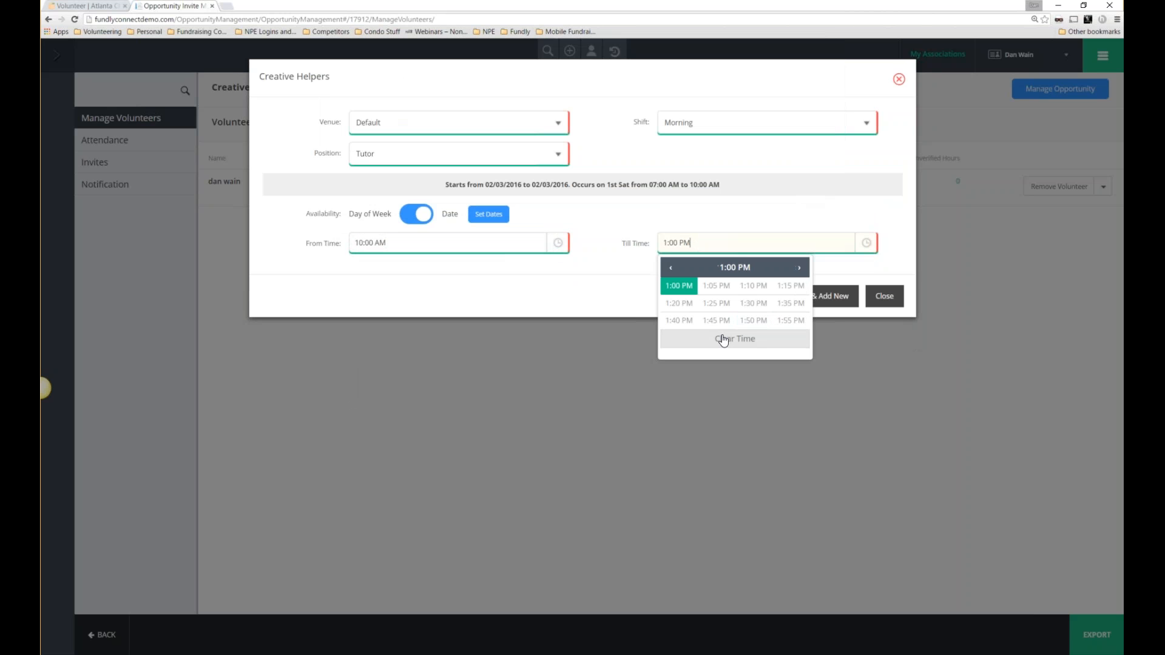
{"action": "left_click", "coordinate": [679, 285]}
{"action": "left_click", "coordinate": [757, 297]}
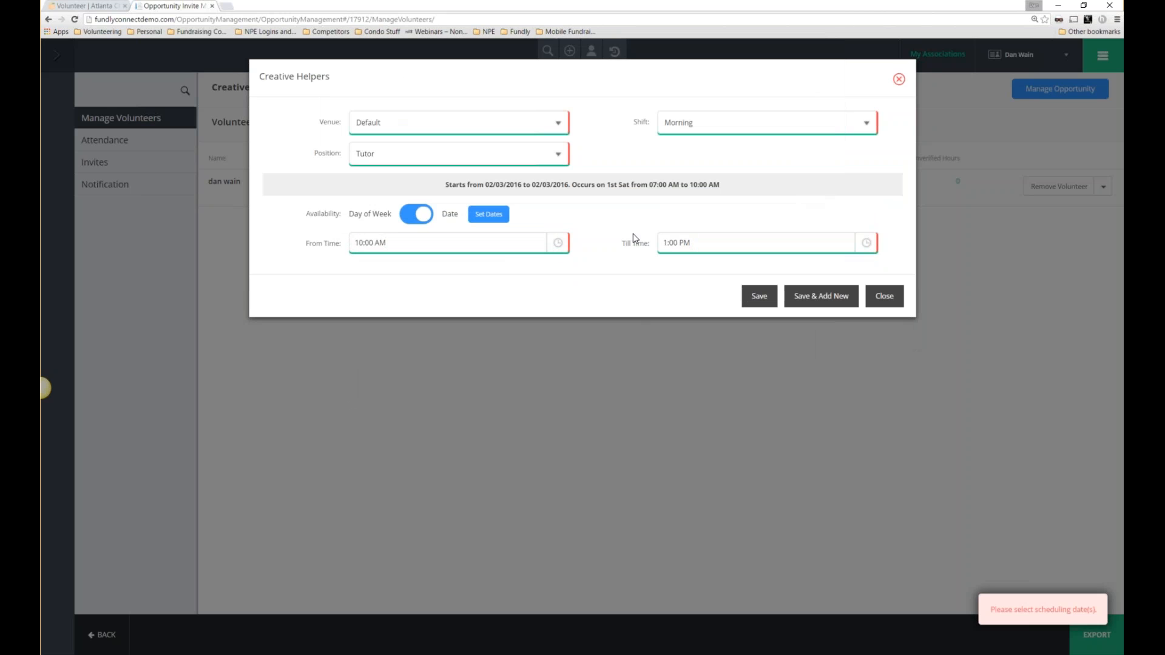
Save volunteering dates ending May 28, 2016, then switch availability to weekly Saturdays.
{"action": "left_click", "coordinate": [488, 215]}
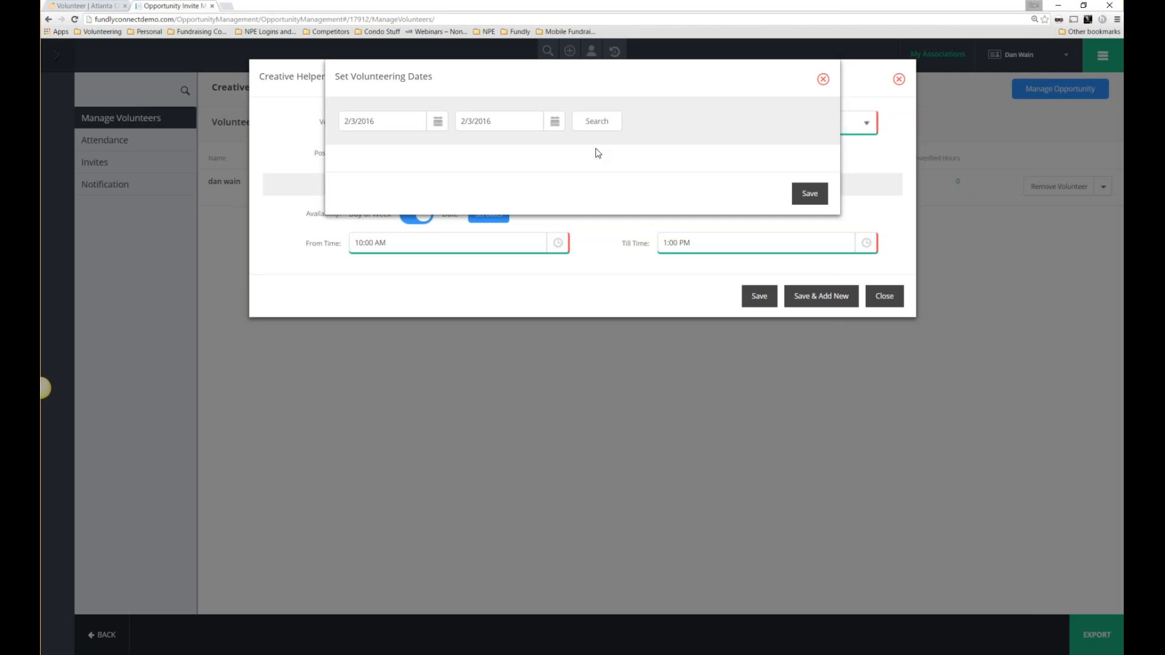
{"action": "left_click", "coordinate": [576, 129]}
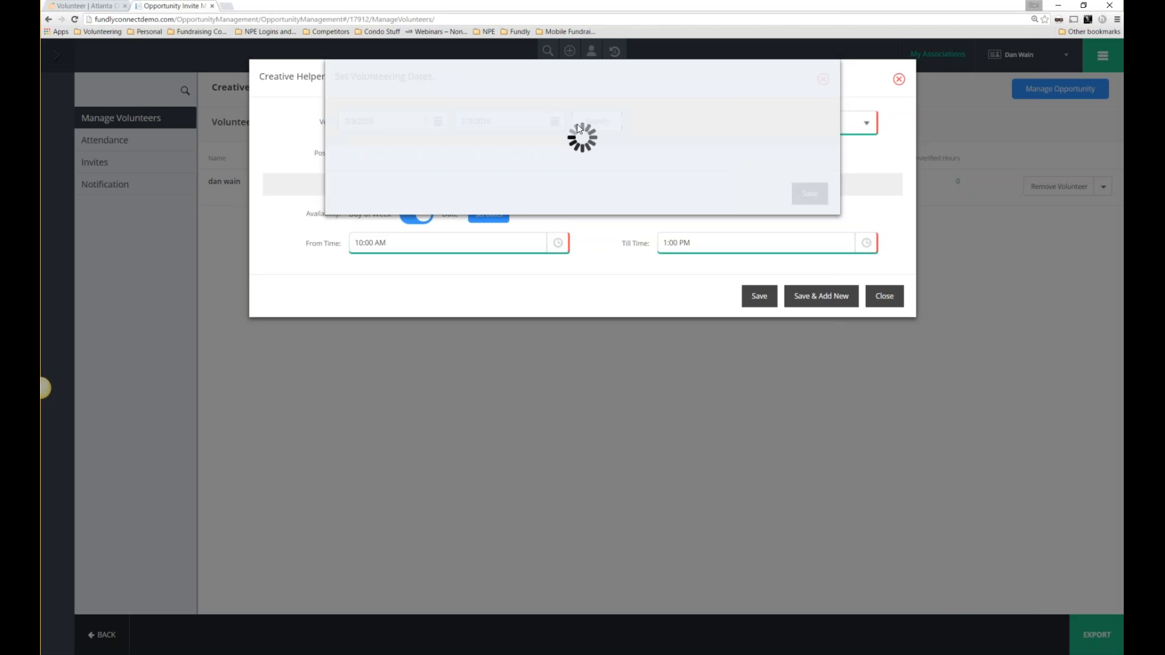
{"action": "left_click", "coordinate": [556, 122]}
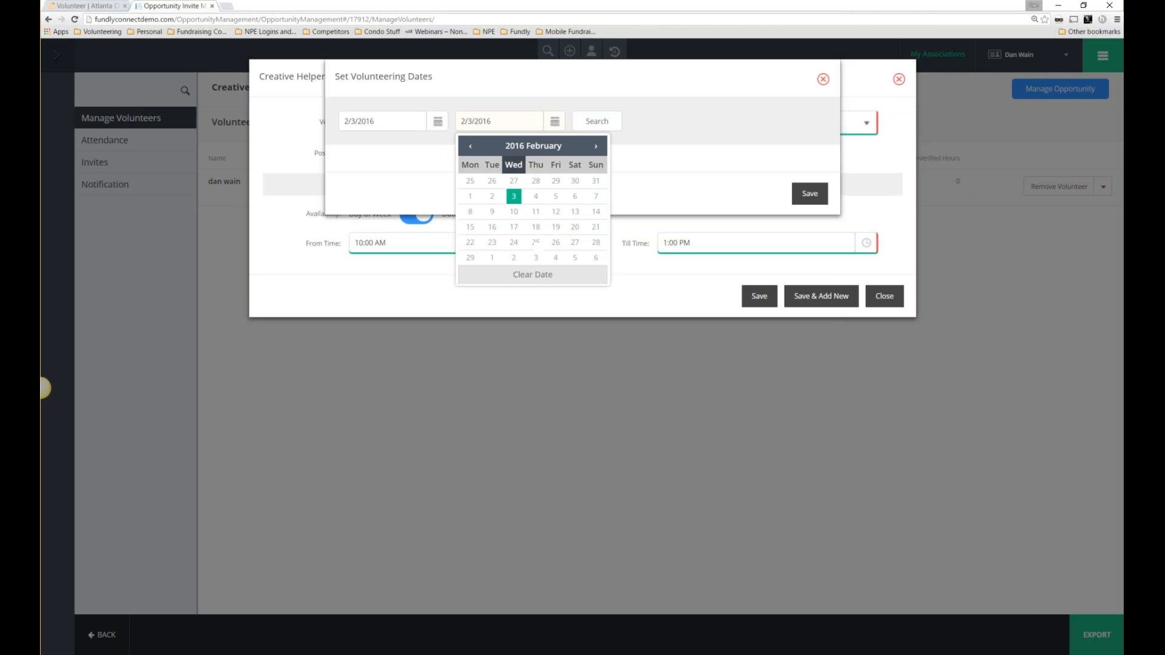
{"action": "left_click", "coordinate": [595, 259]}
{"action": "left_click", "coordinate": [597, 122]}
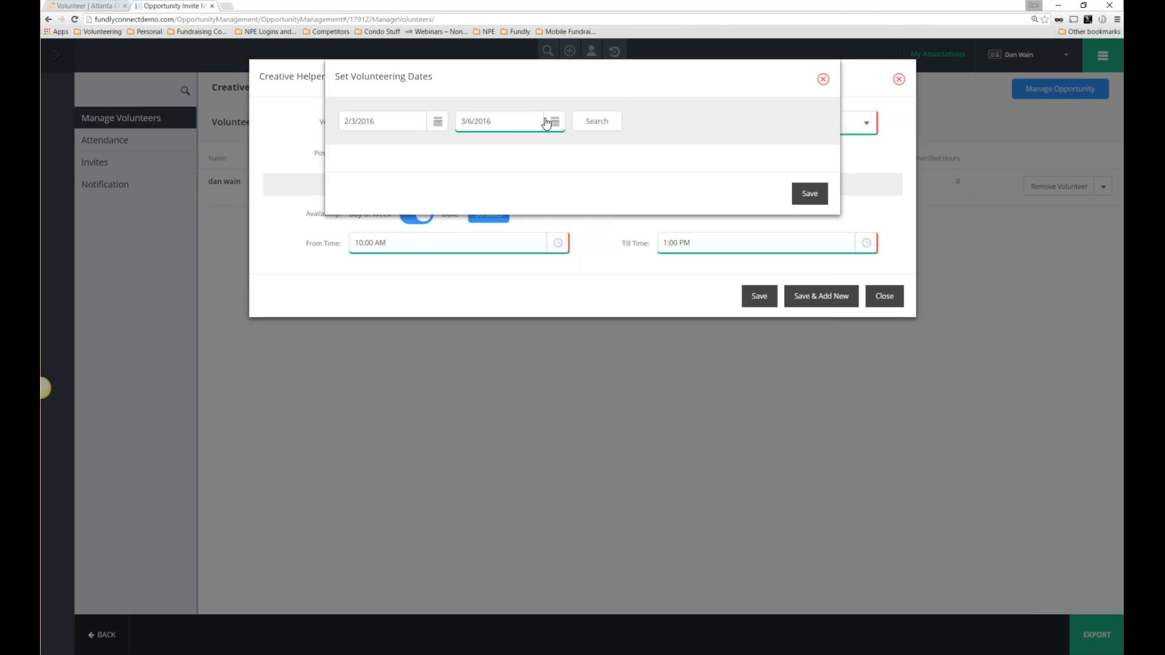
{"action": "left_click", "coordinate": [553, 121]}
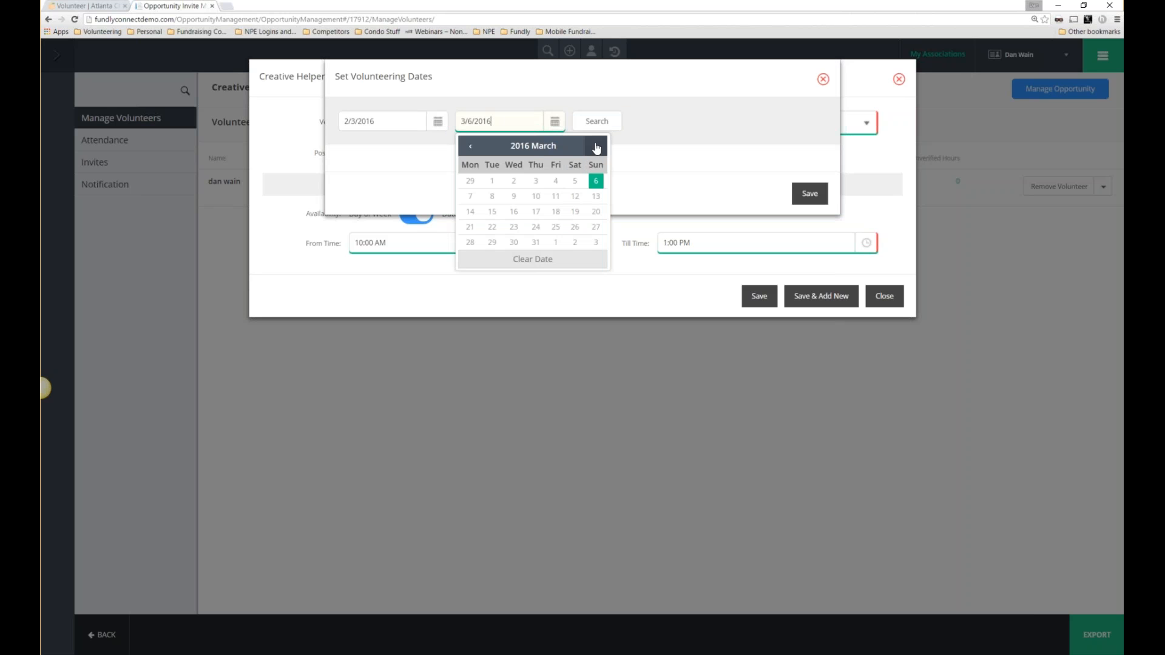
{"action": "left_click", "coordinate": [596, 146]}
{"action": "left_click", "coordinate": [594, 244]}
{"action": "left_click", "coordinate": [575, 242]}
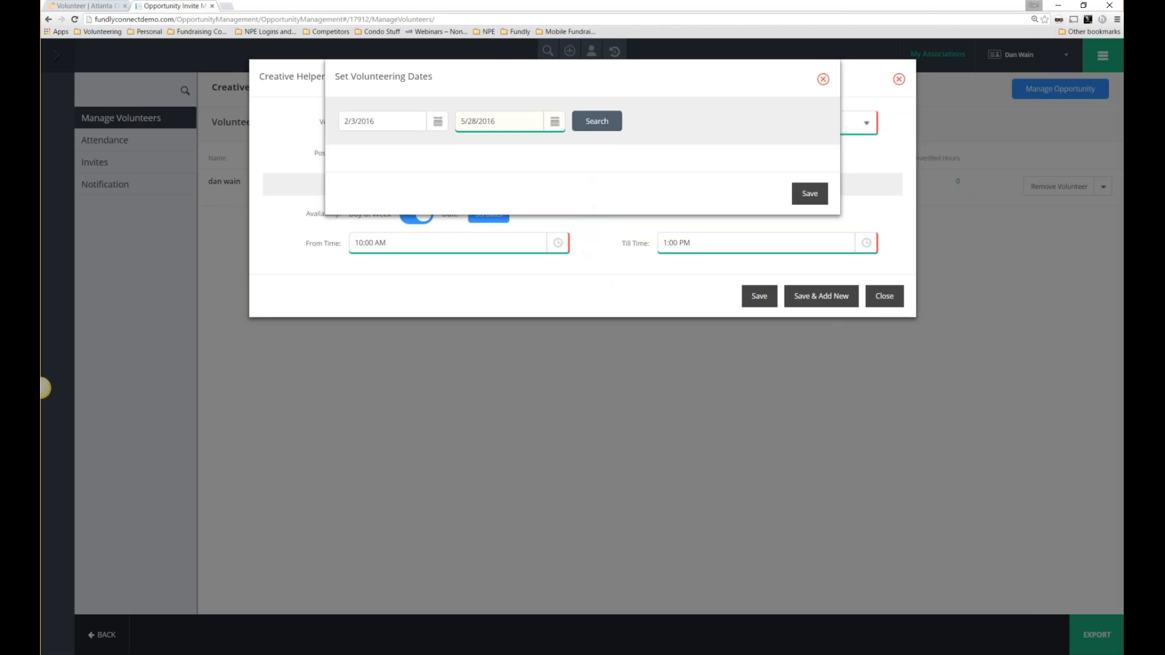
{"action": "left_click", "coordinate": [589, 122]}
{"action": "left_click", "coordinate": [811, 194]}
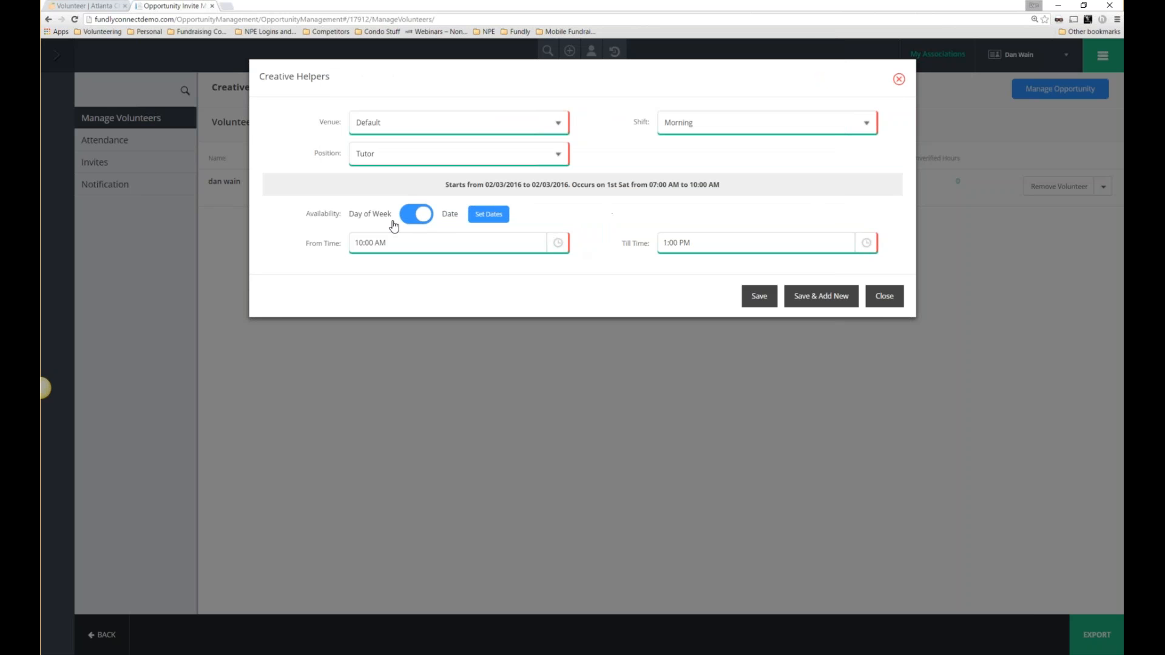
{"action": "left_click", "coordinate": [423, 214]}
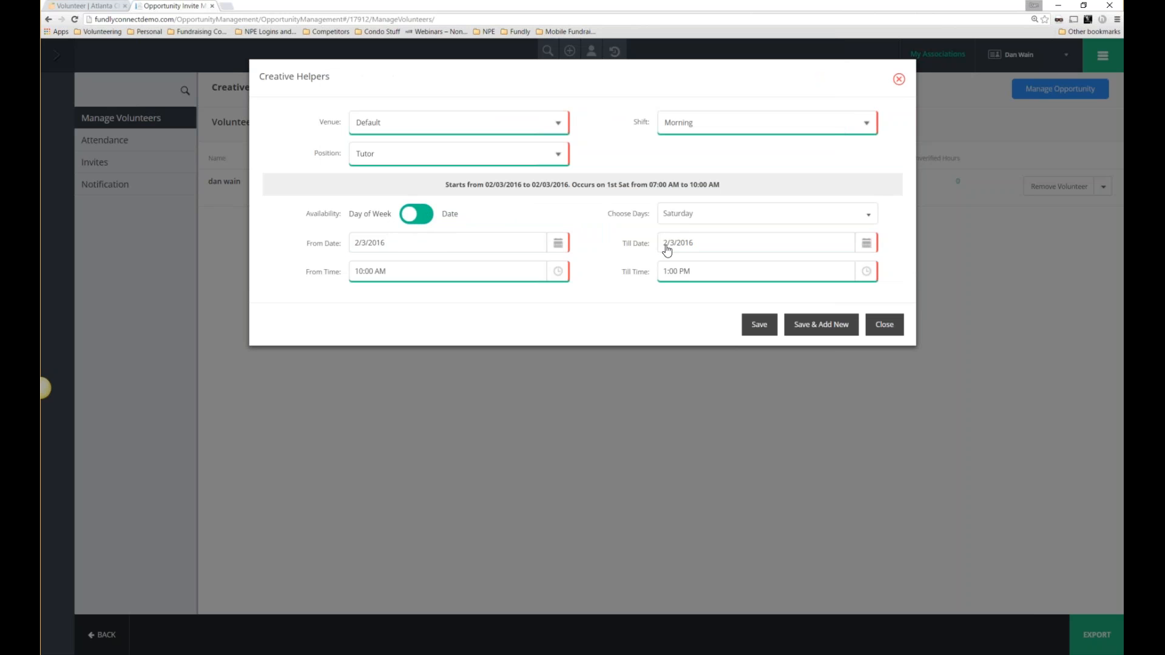
Review the schedule summary and close the Creative Helpers schedule form.
{"action": "left_click", "coordinate": [559, 245]}
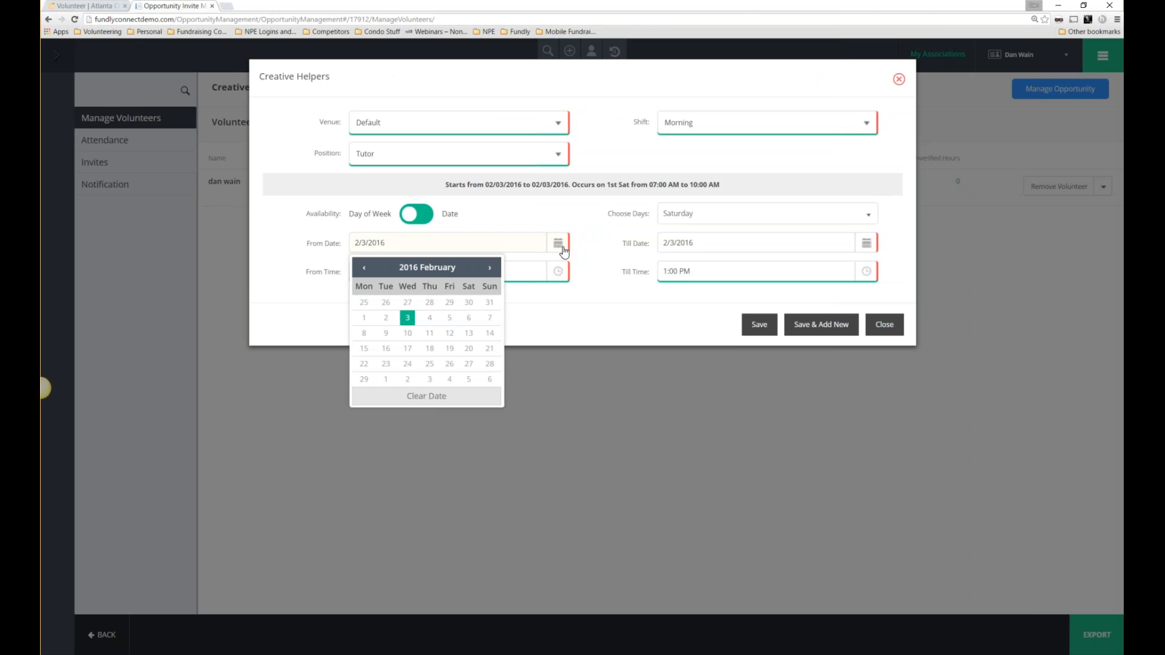
{"action": "left_click", "coordinate": [557, 214]}
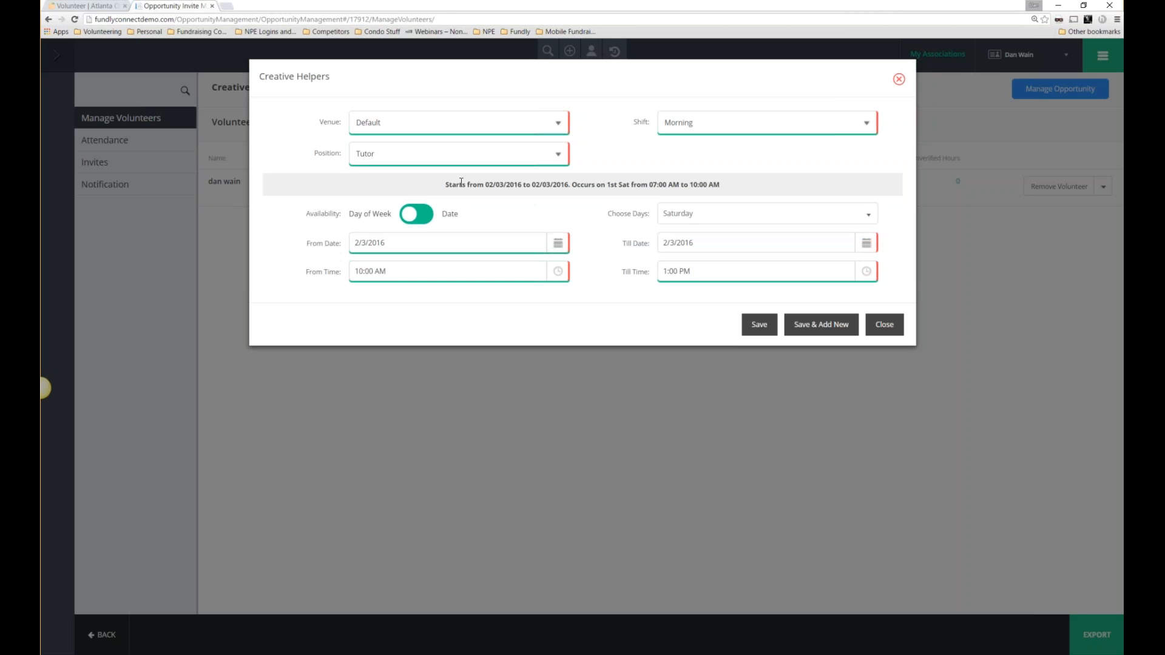
{"action": "left_click_drag", "start_coordinate": [449, 184], "coordinate": [608, 193]}
{"action": "mouse_move", "coordinate": [560, 190]}
{"action": "left_mouse_down"}
{"action": "mouse_move", "coordinate": [533, 185]}
{"action": "mouse_move", "coordinate": [577, 185]}
{"action": "left_mouse_up"}
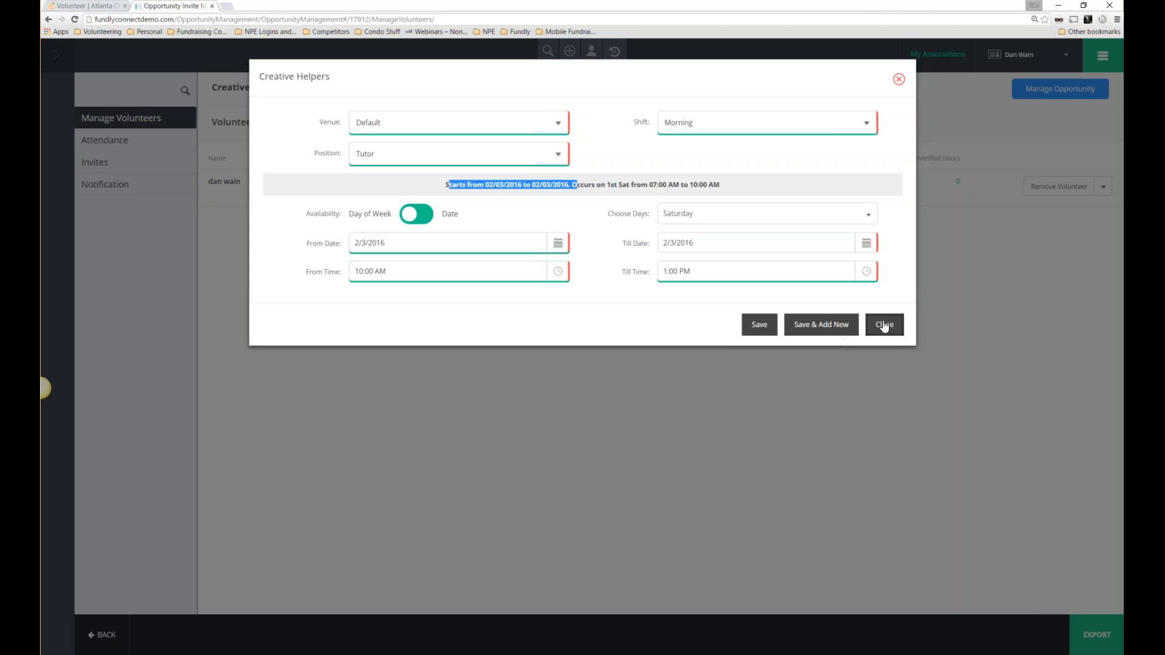
{"action": "left_click", "coordinate": [849, 326]}
Return to Our Opportunities and open the volunteers for Dog Care.
{"action": "left_click", "coordinate": [1102, 60]}
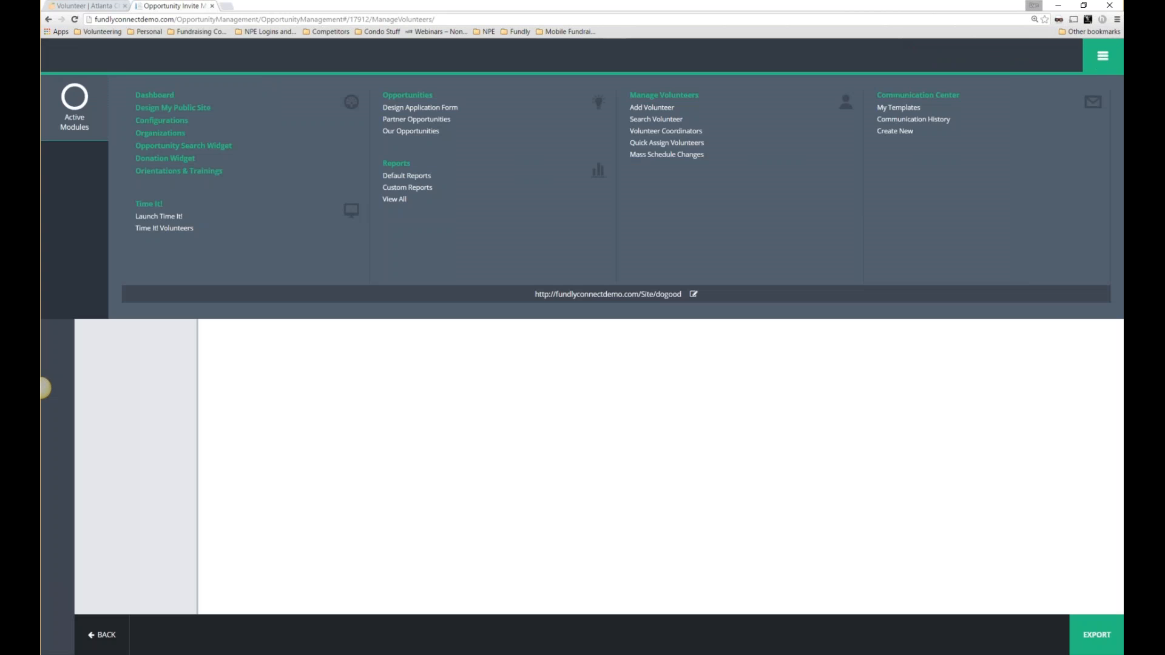
{"action": "left_click", "coordinate": [402, 133]}
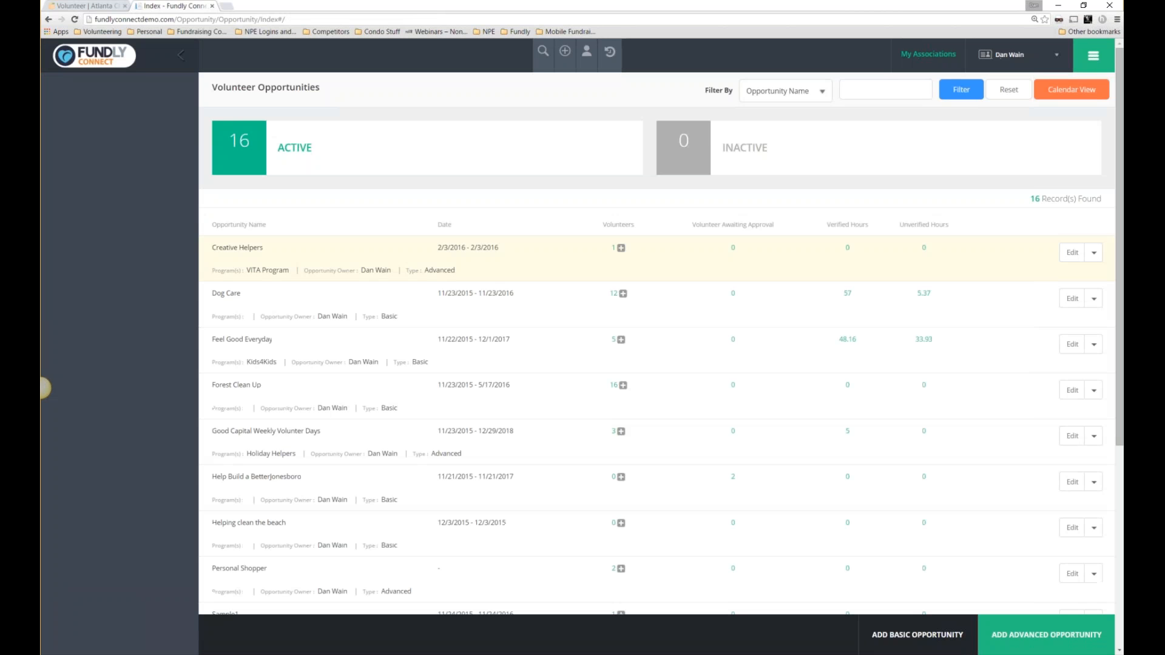
{"action": "left_click", "coordinate": [616, 294]}
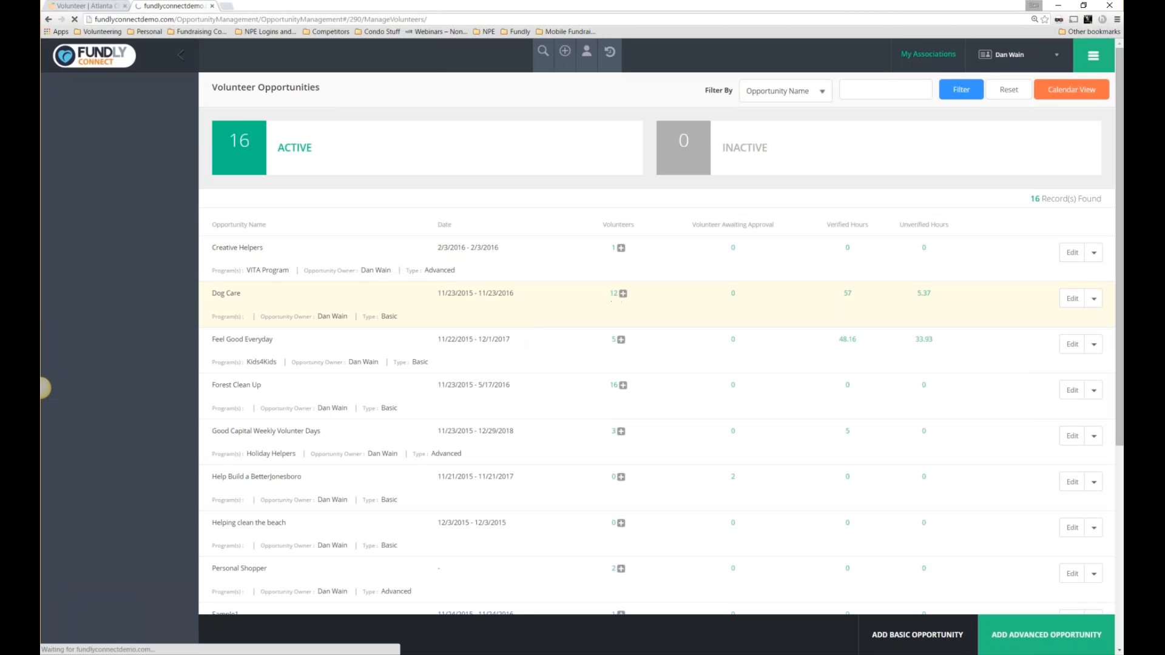
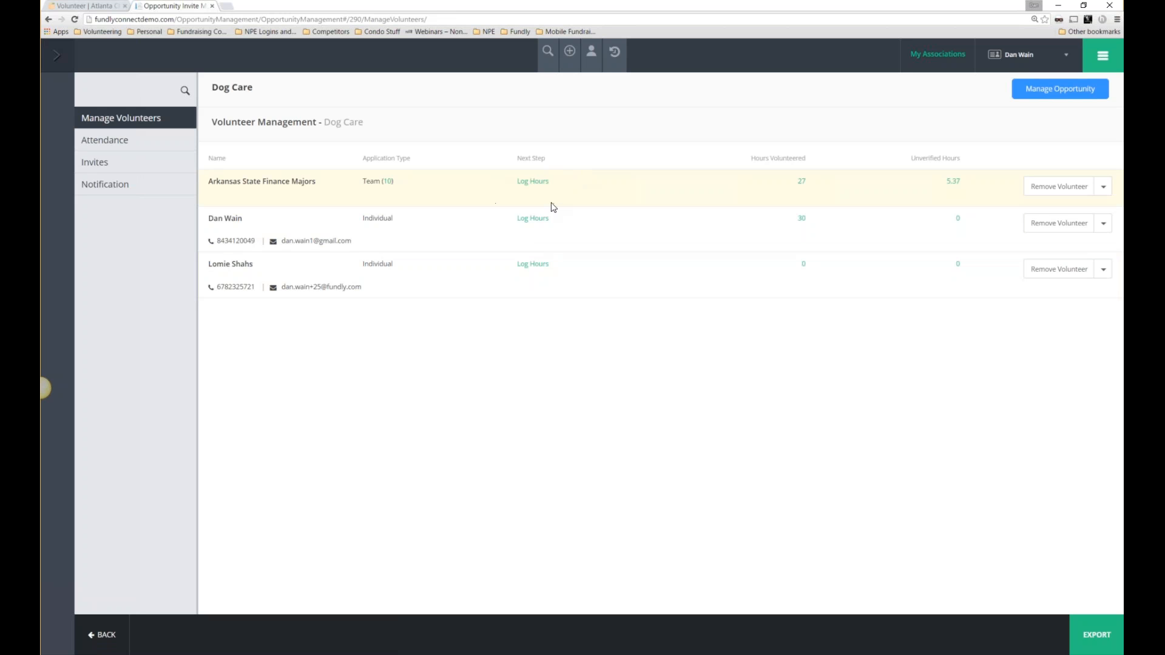
Look over Dog Care's attendance, its invitation summary and the new-invite screen.
{"action": "left_click", "coordinate": [113, 145]}
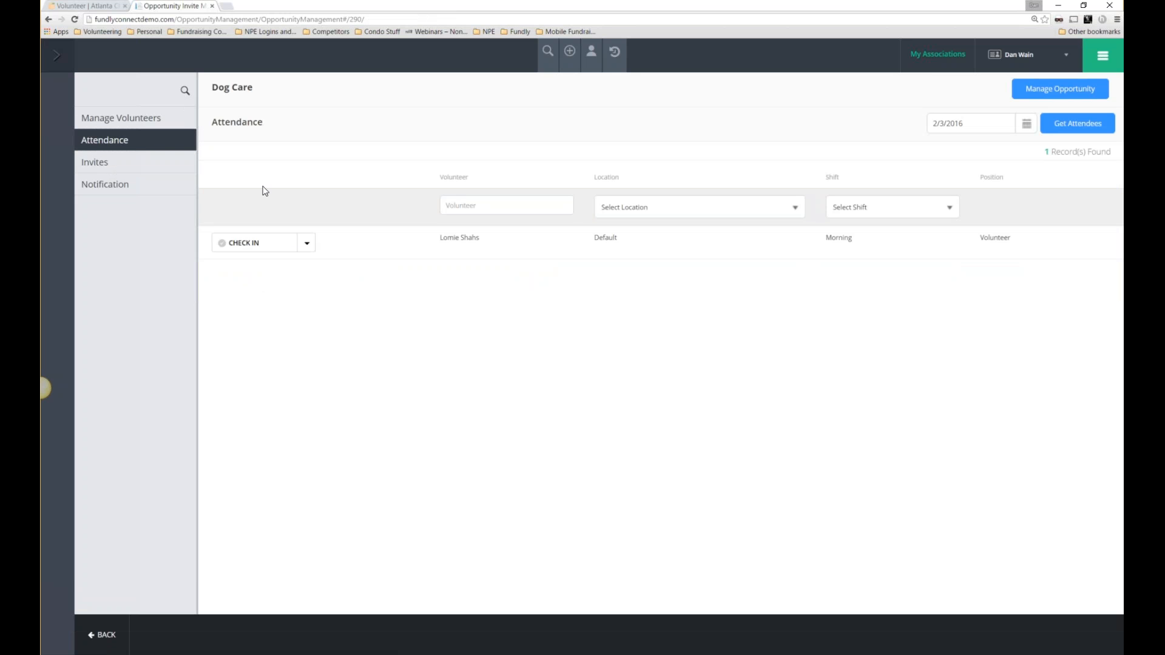
{"action": "left_click", "coordinate": [107, 169]}
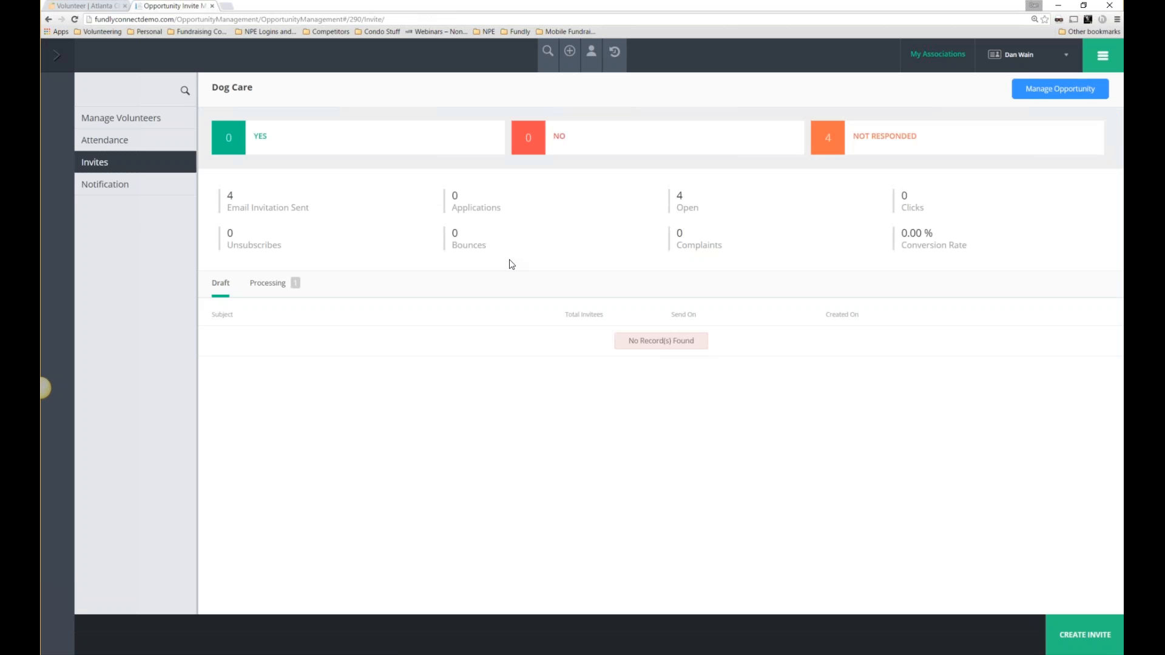
{"action": "left_click", "coordinate": [1104, 57]}
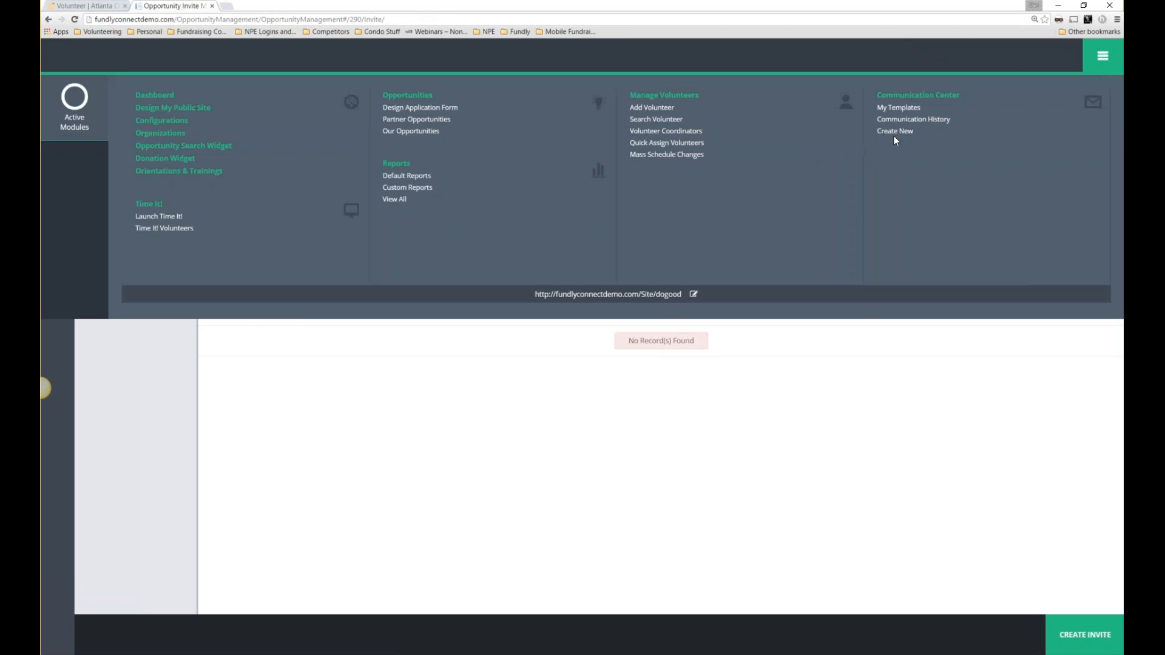
{"action": "left_click", "coordinate": [608, 446]}
{"action": "left_click", "coordinate": [1085, 634]}
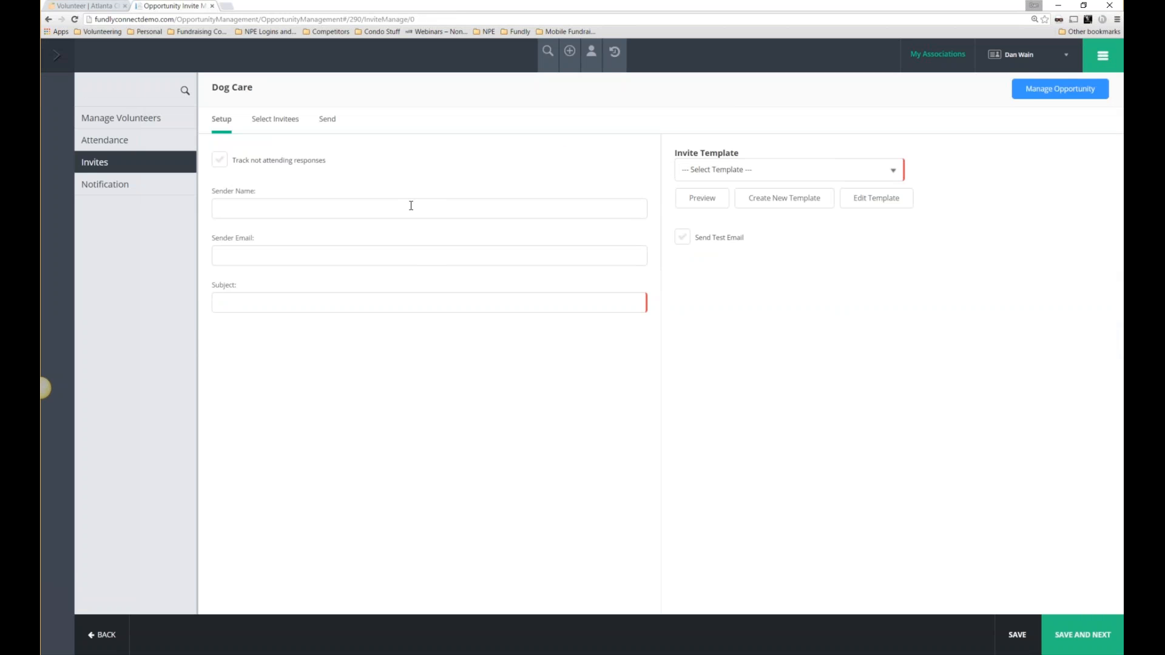
{"action": "left_click_drag", "start_coordinate": [260, 89], "coordinate": [209, 89]}
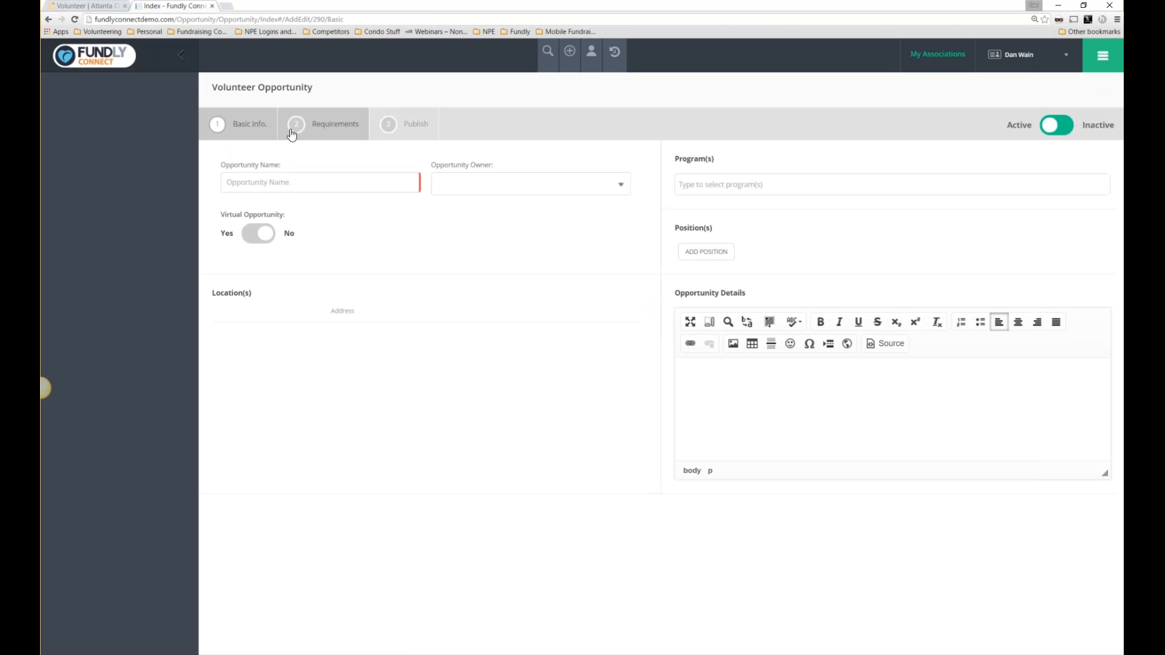
Return to Our Opportunities and reopen the Dog Care volunteers.
{"action": "left_click", "coordinate": [1103, 56]}
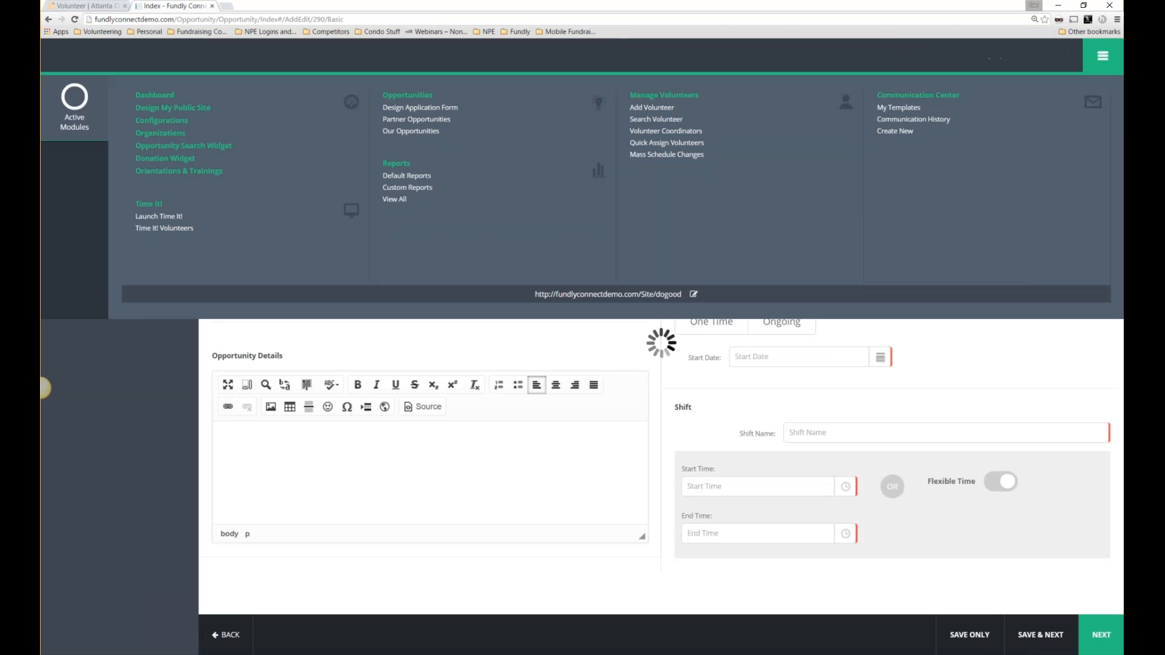
{"action": "left_click", "coordinate": [410, 131]}
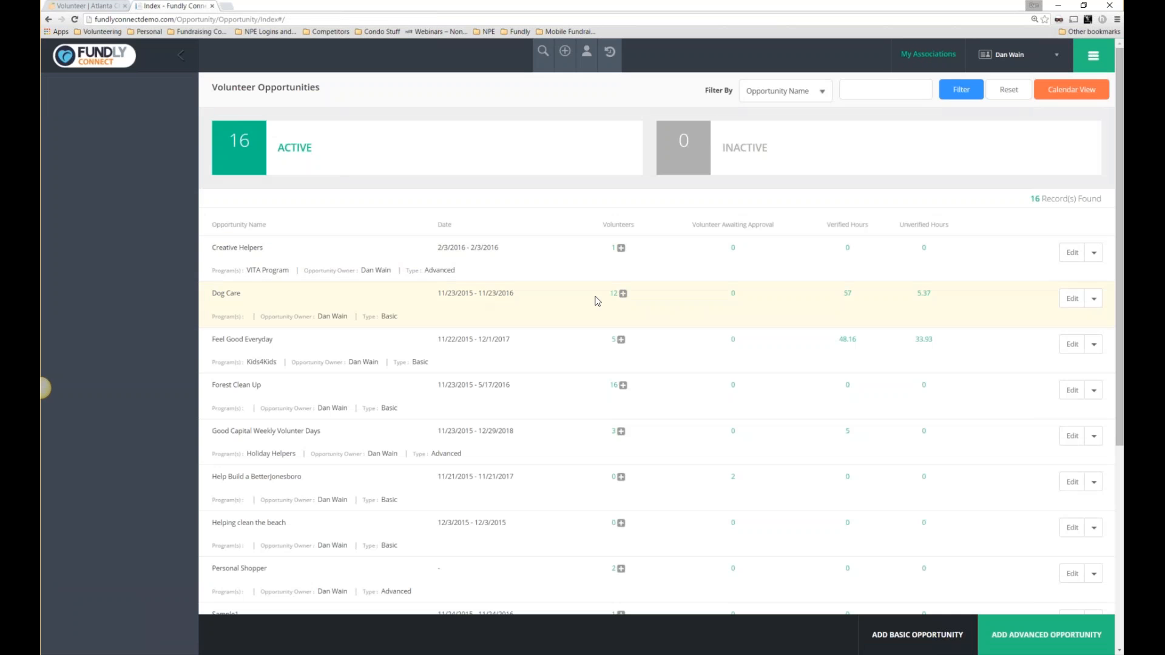
{"action": "left_click", "coordinate": [614, 295]}
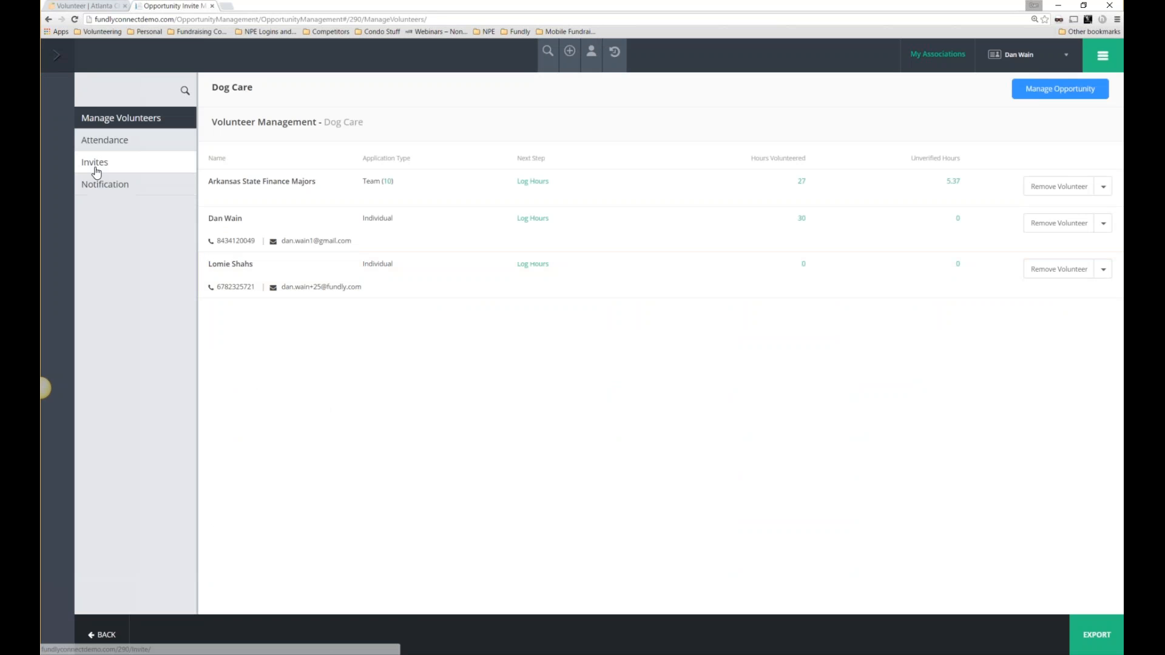
Browse the new-invite template gallery, then open Dog Care's notification settings.
{"action": "left_click", "coordinate": [94, 169]}
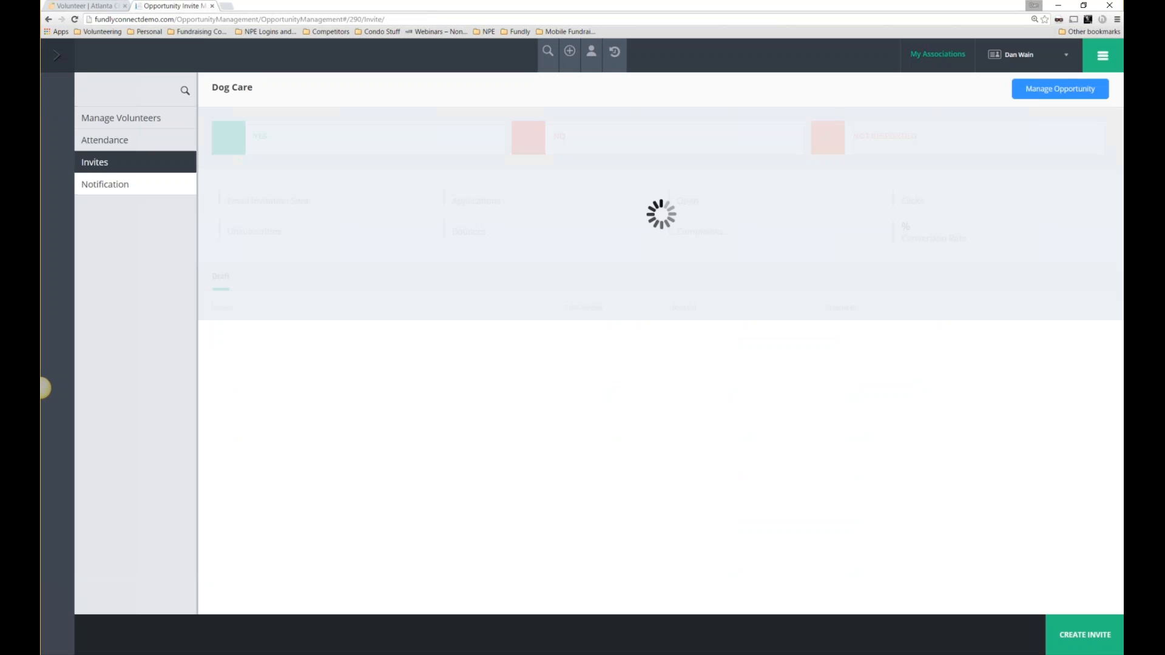
{"action": "left_click", "coordinate": [1071, 637]}
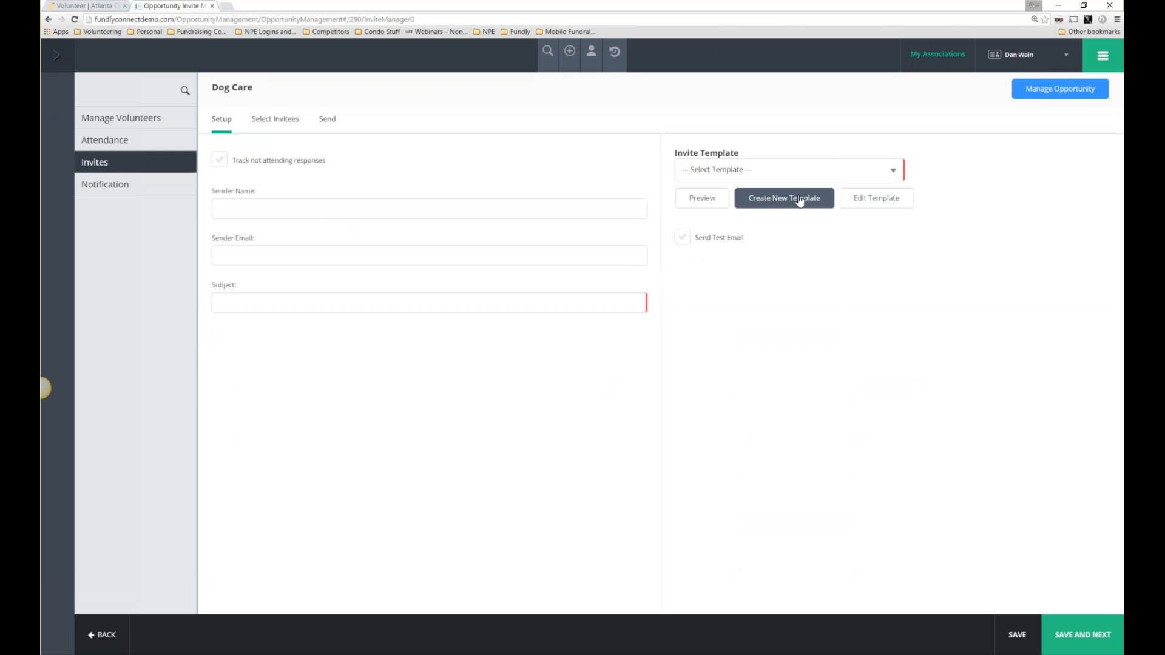
{"action": "left_click", "coordinate": [800, 200]}
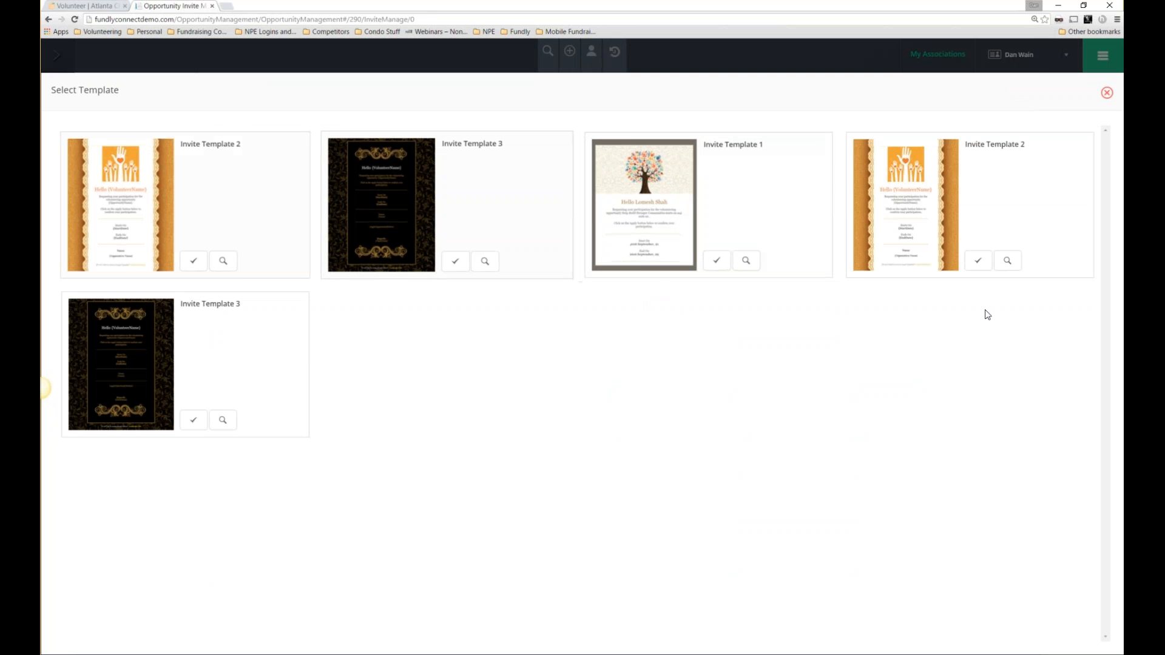
{"action": "left_click", "coordinate": [1107, 93]}
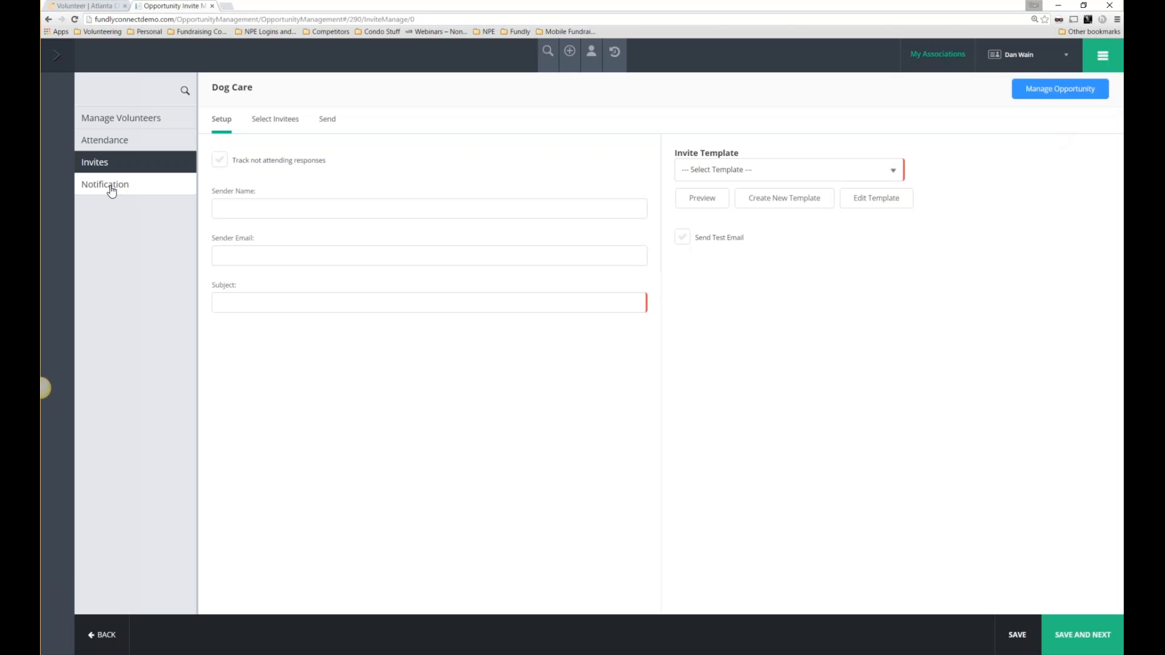
{"action": "left_click", "coordinate": [111, 192]}
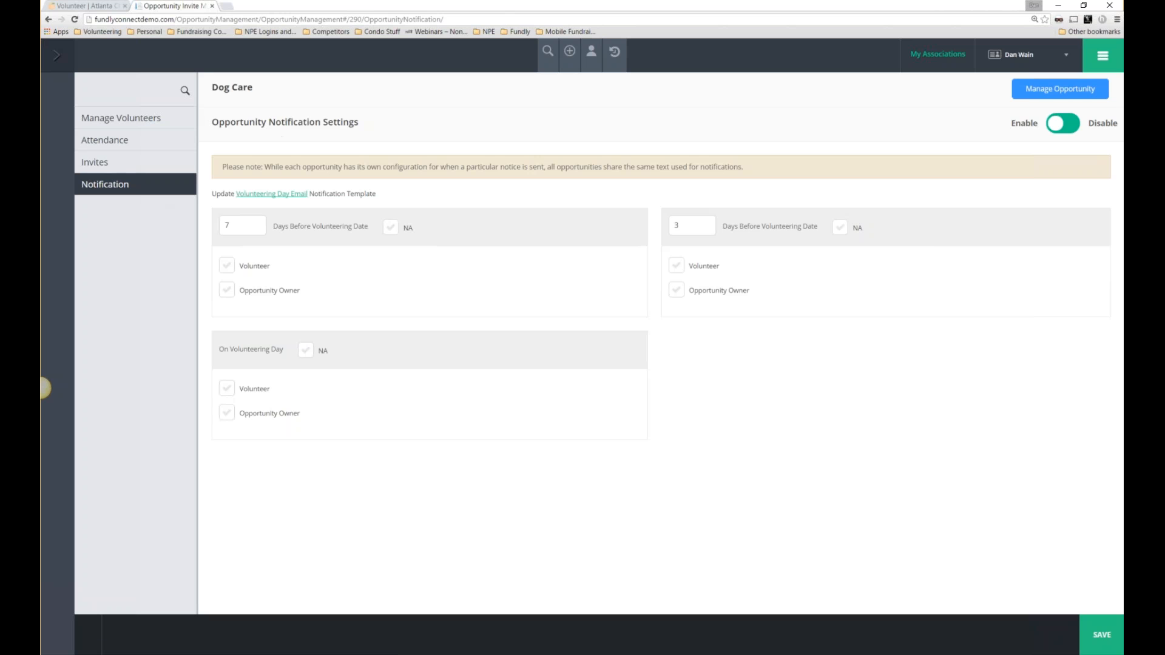
Save Dog Care's 7-day, 3-day and same-day reminders, then open the module navigation panel.
{"action": "left_click_drag", "start_coordinate": [219, 130], "coordinate": [359, 137]}
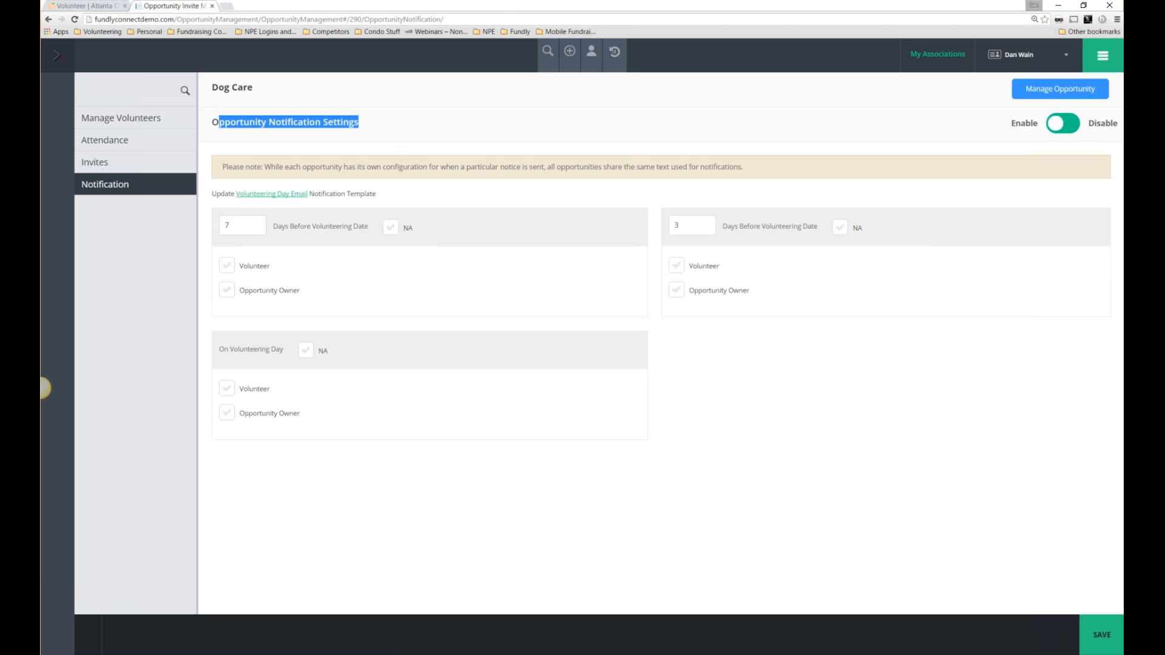
{"action": "left_click", "coordinate": [1101, 635]}
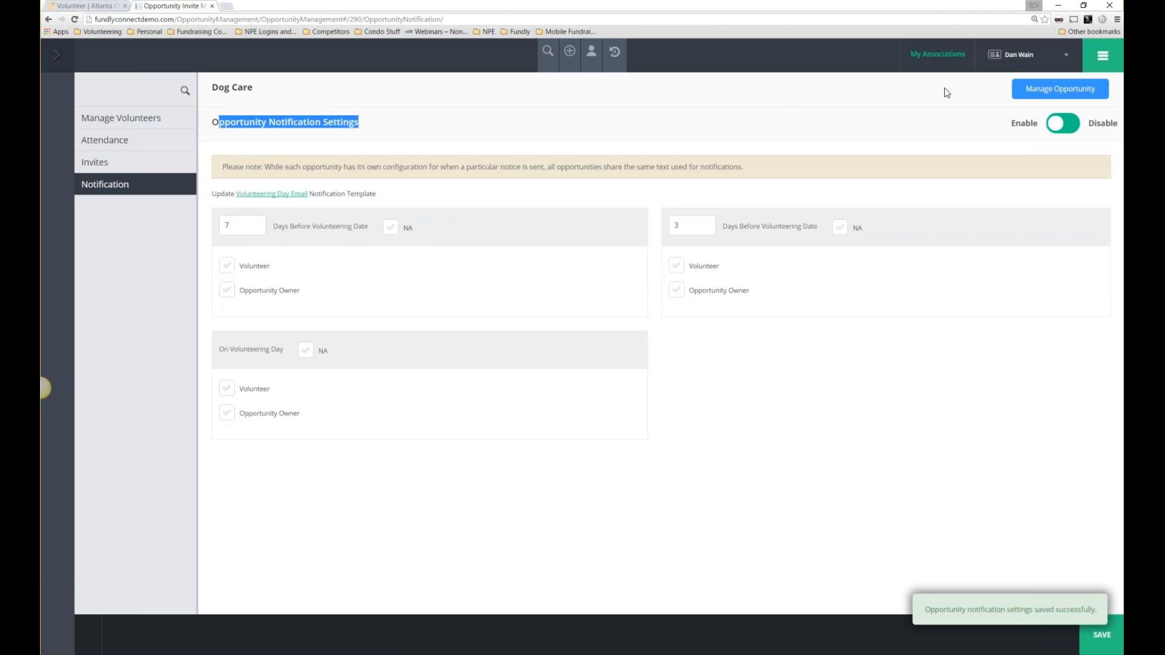
{"action": "left_click", "coordinate": [1103, 55]}
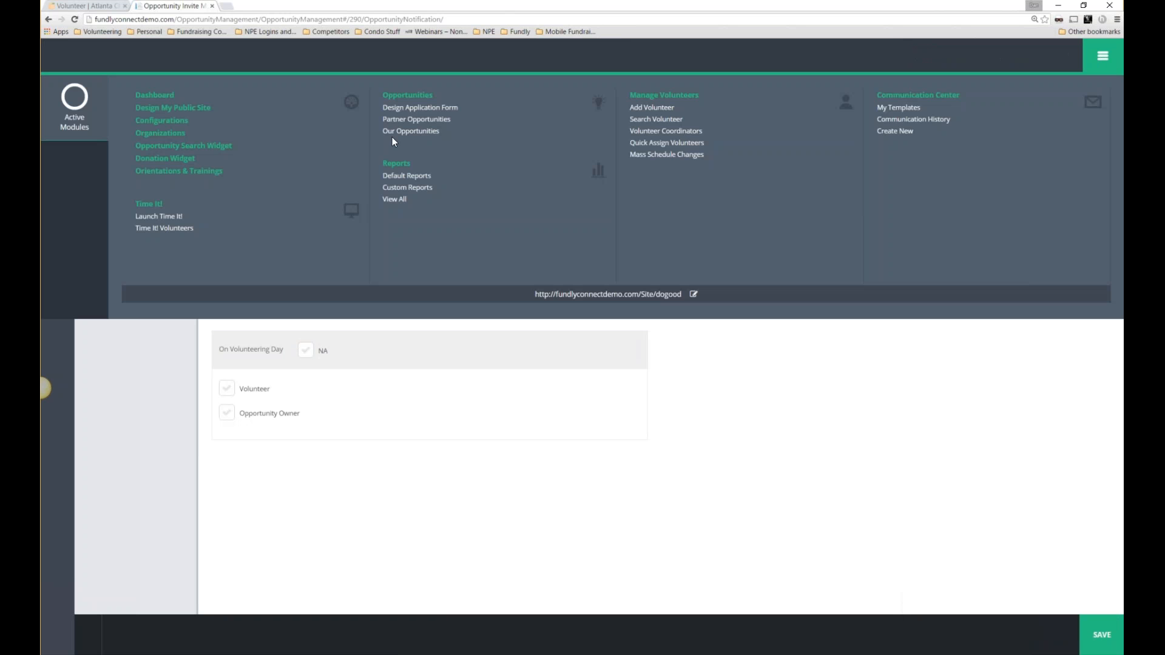
Start Quick Assign 'config 1' for Creative Helpers with Default location, Morning shift, Tutor position.
{"action": "left_click", "coordinate": [640, 153]}
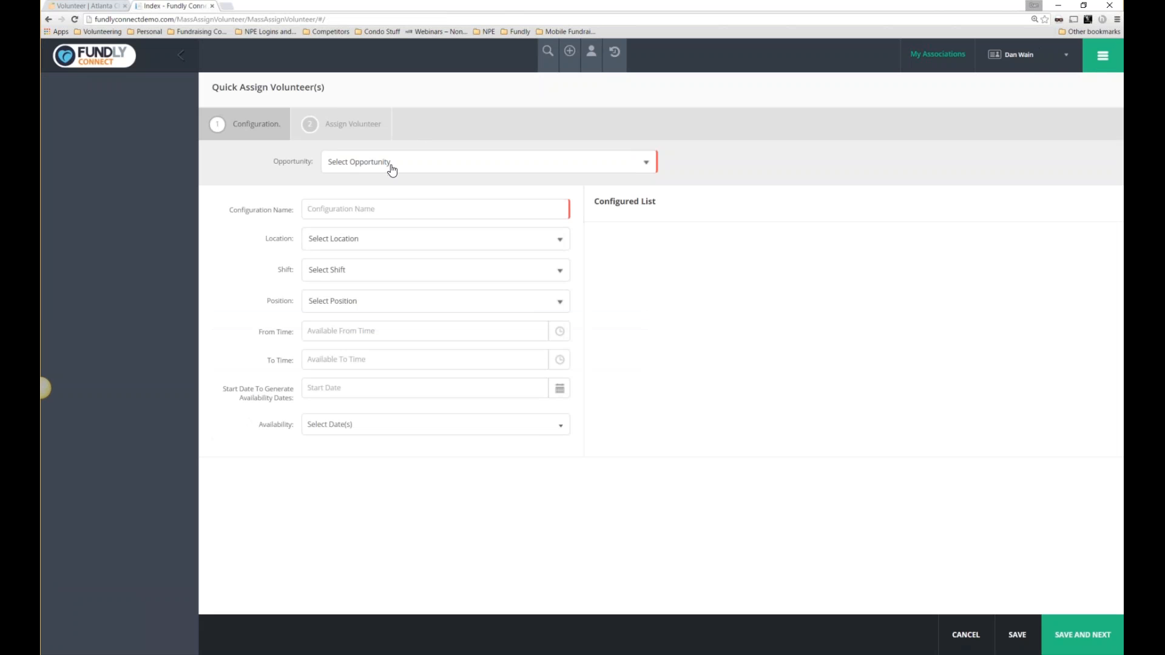
{"action": "left_click", "coordinate": [392, 164]}
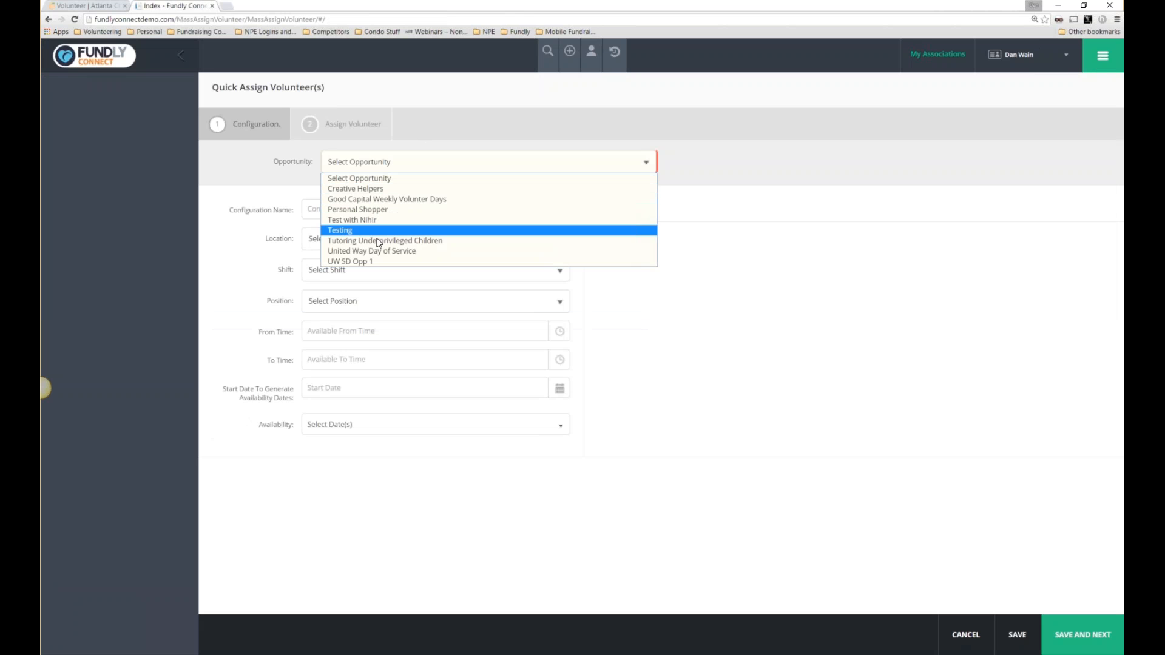
{"action": "left_click", "coordinate": [363, 190]}
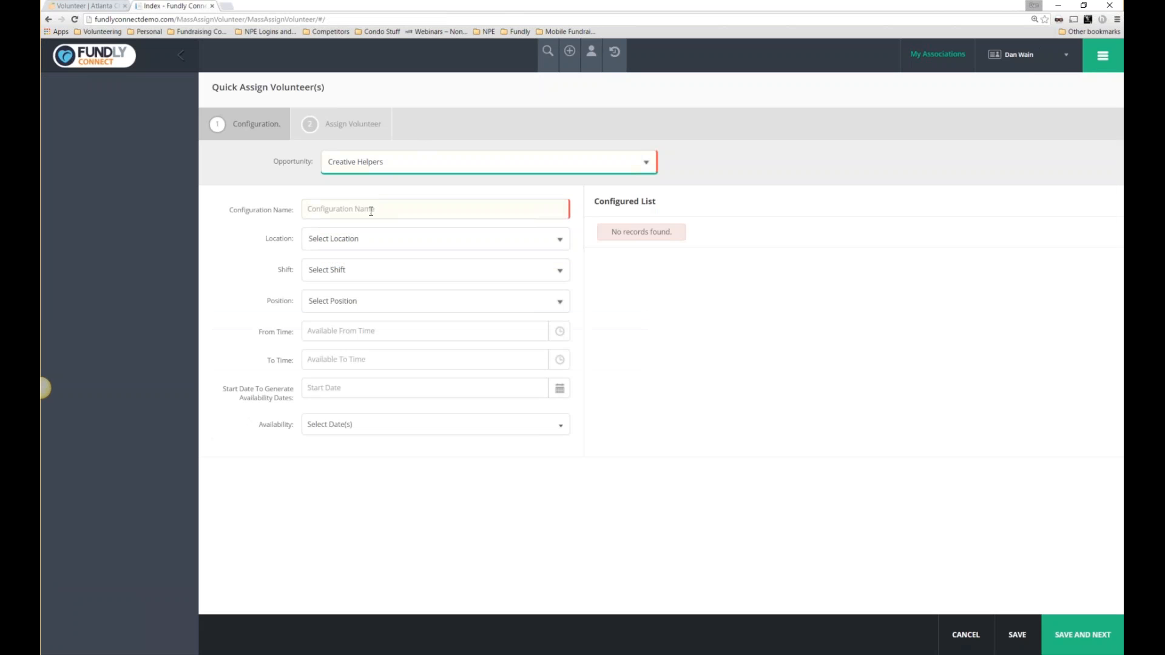
{"action": "left_click", "coordinate": [374, 205]}
{"action": "type", "text": "config 1"}
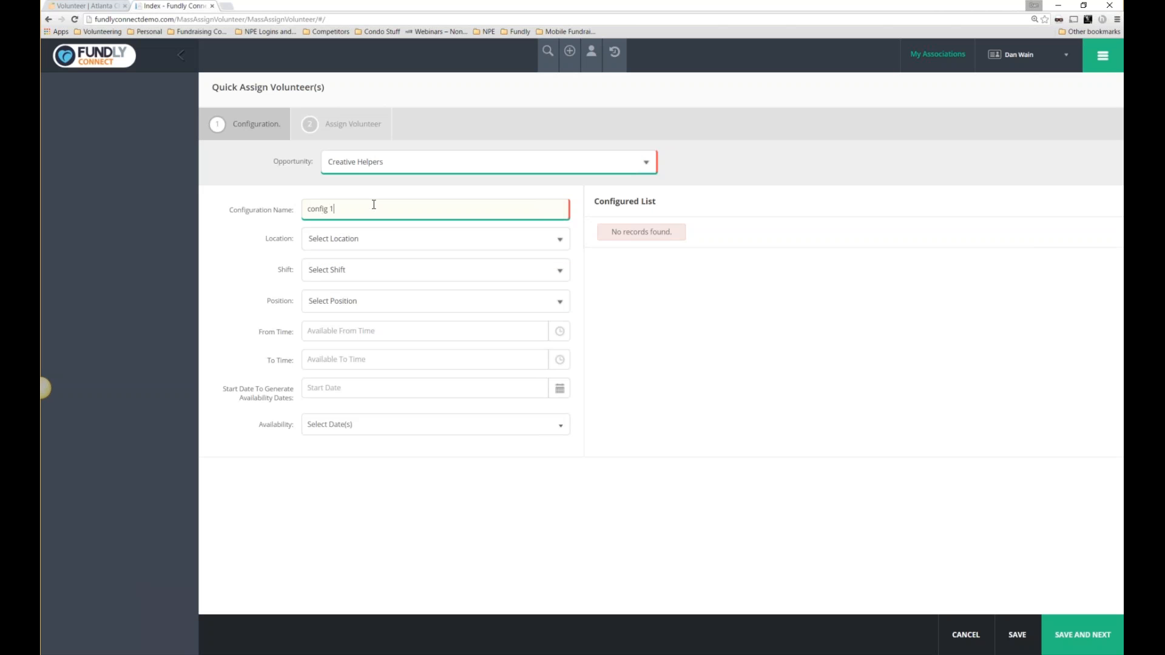
{"action": "left_click", "coordinate": [367, 245]}
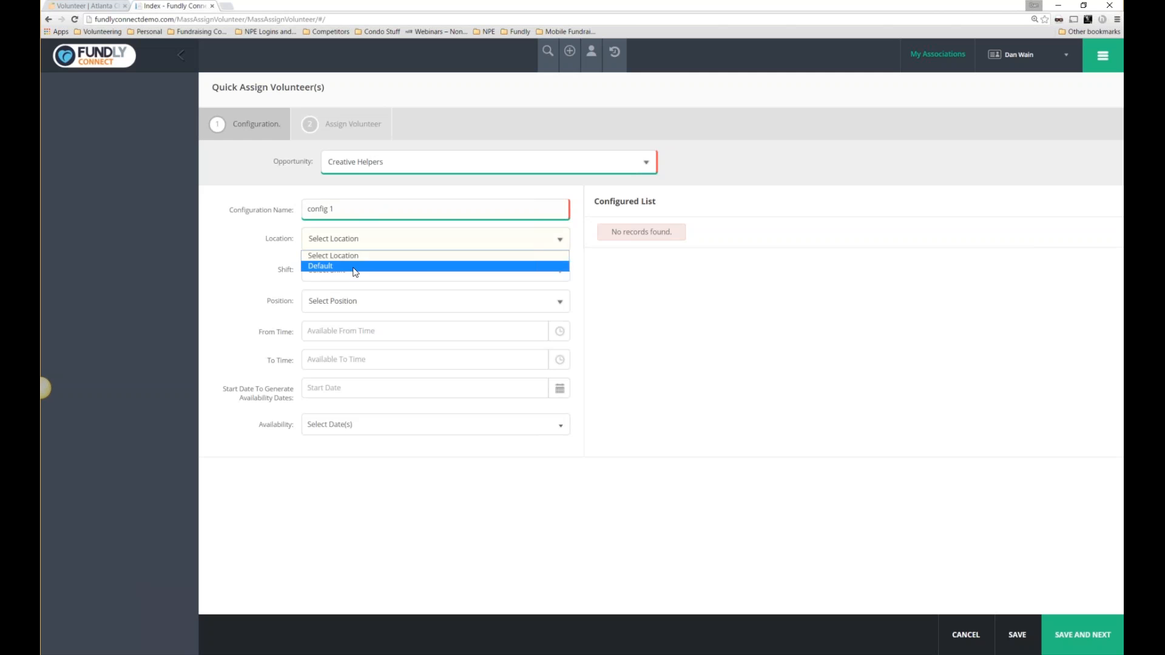
{"action": "left_click", "coordinate": [356, 263]}
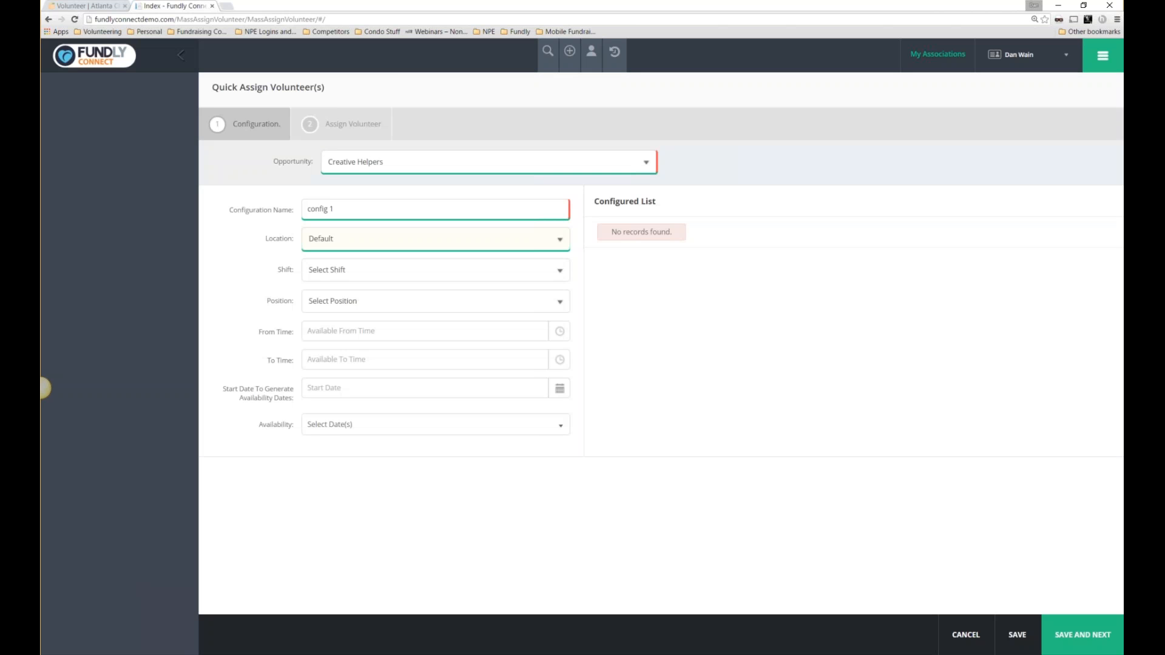
{"action": "left_click", "coordinate": [355, 270]}
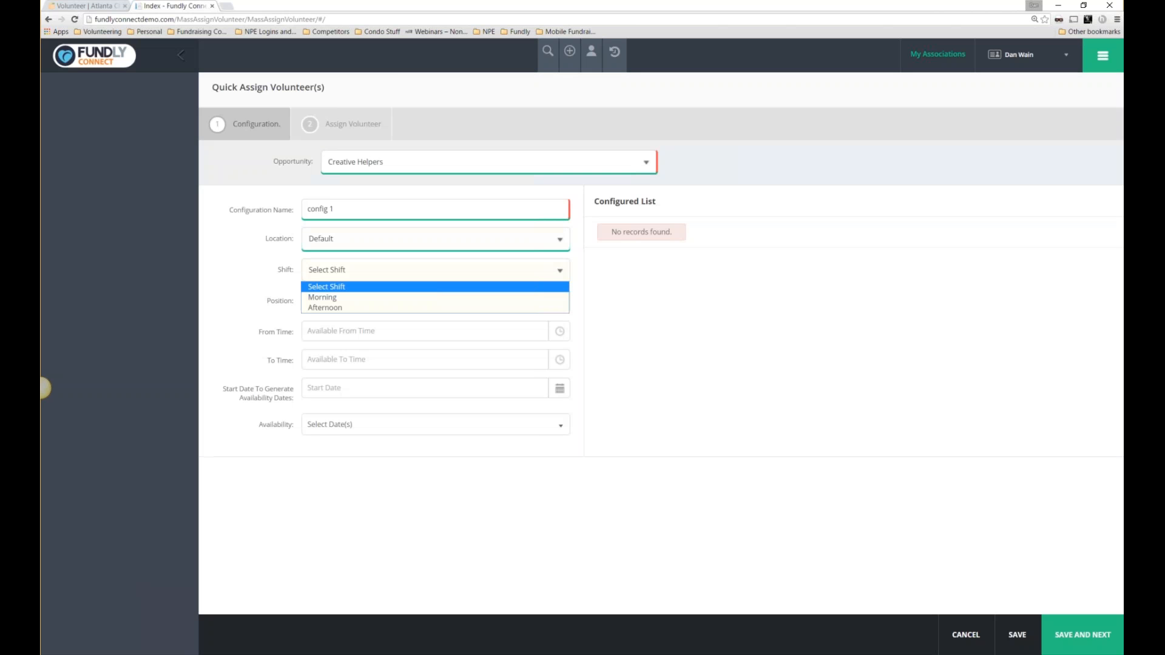
{"action": "left_click", "coordinate": [341, 299]}
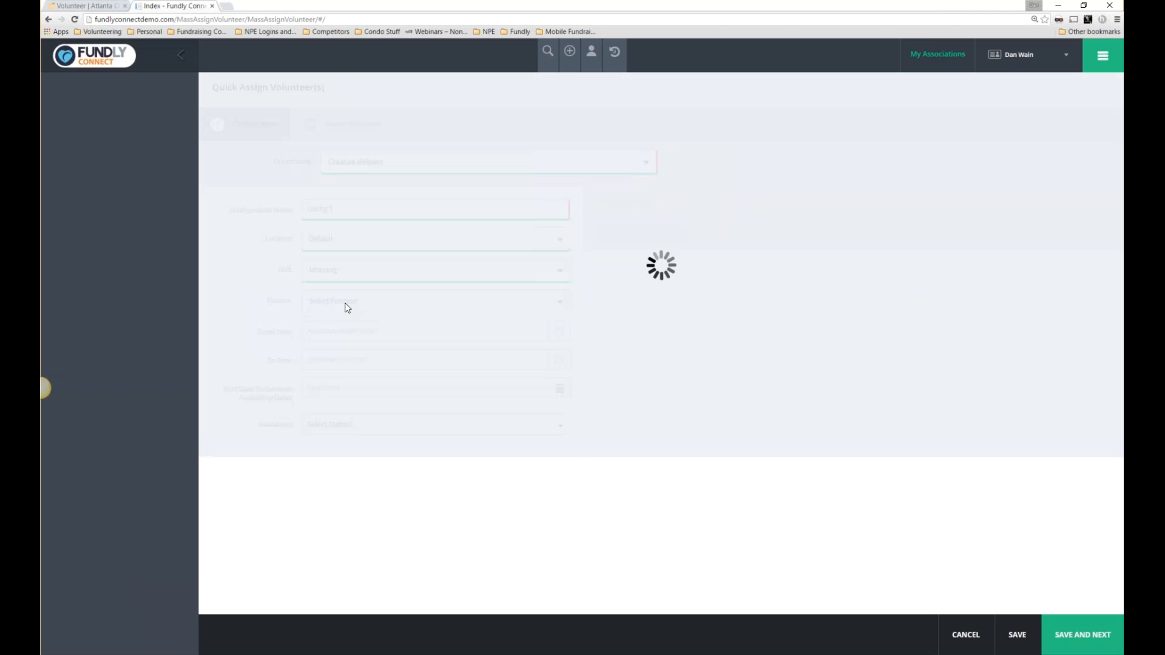
{"action": "left_click", "coordinate": [347, 306]}
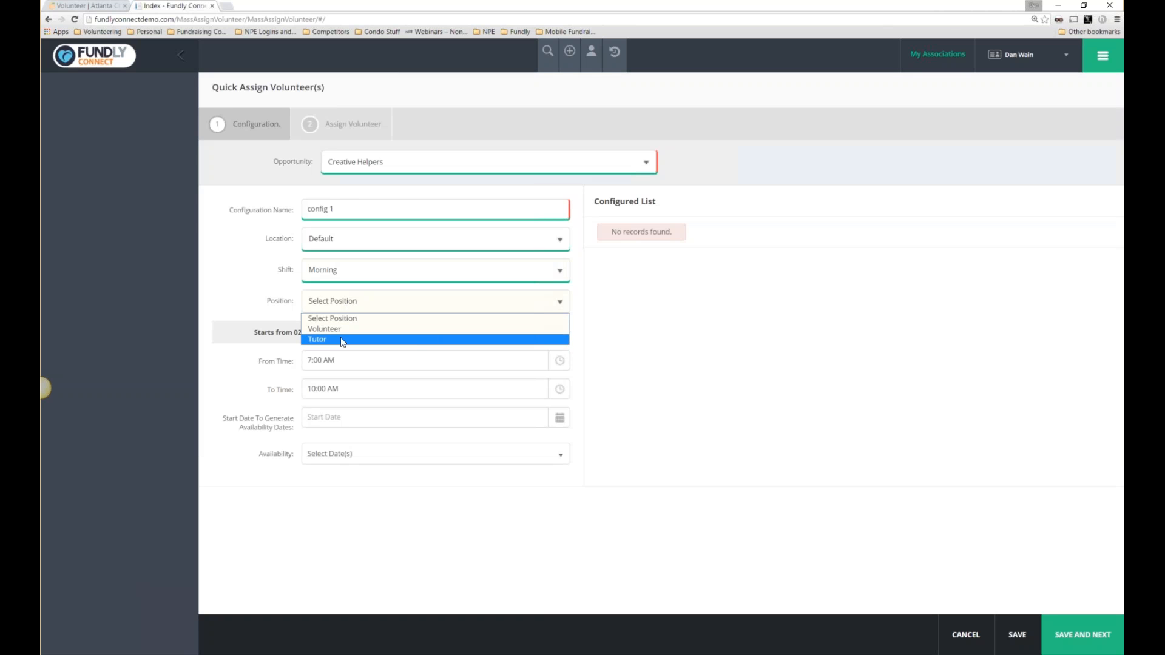
{"action": "left_click", "coordinate": [340, 338]}
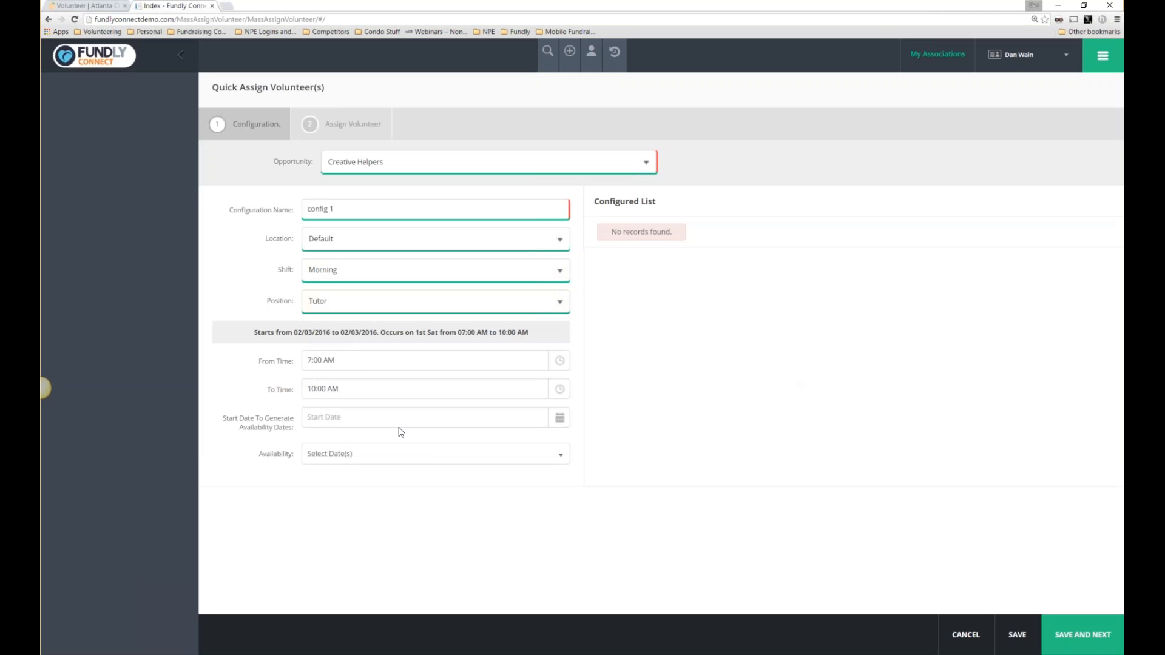
Set the start date to 2/3/2016 and check the availability date list.
{"action": "left_click", "coordinate": [560, 419]}
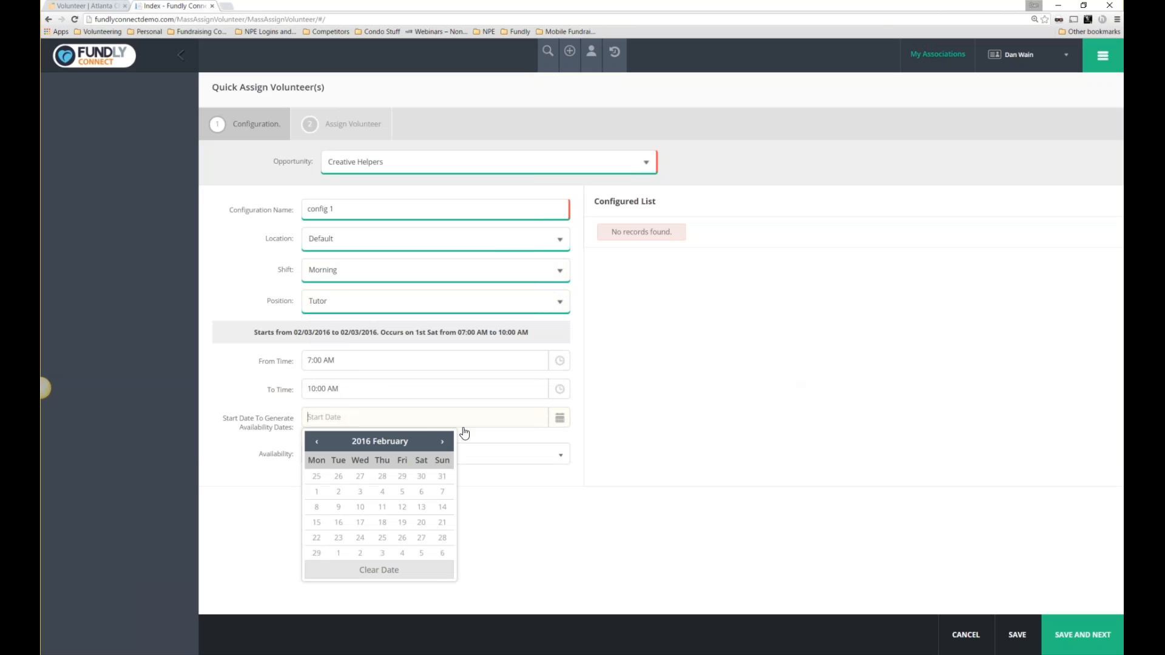
{"action": "left_click", "coordinate": [359, 492]}
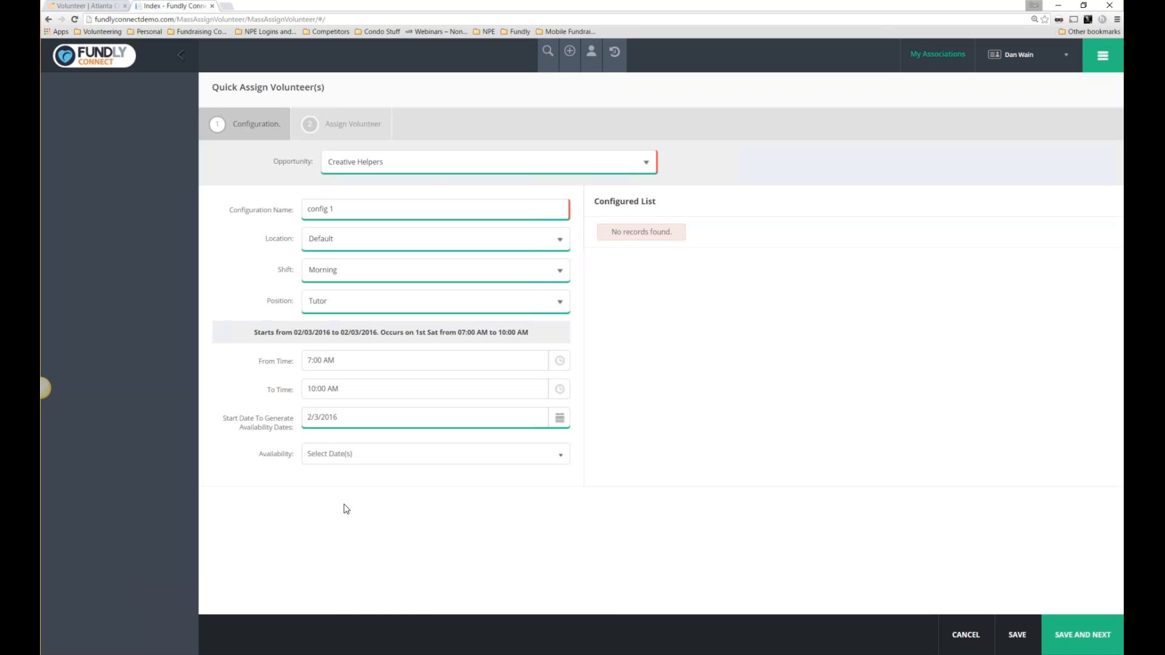
{"action": "left_click", "coordinate": [554, 458]}
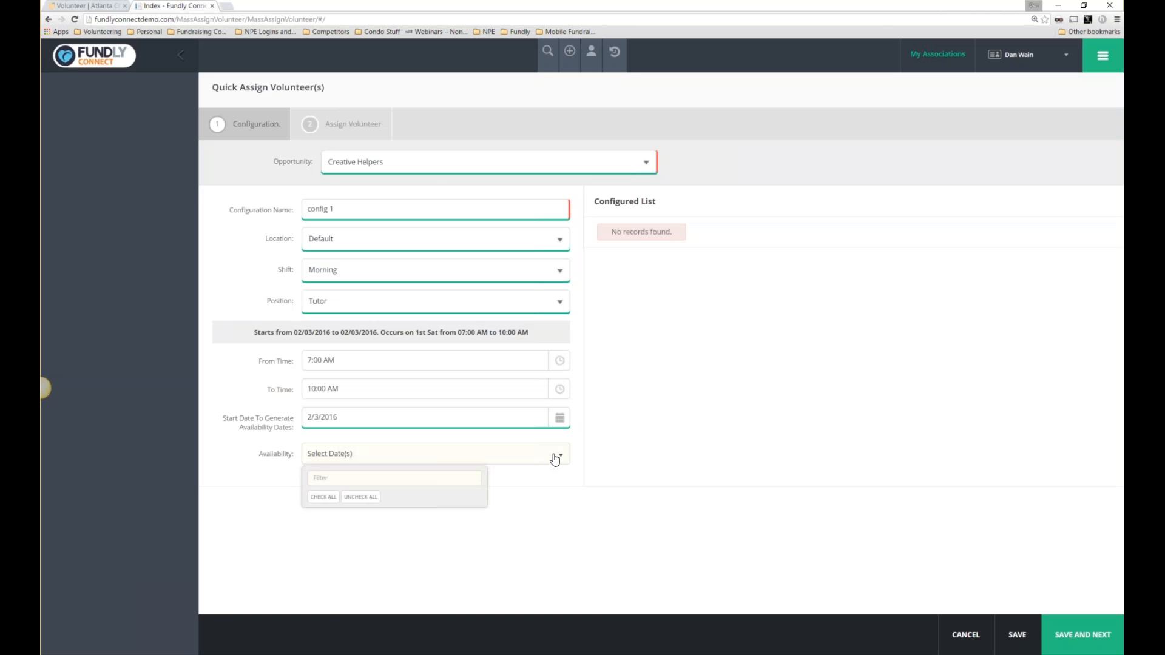
{"action": "left_click", "coordinate": [555, 458]}
{"action": "left_click", "coordinate": [554, 458]}
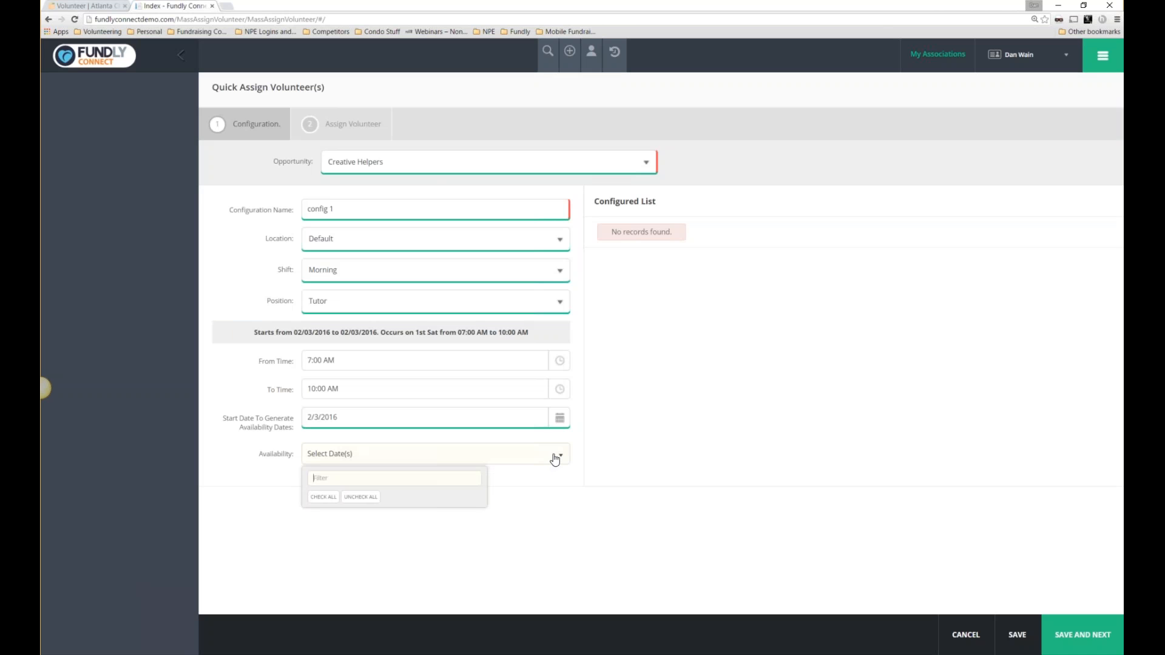
{"action": "left_click", "coordinate": [365, 465]}
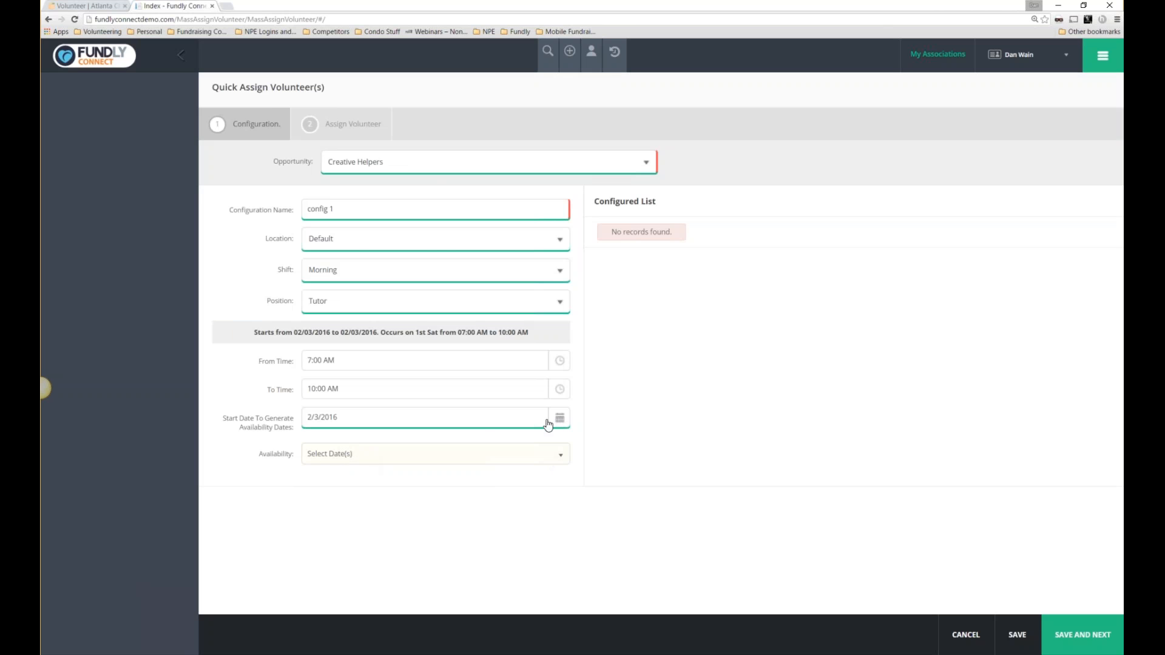
Switch the opportunity, trying Personal Shopper before settling on Tutoring Underprivileged Children.
{"action": "left_click", "coordinate": [386, 165]}
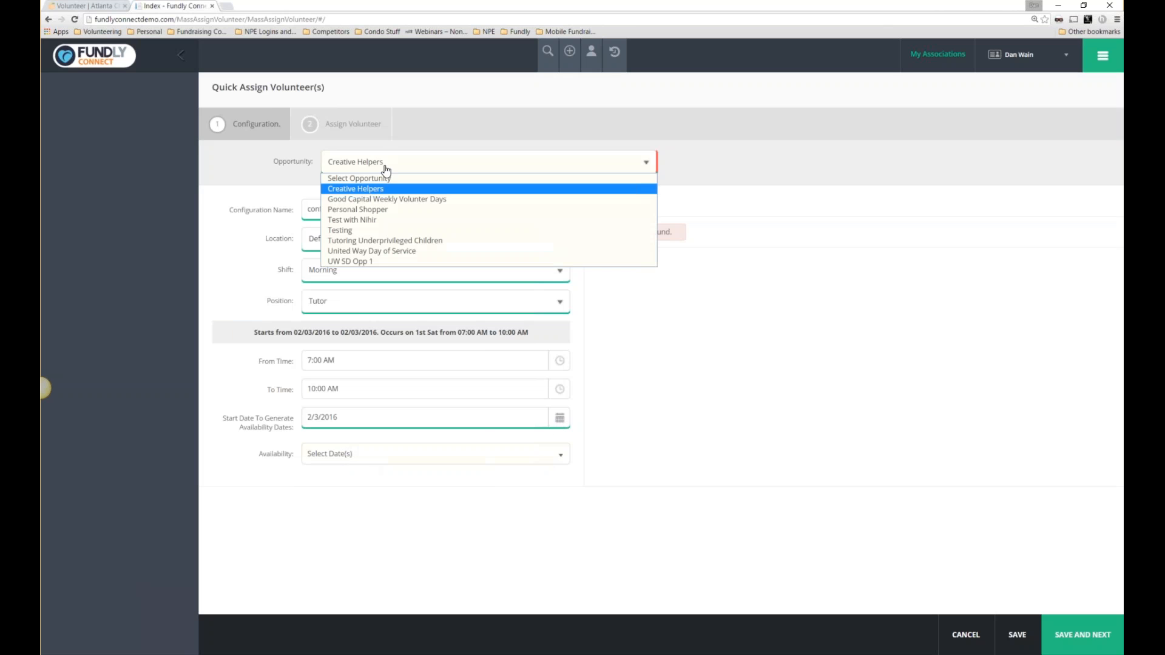
{"action": "left_click", "coordinate": [362, 209]}
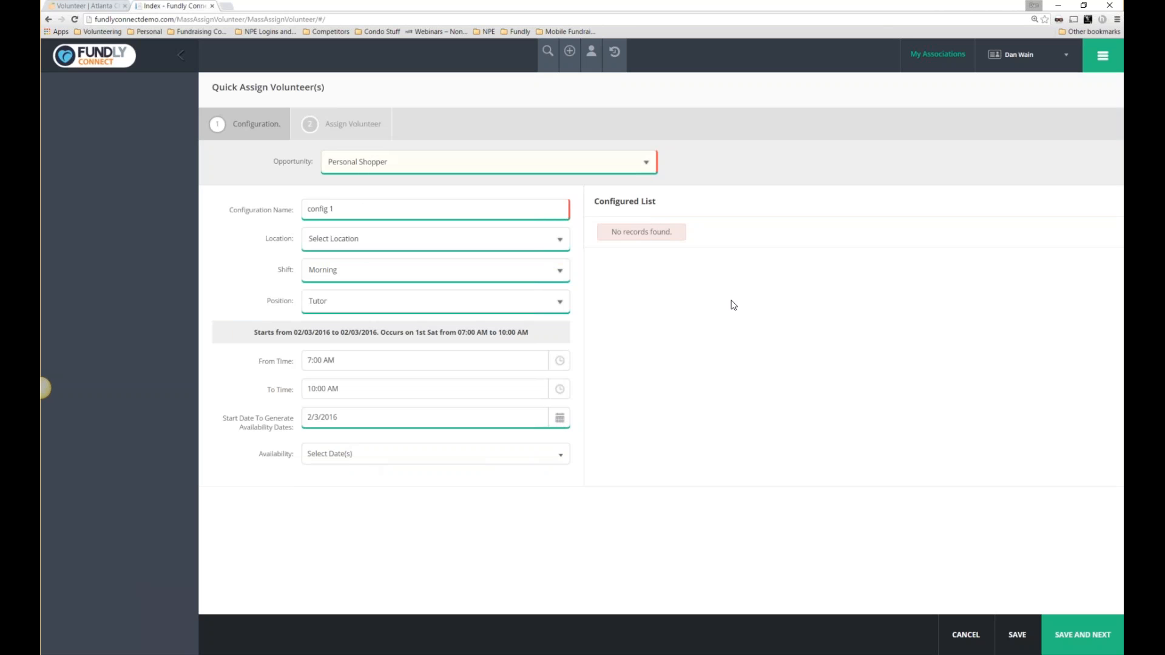
{"action": "left_click", "coordinate": [376, 239]}
{"action": "left_click", "coordinate": [362, 267]}
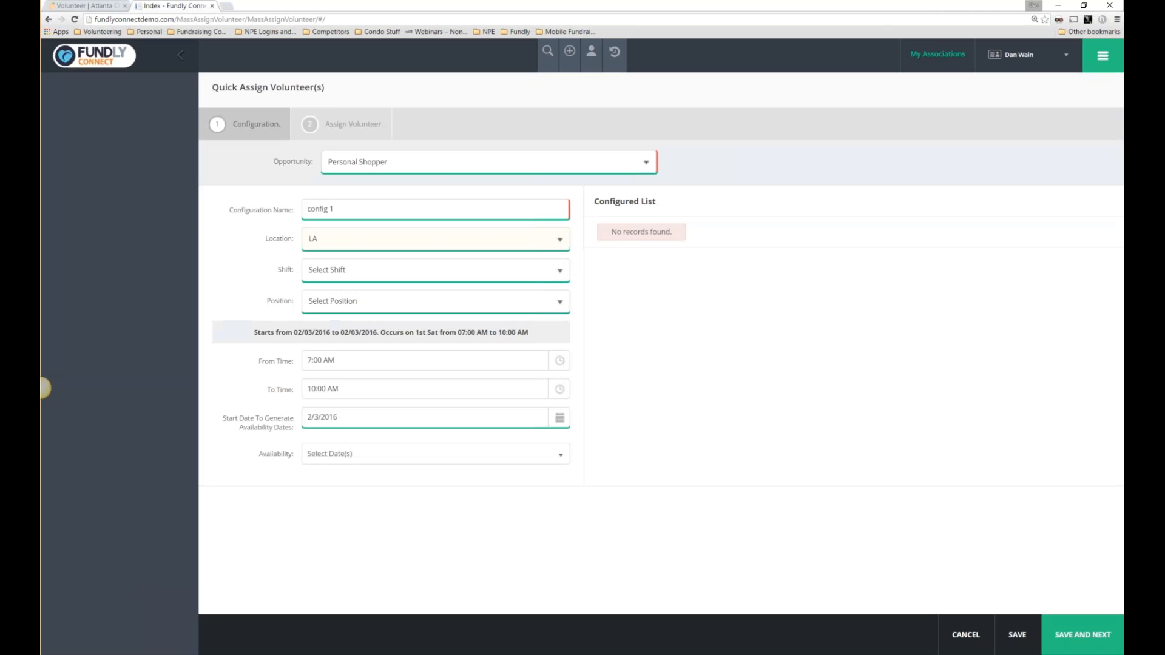
{"action": "left_click", "coordinate": [362, 270]}
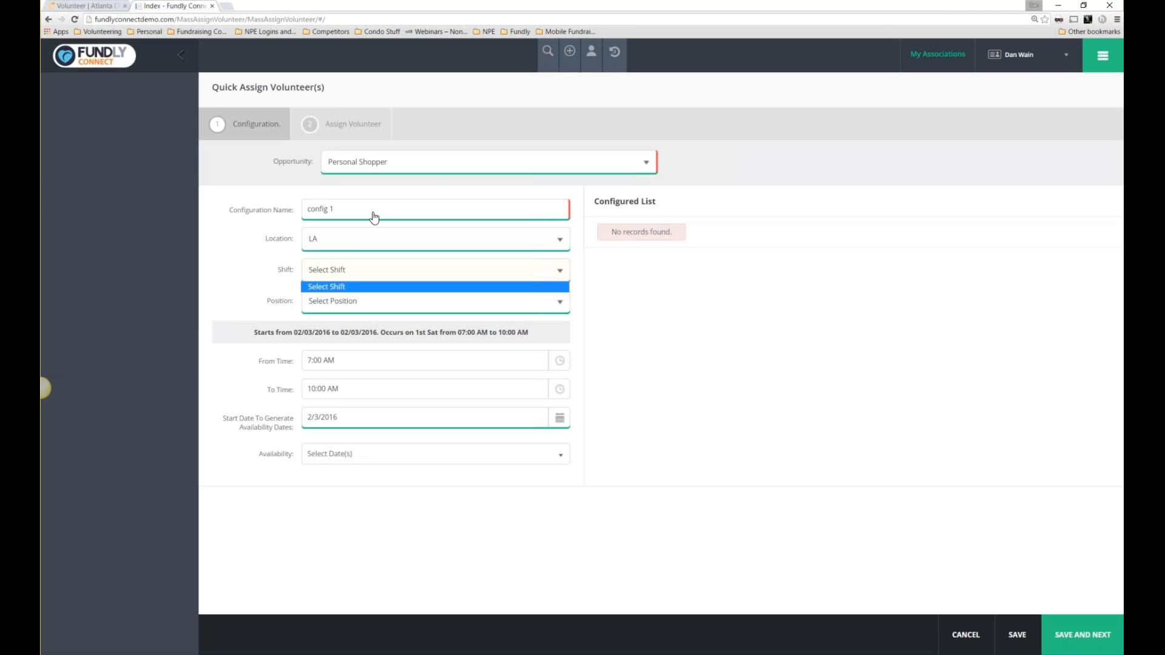
{"action": "left_click", "coordinate": [372, 164]}
{"action": "left_click", "coordinate": [372, 162]}
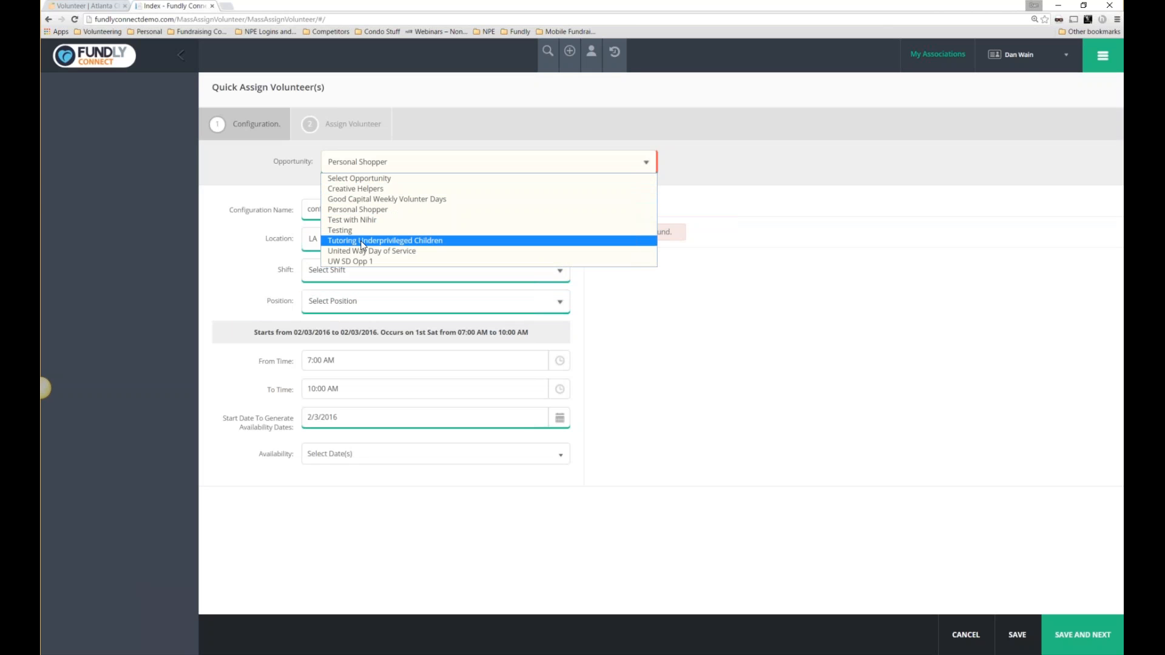
{"action": "left_click", "coordinate": [364, 240]}
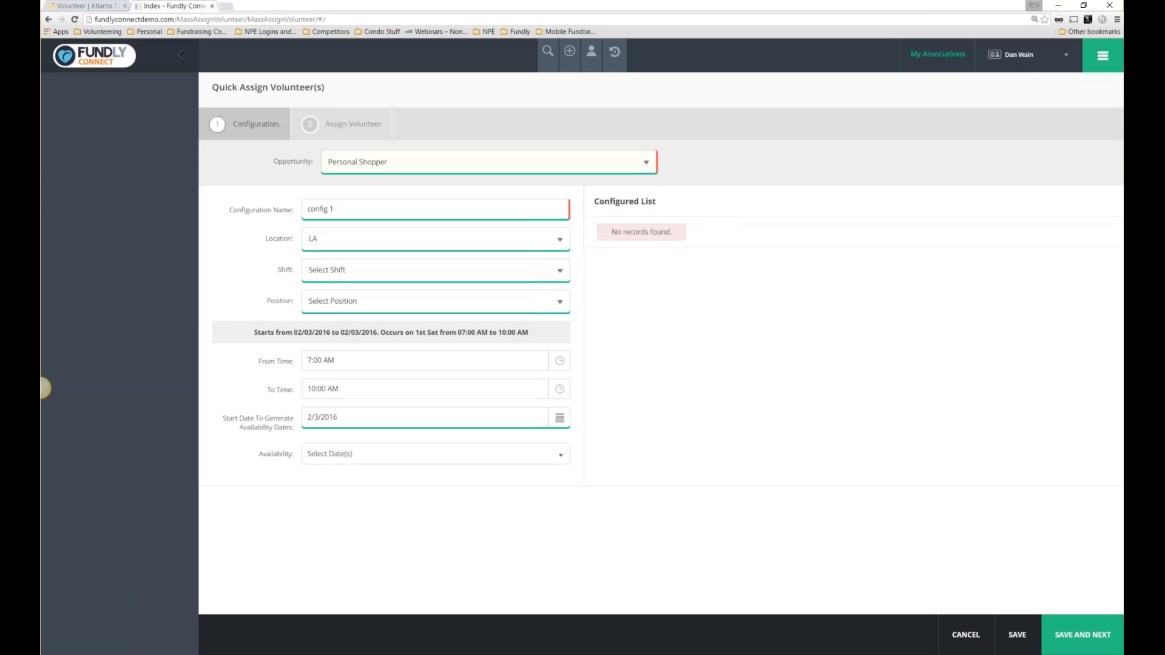
Set location HOHK HQ, Morning shift and Volunteer position.
{"action": "left_click", "coordinate": [363, 243]}
{"action": "left_click", "coordinate": [343, 265]}
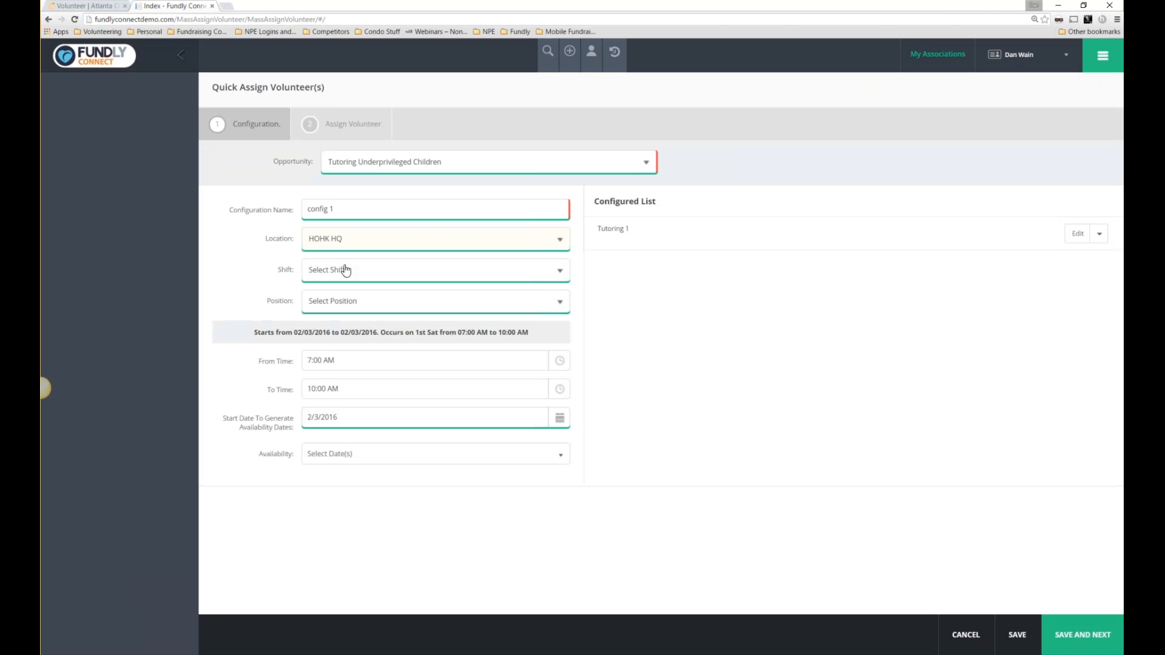
{"action": "left_click", "coordinate": [344, 269]}
{"action": "left_click", "coordinate": [334, 297]}
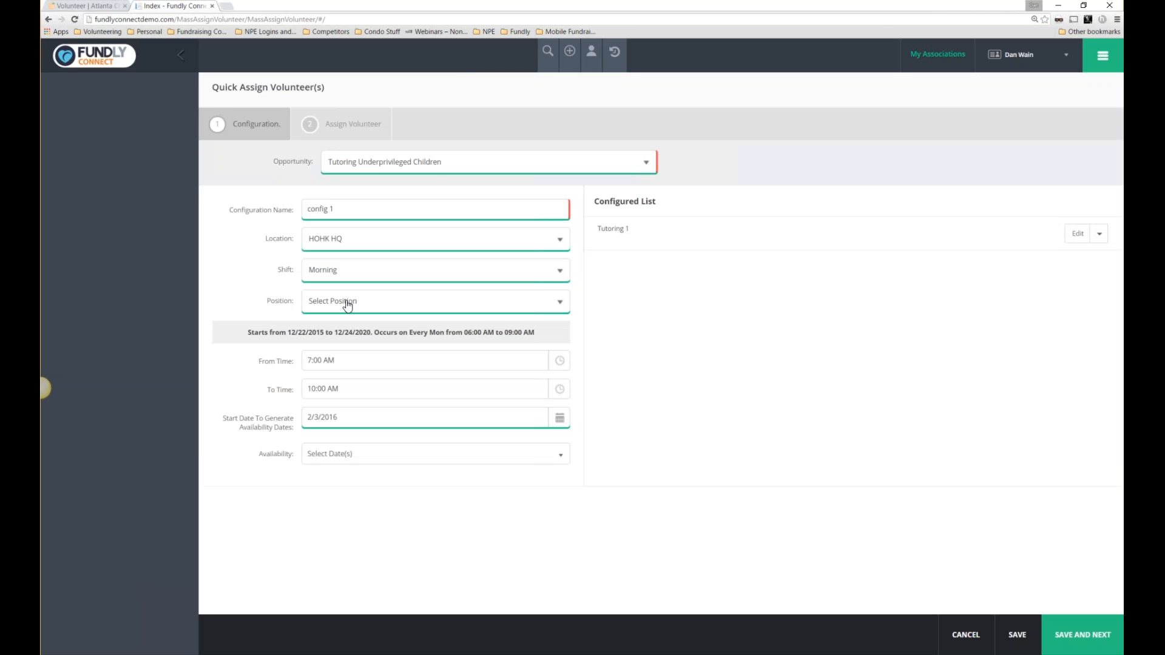
{"action": "left_click", "coordinate": [347, 302]}
{"action": "left_click", "coordinate": [345, 326]}
Set the shift time from 6:00 AM to 9:00 AM.
{"action": "left_click", "coordinate": [559, 363]}
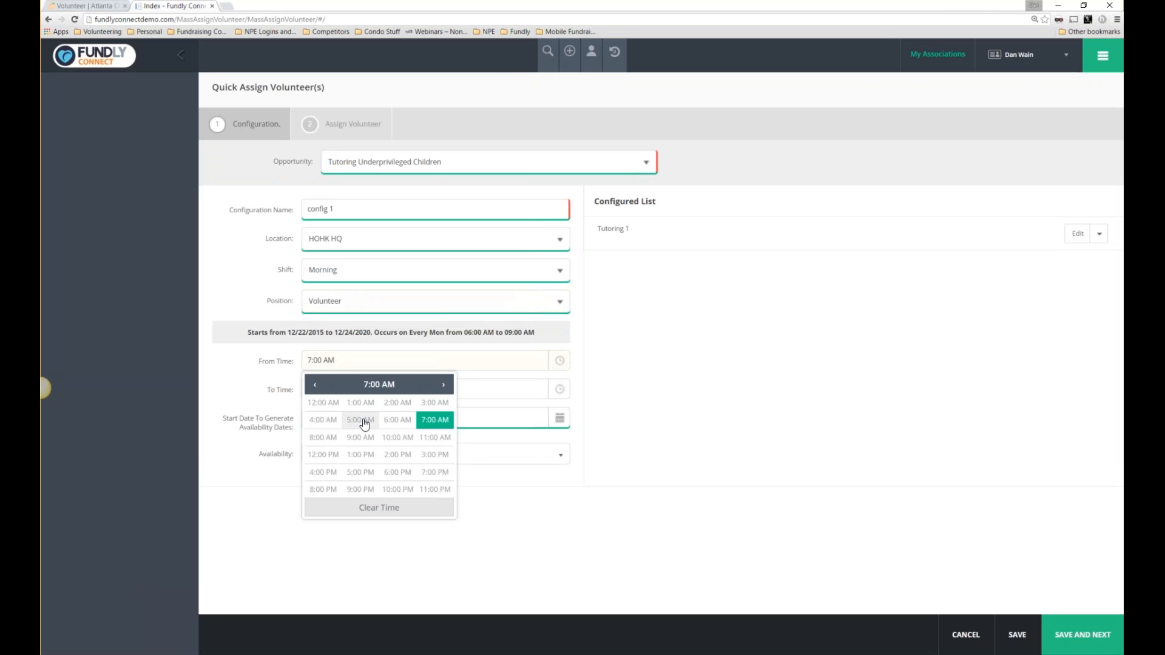
{"action": "left_click", "coordinate": [405, 418]}
{"action": "left_click", "coordinate": [323, 405]}
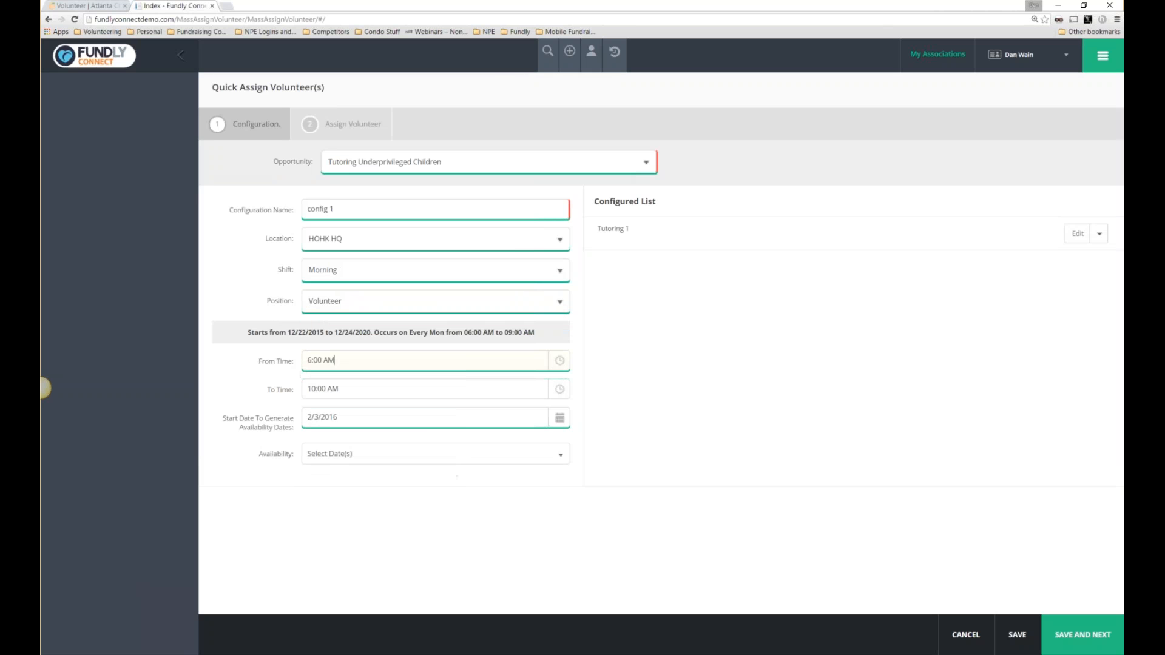
{"action": "left_click", "coordinate": [559, 389]}
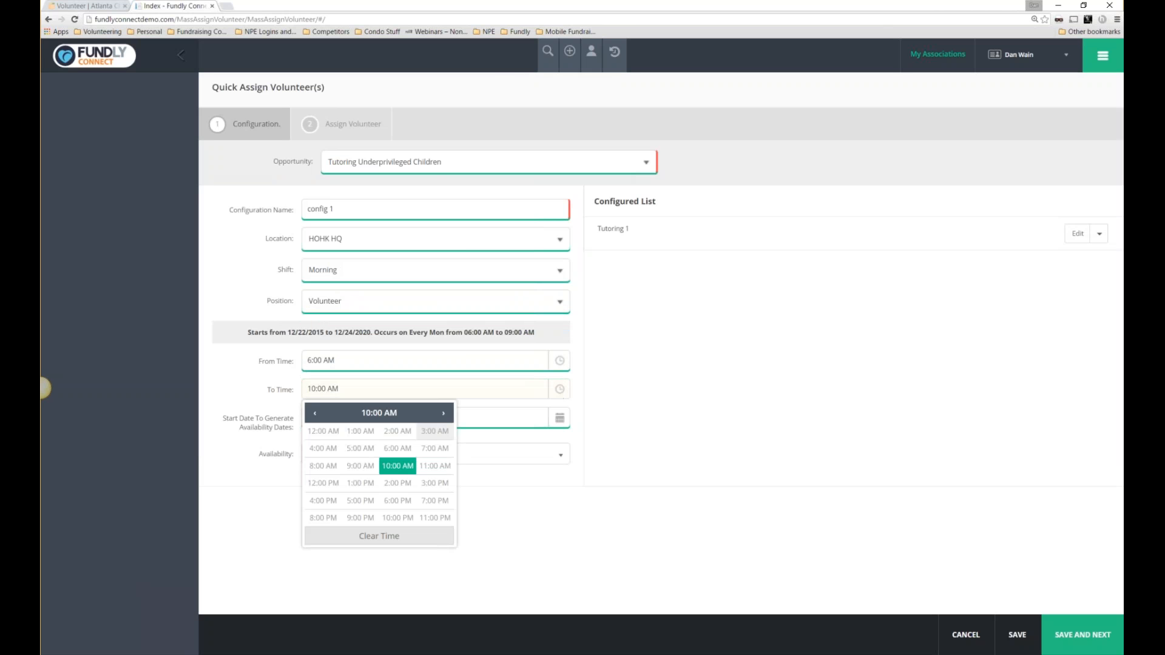
{"action": "left_click", "coordinate": [347, 471]}
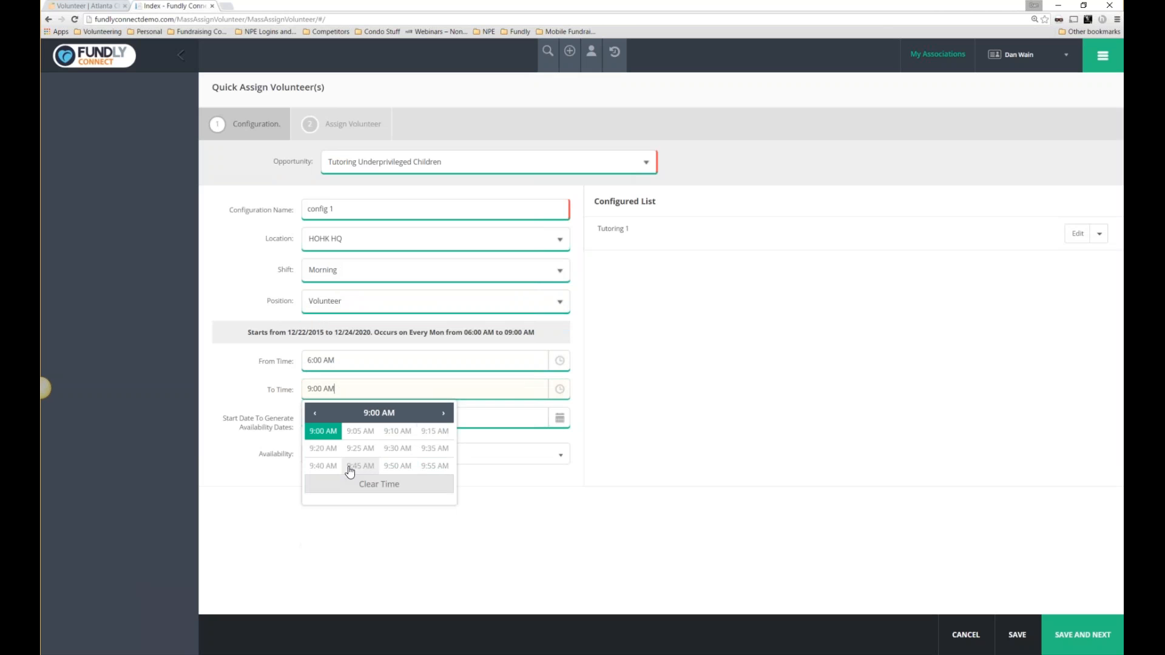
{"action": "left_click", "coordinate": [323, 443]}
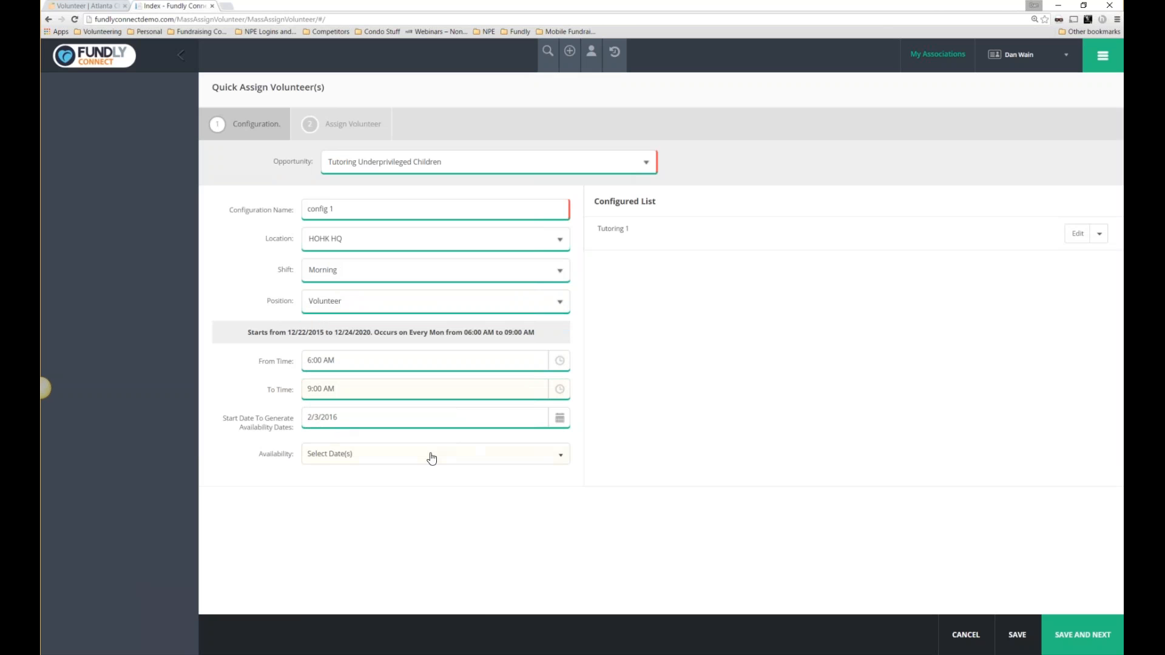
Check availability dates 2016/02/08, 02/15 and 02/22, then save the configuration.
{"action": "left_click", "coordinate": [560, 456]}
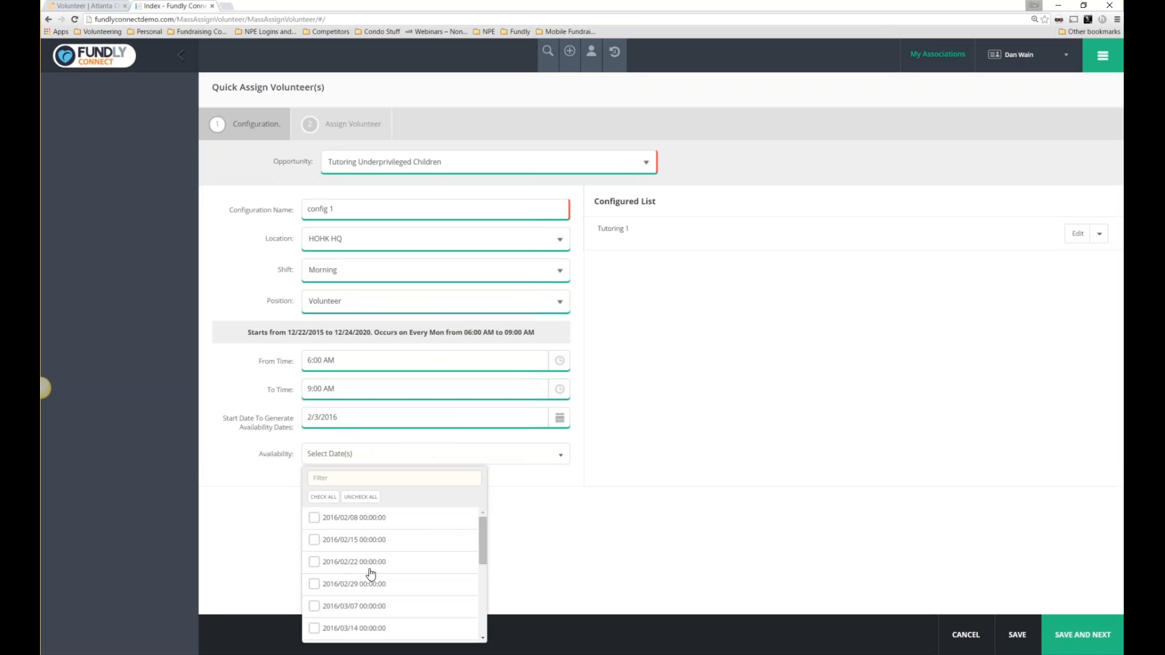
{"action": "left_click", "coordinate": [314, 518]}
{"action": "left_click", "coordinate": [314, 540]}
{"action": "left_click", "coordinate": [314, 562]}
{"action": "left_click", "coordinate": [585, 570]}
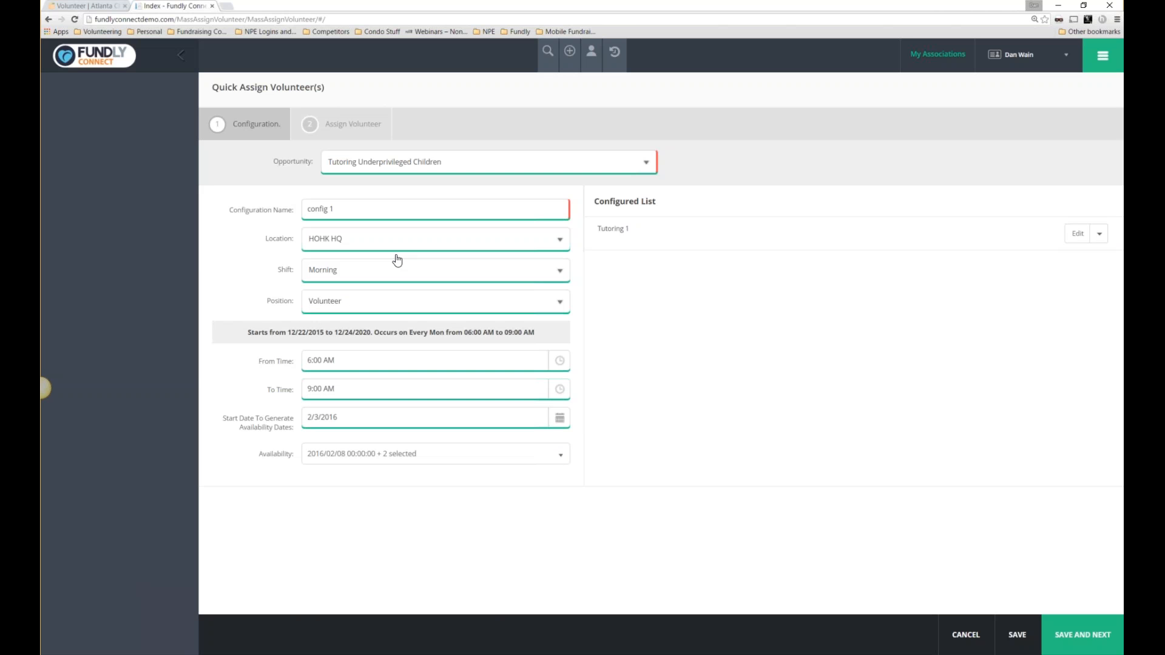
{"action": "left_click", "coordinate": [1072, 633]}
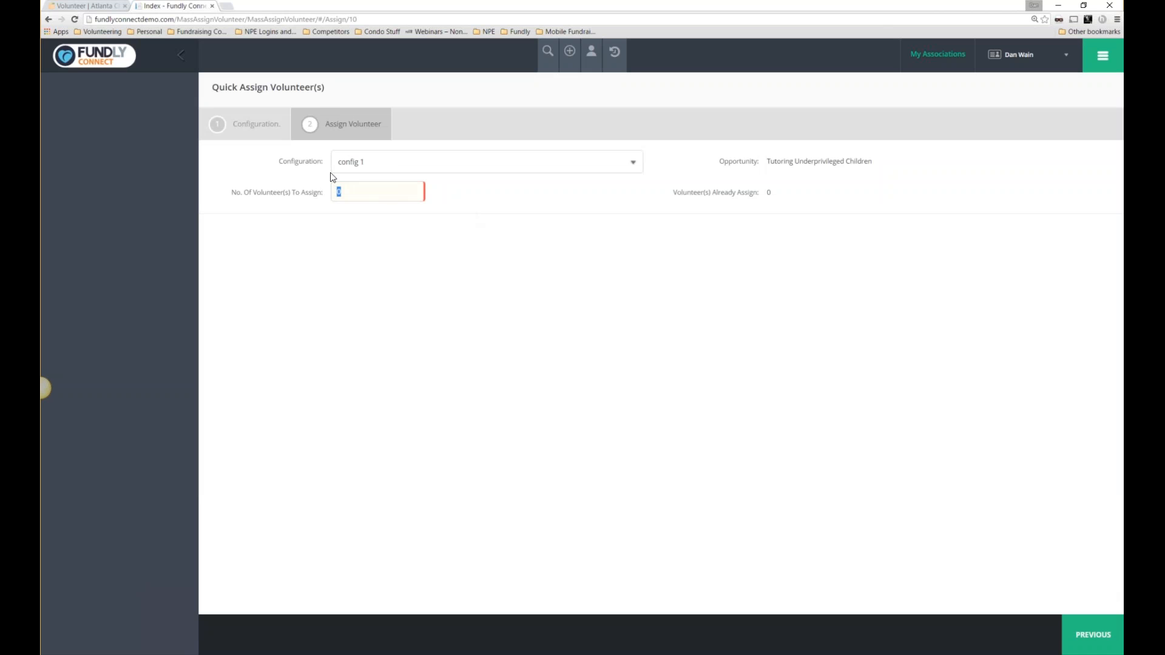
Enter 15 volunteers to assign and review the generated slots.
{"action": "type", "text": "15"}
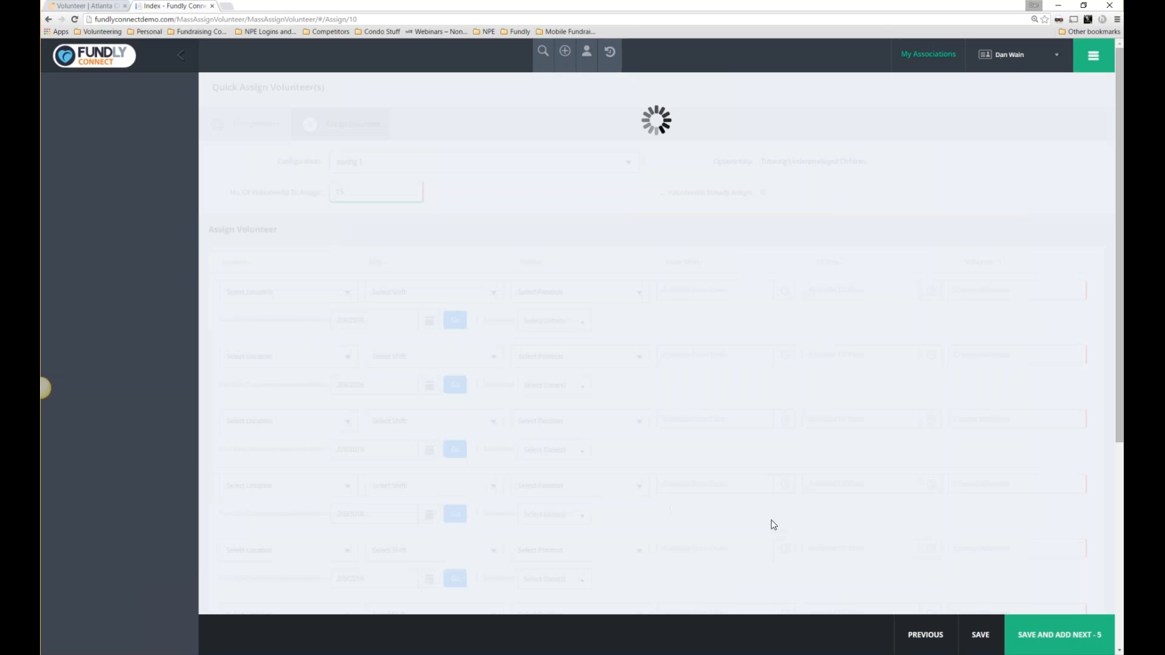
{"action": "scroll", "coordinate": [358, 330], "scroll_direction": "down", "scroll_amount": 1}
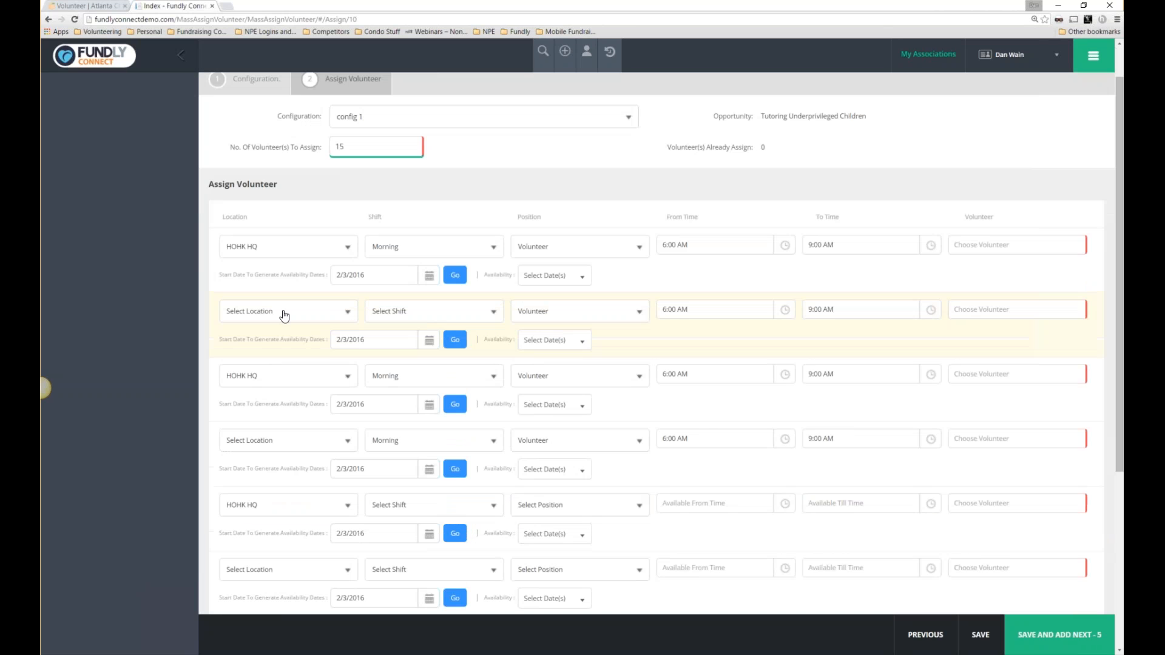
{"action": "scroll", "coordinate": [424, 504], "scroll_direction": "down", "scroll_amount": 3}
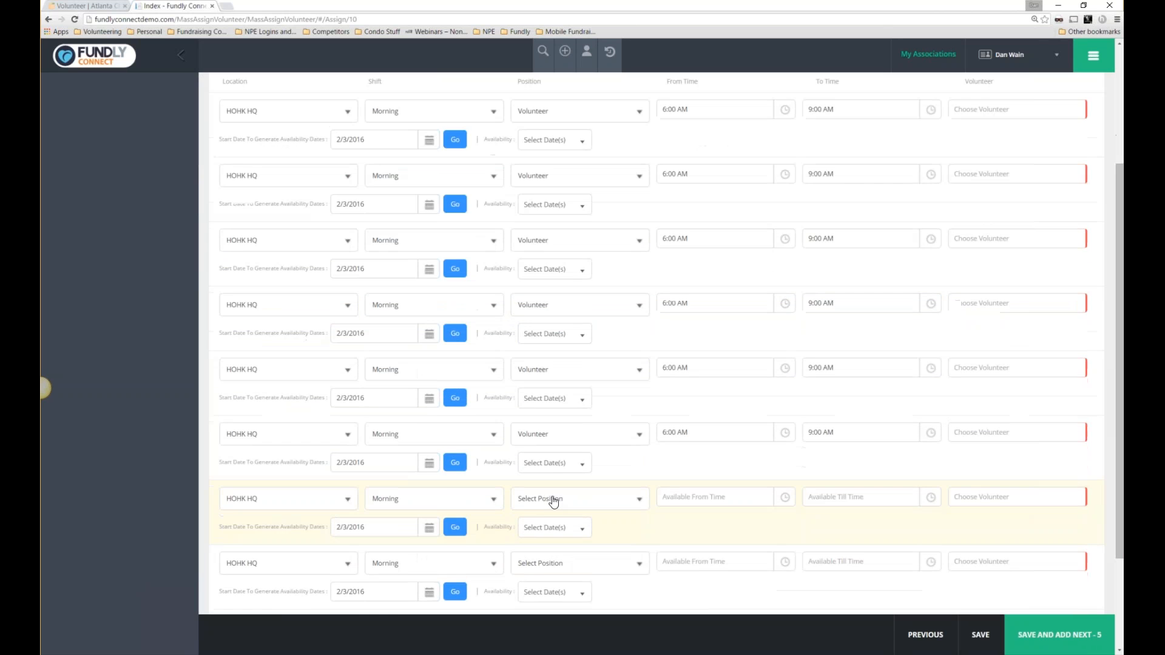
{"action": "scroll", "coordinate": [446, 495], "scroll_direction": "up", "scroll_amount": 4}
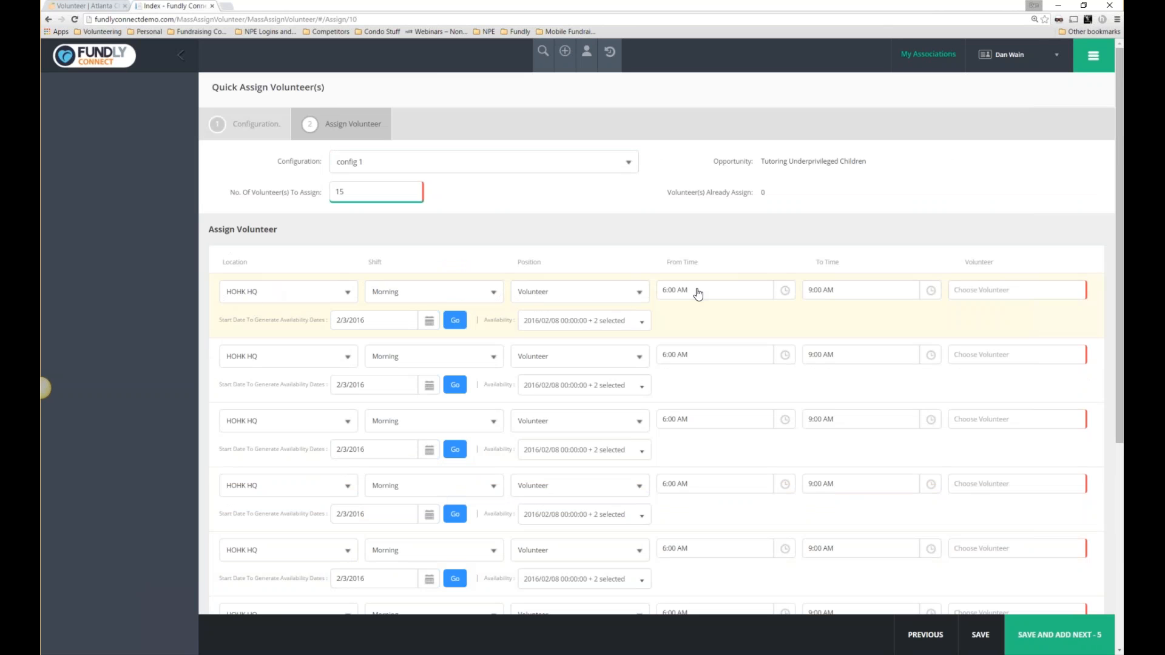
Type a volunteer's name into the first row, then dismiss the Create User form.
{"action": "left_click", "coordinate": [971, 289]}
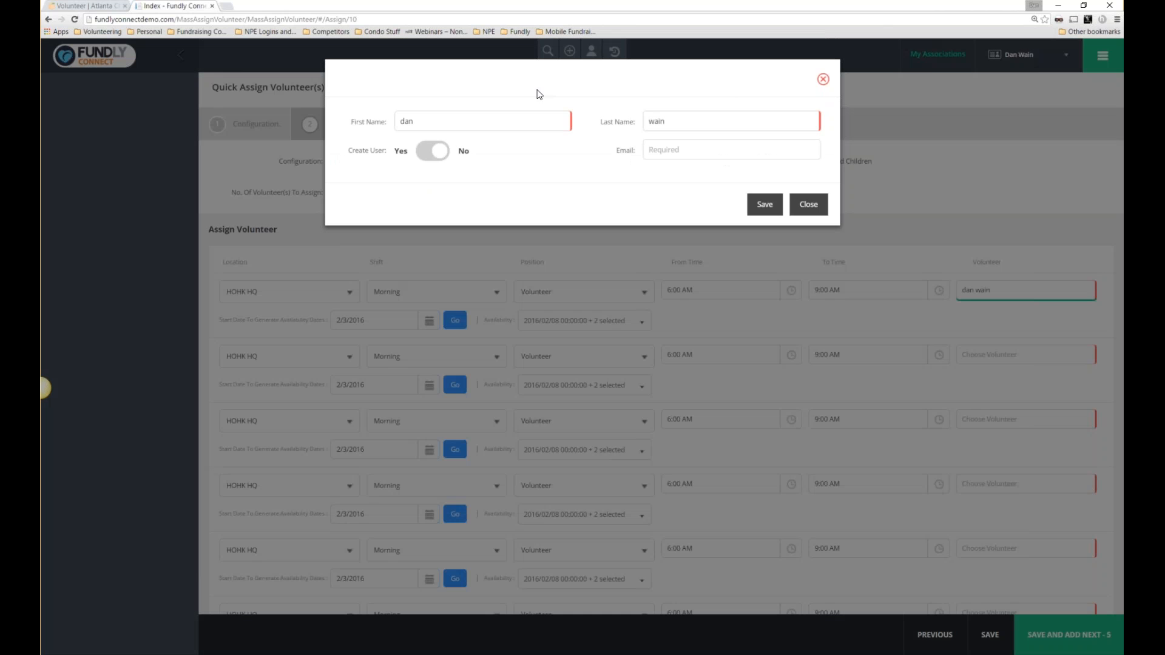
{"action": "double_click", "coordinate": [658, 122]}
{"action": "left_click", "coordinate": [810, 205]}
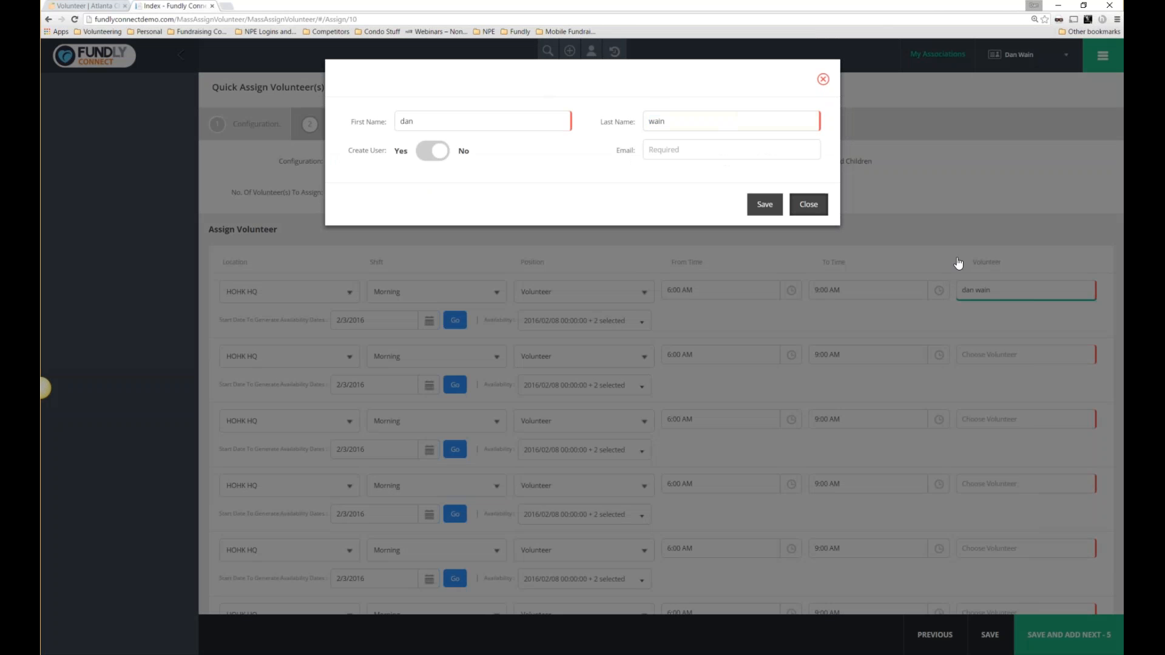
Dismiss the new-user form and assign existing volunteers to the first two rows.
{"action": "left_click", "coordinate": [1010, 293]}
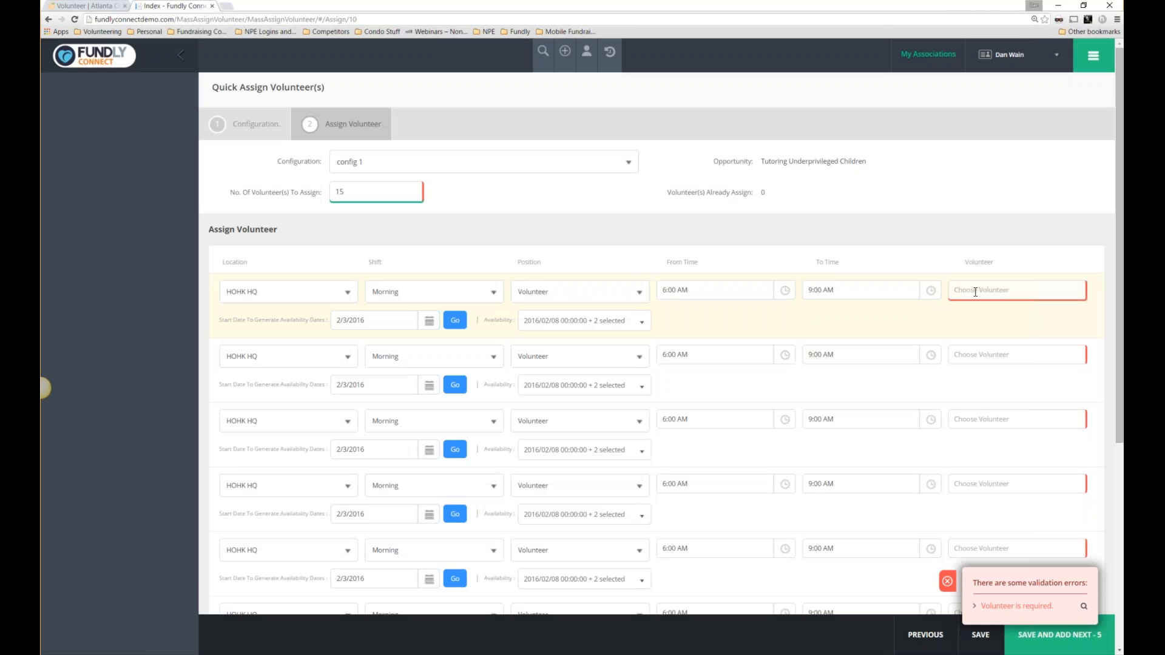
{"action": "type", "text": "dan"}
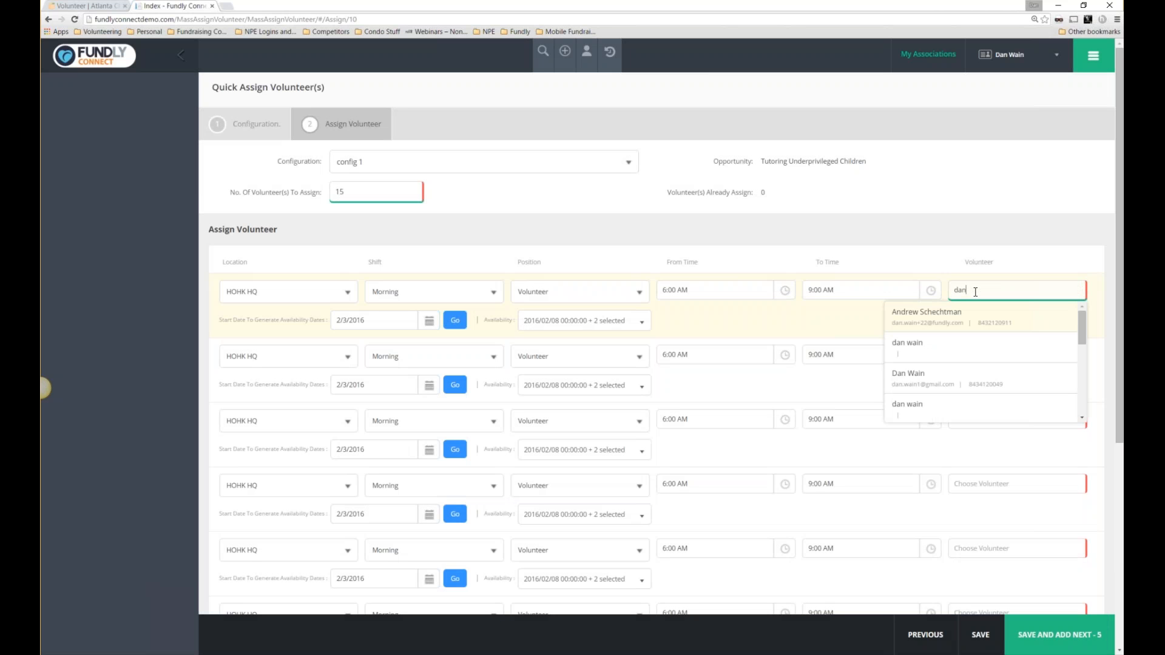
{"action": "left_click", "coordinate": [964, 373]}
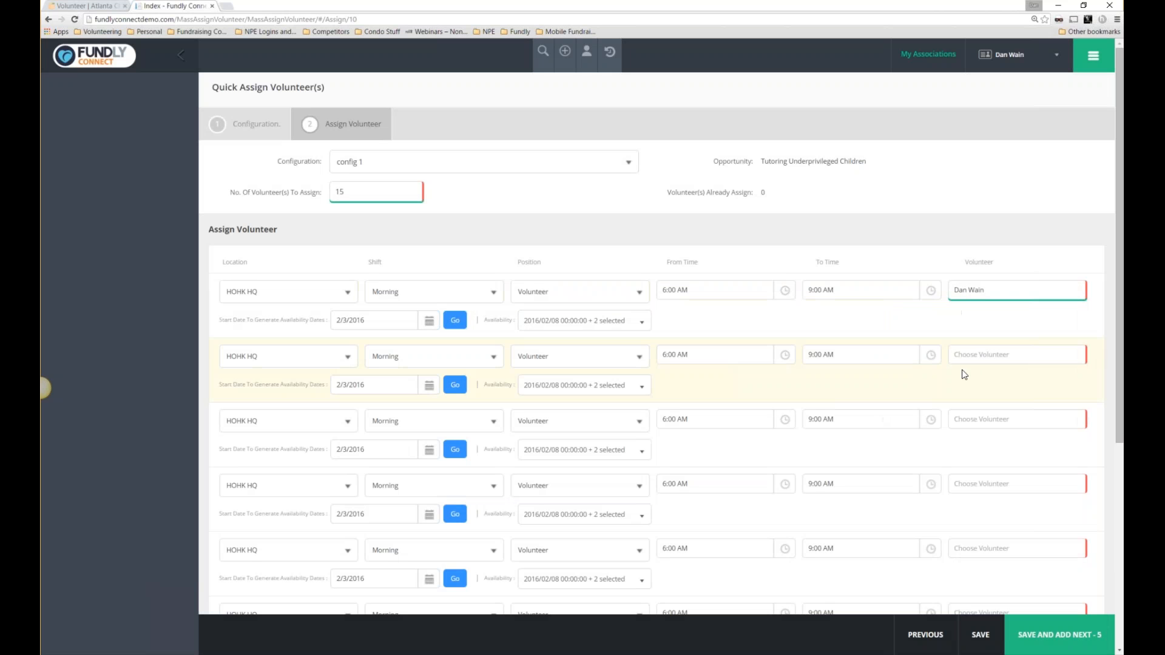
{"action": "type", "text": "lom"}
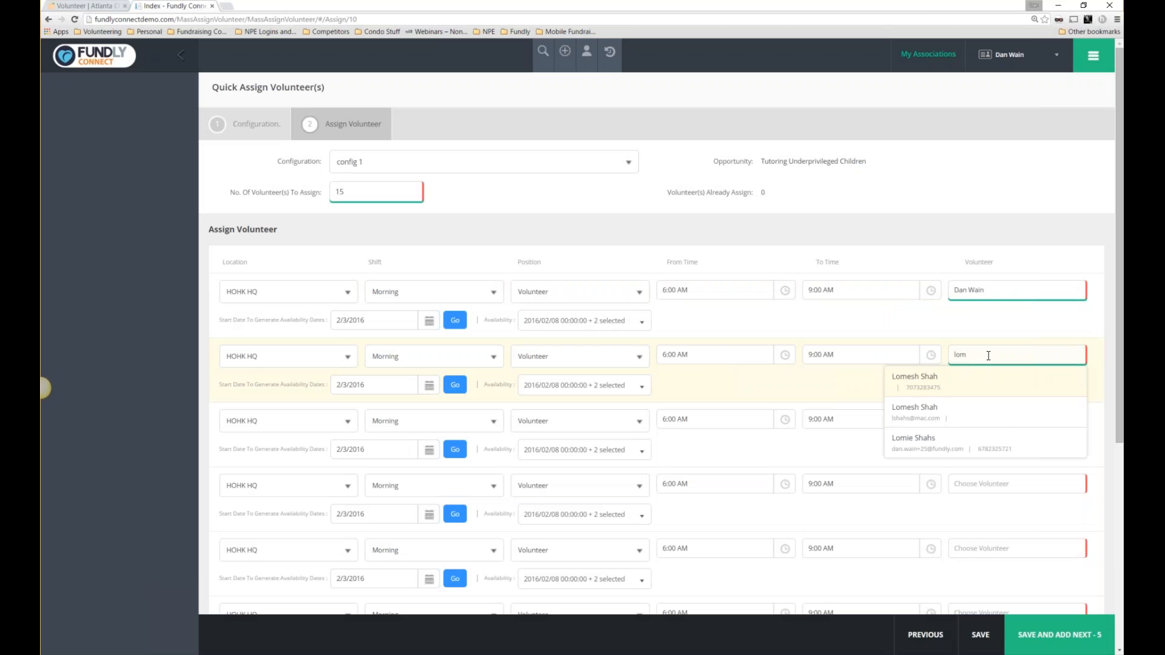
{"action": "left_click", "coordinate": [922, 409]}
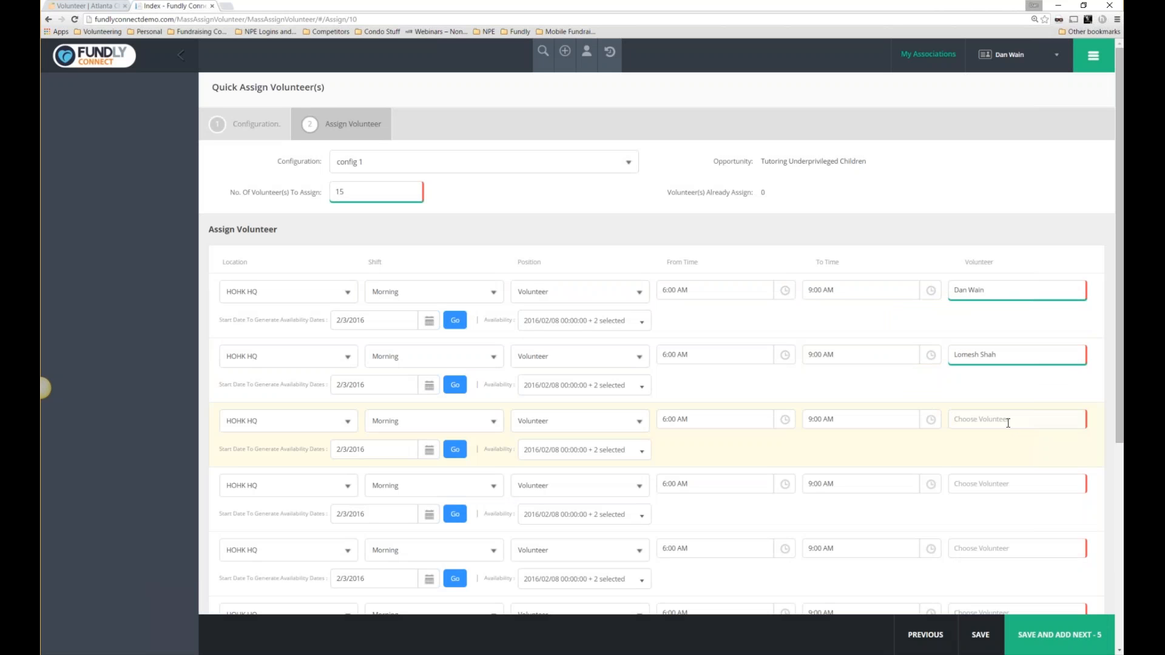
Assign an existing volunteer to the third row and try saving the assignments.
{"action": "left_click", "coordinate": [1008, 423]}
{"action": "type", "text": "d"}
{"action": "key", "text": "BackSpace"}
{"action": "key", "text": "BackSpace"}
{"action": "type", "text": "lar"}
{"action": "type", "text": "m"}
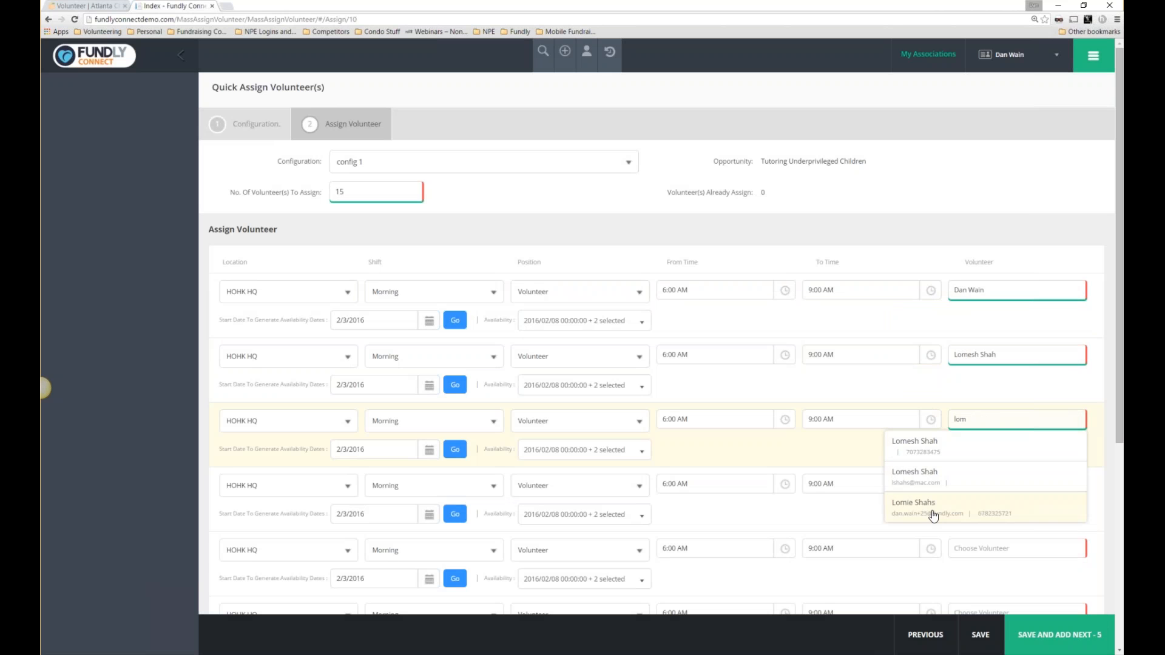
{"action": "left_click", "coordinate": [933, 507]}
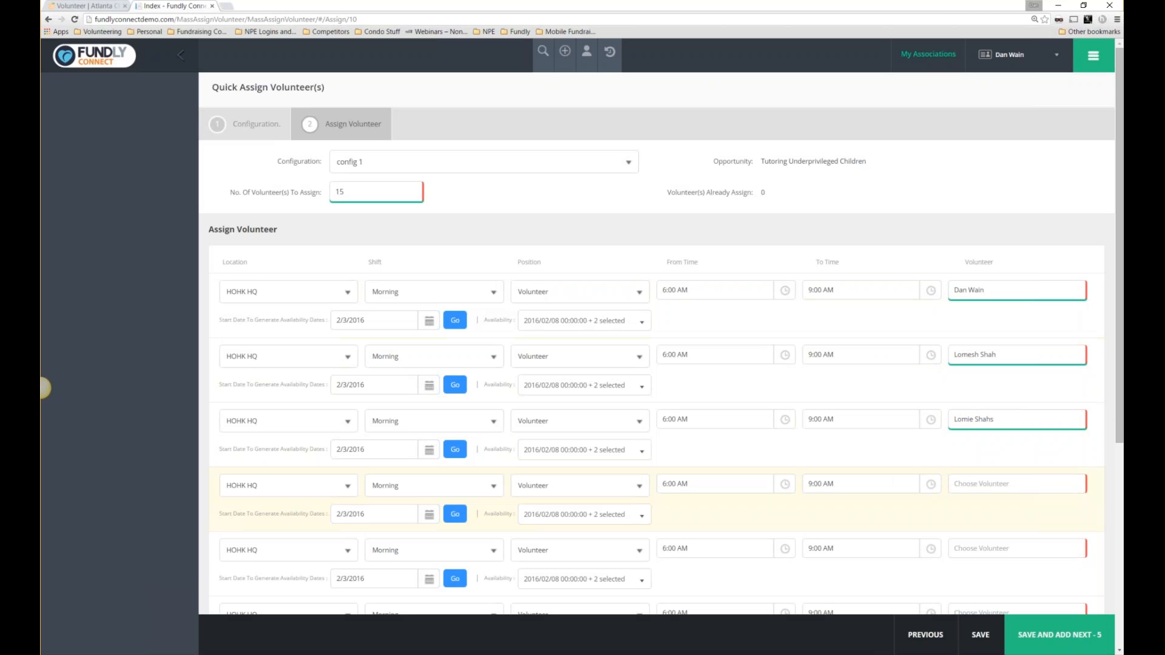
{"action": "double_click", "coordinate": [340, 191]}
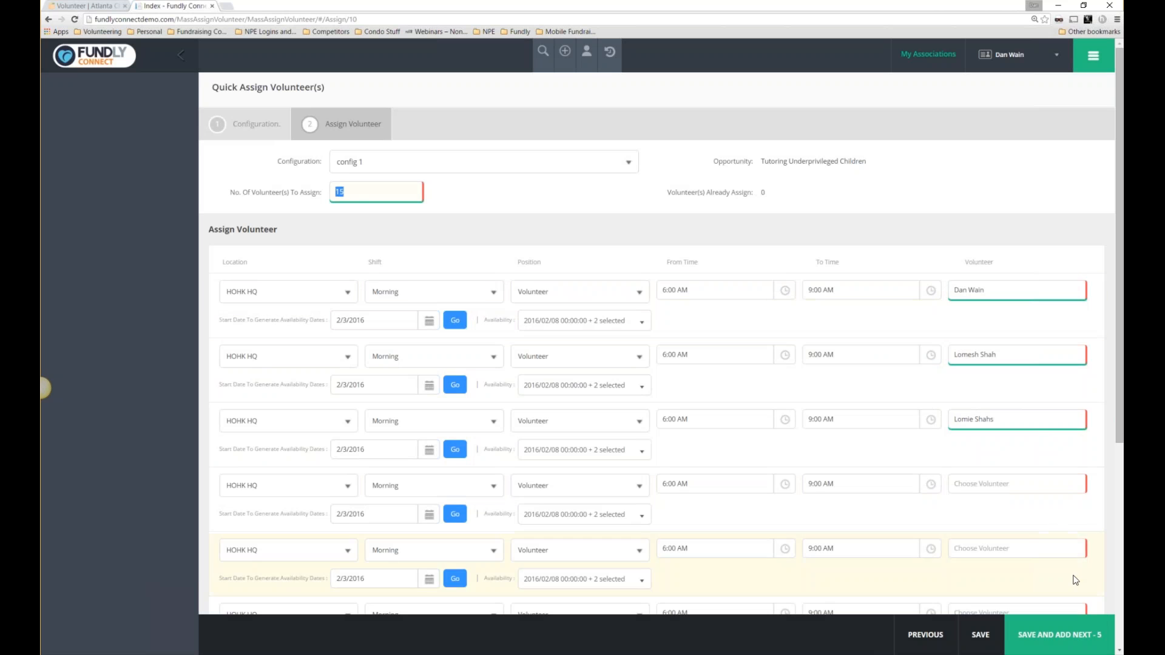
{"action": "left_click", "coordinate": [1059, 635]}
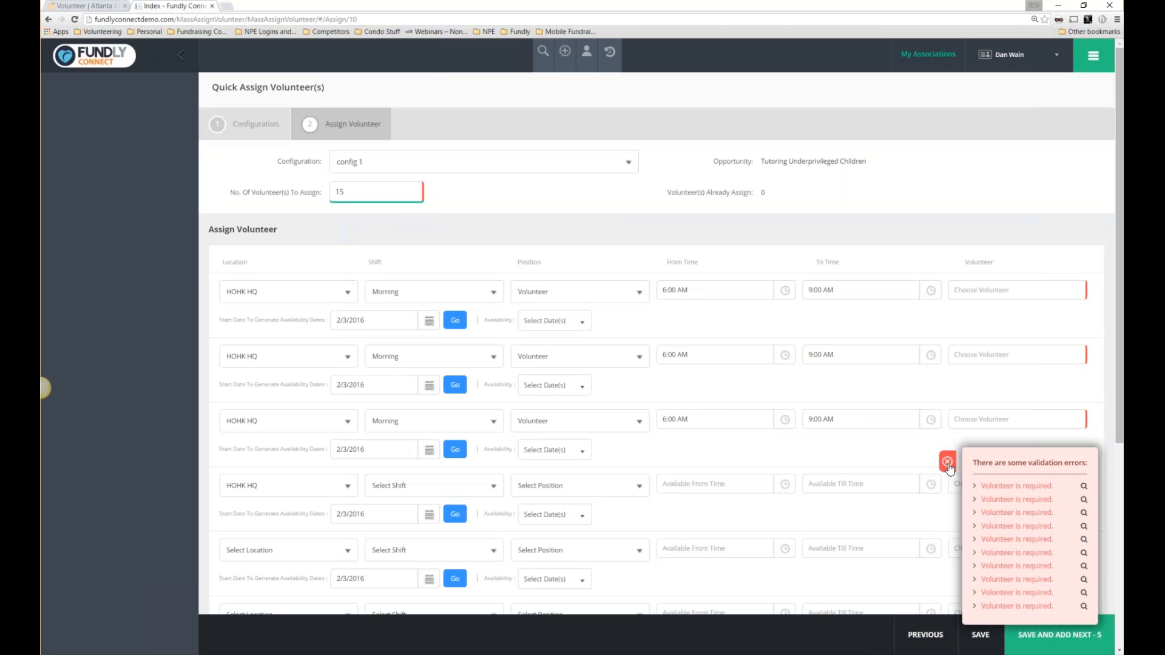
Go to Our Opportunities and launch Time It! from the navigation menu.
{"action": "left_click", "coordinate": [1093, 58]}
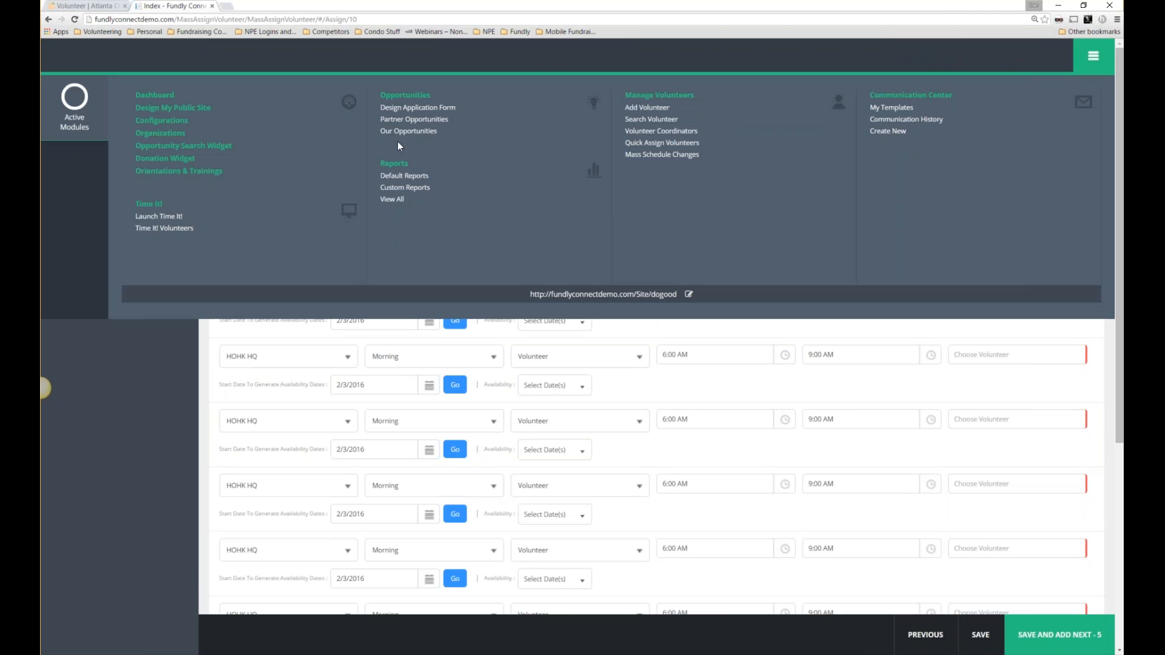
{"action": "left_click", "coordinate": [399, 133]}
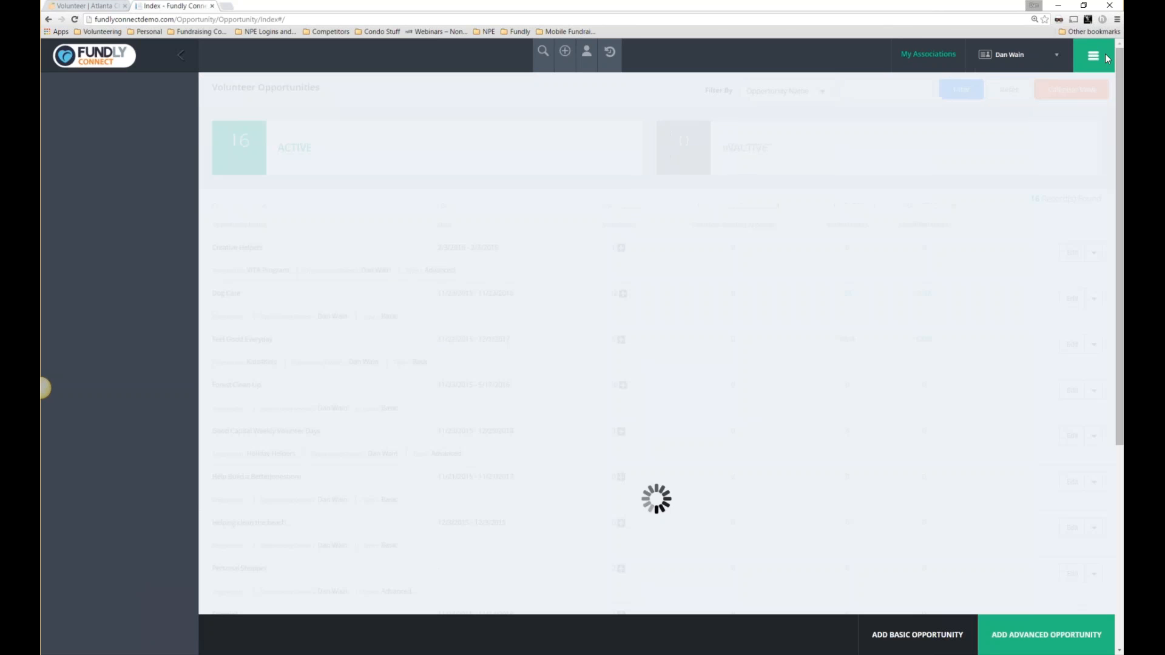
{"action": "left_click", "coordinate": [1090, 64]}
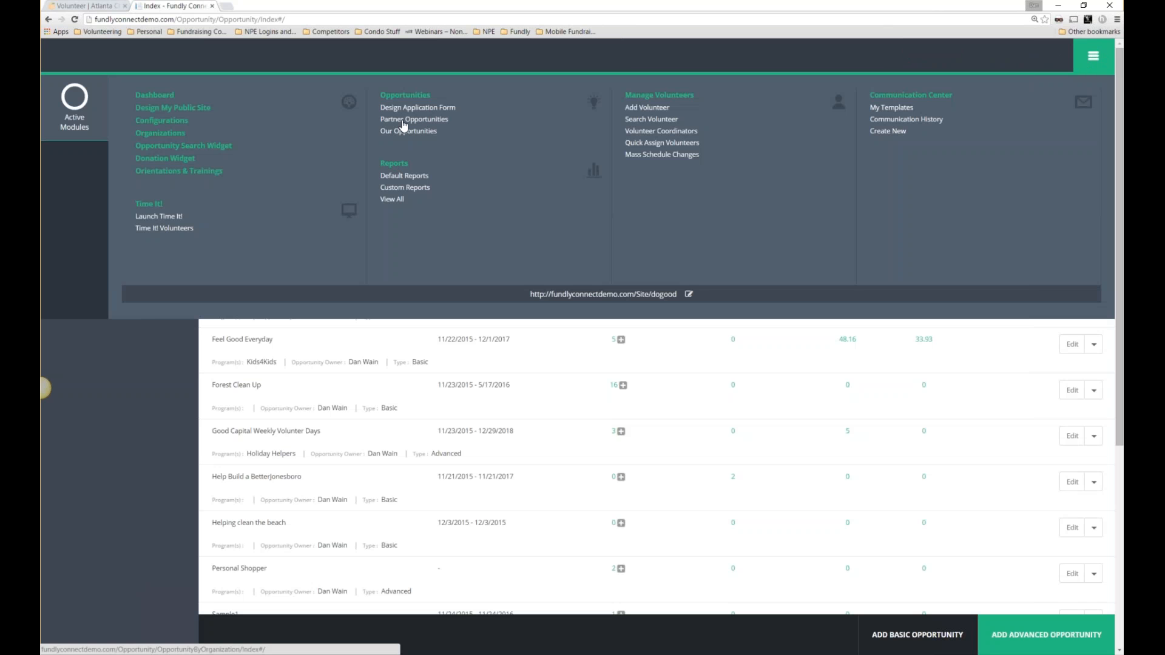
{"action": "left_click", "coordinate": [159, 219]}
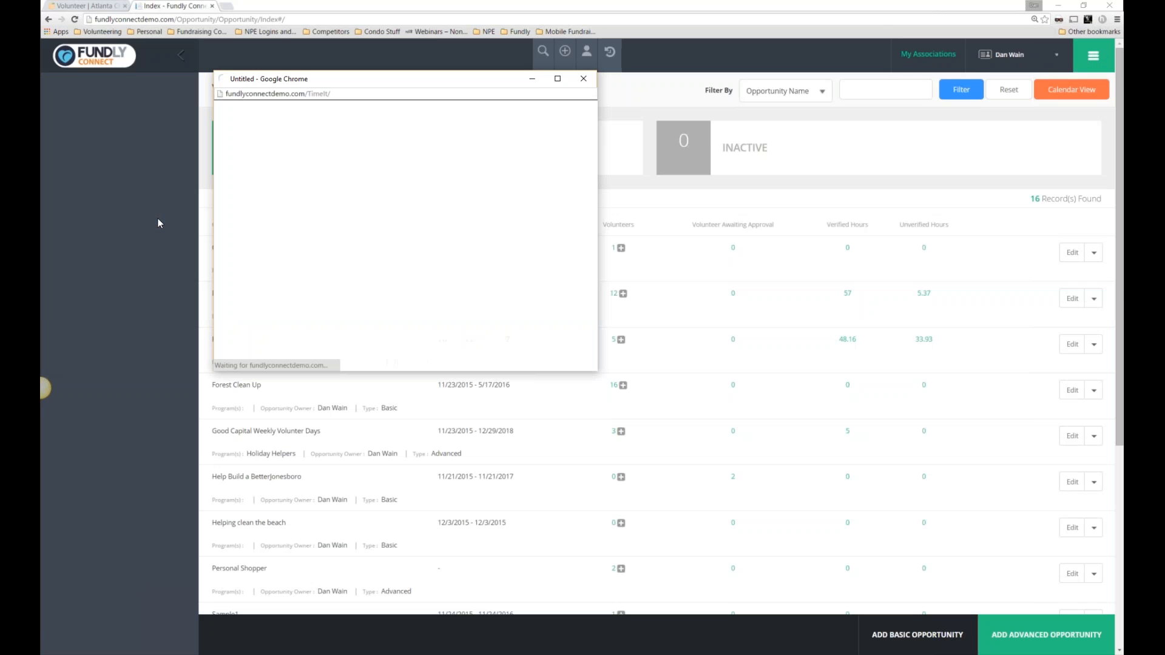
Maximize Time It!, try the team option, then confirm identity as an individual by mobile number.
{"action": "left_click", "coordinate": [558, 81]}
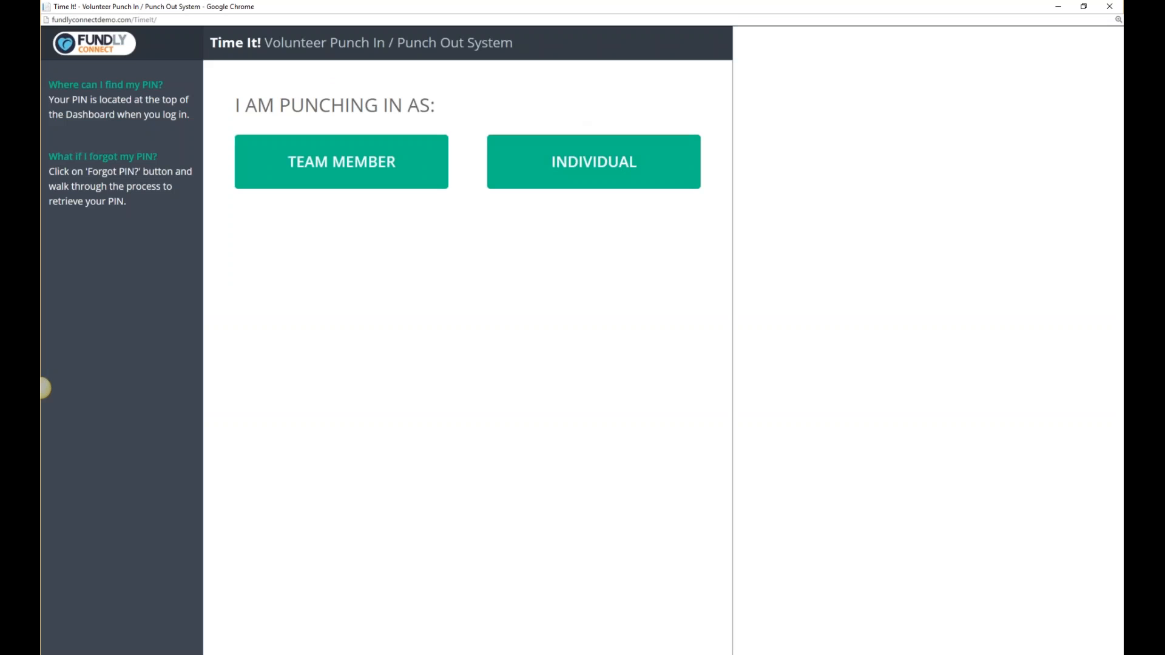
{"action": "left_click", "coordinate": [386, 179]}
{"action": "left_click", "coordinate": [271, 182]}
{"action": "left_click", "coordinate": [532, 172]}
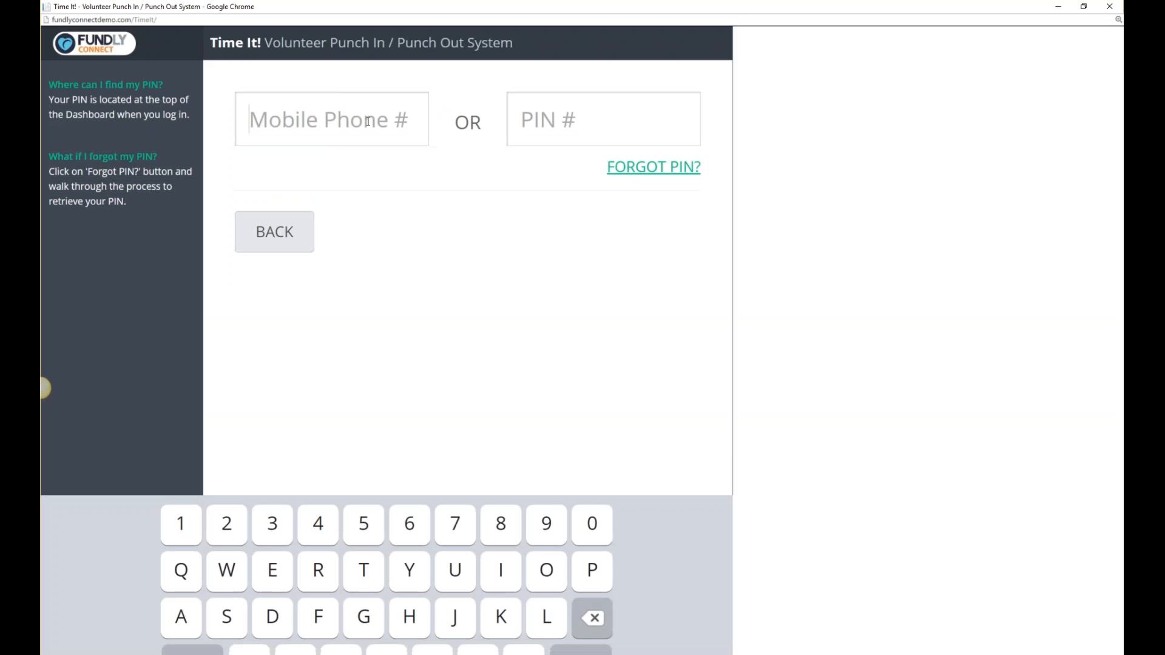
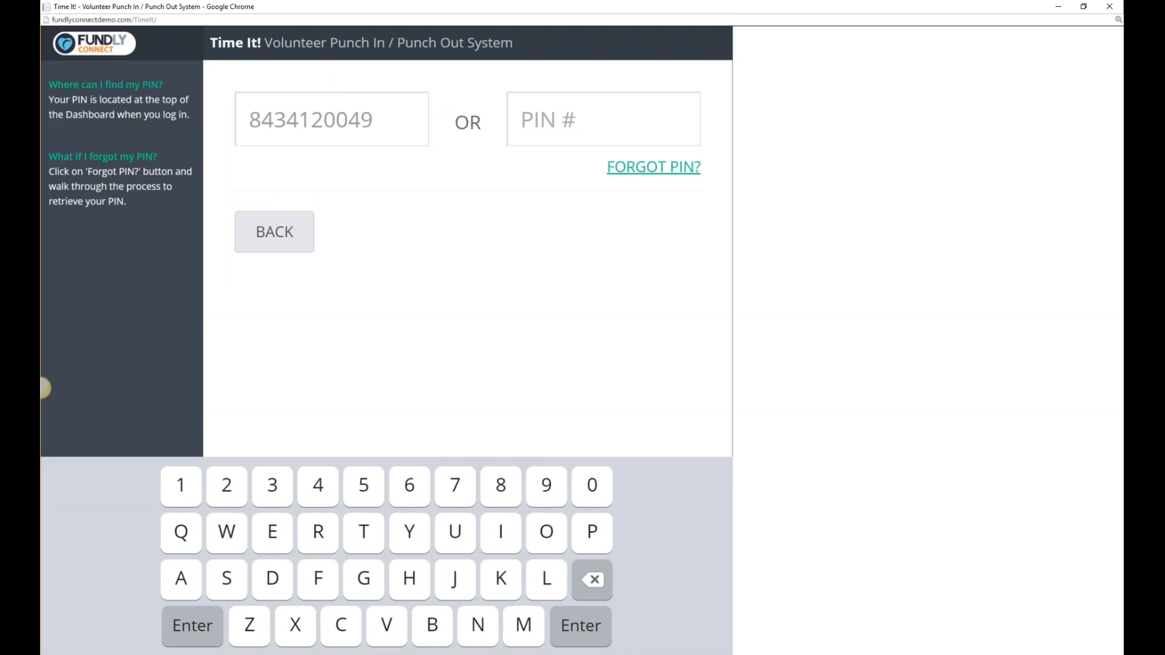
{"action": "left_click", "coordinate": [600, 619]}
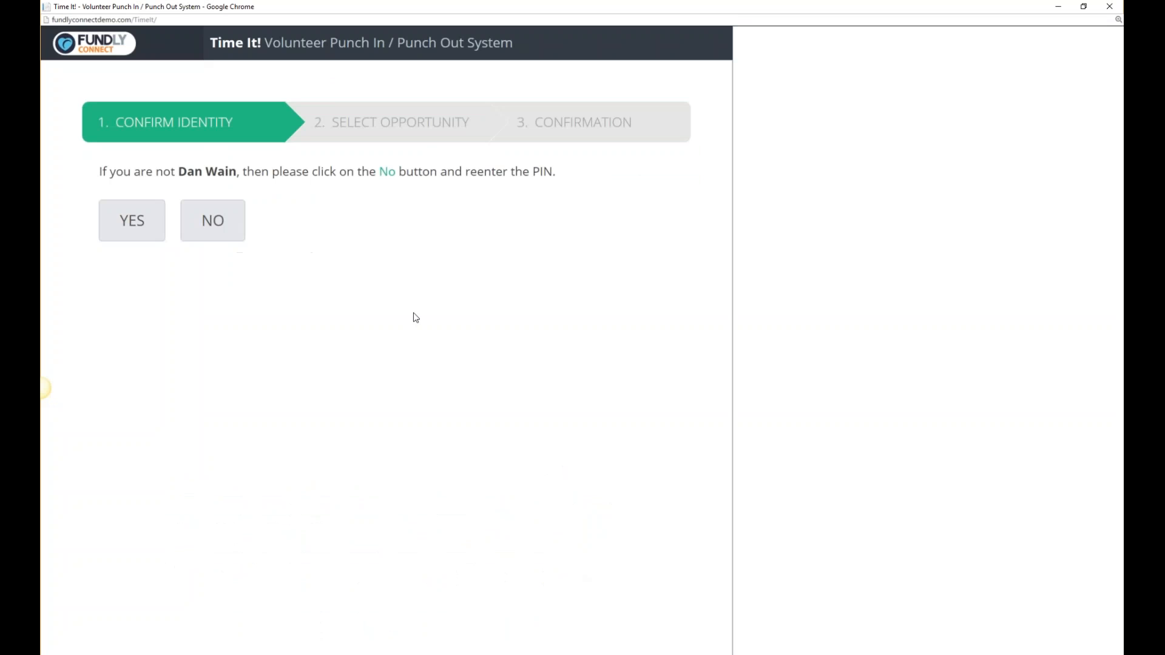
{"action": "left_click_drag", "start_coordinate": [110, 172], "coordinate": [549, 171]}
{"action": "left_click", "coordinate": [143, 233]}
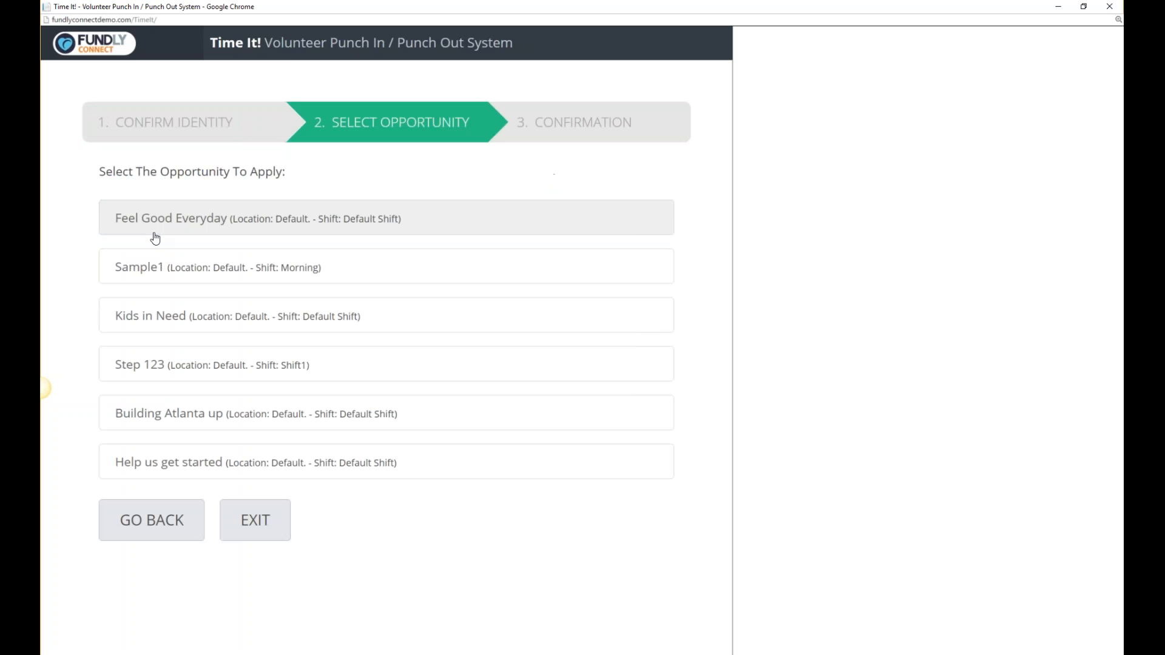
Pick Feel Good Everyday to preview the punch-in, then back out to identity confirmation.
{"action": "left_click_drag", "start_coordinate": [266, 172], "coordinate": [286, 172]}
{"action": "left_click", "coordinate": [85, 181]}
{"action": "left_click_drag", "start_coordinate": [85, 182], "coordinate": [89, 174]}
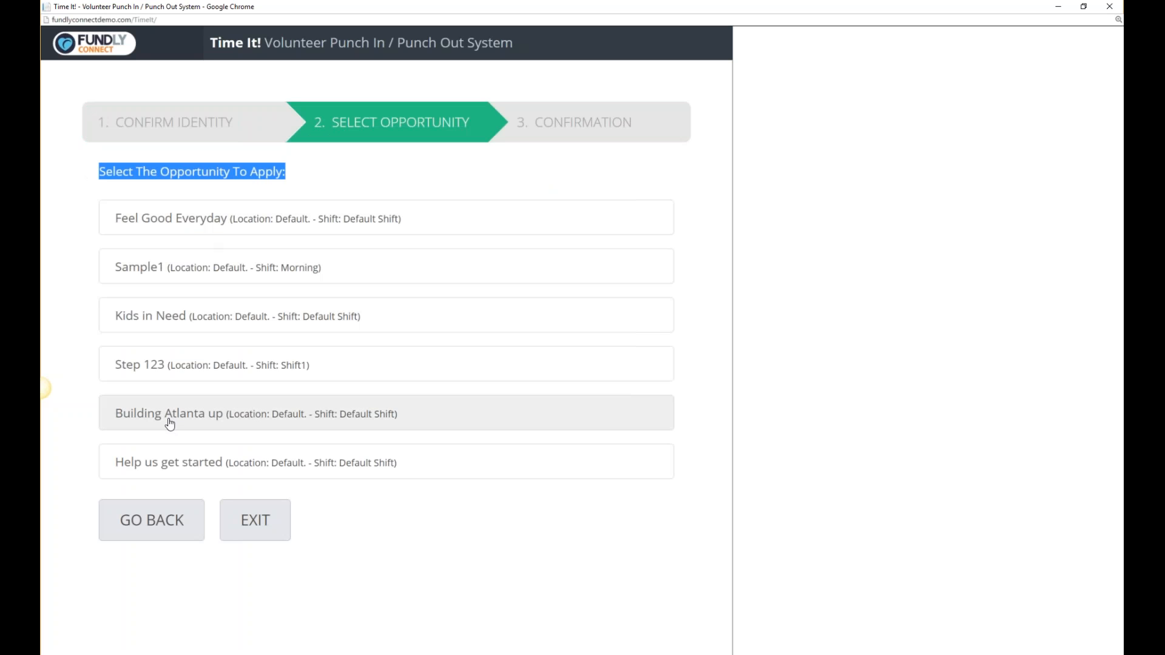
{"action": "left_click", "coordinate": [286, 213]}
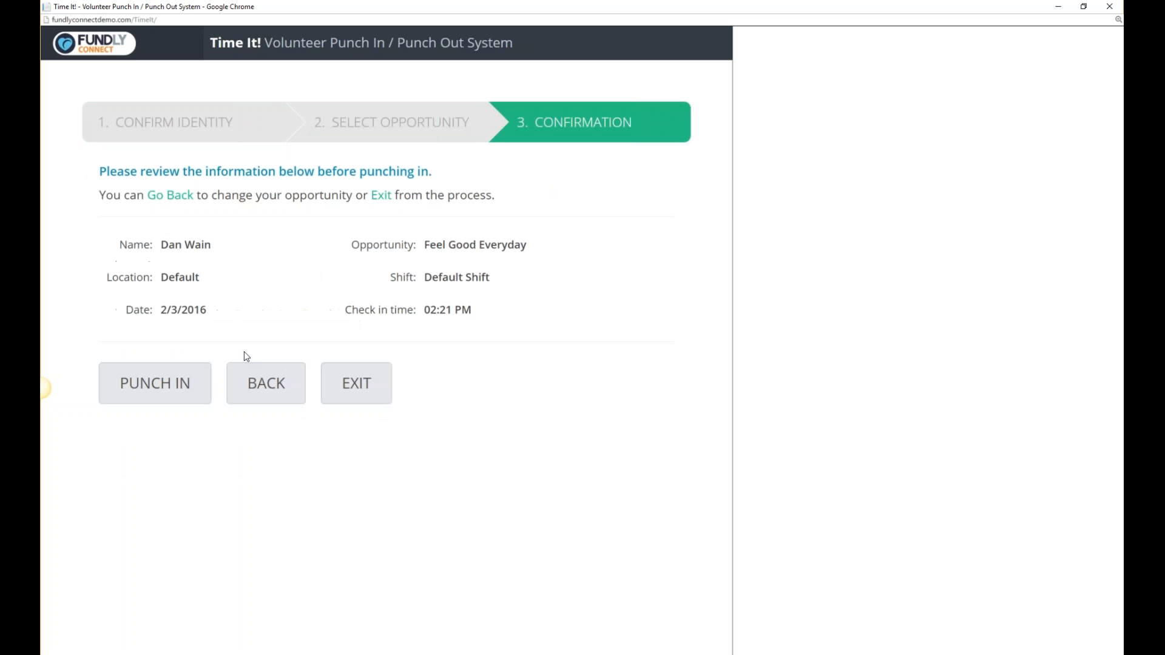
{"action": "left_click", "coordinate": [246, 370]}
{"action": "left_click_drag", "start_coordinate": [375, 172], "coordinate": [159, 171]}
{"action": "left_click", "coordinate": [170, 234]}
Start over as an individual and confirm the volunteer by mobile number.
{"action": "left_click", "coordinate": [224, 234]}
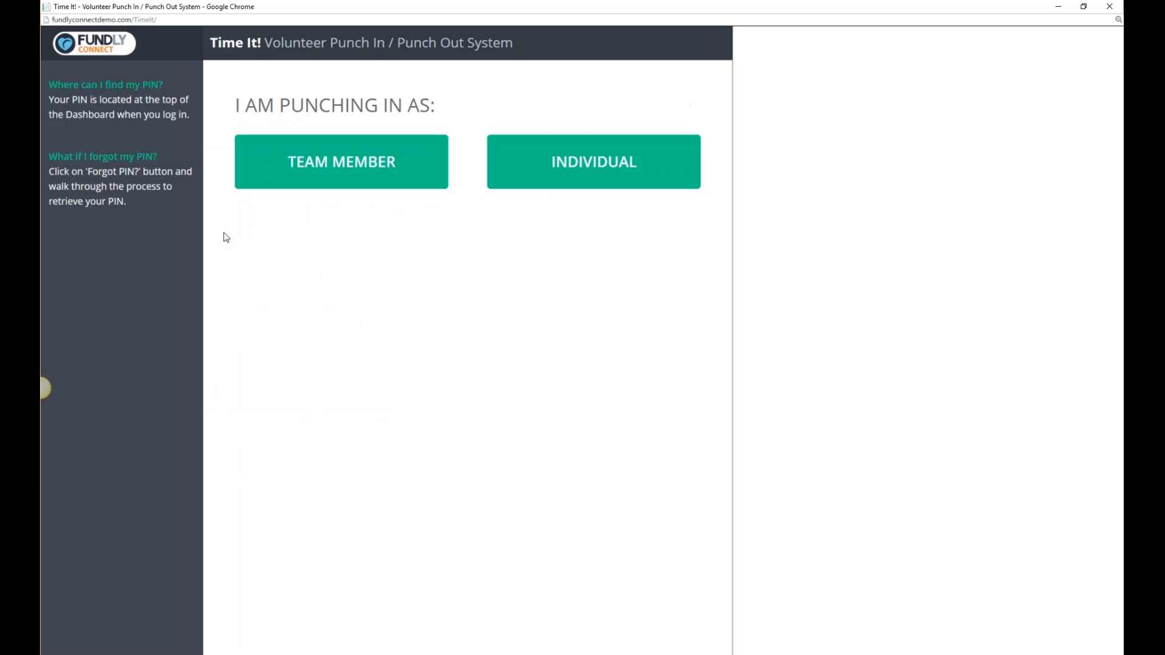
{"action": "left_click", "coordinate": [593, 162]}
{"action": "left_click", "coordinate": [359, 140]}
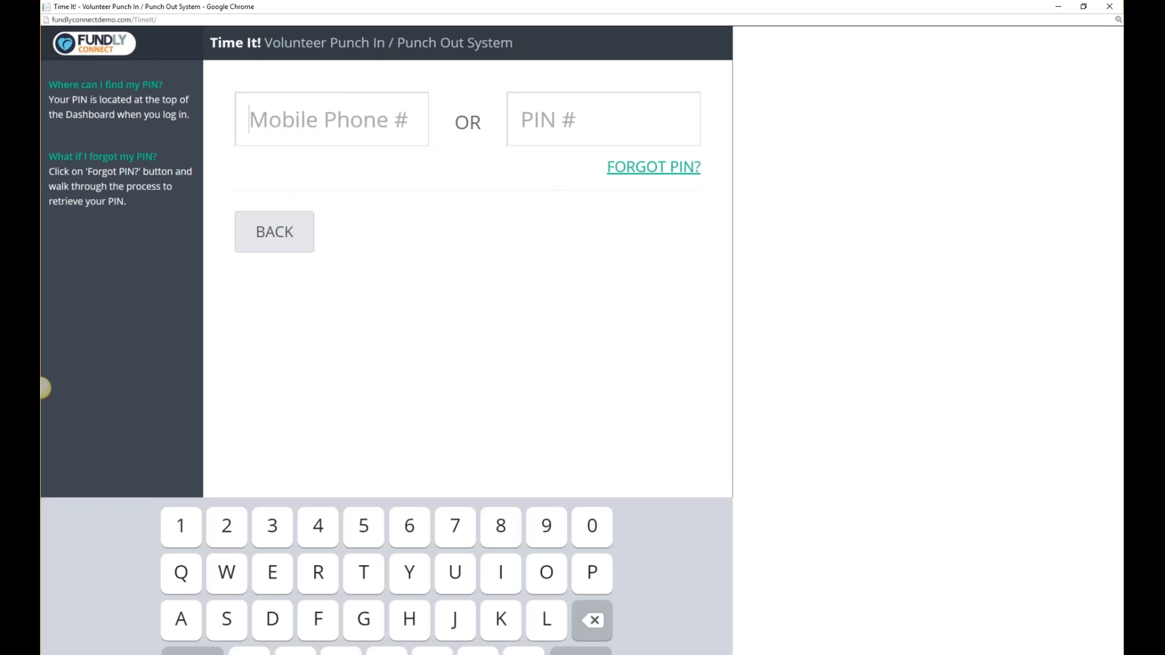
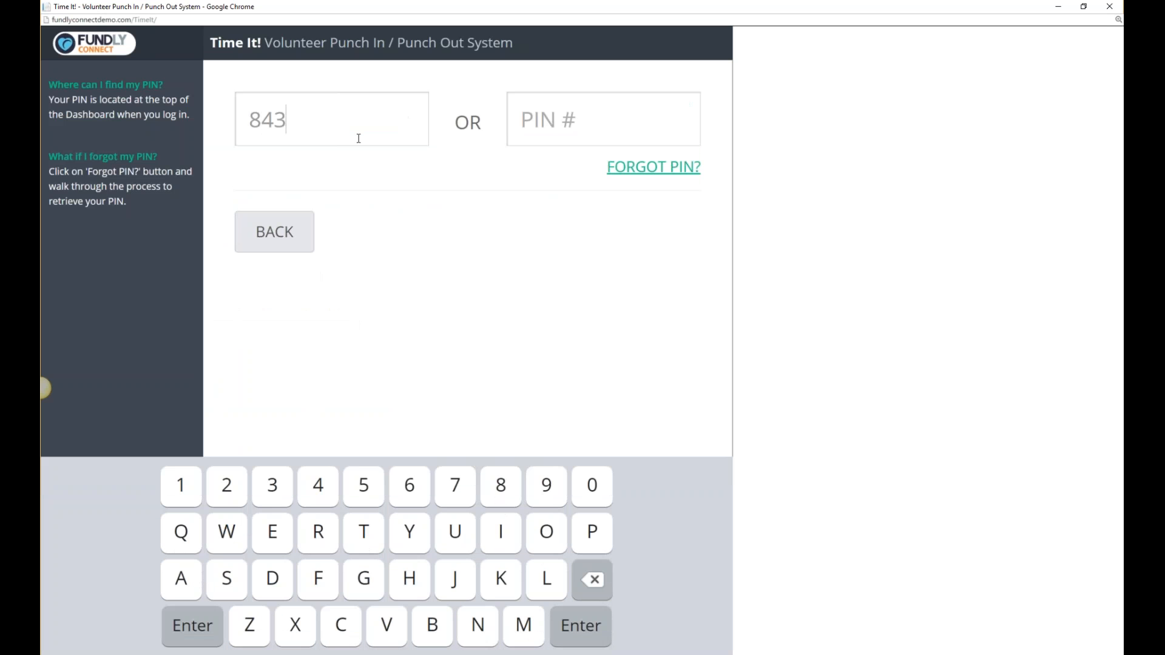
{"action": "left_click", "coordinate": [584, 614]}
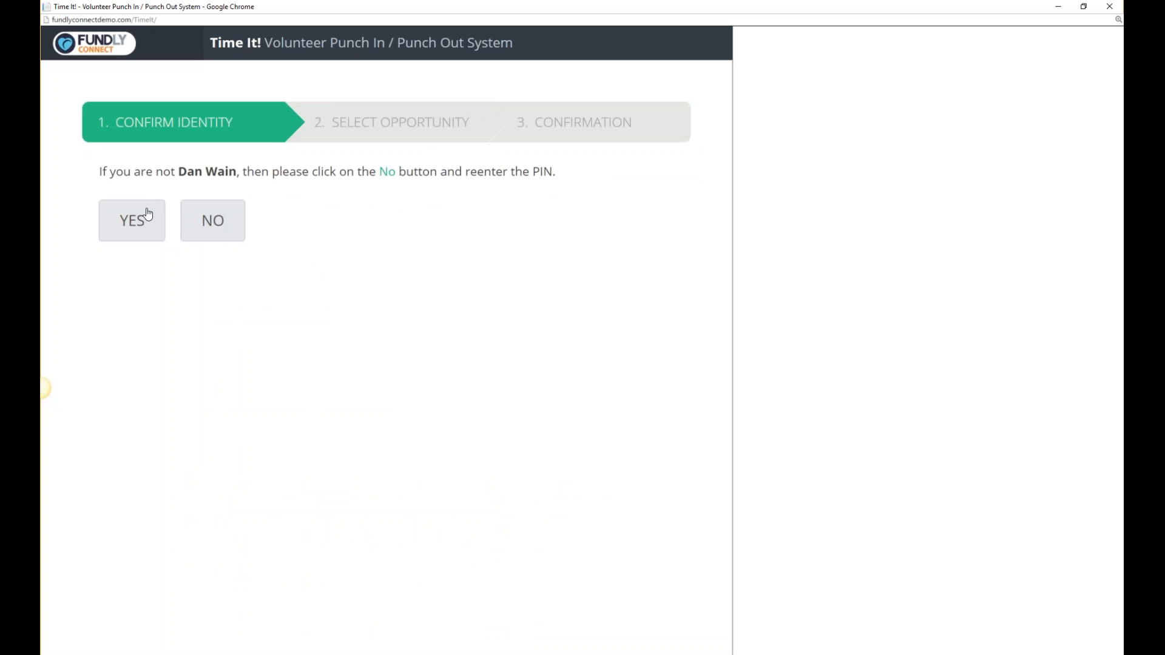
{"action": "left_click", "coordinate": [148, 213]}
Punch in for Help us get started, exit, and close the Time It! window.
{"action": "left_click_drag", "start_coordinate": [101, 173], "coordinate": [310, 169]}
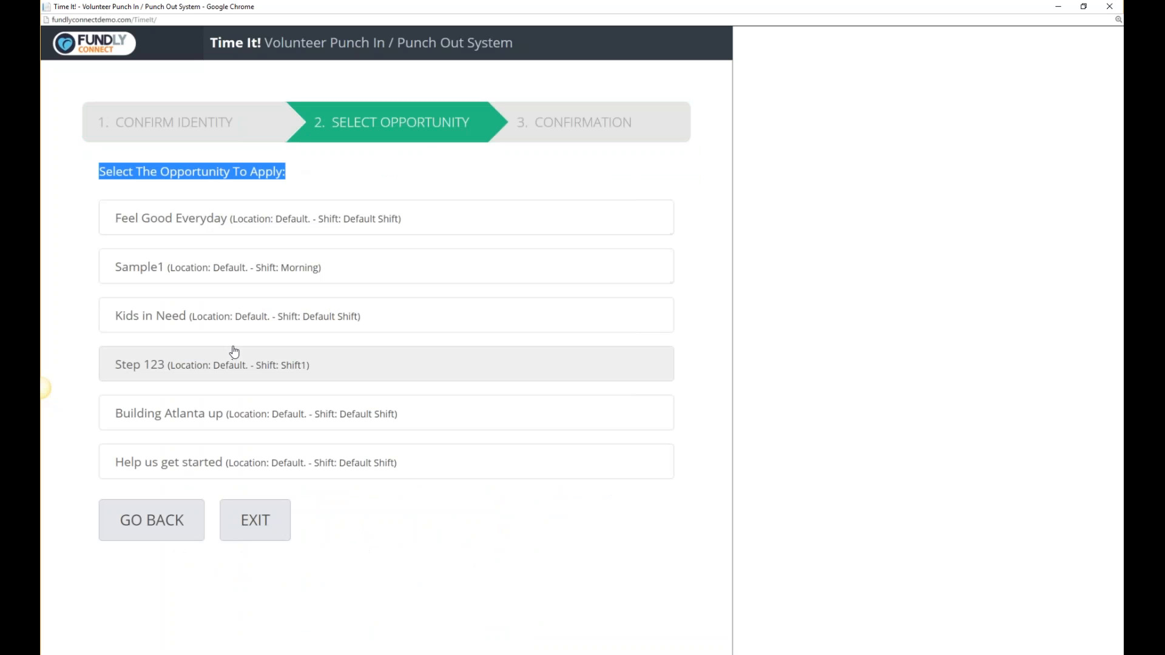
{"action": "left_click", "coordinate": [243, 462]}
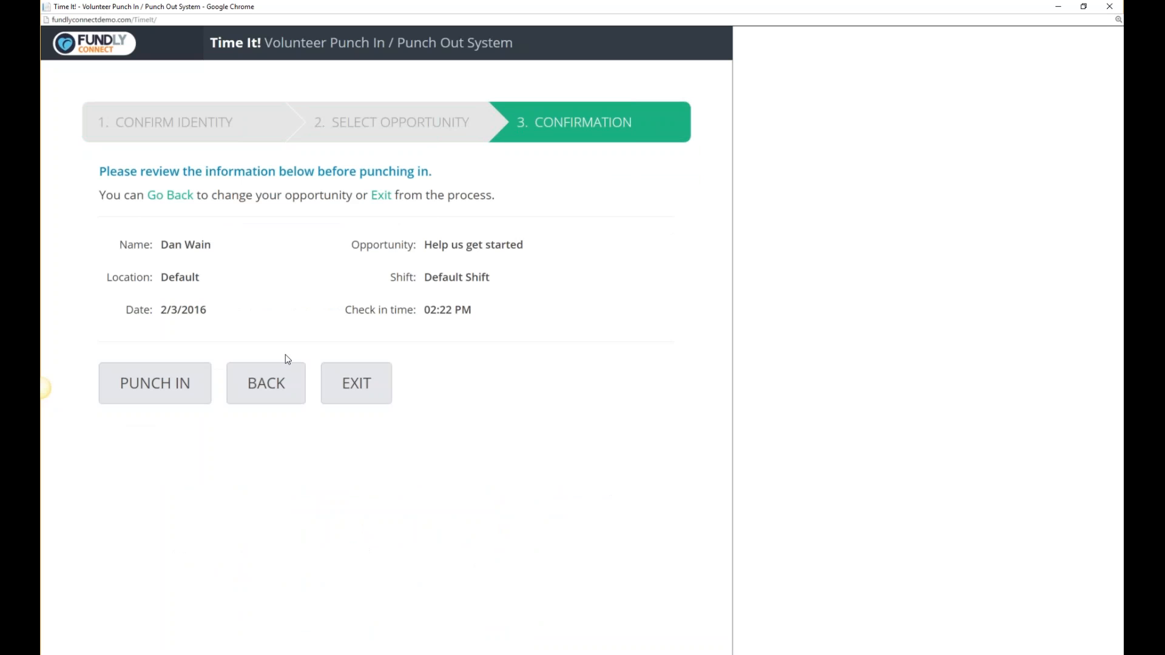
{"action": "left_click_drag", "start_coordinate": [118, 245], "coordinate": [406, 320]}
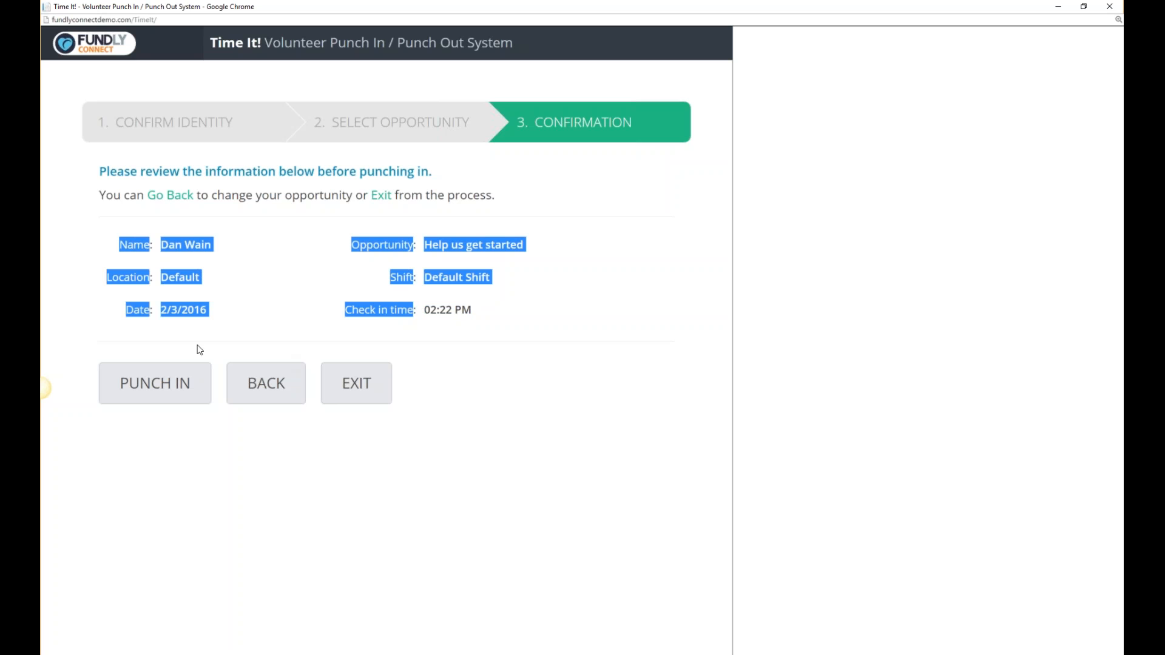
{"action": "left_click", "coordinate": [168, 381]}
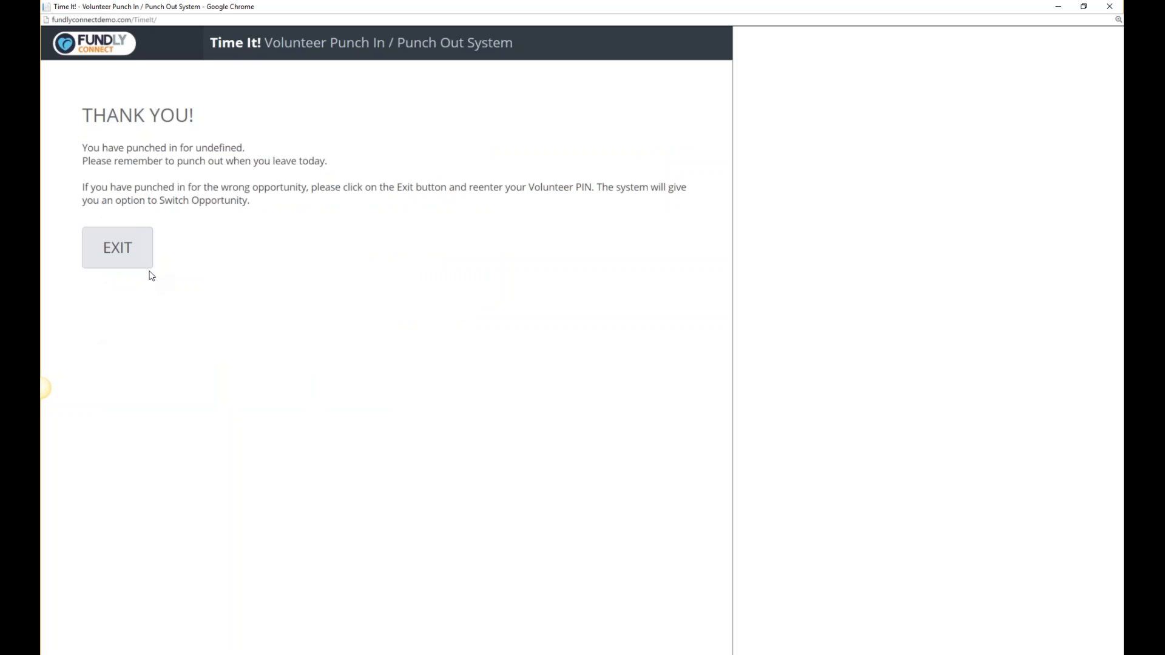
{"action": "left_click", "coordinate": [131, 250]}
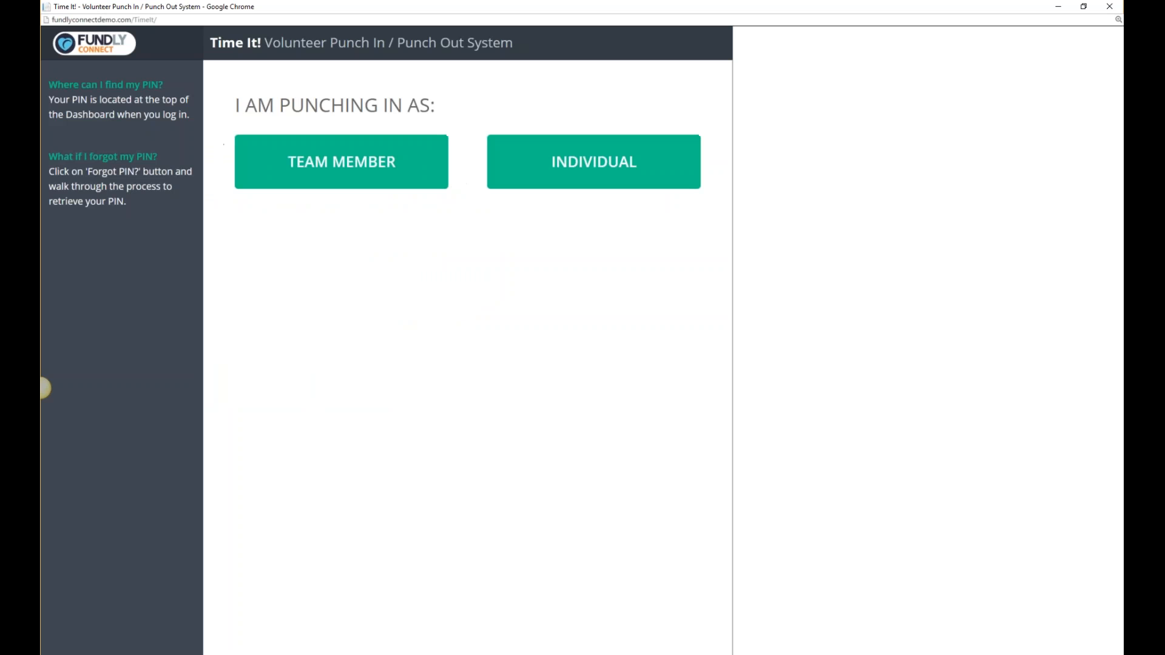
{"action": "left_click", "coordinate": [1109, 6]}
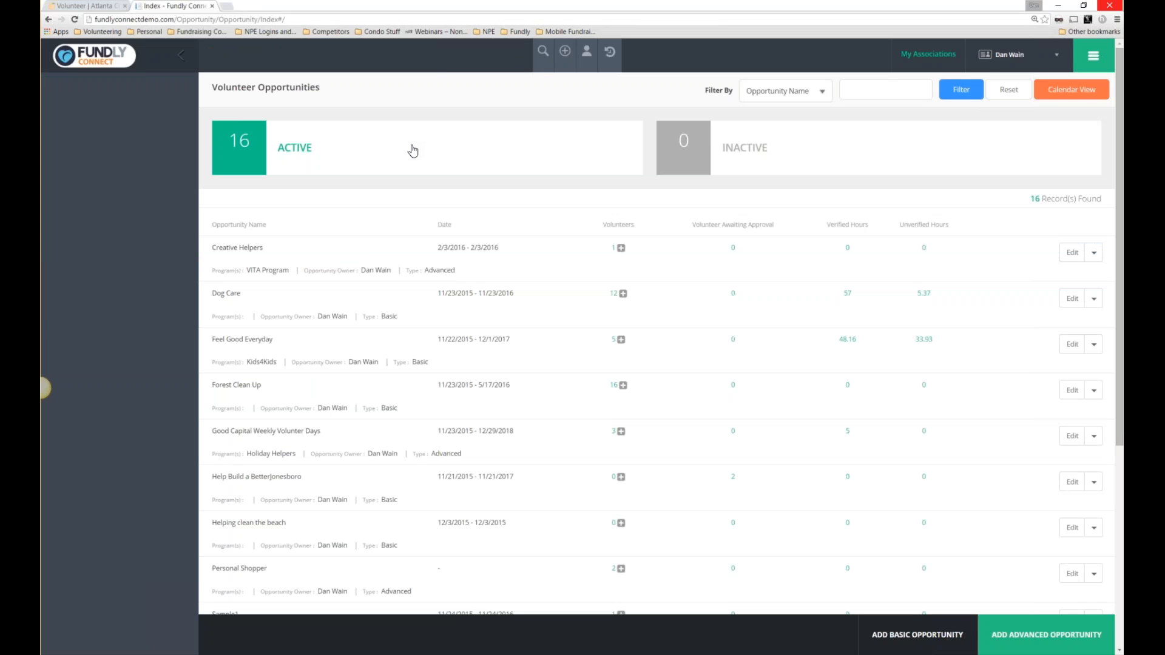
Open Volunteer Coordinators from the Manage Volunteers menu.
{"action": "left_click", "coordinate": [1095, 56]}
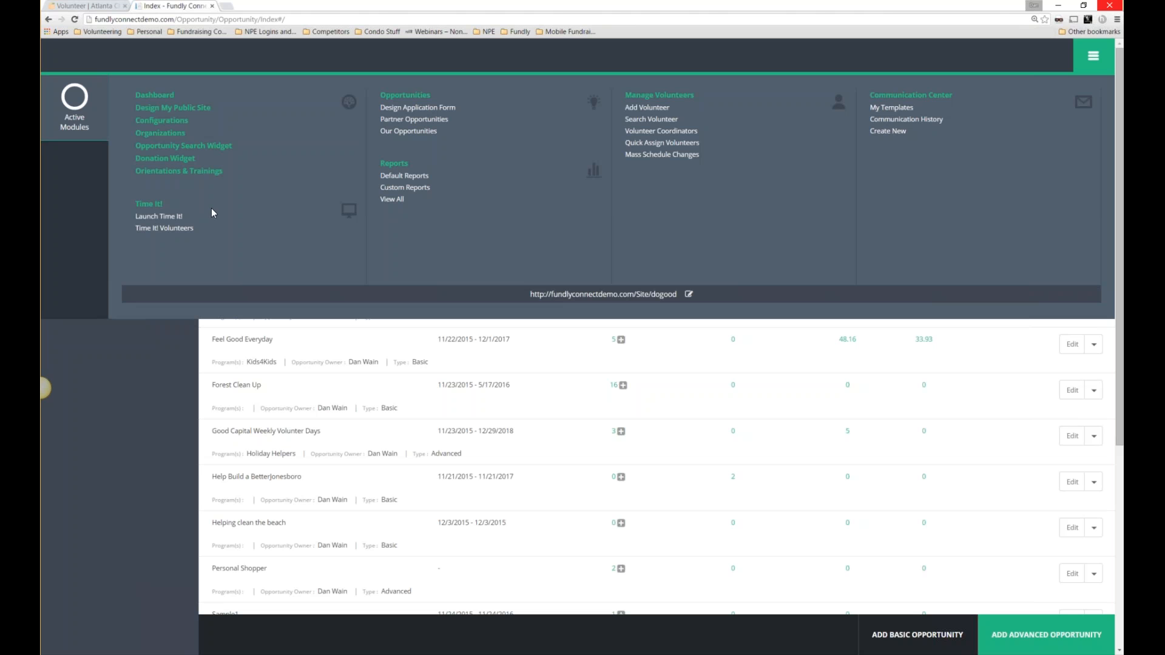
{"action": "left_click", "coordinate": [671, 134]}
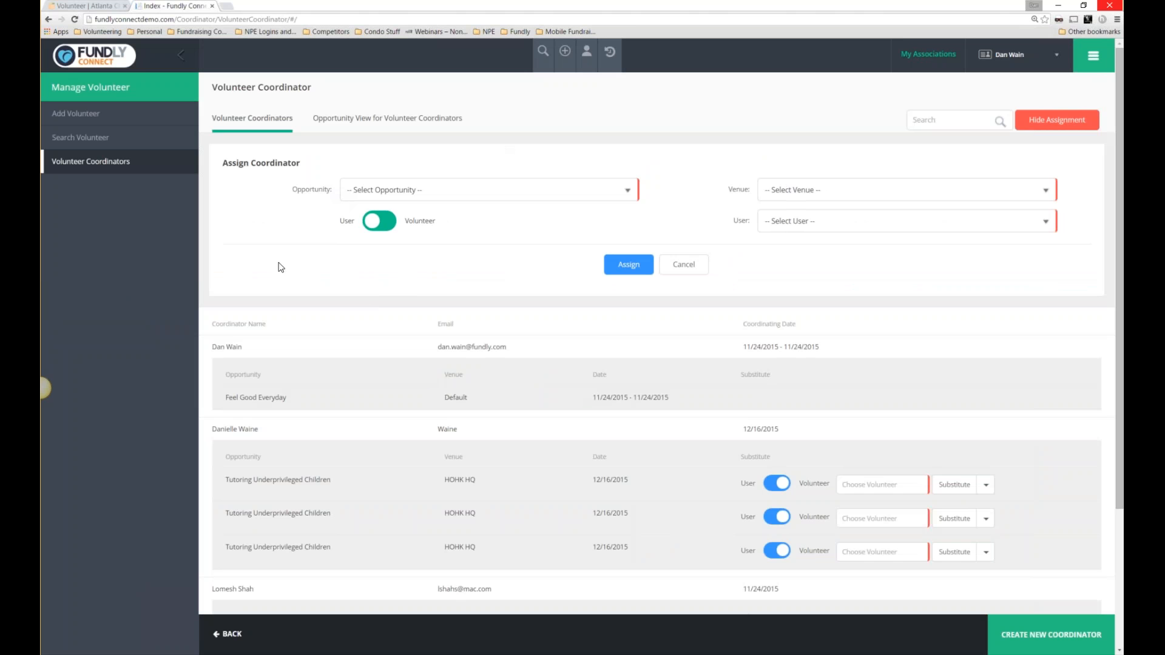
Switch to the opportunity view and review Dog Care's coordinator rows and Substitute column.
{"action": "left_click", "coordinate": [362, 121]}
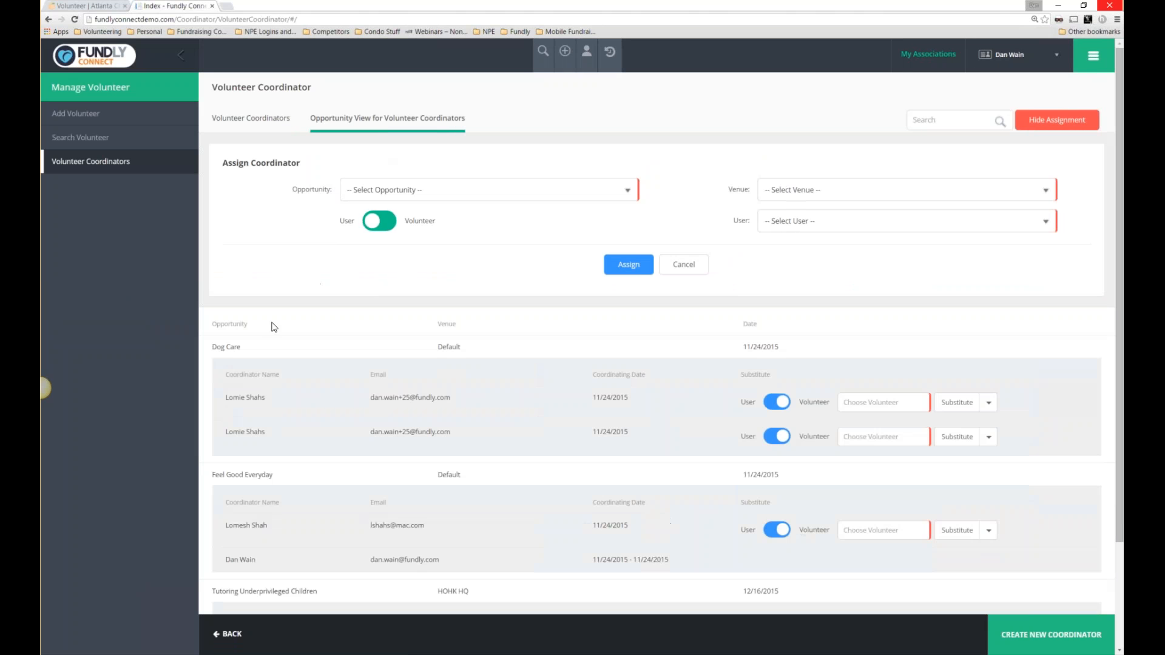
{"action": "left_click_drag", "start_coordinate": [211, 347], "coordinate": [242, 347]}
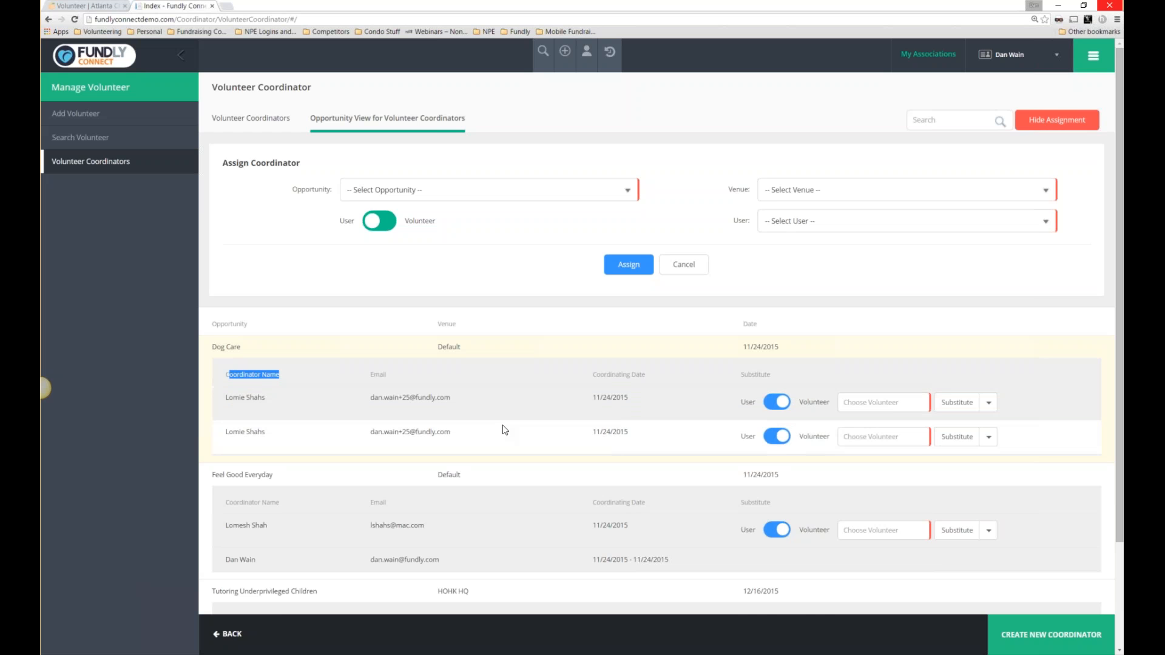
{"action": "scroll", "coordinate": [364, 443], "scroll_direction": "down", "scroll_amount": 2}
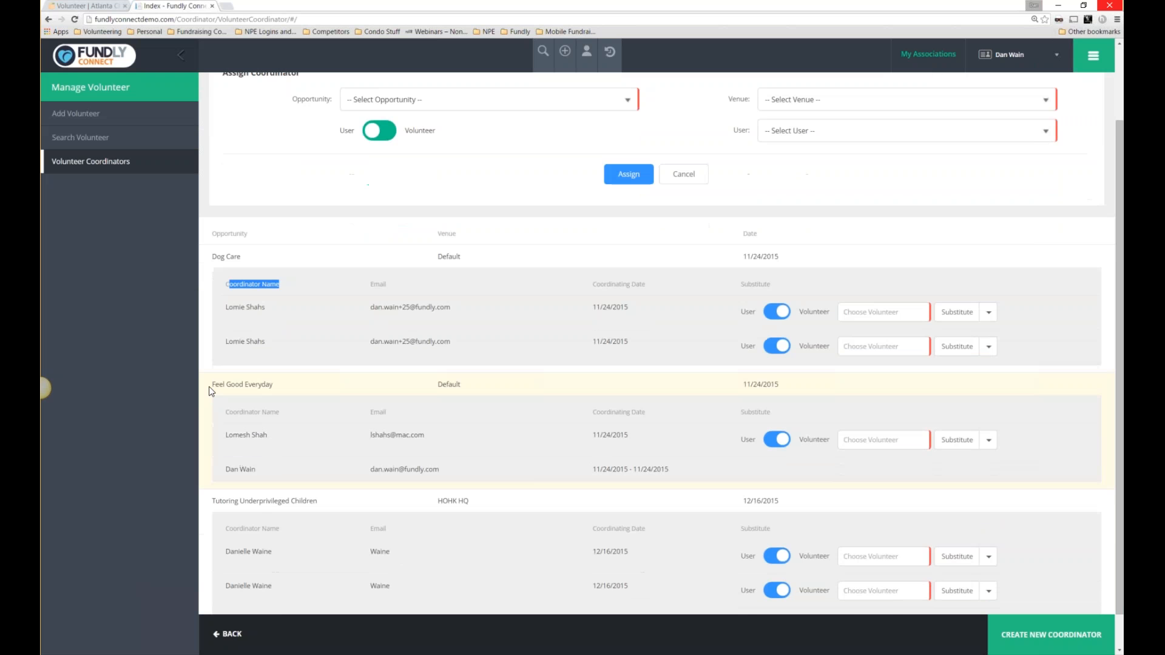
{"action": "left_click_drag", "start_coordinate": [210, 384], "coordinate": [290, 386]}
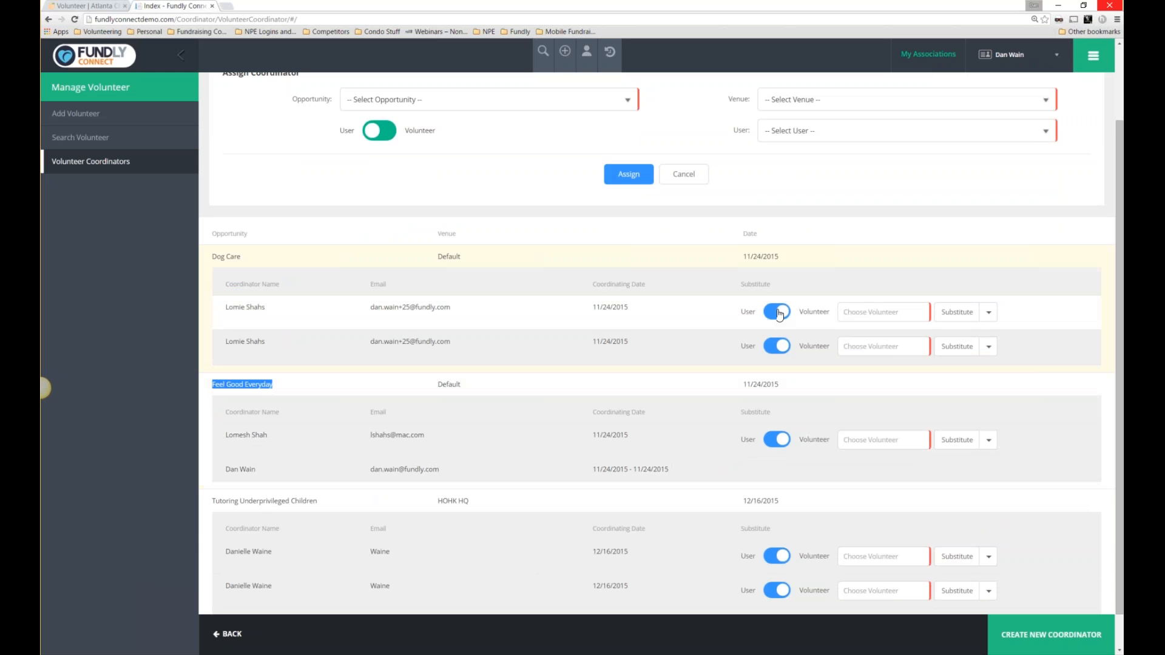
{"action": "left_click_drag", "start_coordinate": [735, 286], "coordinate": [773, 289]}
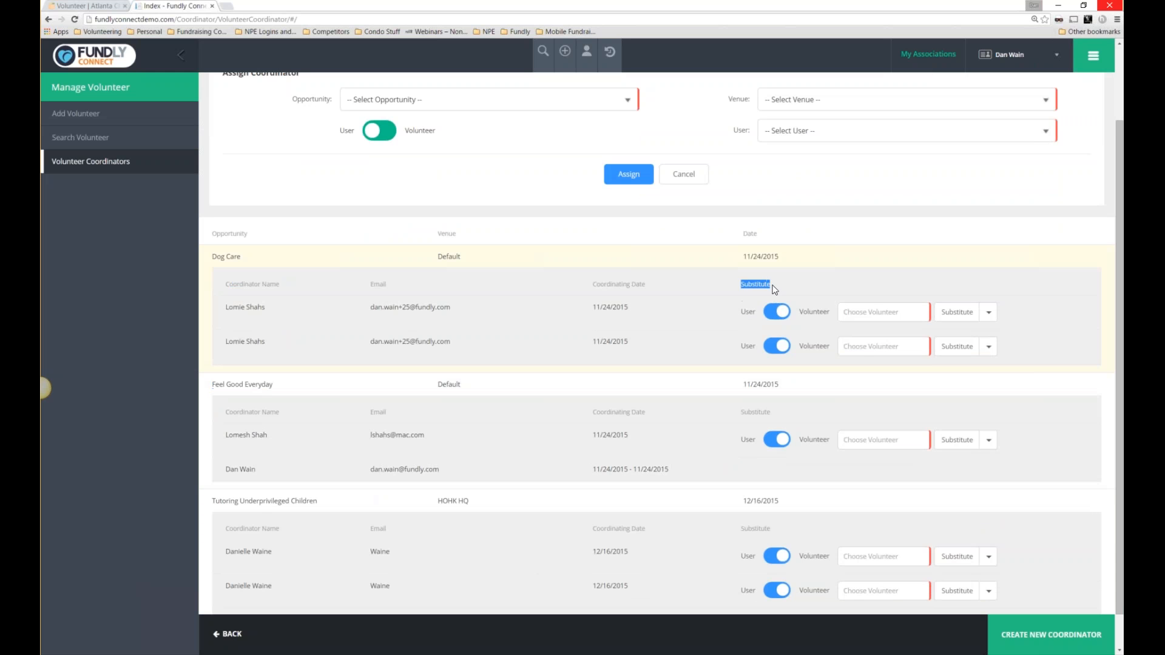
Search for and pick a volunteer as substitute for the first Dog Care coordinator.
{"action": "left_click", "coordinate": [781, 314]}
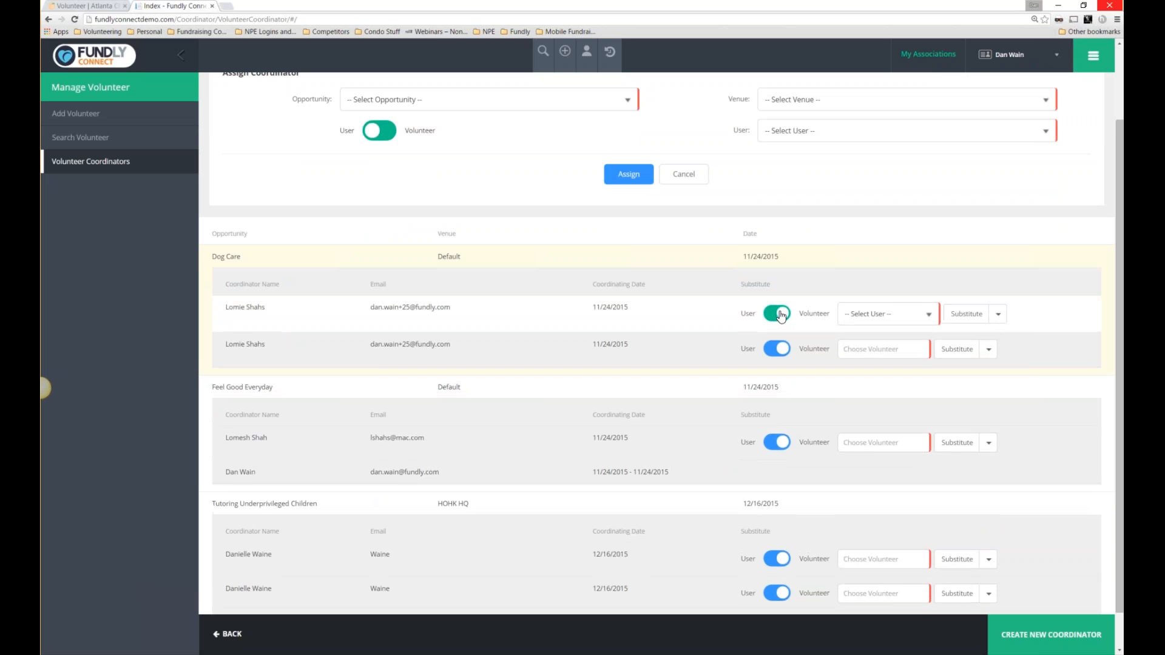
{"action": "left_click", "coordinate": [868, 315]}
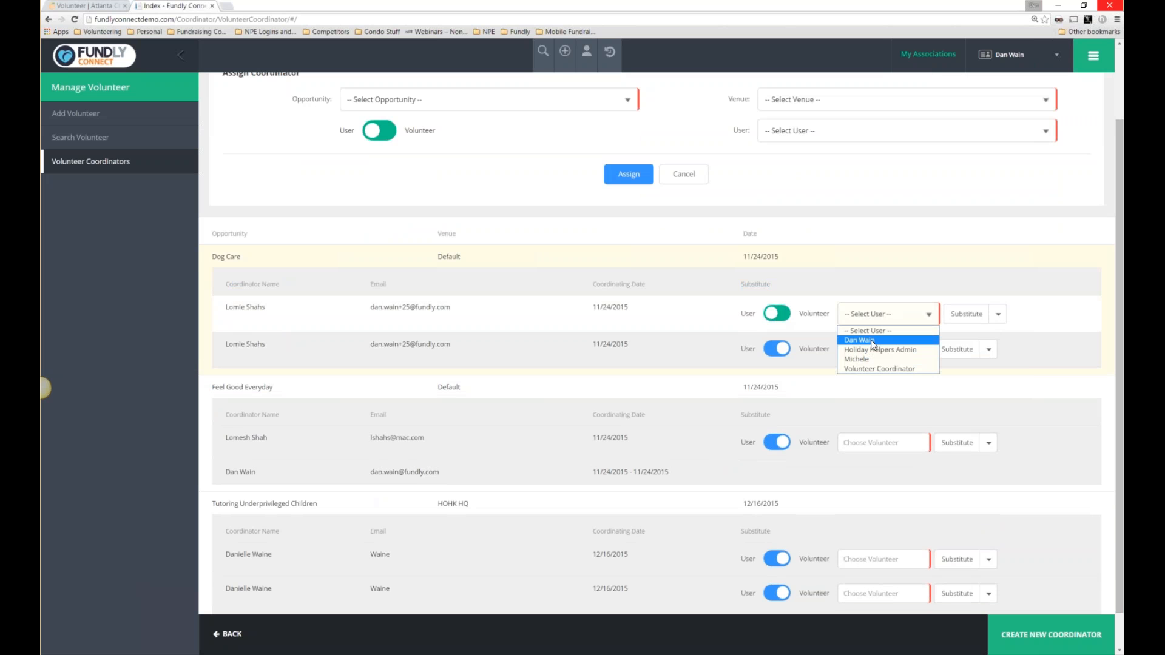
{"action": "left_click", "coordinate": [779, 317]}
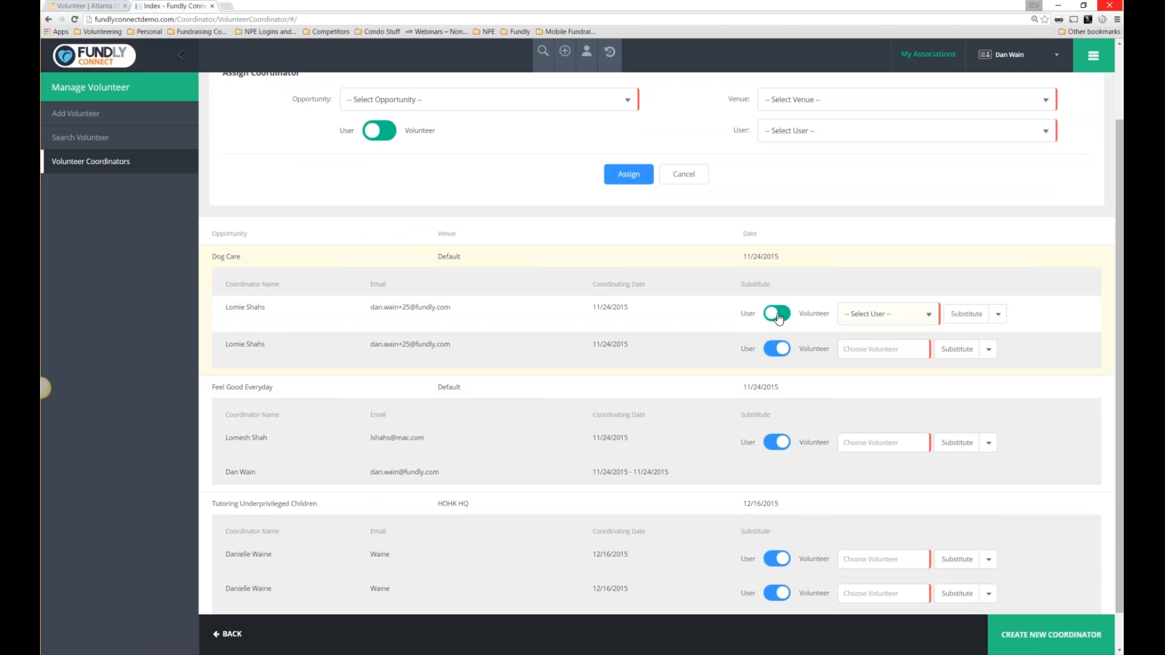
{"action": "left_click", "coordinate": [778, 316]}
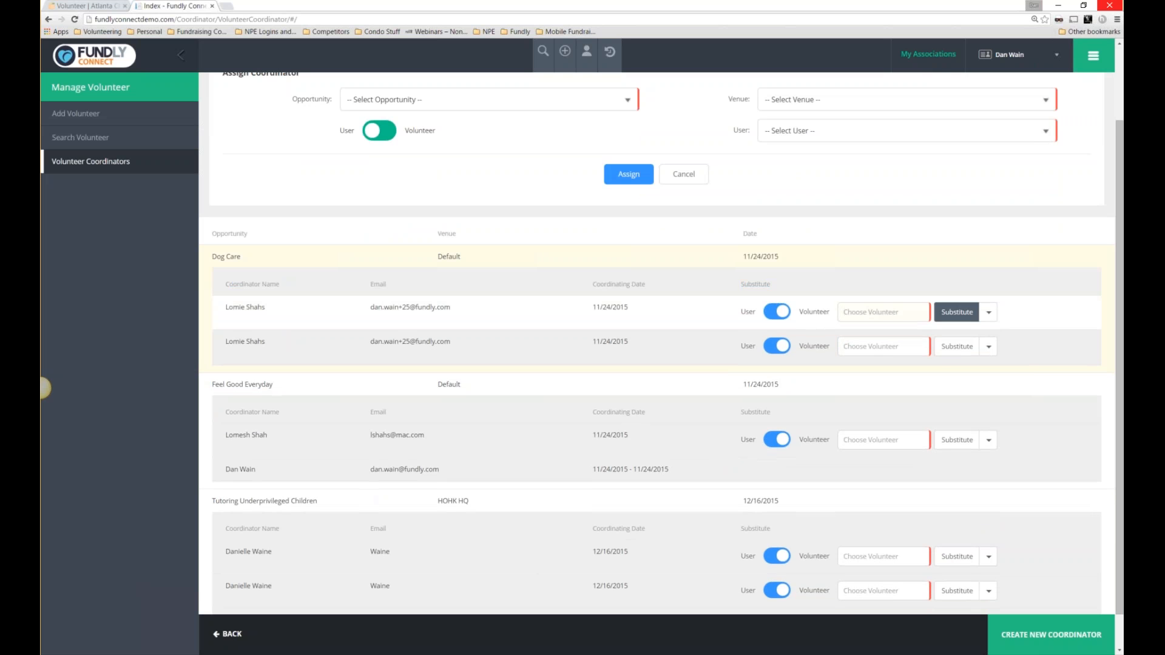
{"action": "left_click", "coordinate": [902, 313]}
{"action": "type", "text": "dan"}
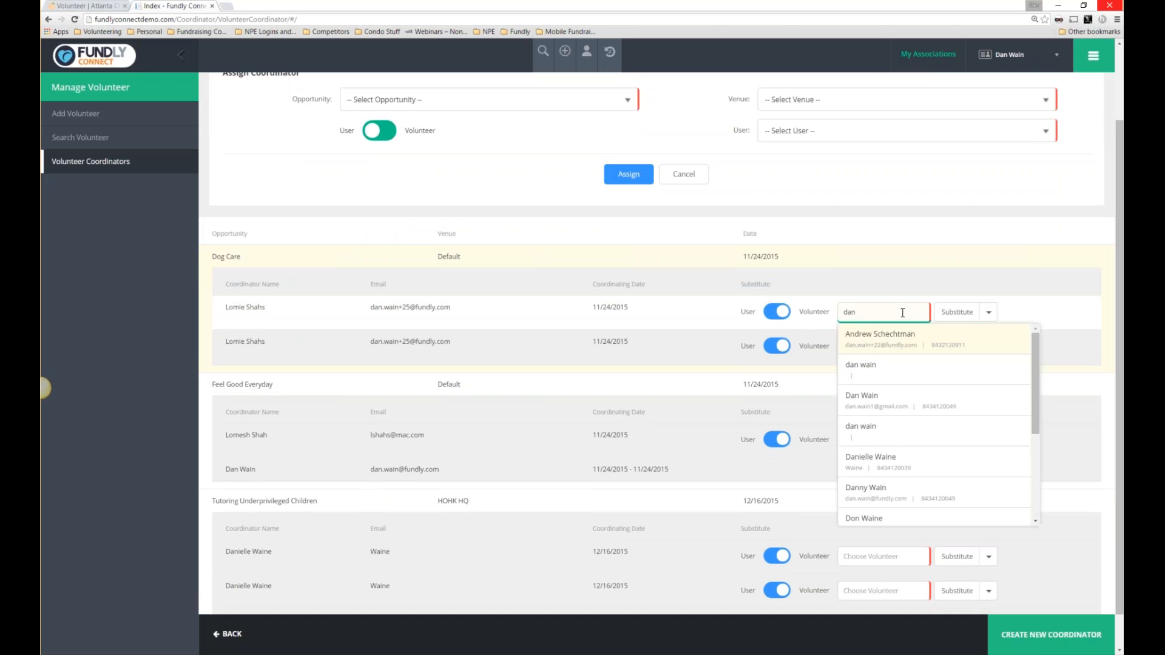
{"action": "left_click", "coordinate": [881, 338]}
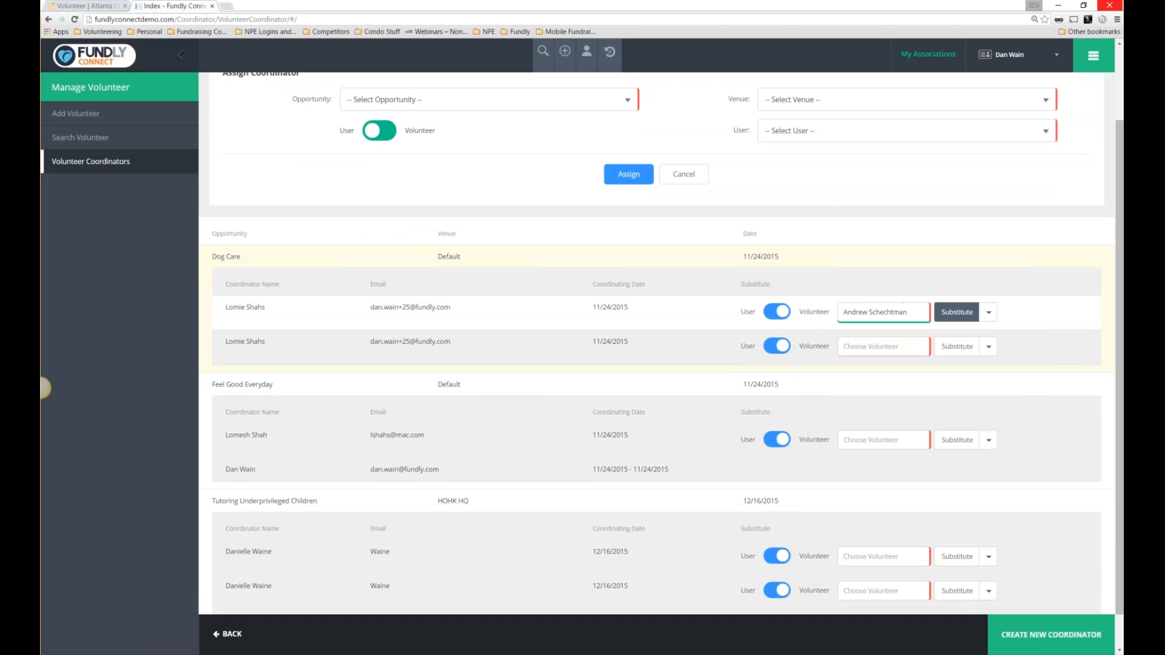
{"action": "left_click", "coordinate": [952, 313]}
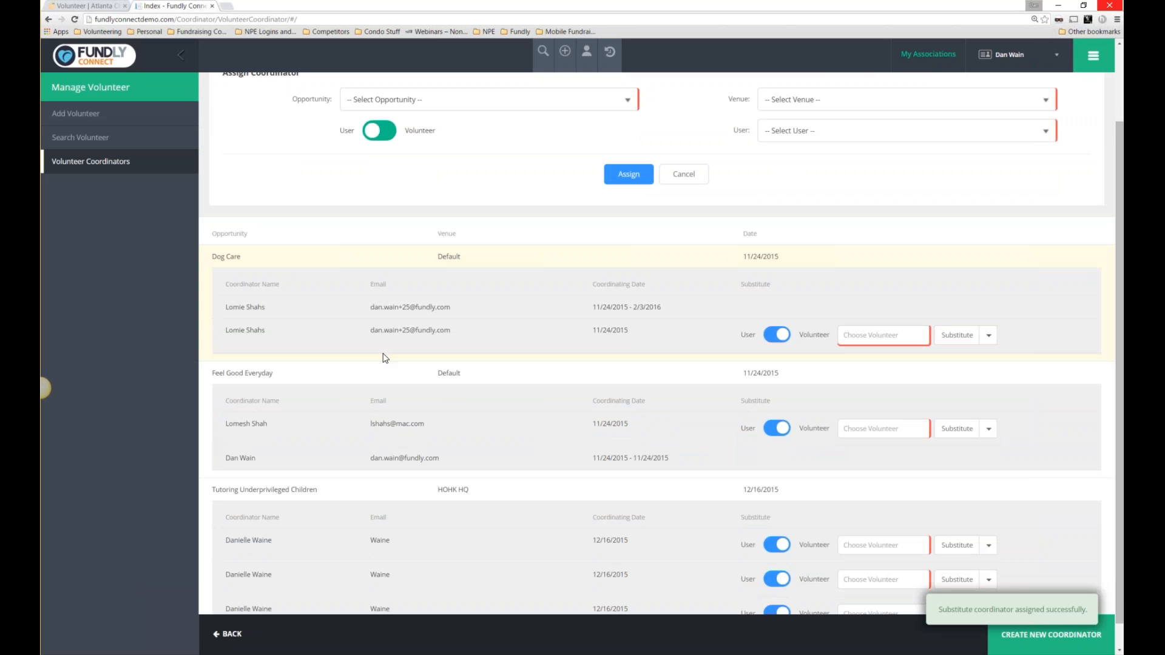
{"action": "scroll", "coordinate": [689, 362], "scroll_direction": "down", "scroll_amount": 1}
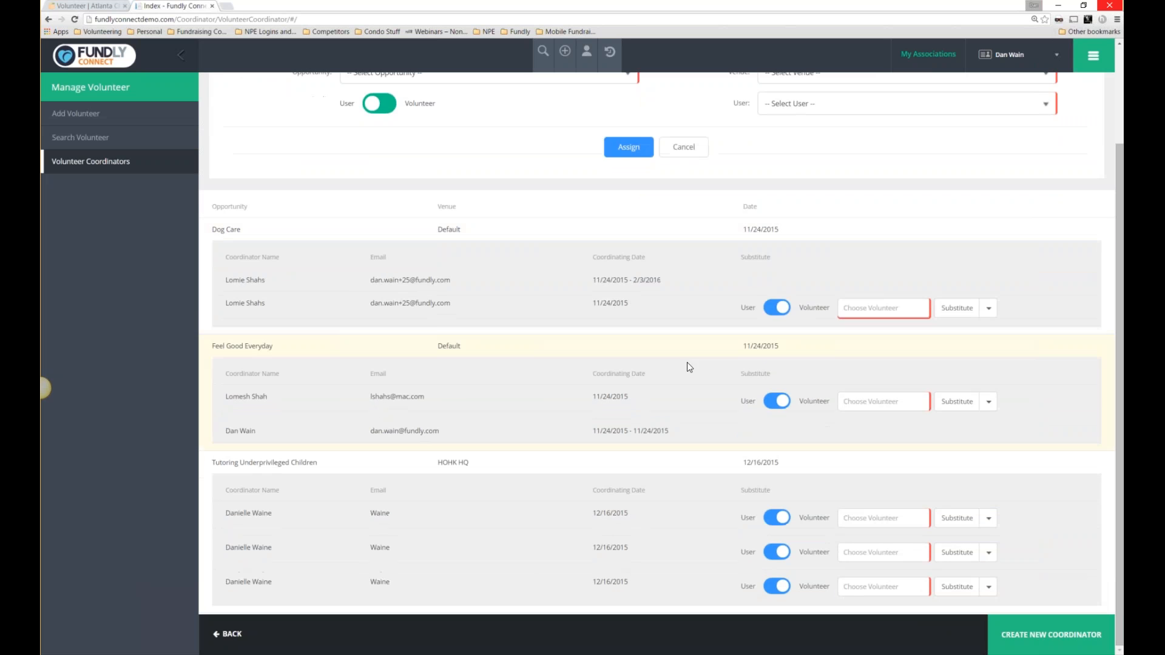
{"action": "scroll", "coordinate": [691, 393], "scroll_direction": "up", "scroll_amount": 2}
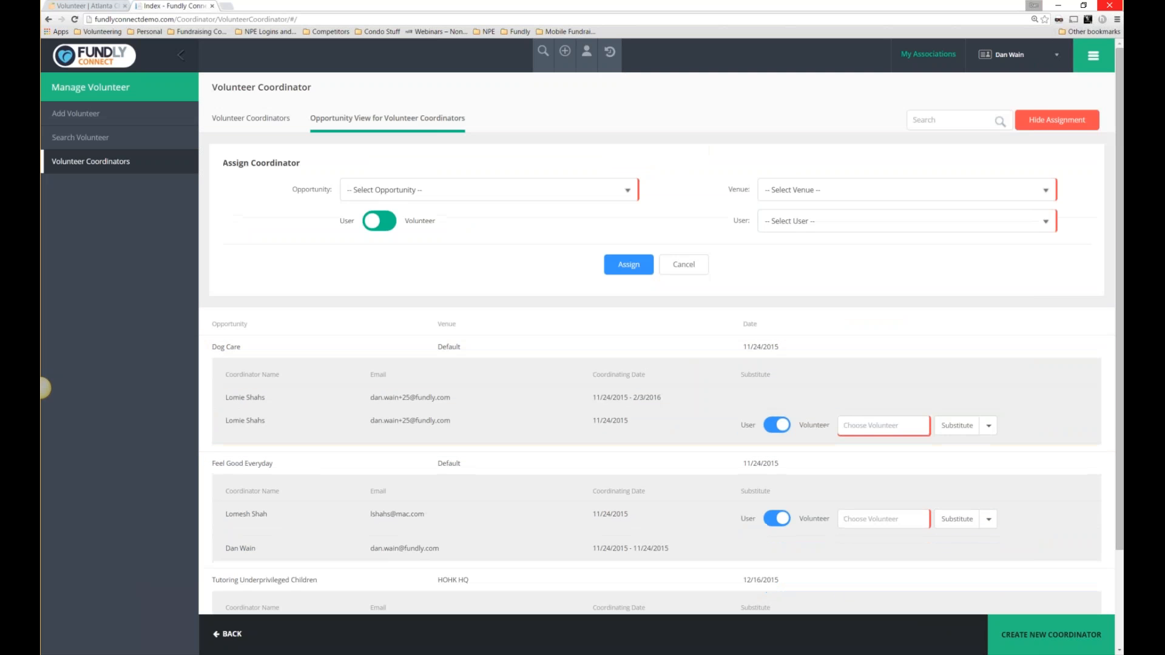
Start a new coordinator, cancel the form without saving, and log out of Fundly Connect.
{"action": "left_click", "coordinate": [1068, 638]}
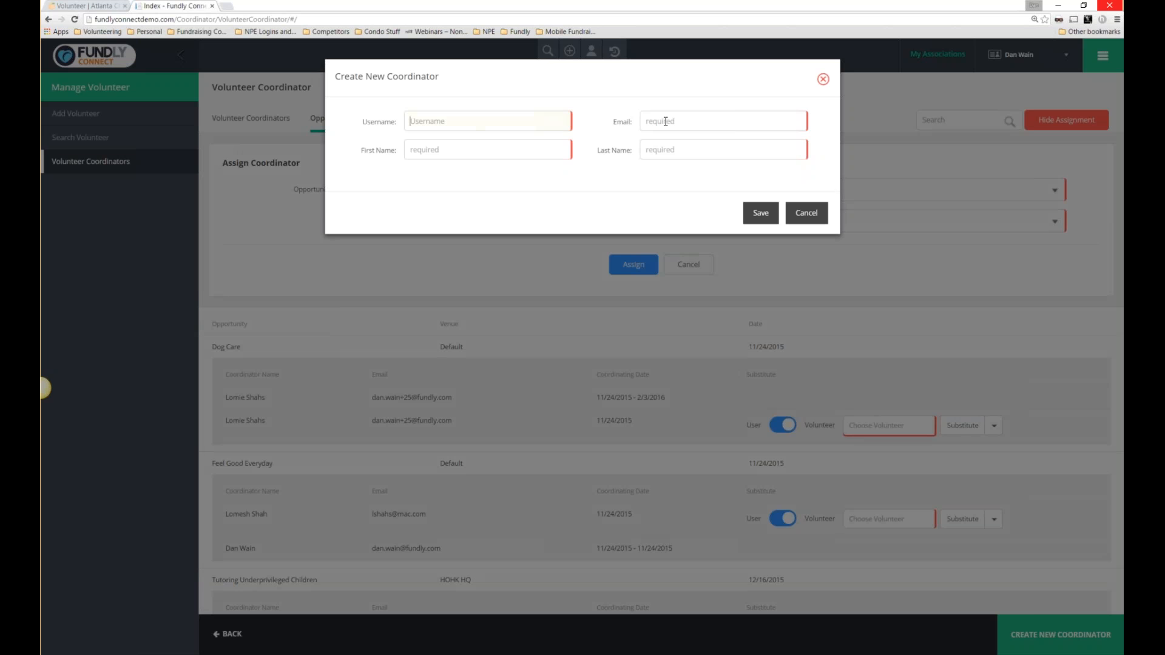
{"action": "left_click", "coordinate": [665, 122]}
{"action": "left_click", "coordinate": [555, 151]}
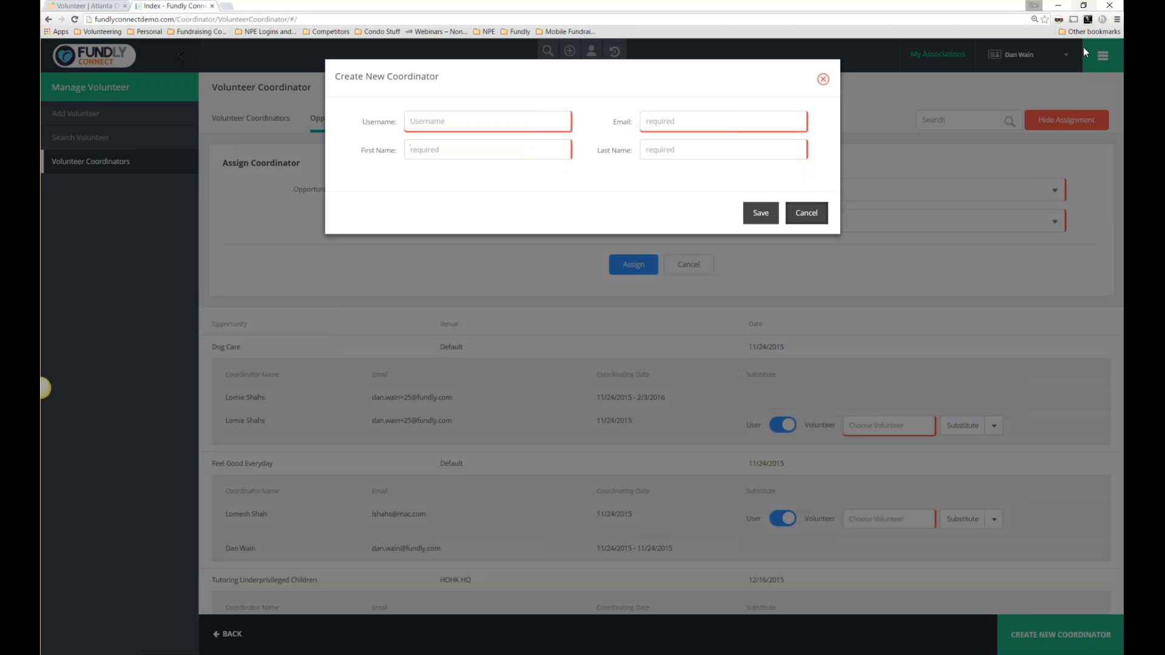
{"action": "left_click", "coordinate": [1096, 66]}
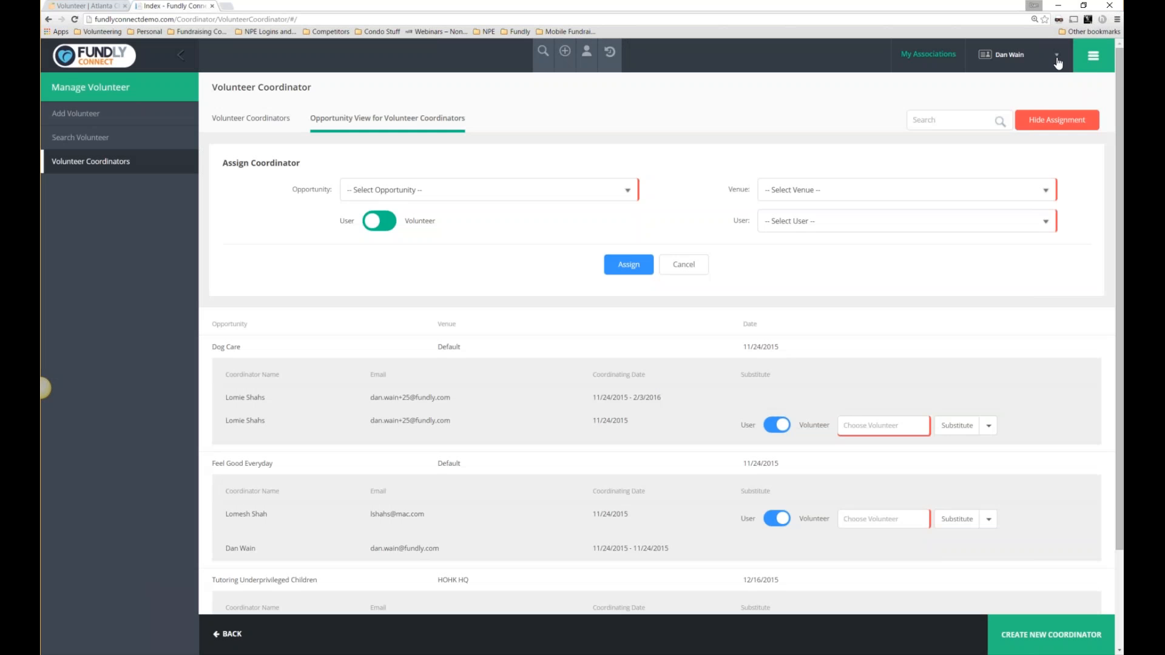
{"action": "left_click", "coordinate": [1086, 66]}
{"action": "left_click", "coordinate": [973, 132]}
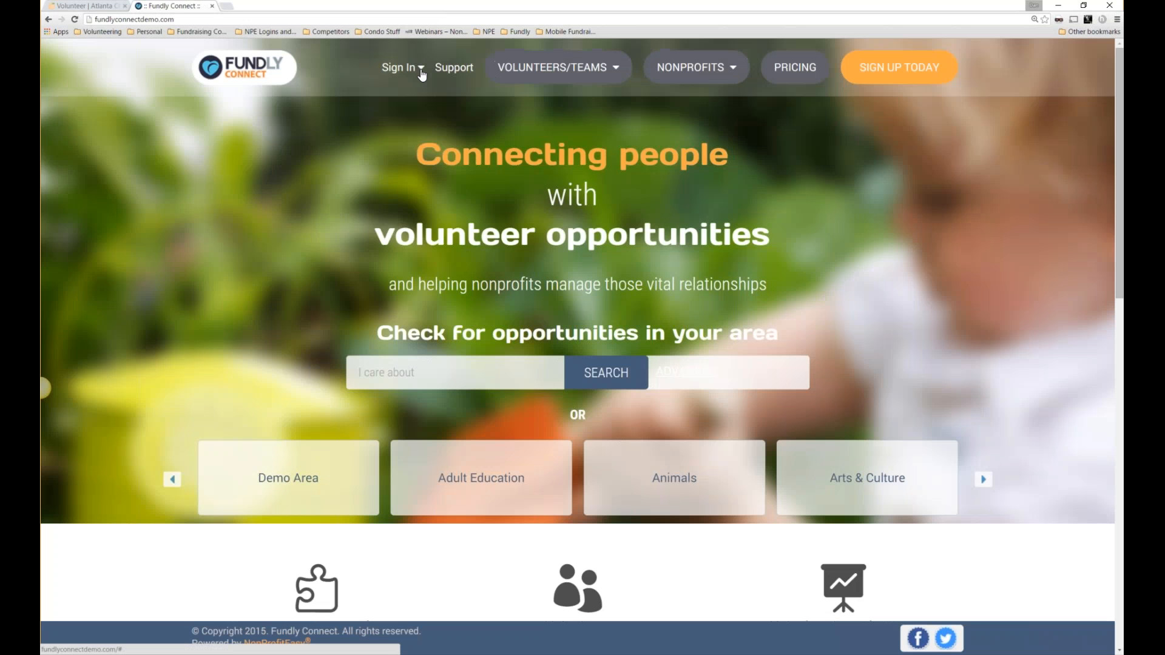
Sign in with the saved program-account username to reach the Holiday Helpers Admin dashboard.
{"action": "left_click", "coordinate": [400, 67]}
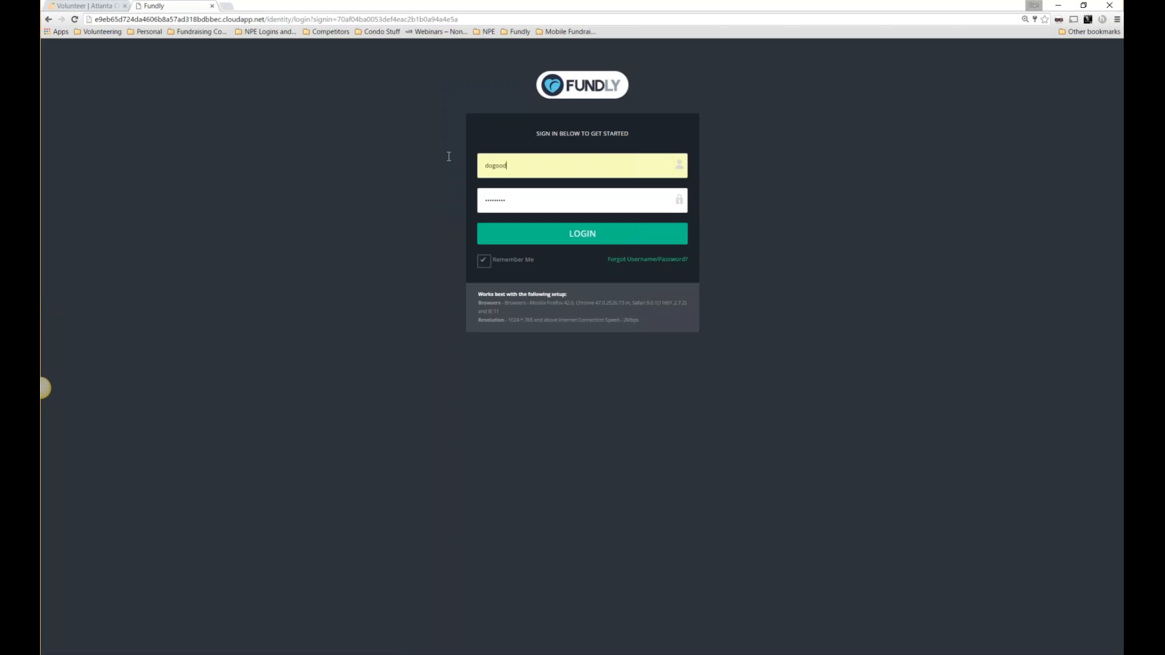
{"action": "left_click_drag", "start_coordinate": [508, 166], "coordinate": [449, 157]}
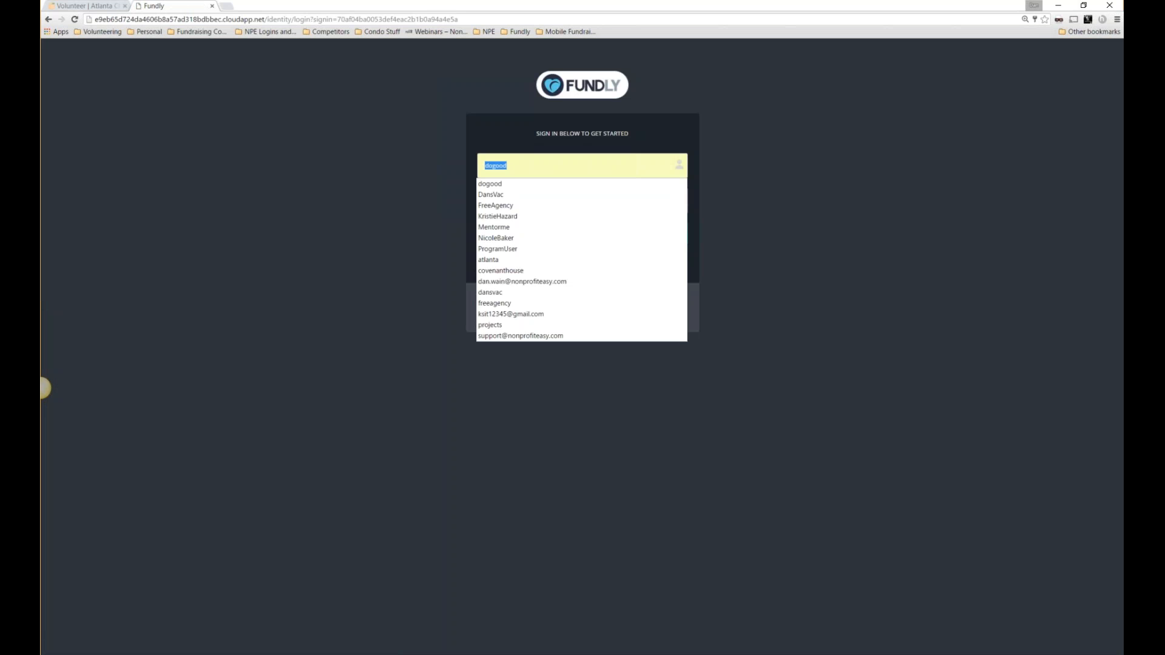
{"action": "type", "text": "program"}
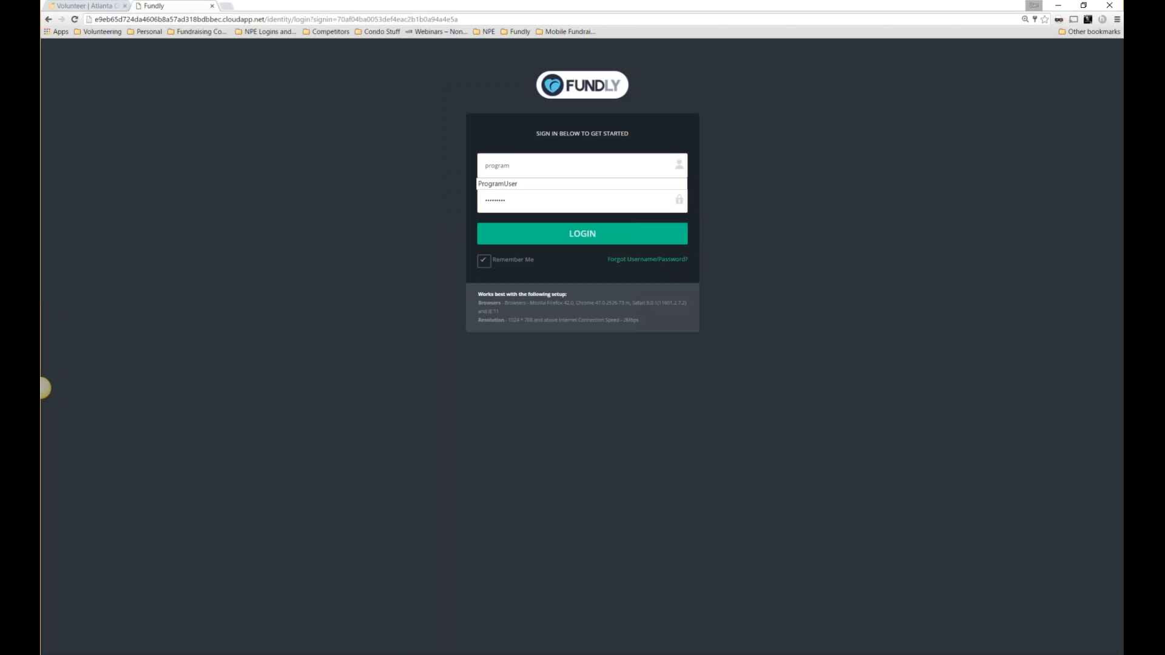
{"action": "key", "text": "Down"}
{"action": "key", "text": "Return"}
{"action": "key", "text": "Return"}
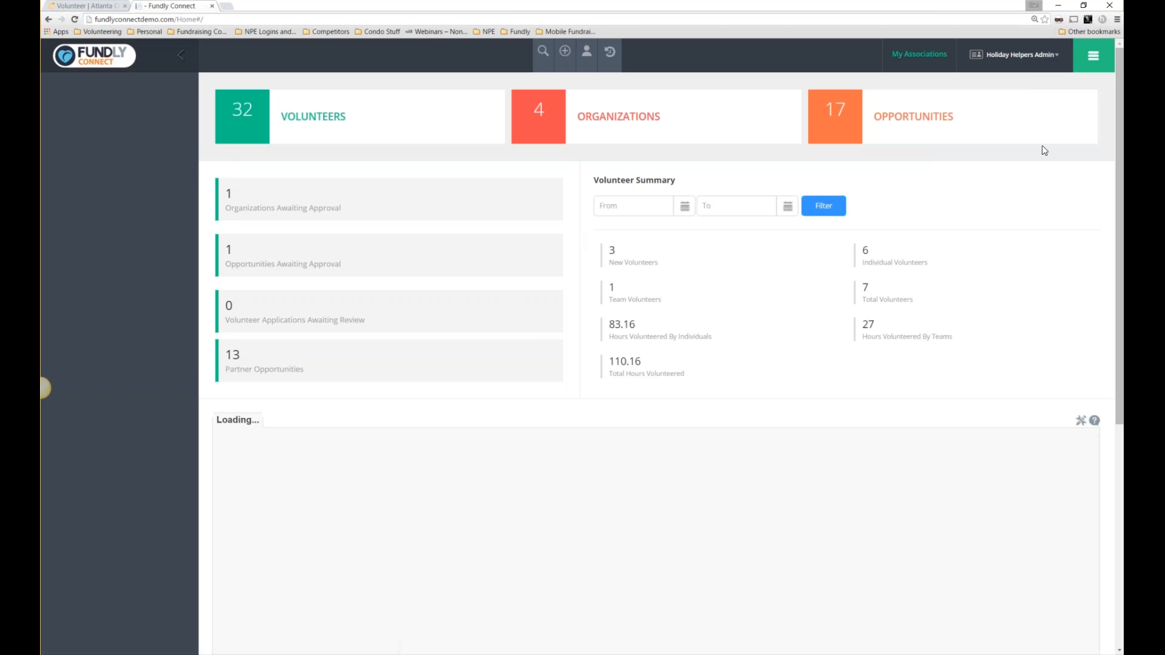
View the Our Opportunities list, then open the Organization Information page under My Account.
{"action": "left_click", "coordinate": [1094, 55]}
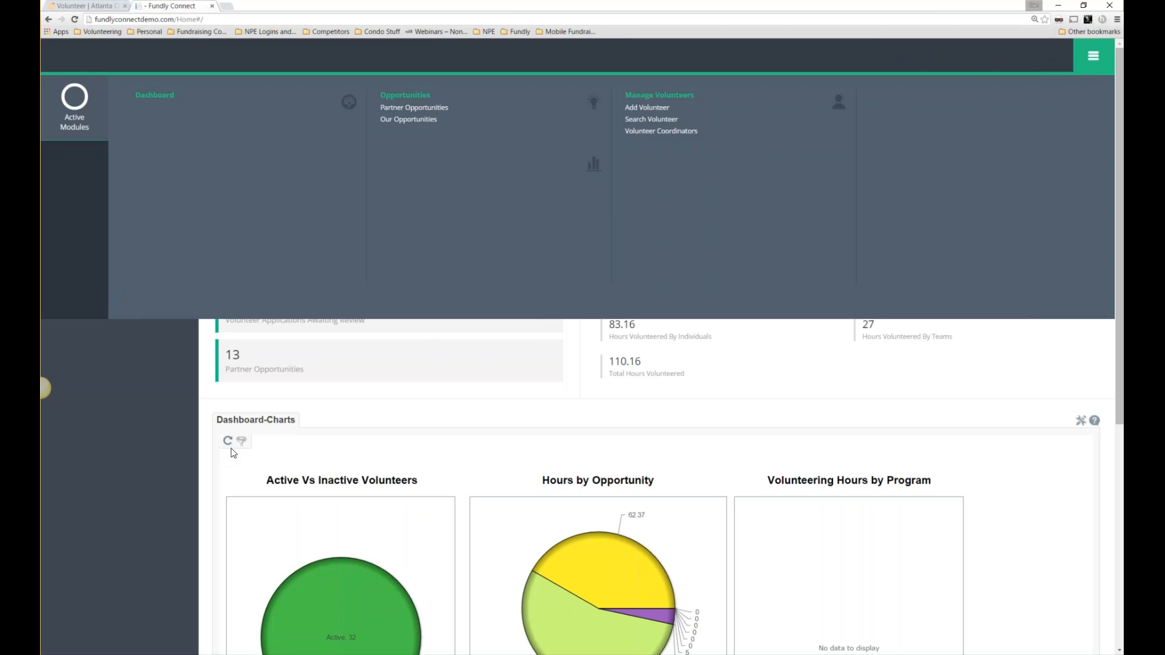
{"action": "left_click_drag", "start_coordinate": [438, 120], "coordinate": [381, 124]}
{"action": "left_click", "coordinate": [401, 126]}
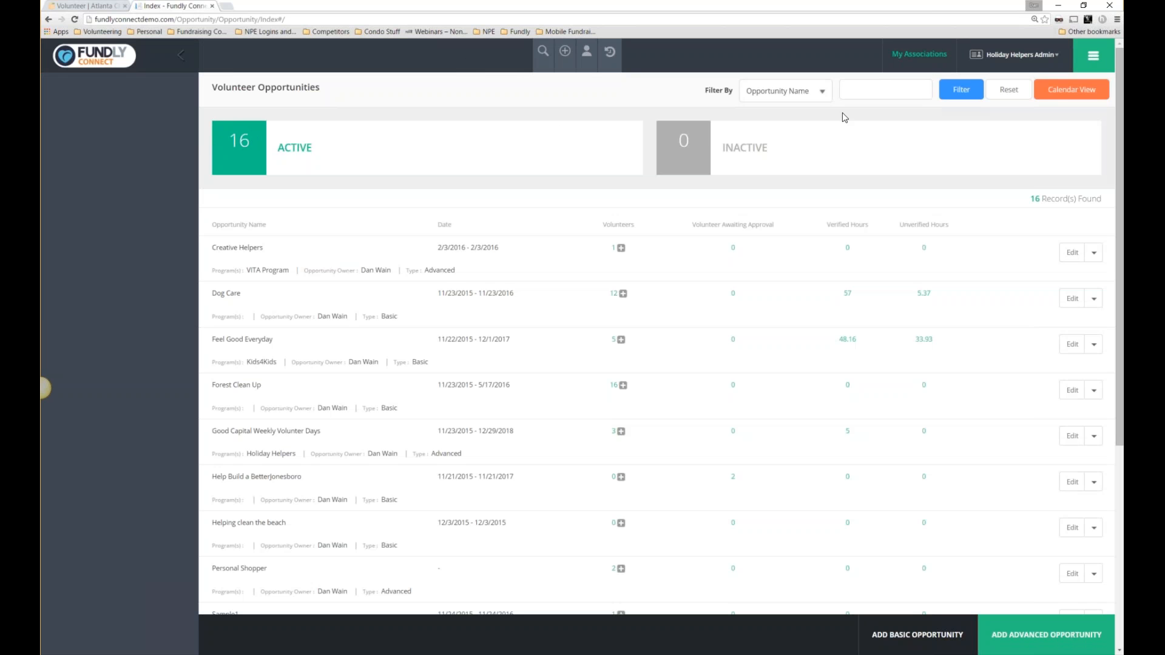
{"action": "left_click", "coordinate": [1019, 60]}
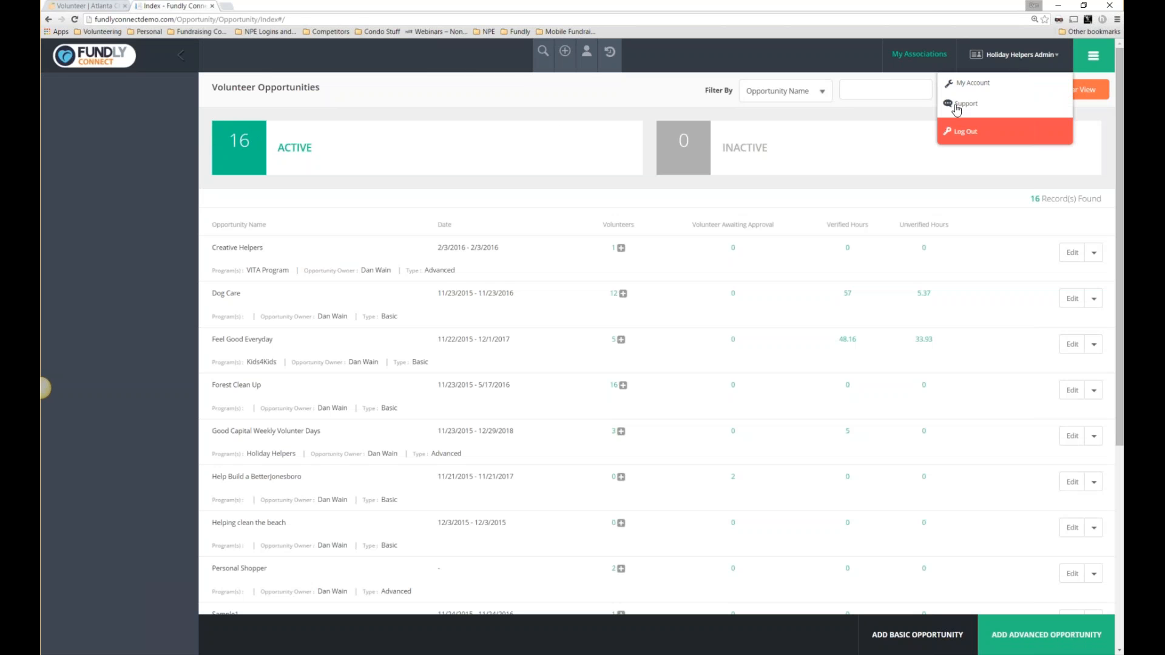
{"action": "left_click", "coordinate": [959, 85]}
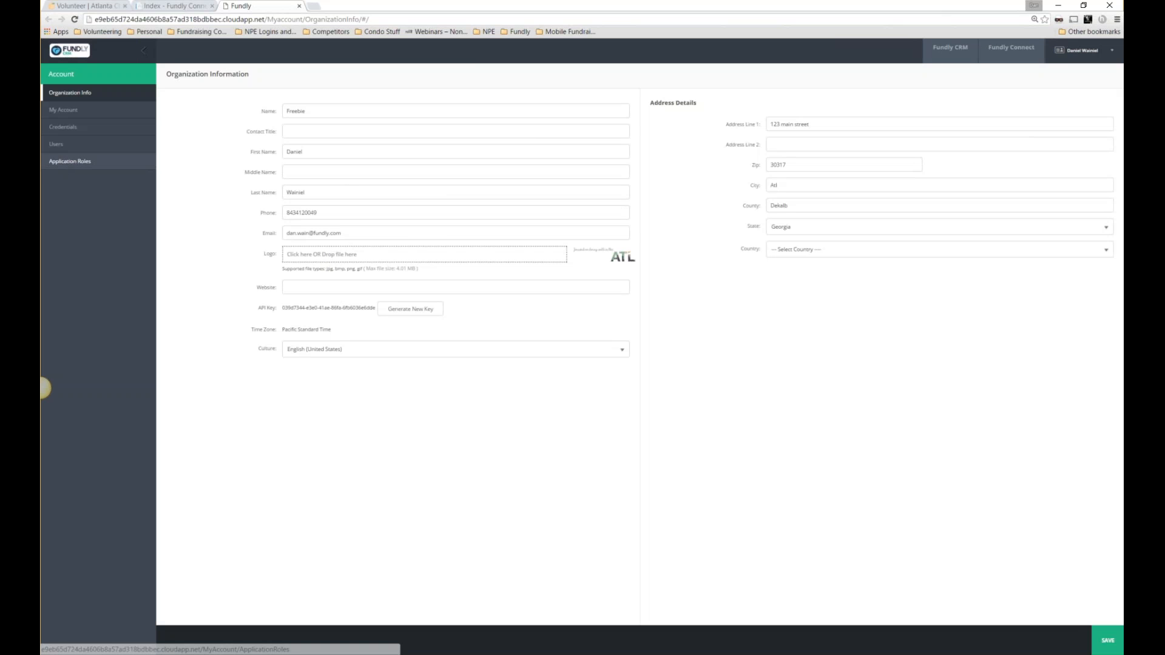
Start a new application role named 'VC' with the description 'coordinator'.
{"action": "left_click", "coordinate": [66, 163]}
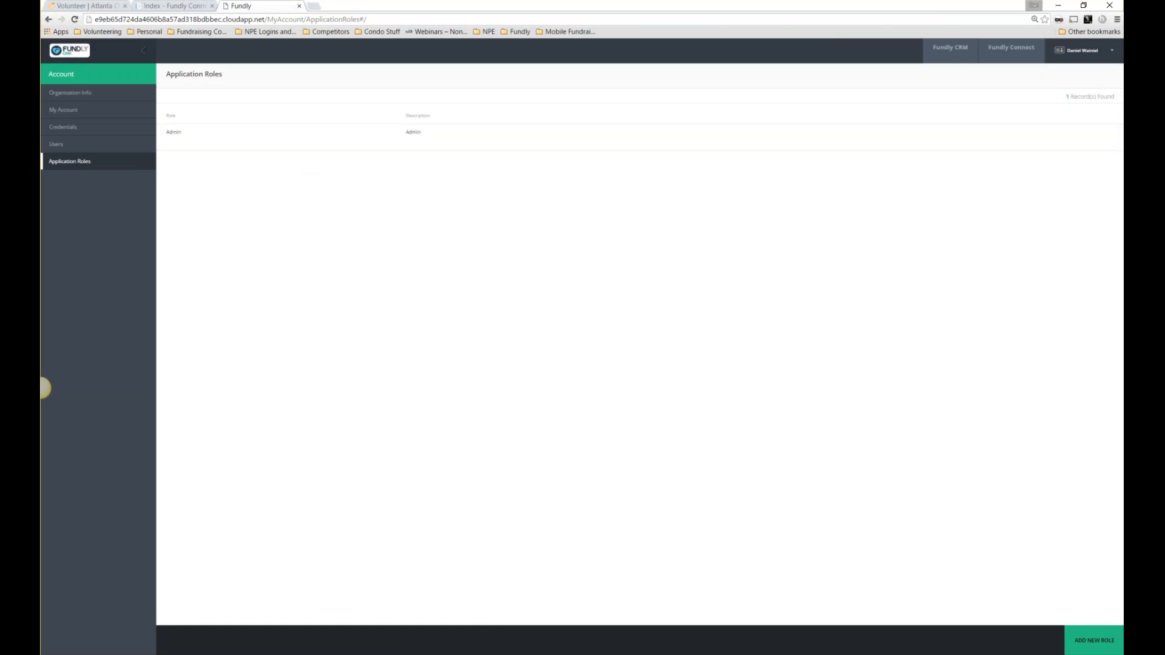
{"action": "left_click", "coordinate": [1097, 644]}
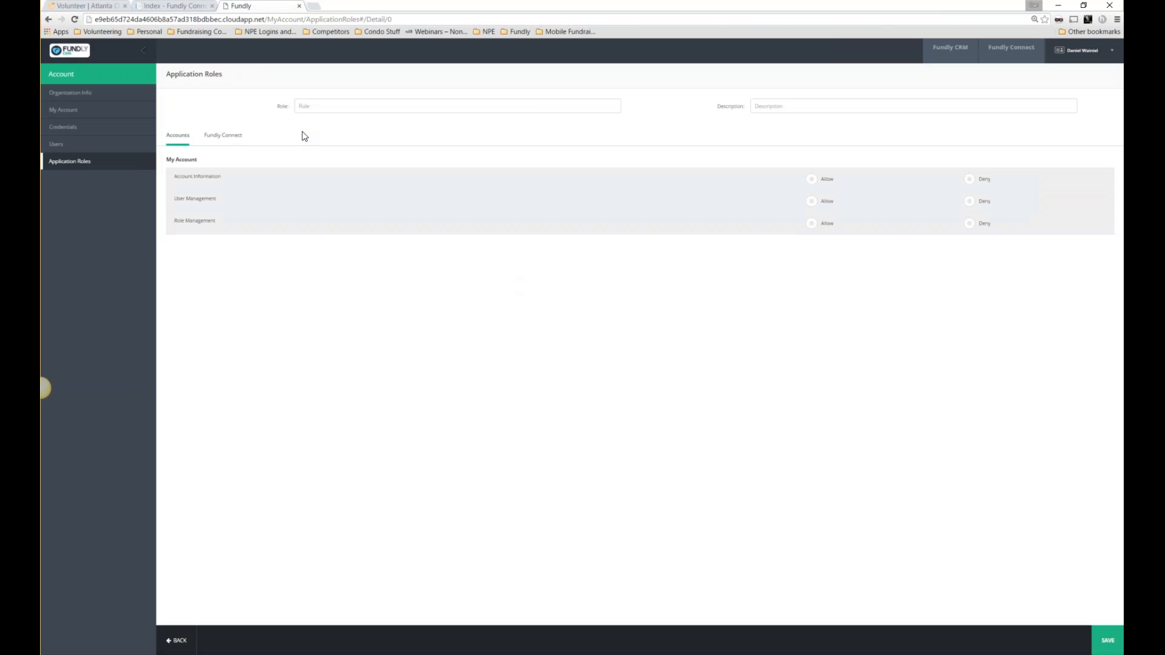
{"action": "left_click", "coordinate": [337, 105]}
{"action": "type", "text": "VC"}
{"action": "left_click", "coordinate": [774, 103]}
{"action": "type", "text": "gp"}
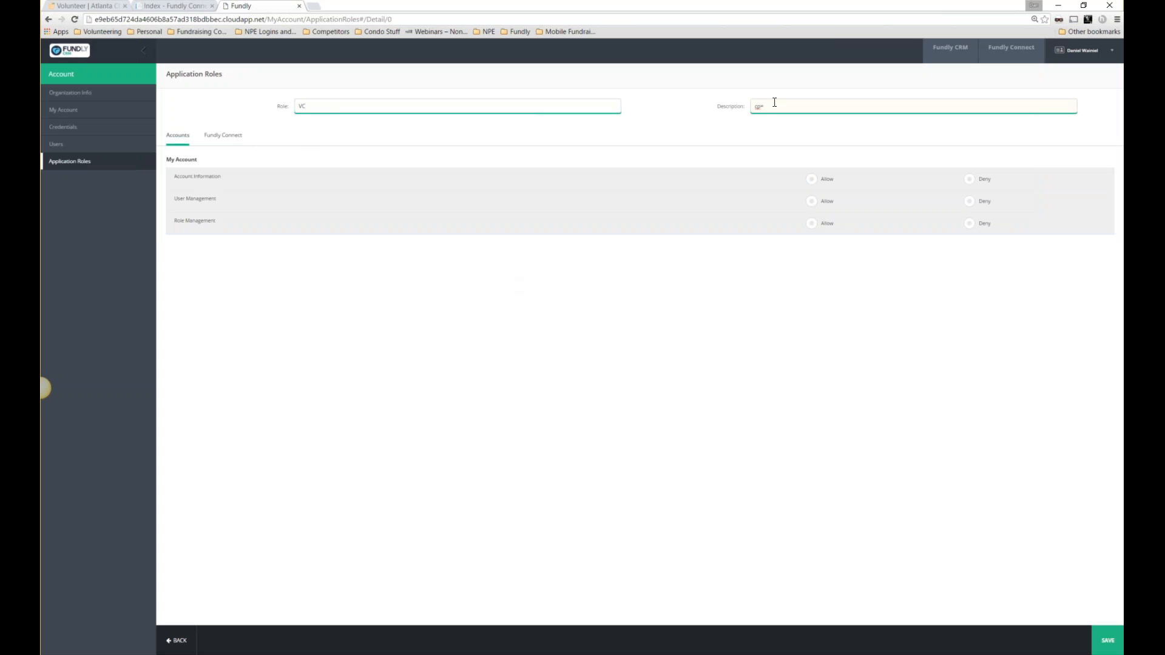
{"action": "key", "text": "BackSpace"}
{"action": "key", "text": "BackSpace"}
{"action": "type", "text": "pordinat"}
{"action": "key", "text": "BackSpace"}
{"action": "key", "text": "BackSpace"}
{"action": "key", "text": "BackSpace"}
{"action": "key", "text": "BackSpace"}
{"action": "key", "text": "BackSpace"}
{"action": "key", "text": "BackSpace"}
{"action": "key", "text": "BackSpace"}
{"action": "key", "text": "BackSpace"}
{"action": "type", "text": "oordinat"}
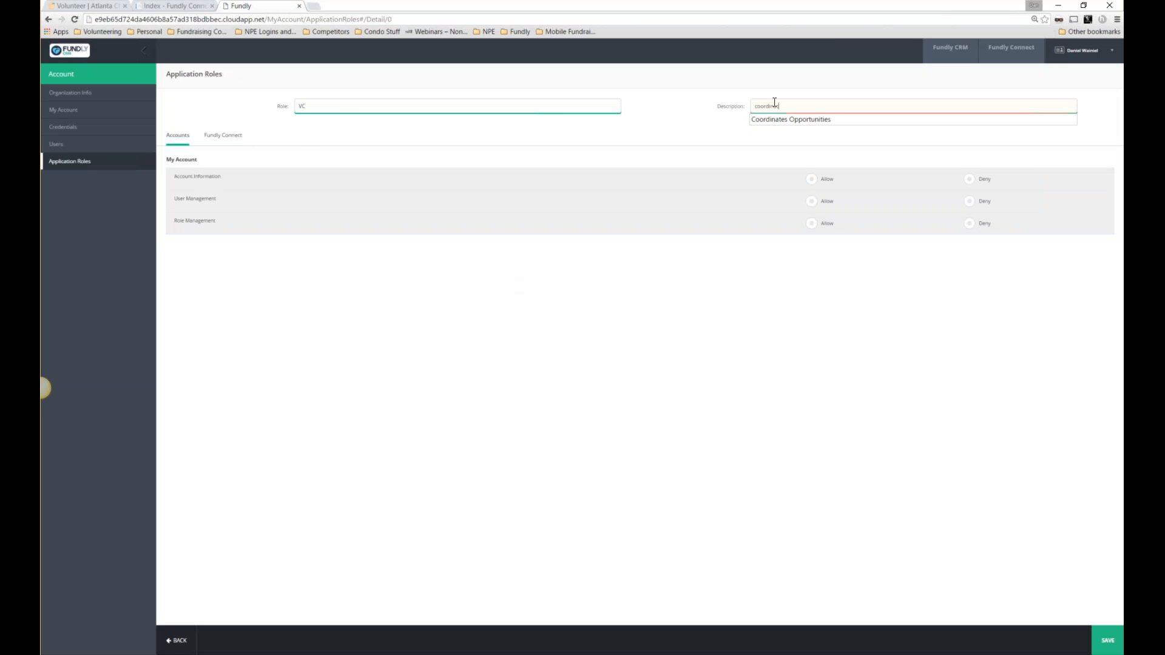
{"action": "type", "text": "or"}
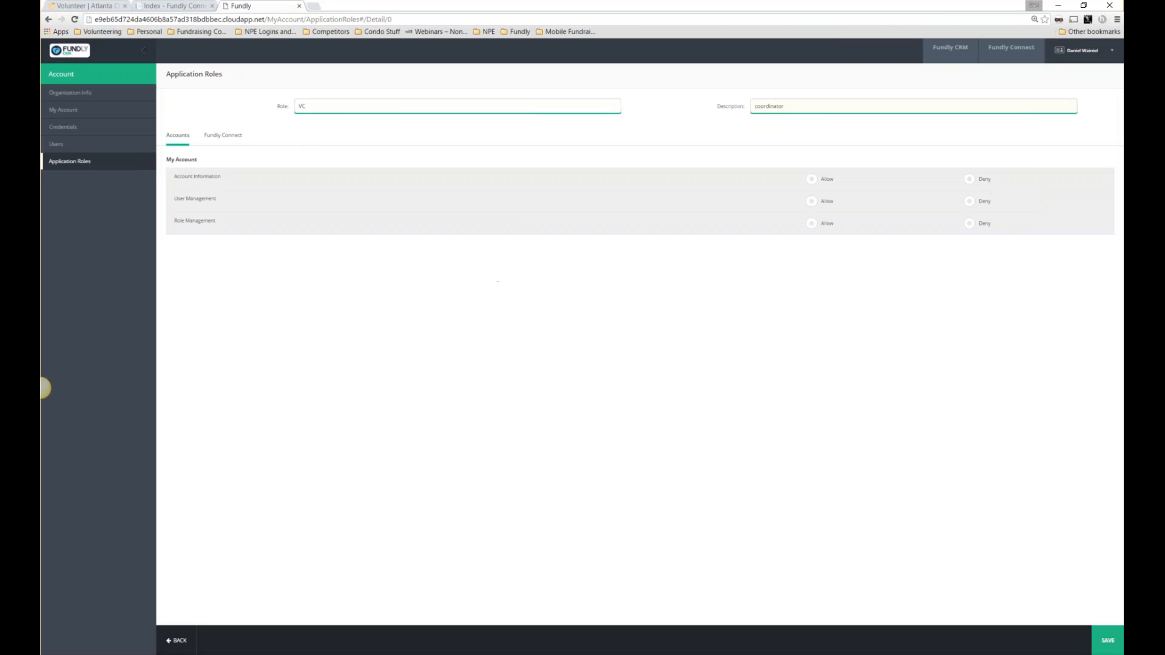
Show the role's Fundly Connect permissions and enlarge the page zoom for reading.
{"action": "left_click", "coordinate": [222, 139]}
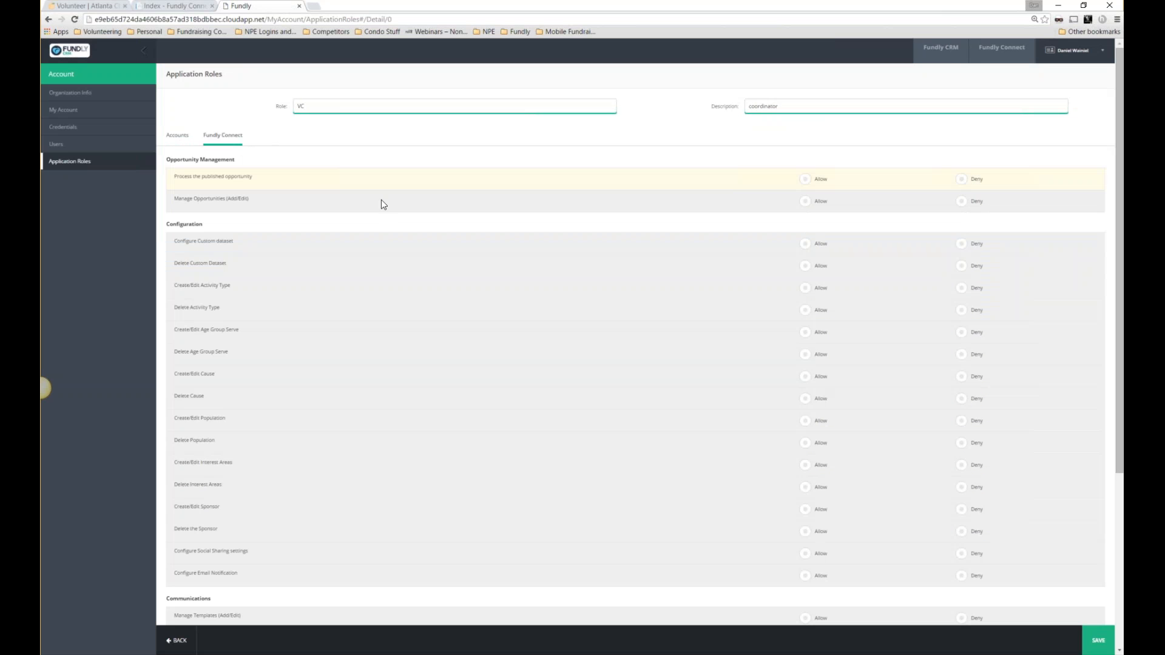
{"action": "left_click", "coordinate": [1117, 20]}
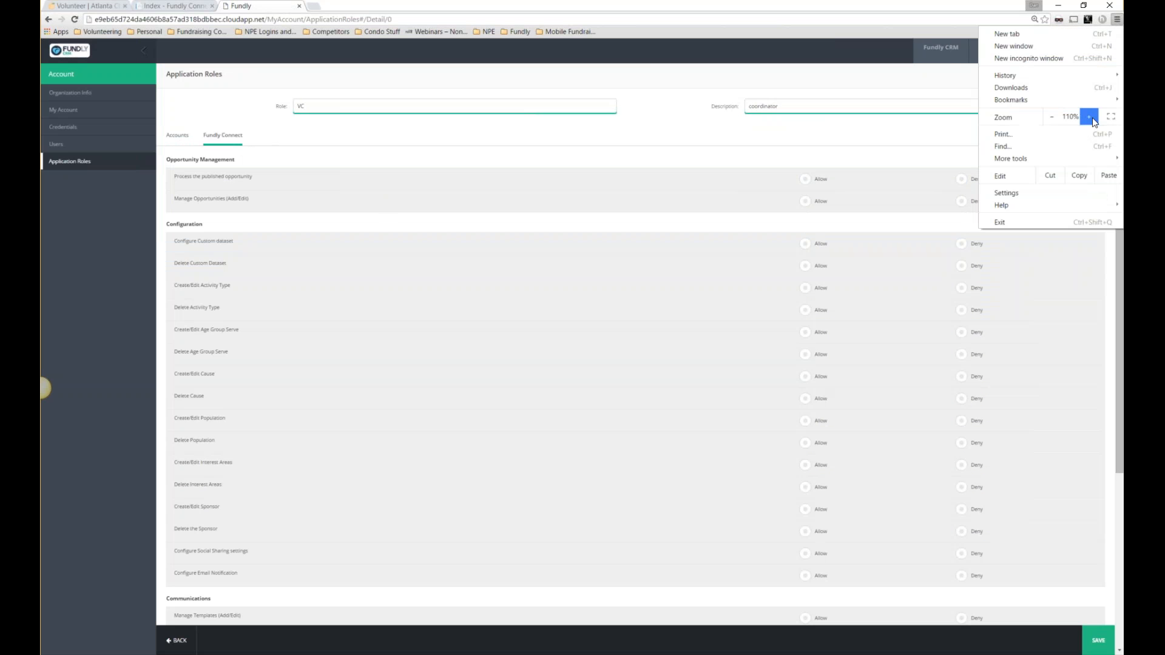
{"action": "left_click", "coordinate": [801, 7]}
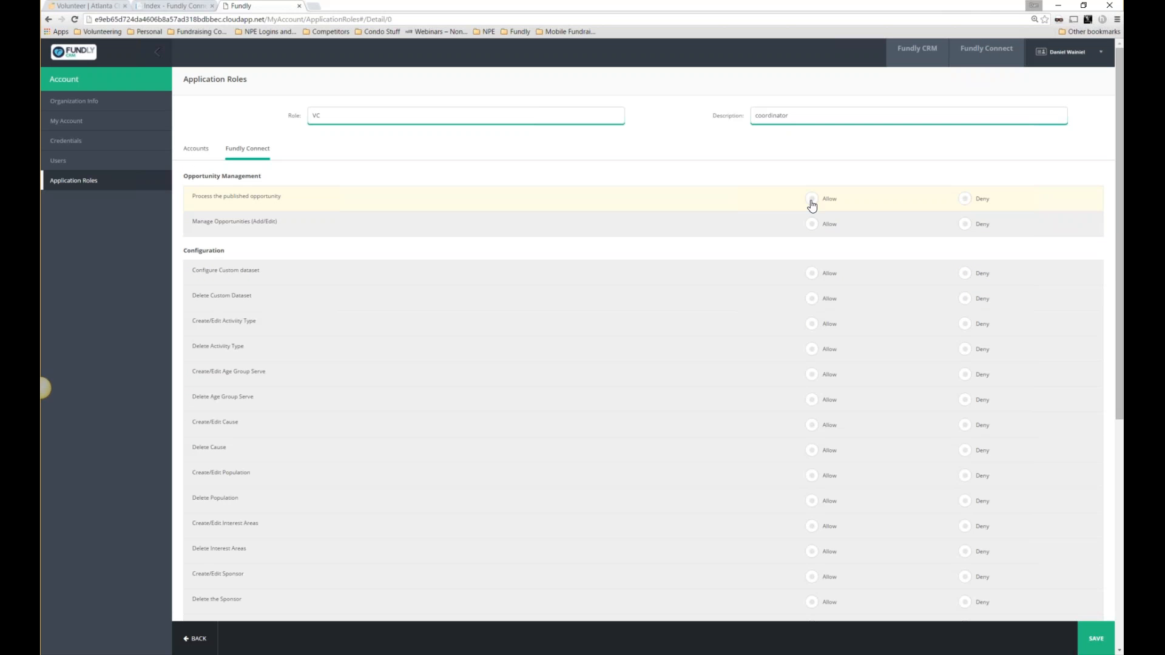
{"action": "left_click_drag", "start_coordinate": [341, 119], "coordinate": [310, 118]}
Deny Report Builder, volunteer-application processing and volunteer deletion; allow backend volunteer create/edit.
{"action": "scroll", "coordinate": [219, 206], "scroll_direction": "down", "scroll_amount": 1}
{"action": "scroll", "coordinate": [207, 161], "scroll_direction": "down", "scroll_amount": 2}
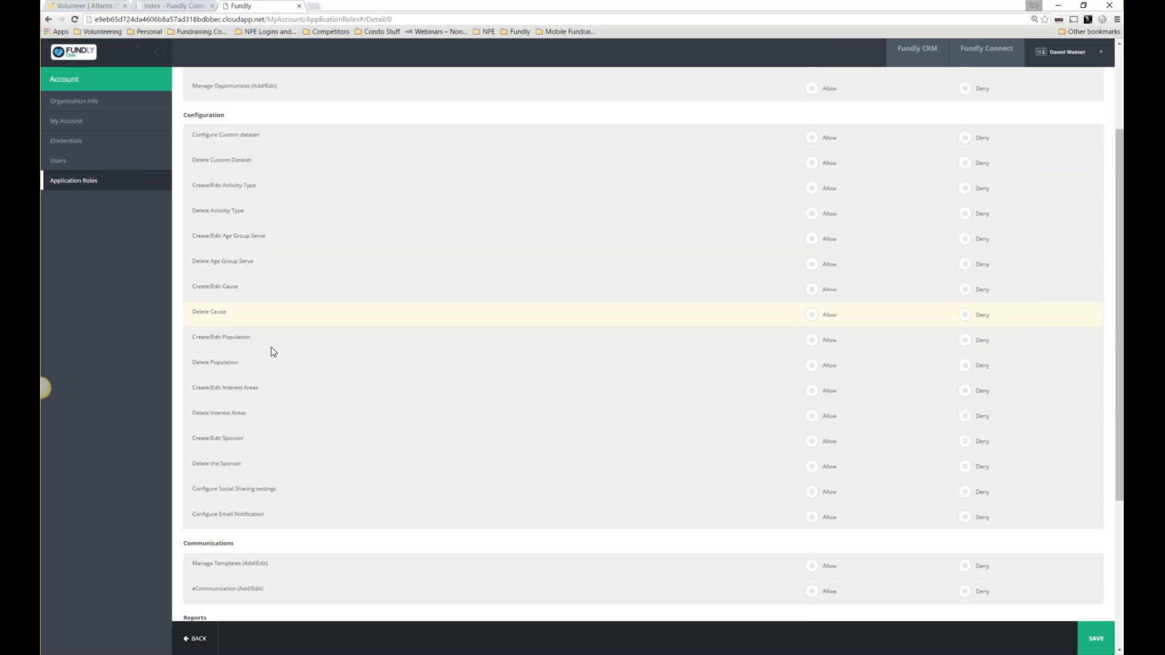
{"action": "scroll", "coordinate": [288, 388], "scroll_direction": "down", "scroll_amount": 1}
{"action": "scroll", "coordinate": [289, 388], "scroll_direction": "down", "scroll_amount": 1}
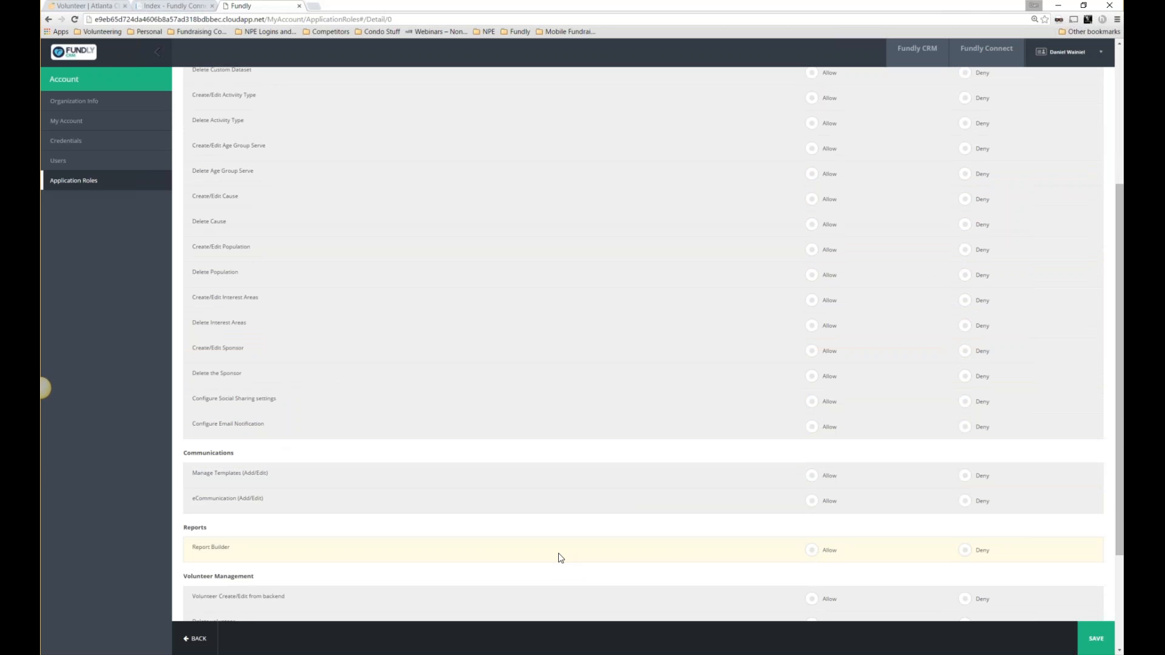
{"action": "scroll", "coordinate": [558, 555], "scroll_direction": "down", "scroll_amount": 1}
{"action": "scroll", "coordinate": [560, 557], "scroll_direction": "down", "scroll_amount": 1}
{"action": "left_click", "coordinate": [965, 459]}
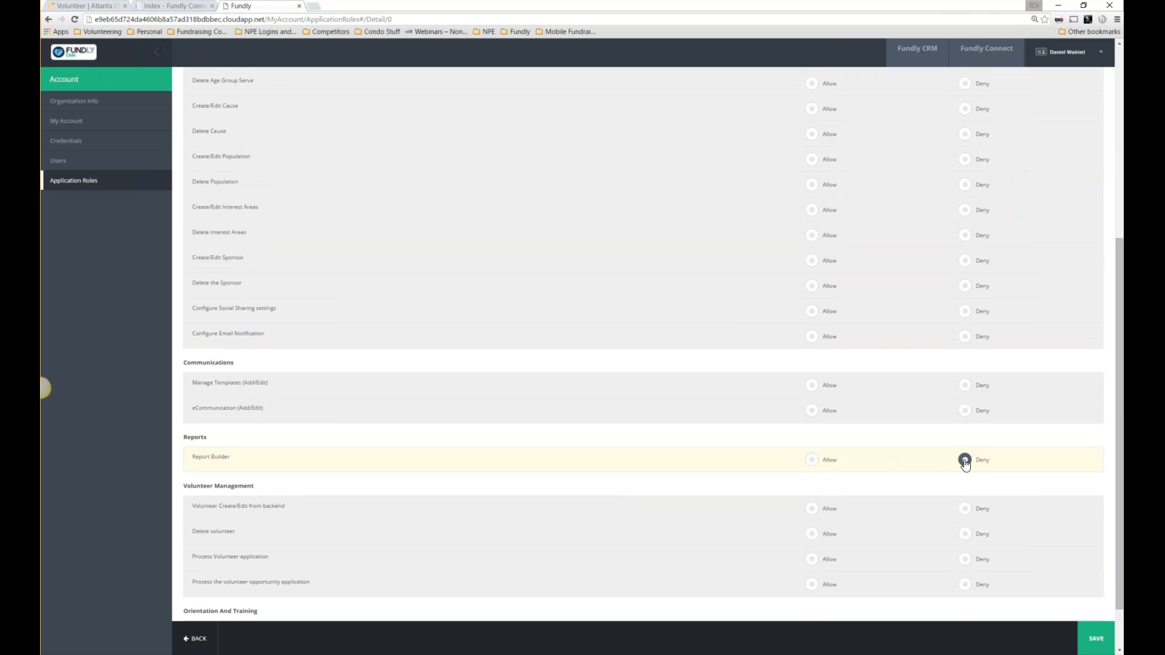
{"action": "left_click", "coordinate": [812, 509]}
{"action": "scroll", "coordinate": [824, 513], "scroll_direction": "down", "scroll_amount": 1}
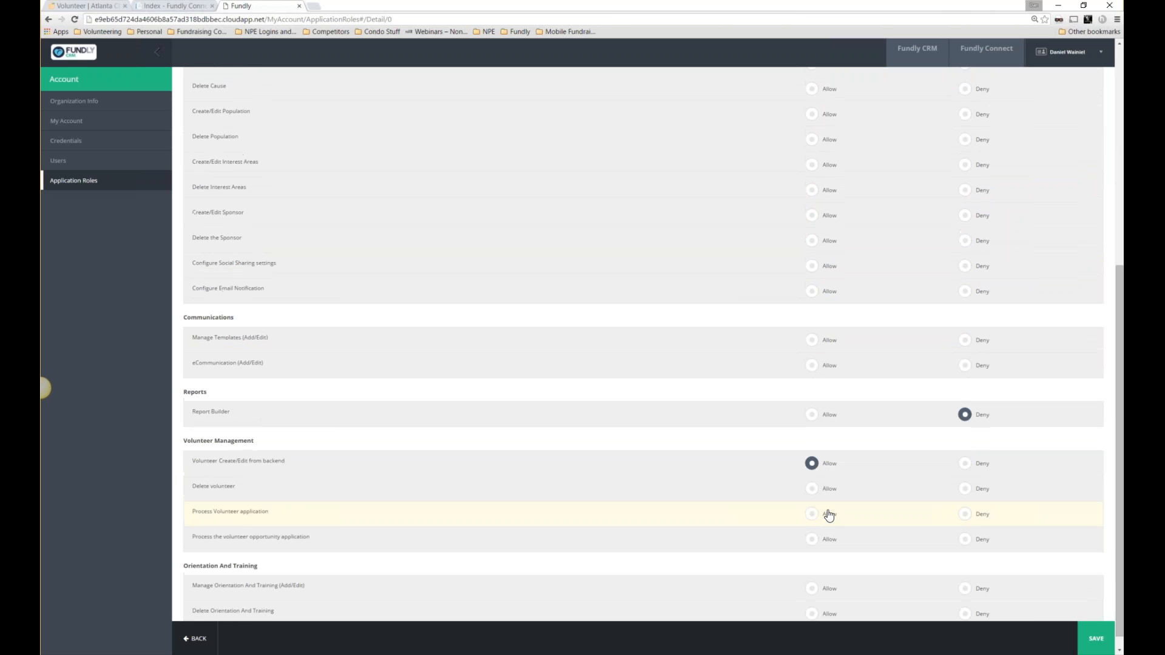
{"action": "left_click", "coordinate": [965, 500]}
{"action": "left_click", "coordinate": [964, 474]}
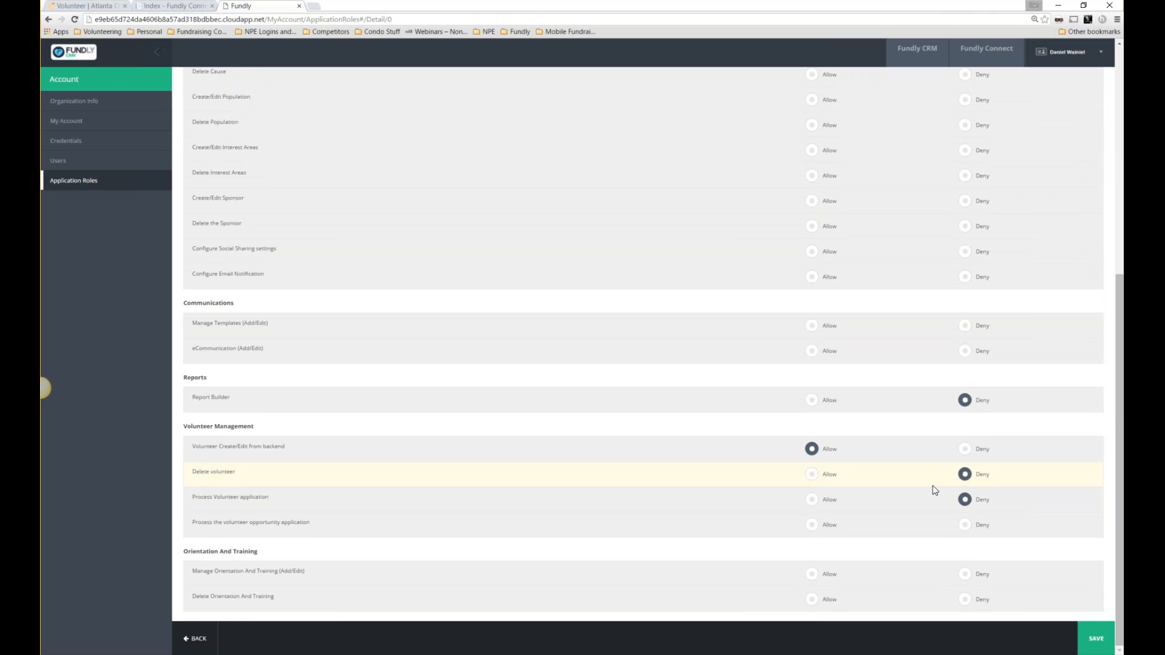
Review the Configure Custom dataset permission near the top, then close the role page.
{"action": "scroll", "coordinate": [933, 490], "scroll_direction": "up", "scroll_amount": 7}
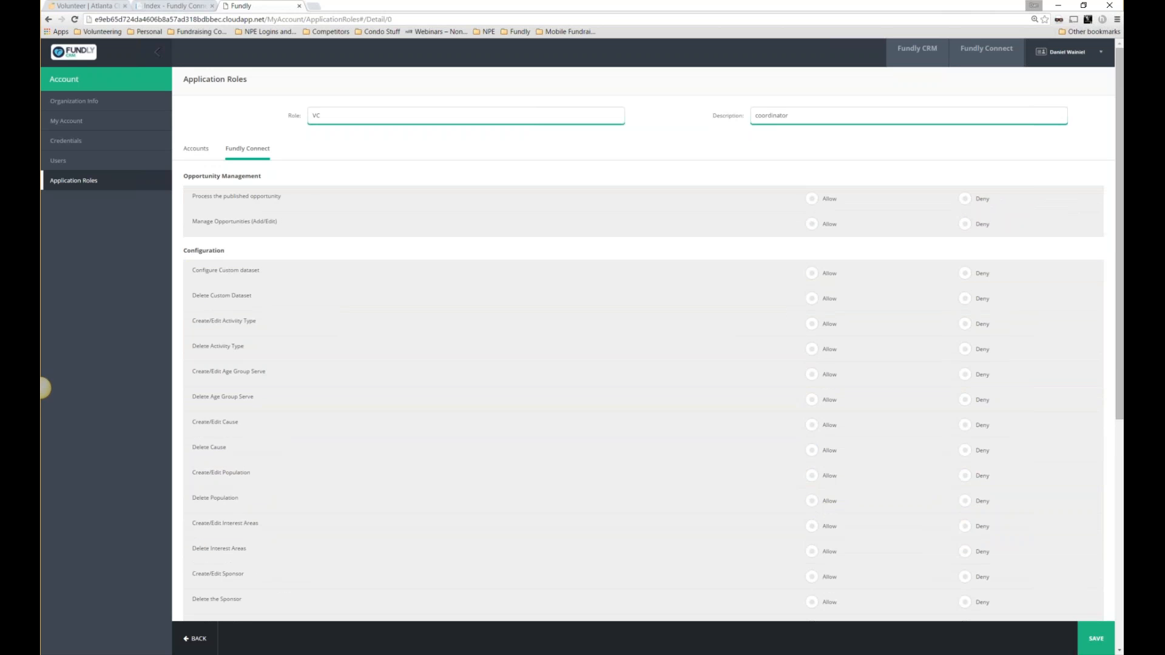
{"action": "left_click_drag", "start_coordinate": [191, 270], "coordinate": [274, 269]}
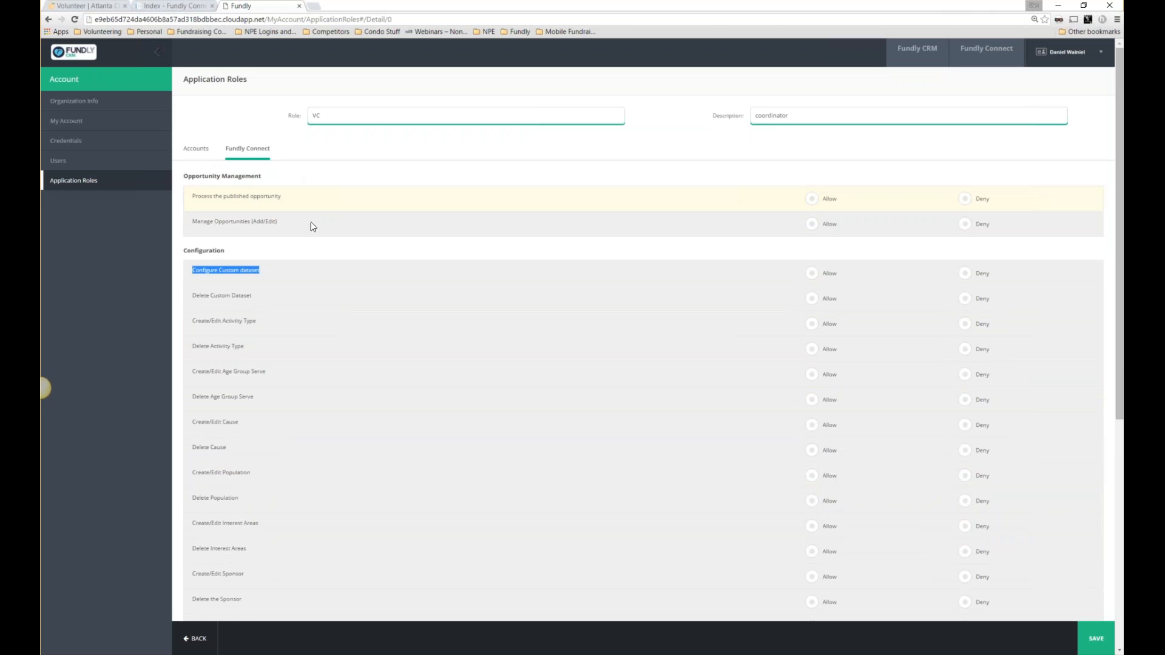
{"action": "scroll", "coordinate": [326, 235], "scroll_direction": "down", "scroll_amount": 5}
{"action": "scroll", "coordinate": [325, 236], "scroll_direction": "up", "scroll_amount": 5}
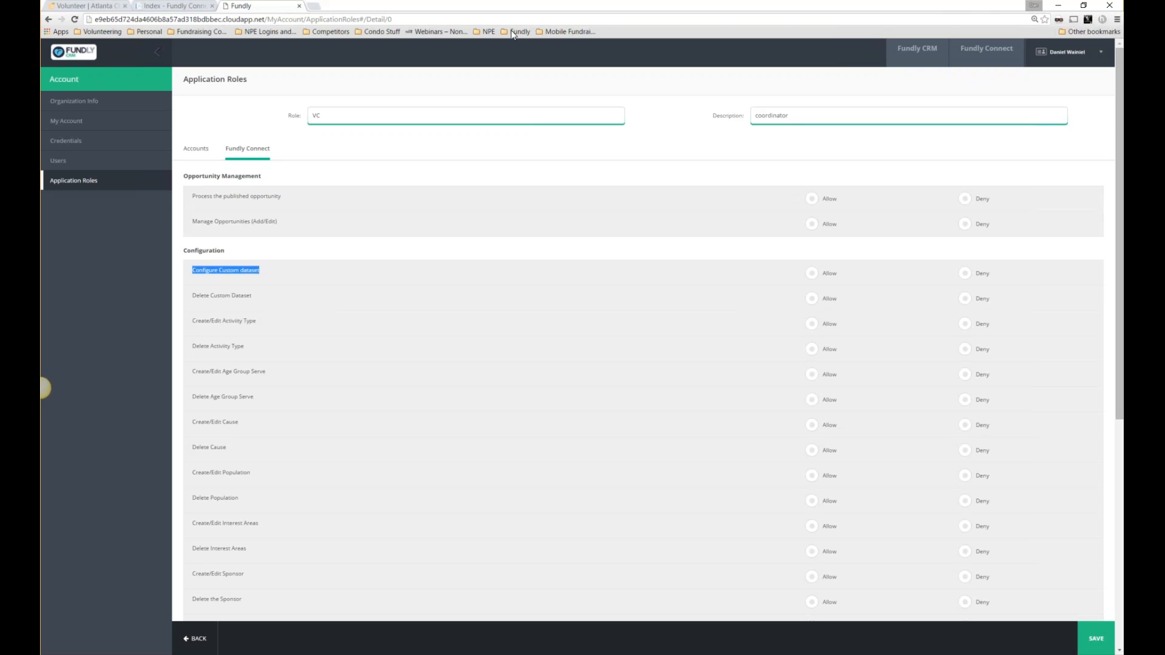
{"action": "left_click", "coordinate": [299, 7]}
Confirm leaving the unsaved role page, then log out of the organisation account.
{"action": "left_click", "coordinate": [579, 107]}
{"action": "left_click", "coordinate": [1094, 64]}
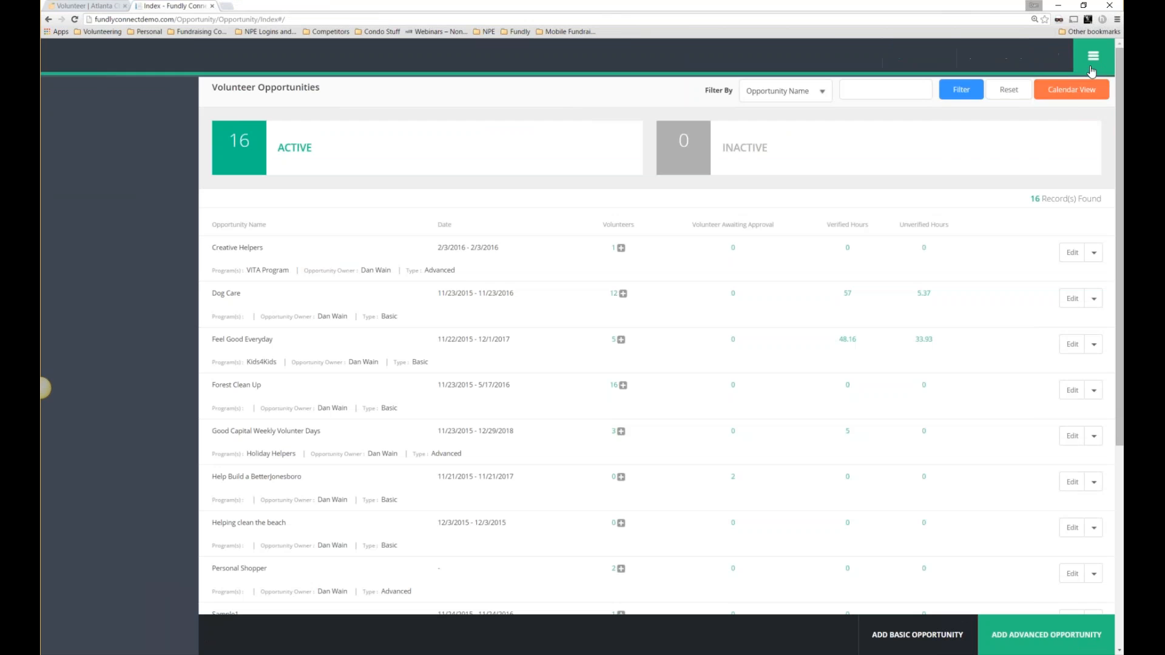
{"action": "left_click", "coordinate": [1085, 57]}
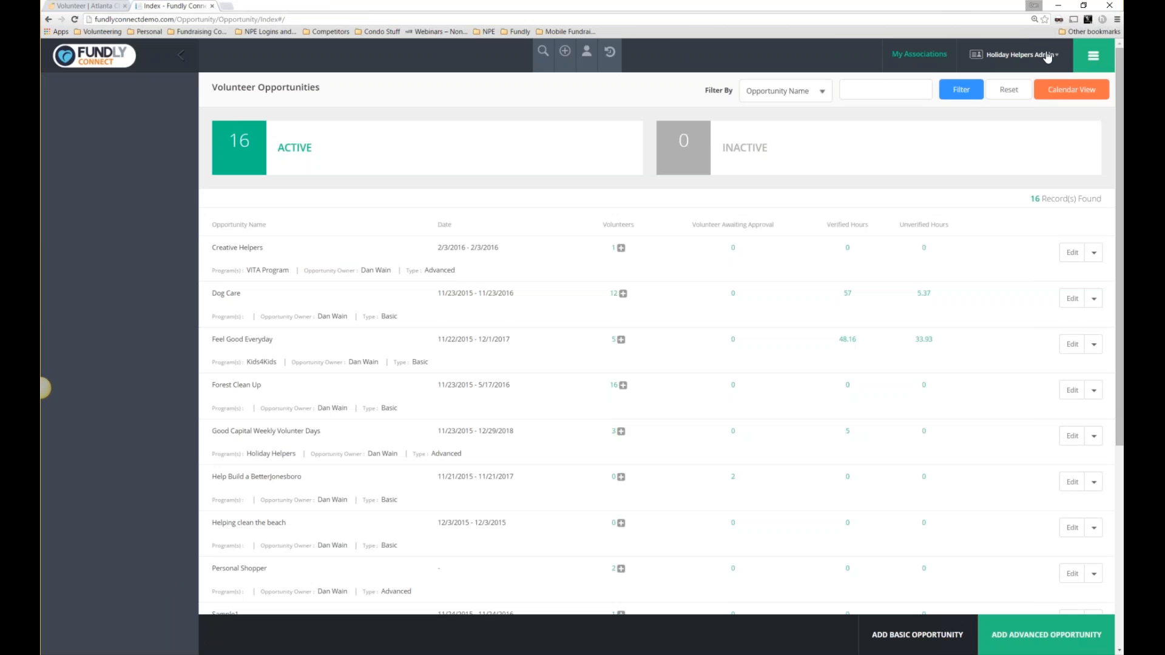
{"action": "mouse_move", "coordinate": [1018, 86]}
{"action": "left_click", "coordinate": [980, 133]}
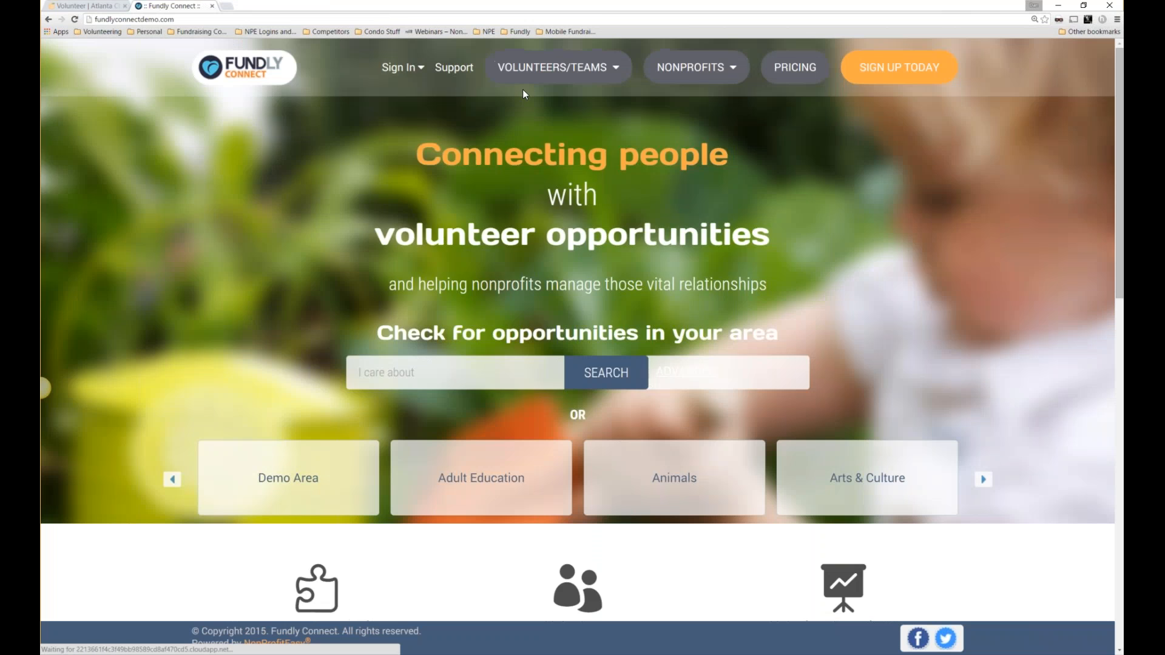
Sign in through Organization Login using the saved username suggestion for the other organisation.
{"action": "left_click", "coordinate": [399, 67]}
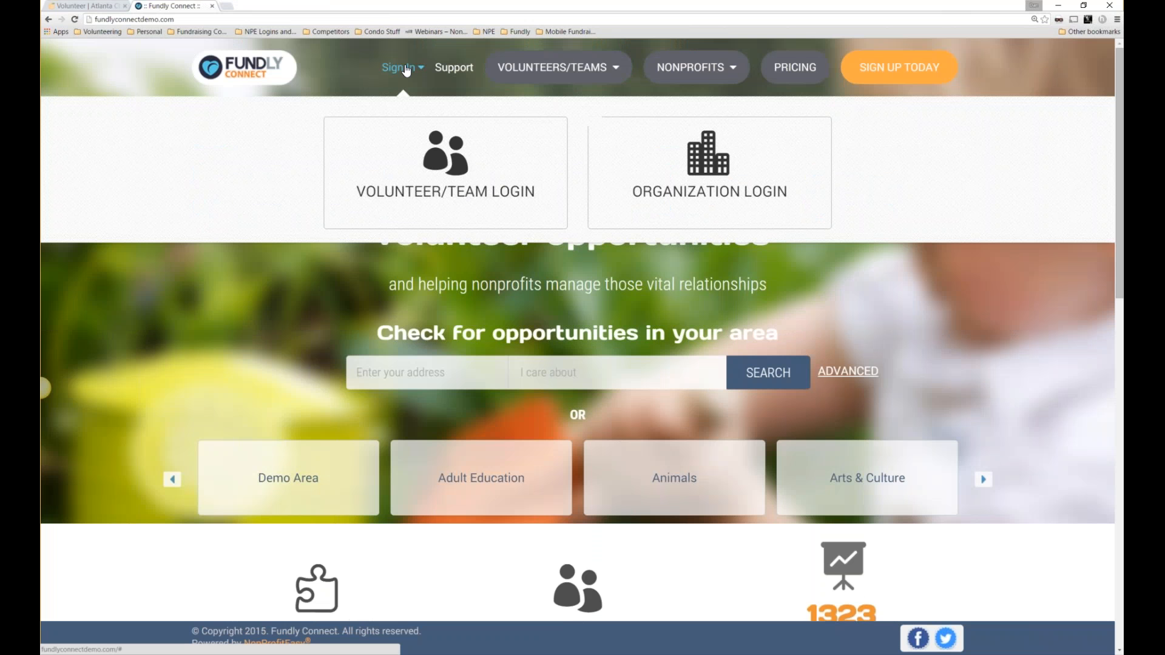
{"action": "left_click", "coordinate": [677, 184]}
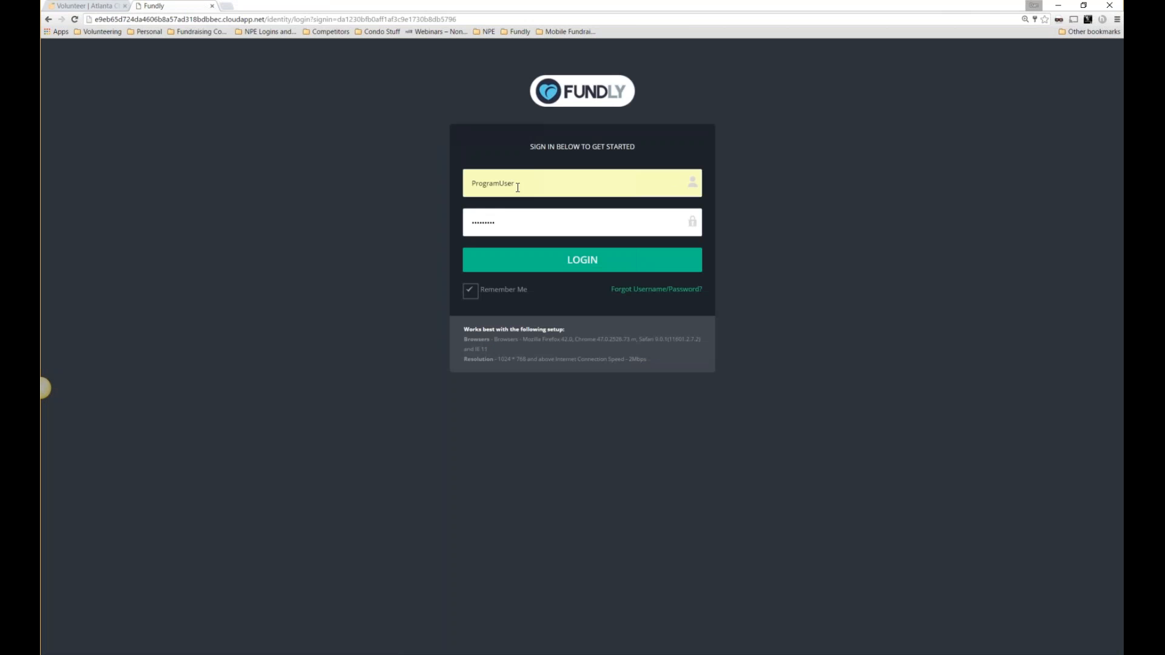
{"action": "double_click", "coordinate": [528, 183]}
{"action": "type", "text": "fr"}
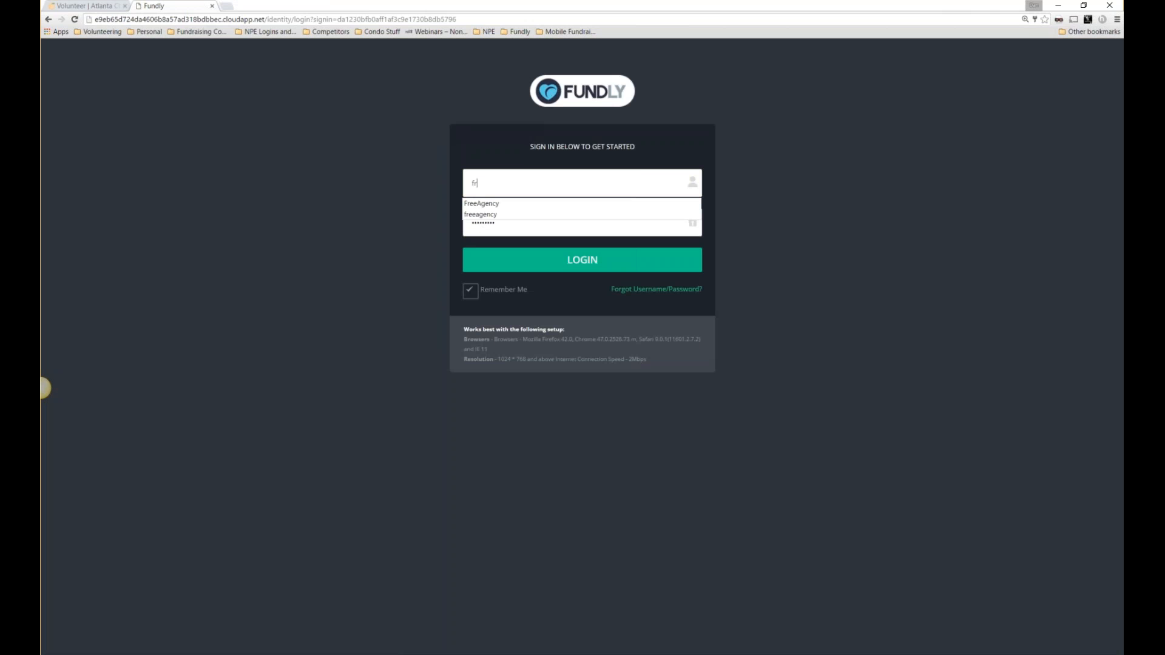
{"action": "type", "text": "ee"}
{"action": "key", "text": "Down"}
{"action": "key", "text": "Return"}
{"action": "key", "text": "Return"}
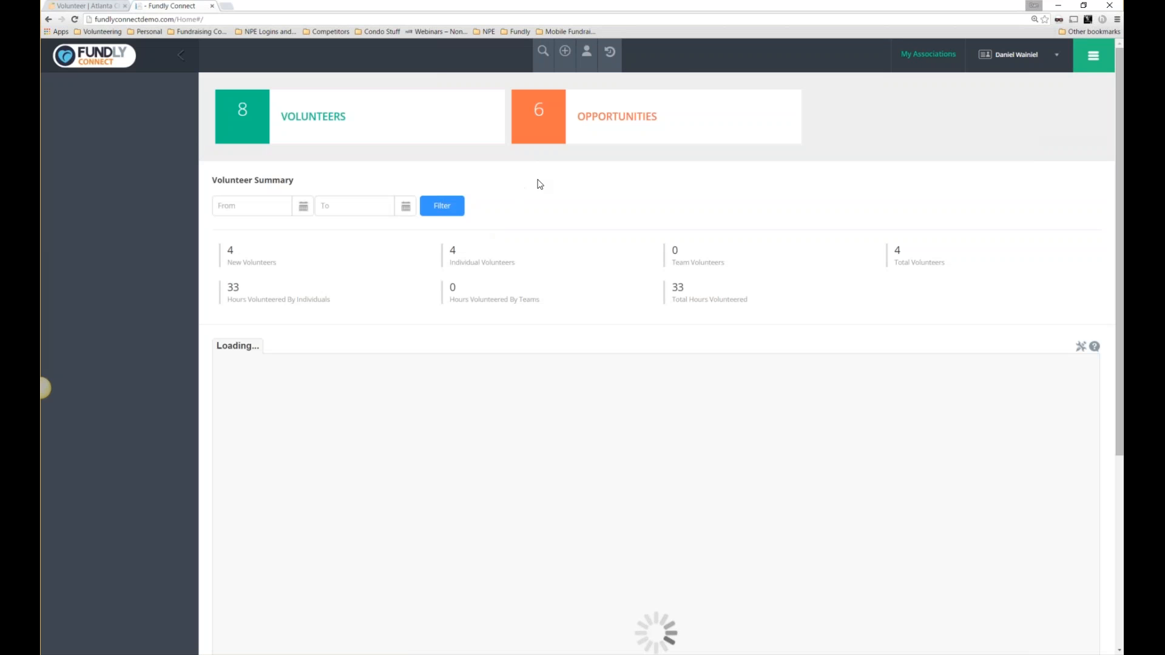
Go to Opportunities > Our Opportunities and open Helping Folks for editing.
{"action": "left_click", "coordinate": [1096, 55]}
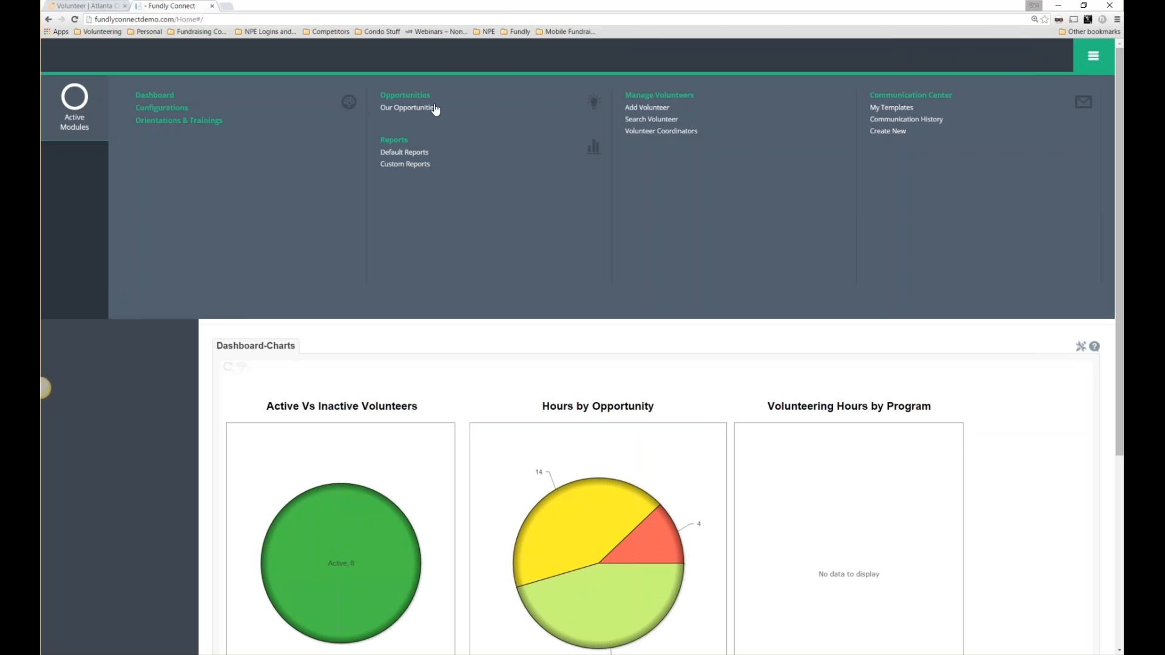
{"action": "left_click_drag", "start_coordinate": [444, 94], "coordinate": [382, 98]}
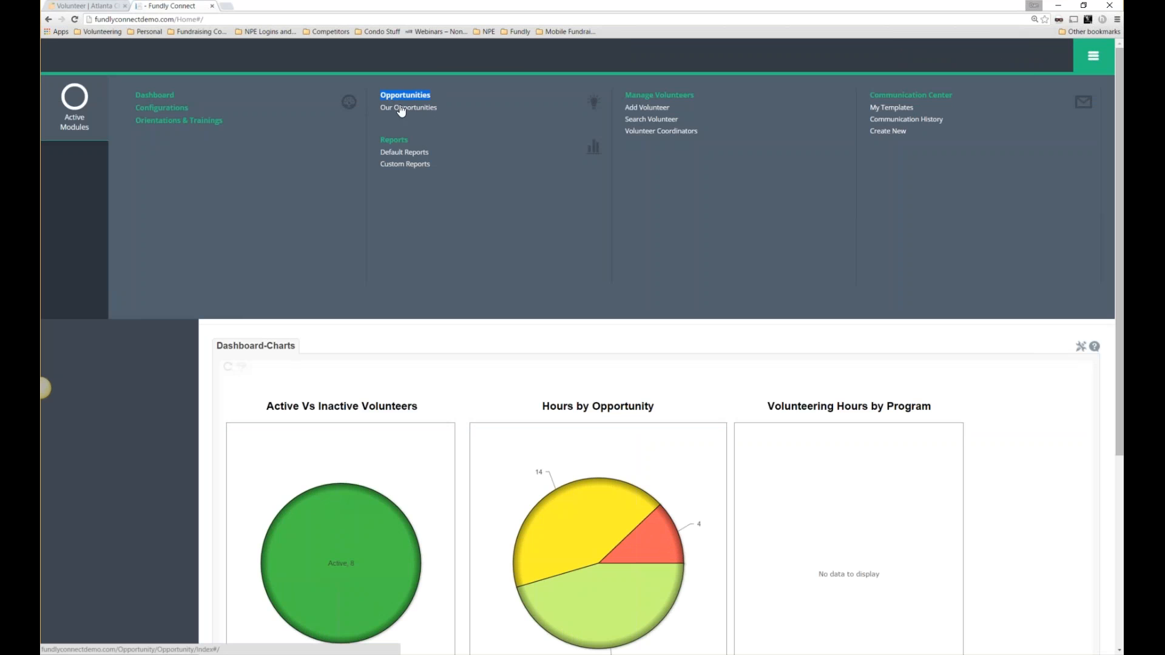
{"action": "left_click", "coordinate": [399, 108]}
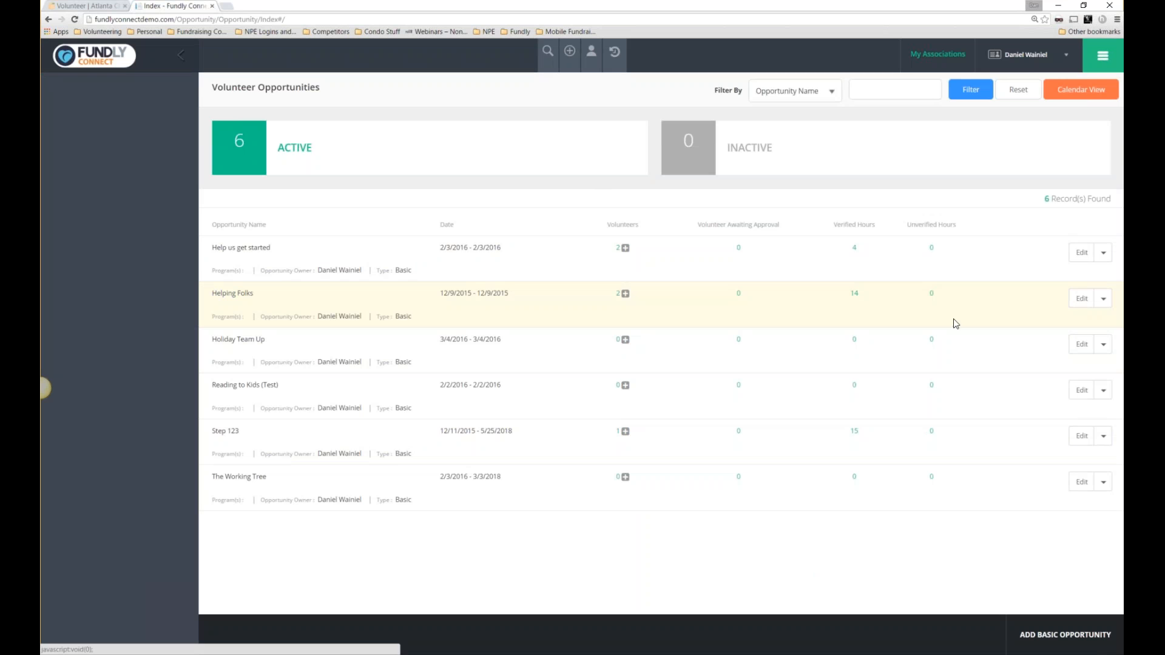
{"action": "left_click", "coordinate": [1079, 303]}
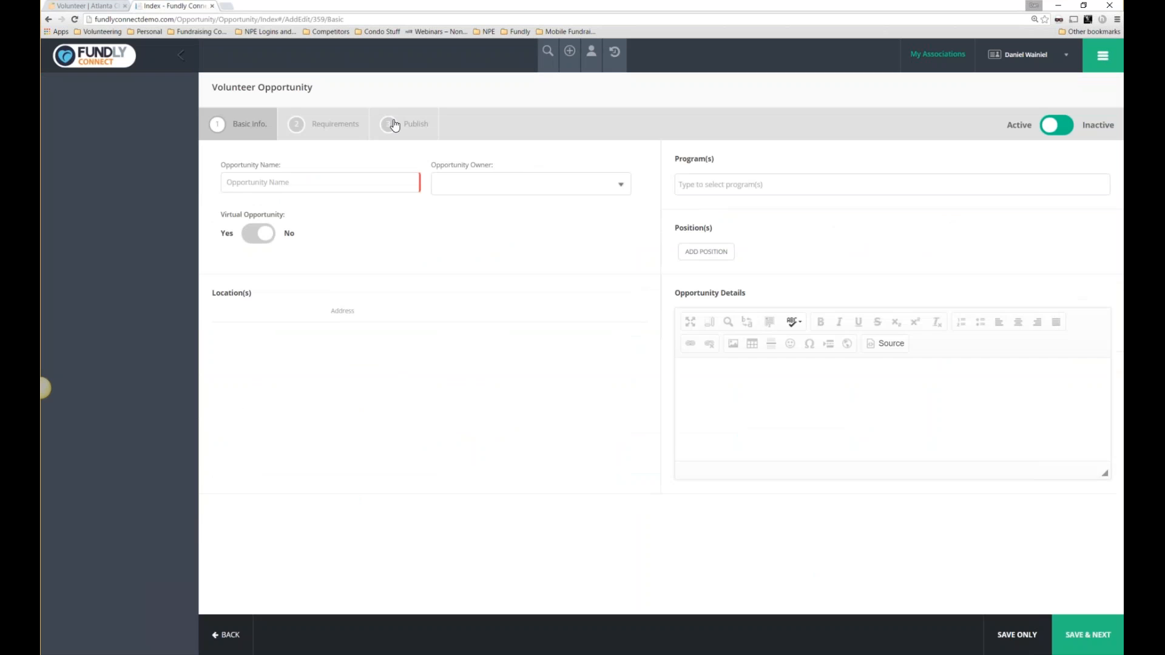
On the Publish step, tick the Holiday Helpers program and publish Helping Folks to the Action Center.
{"action": "left_click", "coordinate": [395, 124]}
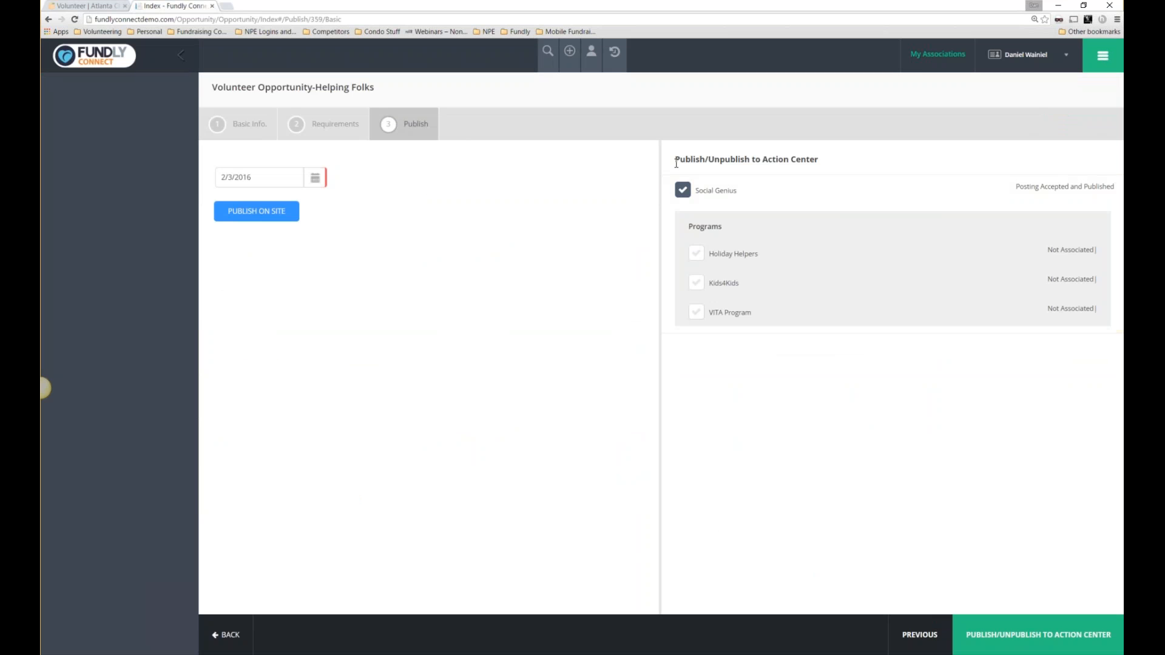
{"action": "left_click_drag", "start_coordinate": [674, 159], "coordinate": [832, 171]}
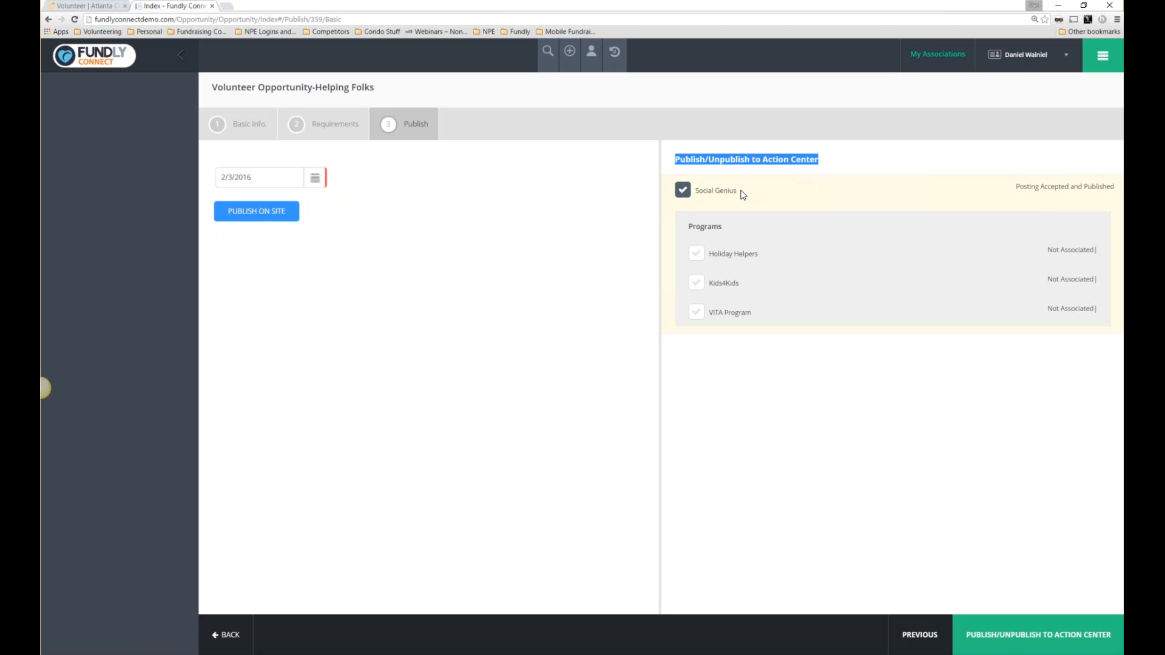
{"action": "left_click", "coordinate": [696, 255]}
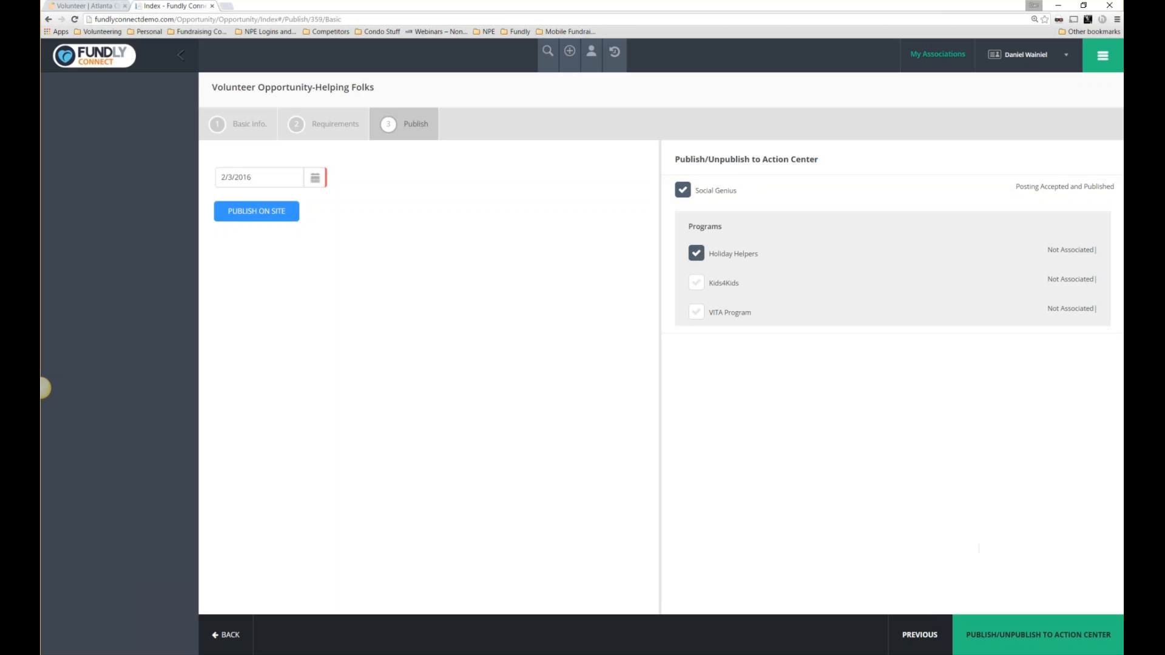
{"action": "left_click", "coordinate": [1010, 635]}
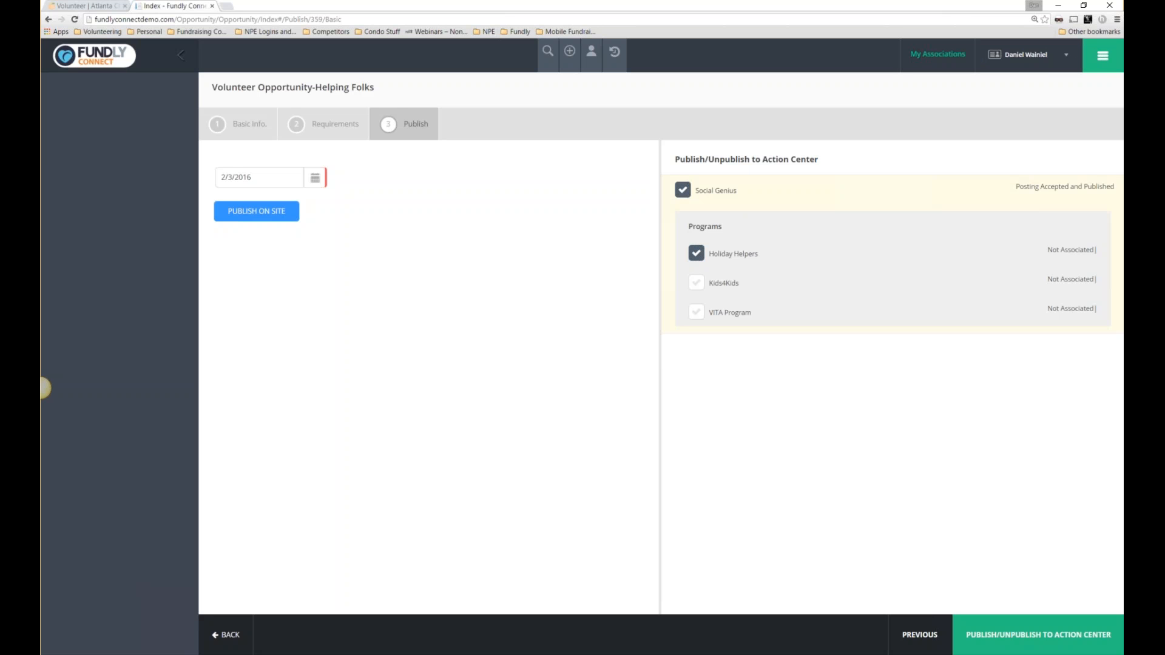
{"action": "left_click_drag", "start_coordinate": [302, 88], "coordinate": [377, 89]}
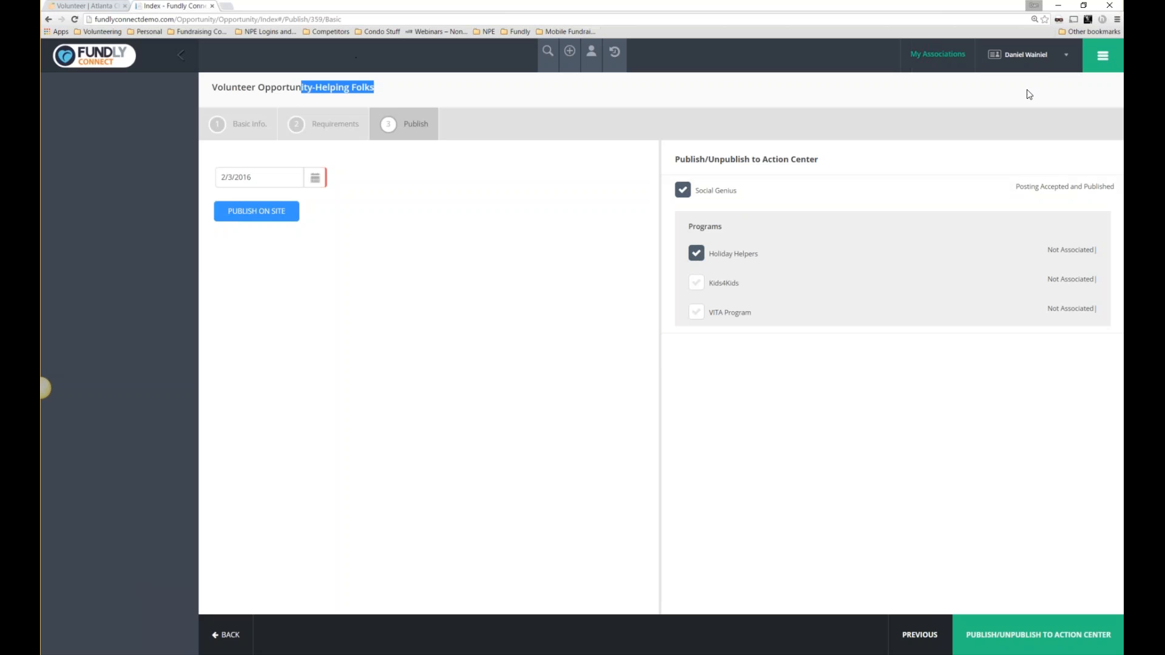
{"action": "left_click", "coordinate": [1101, 66]}
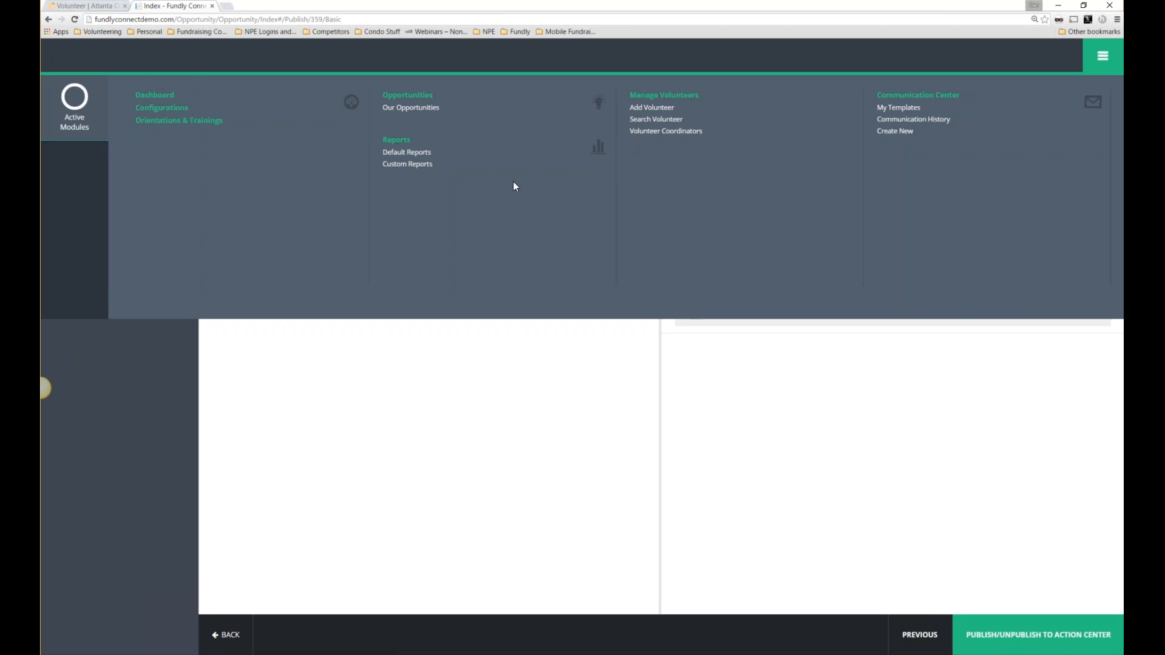
View the Social Genius association details listing Holiday Helpers, Kids4Kids and VITA Program.
{"action": "left_click_drag", "start_coordinate": [990, 98], "coordinate": [876, 95]}
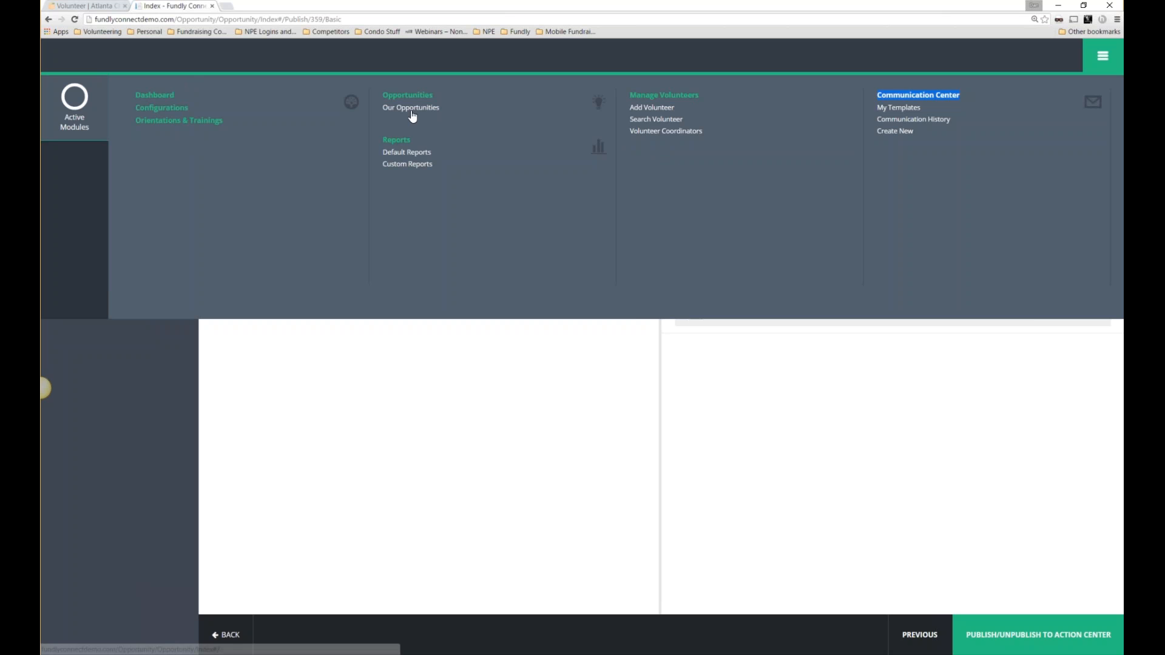
{"action": "left_click_drag", "start_coordinate": [463, 112], "coordinate": [385, 112]}
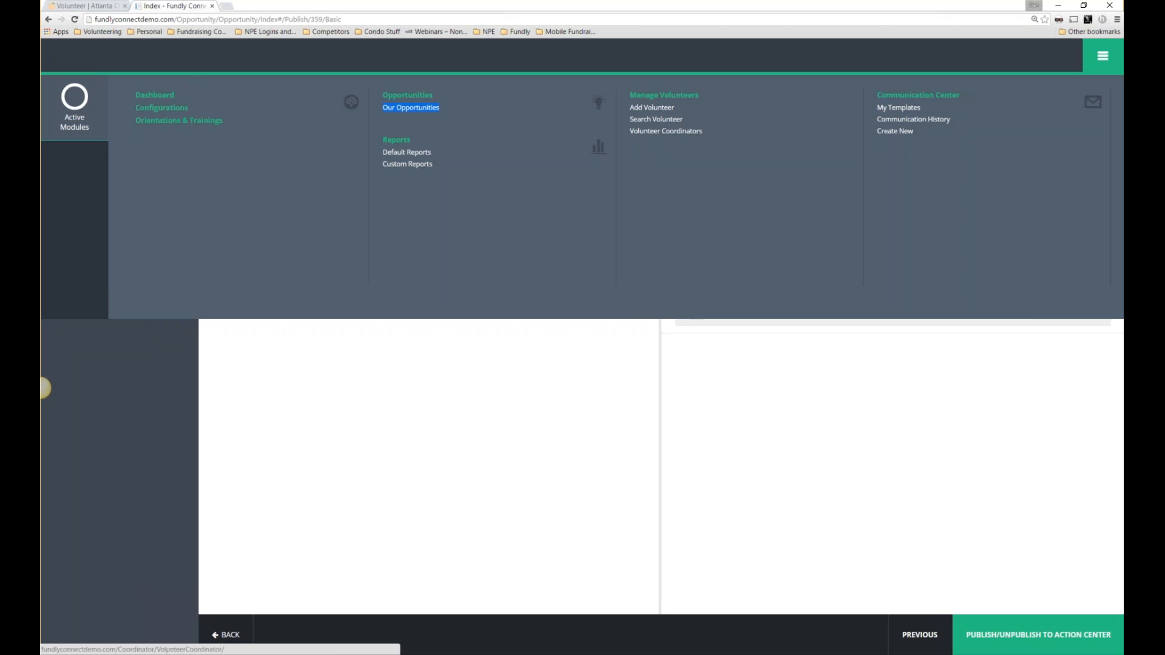
{"action": "left_click", "coordinate": [1103, 56]}
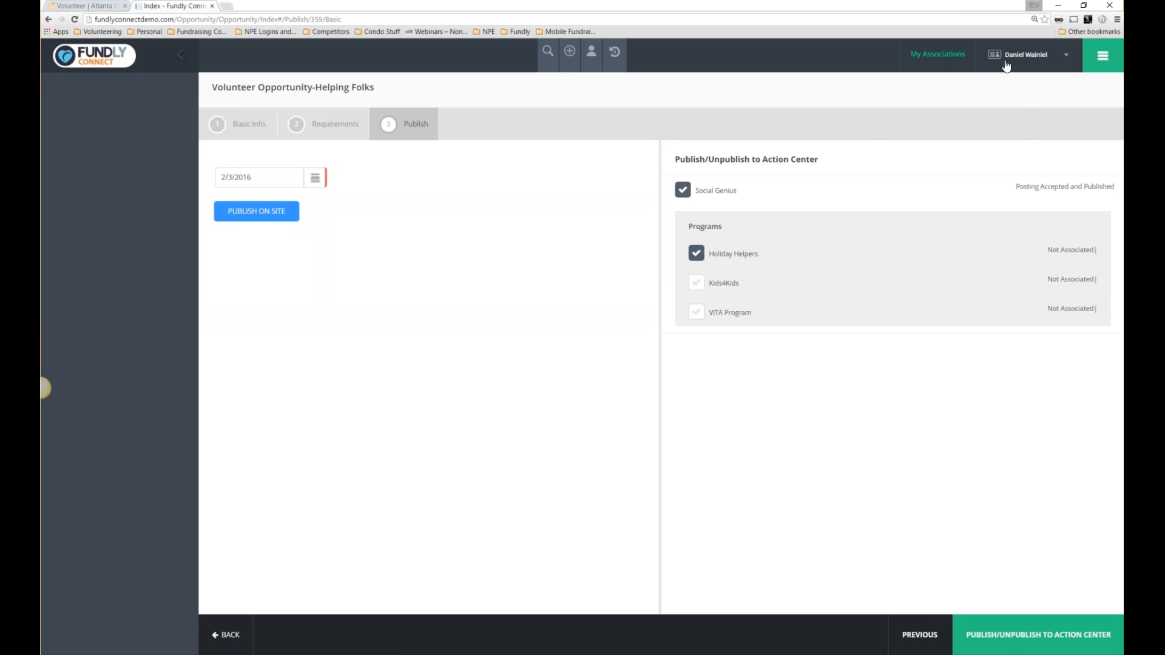
{"action": "left_click", "coordinate": [940, 58]}
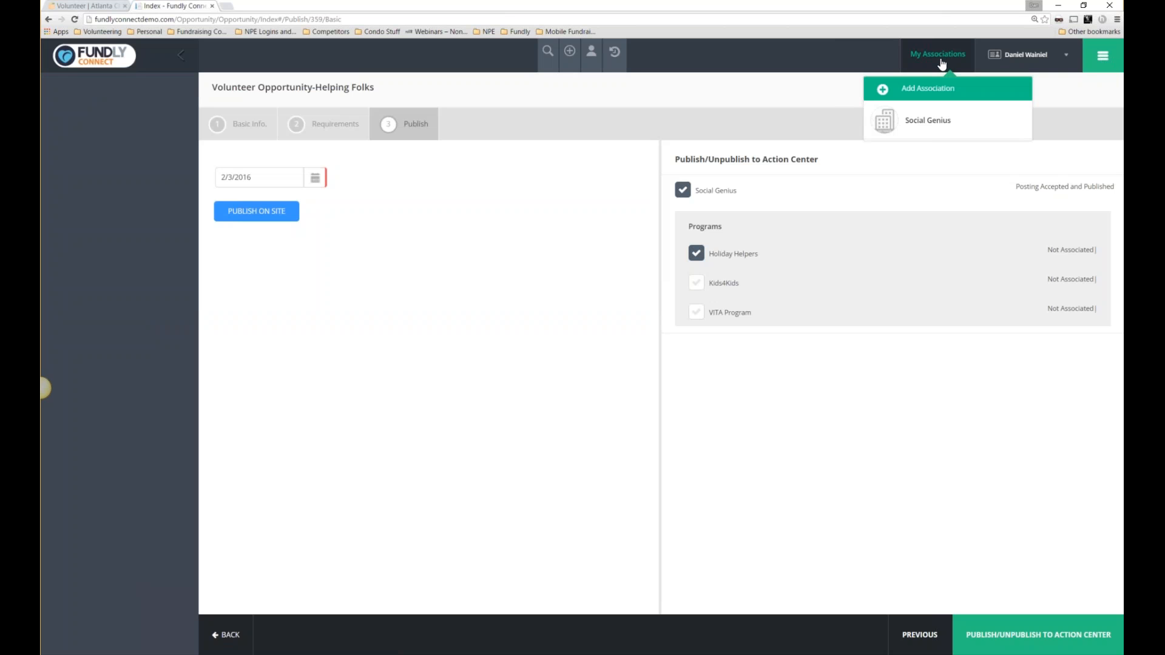
{"action": "left_click", "coordinate": [939, 122]}
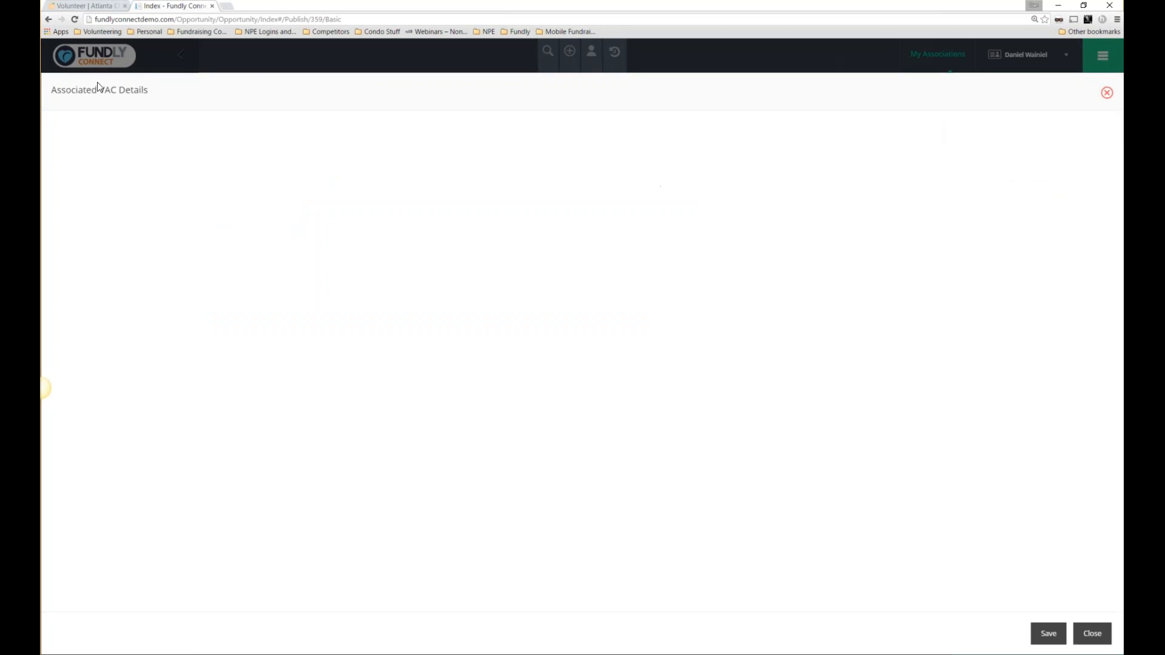
{"action": "left_click_drag", "start_coordinate": [153, 94], "coordinate": [72, 89]}
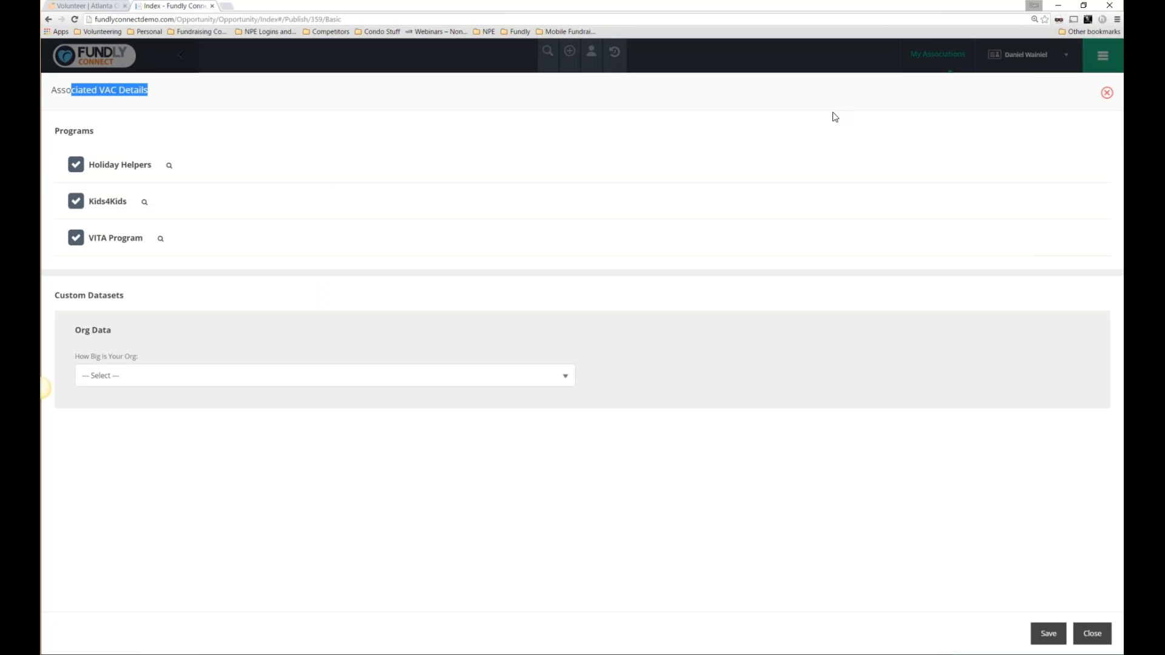
{"action": "left_click", "coordinate": [1107, 93]}
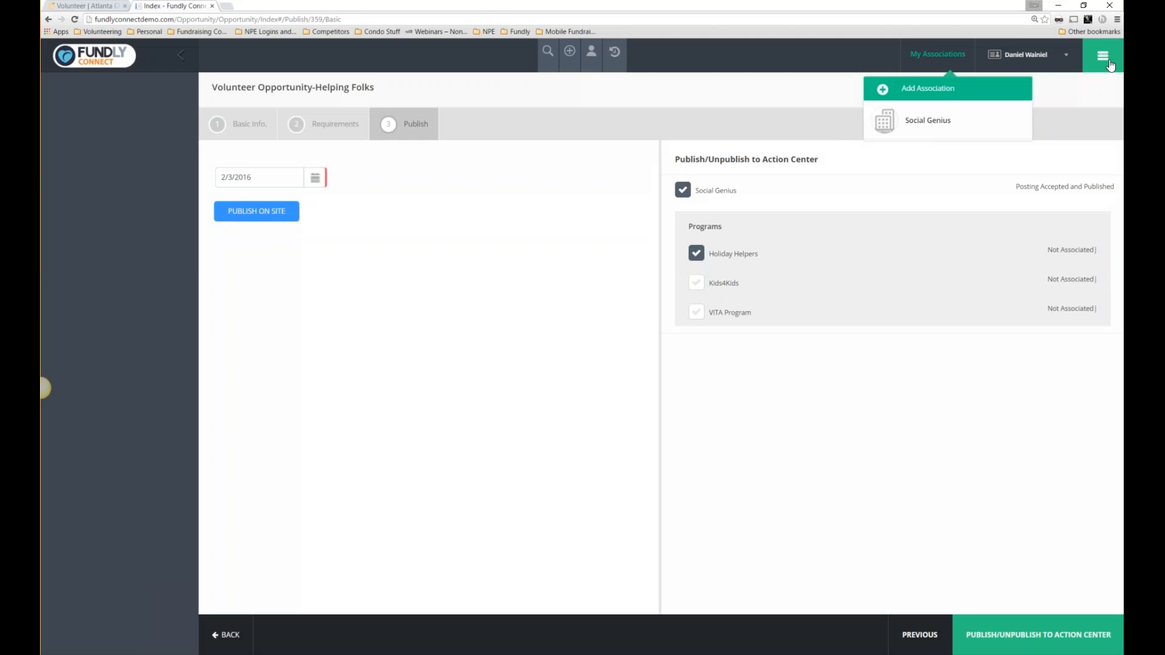
Log out of the current organisation account.
{"action": "left_click", "coordinate": [1101, 72]}
{"action": "left_click", "coordinate": [1101, 72]}
{"action": "left_click", "coordinate": [1005, 134]}
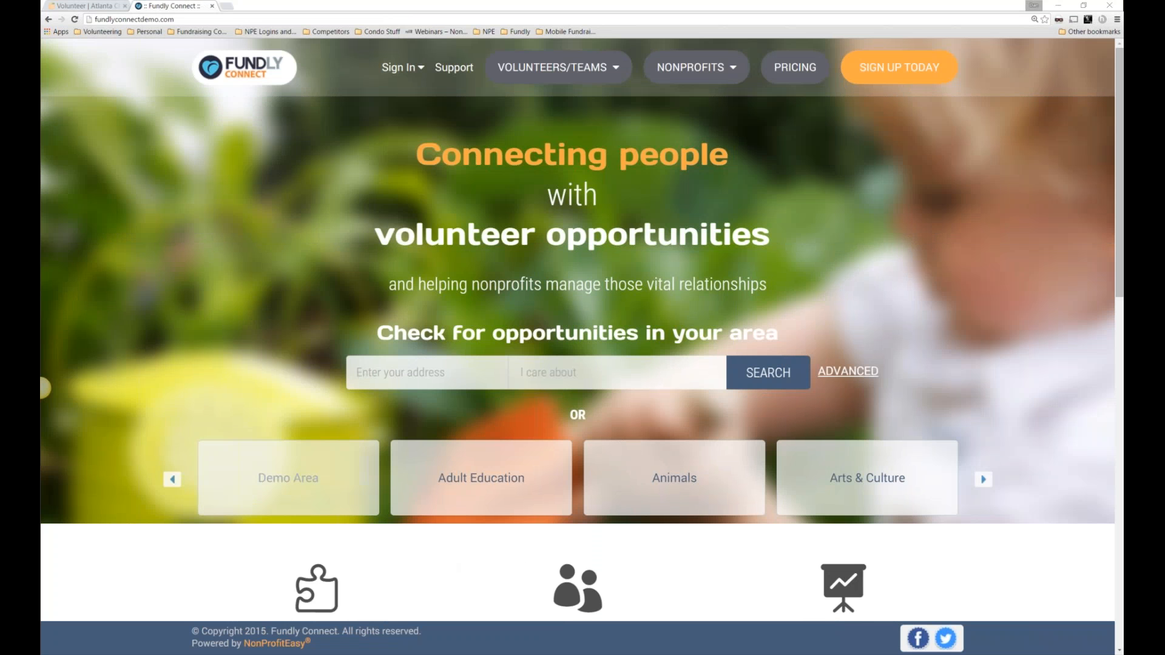
Open the Demo Area opportunity category from the public homepage.
{"action": "left_click", "coordinate": [254, 484]}
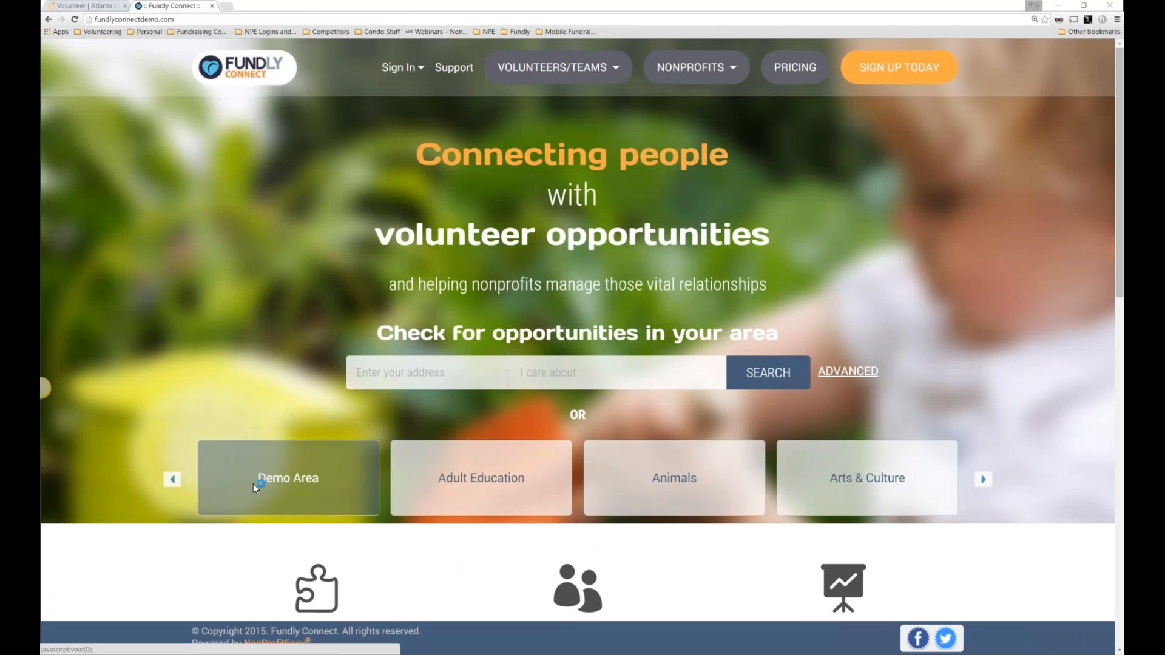